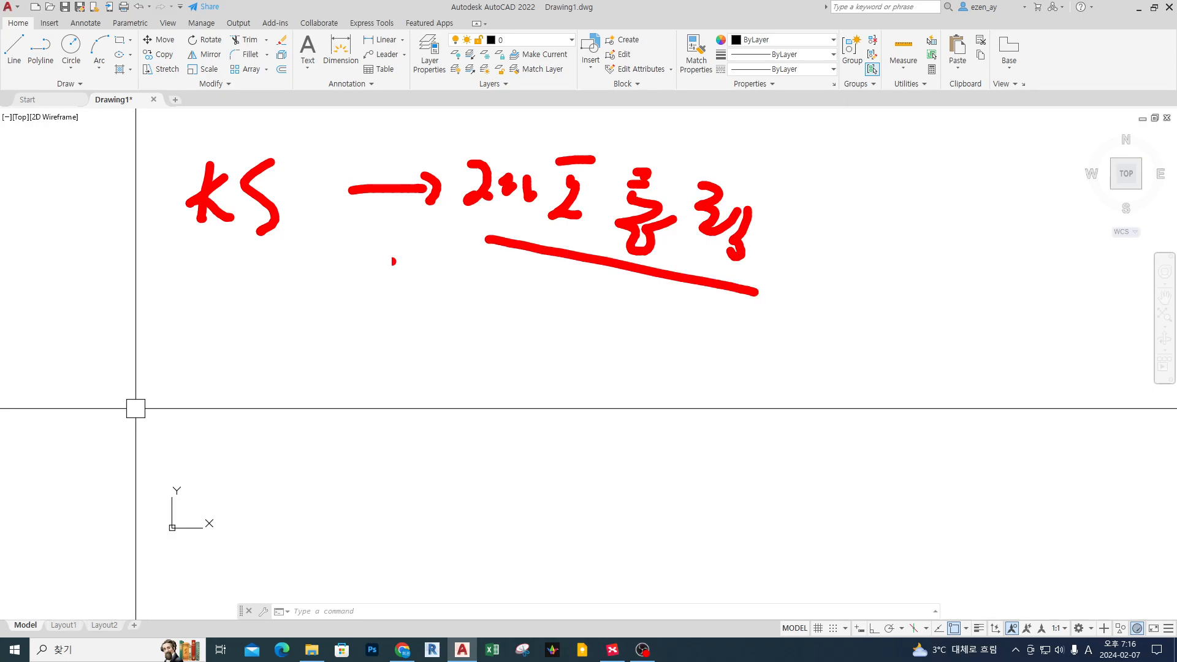
left_click_drag(212, 284, 687, 294)
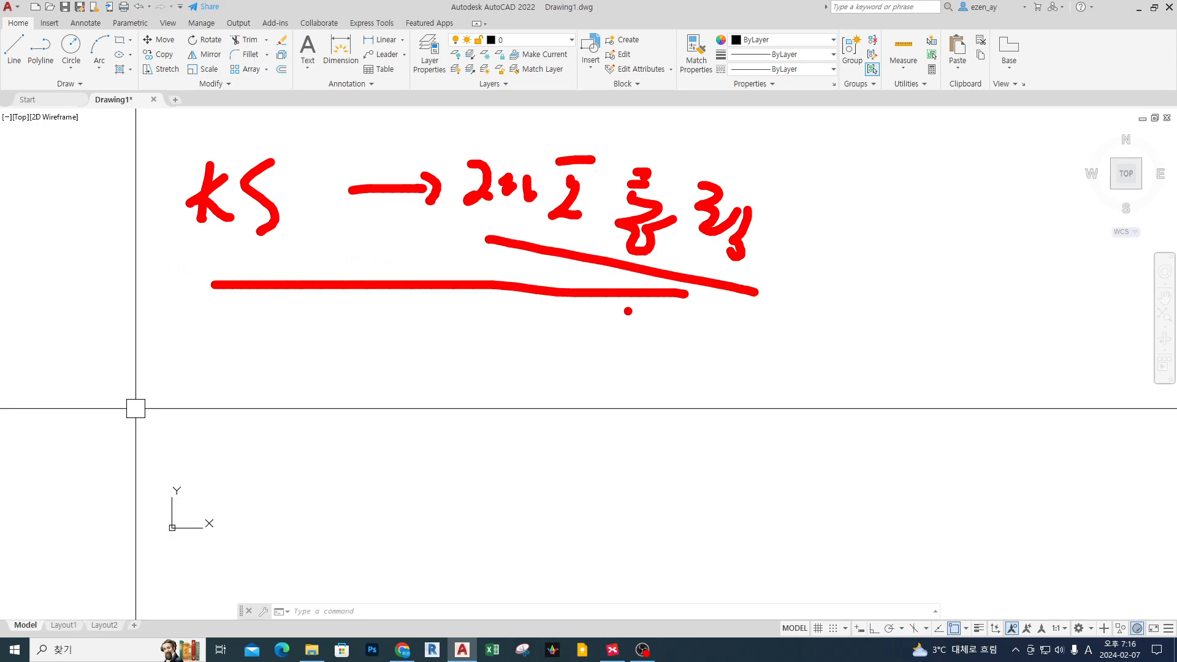
mouse_move(272, 340)
left_mouse_down()
mouse_move(264, 403)
mouse_move(330, 406)
left_mouse_up()
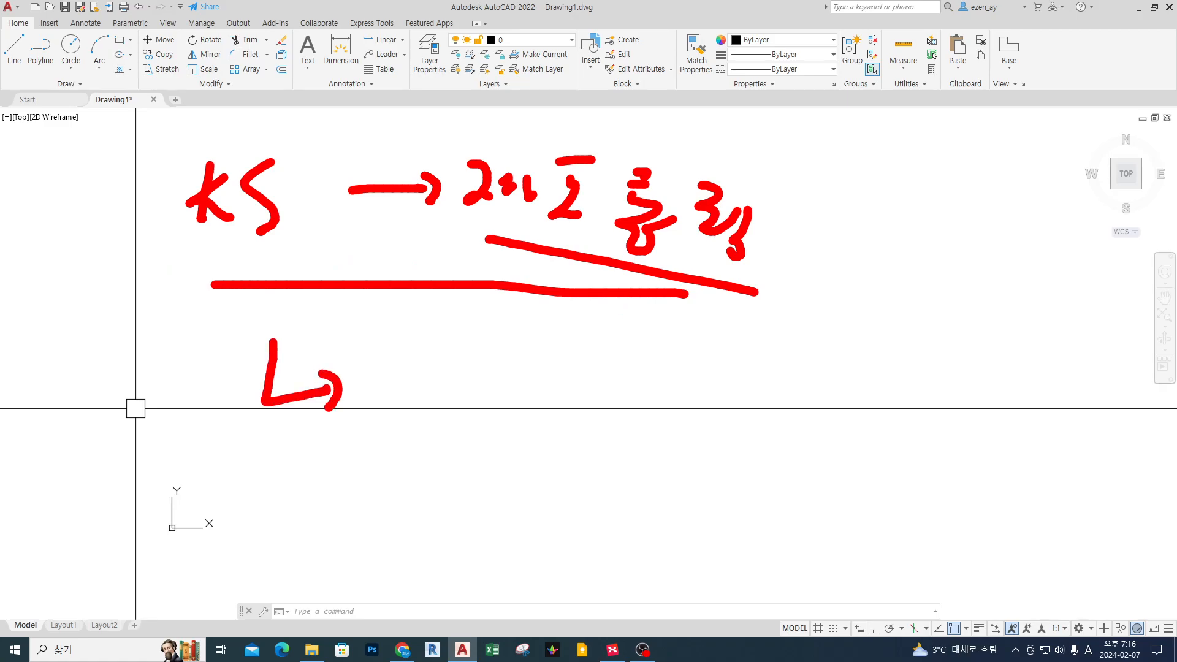
key("Escape")
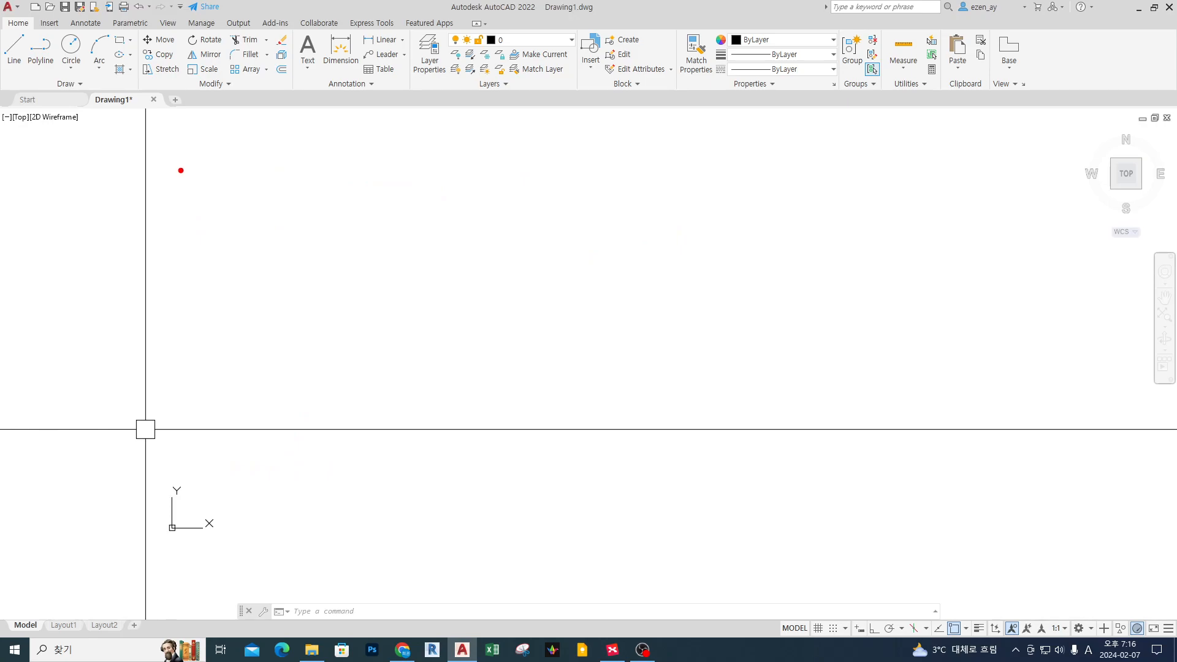
left_click_drag(196, 157, 714, 157)
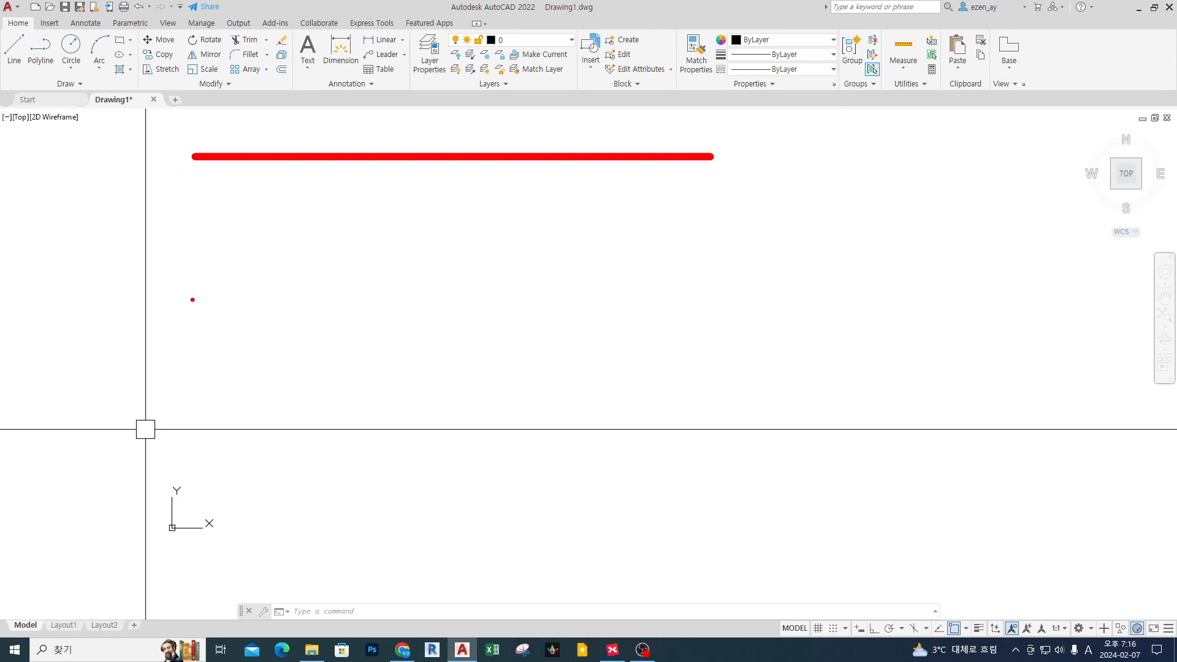
left_click_drag(192, 300, 1021, 296)
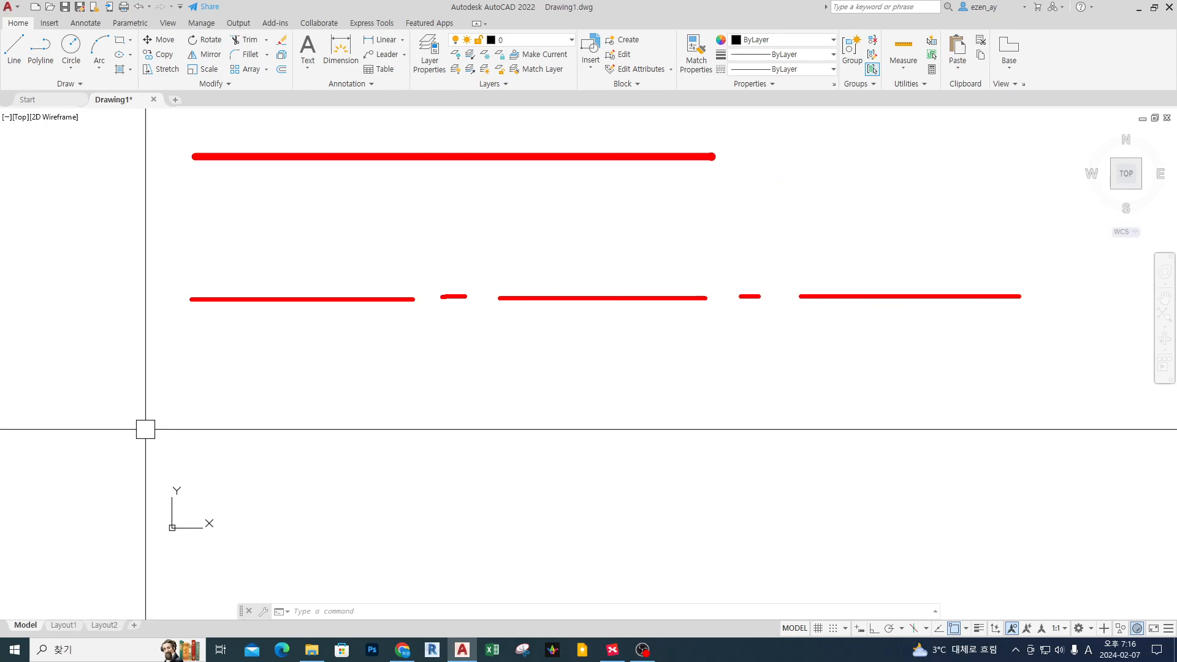
left_click_drag(714, 157, 1014, 156)
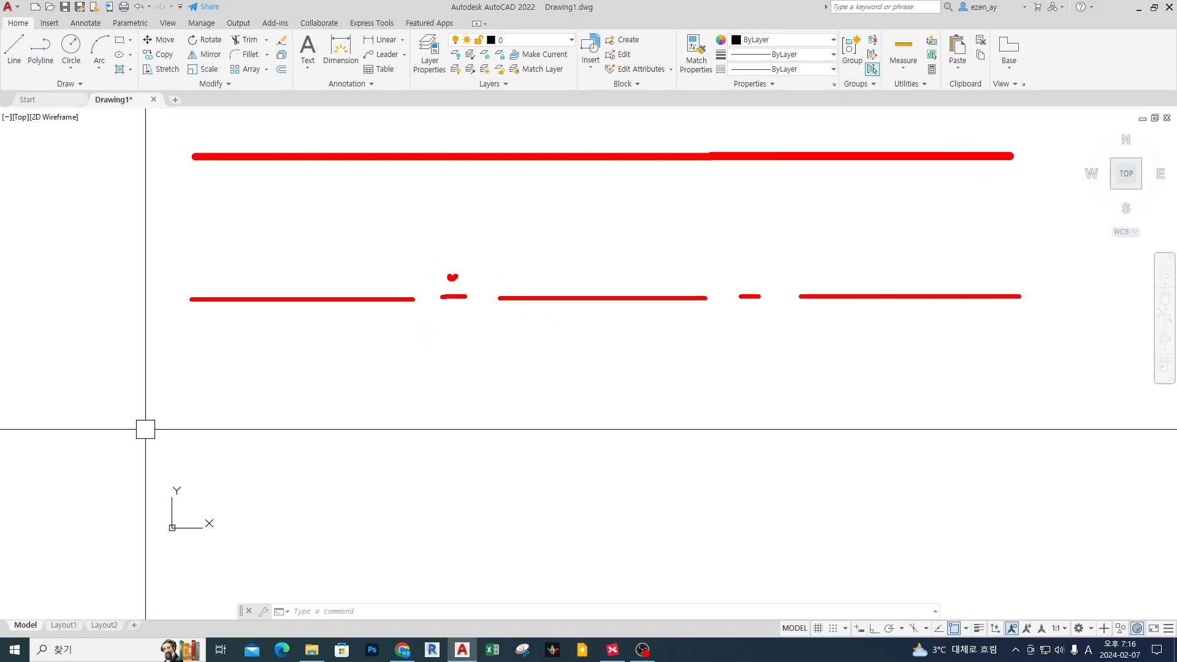
left_click_drag(95, 259, 86, 293)
mouse_move(116, 278)
left_mouse_down()
mouse_move(108, 294)
mouse_move(143, 270)
left_mouse_up()
mouse_move(142, 264)
left_mouse_down()
mouse_move(154, 254)
mouse_move(156, 286)
mouse_move(183, 274)
left_mouse_up()
mouse_move(187, 259)
left_mouse_down()
mouse_move(196, 269)
mouse_move(236, 240)
left_mouse_up()
left_click_drag(236, 241, 241, 274)
left_click_drag(229, 282, 231, 284)
mouse_move(77, 311)
left_mouse_down()
mouse_move(265, 276)
mouse_move(253, 279)
left_mouse_up()
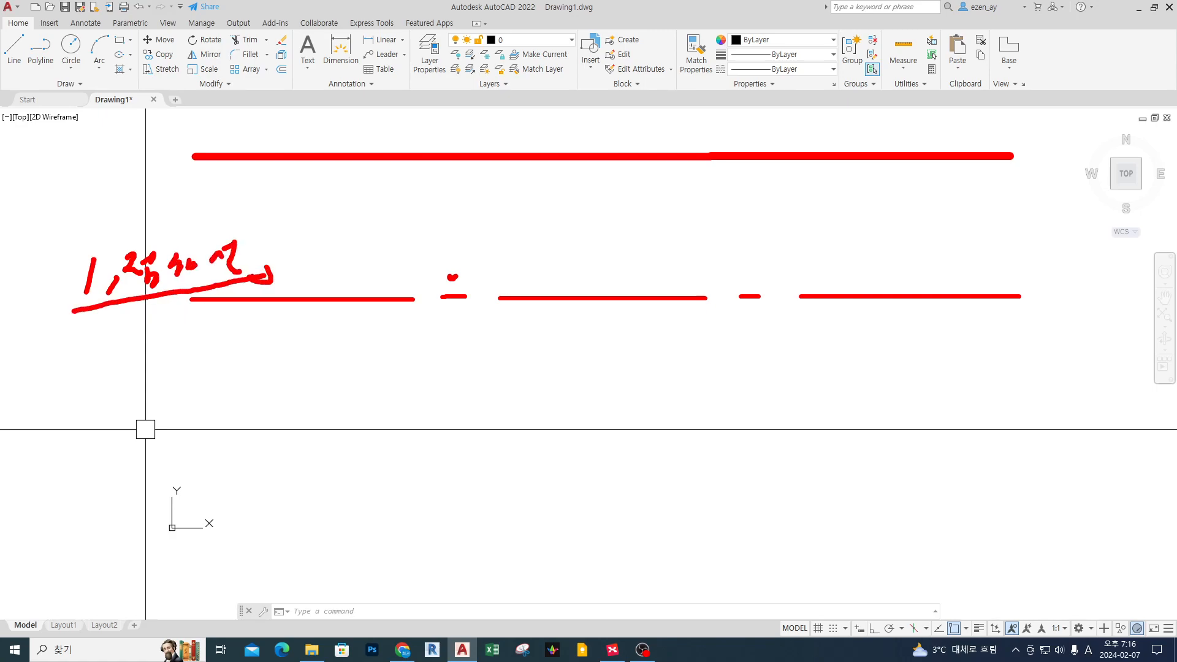
mouse_move(334, 241)
left_mouse_down()
mouse_move(348, 277)
mouse_move(338, 287)
mouse_move(350, 283)
left_mouse_up()
mouse_move(384, 252)
left_mouse_down()
mouse_move(390, 284)
mouse_move(398, 265)
left_mouse_up()
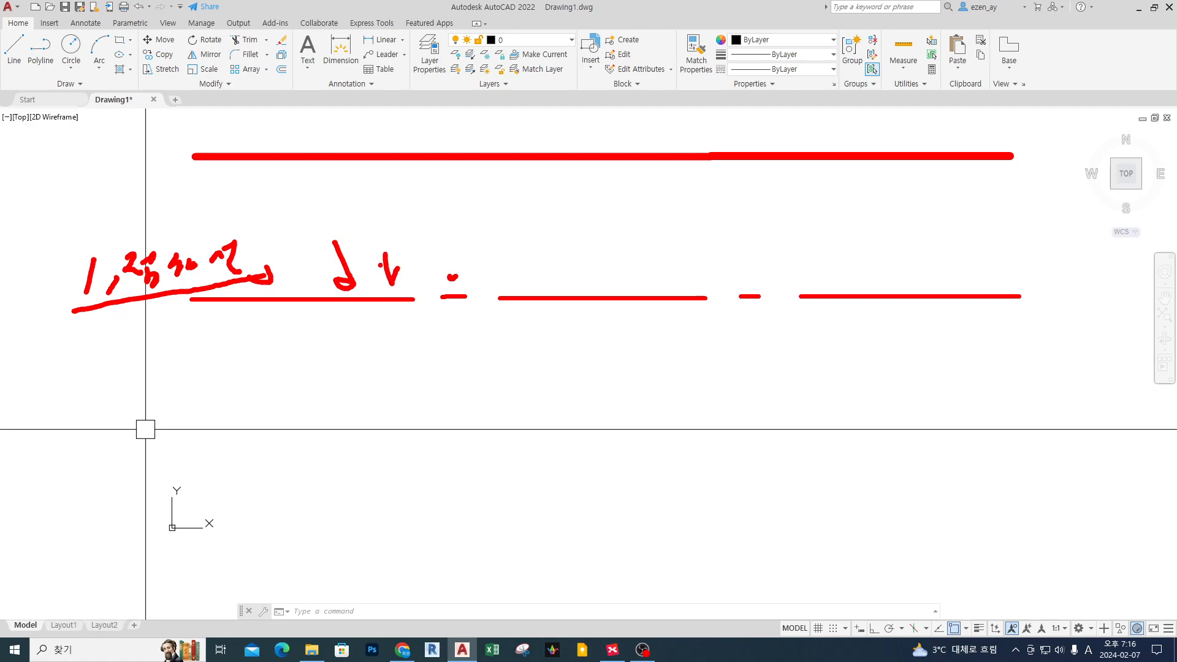
left_click_drag(178, 405, 489, 398)
left_click_drag(528, 398, 621, 398)
left_click_drag(646, 394, 726, 395)
left_click_drag(783, 398, 861, 399)
left_click_drag(909, 396, 1094, 395)
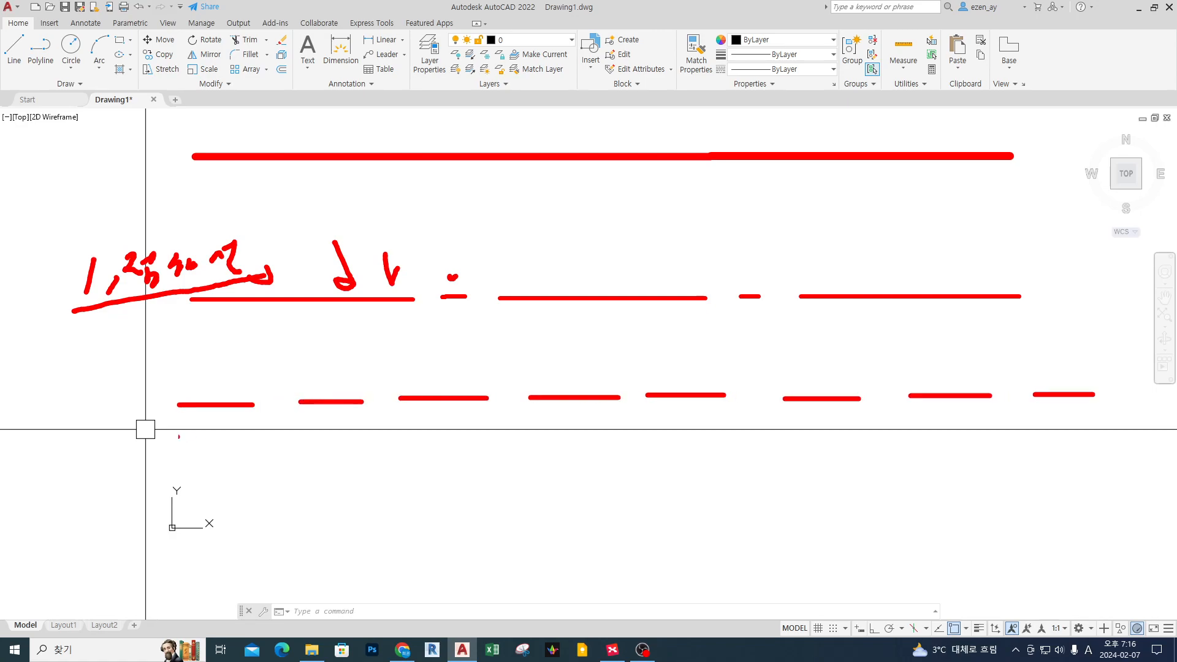
mouse_move(149, 348)
left_mouse_down()
mouse_move(202, 388)
mouse_move(185, 383)
left_mouse_up()
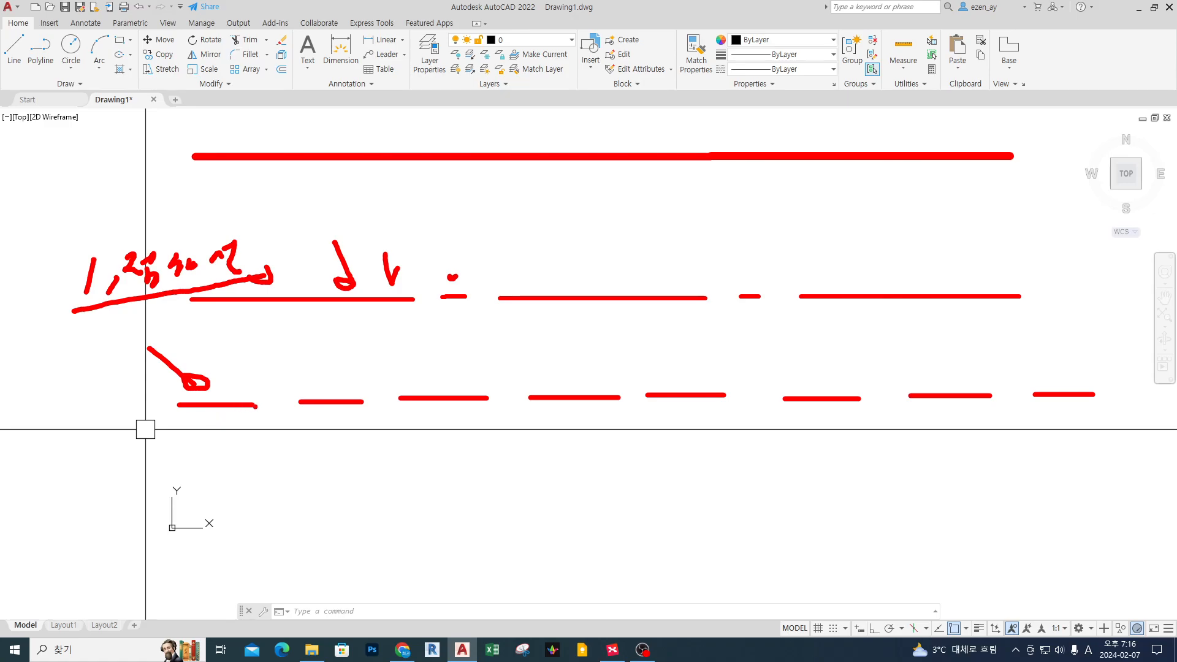
mouse_move(453, 429)
left_mouse_down()
mouse_move(425, 454)
mouse_move(492, 501)
mouse_move(554, 439)
mouse_move(495, 493)
left_mouse_up()
mouse_move(390, 483)
left_mouse_down()
mouse_move(390, 573)
mouse_move(482, 594)
left_mouse_up()
left_click_drag(497, 495, 497, 593)
mouse_move(554, 446)
left_mouse_down()
mouse_move(541, 549)
mouse_move(496, 585)
left_mouse_up()
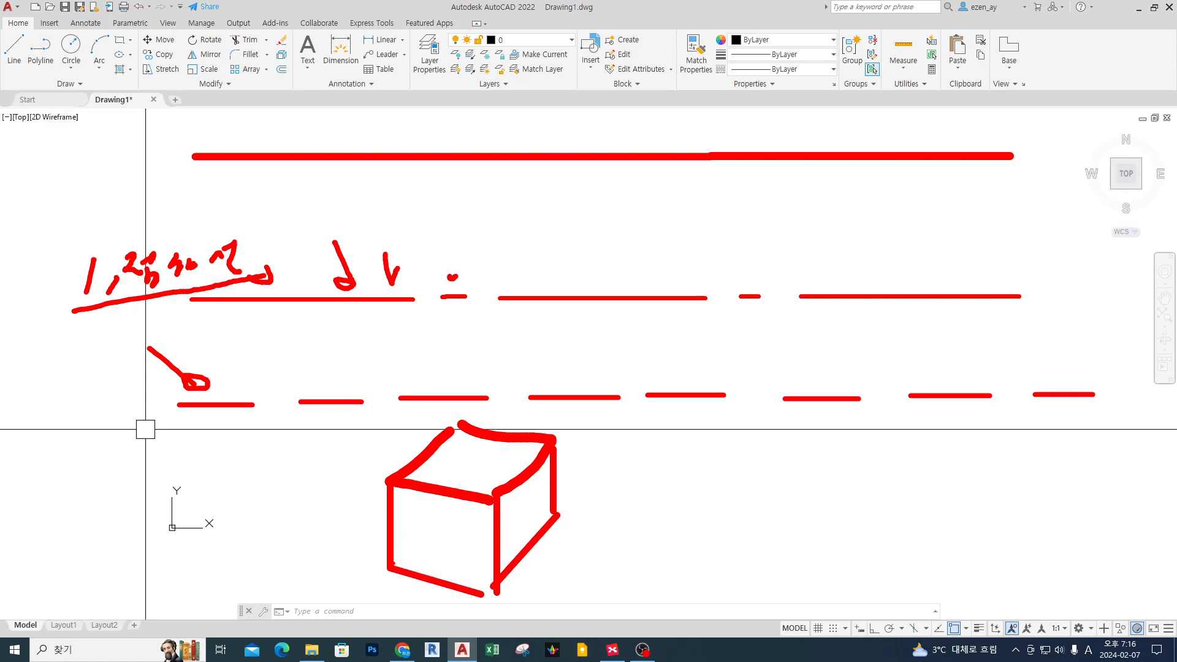
left_click_drag(411, 552, 417, 548)
left_click_drag(424, 540, 433, 535)
left_click_drag(439, 532, 505, 517)
left_click_drag(520, 519, 531, 520)
left_click_drag(464, 431, 464, 469)
left_click_drag(463, 475, 464, 488)
left_click_drag(425, 523, 451, 539)
mouse_move(342, 403)
left_mouse_down()
mouse_move(322, 490)
mouse_move(423, 531)
mouse_move(414, 542)
left_mouse_up()
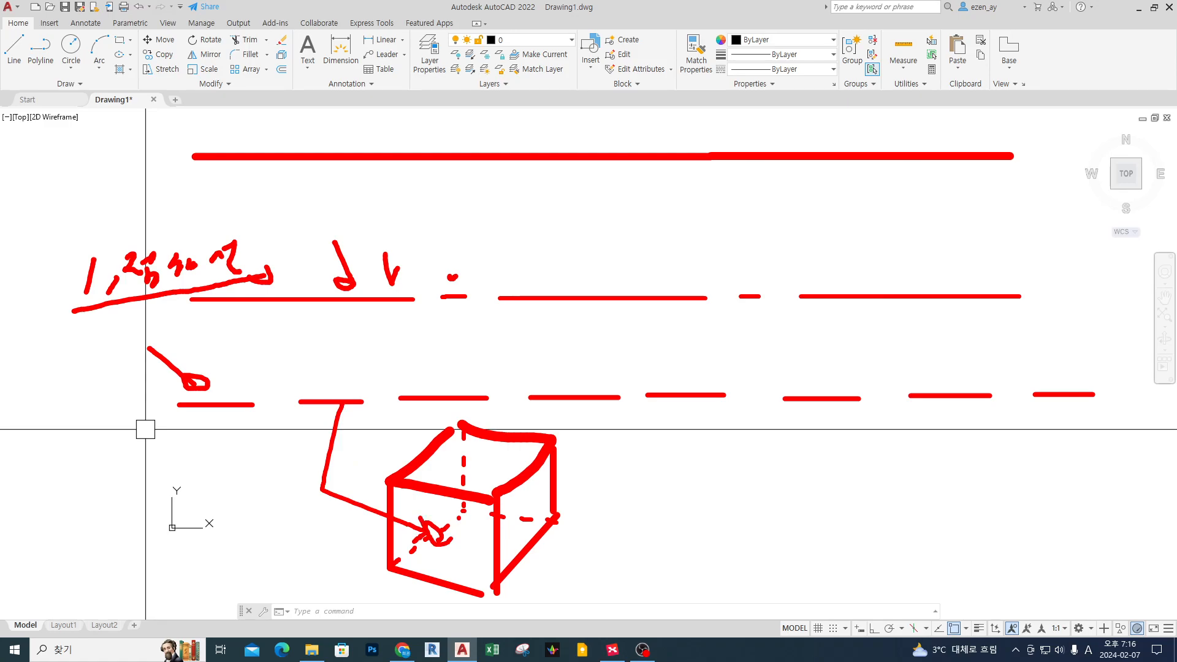
mouse_move(690, 436)
left_mouse_down()
mouse_move(598, 446)
mouse_move(680, 449)
left_mouse_up()
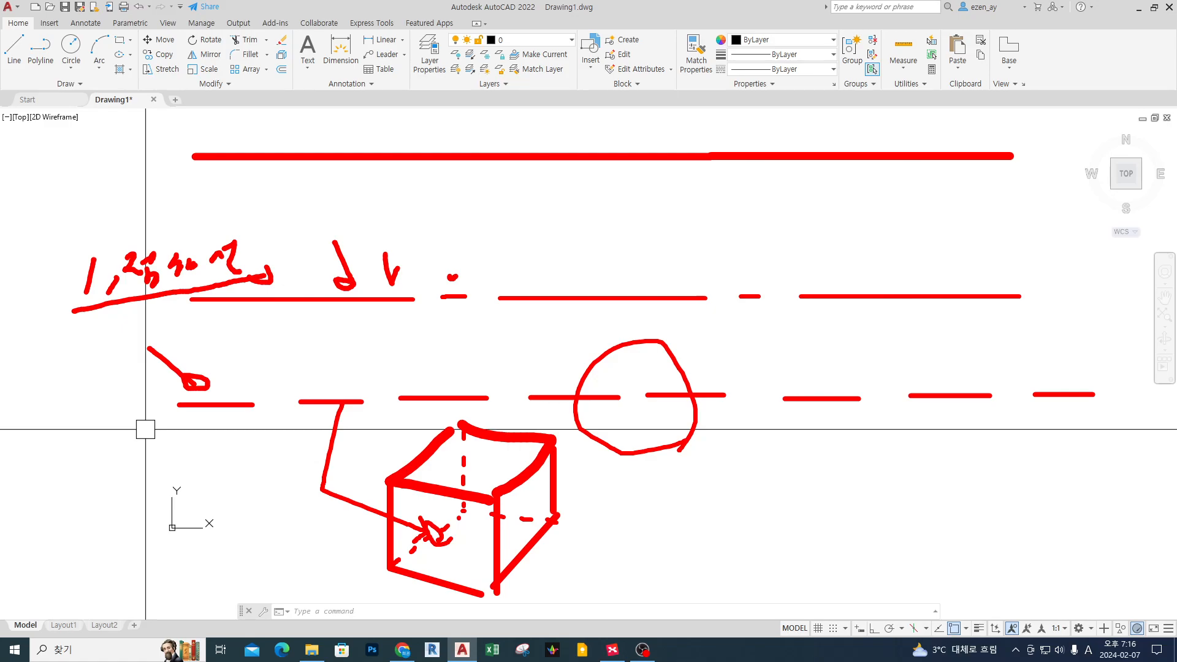
mouse_move(267, 142)
left_mouse_down()
mouse_move(279, 166)
mouse_move(279, 127)
mouse_move(287, 169)
mouse_move(276, 175)
left_mouse_up()
mouse_move(253, 100)
left_mouse_down()
mouse_move(257, 138)
mouse_move(281, 124)
left_mouse_up()
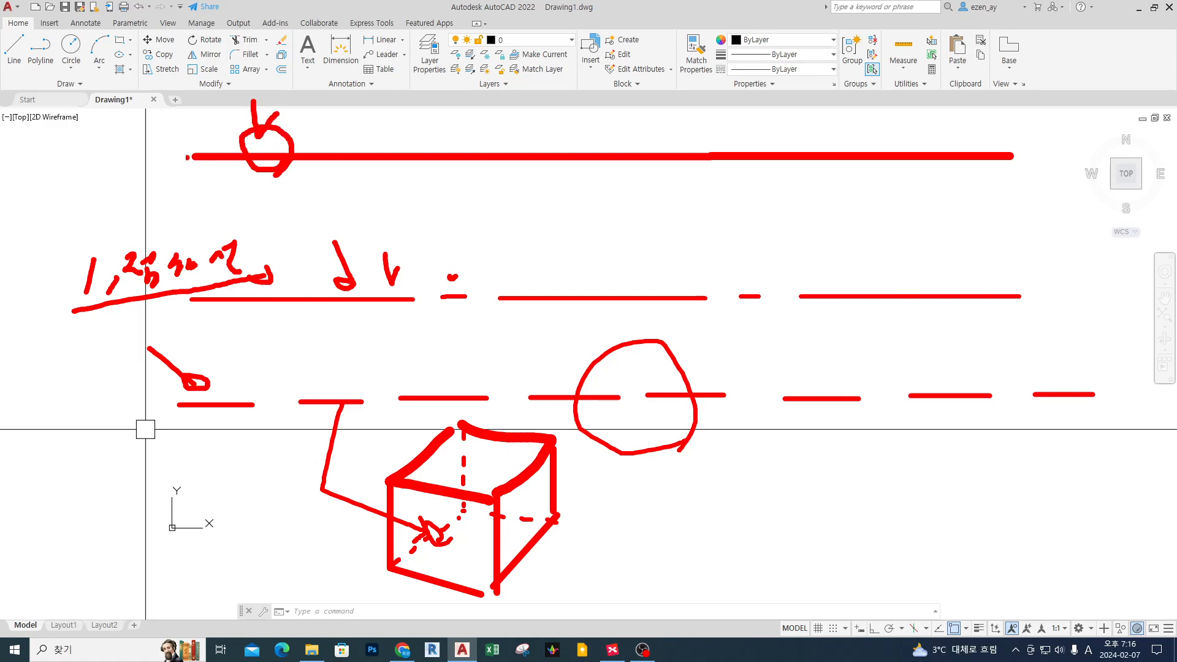
mouse_move(174, 109)
left_mouse_down()
mouse_move(195, 138)
mouse_move(211, 122)
left_mouse_up()
mouse_move(328, 101)
left_mouse_down()
mouse_move(313, 137)
mouse_move(338, 140)
left_mouse_up()
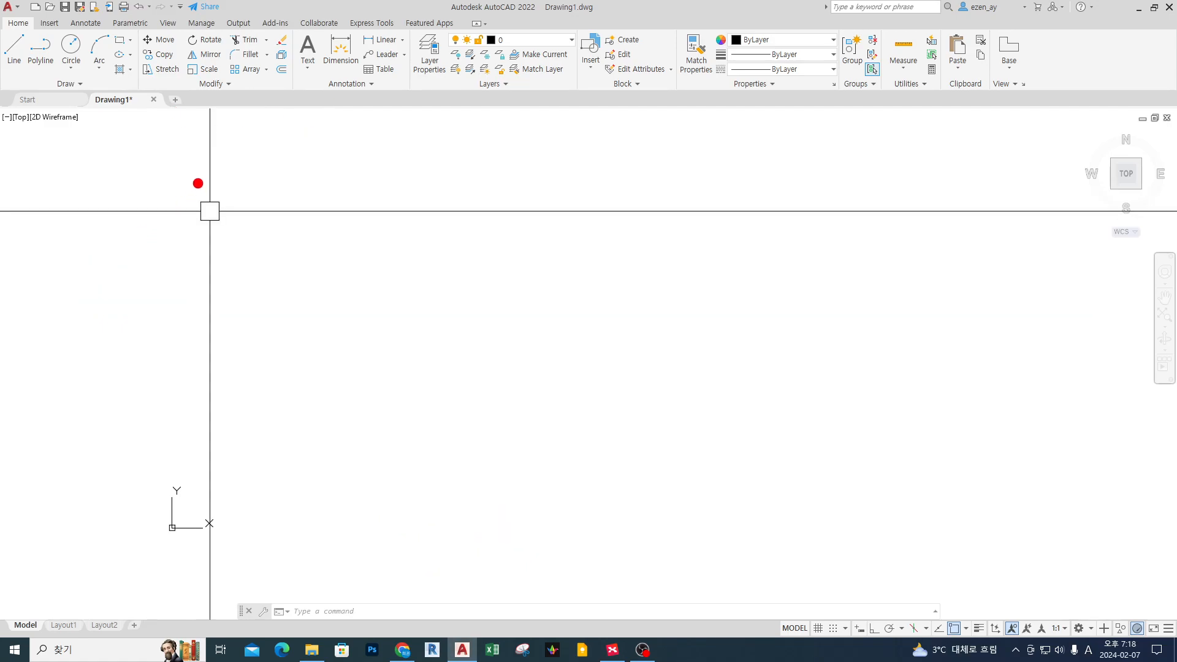
left_click_drag(157, 169, 650, 168)
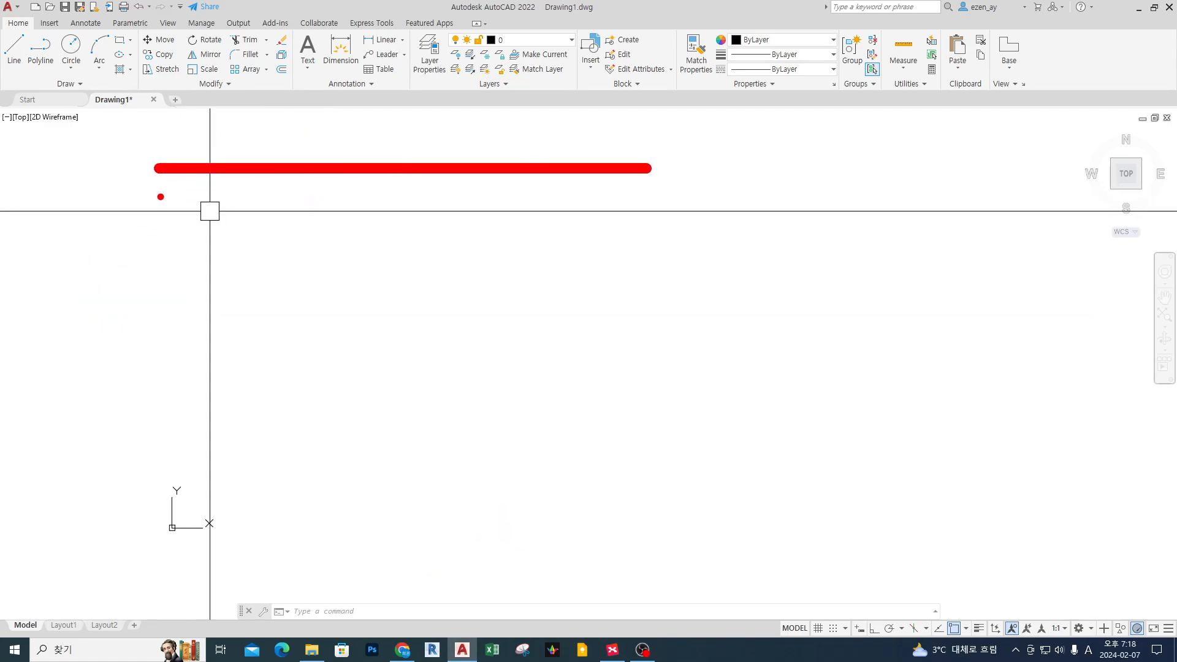
left_click_drag(157, 202, 645, 201)
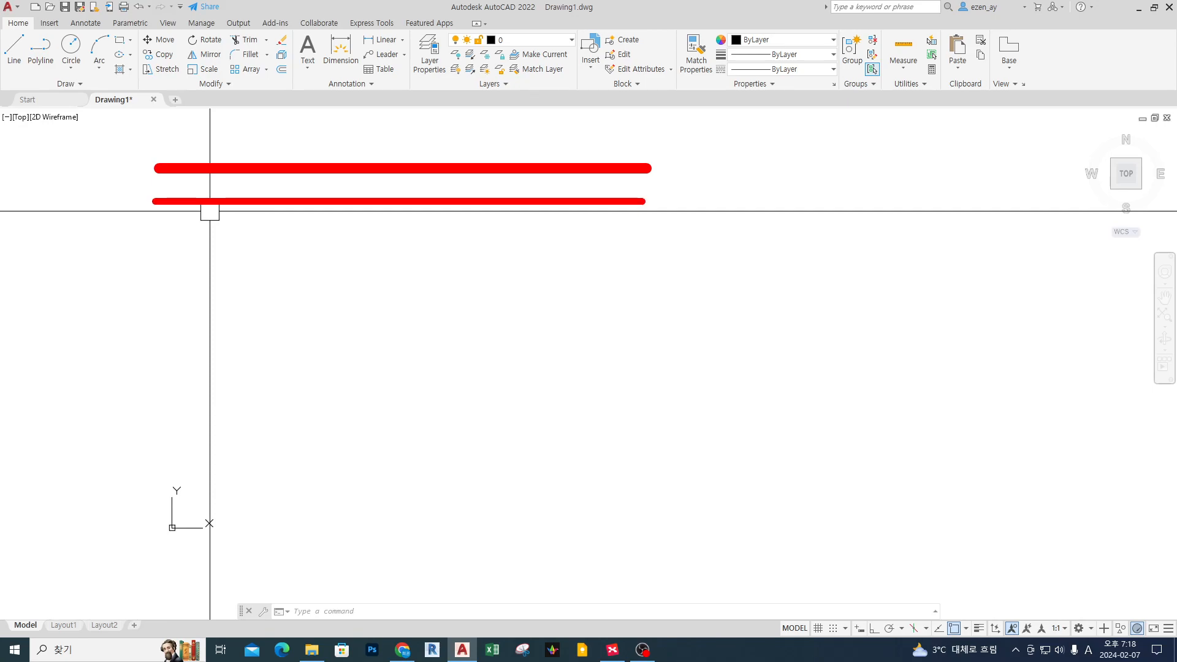
left_click_drag(150, 233, 640, 233)
mouse_move(466, 138)
left_mouse_down()
mouse_move(418, 258)
mouse_move(483, 117)
mouse_move(460, 134)
left_mouse_up()
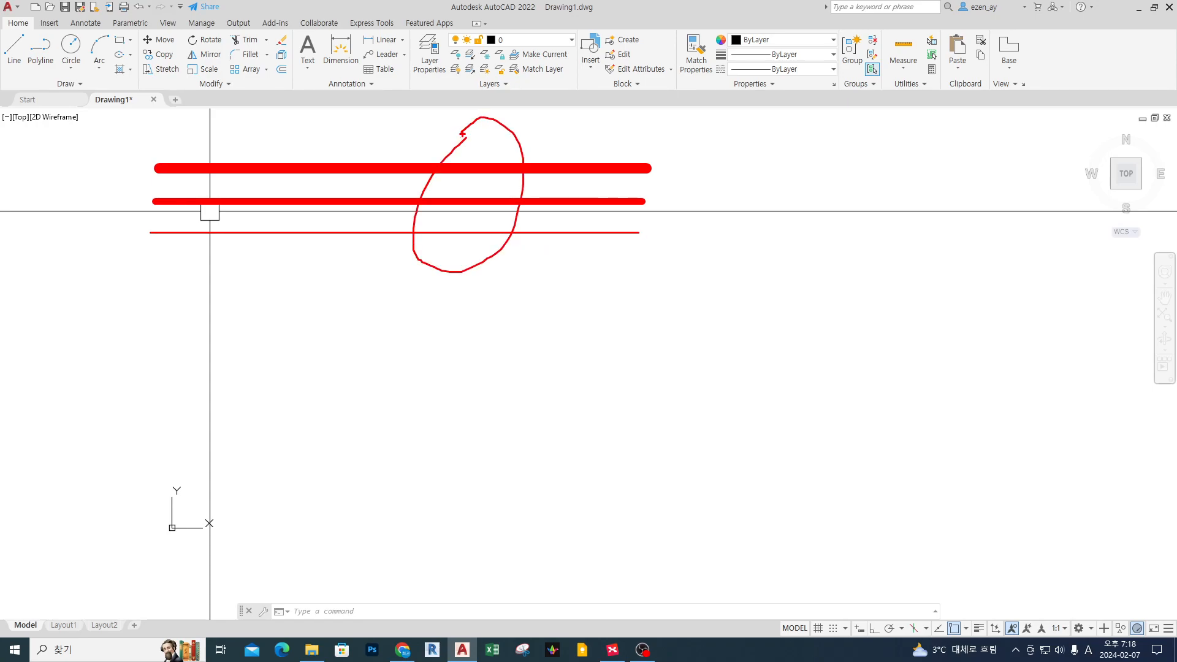
mouse_move(299, 119)
left_mouse_down()
mouse_move(306, 147)
mouse_move(335, 113)
left_mouse_up()
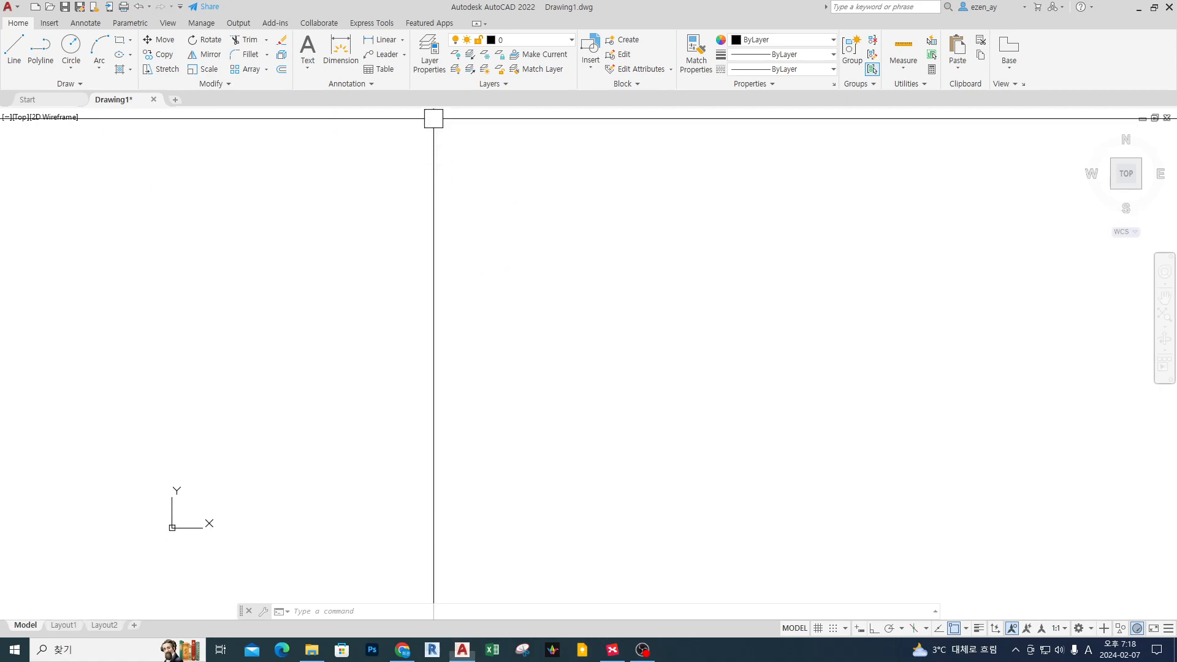
- Open the Layer Properties Manager and widen both the palette and its columns, such as On, Freeze, Lock, Color and Lineweight
left_click(429, 55)
left_click_drag(664, 250, 260, 257)
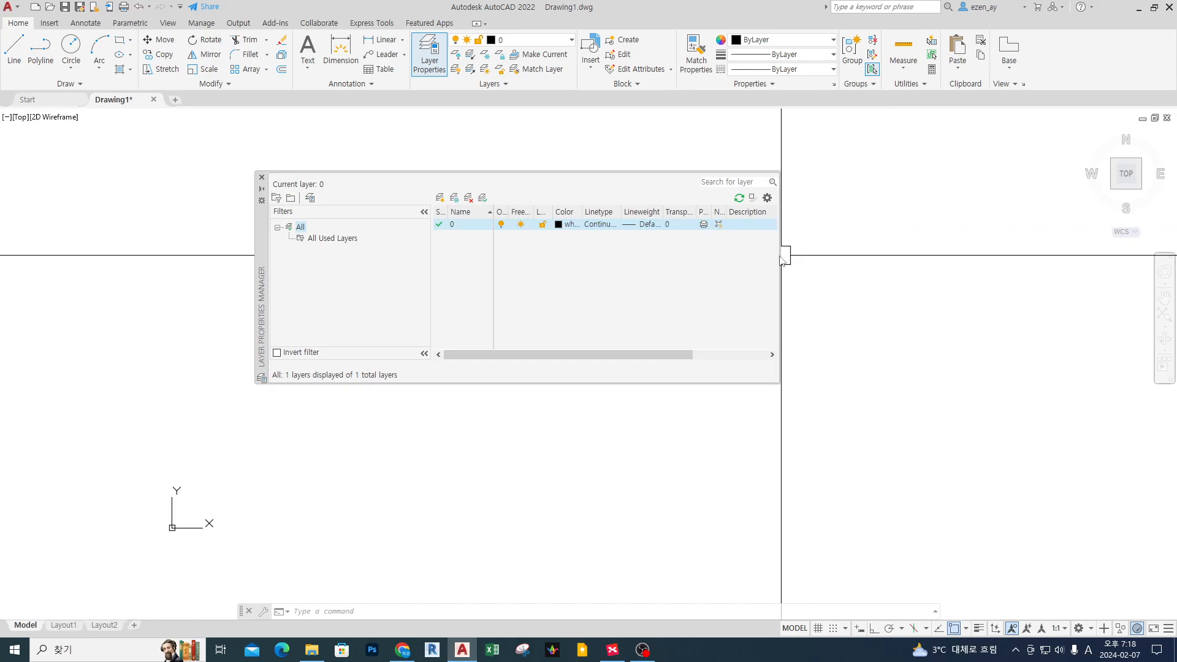
left_click_drag(780, 255, 947, 256)
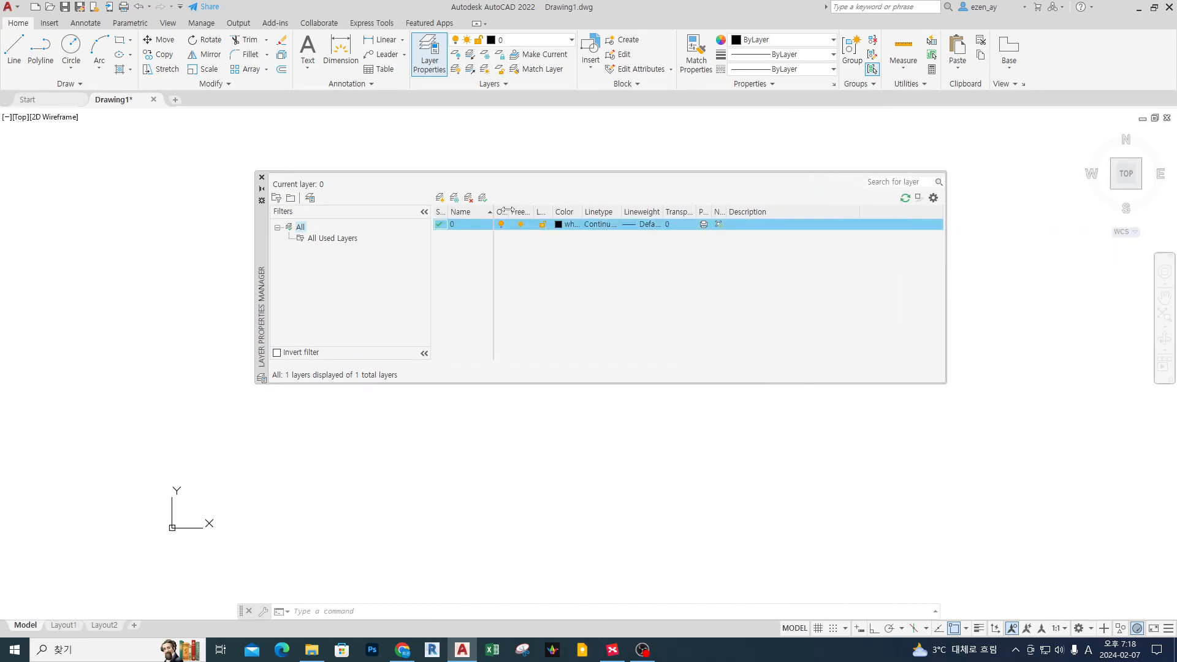
mouse_move(510, 212)
left_mouse_down()
mouse_move(535, 212)
mouse_move(536, 223)
left_mouse_up()
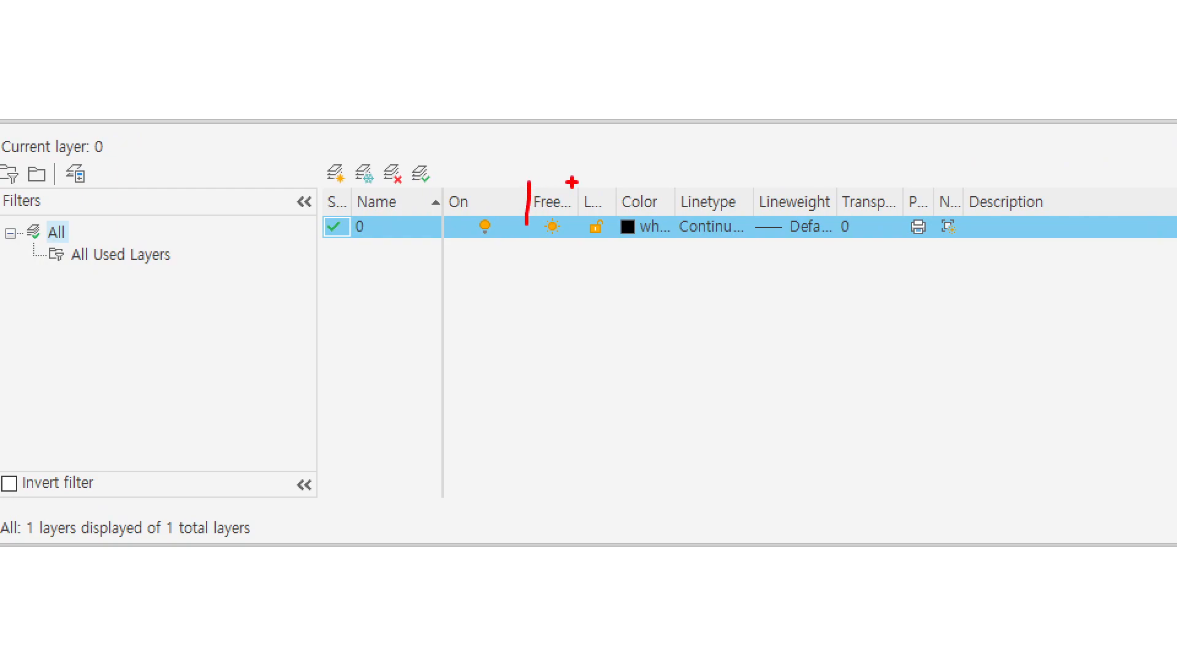
left_click_drag(580, 177, 583, 222)
left_click_drag(625, 183, 626, 218)
left_click_drag(681, 191, 690, 247)
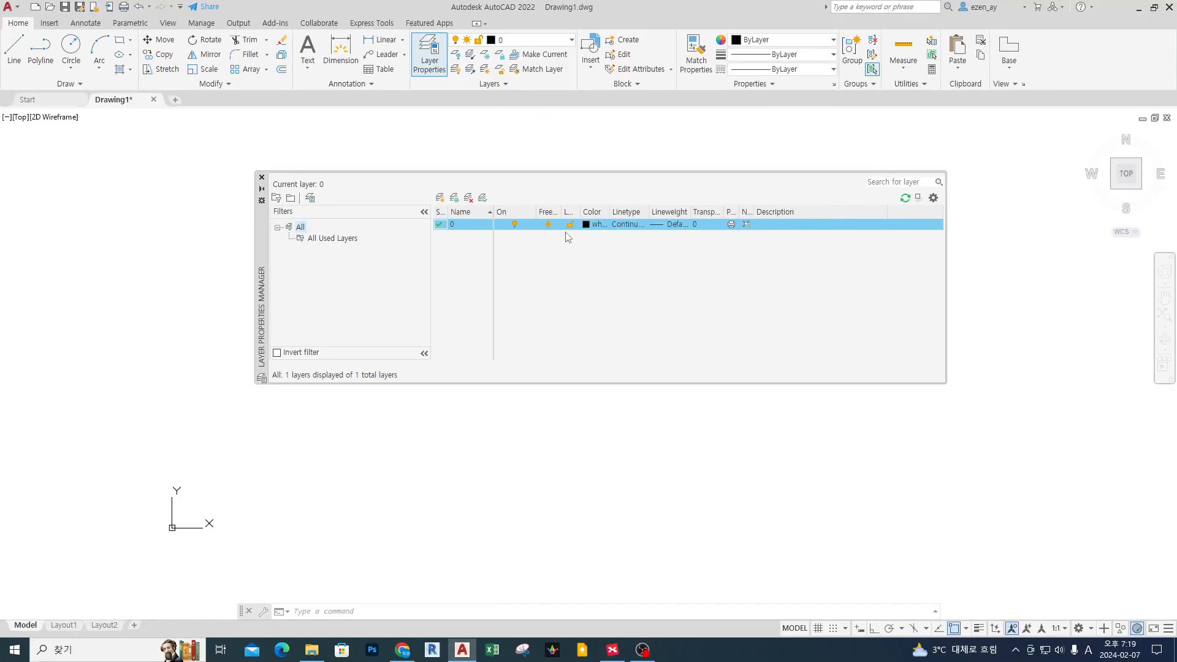
left_click_drag(581, 202, 654, 213)
left_click_drag(736, 211, 865, 211)
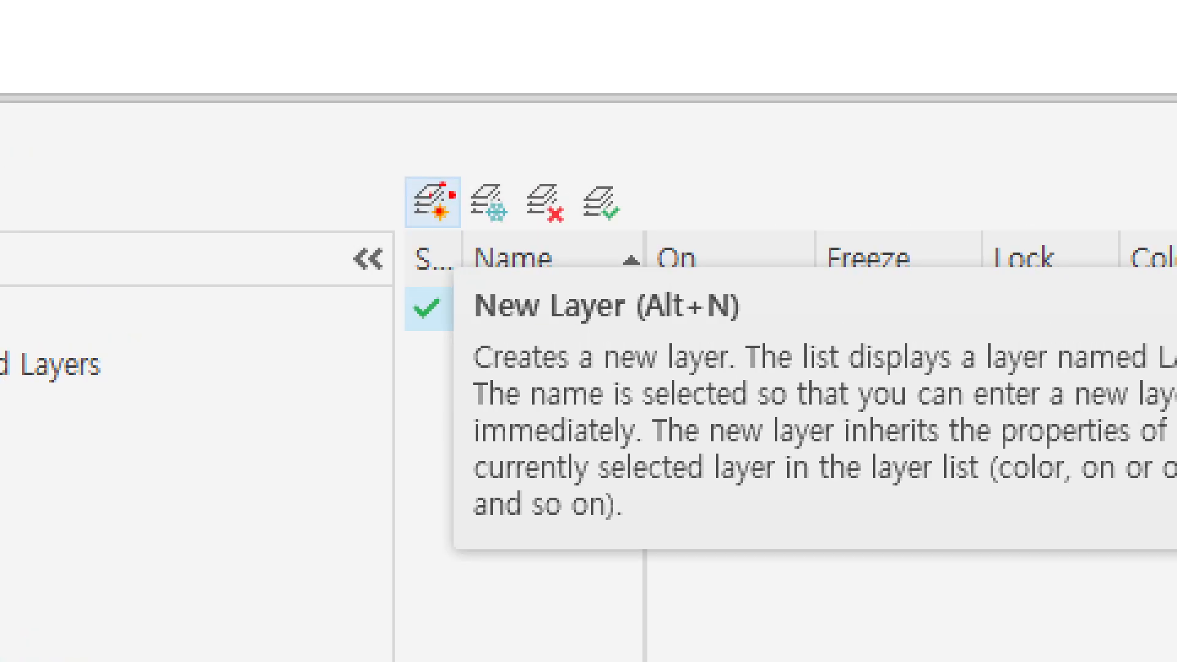
- Create a new layer based on layer 0 and name it 중심선
left_click_drag(437, 340, 822, 348)
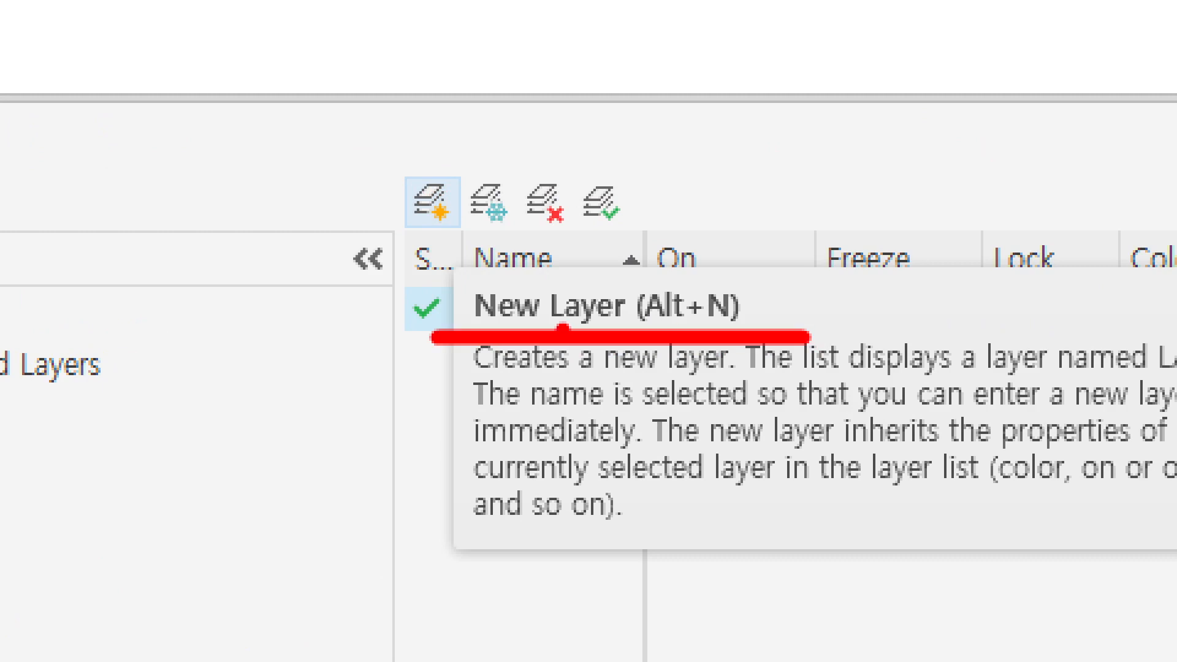
key("Escape")
left_click(474, 227)
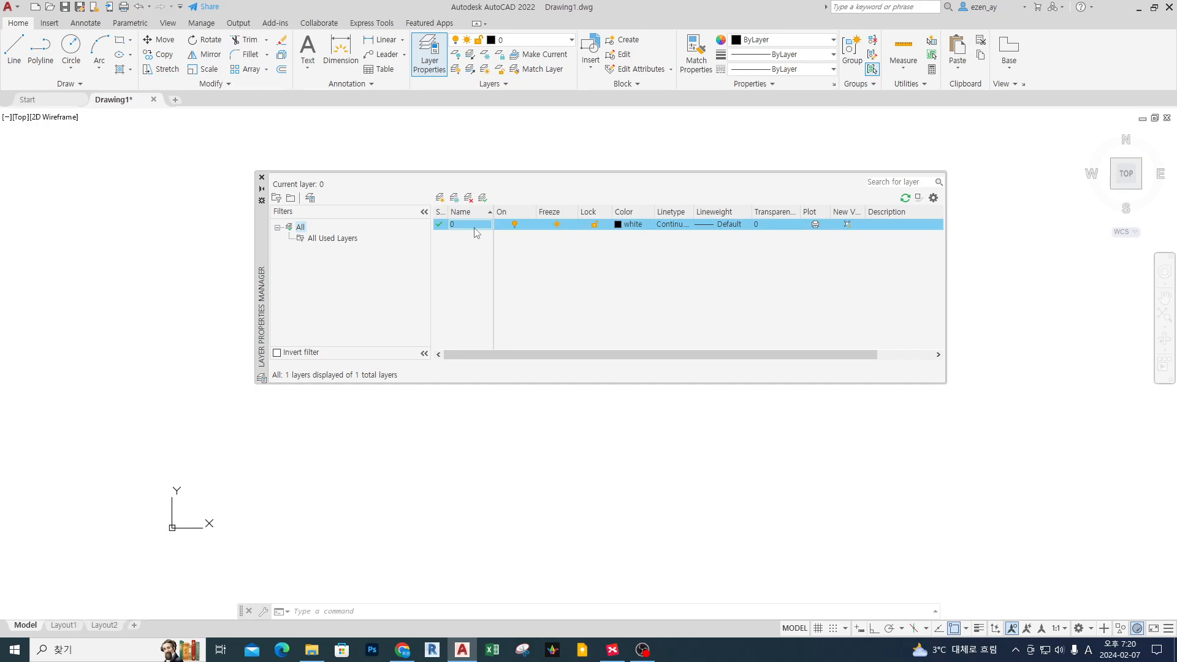
key("alt+n")
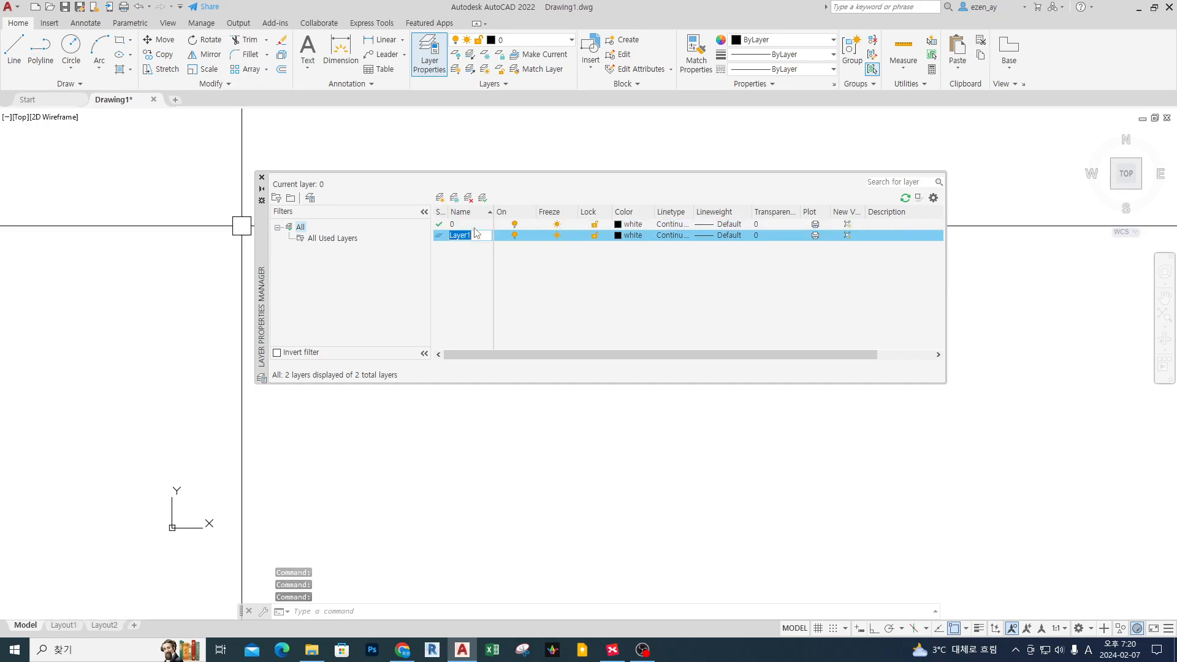
key("Hangul")
type("층심선")
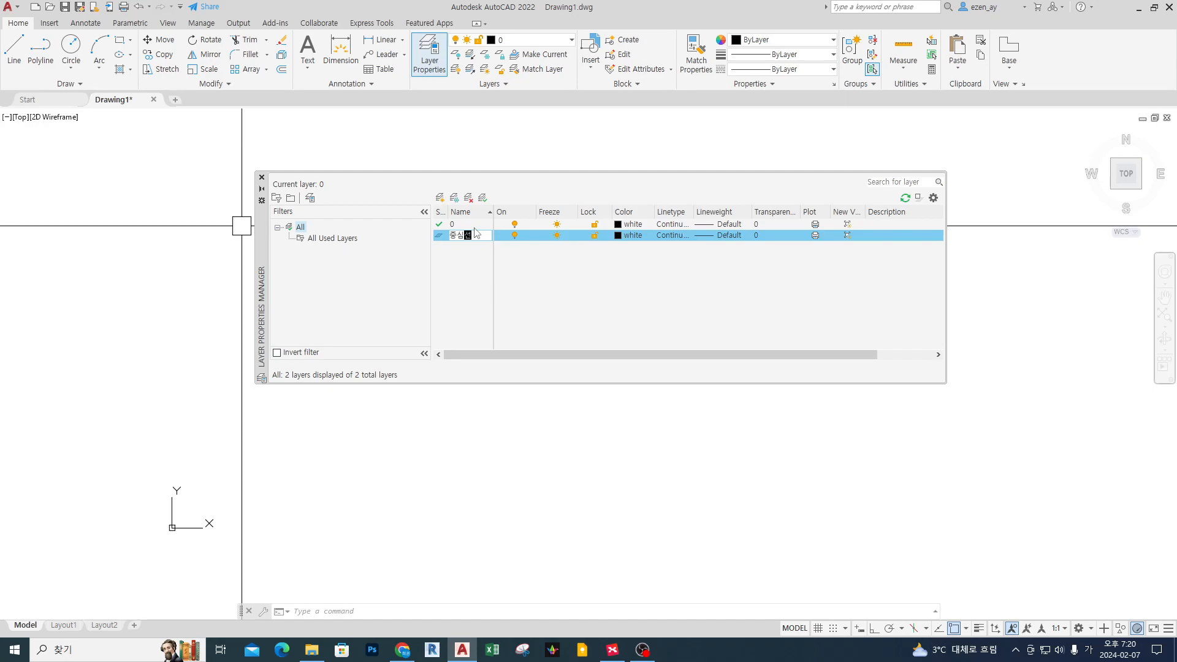
key("Return")
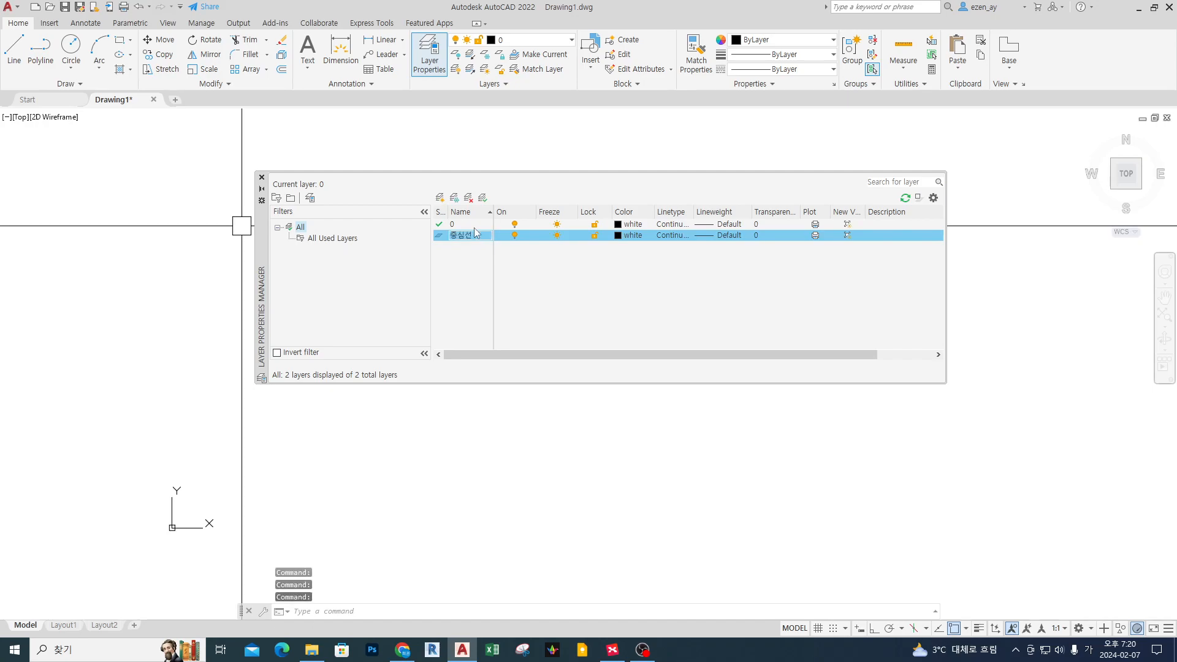
- Add another new layer and name it 굵은선
key("alt+n")
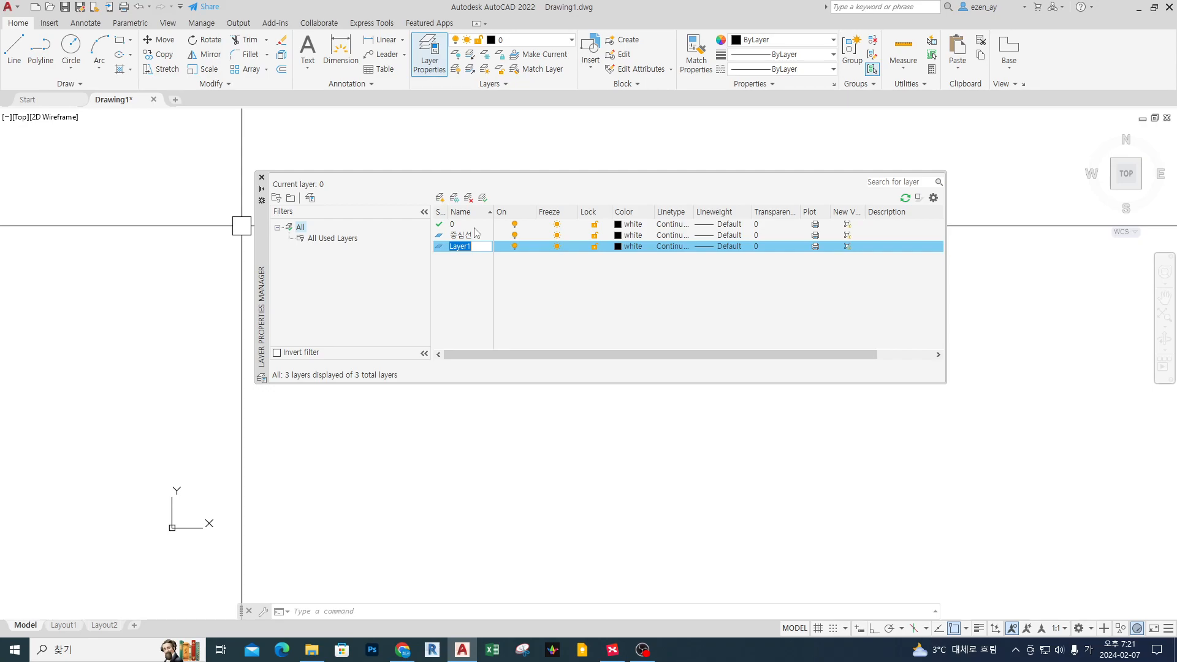
type("굵은")
key("BackSpace")
key("BackSpace")
type("은선")
key("Return")
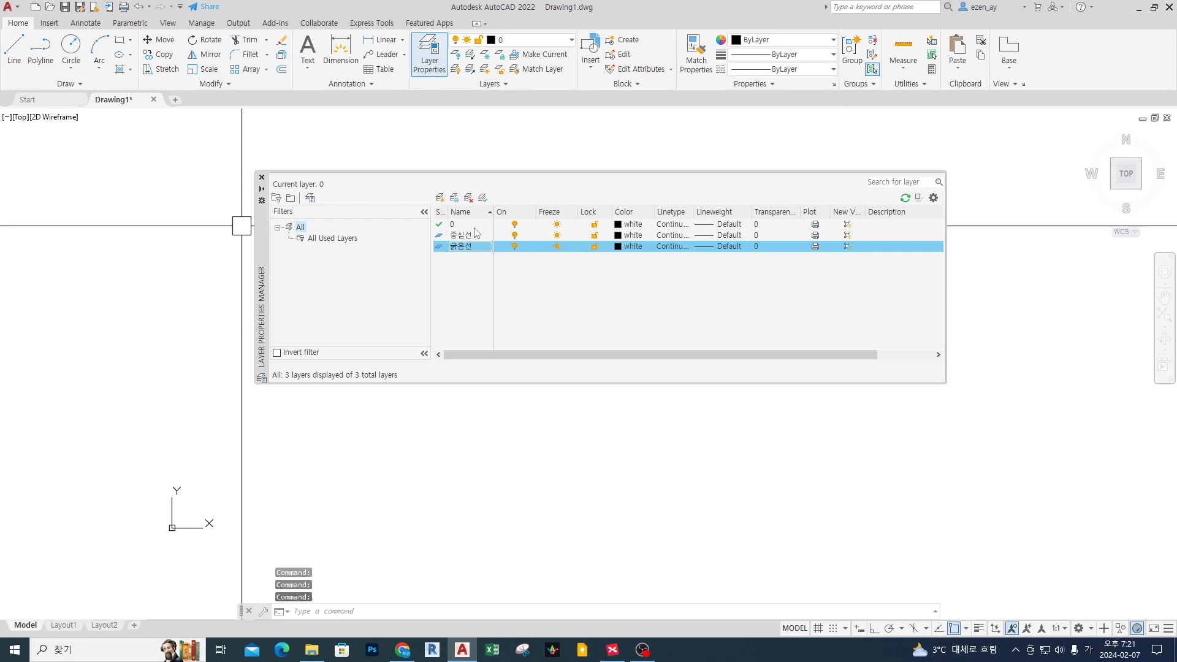
- Add two more layers to the layer list, named 중간선 and 가는선
key("Return")
type("중간선")
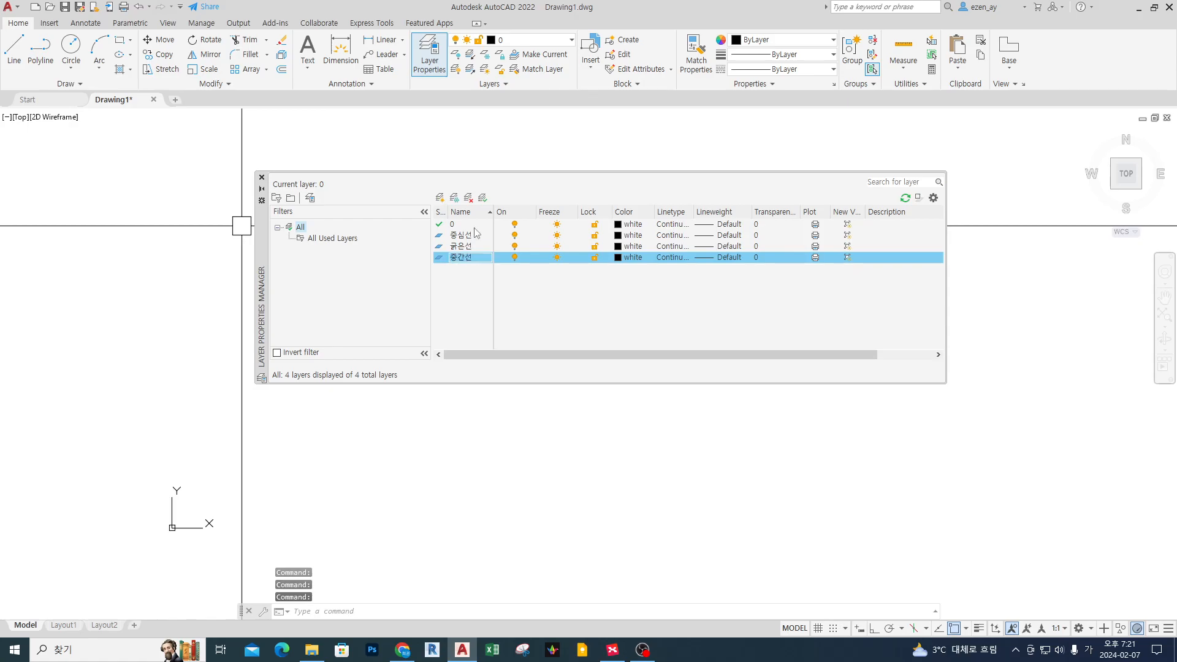
key("Return")
key("Return")
type("가는선")
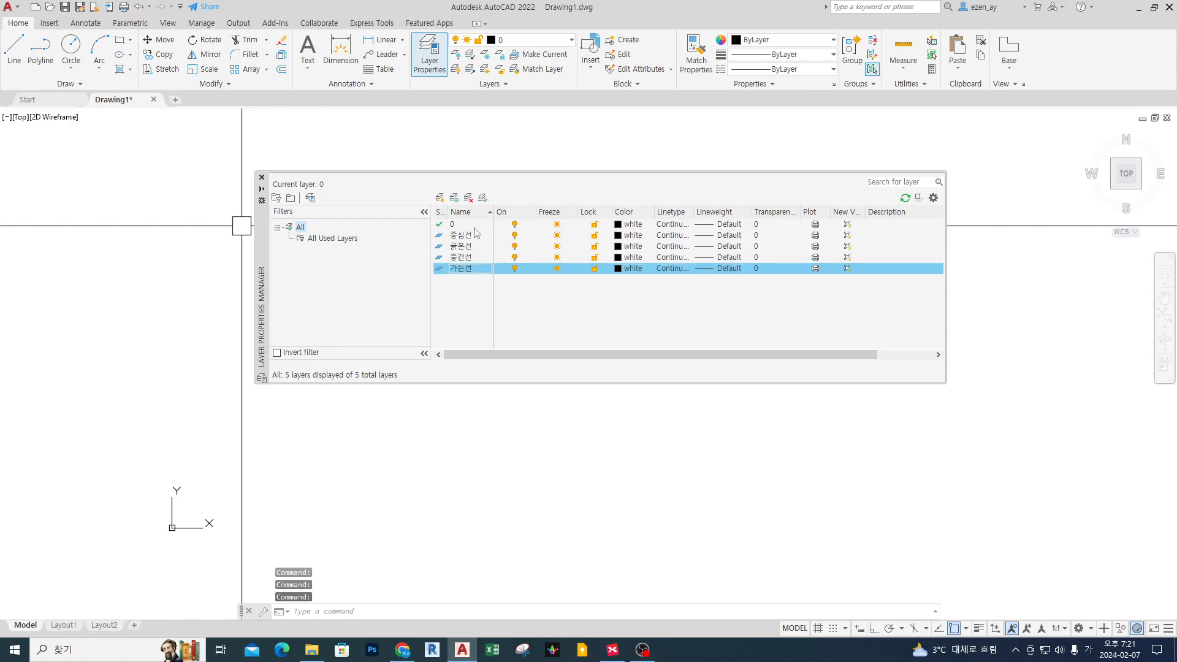
key("Return")
- Add a further layer below 가는선 and name it 숨은선
key("Return")
type("숨은선")
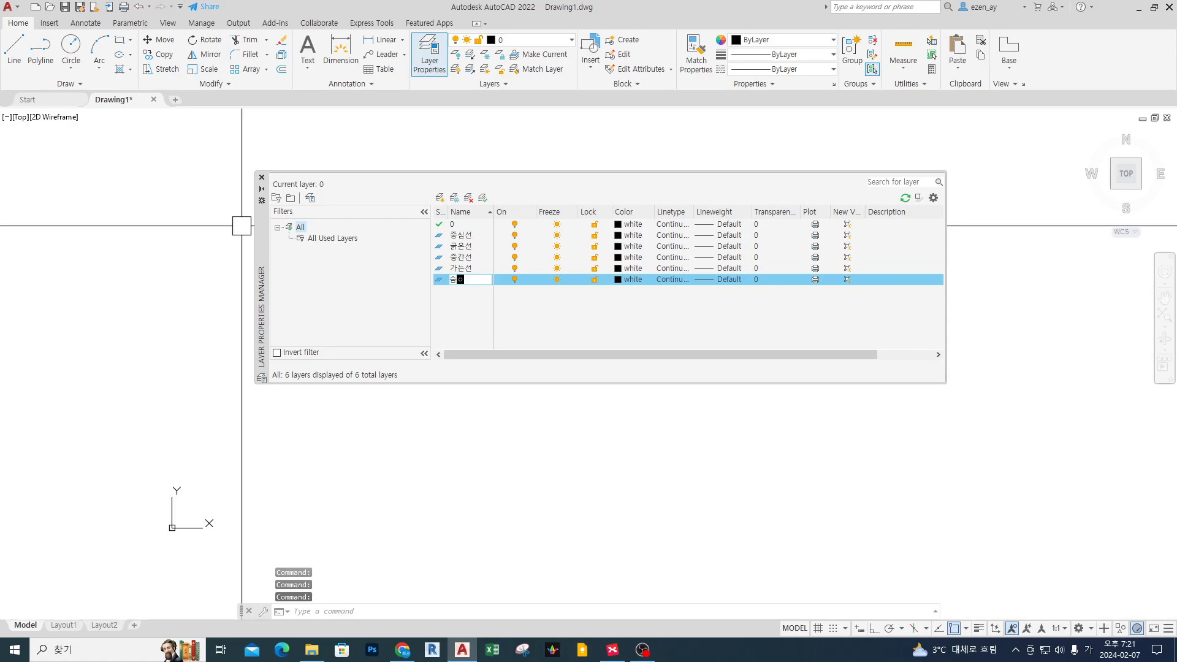
key("Return")
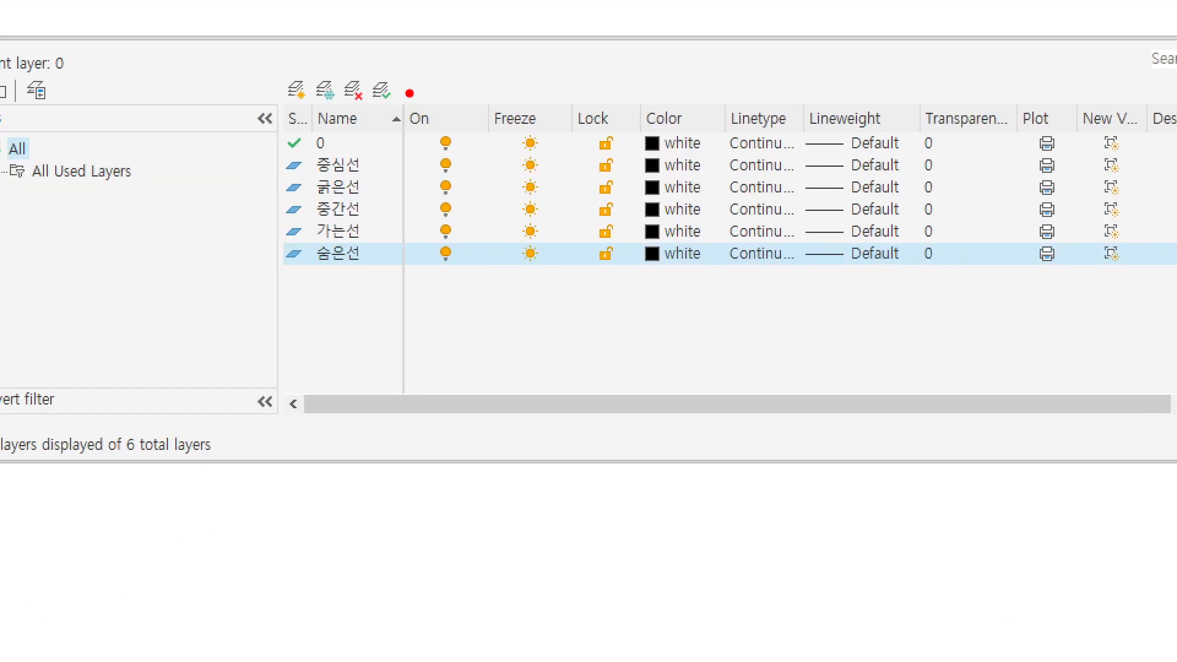
mouse_move(407, 96)
left_mouse_down("ctrl")
mouse_move(461, 286)
mouse_move(472, 286)
left_mouse_up("ctrl")
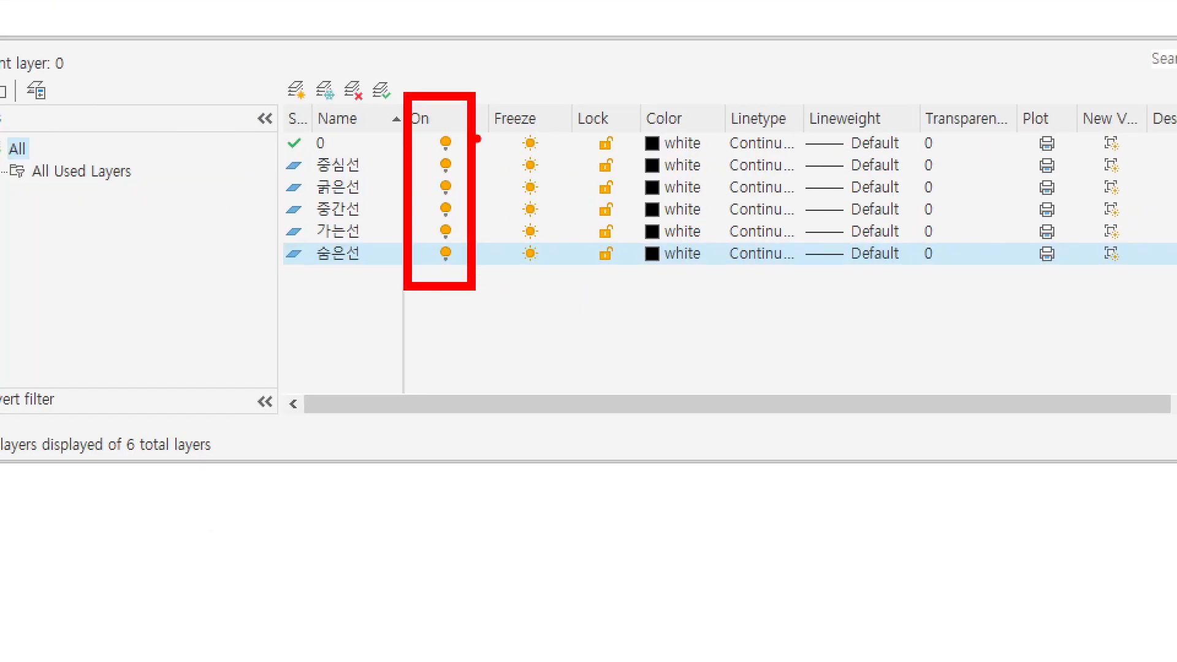
left_click_drag(495, 97, 500, 278)
left_click_drag(577, 100, 581, 283)
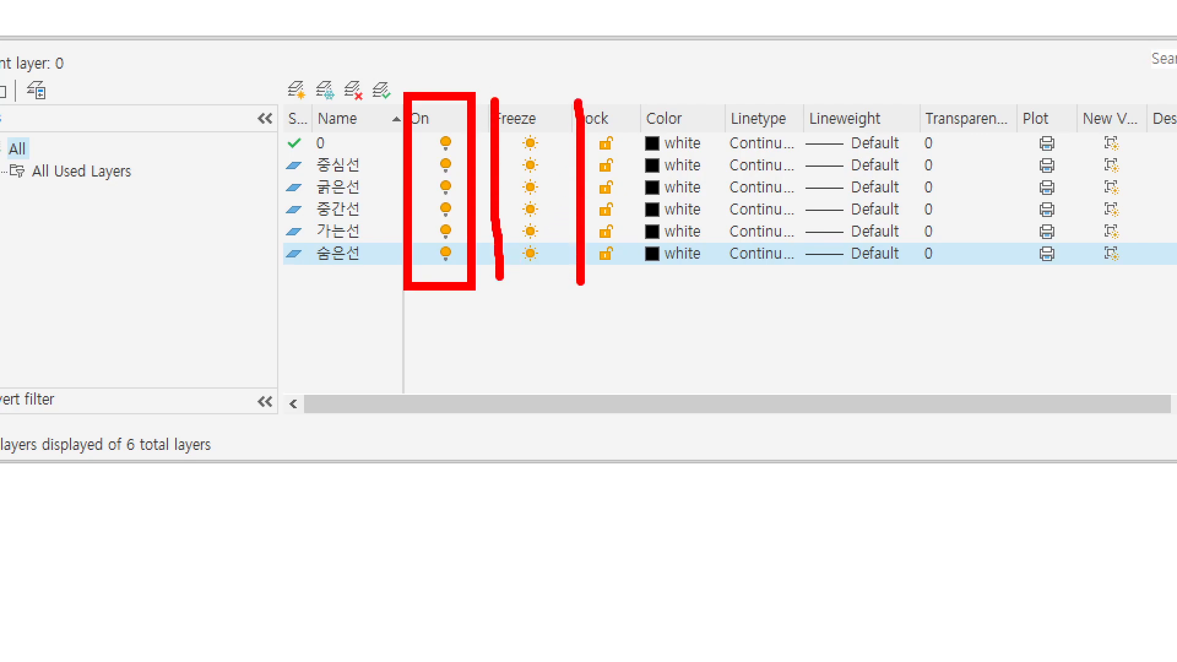
left_click_drag(436, 104, 443, 96)
mouse_move(503, 106)
left_mouse_down()
mouse_move(494, 92)
mouse_move(509, 96)
left_mouse_up()
left_click_drag(545, 137, 528, 144)
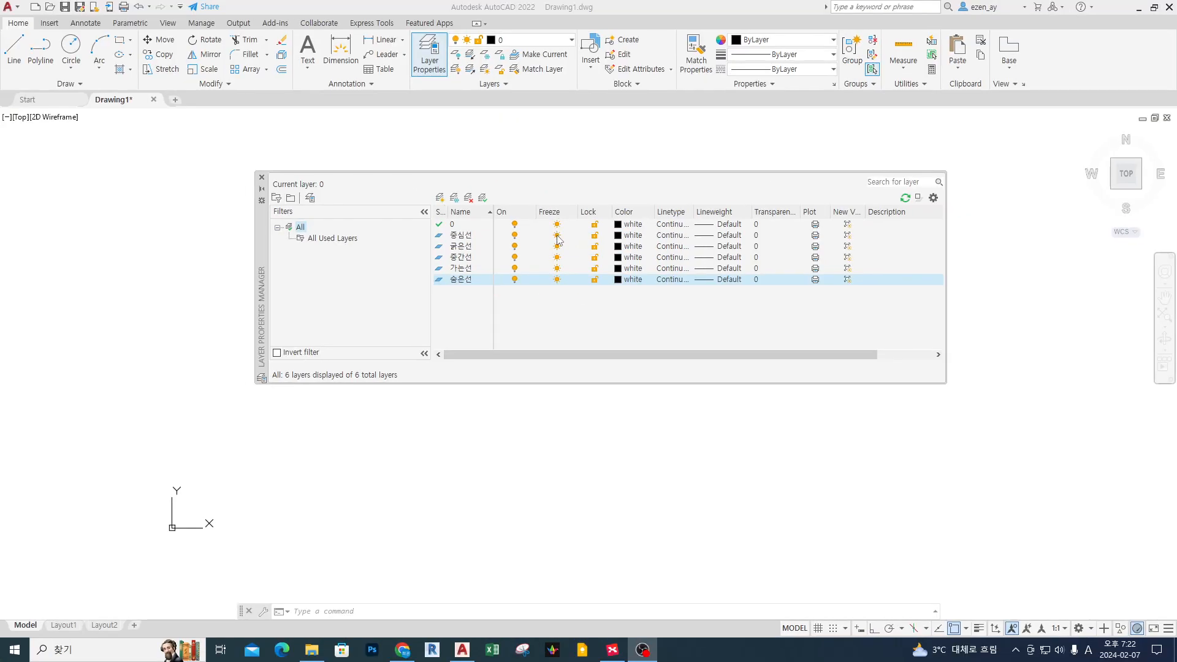
- Freeze the 중심선 layer and thaw it again
left_click(530, 165)
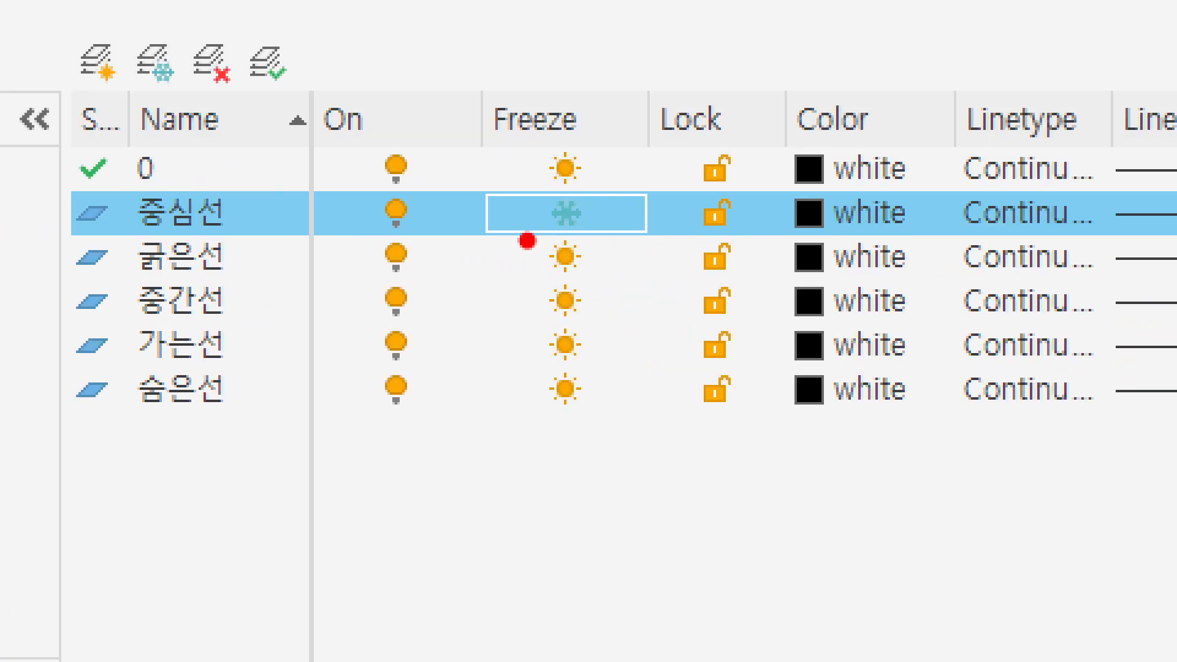
left_click_drag(539, 242, 575, 242)
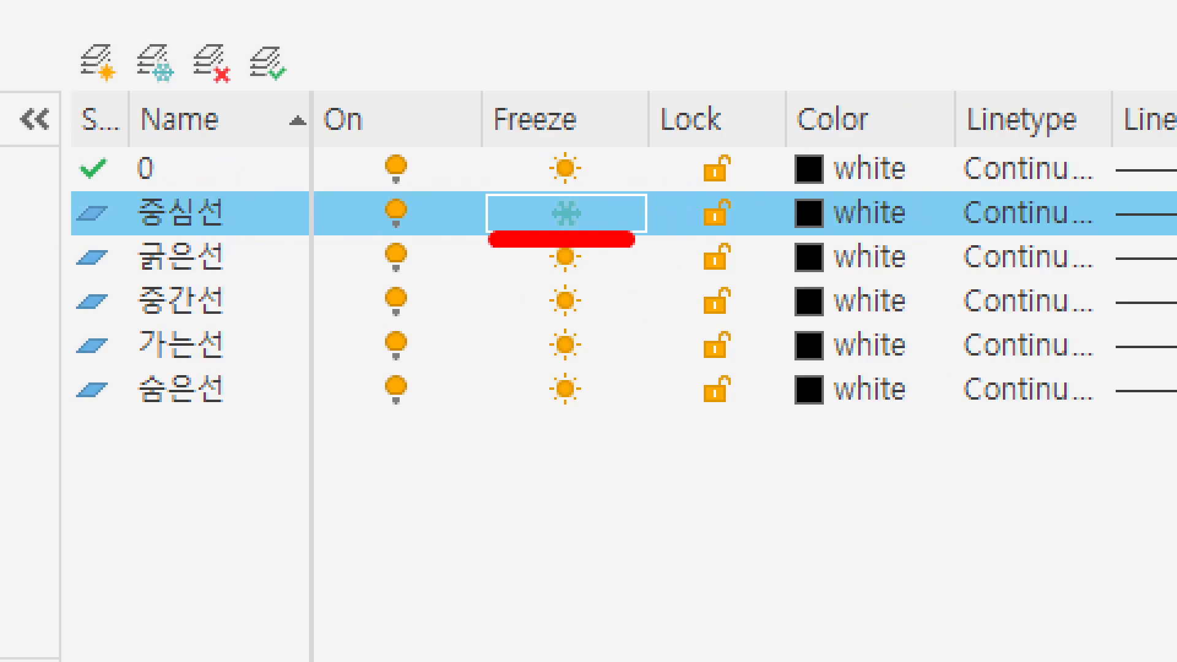
left_click_drag(633, 242, 638, 219)
left_click(565, 213)
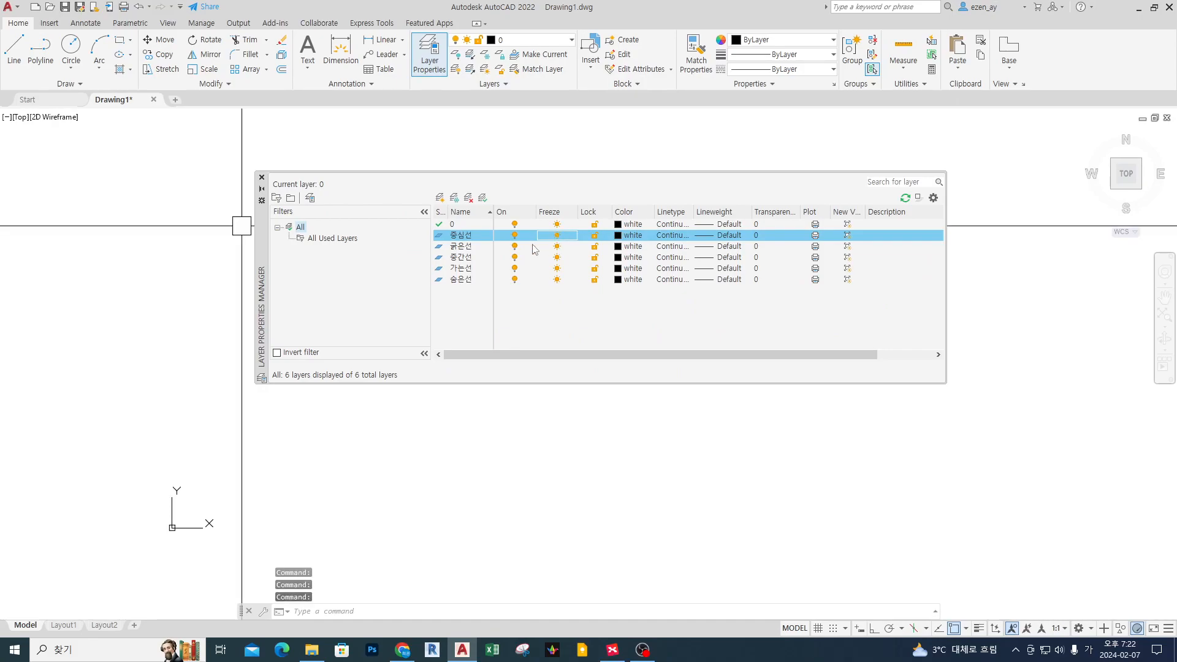
left_click(520, 240)
left_click(554, 240)
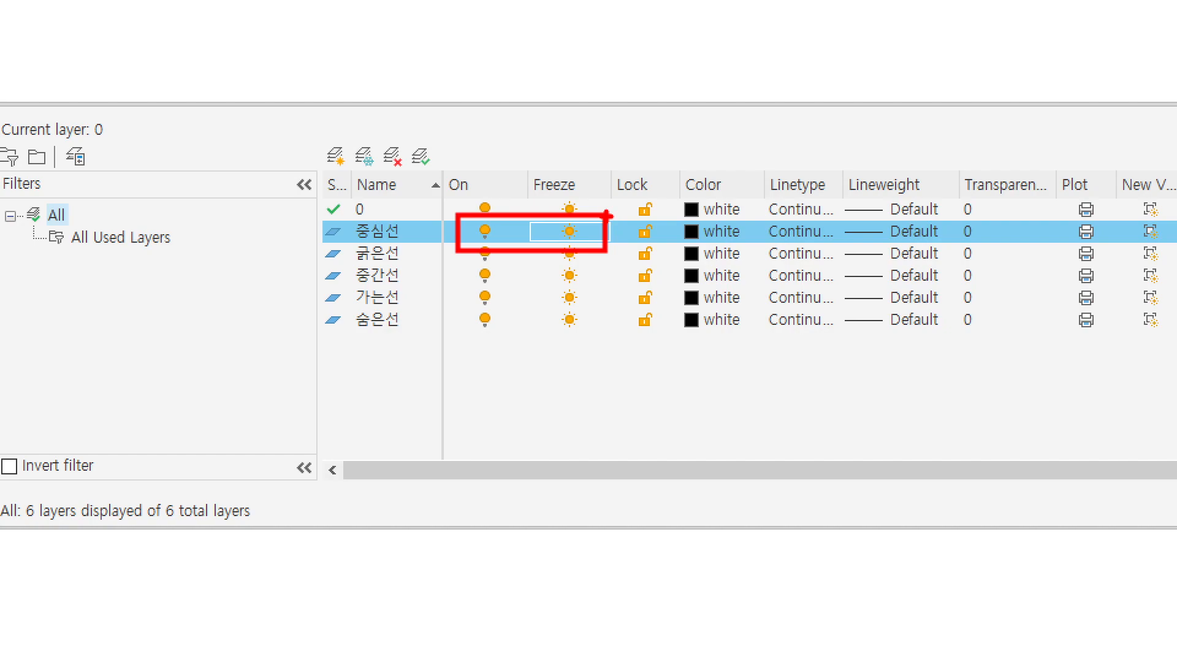
left_click_drag(539, 354, 609, 167)
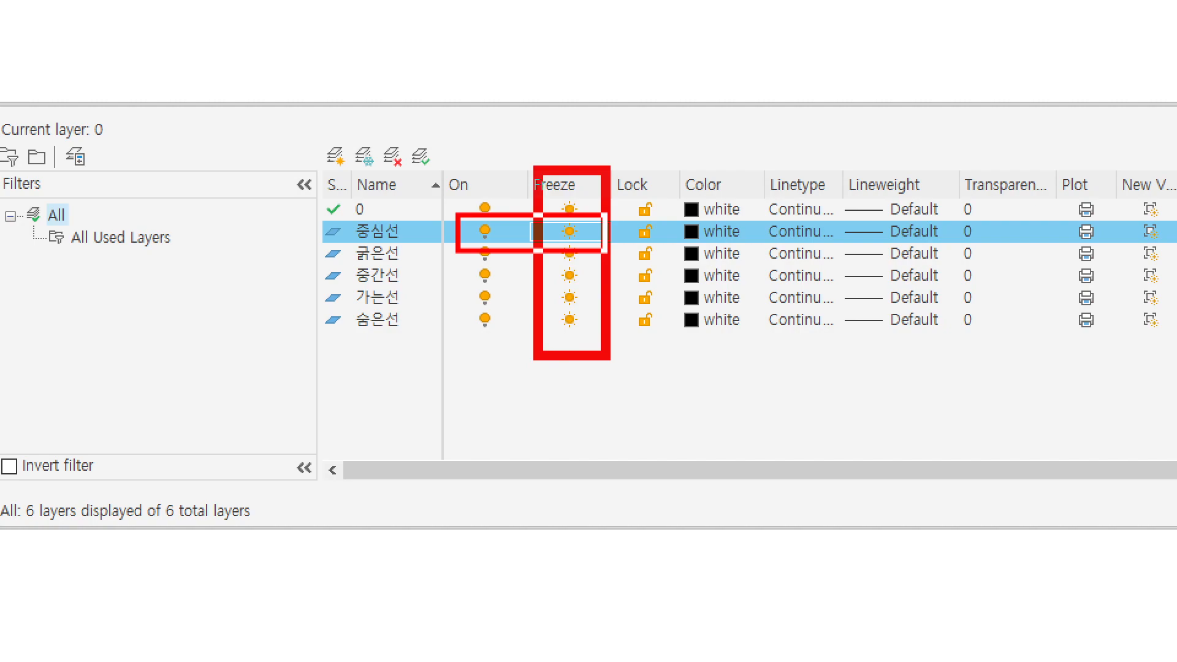
left_click_drag(652, 116, 612, 151)
left_click_drag(452, 187, 460, 162)
mouse_move(583, 273)
left_mouse_down()
mouse_move(561, 277)
mouse_move(582, 238)
mouse_move(585, 273)
left_mouse_up()
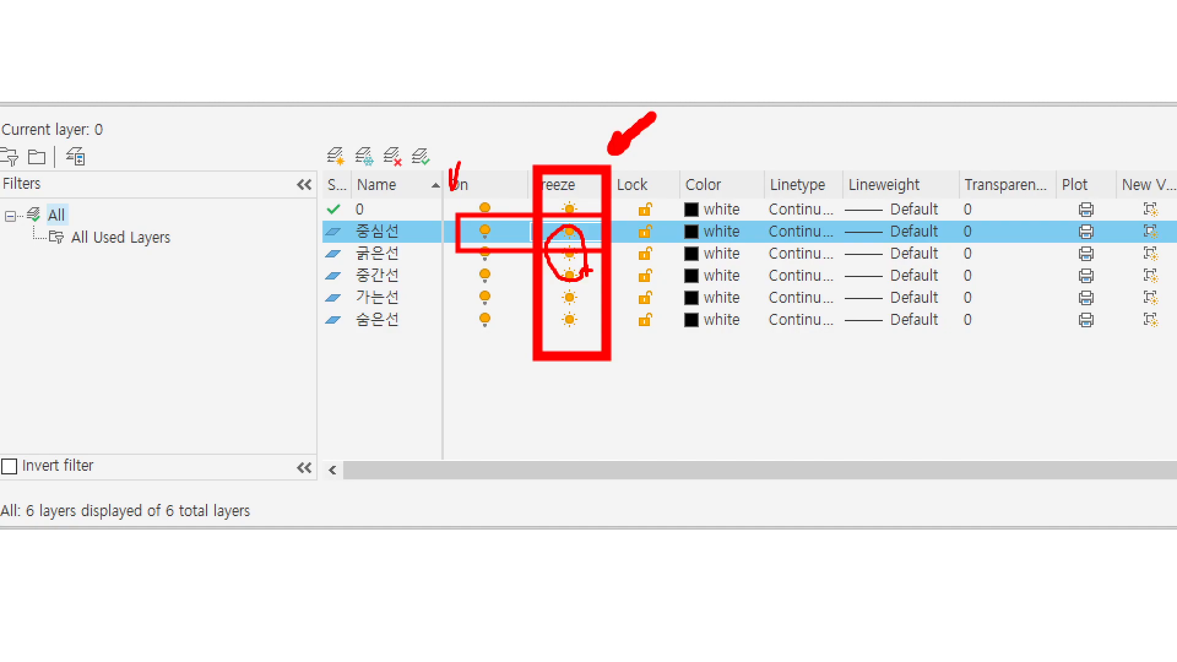
mouse_move(554, 129)
left_mouse_down()
mouse_move(562, 138)
mouse_move(578, 118)
left_mouse_up()
left_click_drag(450, 173, 607, 357)
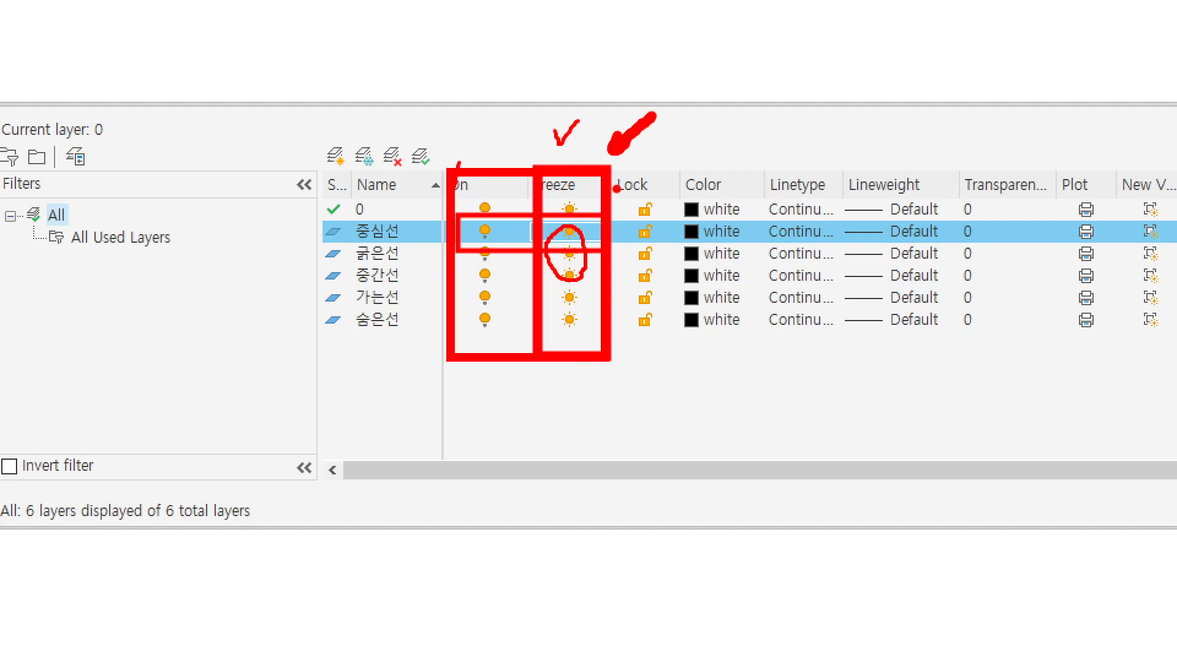
left_click_drag(610, 165, 677, 363)
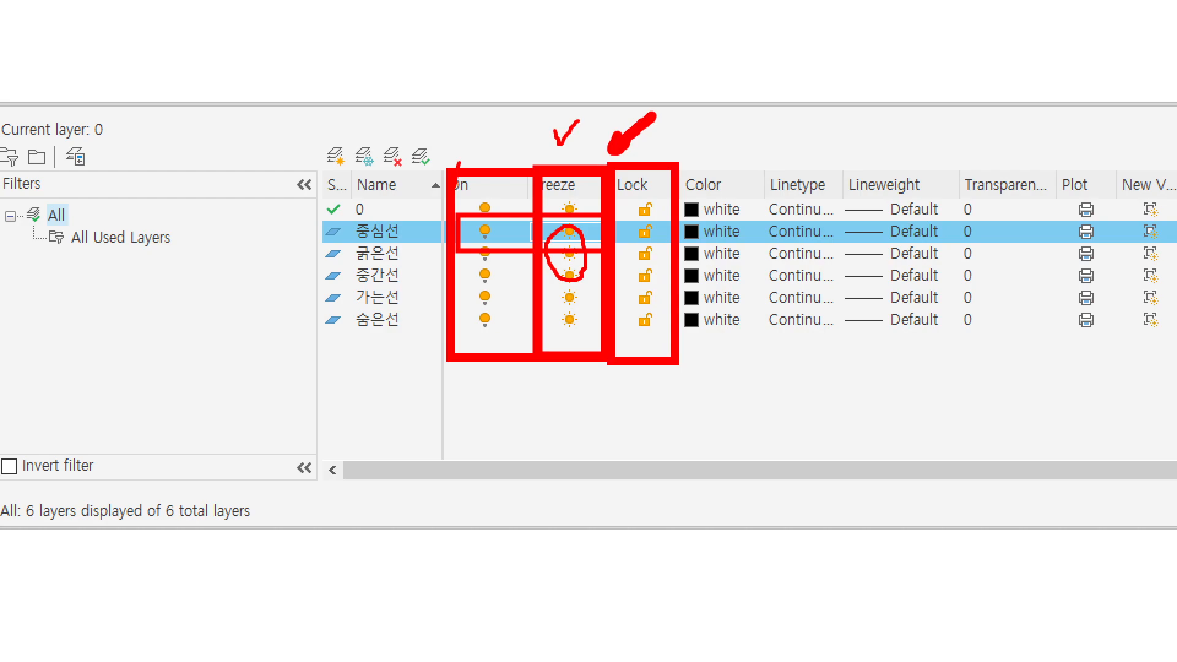
left_click_drag(617, 248, 664, 214)
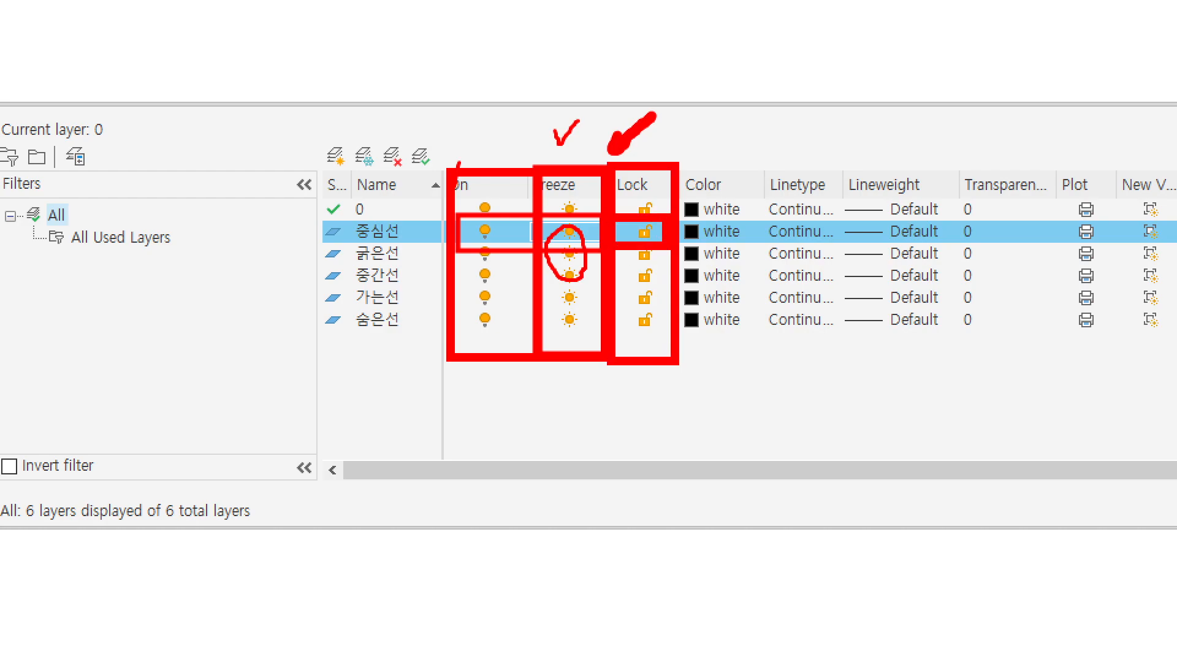
key("Escape")
- Lock the 중심선 layer
left_click(595, 238)
key("ctrl+1")
left_click(567, 239)
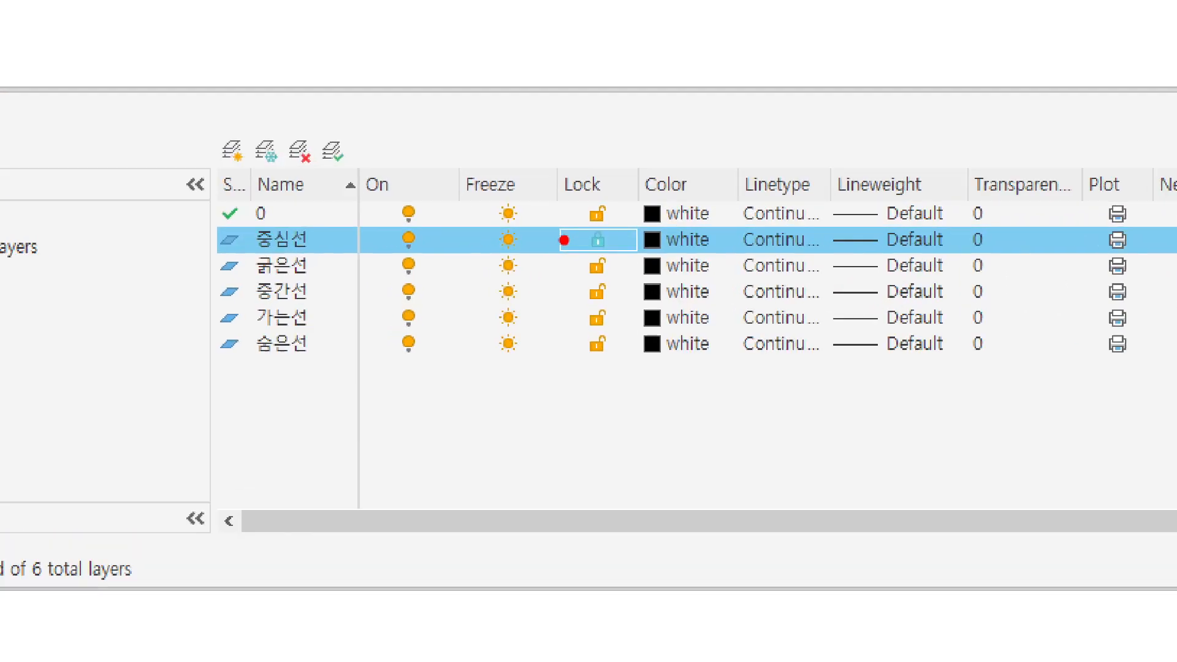
left_click_drag(506, 199, 720, 274, "ctrl")
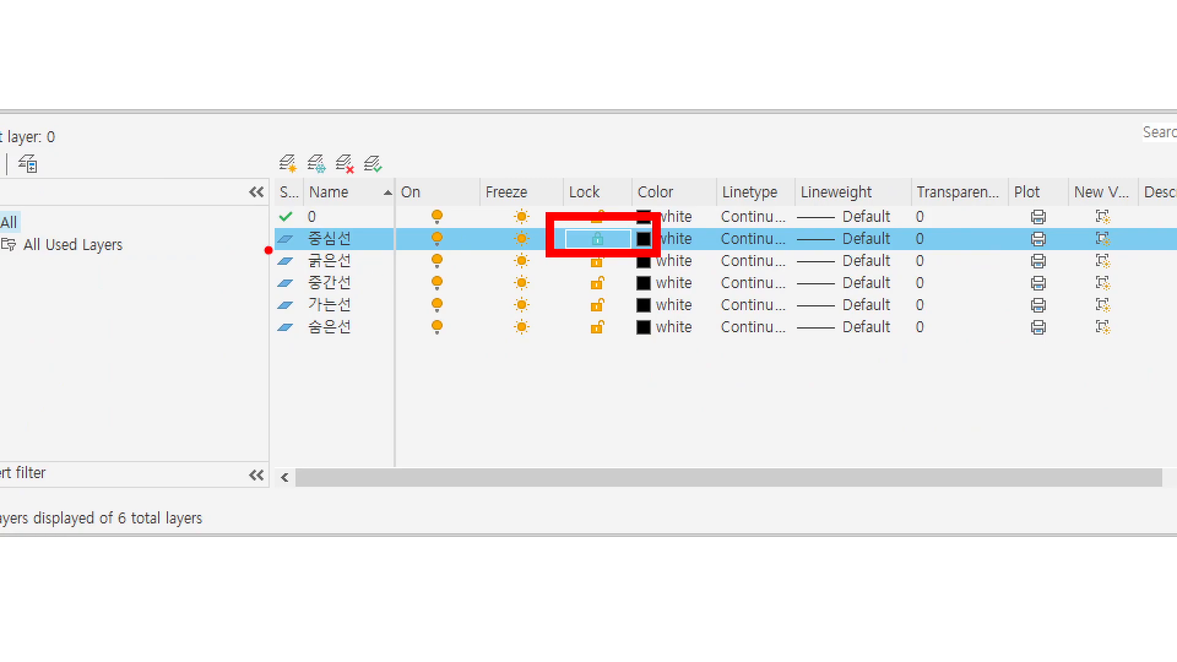
mouse_move(266, 250)
left_mouse_down()
mouse_move(664, 236)
mouse_move(671, 249)
left_mouse_up()
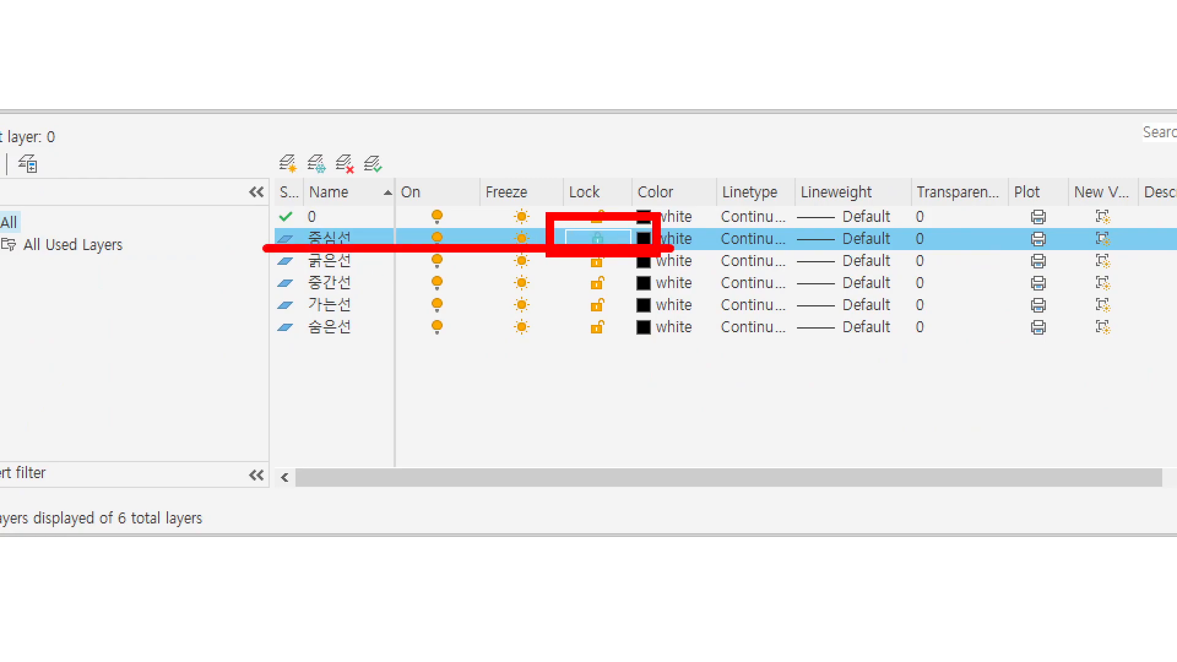
mouse_move(273, 211)
left_mouse_down()
mouse_move(239, 371)
mouse_move(280, 348)
left_mouse_up()
mouse_move(473, 222)
left_mouse_down()
mouse_move(498, 219)
mouse_move(477, 238)
left_mouse_up()
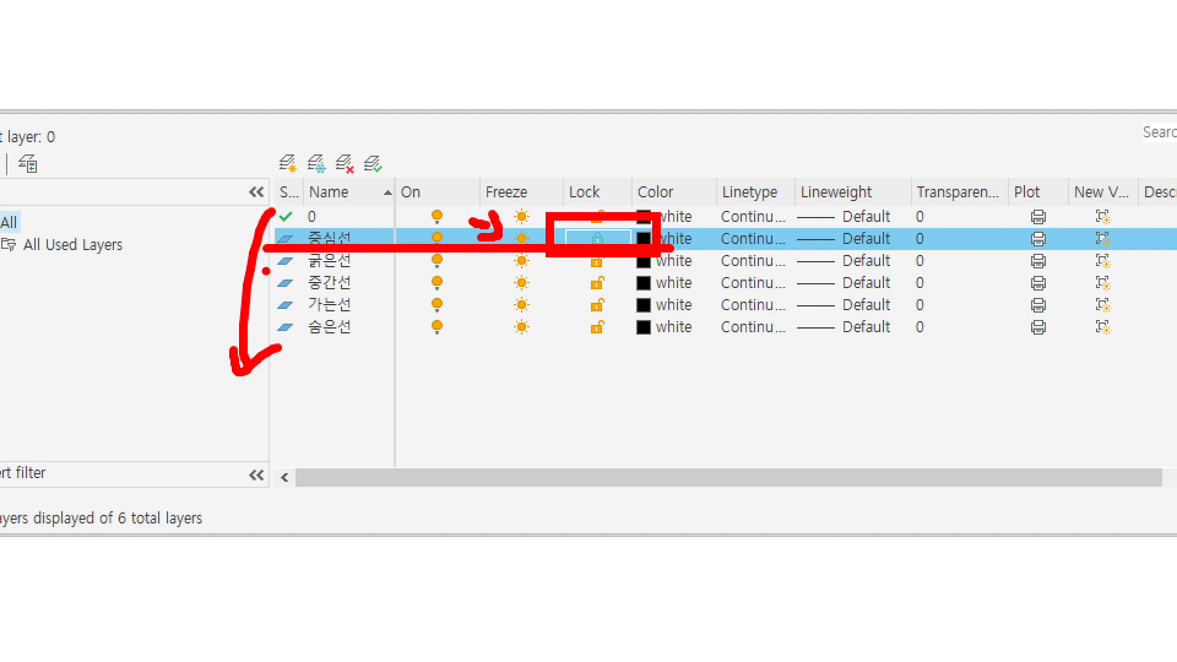
mouse_move(265, 273)
left_mouse_down()
mouse_move(434, 248)
mouse_move(629, 248)
left_mouse_up()
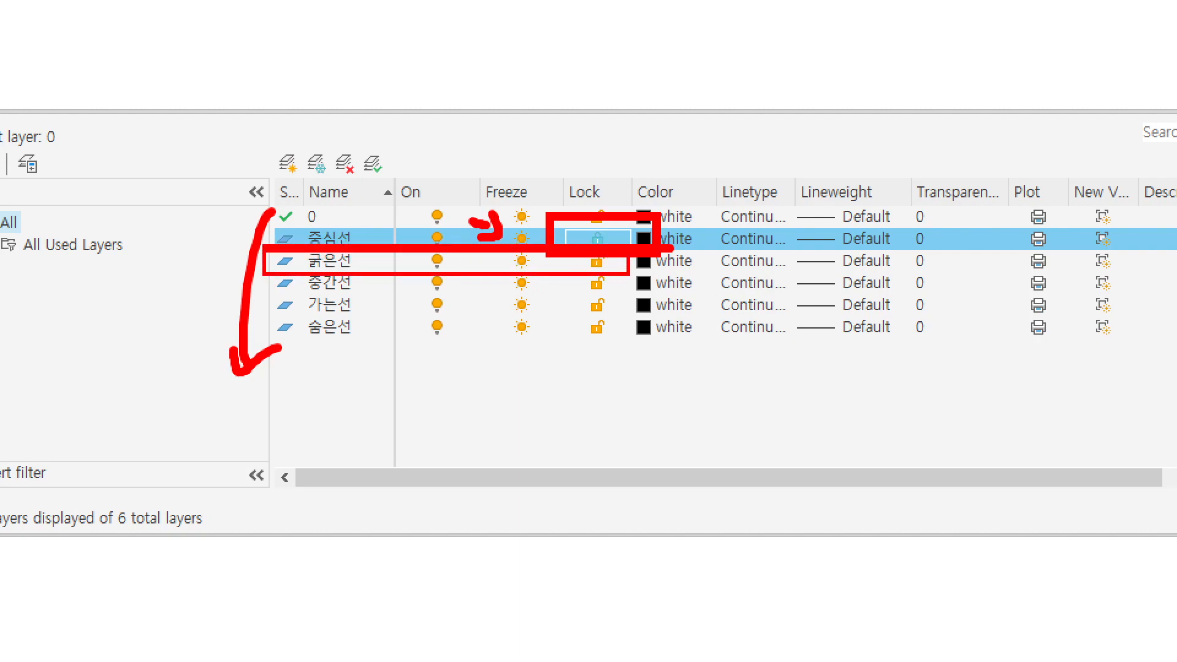
left_click_drag(420, 279, 546, 241)
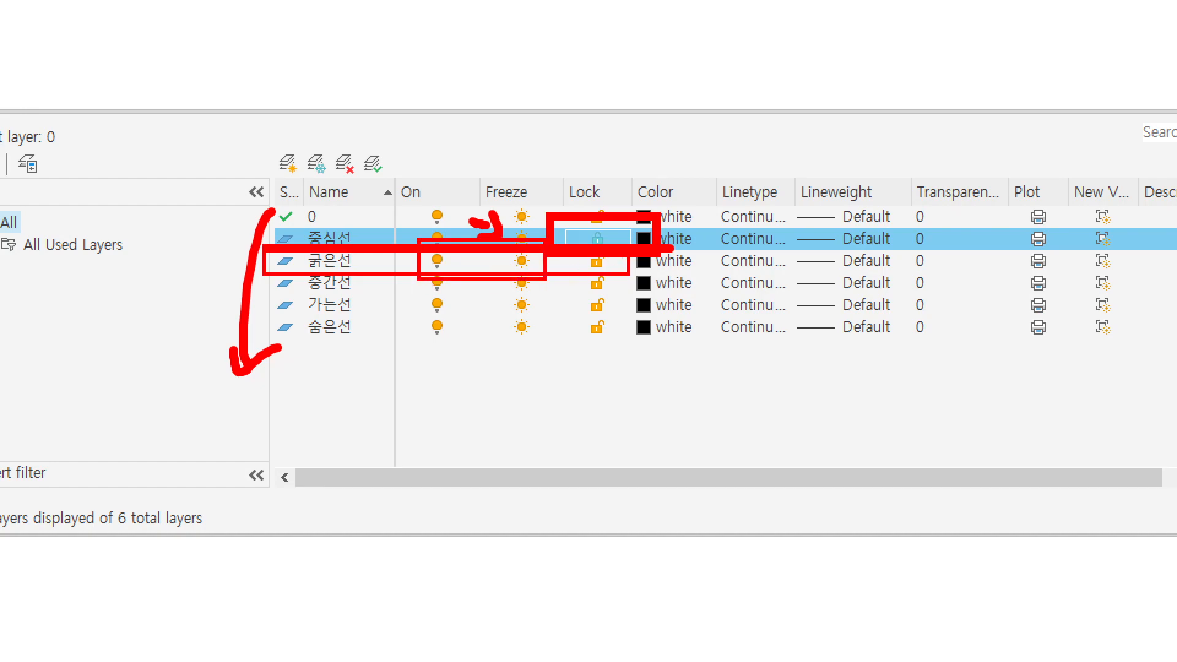
key("Escape")
left_click_drag(503, 297, 606, 206)
key("Escape")
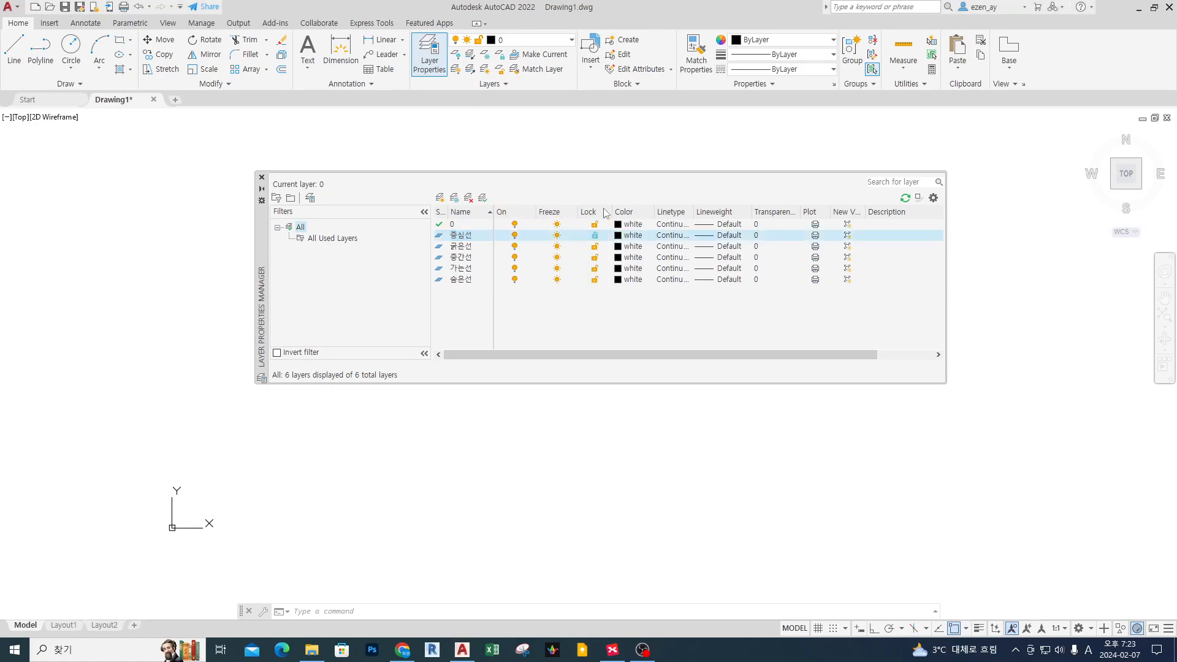
- Unlock the 중심선 layer
key("ctrl+1")
key("Escape")
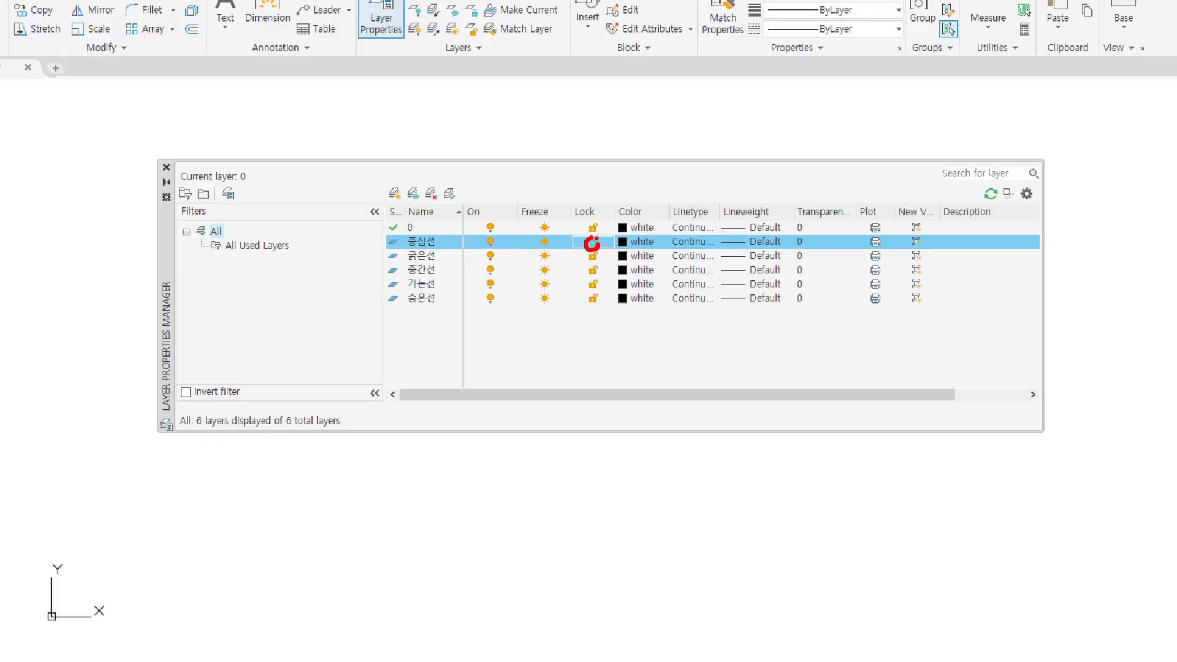
key("ctrl+1")
left_click(644, 259)
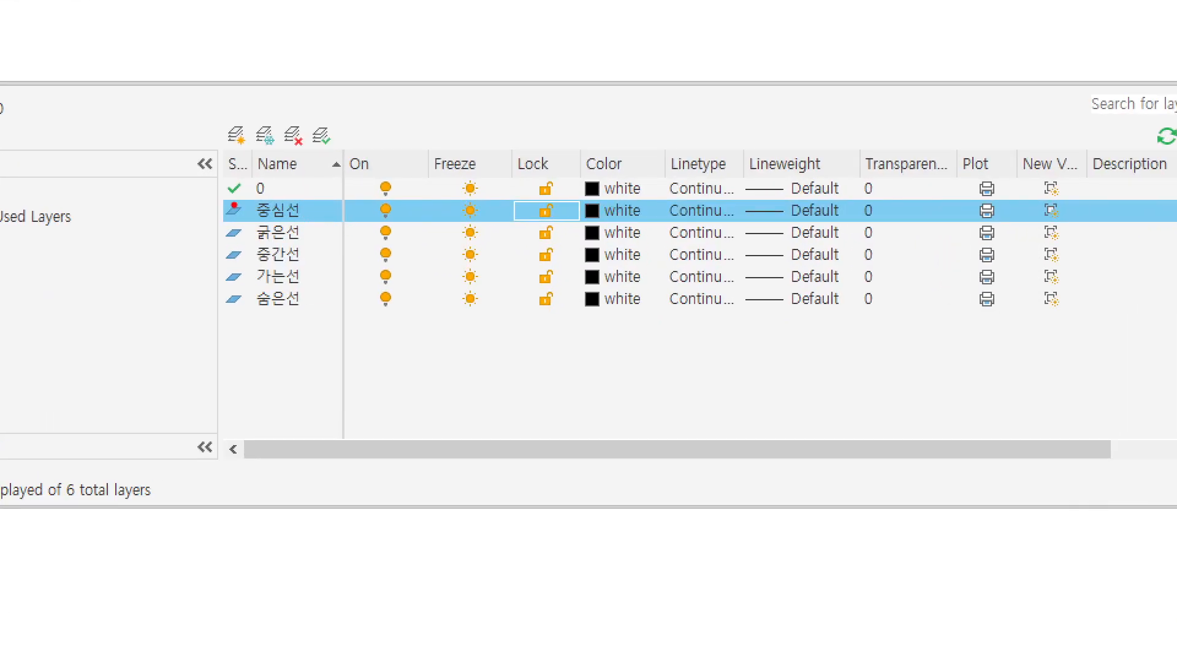
left_click_drag(214, 120, 213, 352)
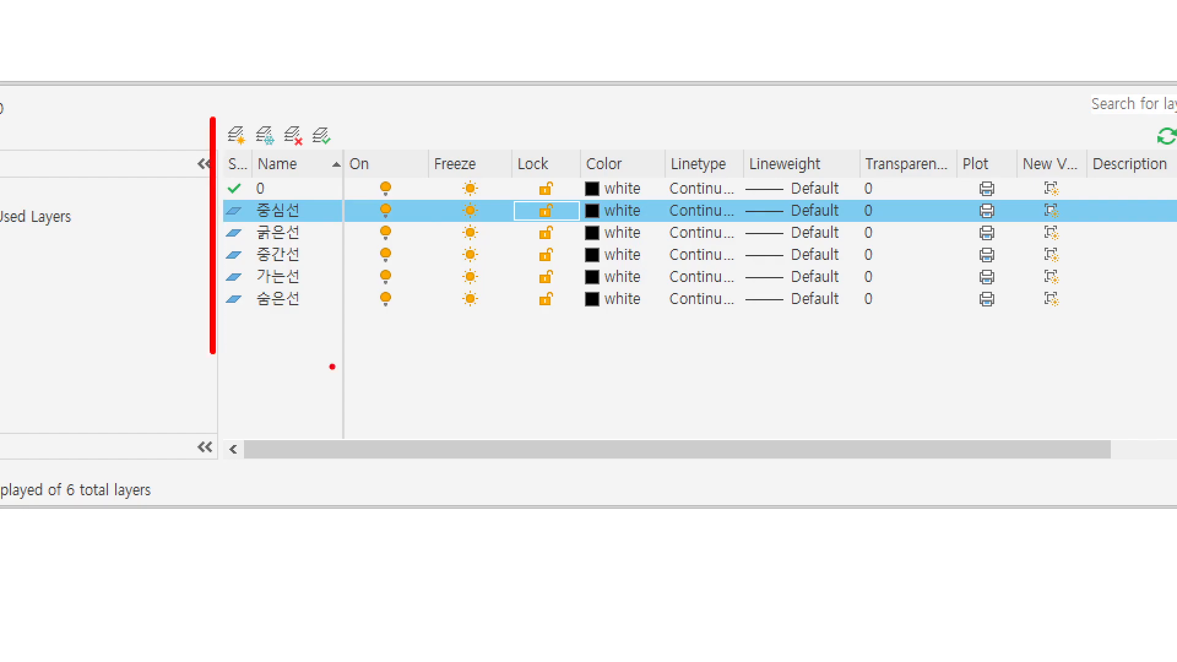
key("Escape")
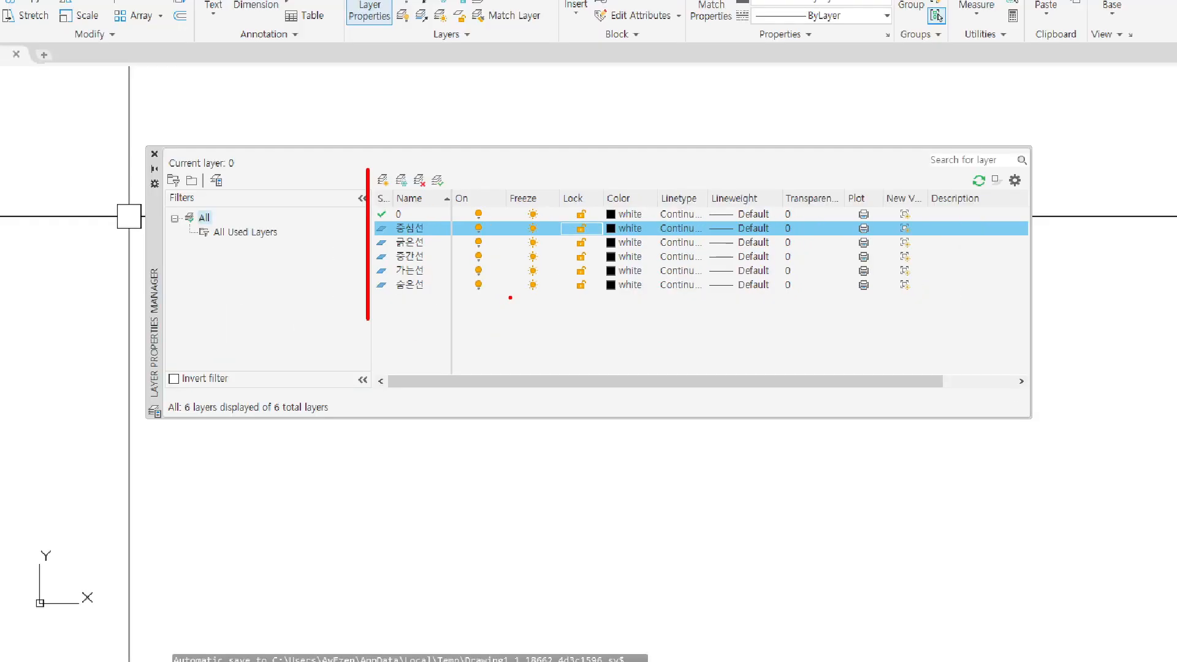
mouse_move(67, 204)
left_mouse_down()
mouse_move(119, 295)
mouse_move(136, 282)
left_mouse_up()
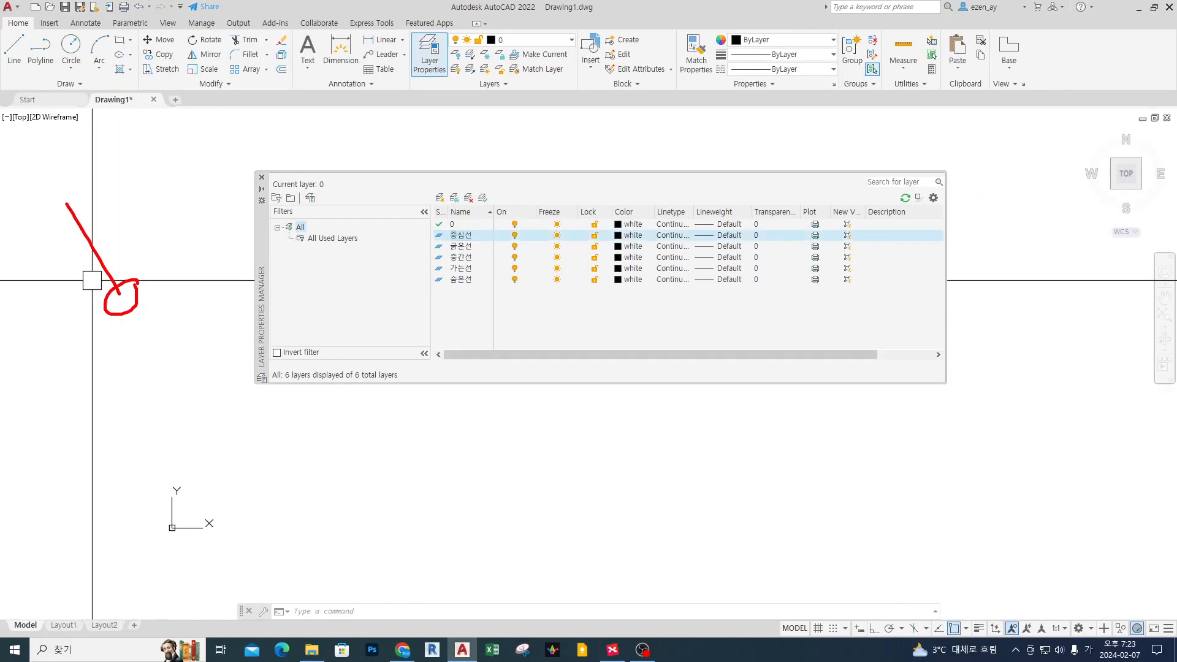
mouse_move(92, 354)
left_mouse_down()
mouse_move(100, 380)
mouse_move(138, 368)
left_mouse_up()
mouse_move(123, 381)
left_mouse_down()
mouse_move(124, 397)
mouse_move(147, 393)
left_mouse_up()
mouse_move(183, 346)
left_mouse_down()
mouse_move(171, 375)
mouse_move(232, 346)
mouse_move(238, 393)
left_mouse_up()
left_click_drag(104, 420, 270, 416)
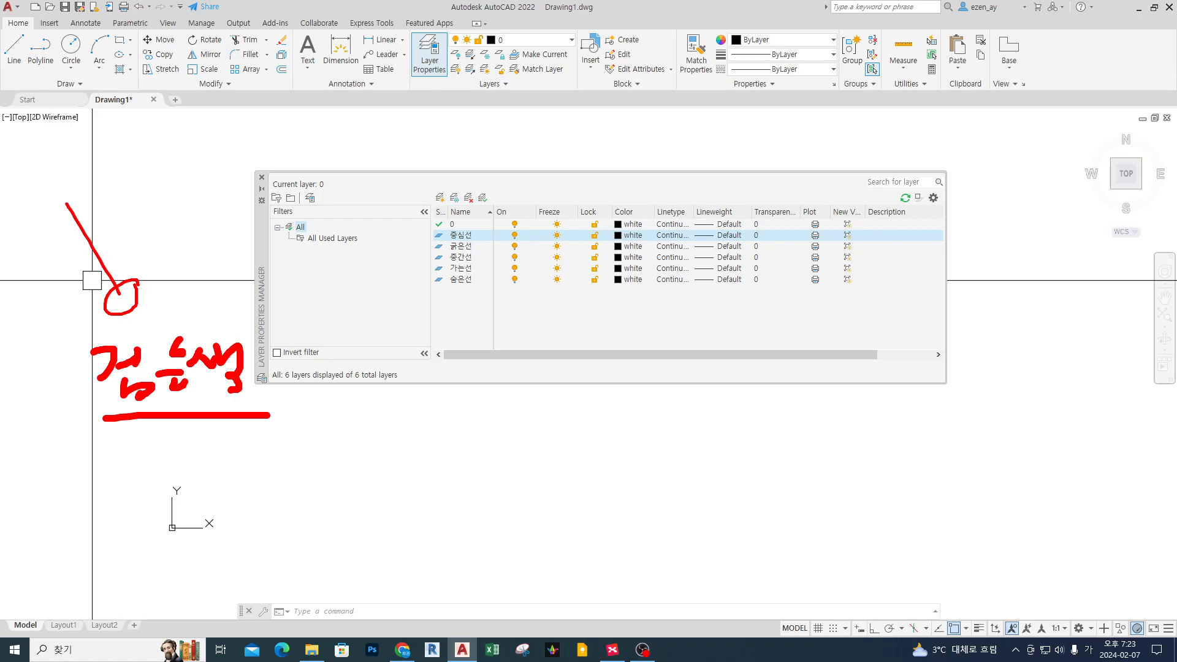
left_click_drag(601, 198, 655, 299)
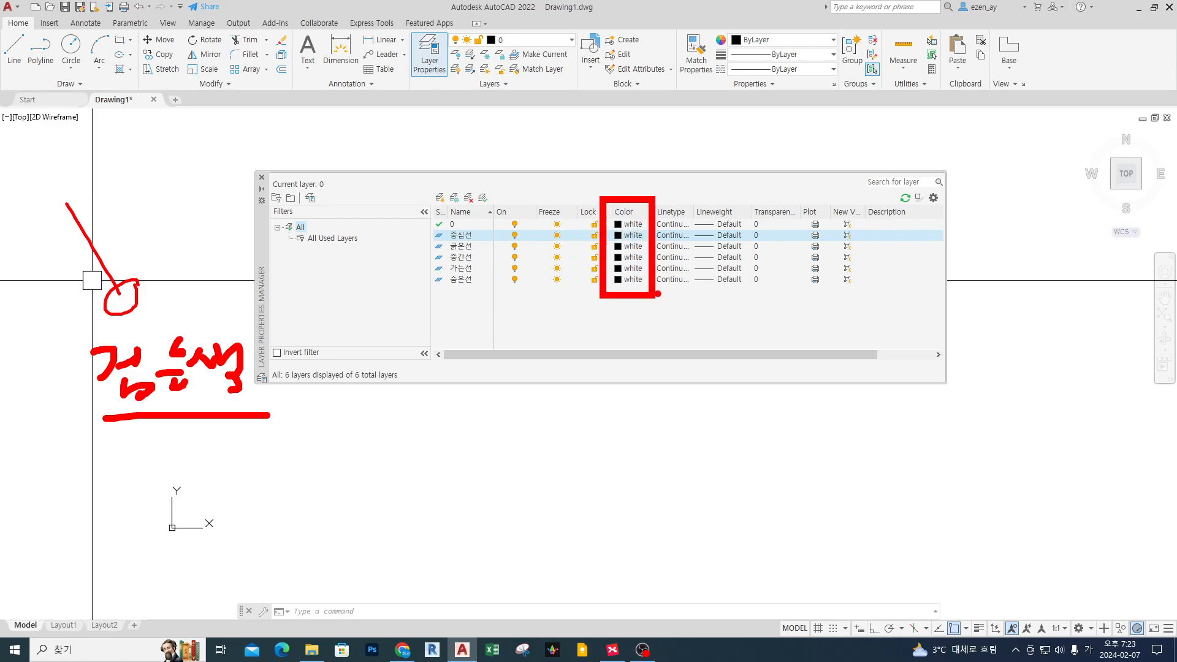
key("Escape")
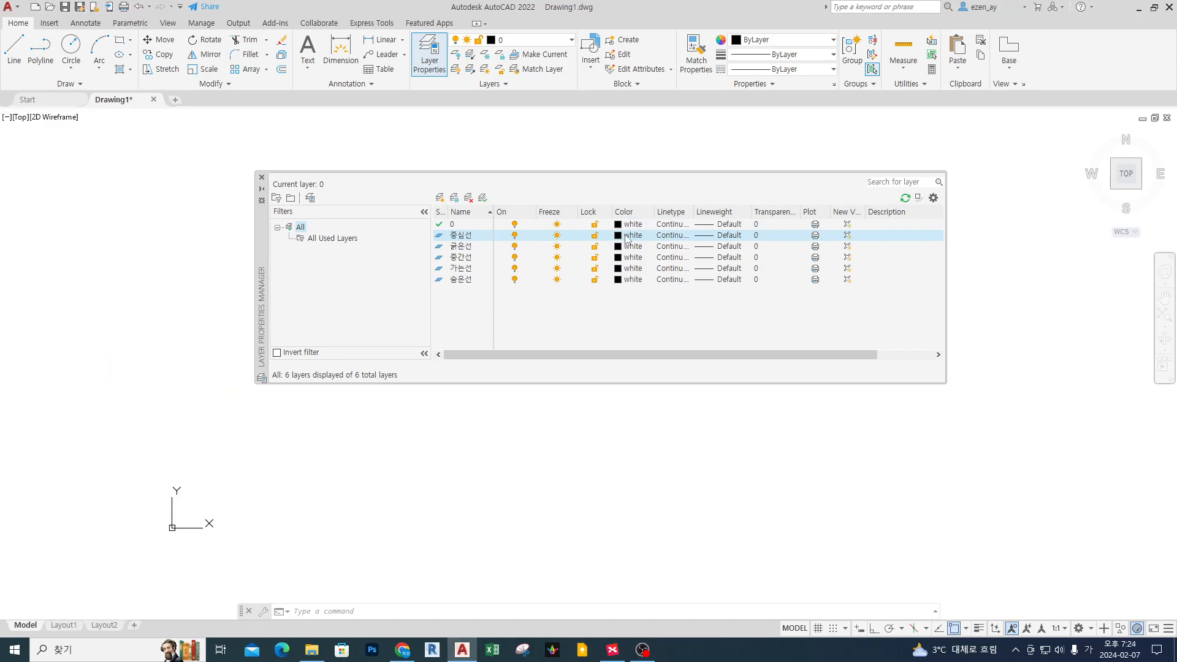
- Open the color selection for the 가는선 layer
left_click(630, 310)
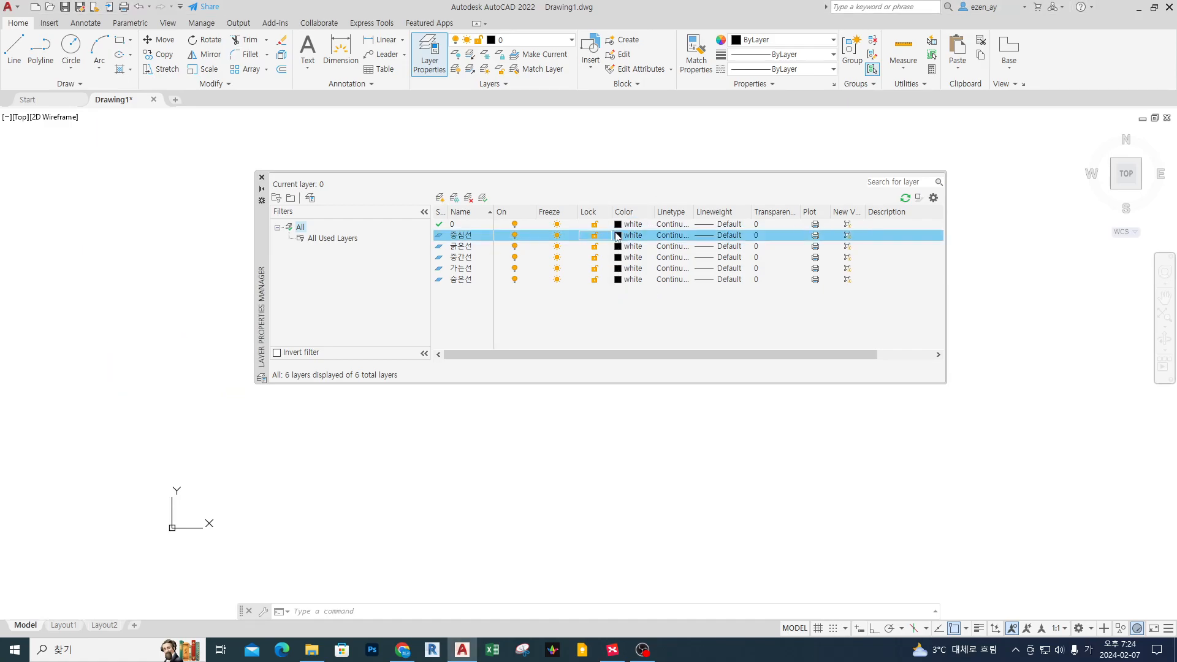
key("ctrl+2")
scroll(616, 233, "up", 5)
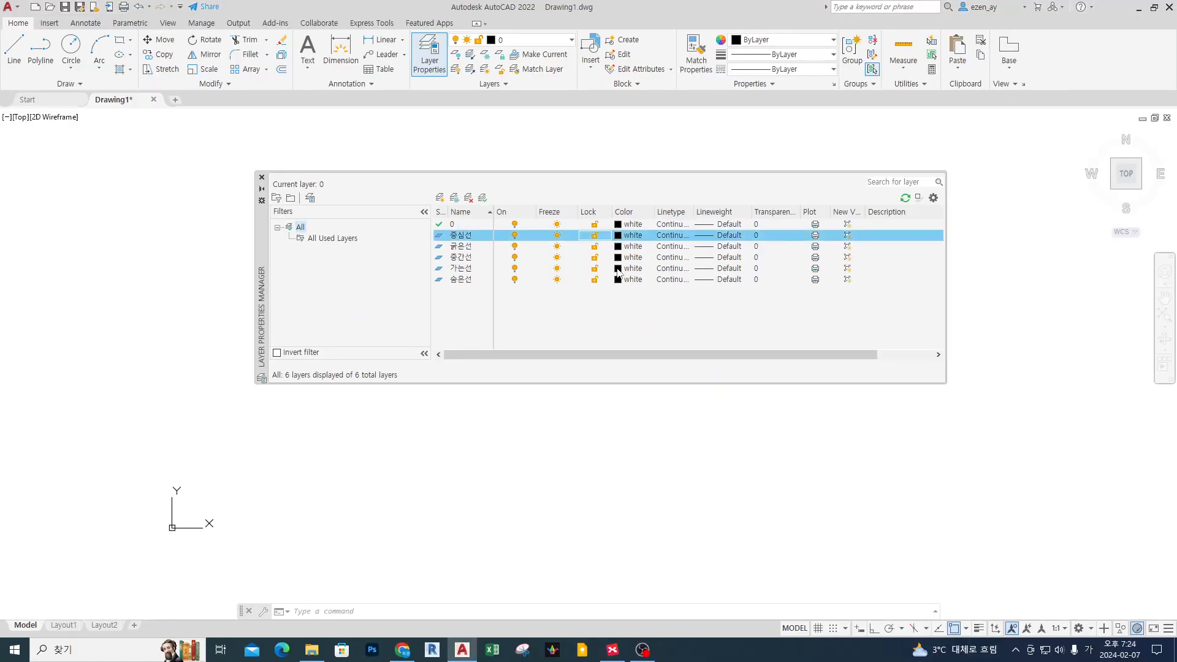
left_click(619, 292)
left_click(618, 272)
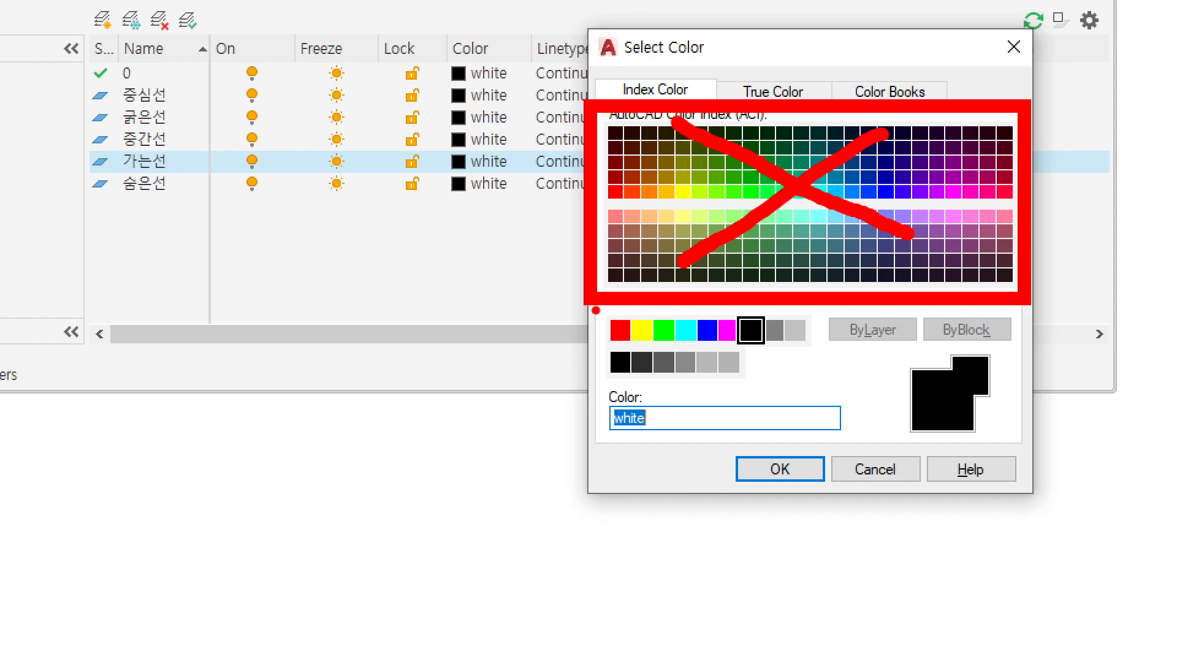
mouse_move(586, 307)
left_mouse_down()
mouse_move(718, 343)
mouse_move(824, 355)
left_mouse_up()
mouse_move(488, 331)
left_mouse_down()
mouse_move(540, 316)
mouse_move(532, 341)
left_mouse_up()
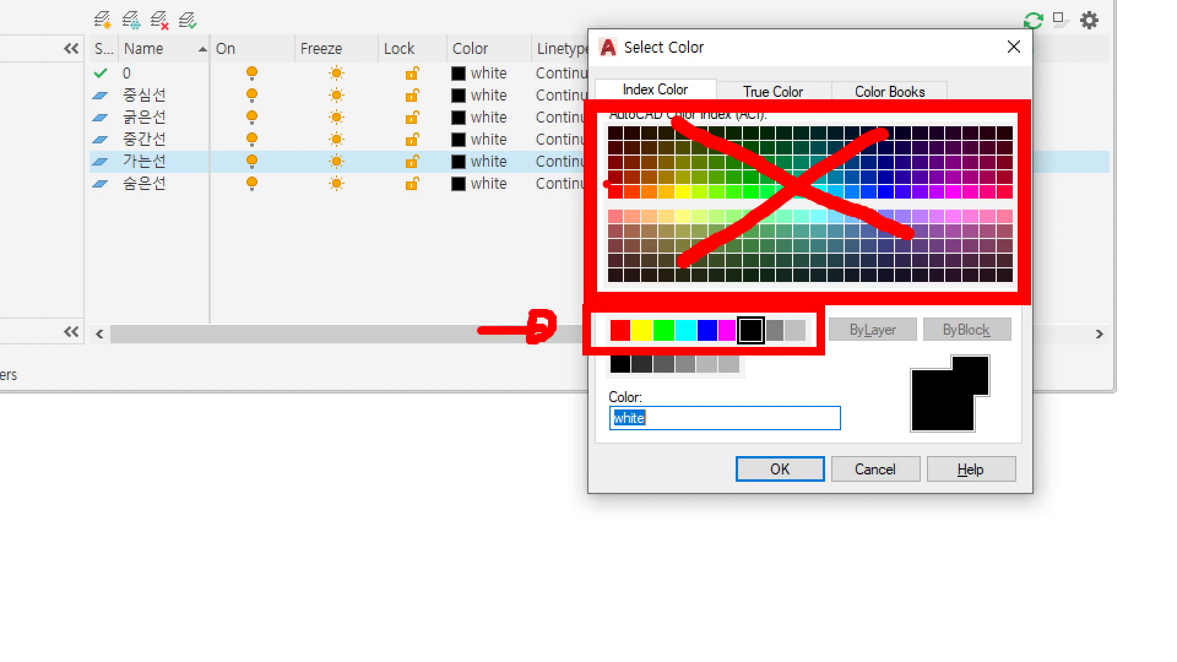
mouse_move(526, 251)
left_mouse_down()
mouse_move(651, 196)
mouse_move(644, 218)
left_mouse_up()
mouse_move(673, 169)
left_mouse_down()
mouse_move(709, 163)
mouse_move(677, 218)
mouse_move(710, 218)
left_mouse_up()
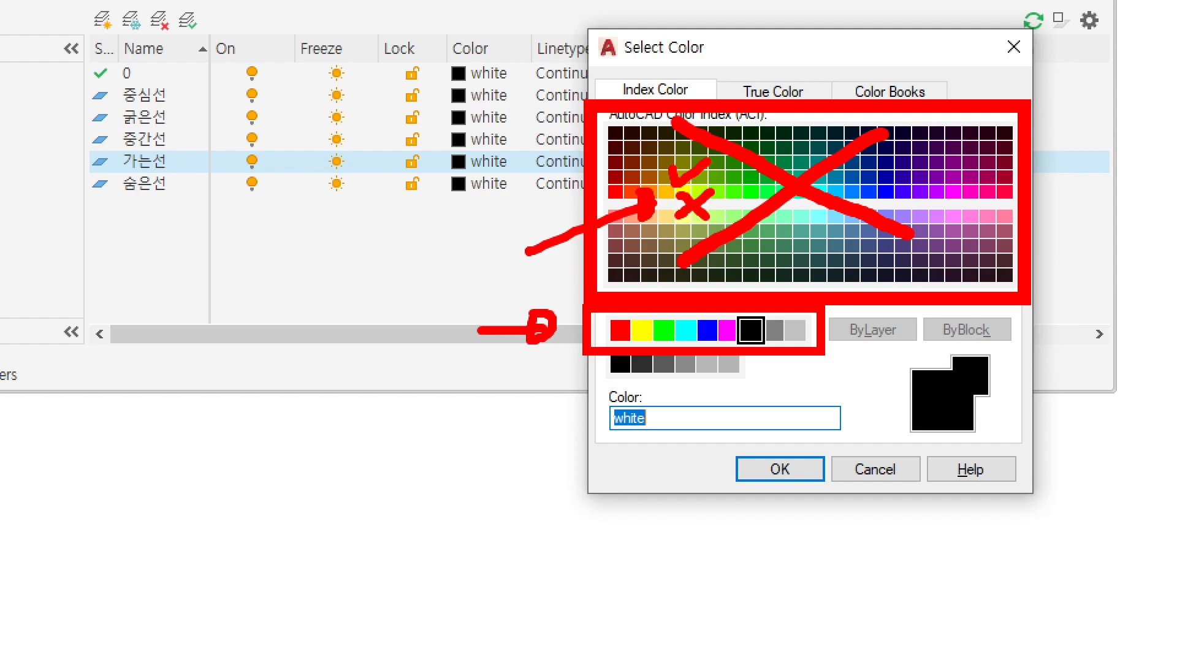
left_click_drag(935, 166, 906, 184)
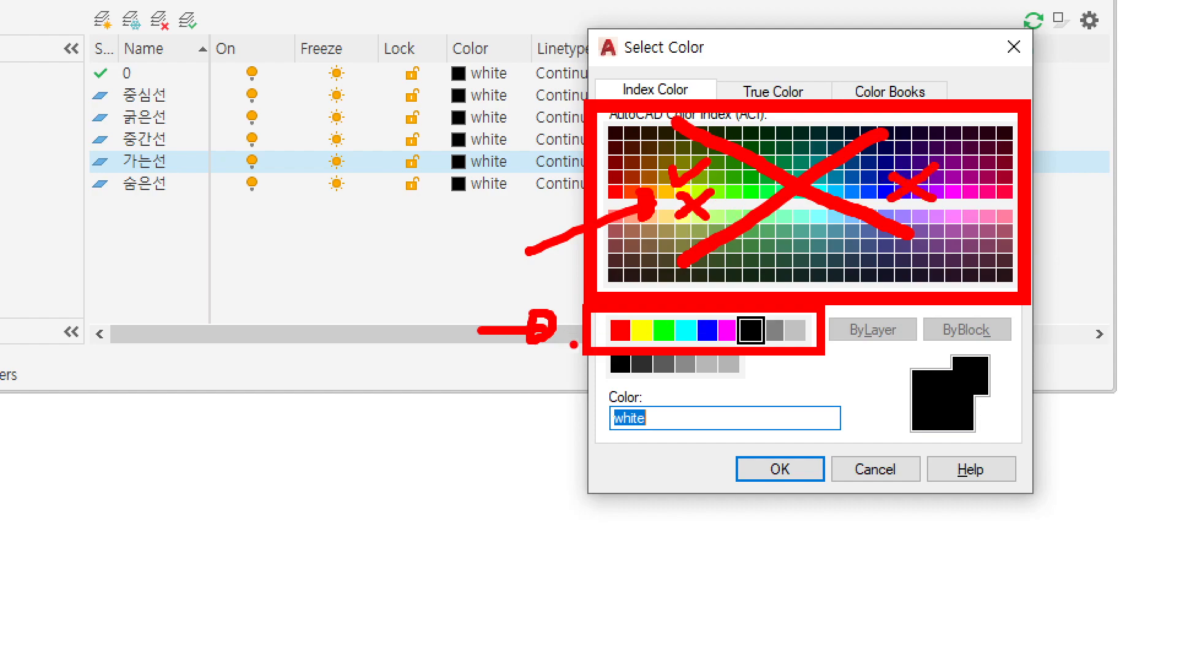
left_click_drag(556, 355, 829, 354)
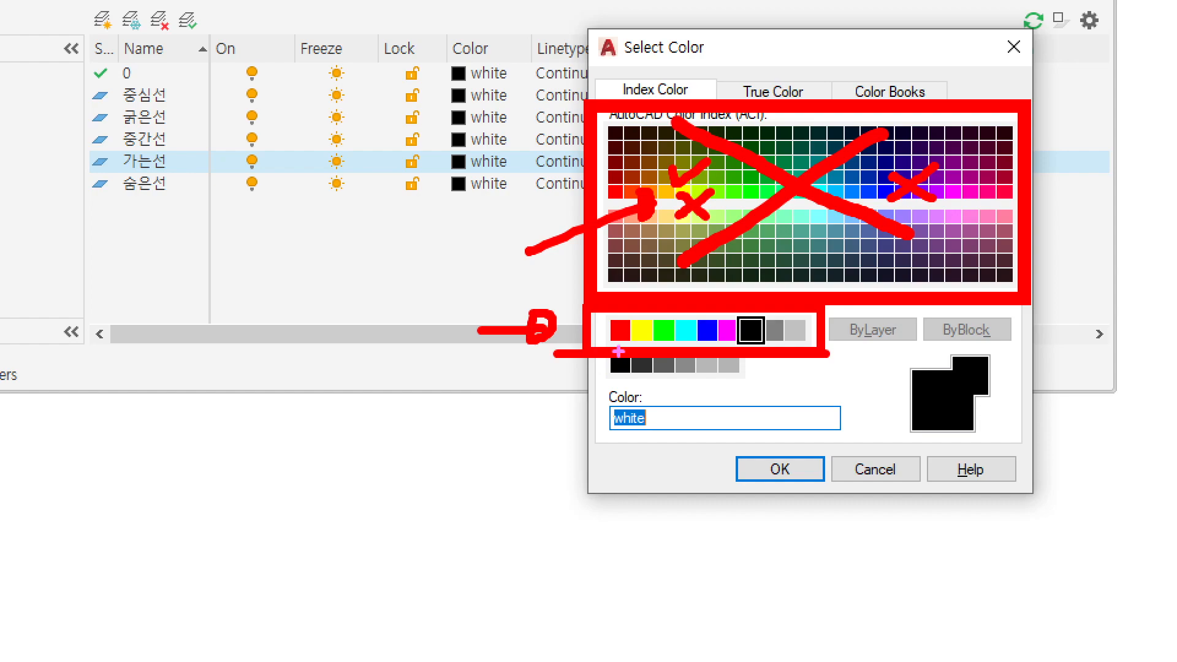
mouse_move(598, 356)
left_mouse_down()
mouse_move(633, 301)
mouse_move(727, 363)
left_mouse_up()
left_click_drag(759, 302, 813, 354)
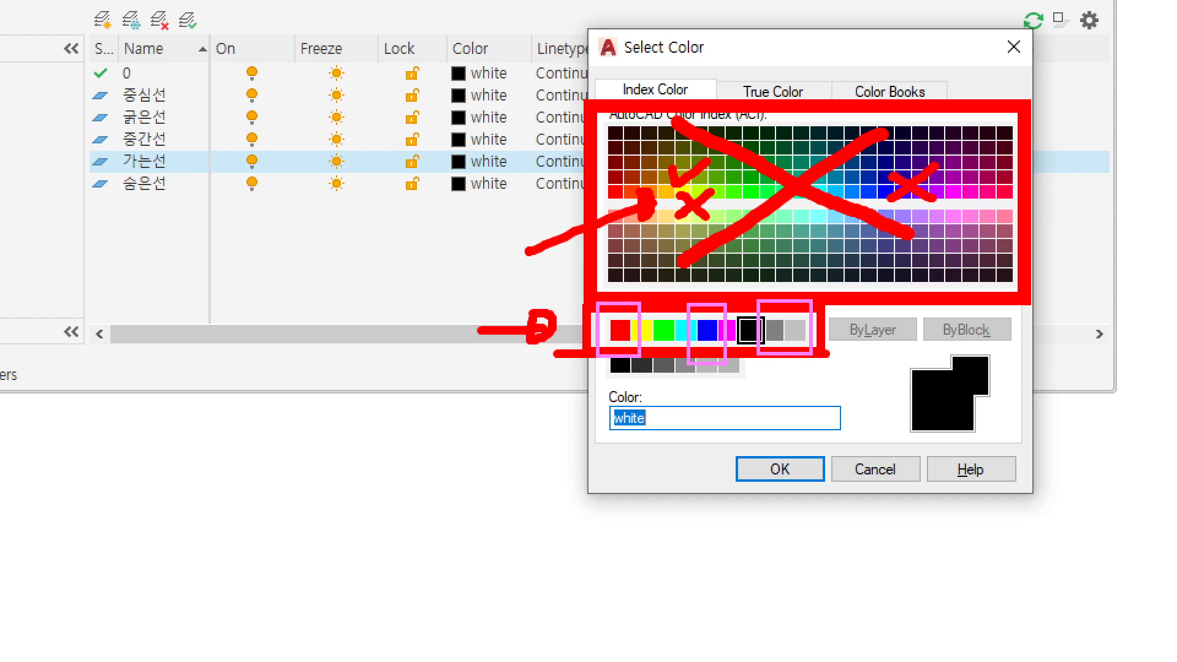
left_click_drag(91, 179, 219, 145)
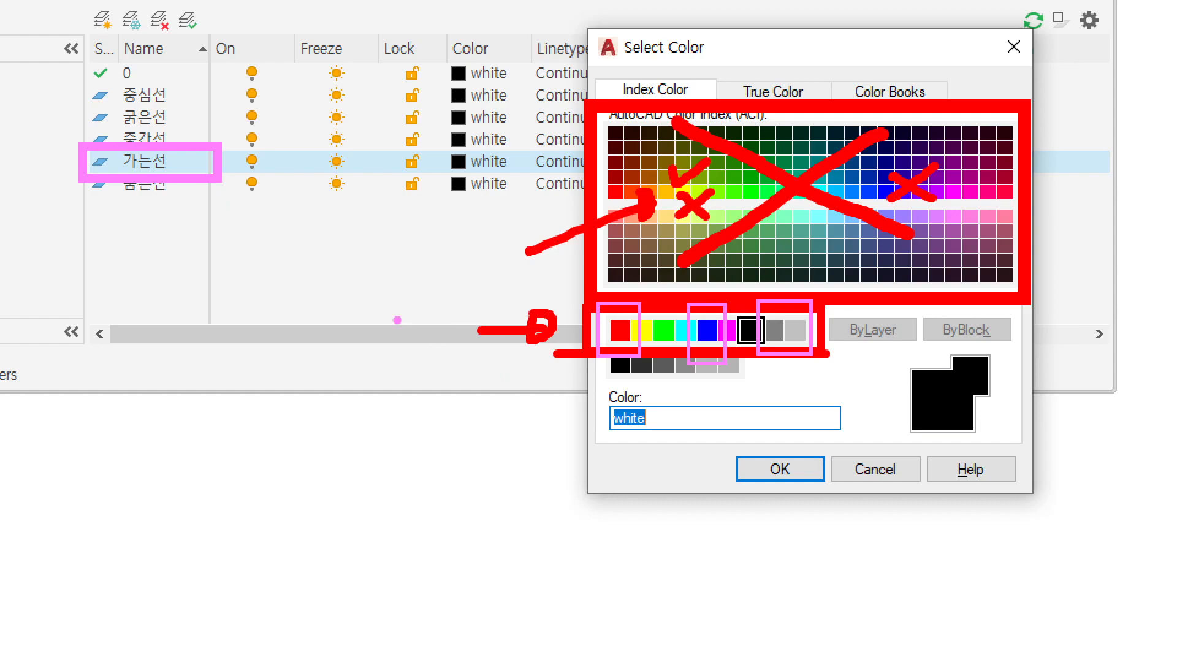
left_click_drag(517, 404, 543, 384)
left_click_drag(692, 376, 659, 404)
mouse_move(785, 355)
left_mouse_down()
mouse_move(772, 395)
mouse_move(782, 411)
left_mouse_up()
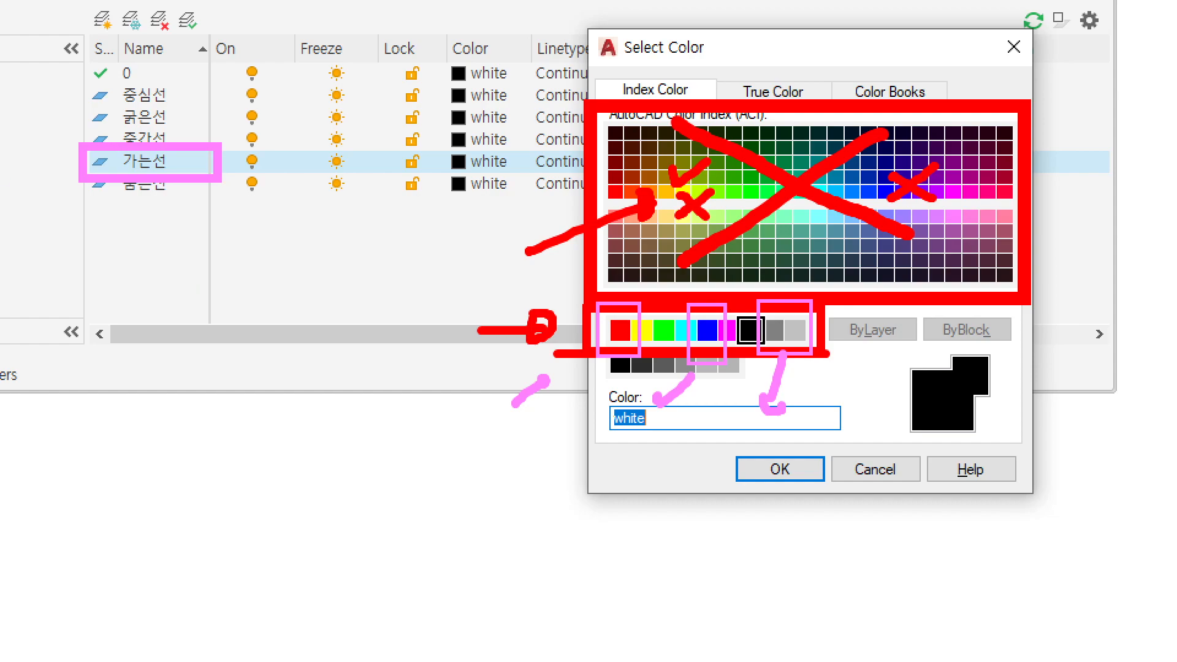
mouse_move(3, 163)
left_mouse_down()
mouse_move(61, 161)
mouse_move(46, 175)
left_mouse_up()
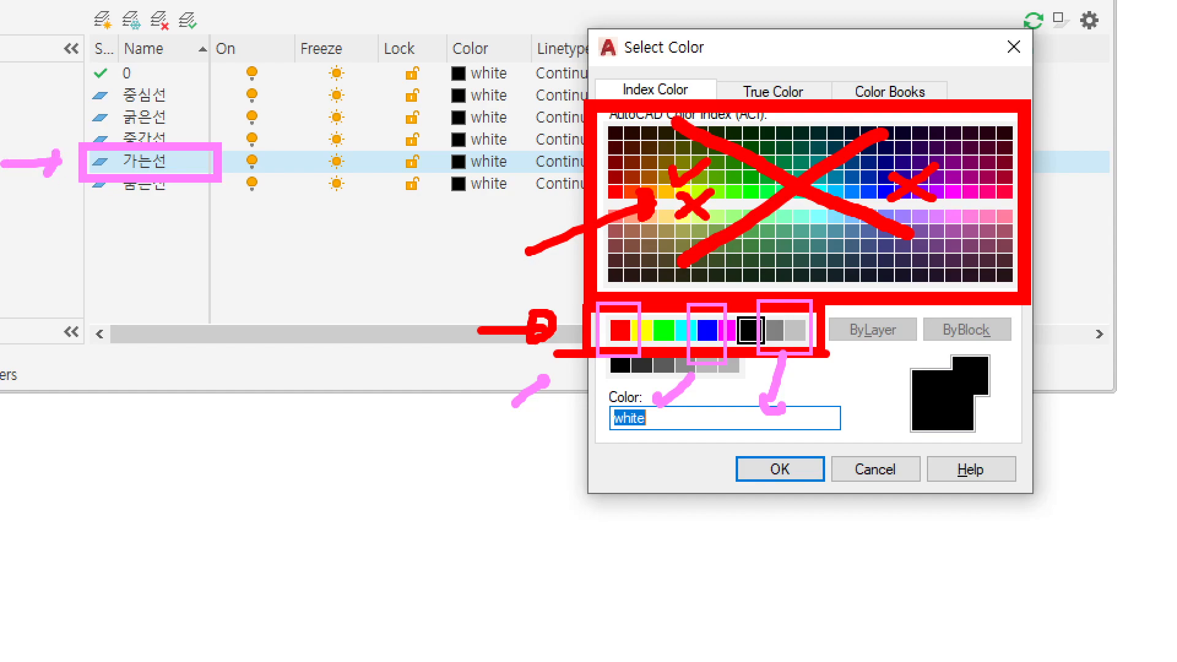
left_click_drag(779, 308, 794, 297)
key("Escape")
- Set the 가는선 layer's color to index color 8
left_click(775, 354)
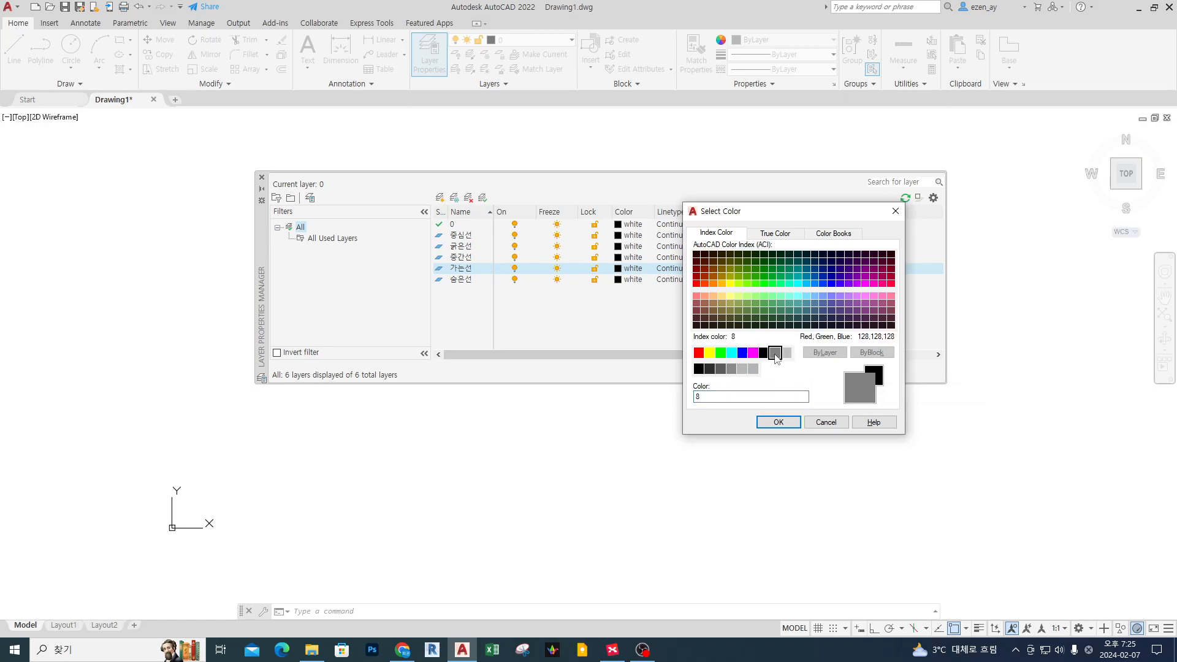
left_click(779, 423)
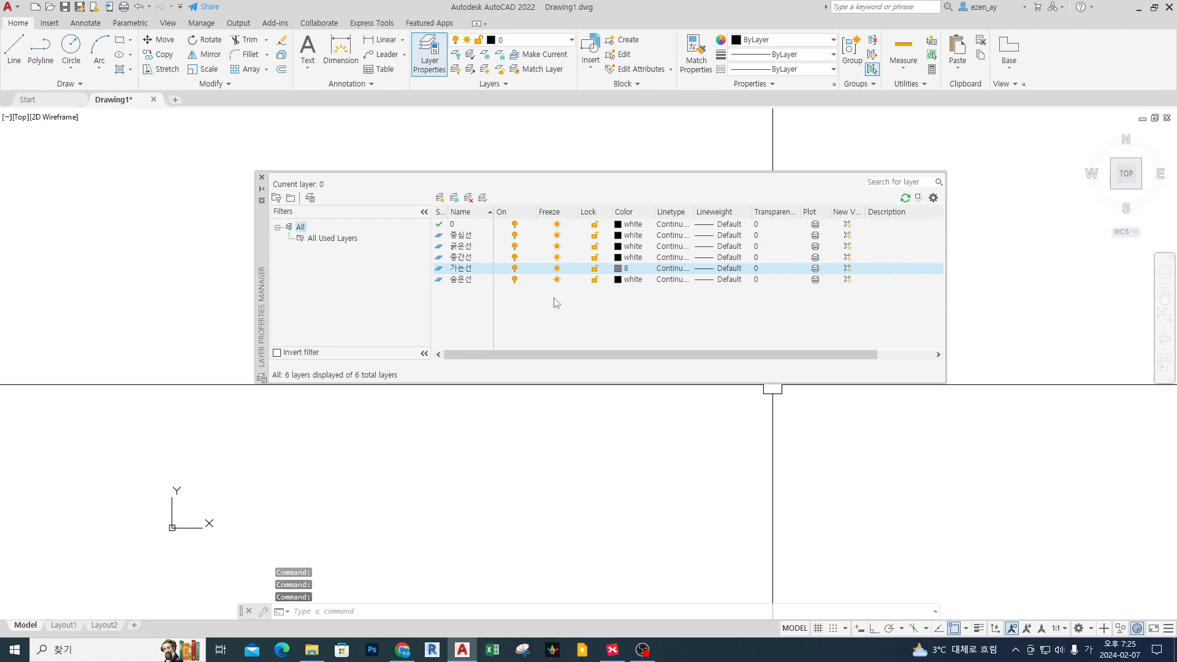
- Open the color selection for the 중간선 layer
left_click(622, 268)
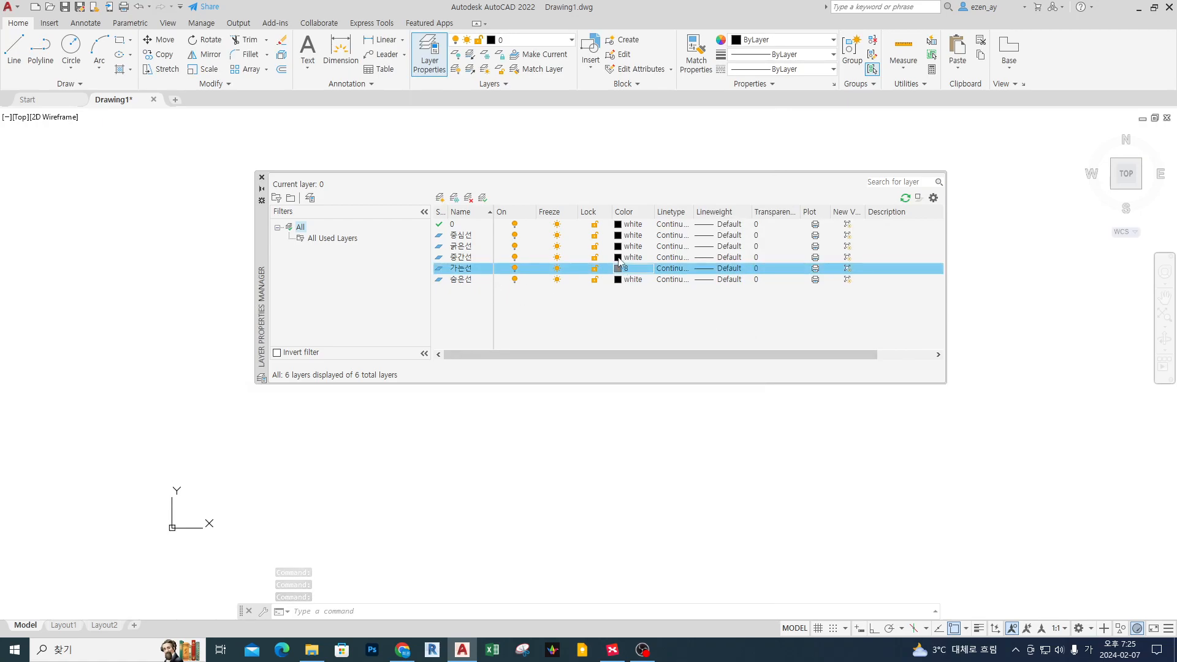
left_click(618, 259)
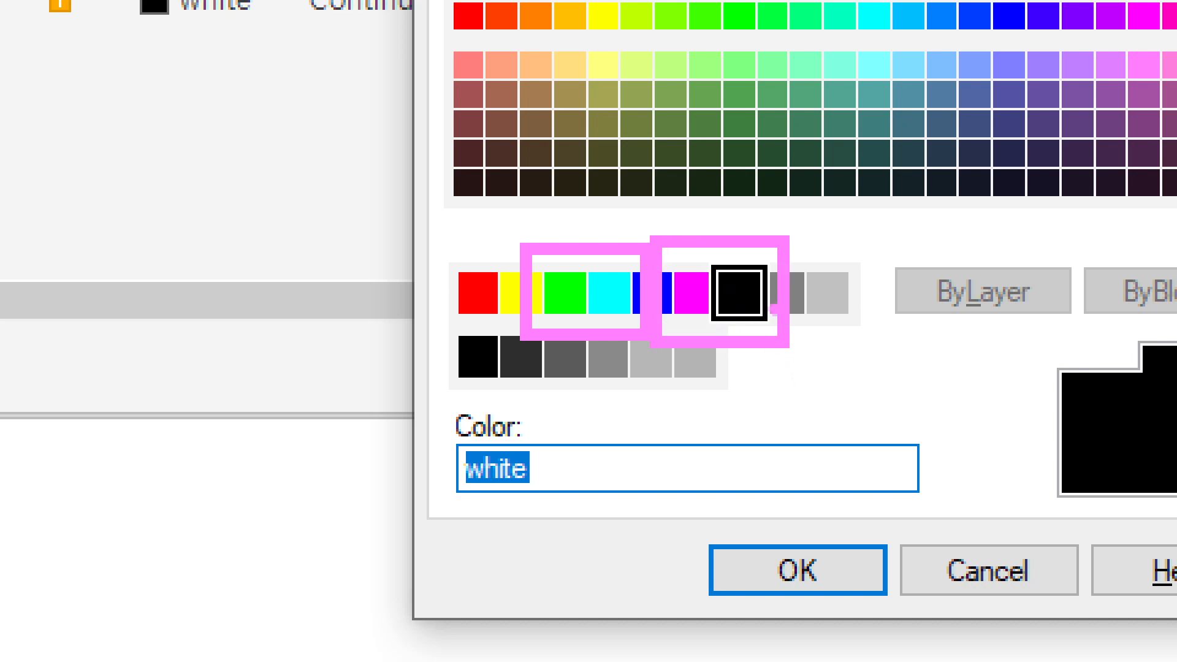
mouse_move(726, 184)
left_mouse_down()
mouse_move(744, 250)
mouse_move(753, 226)
left_mouse_up()
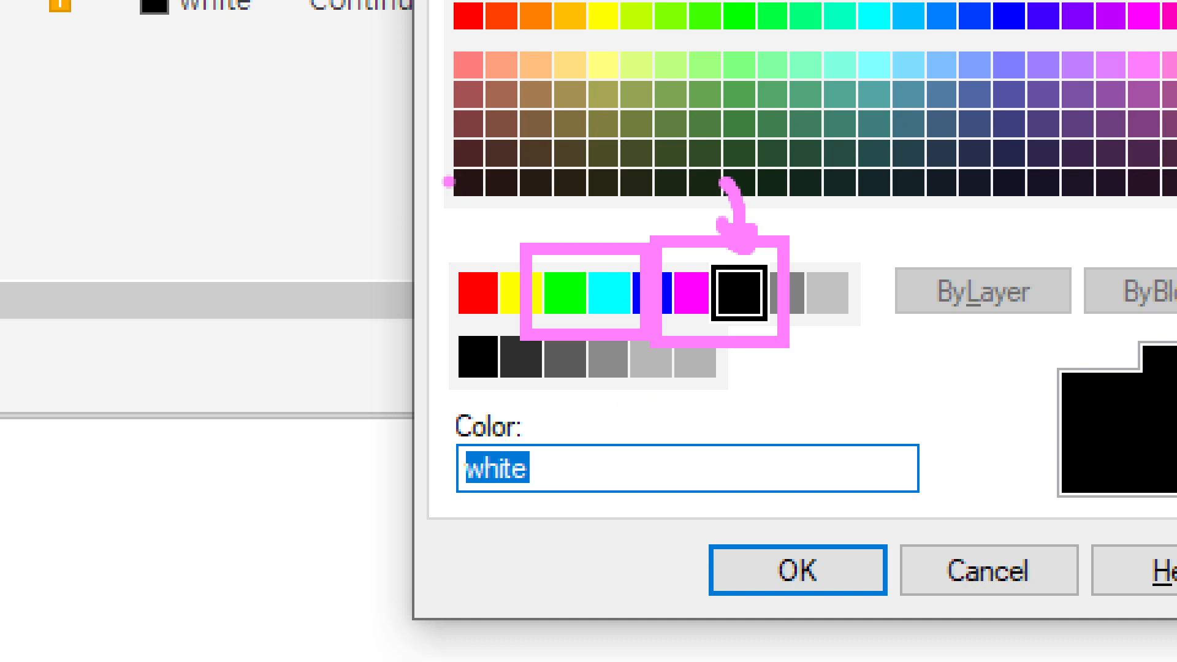
mouse_move(350, 160)
left_mouse_down()
mouse_move(570, 240)
mouse_move(520, 208)
left_mouse_up()
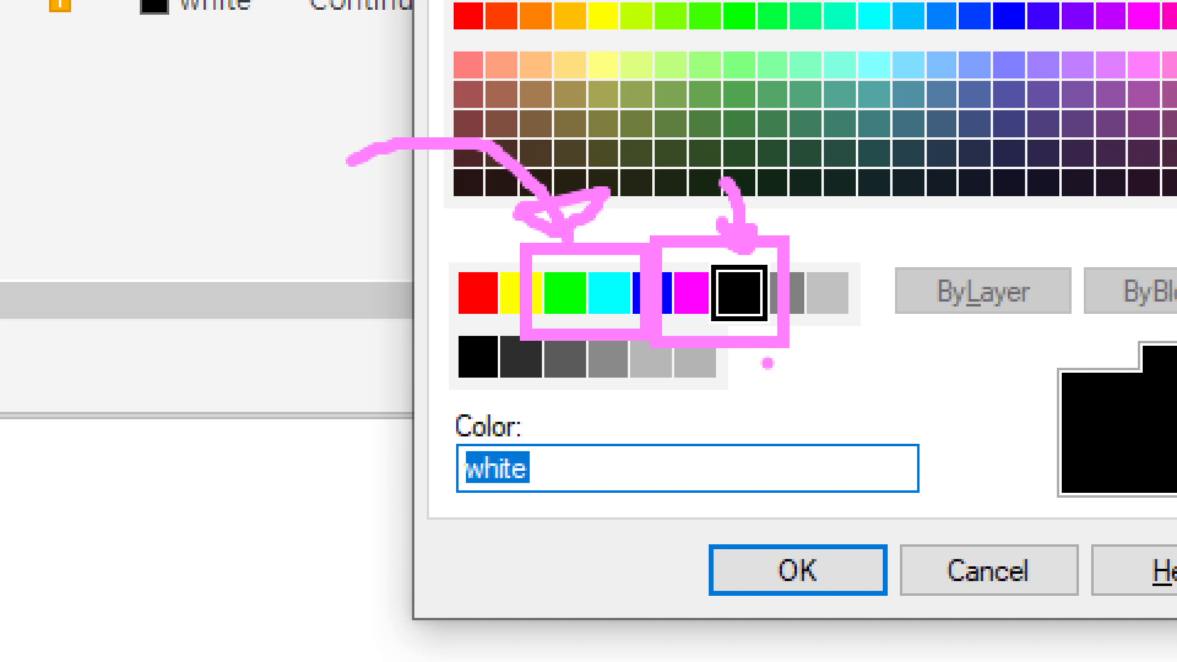
mouse_move(638, 328)
left_mouse_down()
mouse_move(620, 381)
mouse_move(630, 446)
left_mouse_up()
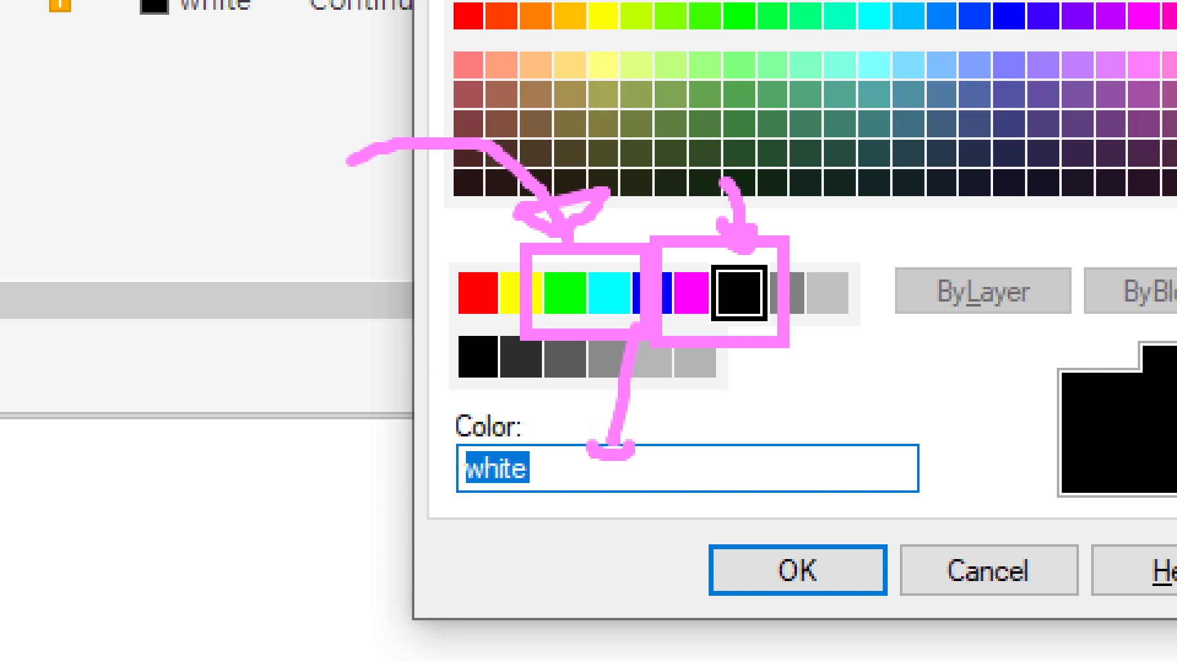
left_click_drag(527, 360, 819, 388)
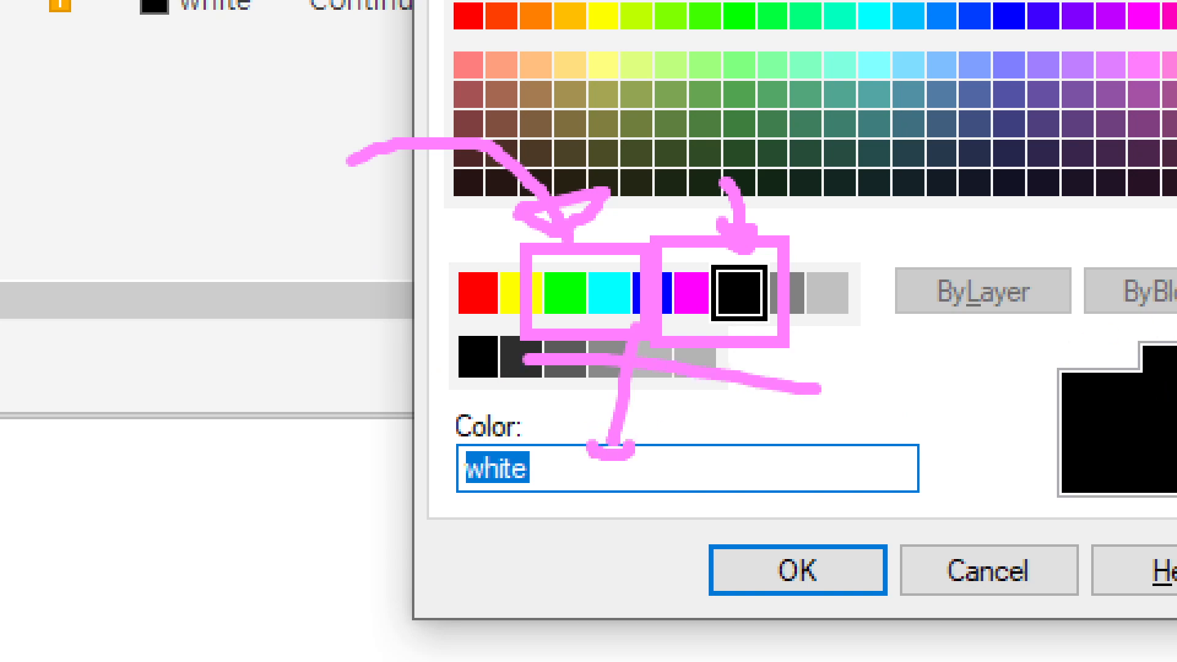
left_click_drag(569, 281, 573, 245)
key("Escape")
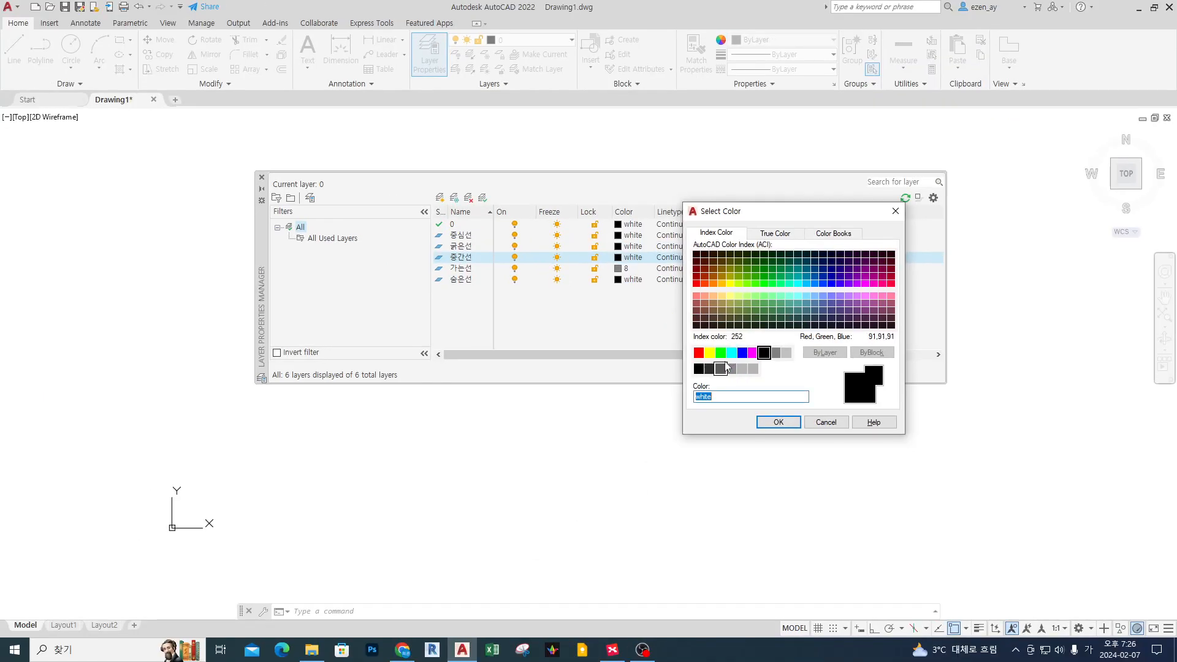
- Choose green as the 중간선 layer's color and apply it
left_click(721, 354)
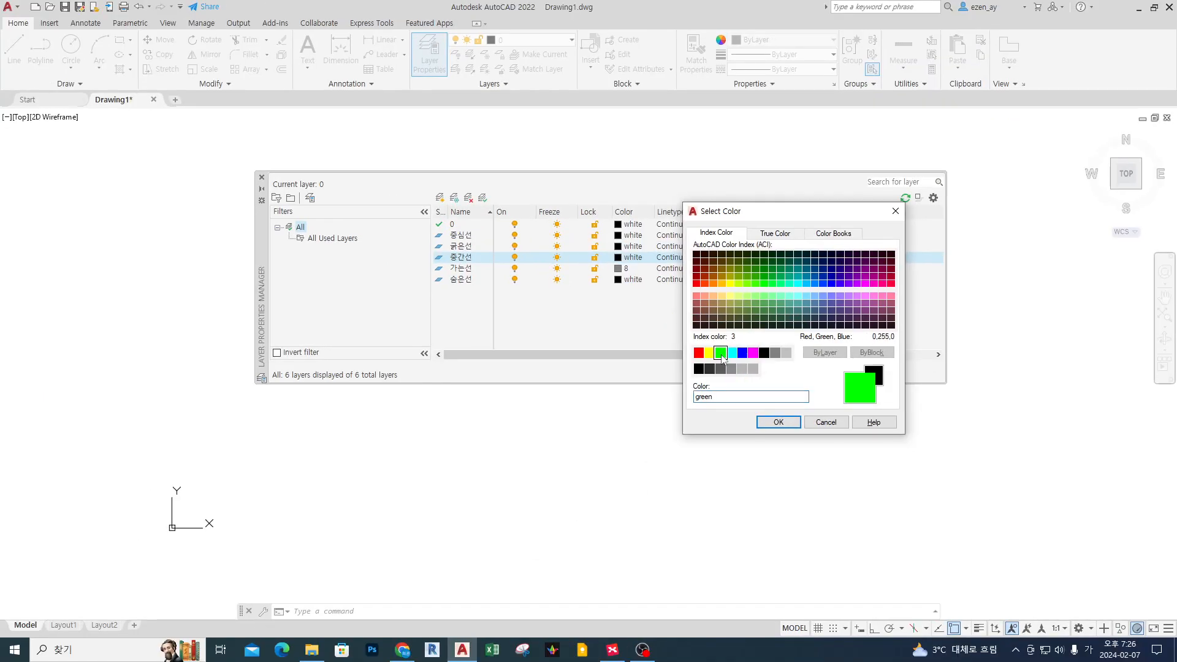
left_click(778, 423)
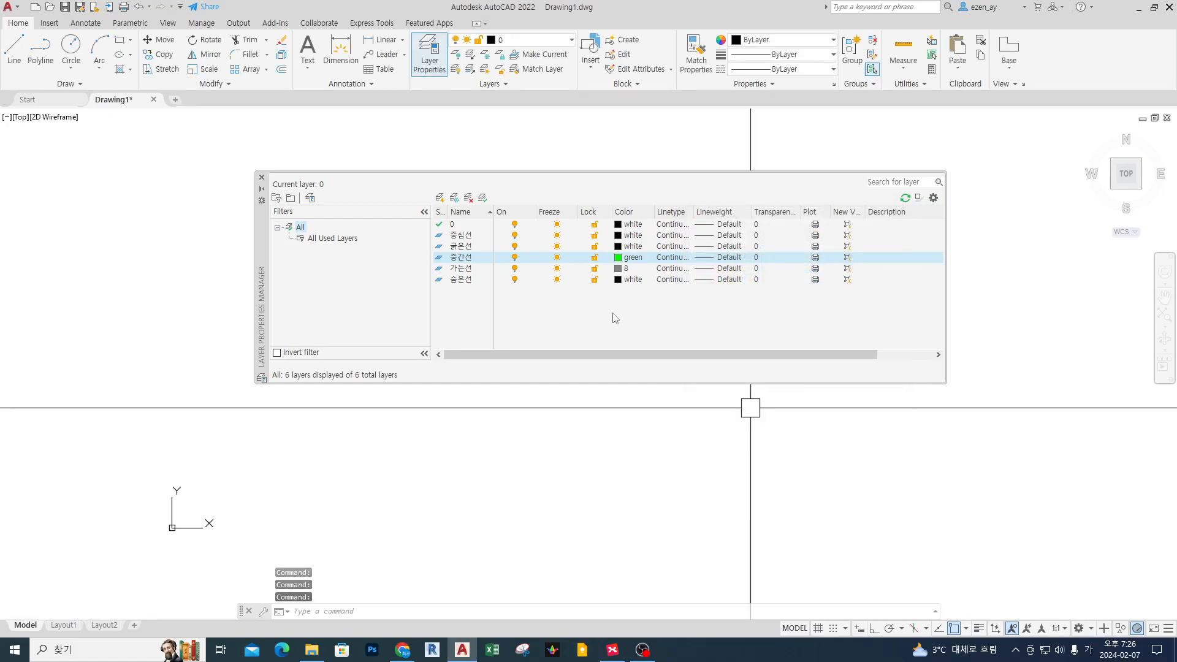
left_click(621, 247)
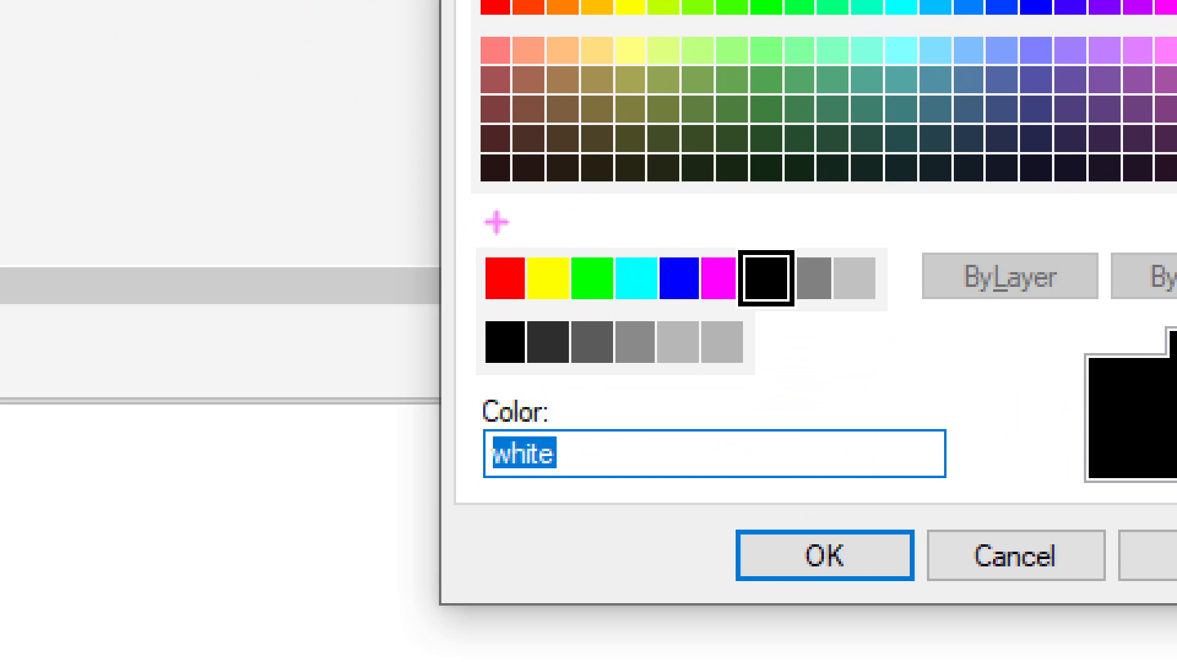
left_click_drag(504, 227, 592, 337)
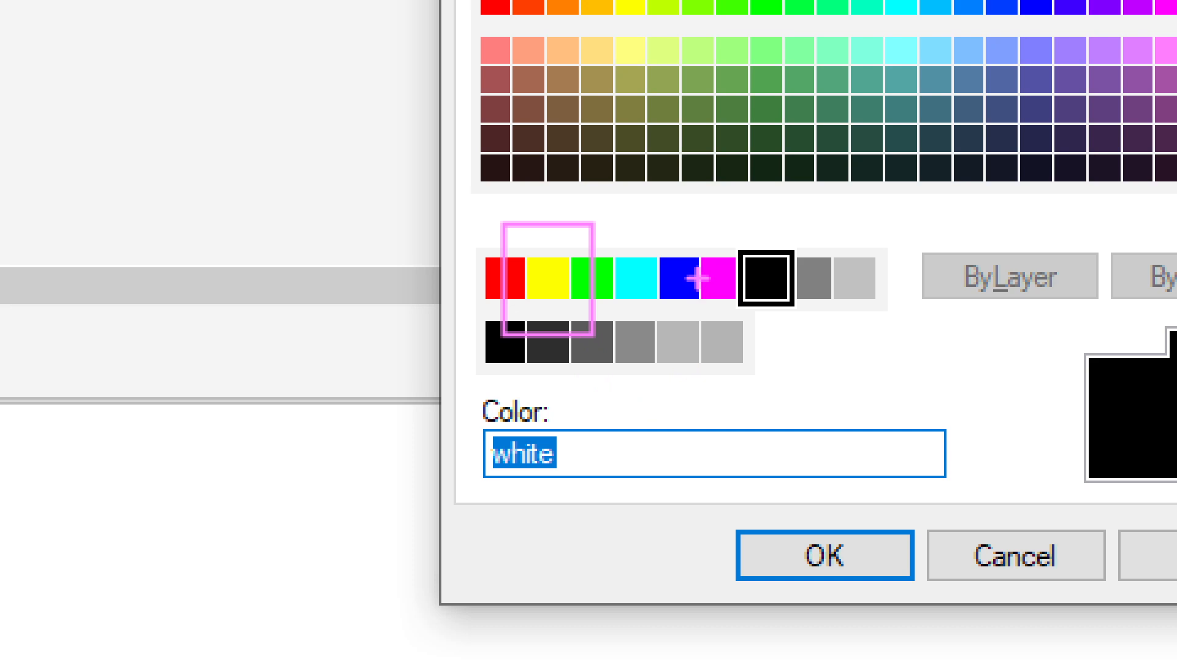
mouse_move(688, 222)
left_mouse_down()
mouse_move(758, 304)
mouse_move(760, 337)
left_mouse_up()
left_click_drag(719, 225, 753, 197)
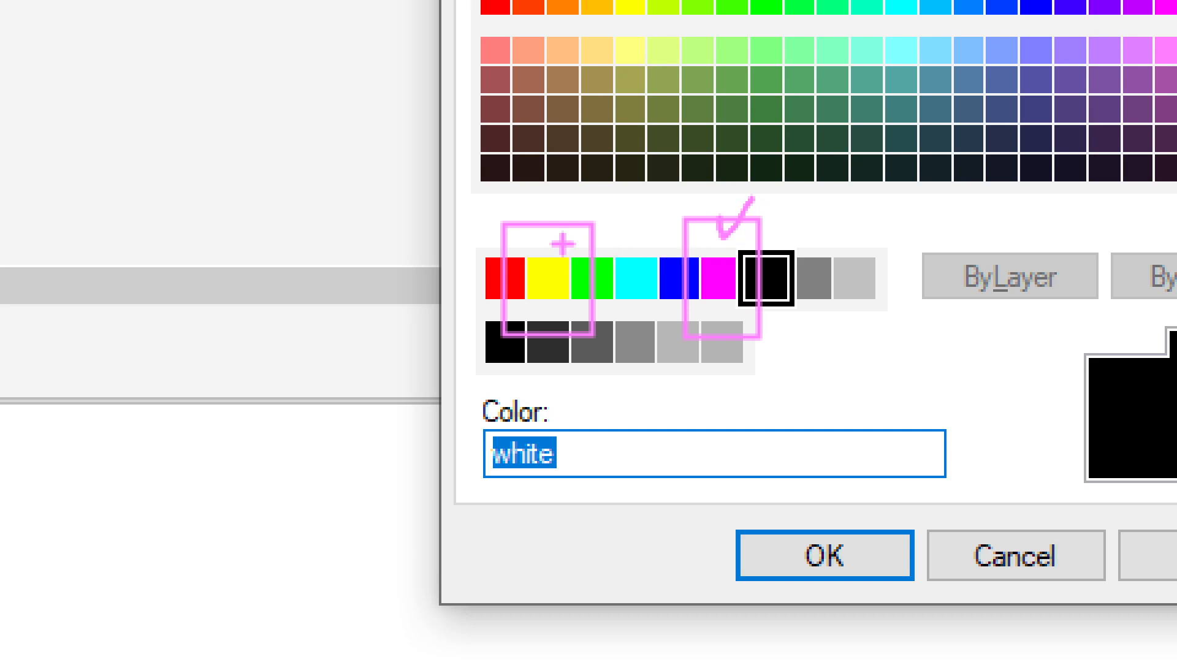
mouse_move(554, 239)
left_mouse_down()
mouse_move(630, 334)
mouse_move(629, 313)
left_mouse_up()
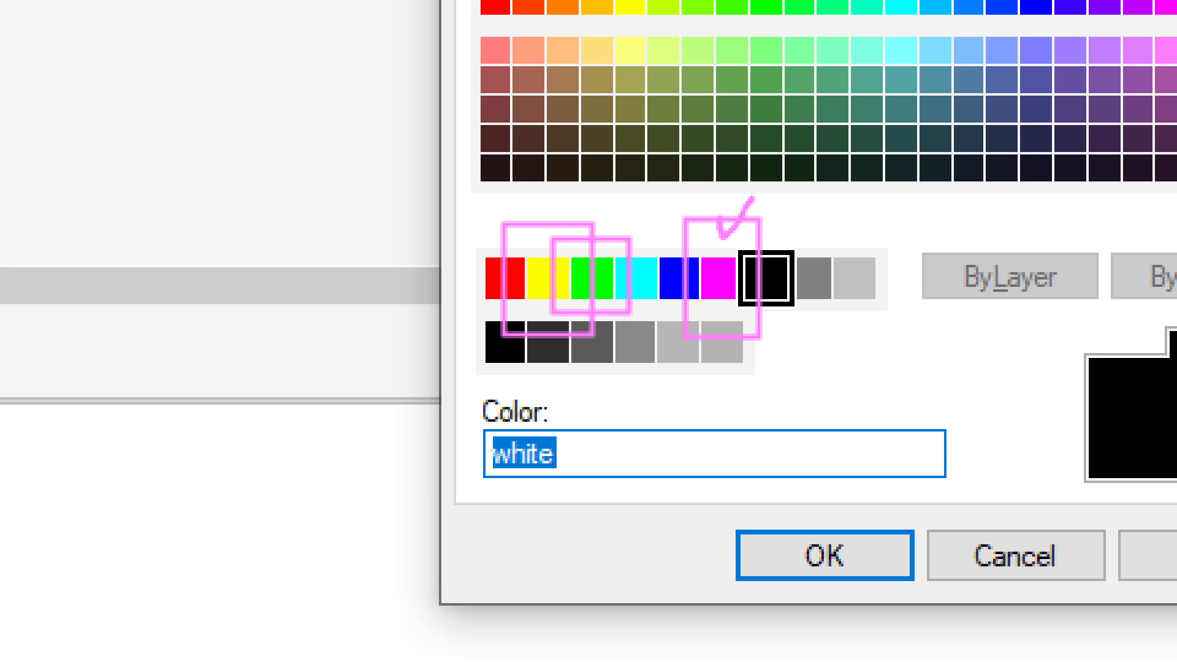
left_click_drag(610, 211, 720, 204)
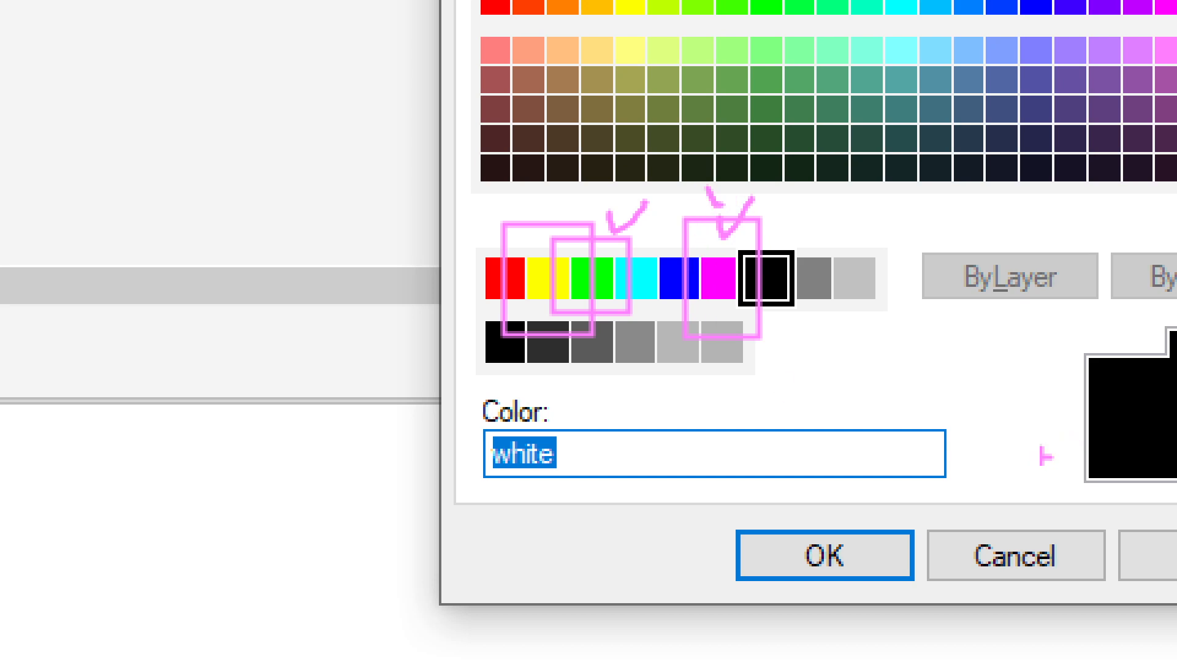
mouse_move(520, 196)
left_mouse_down()
mouse_move(540, 194)
mouse_move(543, 230)
mouse_move(616, 174)
left_mouse_up()
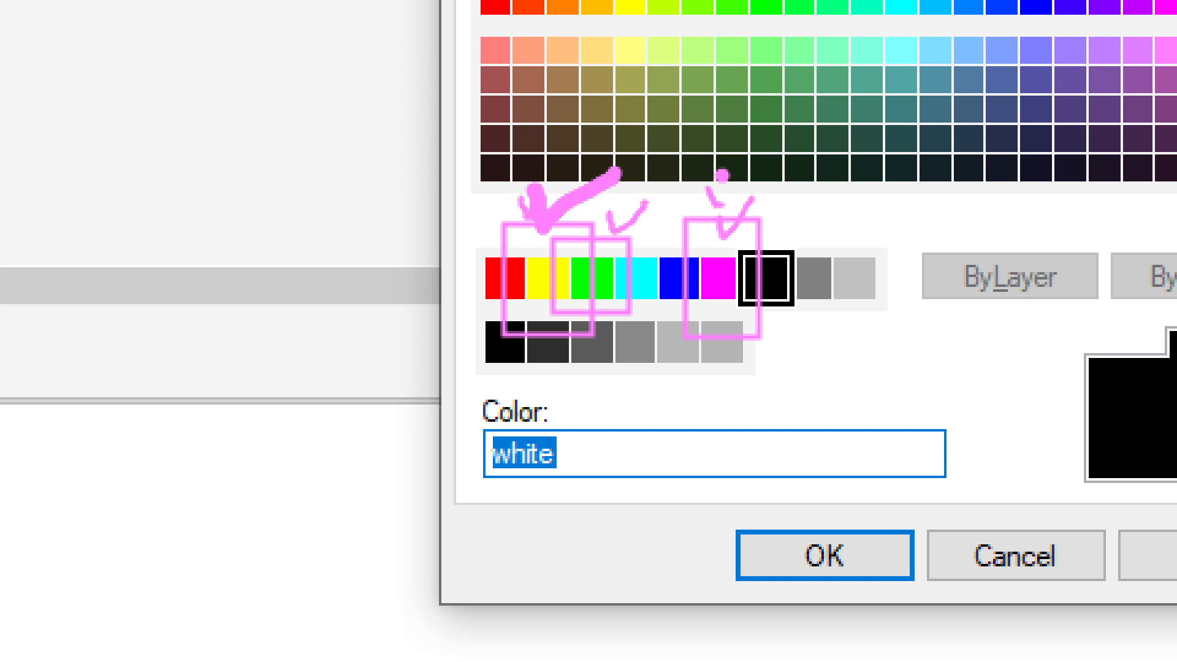
key("Escape")
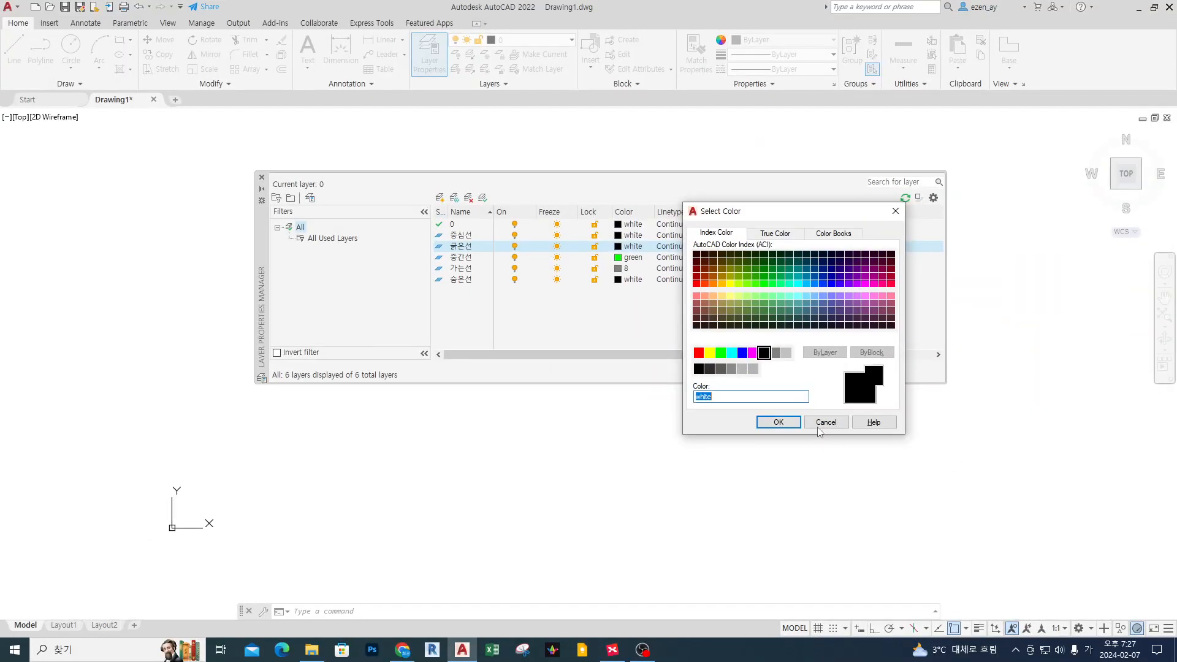
left_click(779, 423)
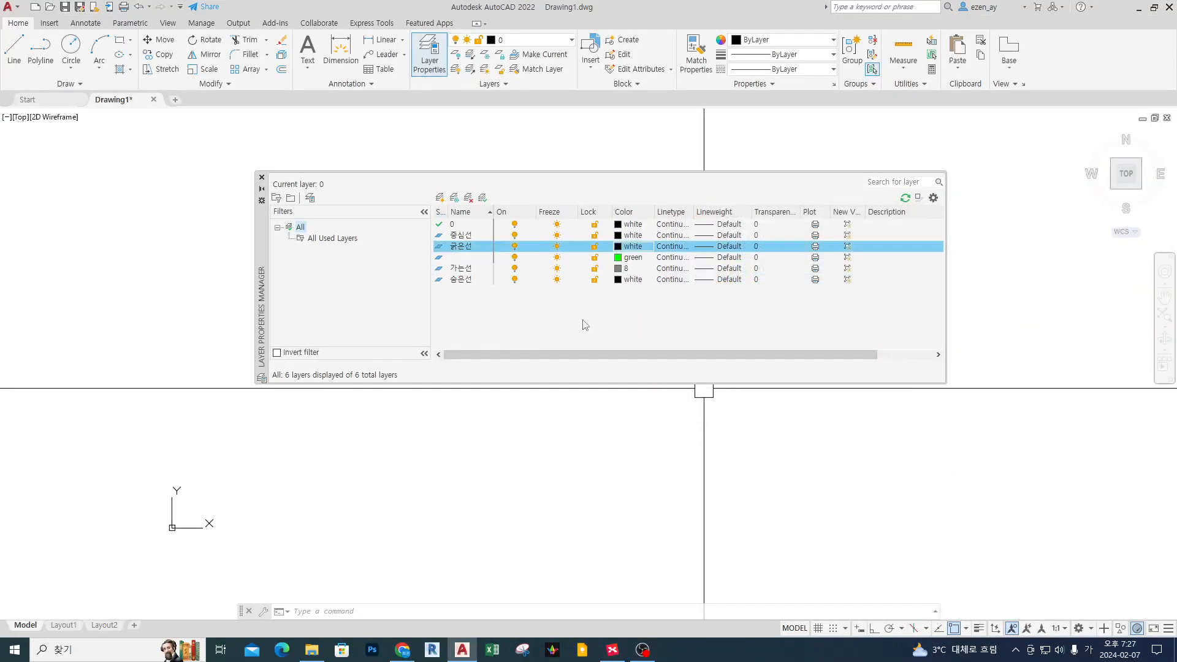
- Set the 굵은선 layer's color to yellow
left_click(629, 247)
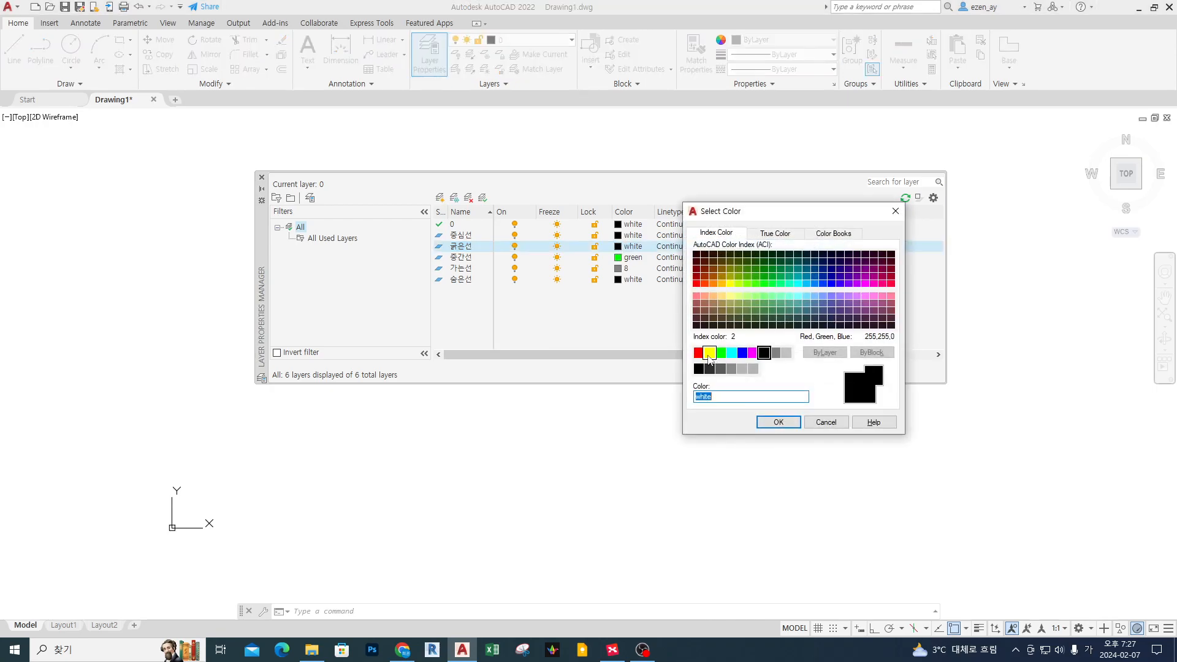
left_click(709, 354)
left_click(778, 422)
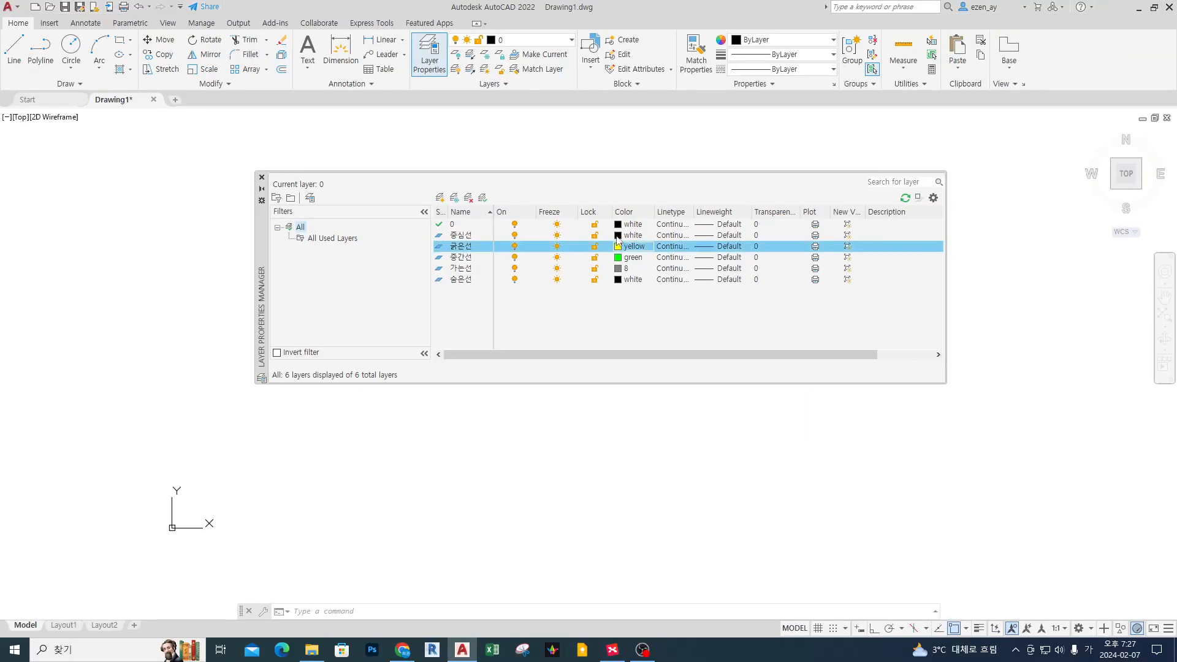
- Set the 중심선 layer's color to red
left_click(618, 237)
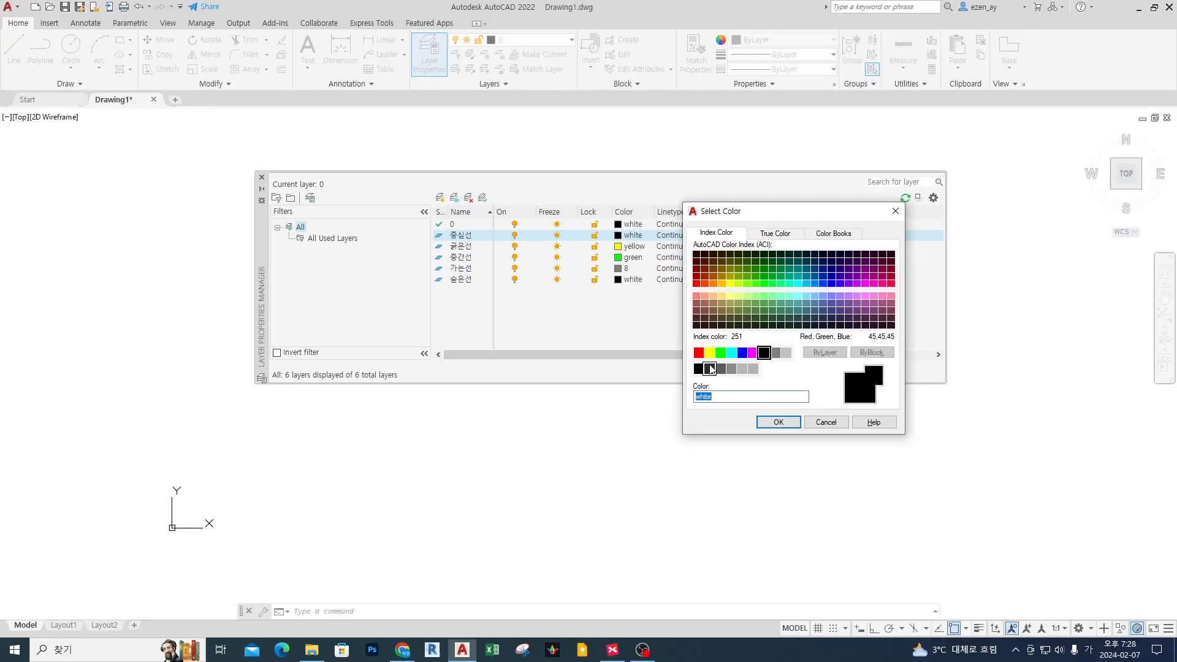
left_click(513, 308)
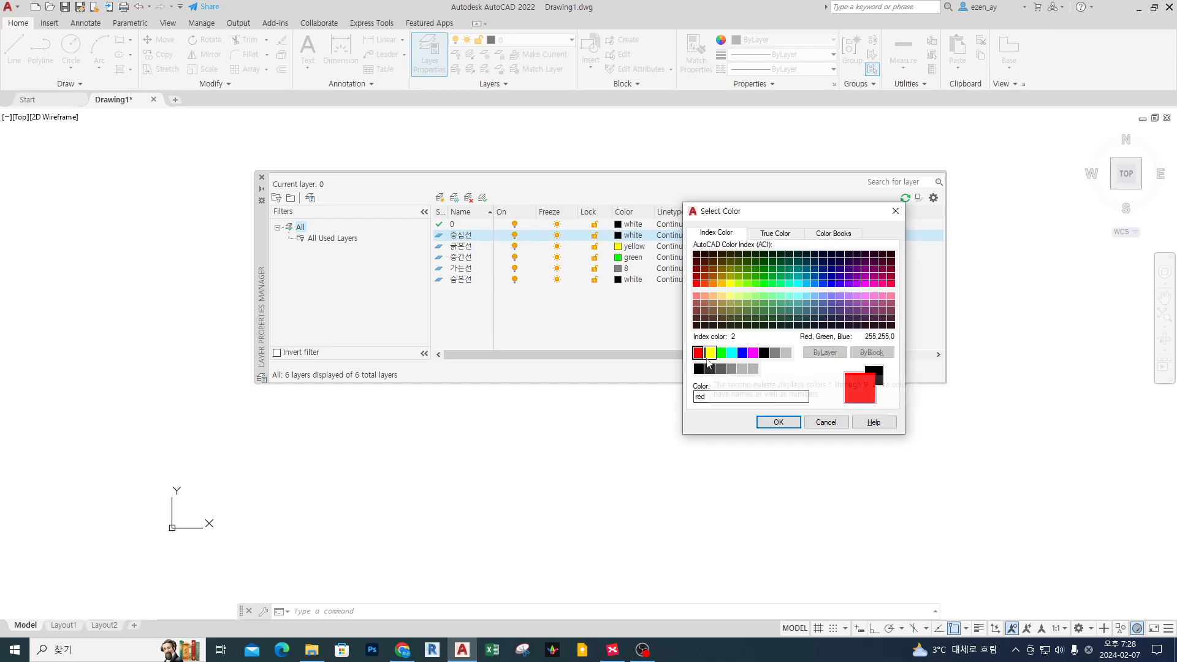
left_click(779, 422)
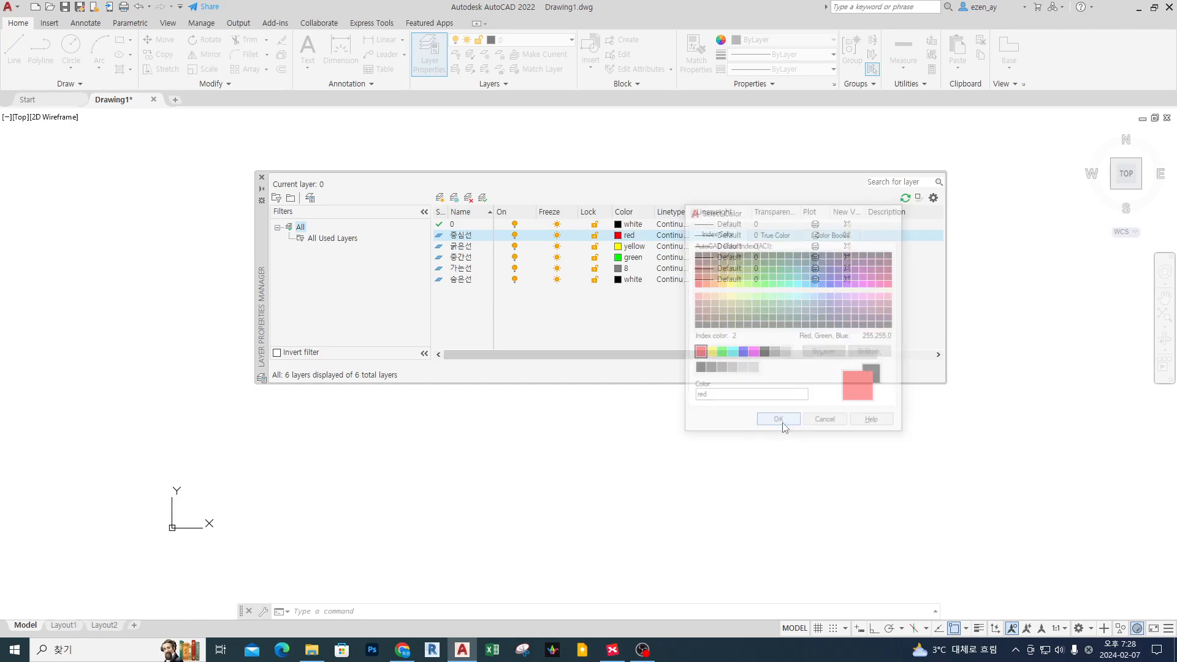
left_click(626, 314)
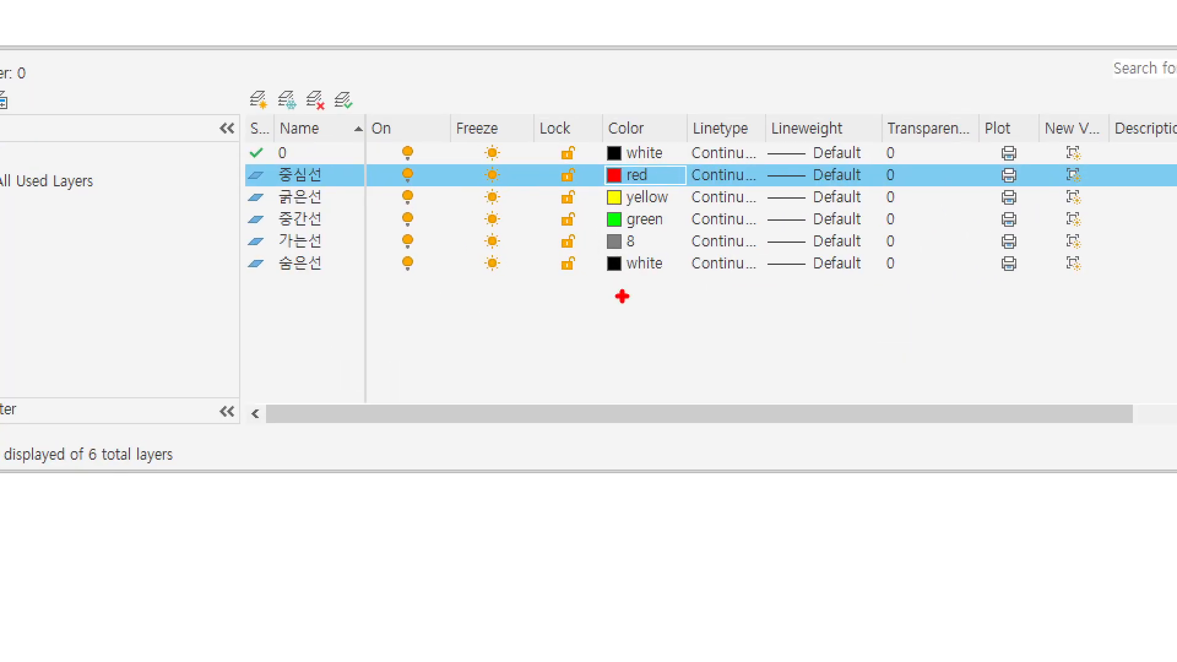
left_click_drag(586, 293, 686, 250, "ctrl")
mouse_move(210, 288)
left_mouse_down("shift")
mouse_move(539, 303)
mouse_move(710, 289)
left_mouse_up("shift")
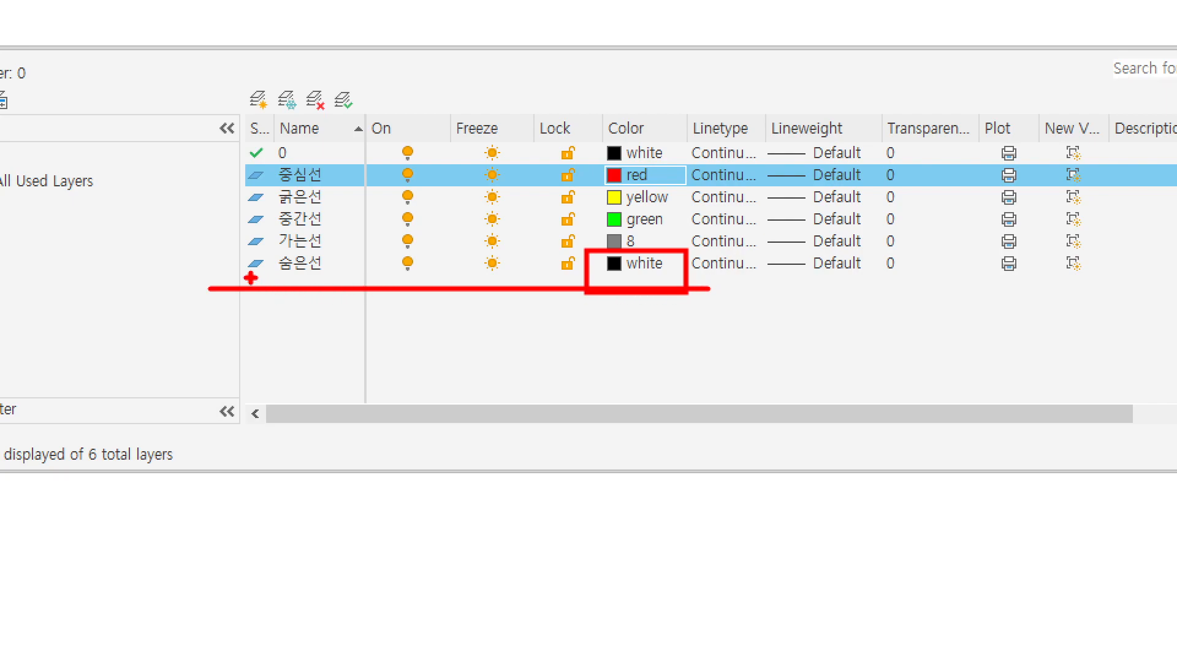
left_click_drag(233, 278, 719, 279)
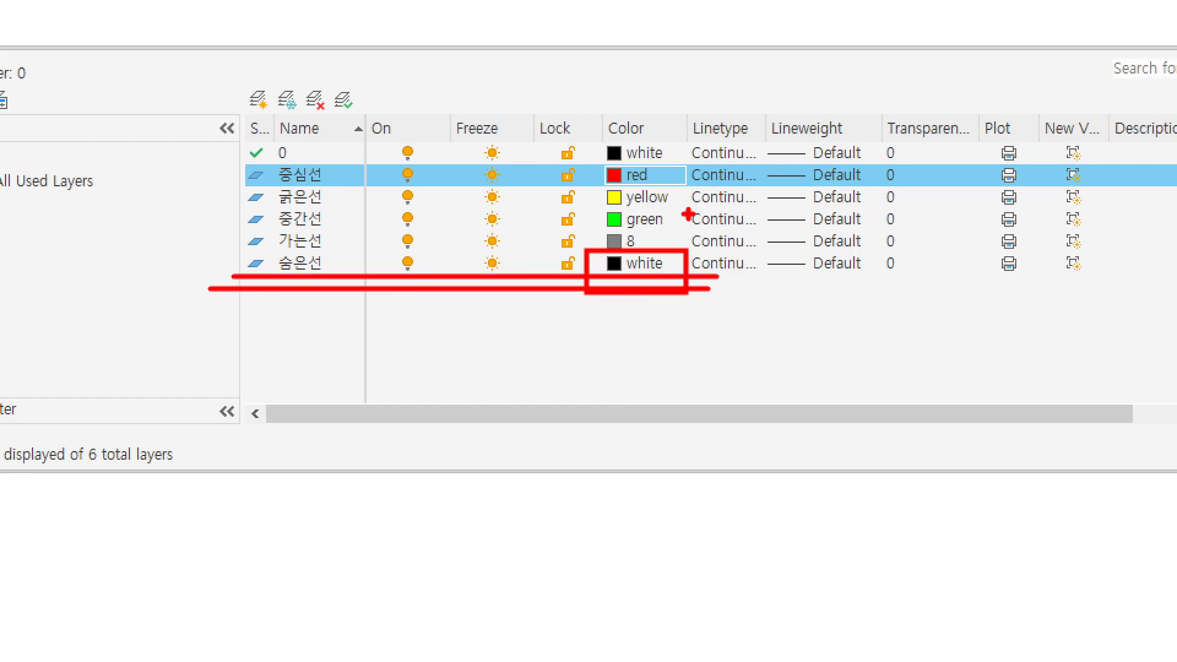
key("Escape")
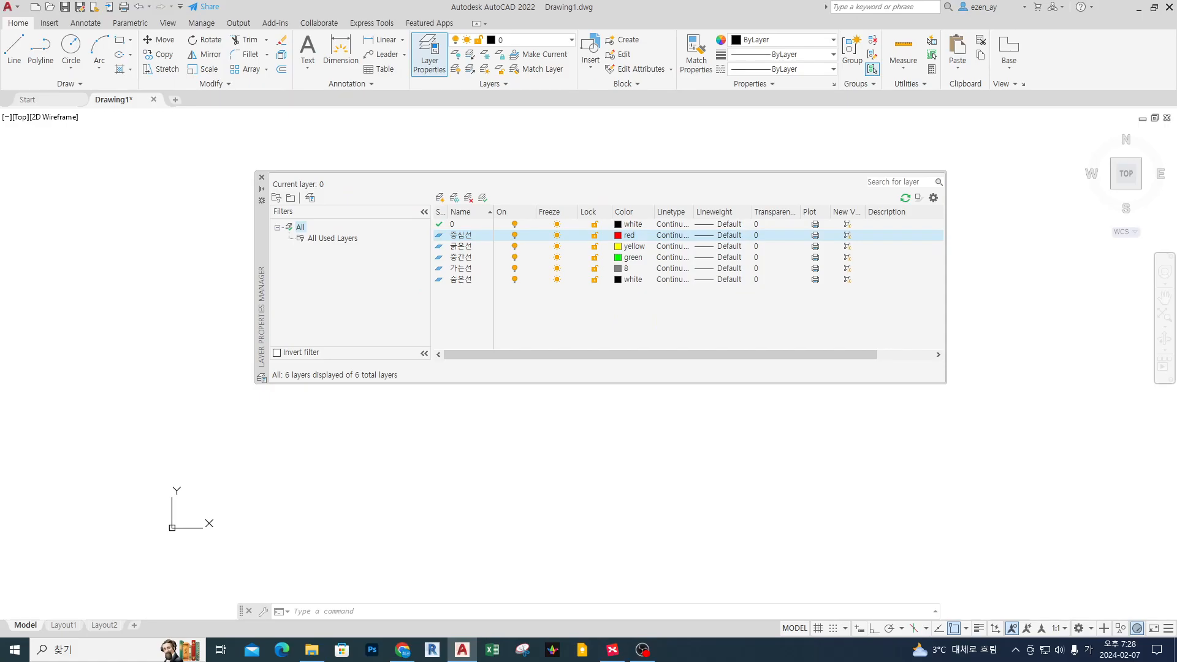
key("ctrl+1")
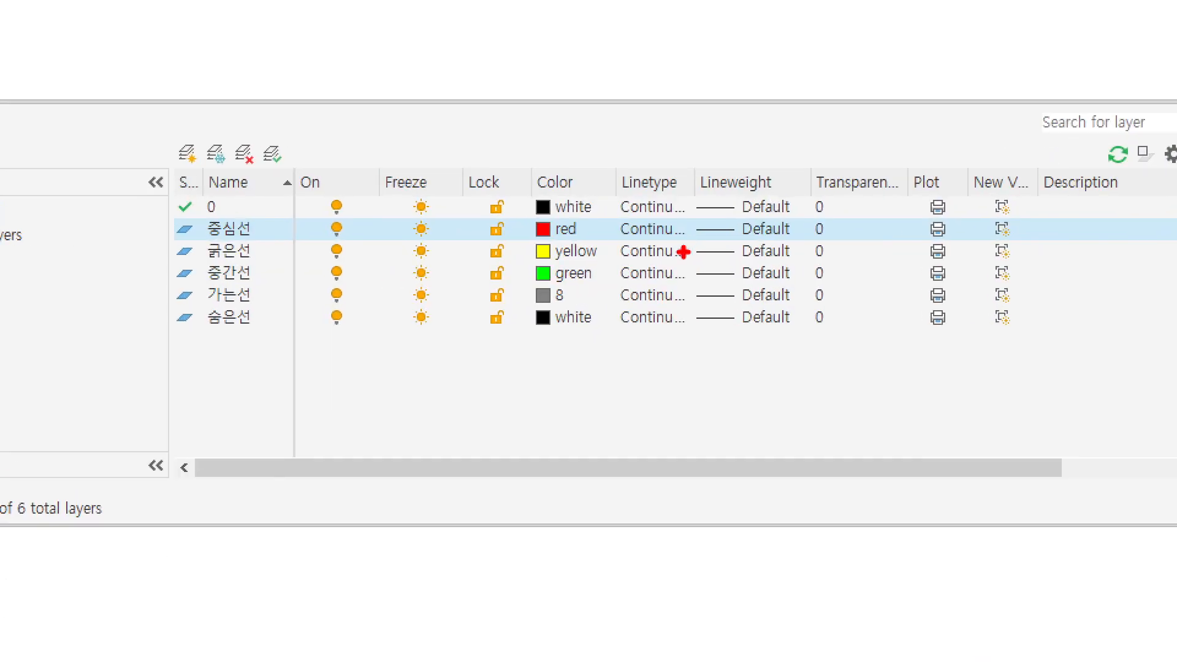
mouse_move(604, 144)
left_mouse_down("ctrl")
mouse_move(683, 274)
mouse_move(710, 351)
left_mouse_up("ctrl")
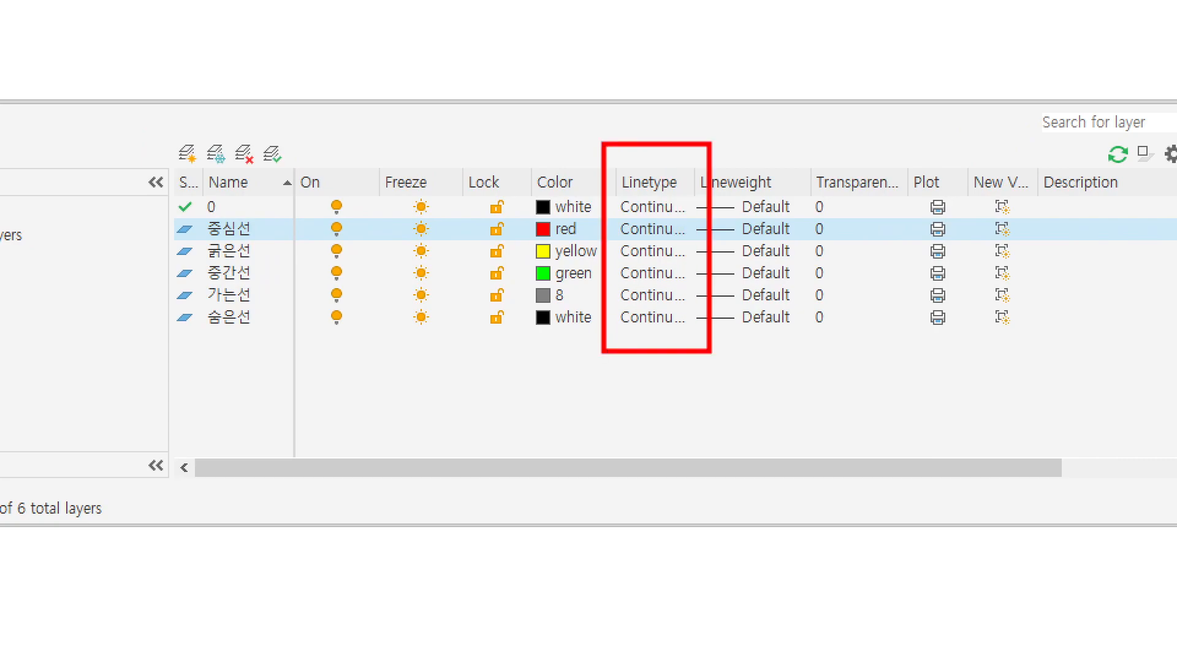
mouse_move(645, 142)
left_mouse_down()
mouse_move(732, 77)
mouse_move(759, 108)
mouse_move(778, 103)
left_mouse_up()
mouse_move(833, 89)
left_mouse_down()
mouse_move(844, 74)
mouse_move(828, 119)
left_mouse_up()
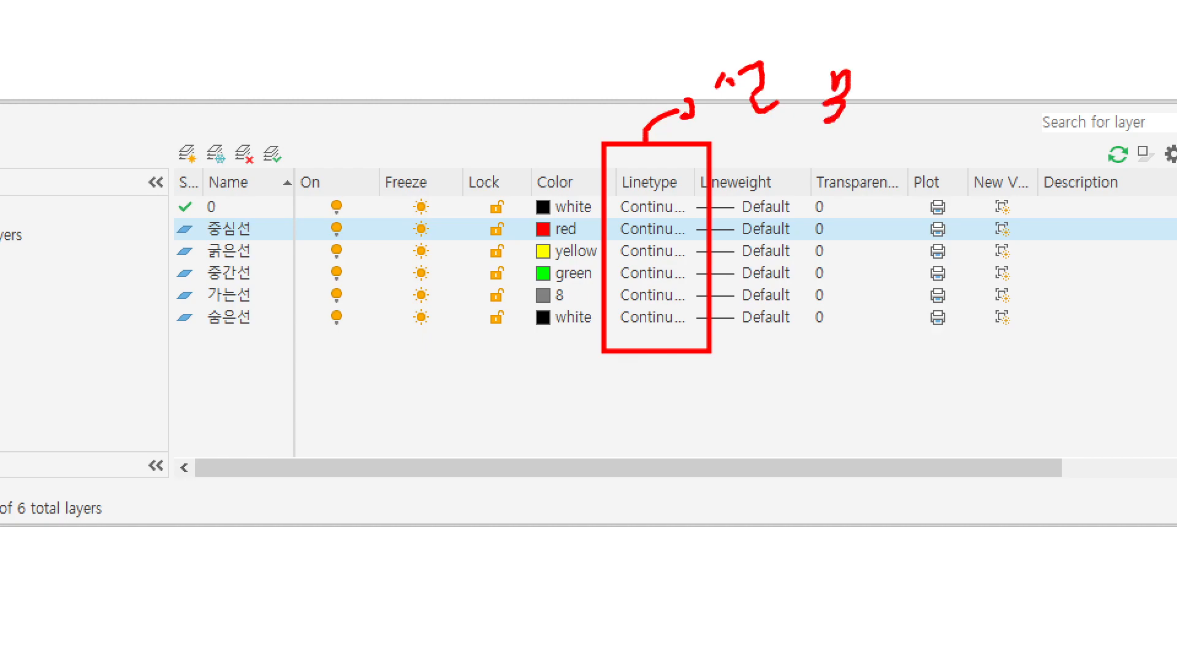
mouse_move(151, 231)
left_mouse_down()
mouse_move(114, 230)
mouse_move(166, 228)
left_mouse_up()
left_click_drag(52, 115, 270, 114)
left_click_drag(322, 114, 355, 113)
left_click_drag(413, 112, 647, 96)
left_click_drag(659, 93, 913, 88)
mouse_move(695, 213)
left_mouse_down()
mouse_move(611, 225)
mouse_move(692, 234)
mouse_move(610, 217)
left_mouse_up()
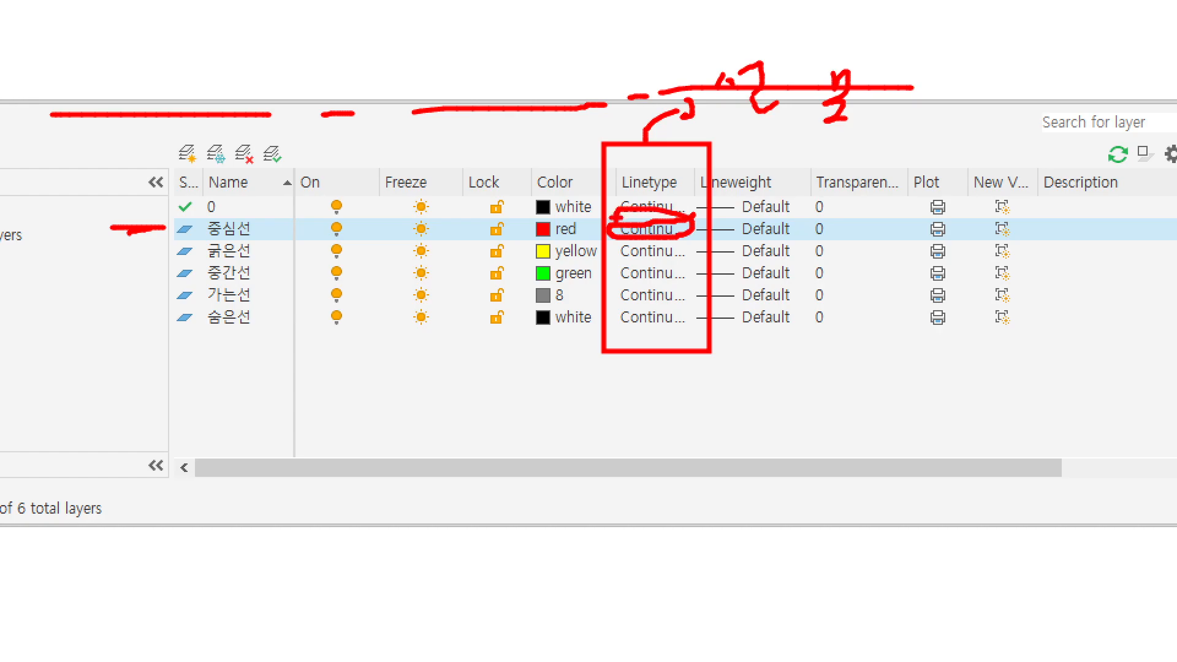
- Open the list of loadable linetypes for the 중심선 layer
key("Escape")
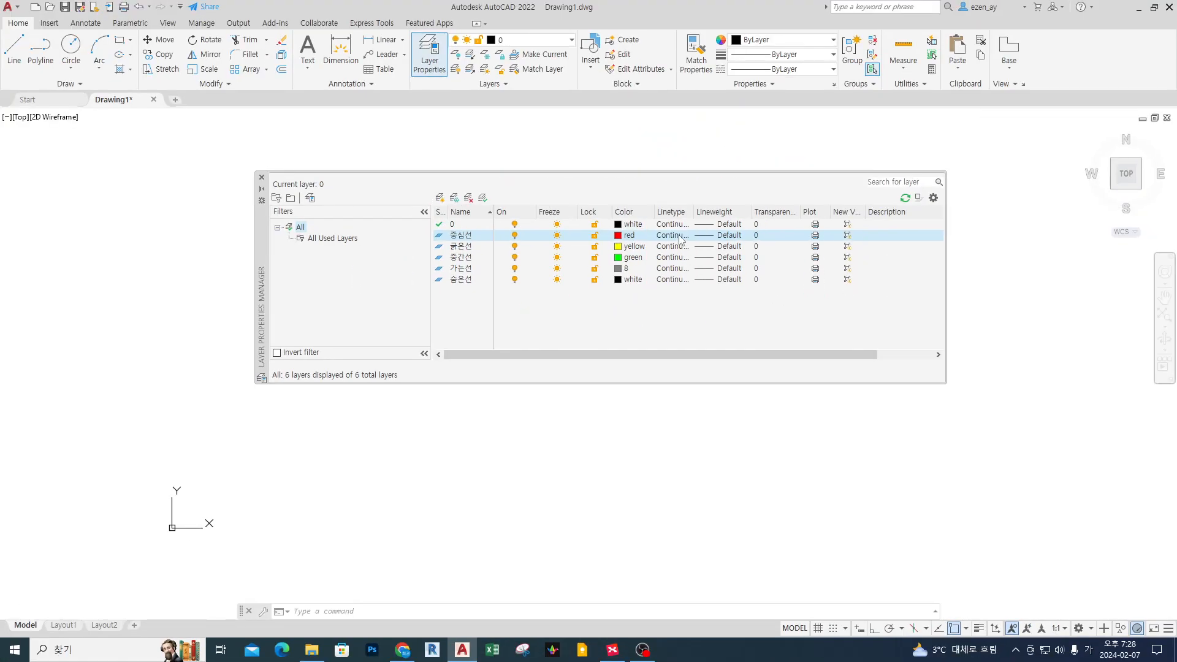
left_click(674, 235)
left_click_drag(614, 241, 686, 309)
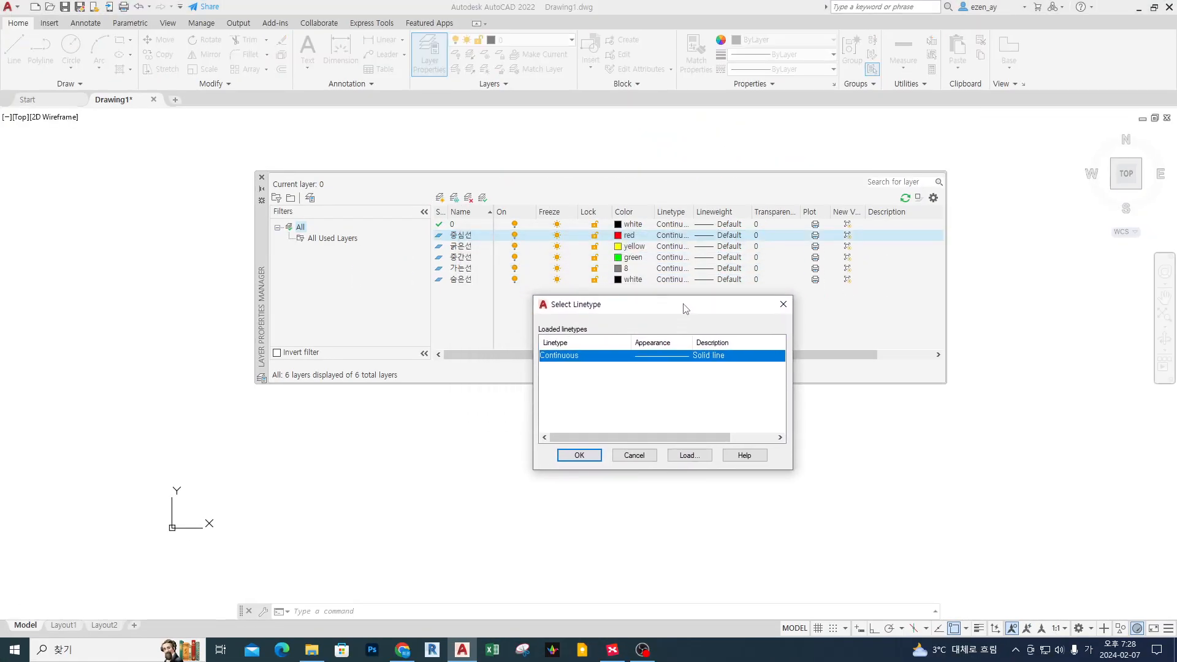
key("ctrl+1")
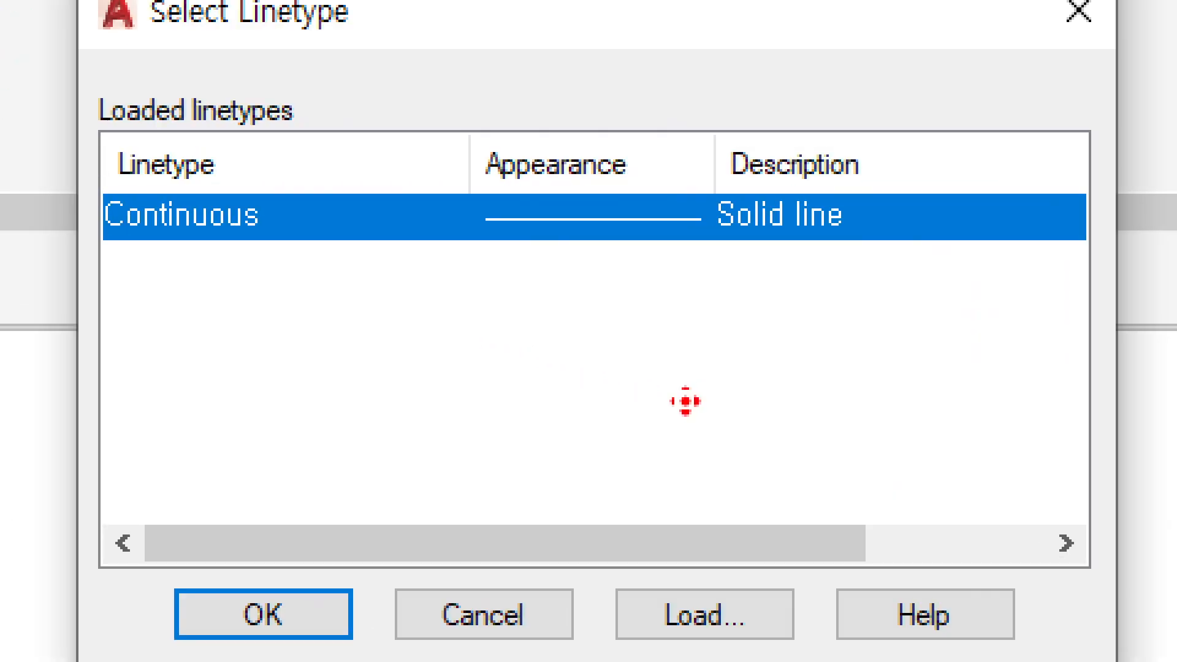
scroll(686, 402, "down", 2)
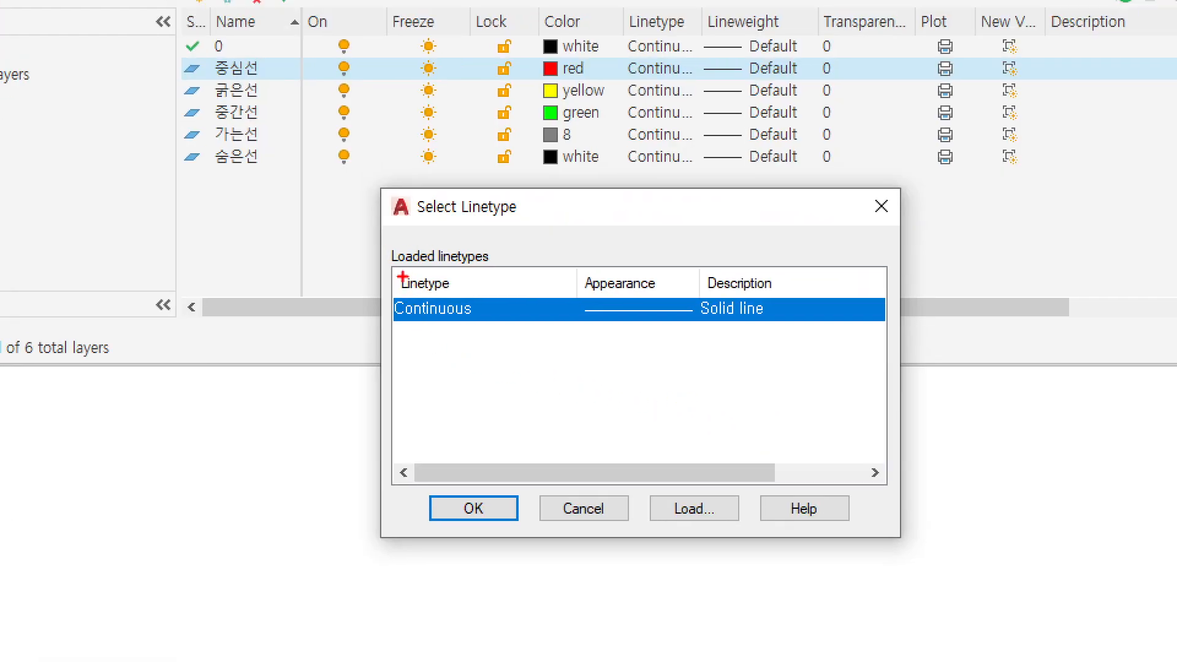
mouse_move(408, 322)
left_mouse_down()
mouse_move(448, 367)
mouse_move(431, 322)
left_mouse_up()
left_click_drag(542, 316, 747, 318)
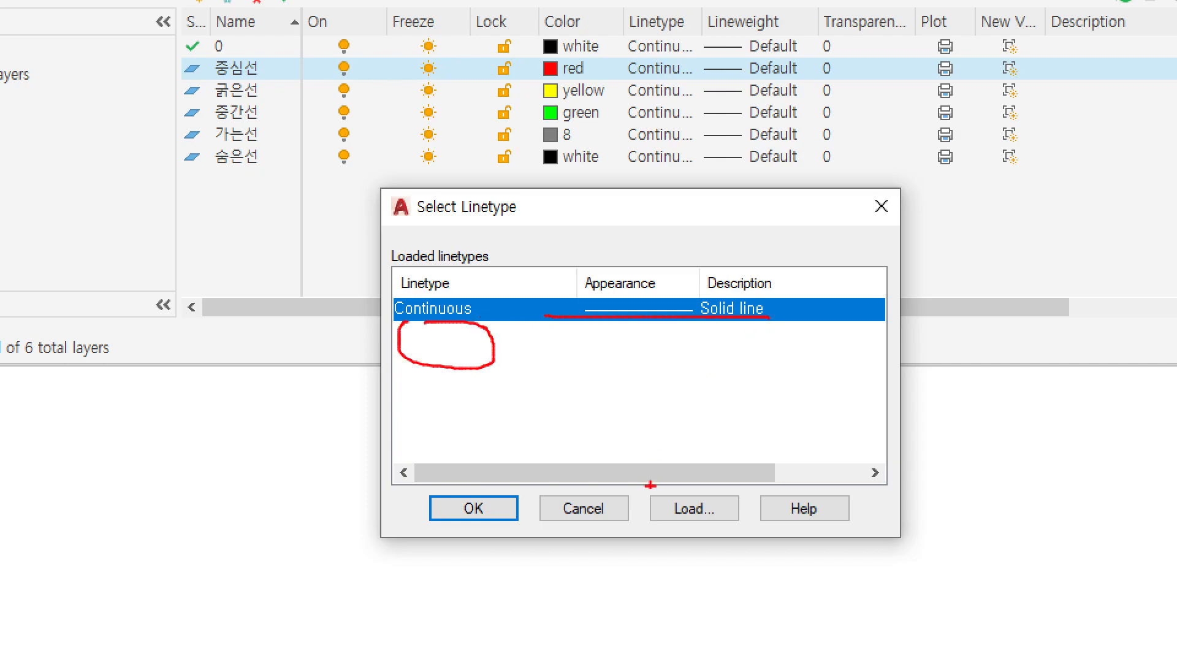
mouse_move(718, 544)
left_mouse_down()
mouse_move(651, 476)
mouse_move(739, 554)
mouse_move(718, 572)
left_mouse_up()
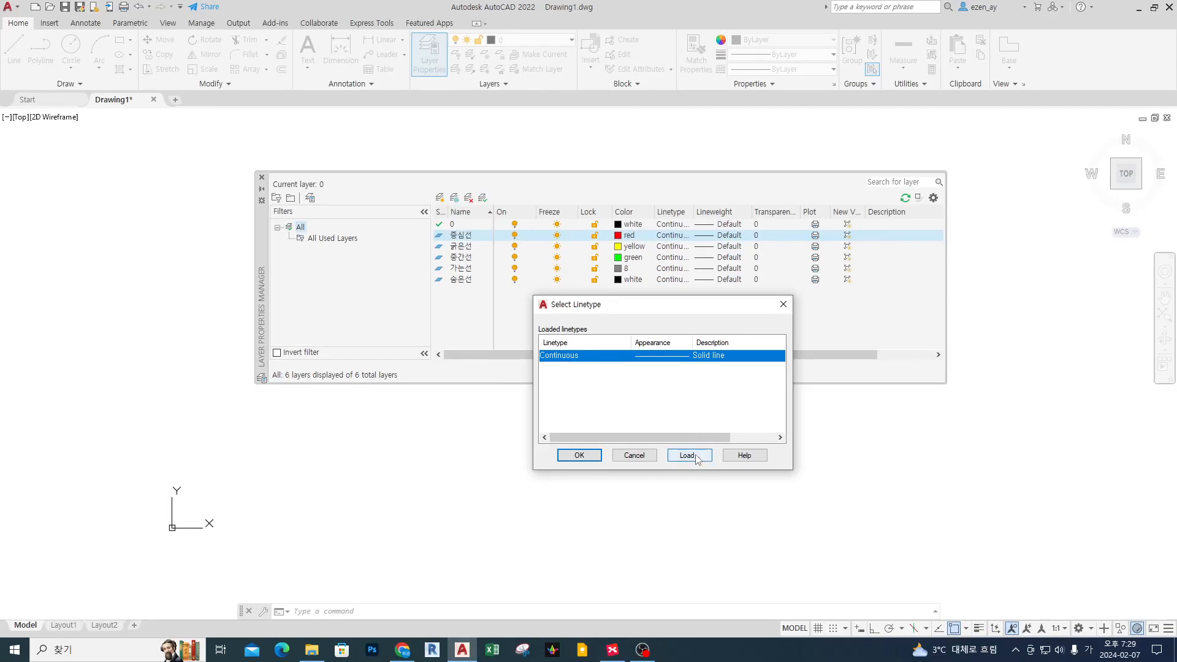
left_click(697, 510)
left_click_drag(603, 300, 656, 367)
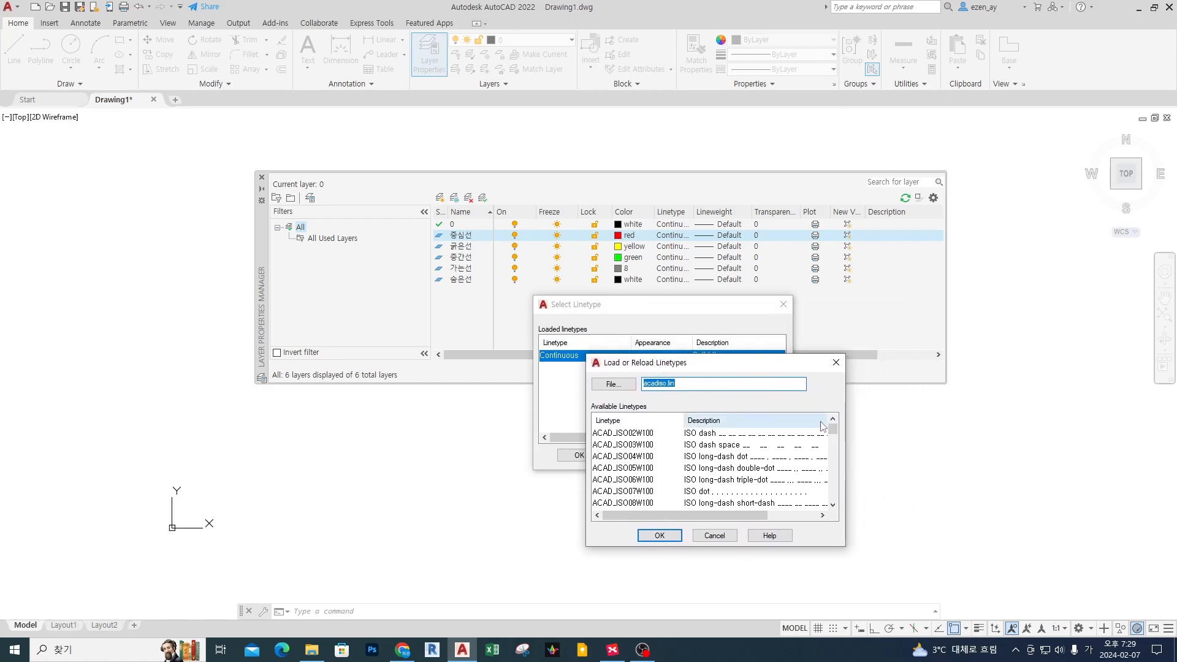
- Load the CENTER linetype from acadiso.lin and assign it to the 중심선 layer
left_click(647, 466)
scroll(644, 467, "down", 4)
scroll(644, 467, "down", 3)
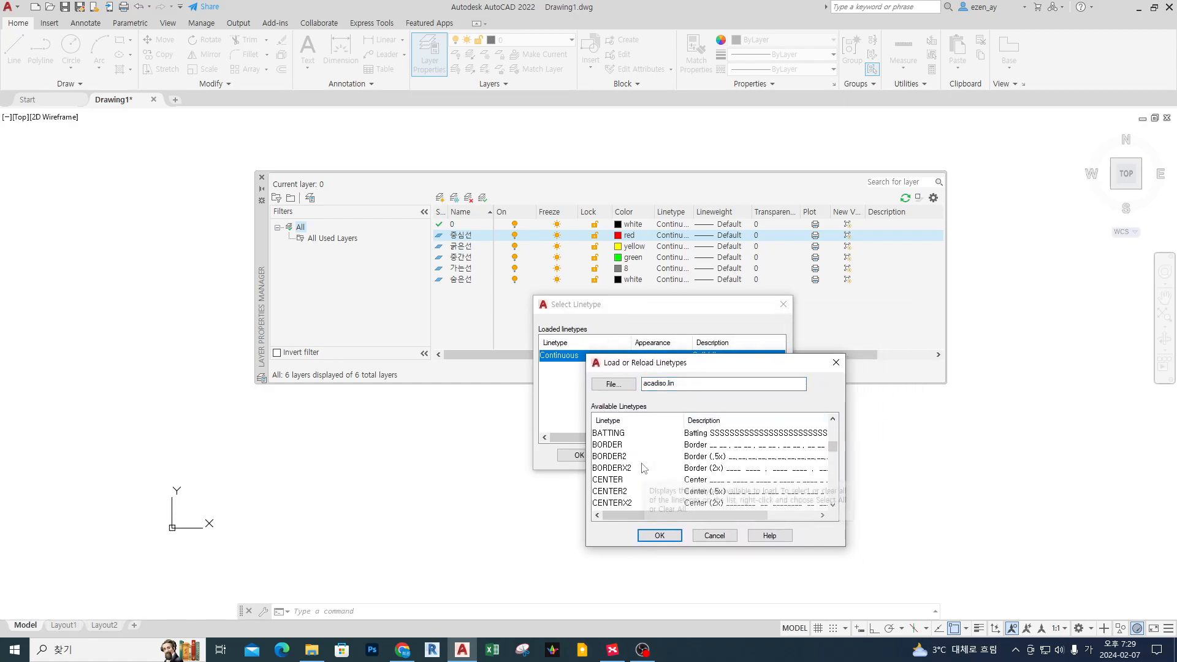
scroll(644, 468, "up", 1)
left_click(602, 446)
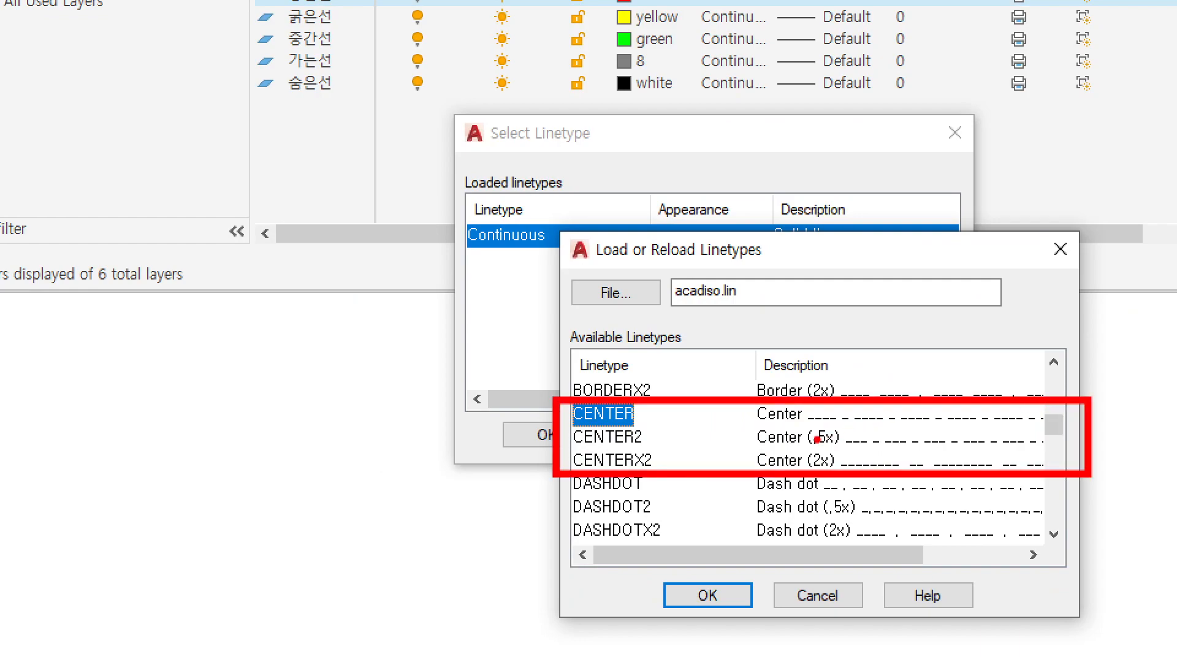
left_click_drag(791, 431, 1028, 427)
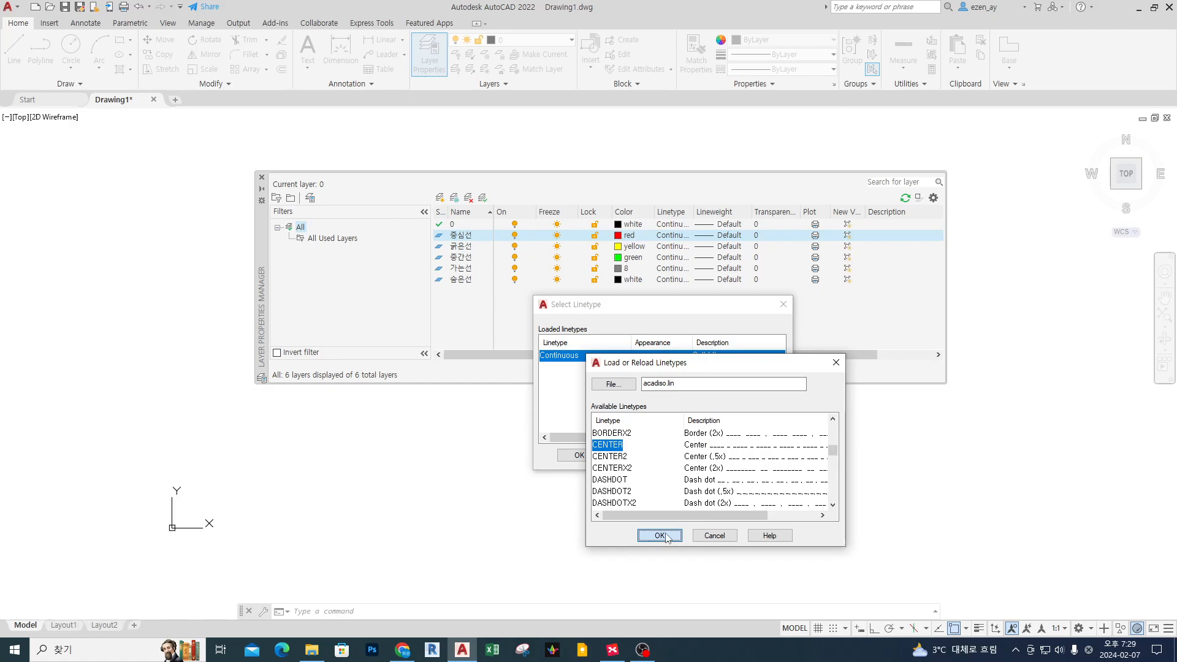
left_click(660, 536)
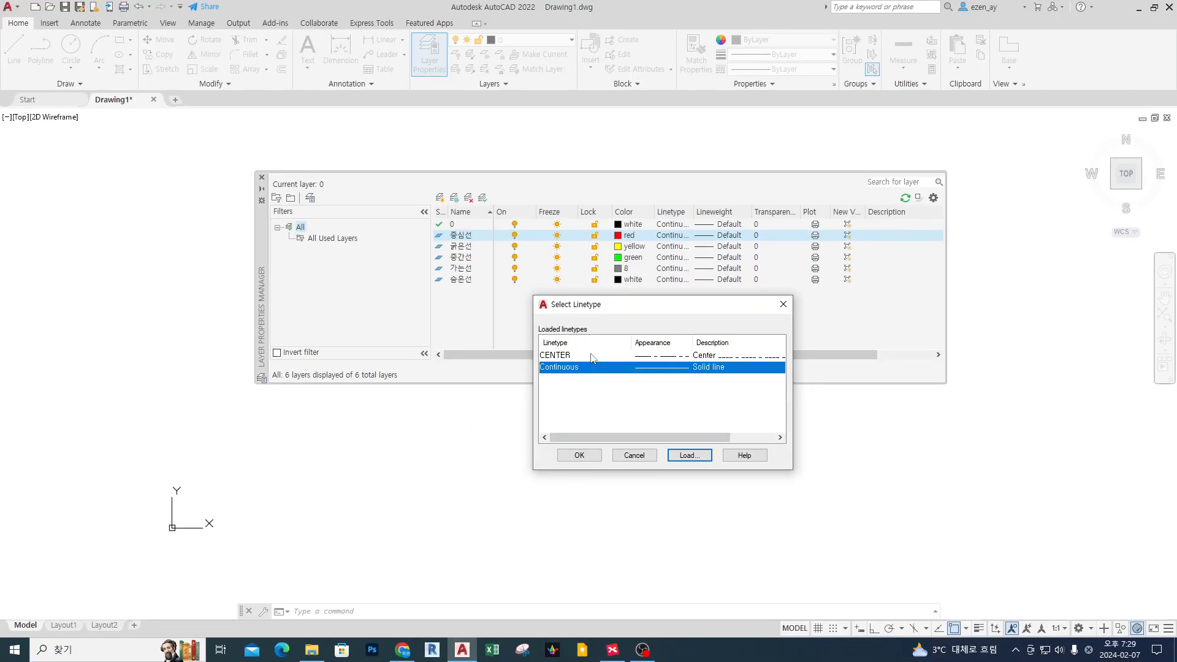
left_click(612, 354)
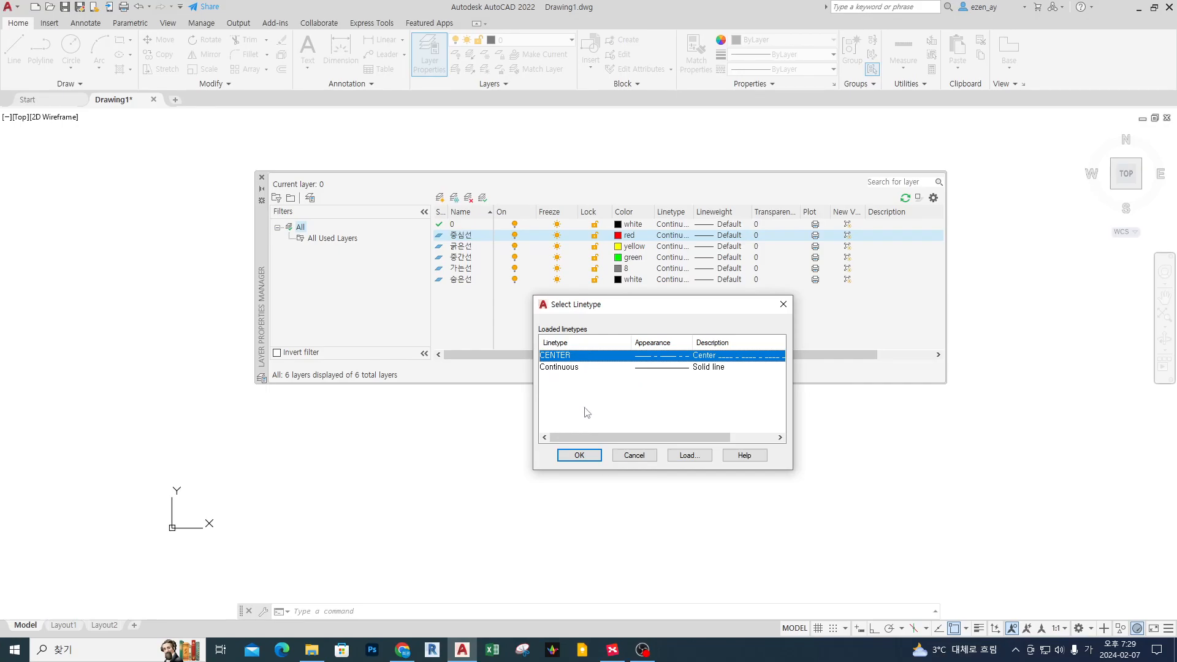
left_click(577, 457)
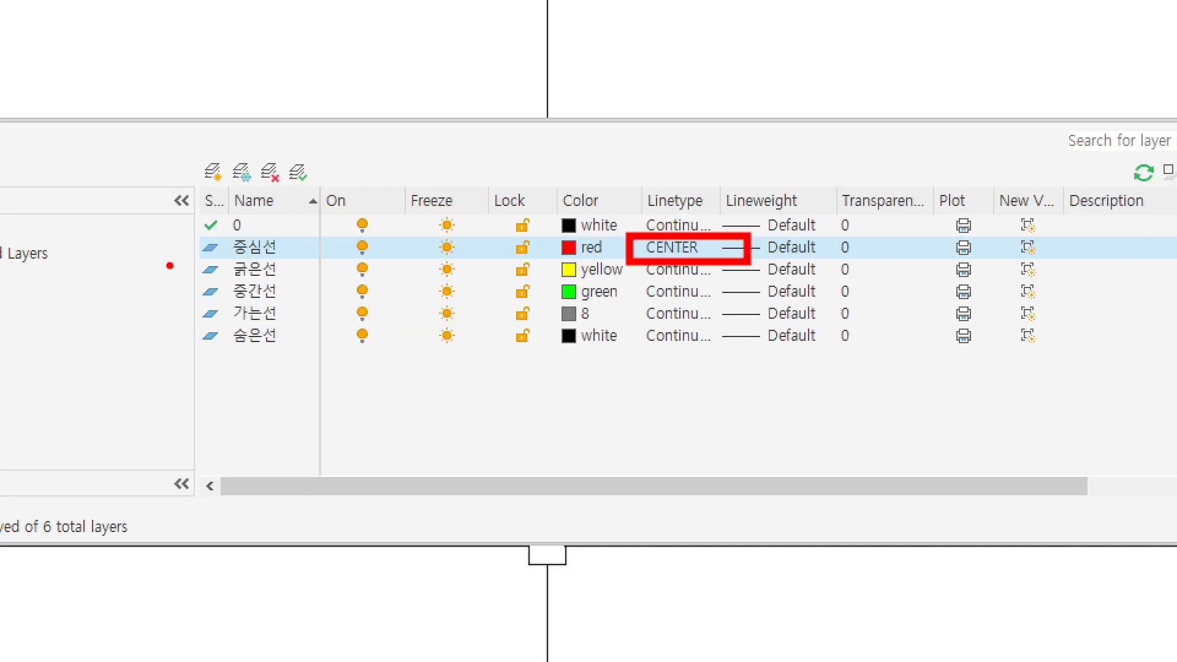
mouse_move(100, 250)
left_mouse_down()
mouse_move(172, 252)
mouse_move(155, 266)
left_mouse_up()
mouse_move(623, 252)
left_mouse_down()
mouse_move(662, 251)
mouse_move(545, 265)
mouse_move(613, 252)
left_mouse_up()
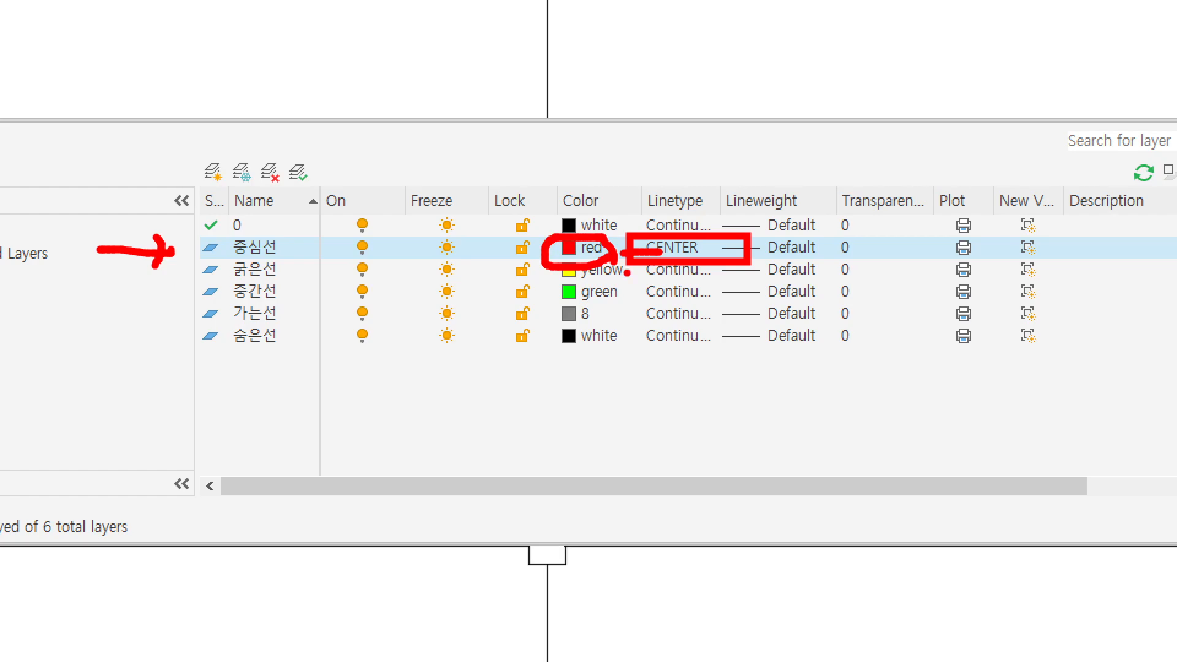
key("Escape")
key("ctrl+2")
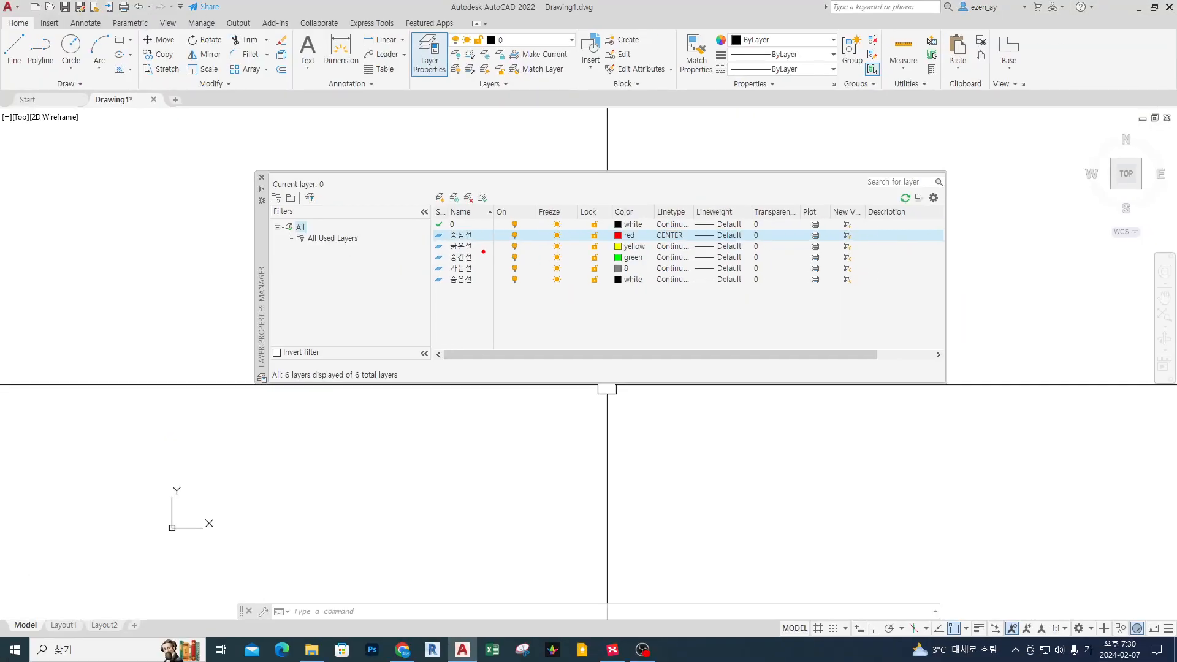
scroll(483, 254, "up", 1)
mouse_move(474, 238)
left_mouse_down()
mouse_move(494, 231)
mouse_move(507, 251)
mouse_move(498, 285)
mouse_move(508, 276)
left_mouse_up()
mouse_move(511, 224)
left_mouse_down()
mouse_move(545, 273)
mouse_move(535, 294)
left_mouse_up()
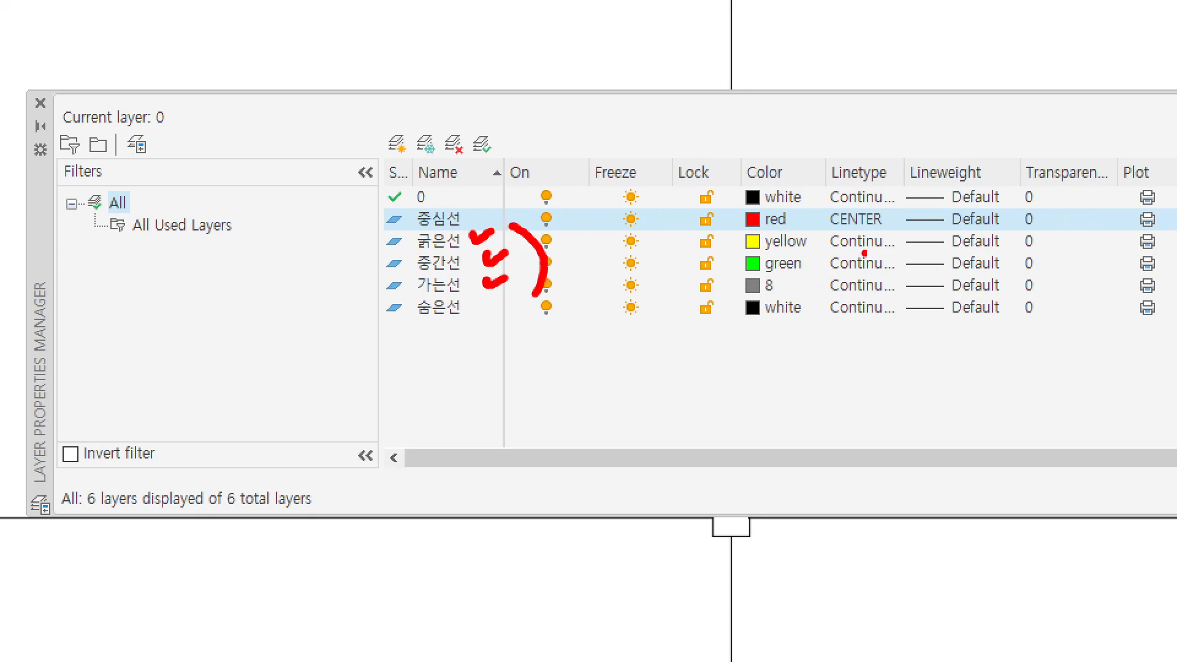
left_click_drag(822, 225, 918, 299, "ctrl")
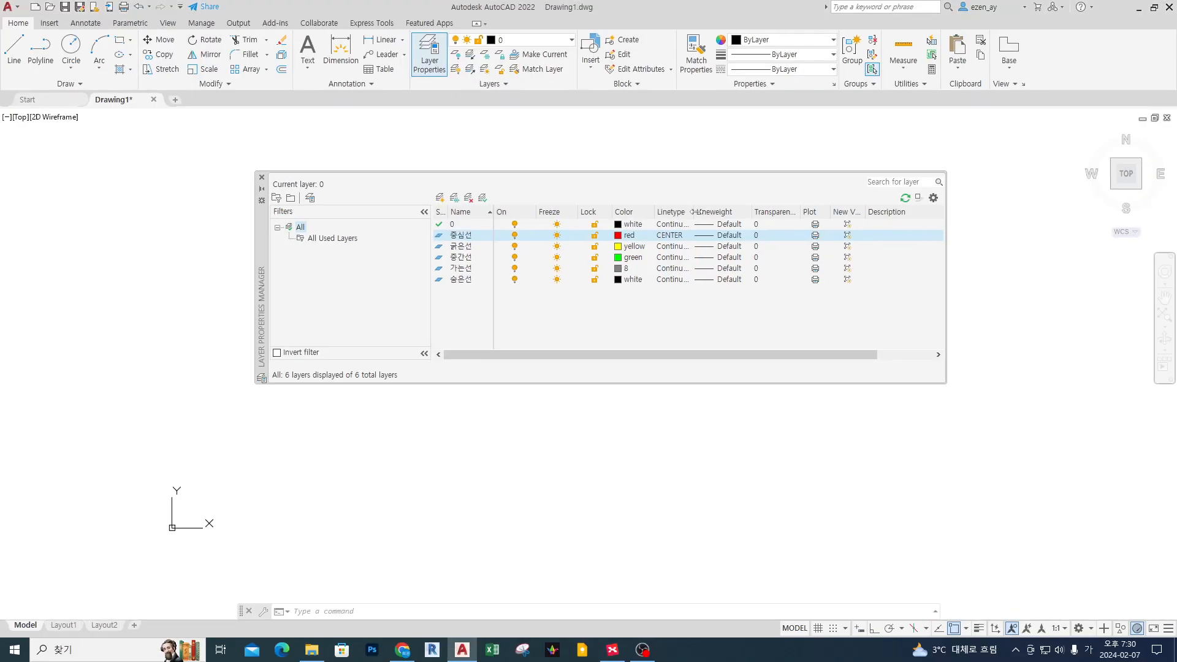
- Widen the Linetype column in the layer list to fit the full linetype names
left_click_drag(698, 213, 722, 212)
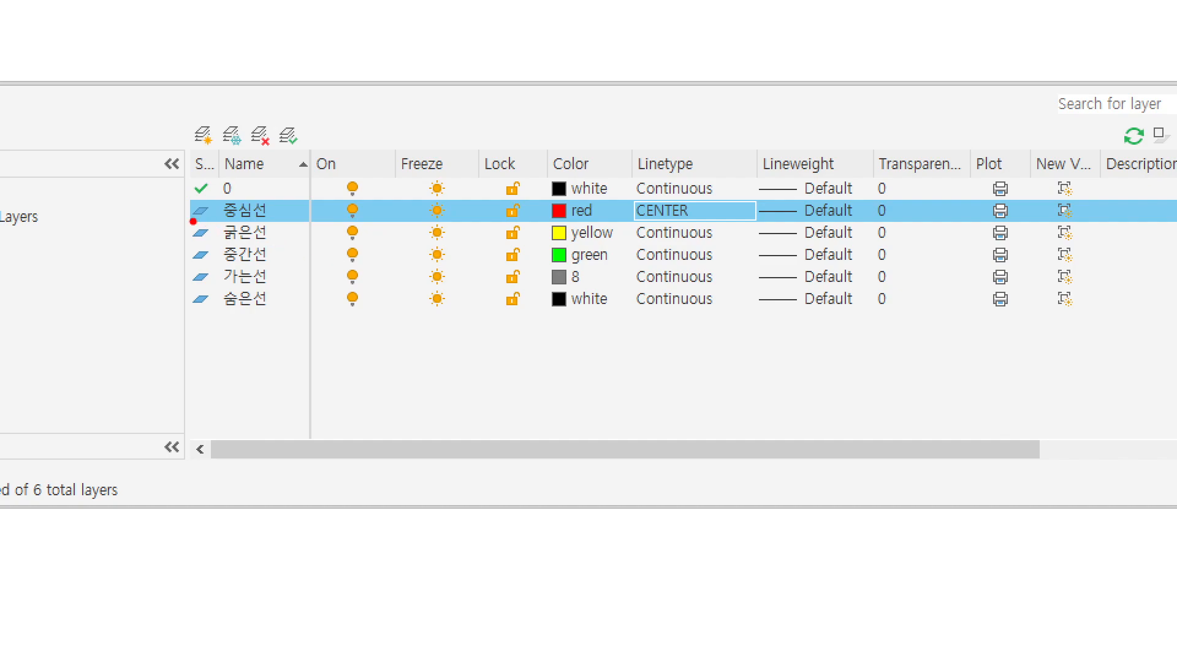
mouse_move(193, 221)
left_mouse_down("ctrl")
mouse_move(599, 274)
mouse_move(749, 270)
mouse_move(748, 282)
left_mouse_up("ctrl")
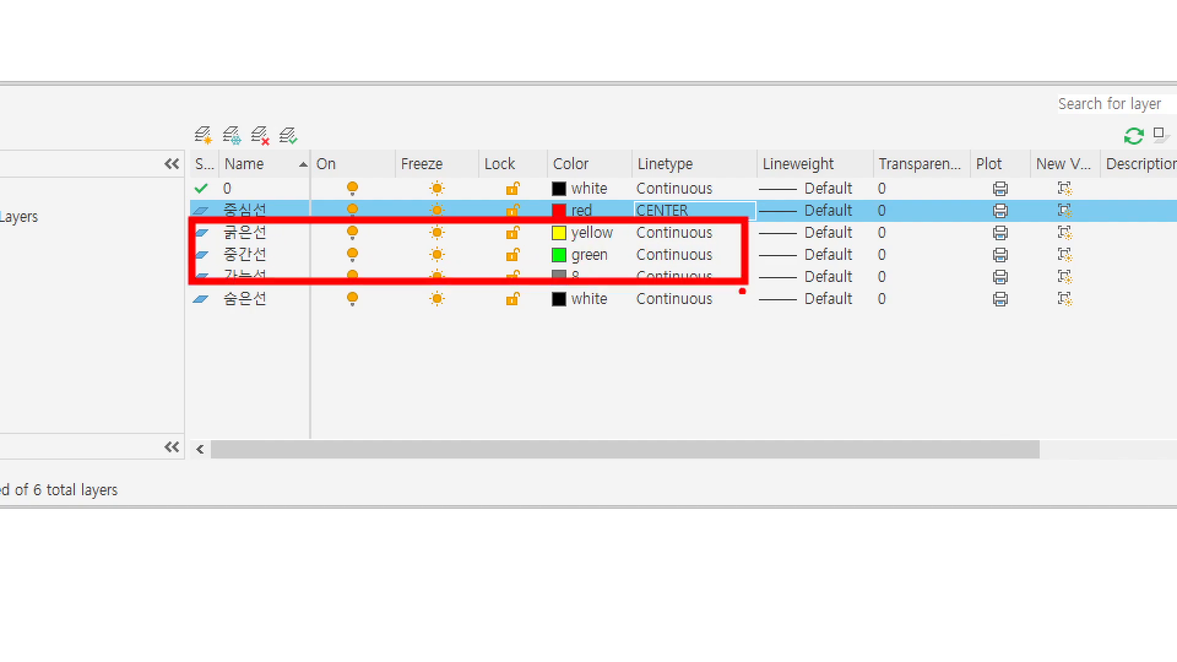
left_click_drag(698, 321, 714, 334)
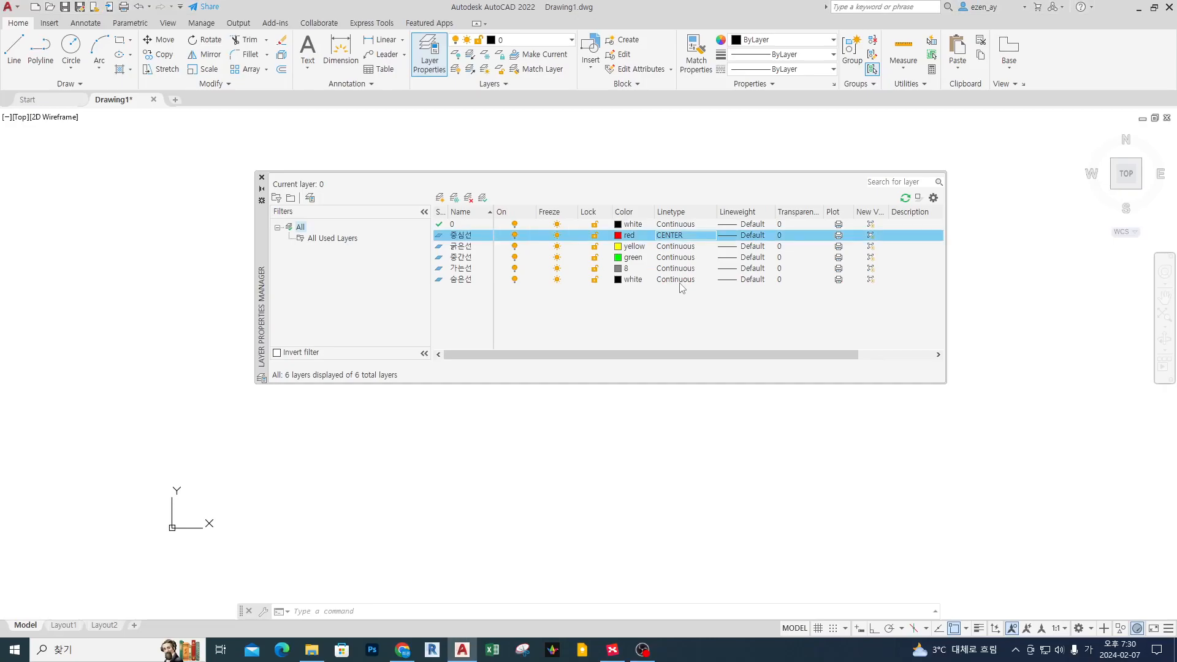
- Open the list of loadable linetypes for the 숨은선 layer
left_click(687, 301)
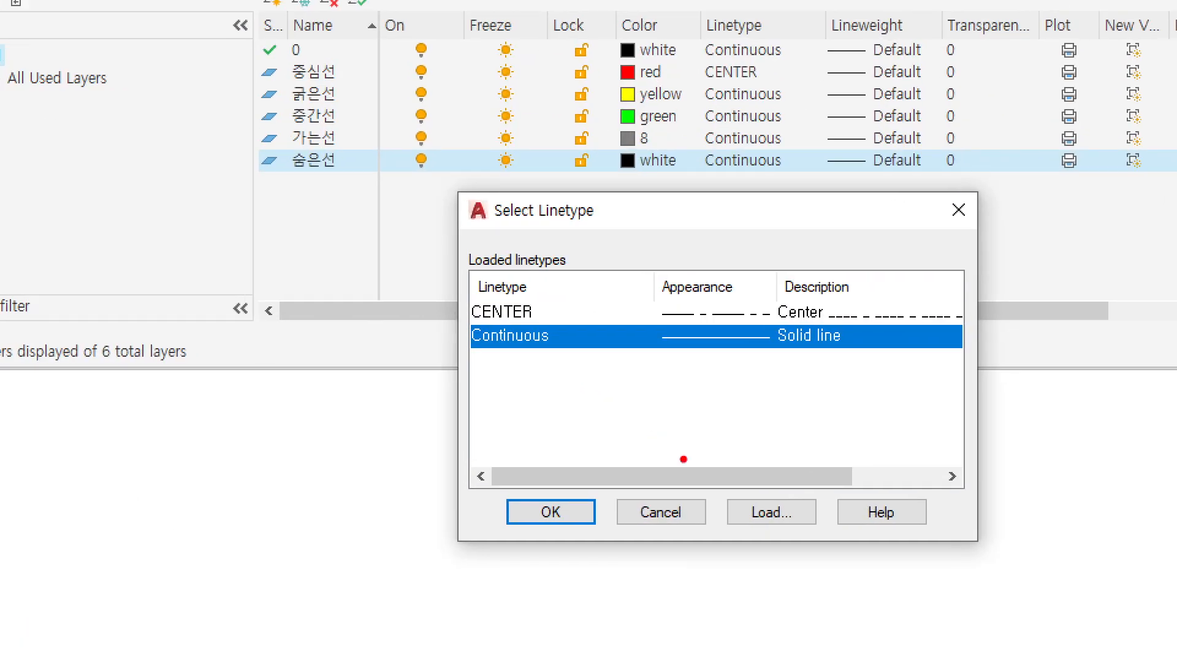
left_click_drag(695, 472, 711, 468)
left_click_drag(785, 546, 816, 539)
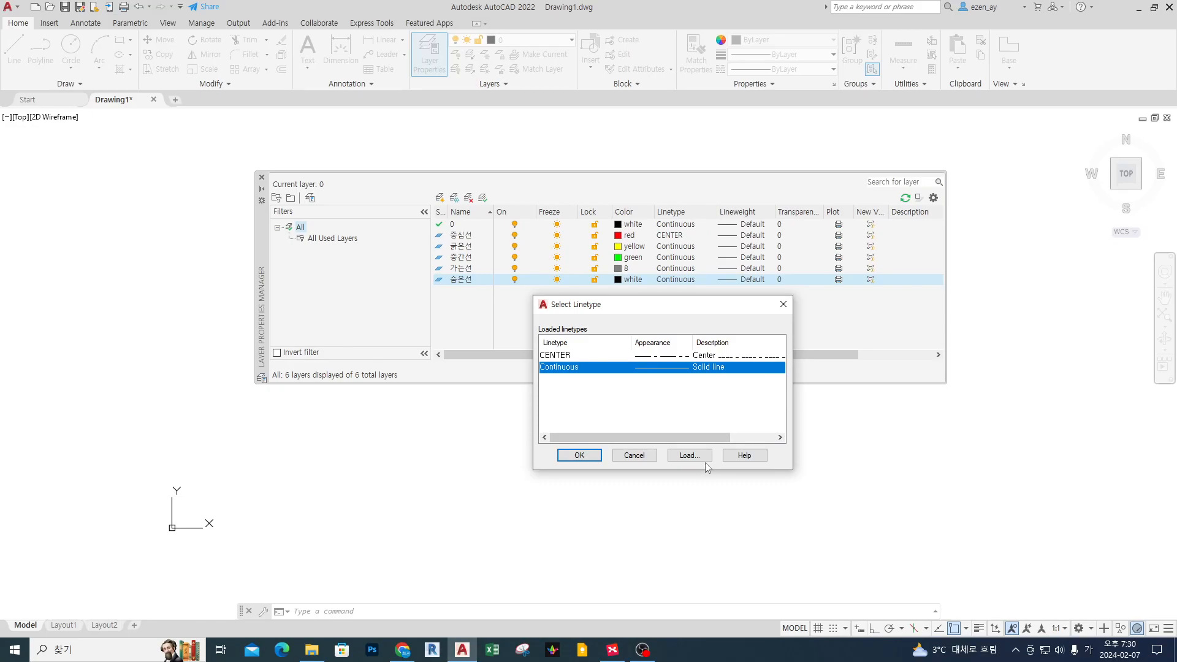
left_click(771, 512)
left_click(614, 457)
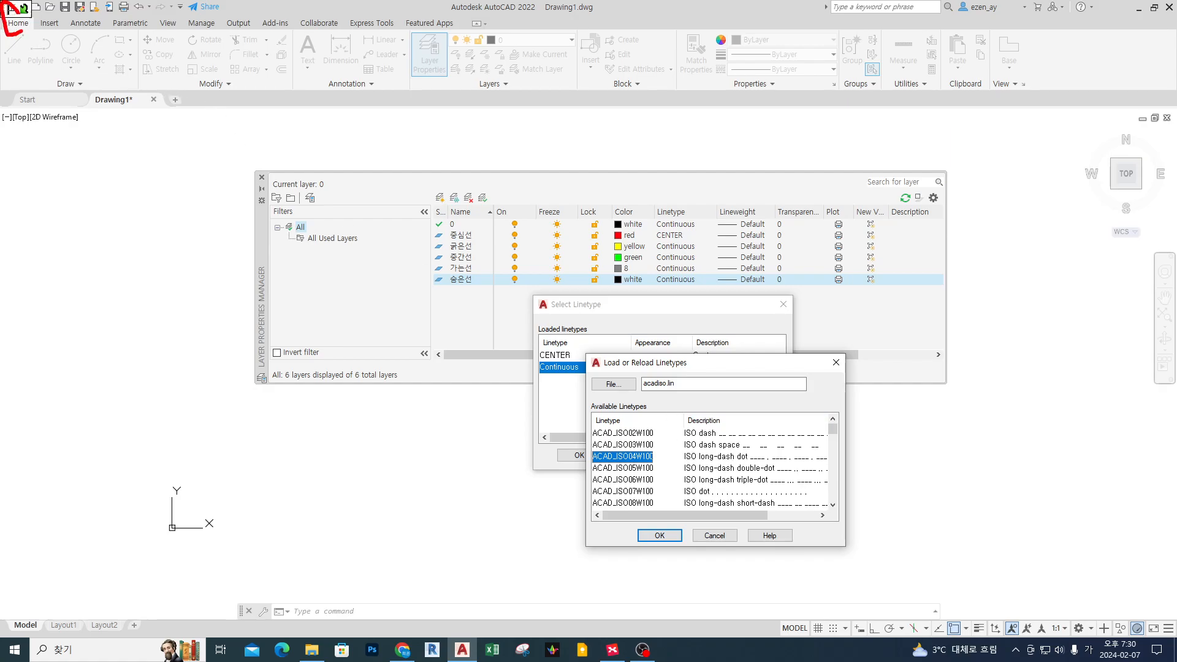
- Compare the HIDDEN and DASHED linetype variants among the available linetypes
left_click(625, 480)
key("h")
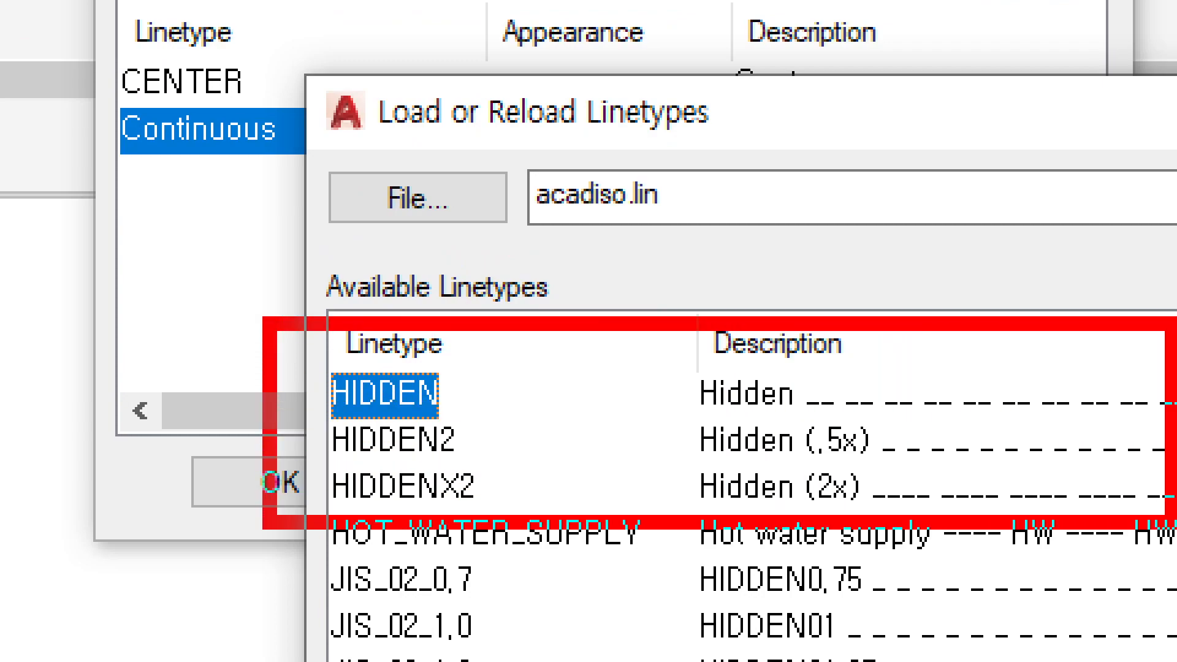
mouse_move(57, 420)
left_mouse_down()
mouse_move(204, 423)
mouse_move(202, 445)
mouse_move(180, 452)
left_mouse_up()
left_click_drag(161, 307, 205, 310)
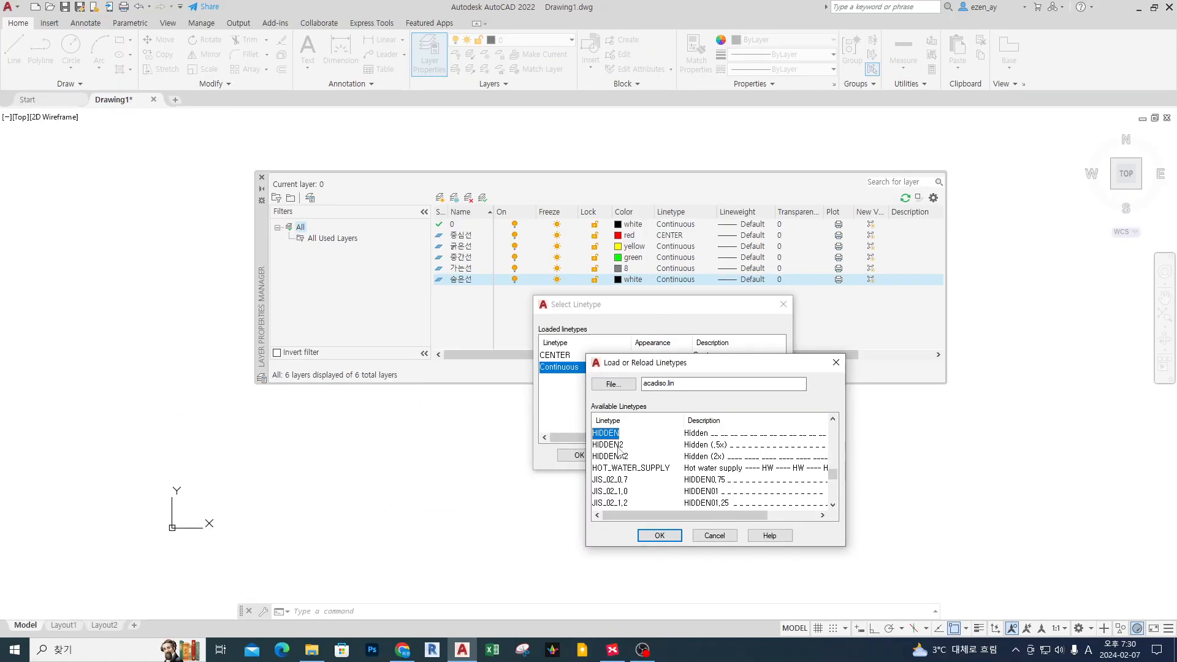
left_click(423, 443)
key("d")
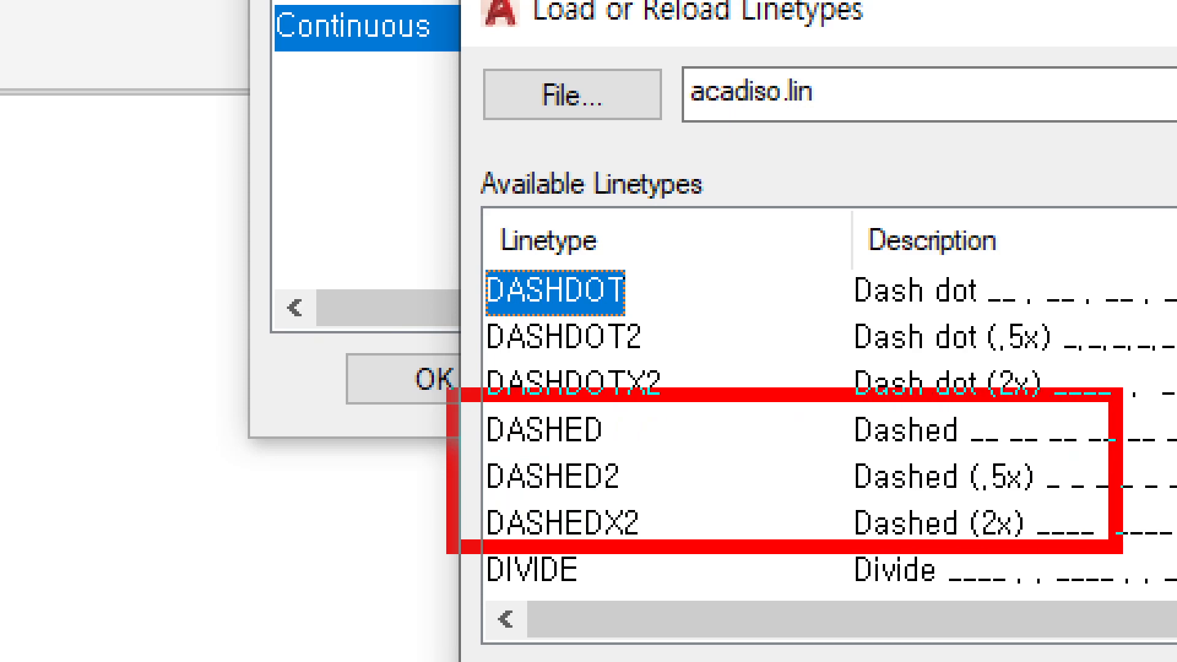
mouse_move(651, 413)
left_mouse_down()
mouse_move(690, 537)
mouse_move(674, 544)
mouse_move(685, 542)
mouse_move(699, 428)
mouse_move(679, 407)
left_mouse_up()
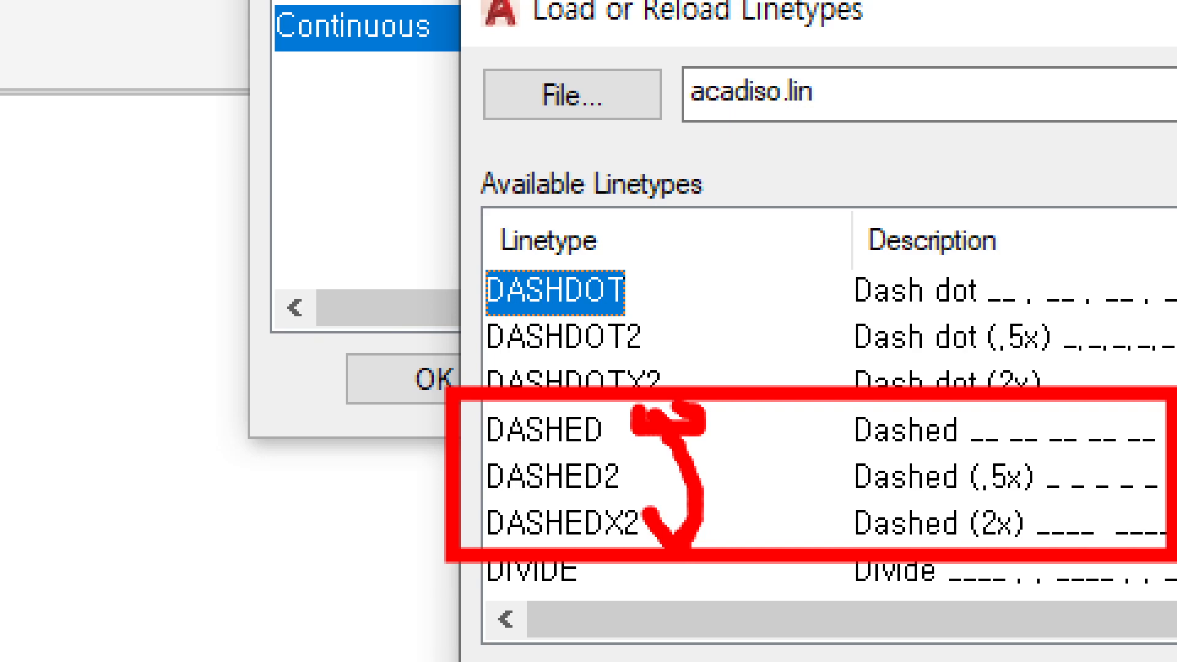
left_click_drag(466, 494, 688, 496)
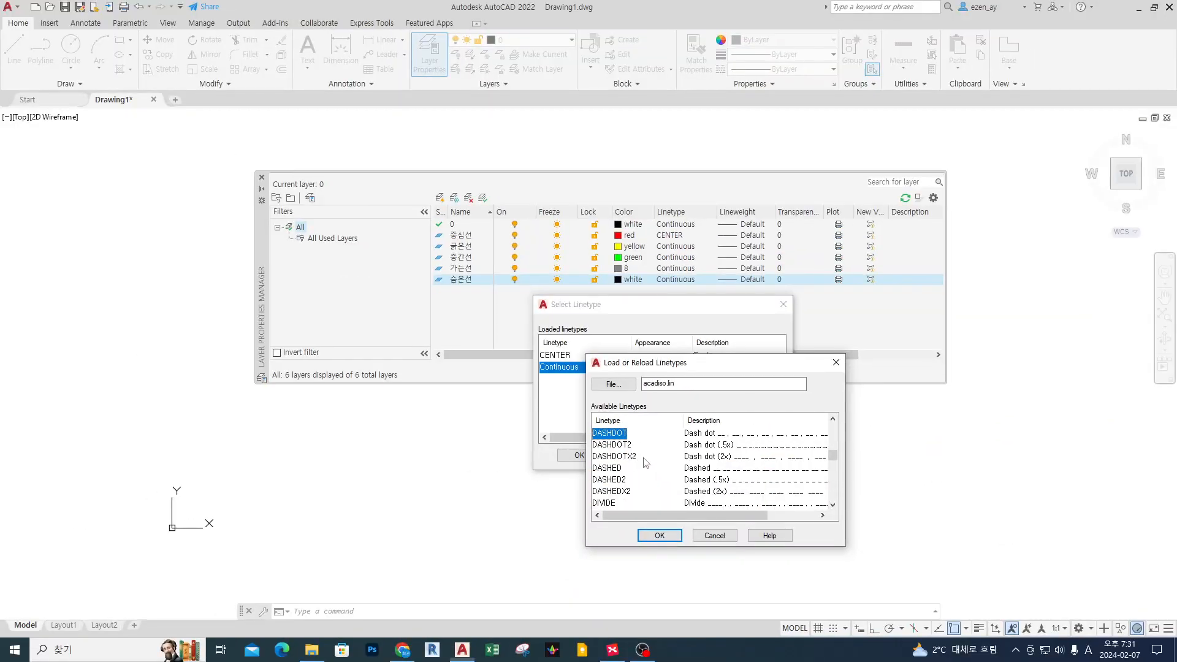
key("h")
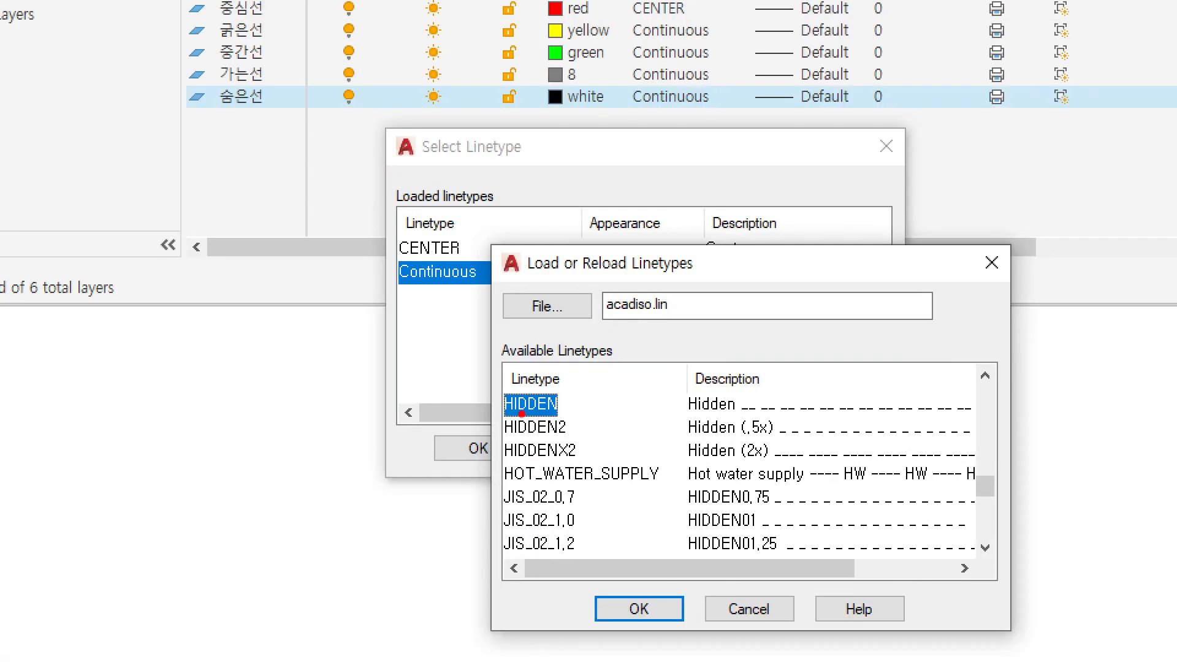
mouse_move(491, 381)
left_mouse_down()
mouse_move(473, 464)
mouse_move(741, 461)
left_mouse_up()
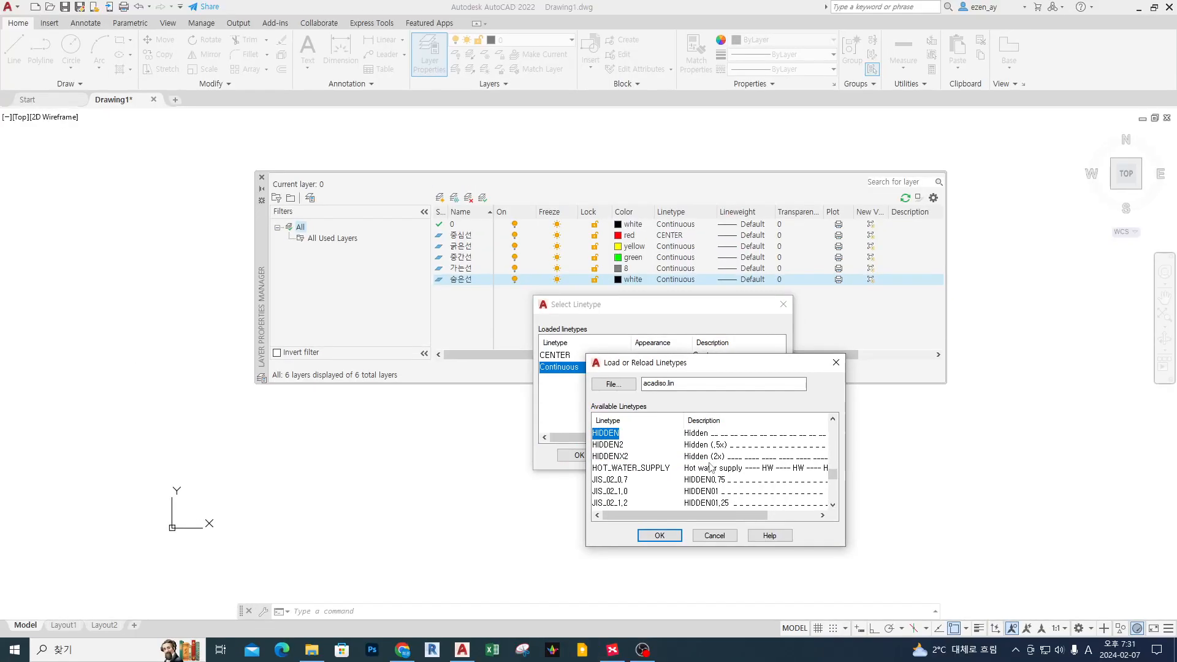
key("Down")
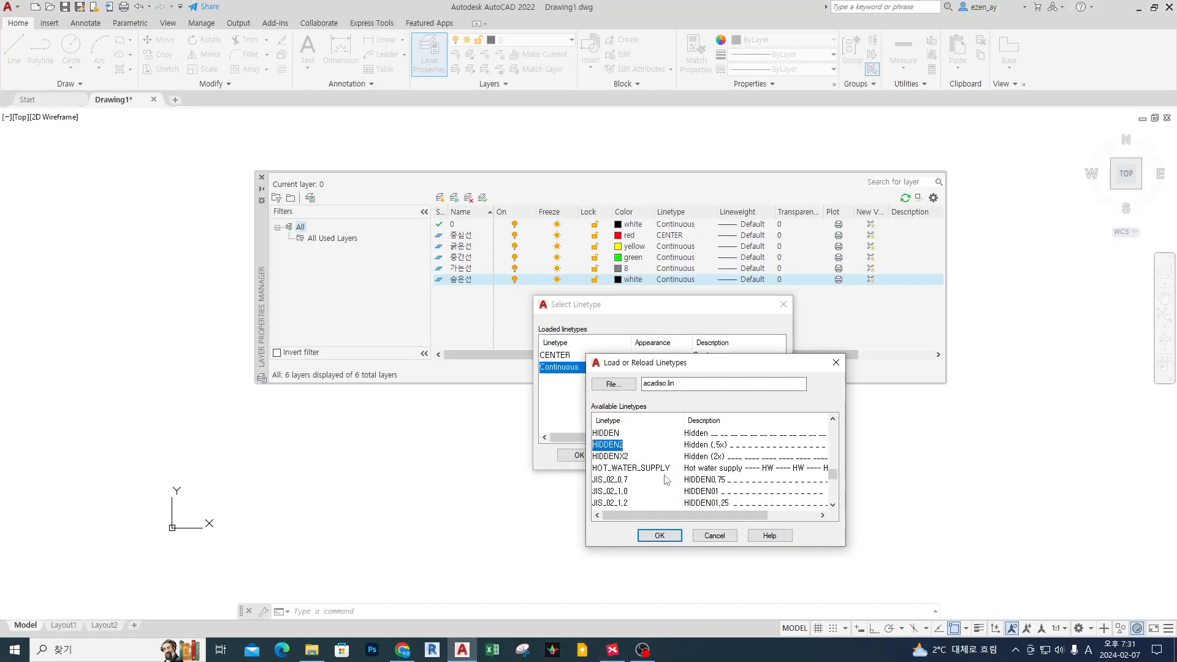
- Load the DASHED linetype from acadiso.lin and assign it to the 숨은선 layer
key("d")
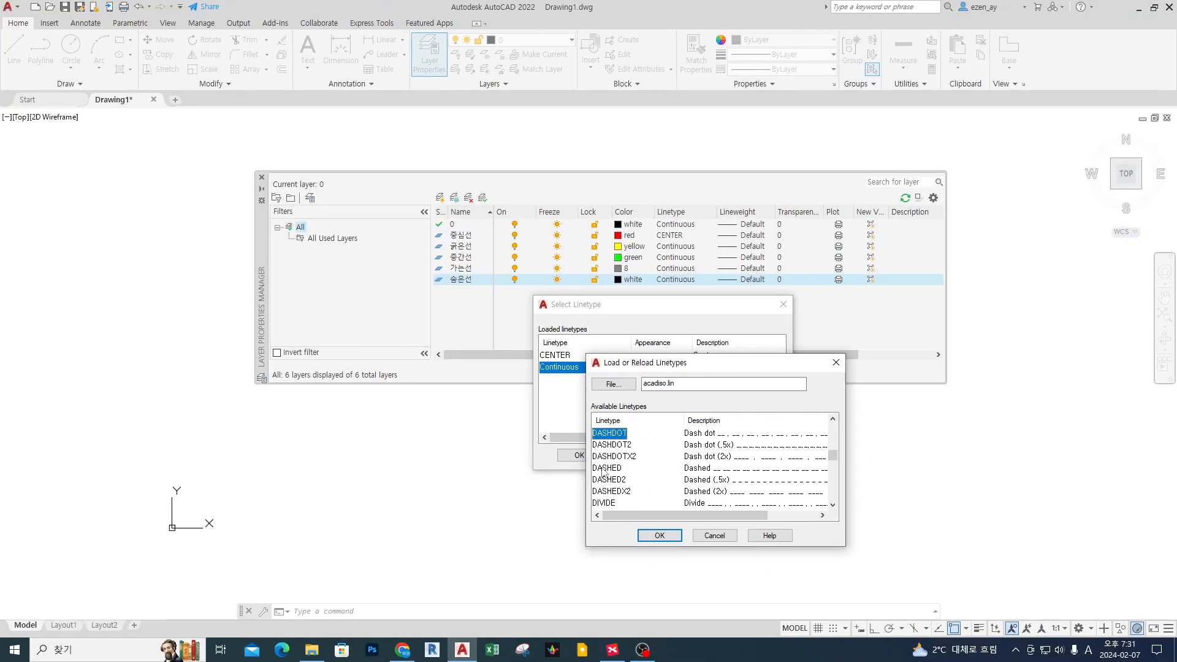
left_click(620, 471)
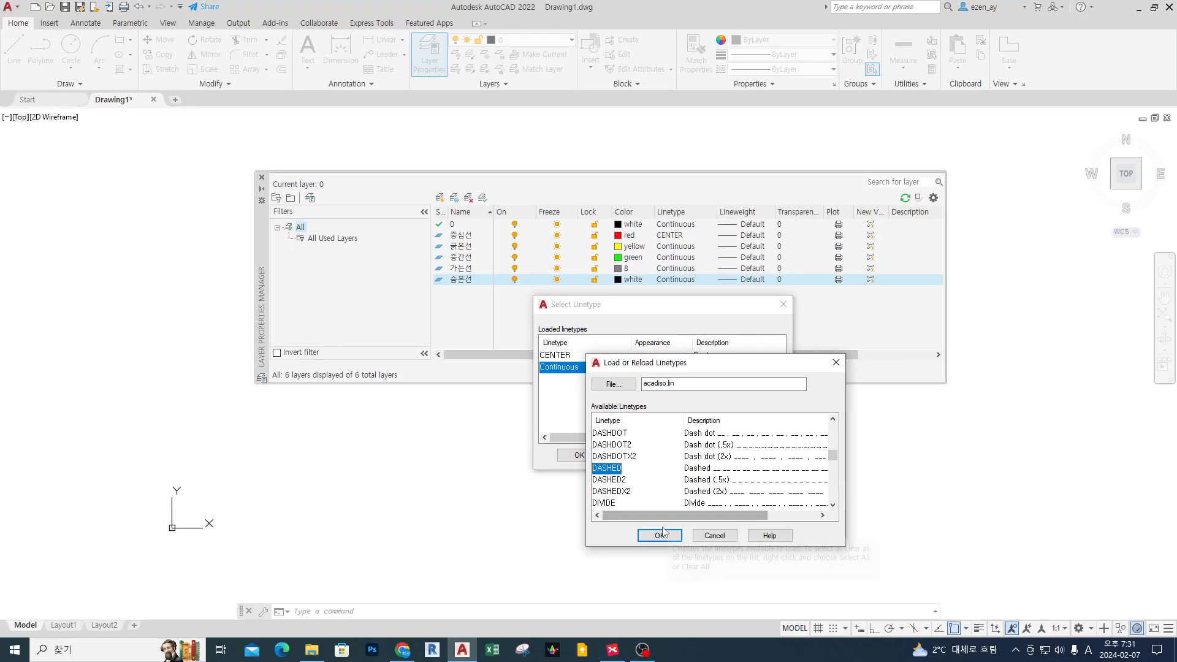
left_click(779, 653)
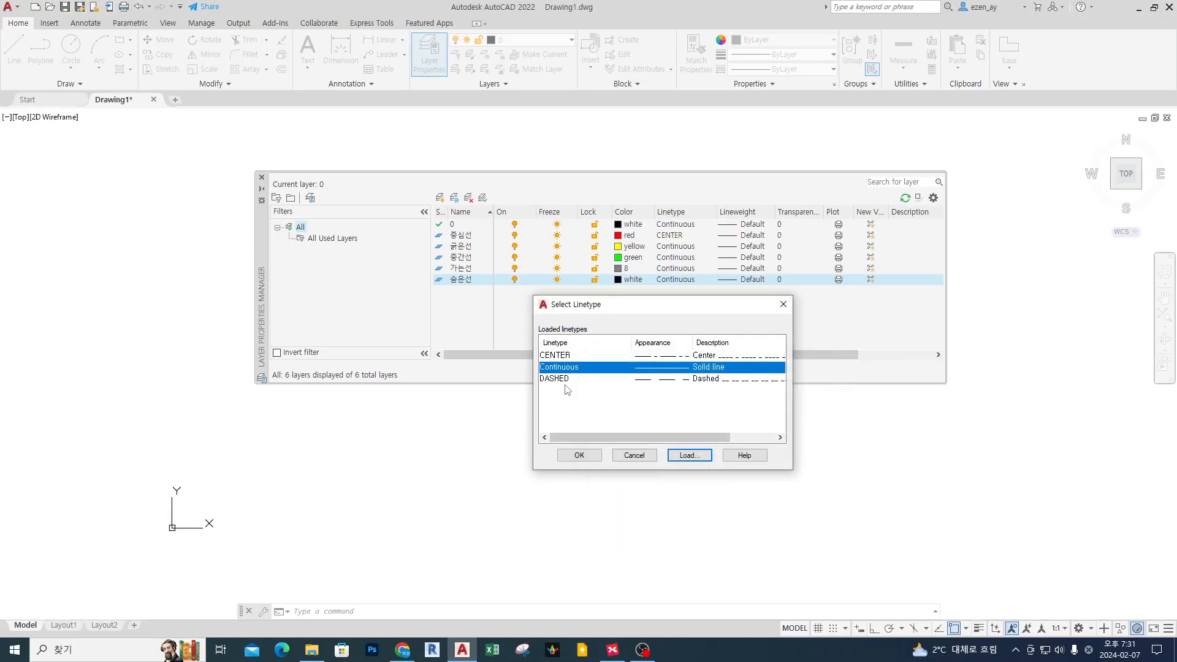
left_click(558, 379)
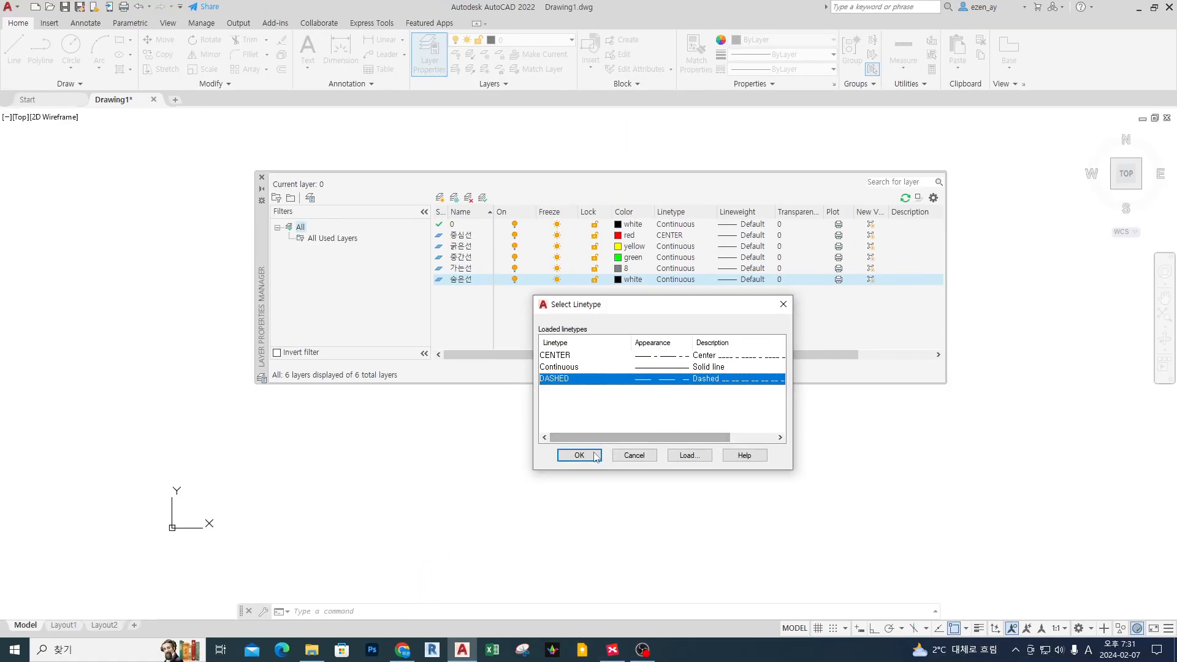
left_click(579, 456)
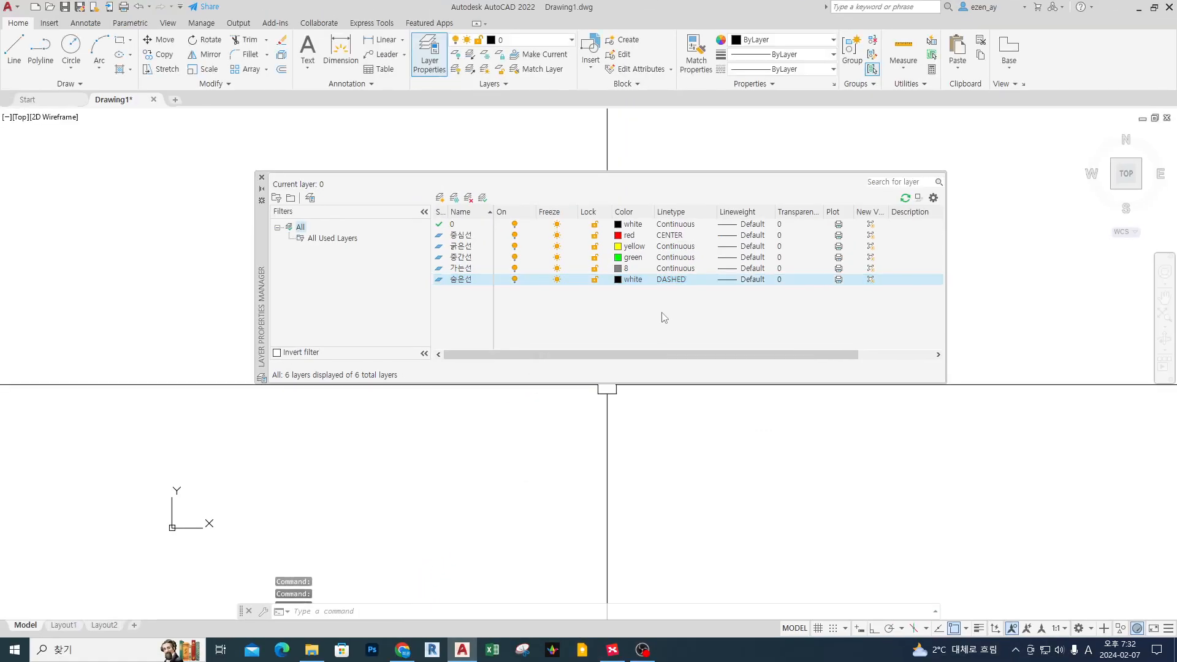
- Widen the Status column in the layer list and make the 중심선 layer current
left_click(622, 235)
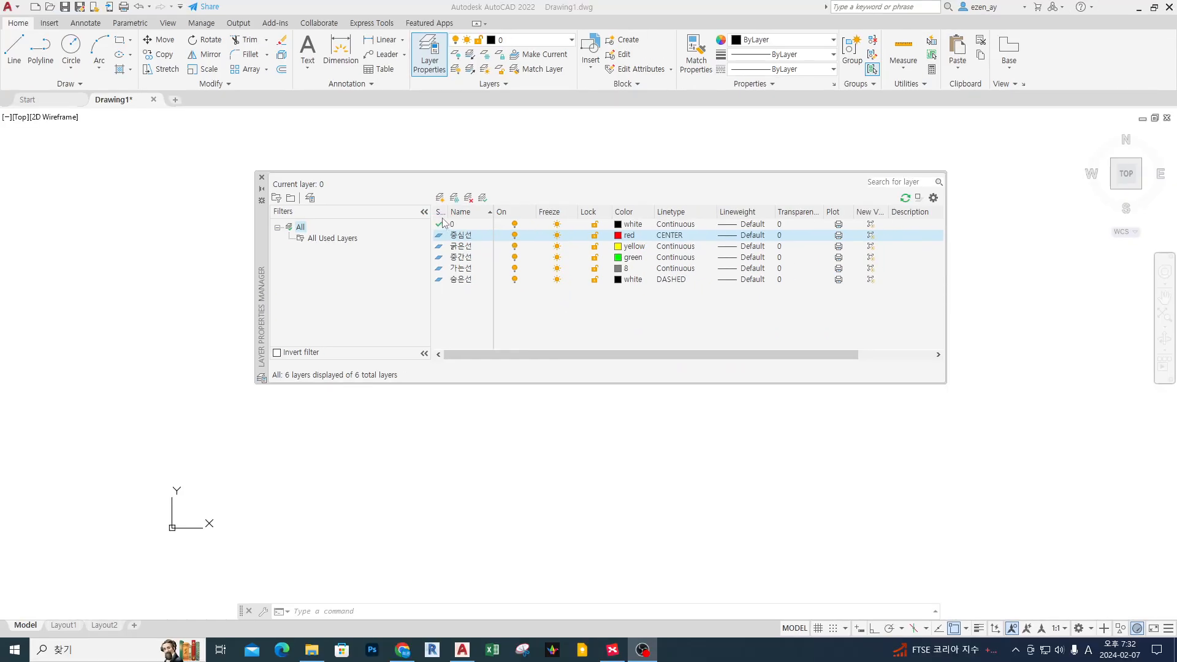
left_click_drag(447, 212, 471, 213)
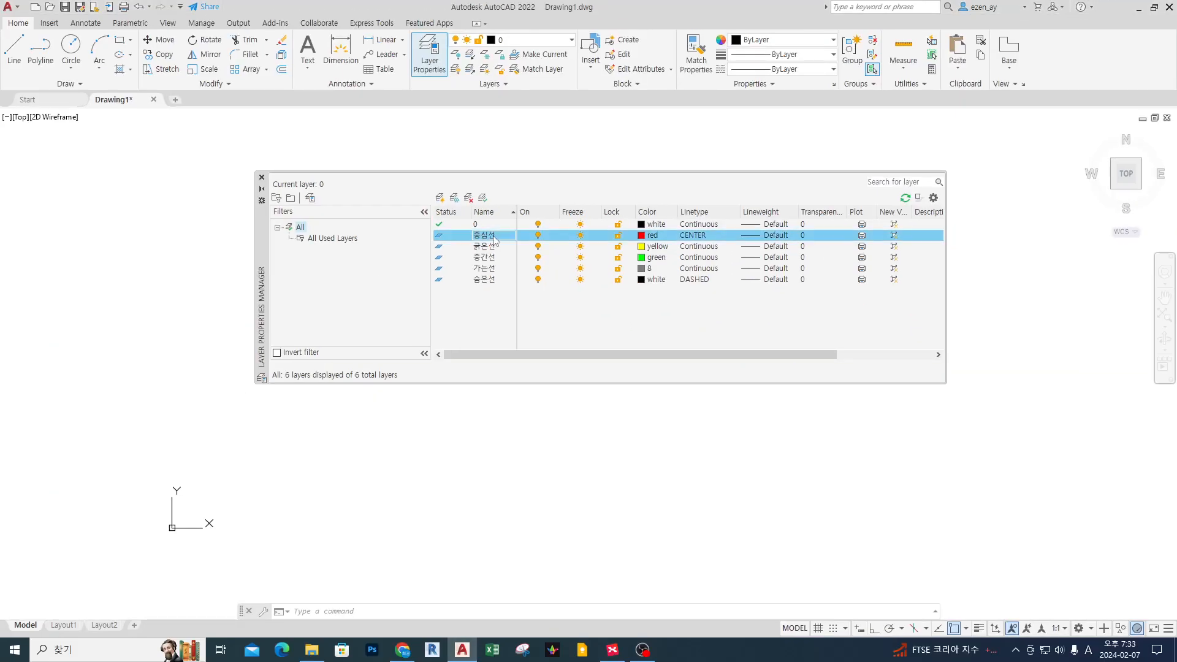
left_click(484, 198)
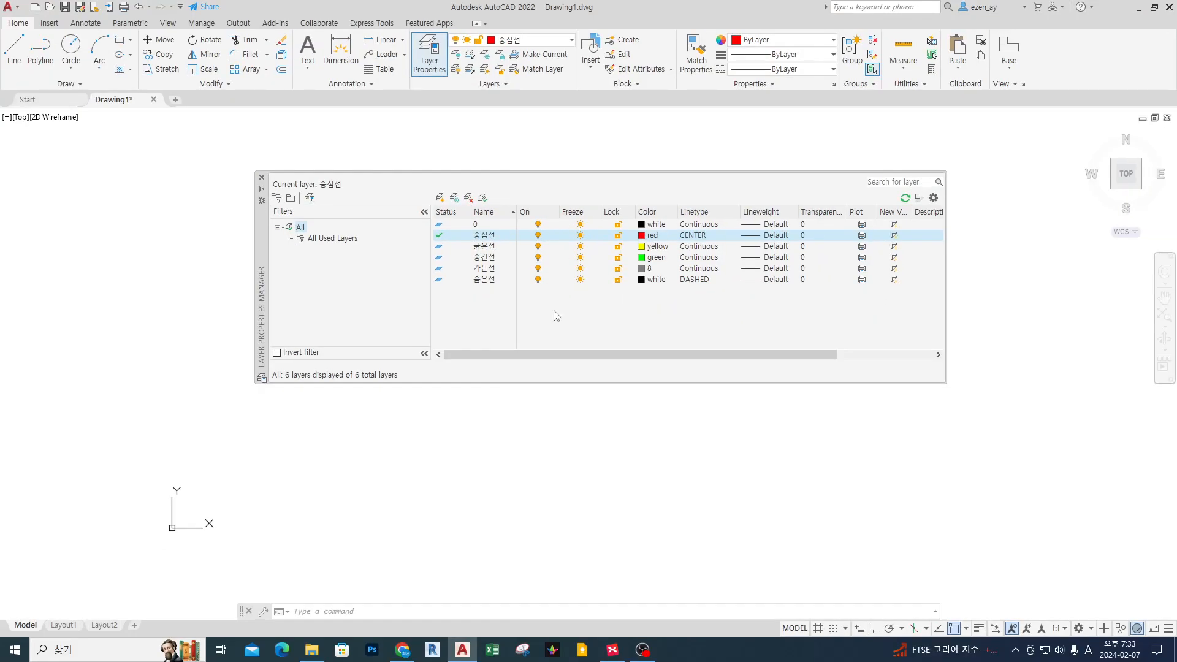
- Make the 굵은선 layer current and close the layer manager
left_click(482, 248)
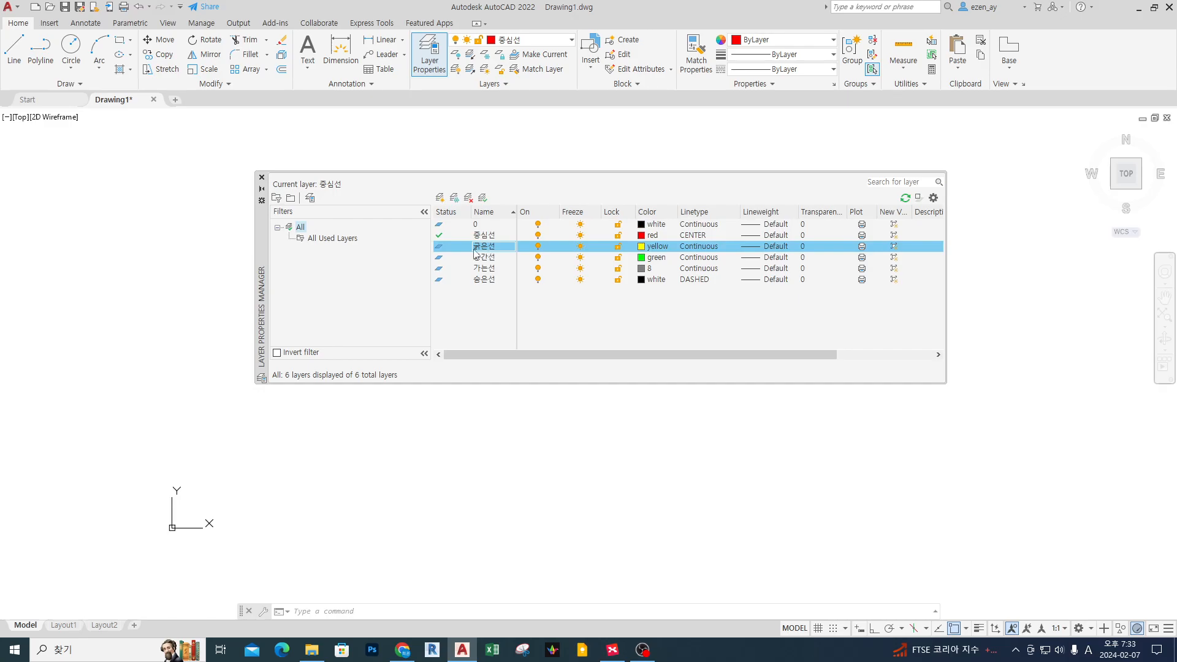
double_click(478, 250)
left_click(261, 178)
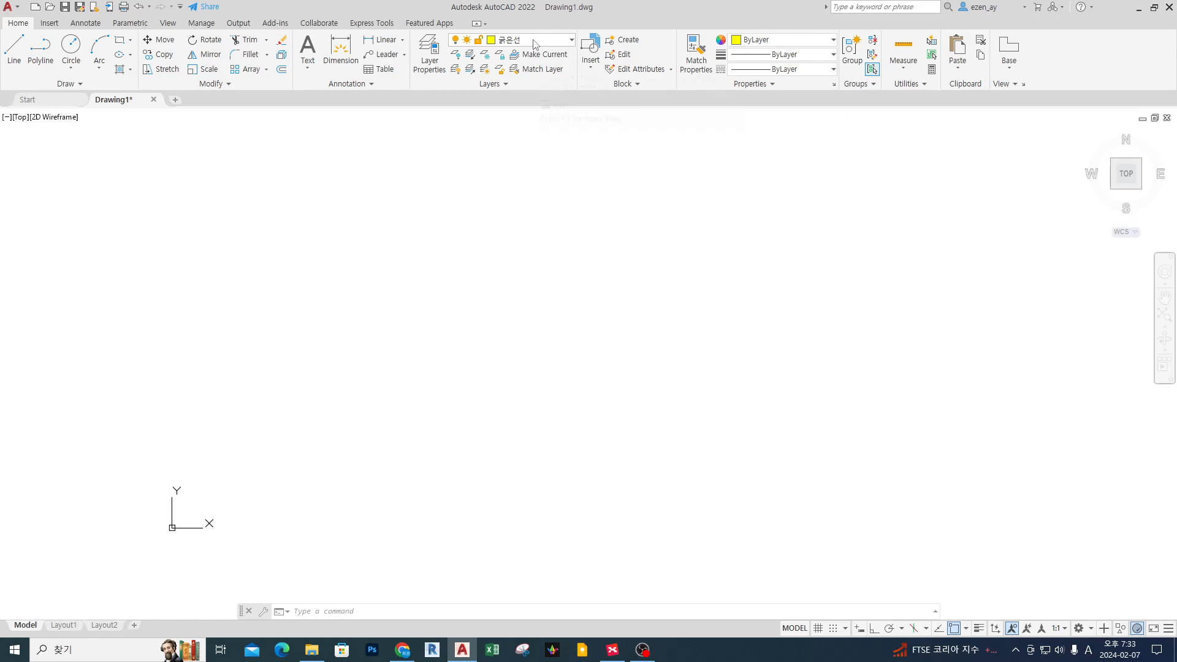
middle_click_drag(239, 464, 351, 435)
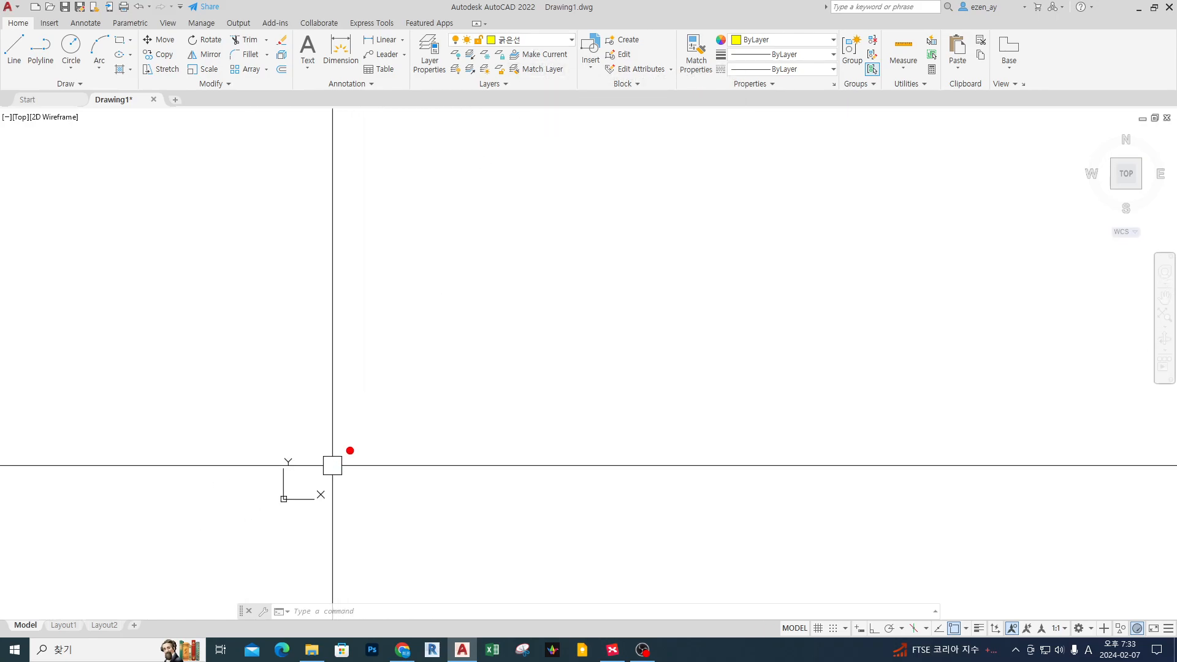
left_click_drag(349, 460, 351, 209)
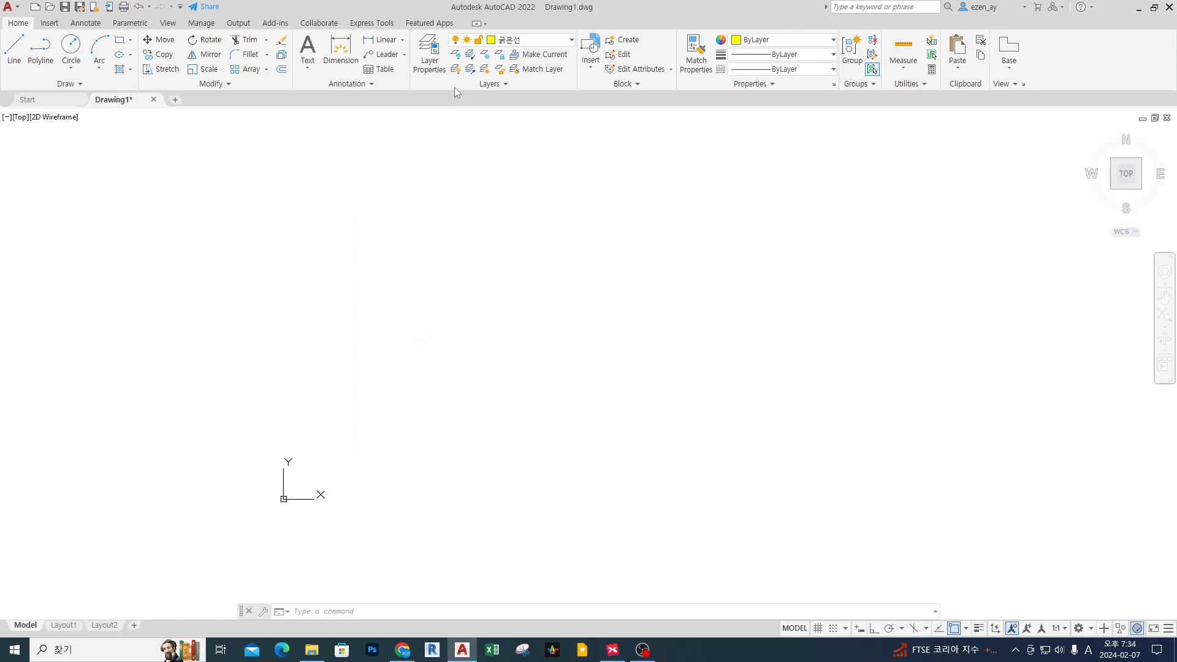
left_click(429, 55)
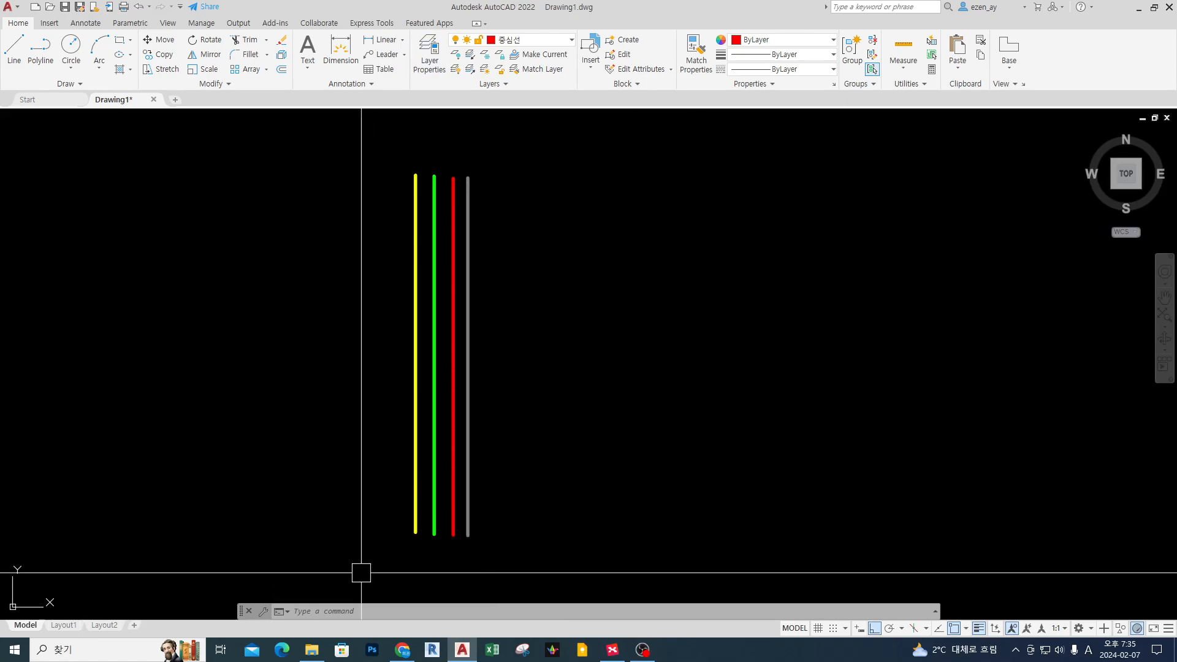
left_click_drag(359, 553, 491, 555)
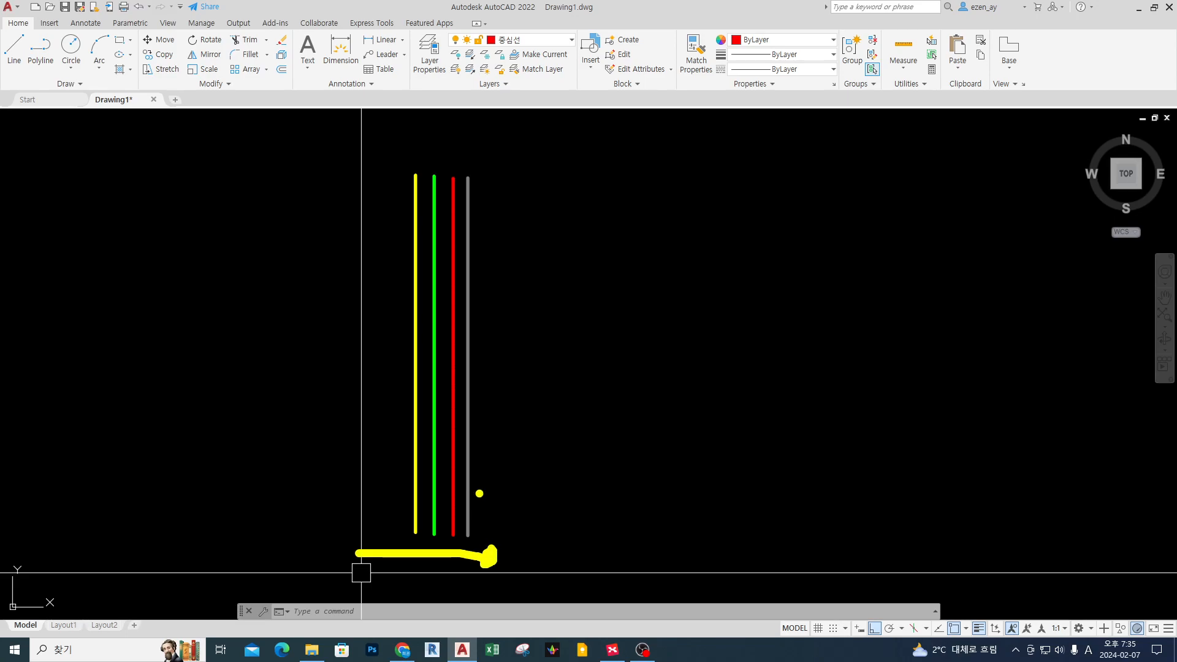
key("Escape")
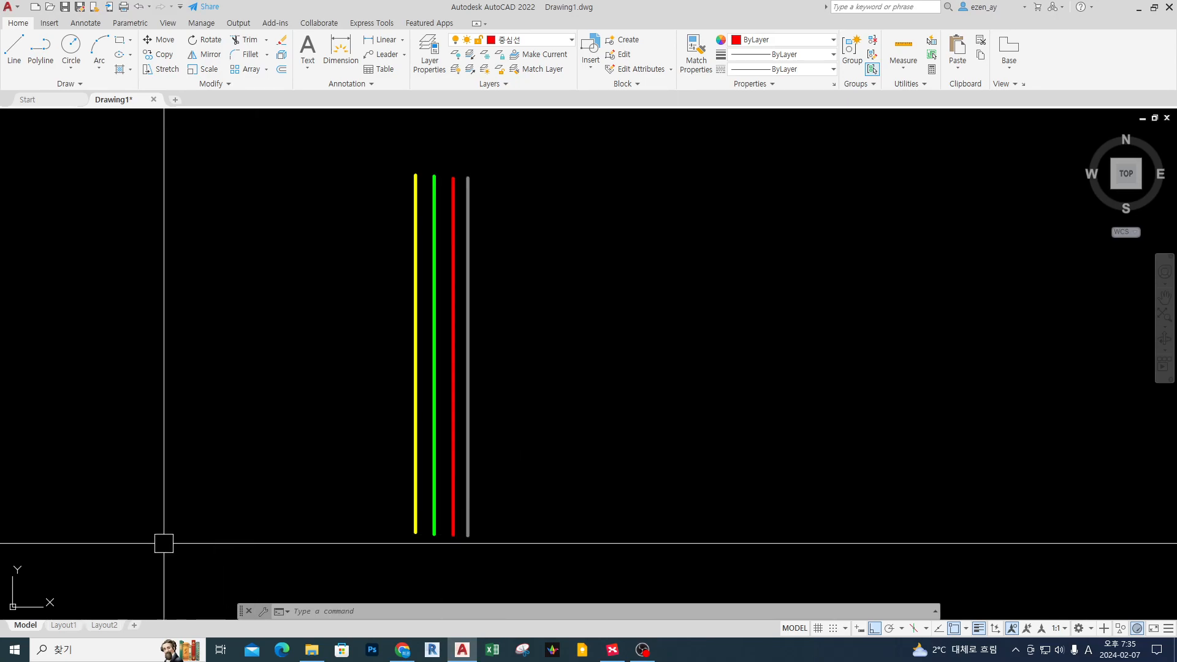
left_click_drag(417, 162, 417, 165)
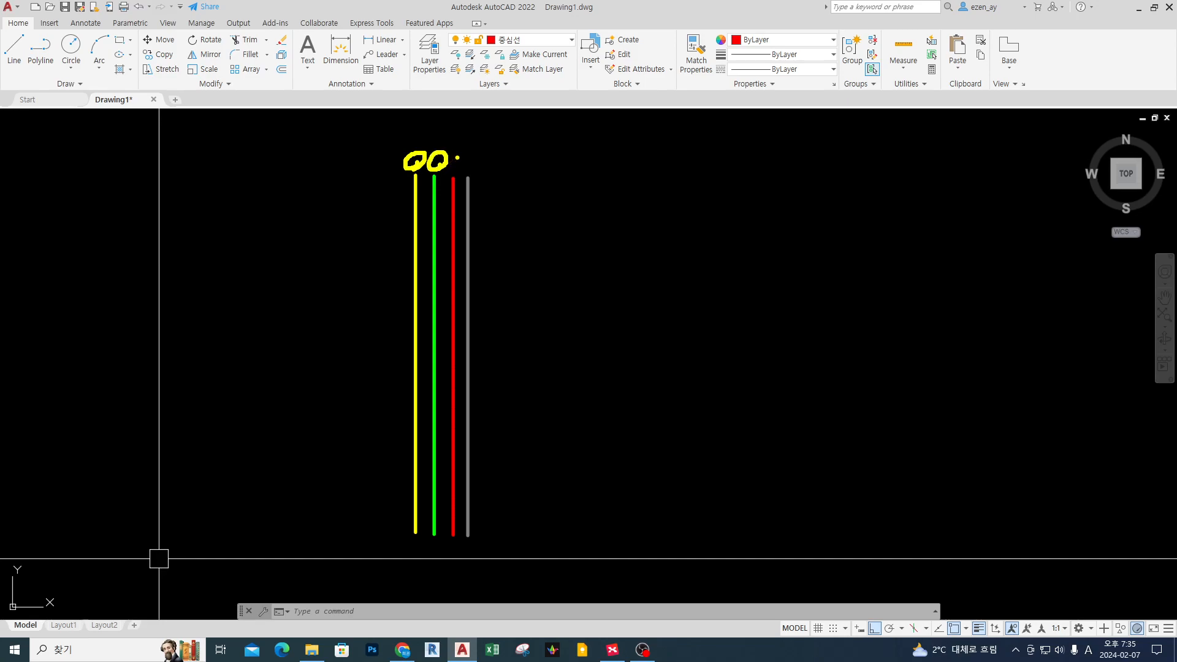
left_click_drag(472, 163, 470, 161)
key("Escape")
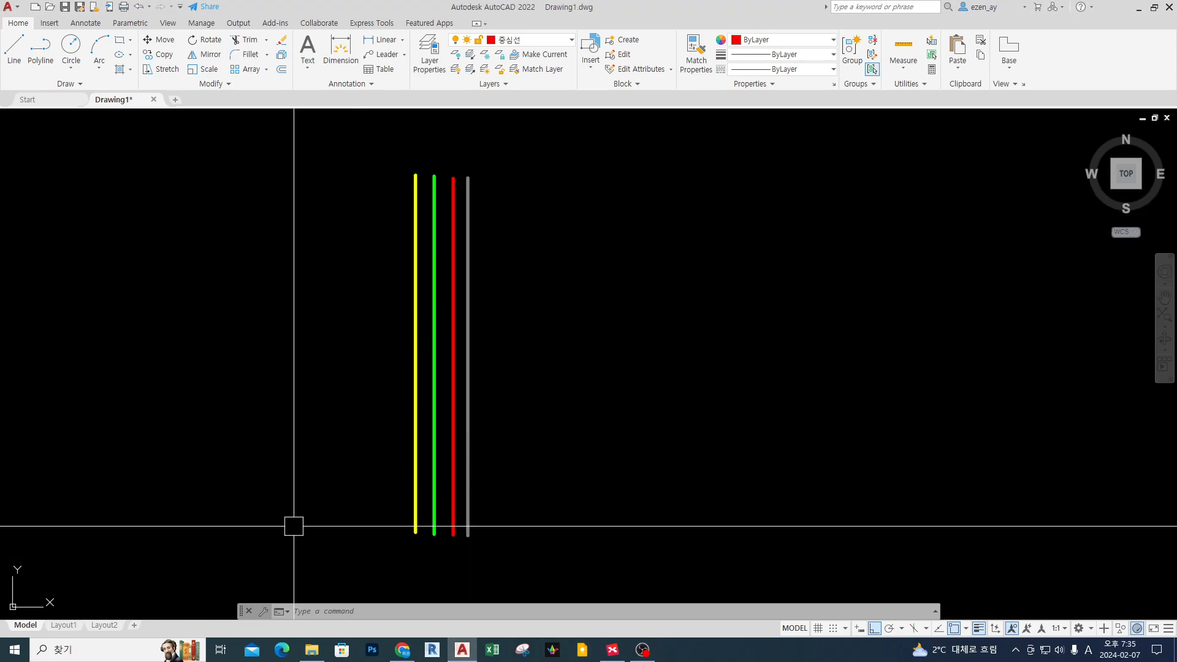
mouse_move(346, 561)
left_mouse_down()
mouse_move(552, 190)
mouse_move(552, 148)
left_mouse_up()
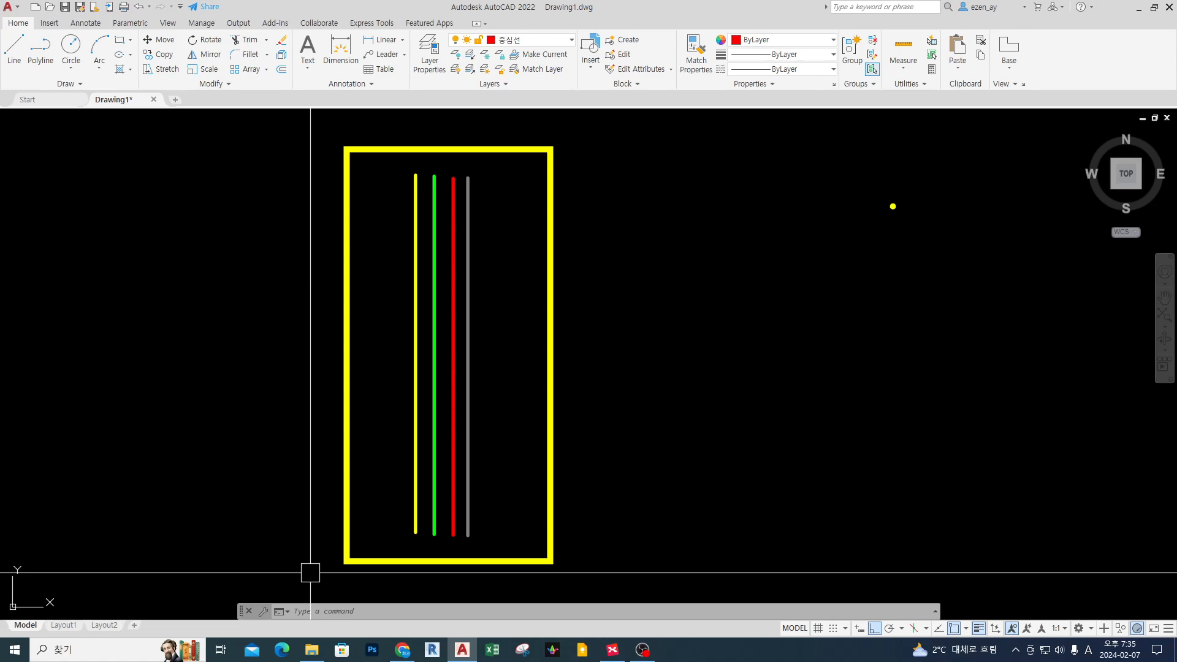
key("Escape")
middle_click_drag(855, 325, 595, 311)
key("ctrl+2")
mouse_move(333, 271)
left_mouse_down("shift")
mouse_move(787, 271)
mouse_move(768, 280)
mouse_move(774, 251)
left_mouse_up("shift")
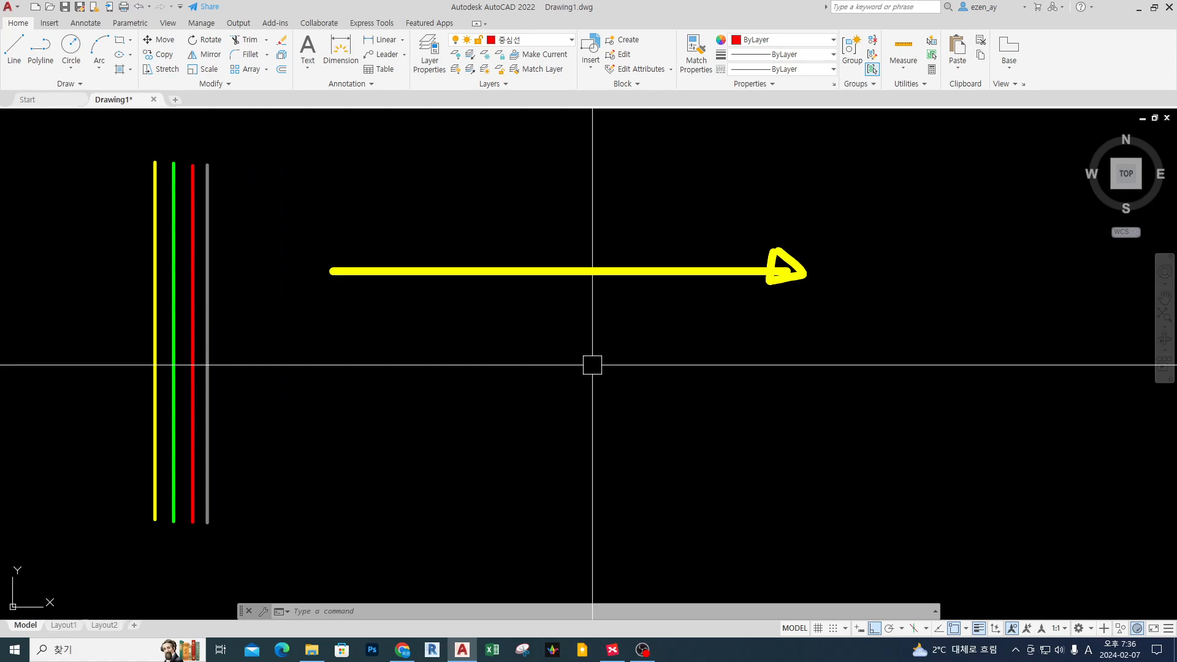
left_click_drag(497, 172, 497, 237)
left_click_drag(473, 225, 501, 232)
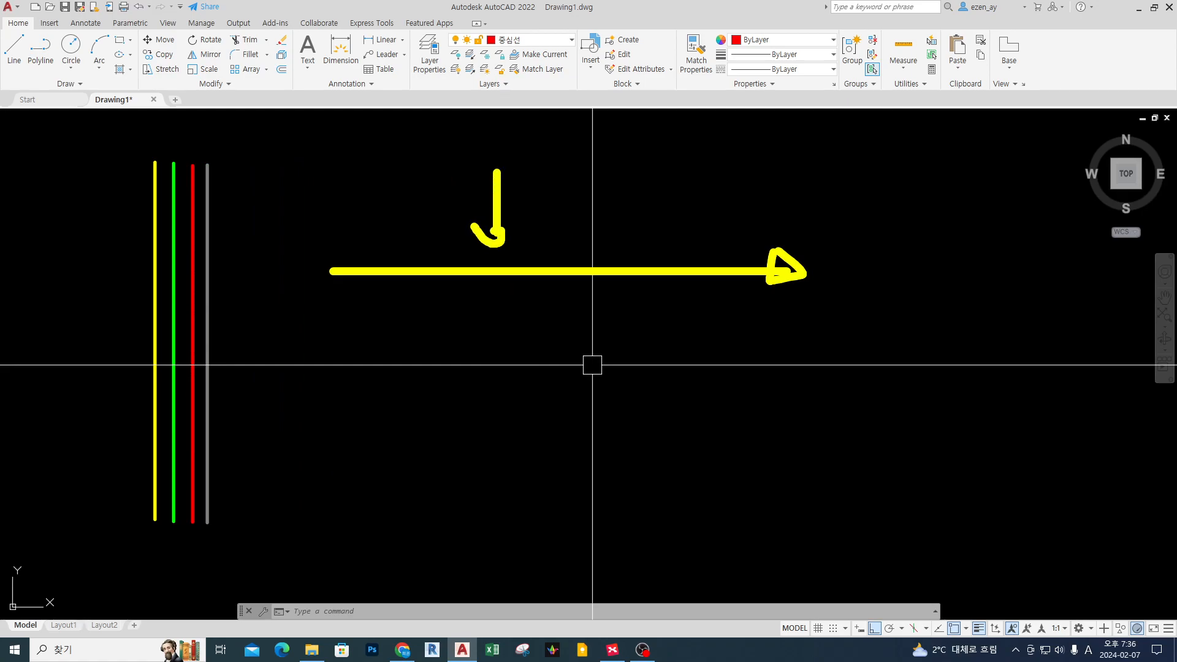
mouse_move(243, 283)
left_mouse_down()
mouse_move(122, 297)
mouse_move(240, 286)
left_mouse_up()
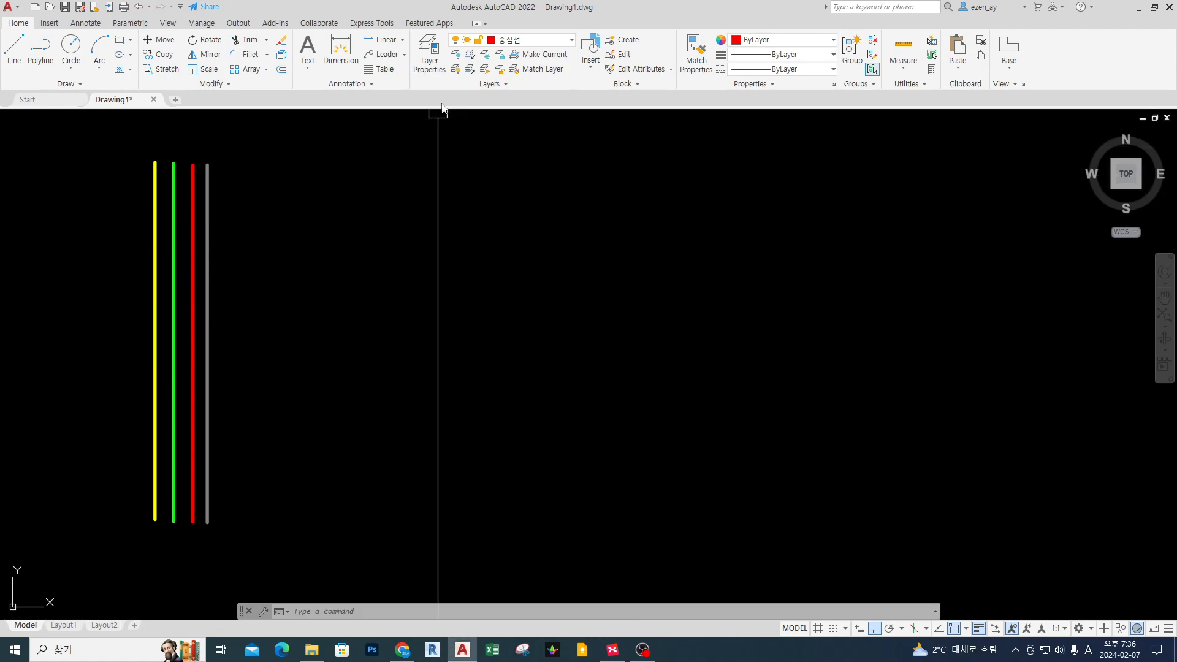
- Examine the standard index colors offered for the 중심선 layer, keeping its color, and close the layer manager
left_click(429, 54)
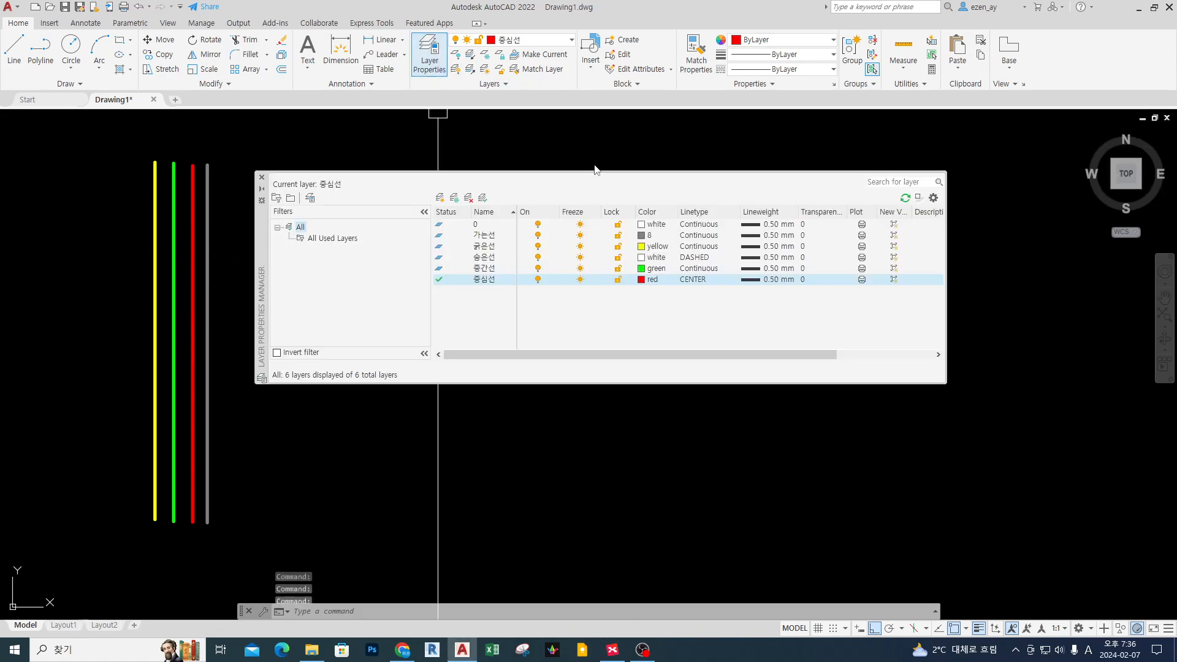
left_click(645, 279)
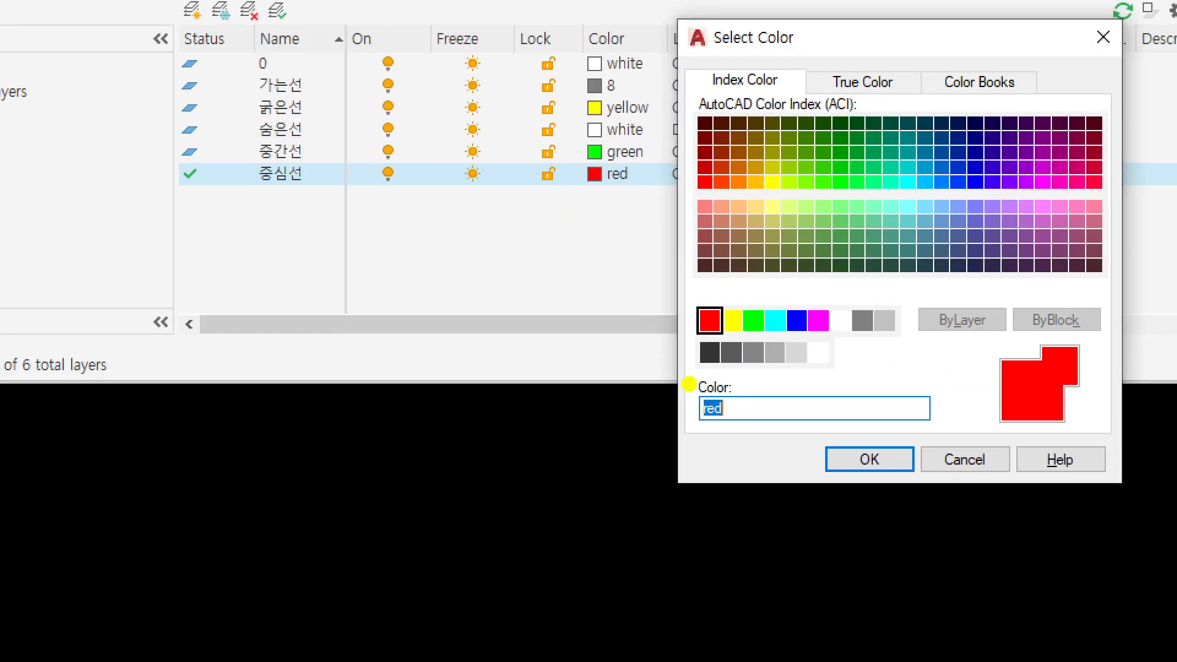
mouse_move(634, 280)
left_mouse_down()
mouse_move(707, 311)
mouse_move(943, 355)
left_mouse_up()
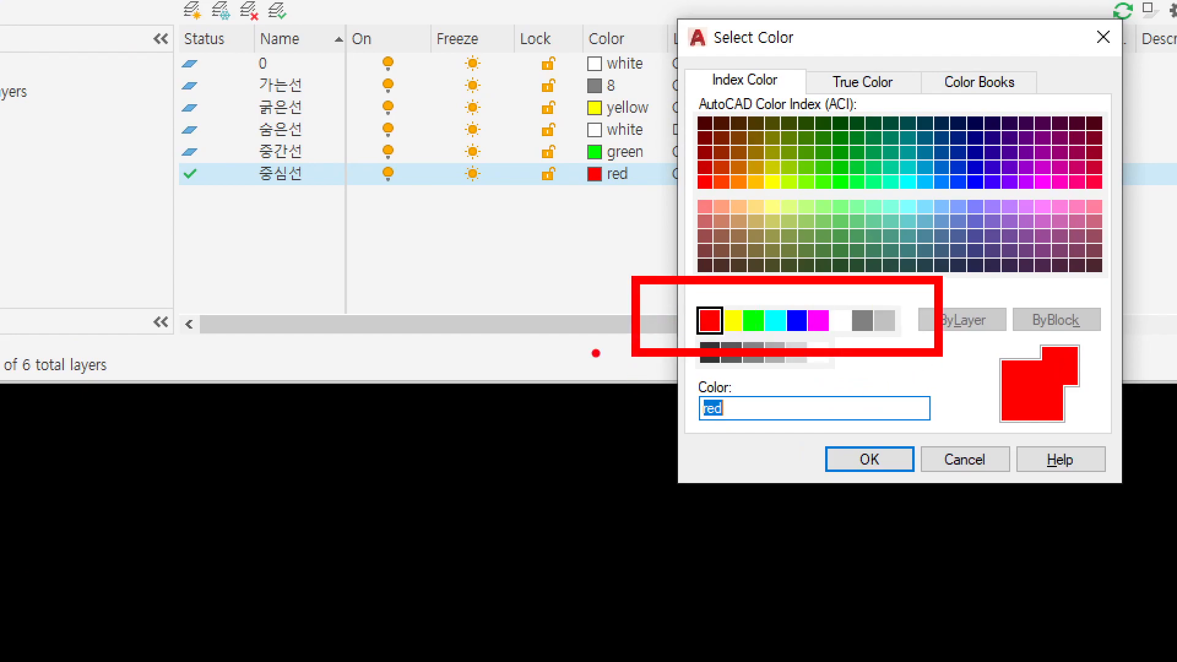
mouse_move(774, 338)
left_mouse_down()
mouse_move(723, 323)
mouse_move(787, 346)
mouse_move(808, 304)
mouse_move(804, 342)
left_mouse_up()
mouse_move(723, 347)
left_mouse_down()
mouse_move(682, 344)
mouse_move(717, 337)
left_mouse_up()
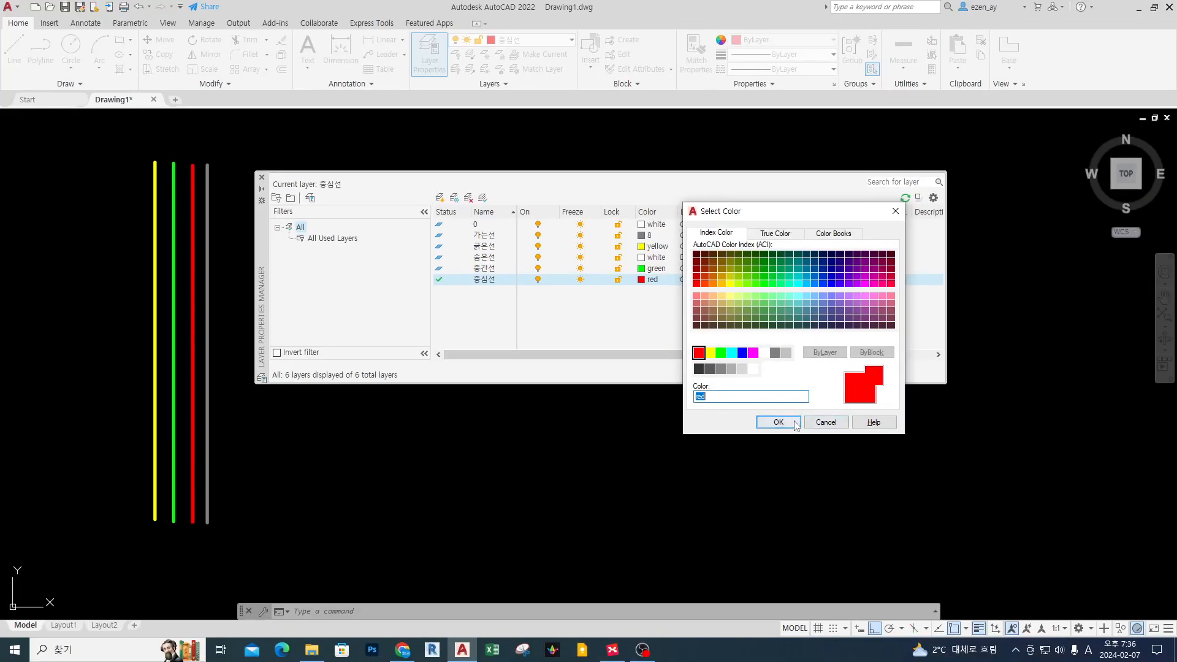
left_click(827, 423)
left_click(261, 179)
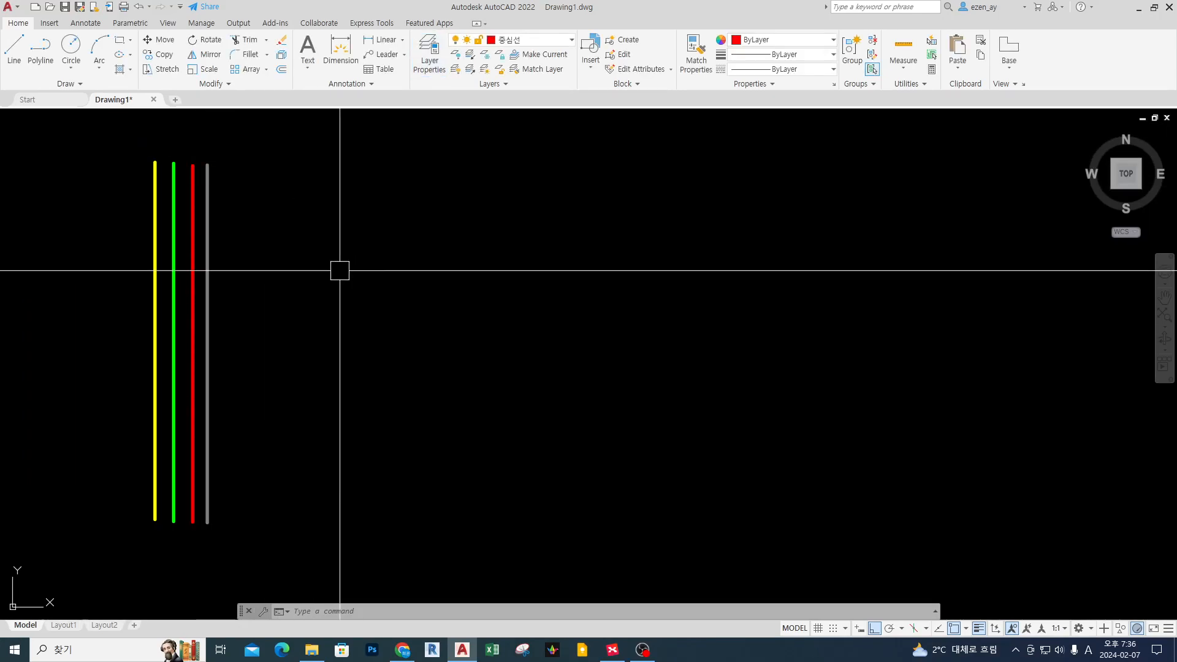
- Undo the last erase of the four vertical lines and open the plot settings for the model
key("ctrl+z")
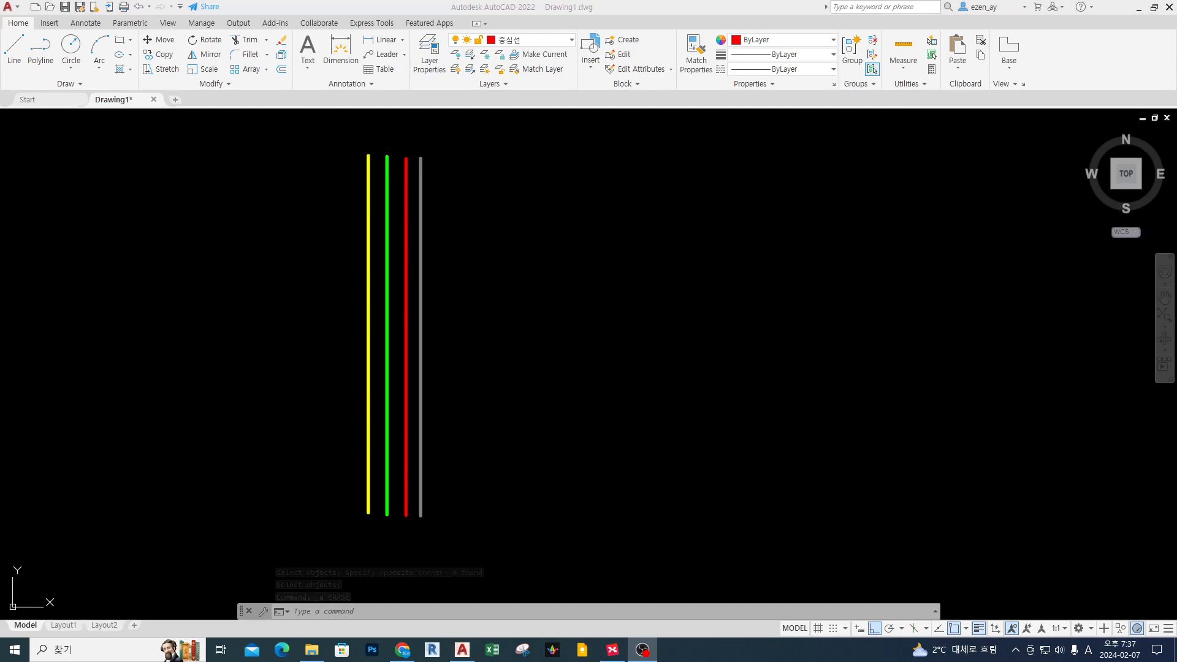
key("Escape")
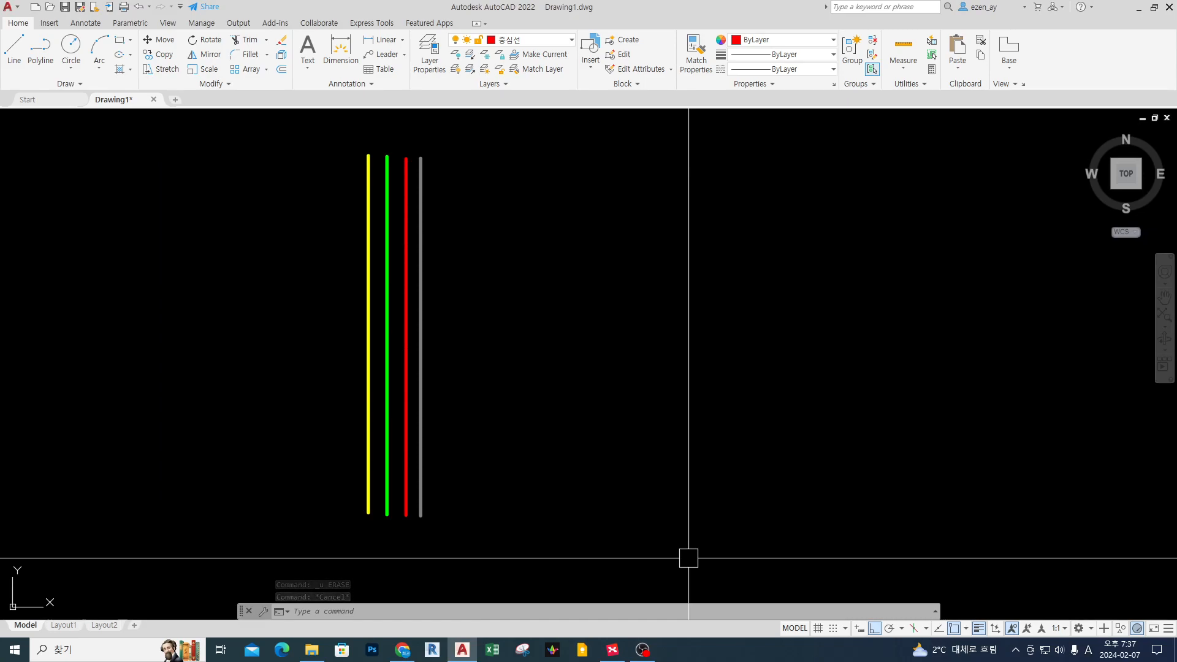
key("ctrl+p")
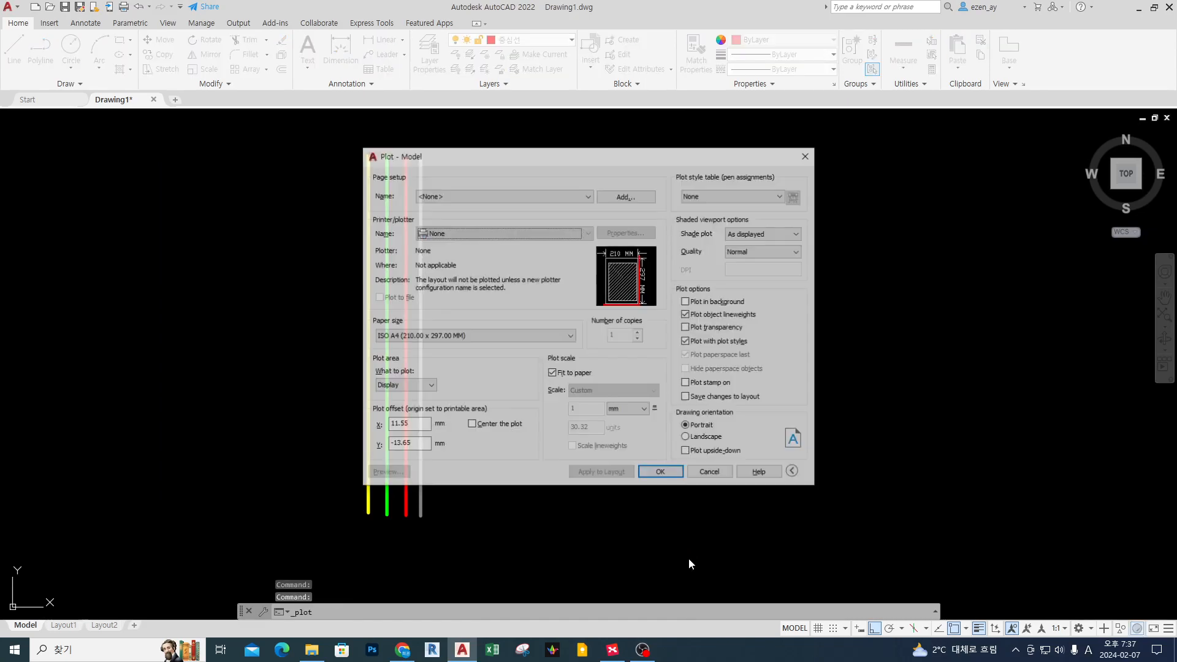
left_click_drag(118, 195, 100, 296)
left_click_drag(130, 254, 170, 245)
mouse_move(161, 228)
left_mouse_down()
mouse_move(167, 266)
mouse_move(245, 246)
left_mouse_up()
left_click_drag(254, 207, 262, 276)
mouse_move(301, 241)
left_mouse_down()
mouse_move(355, 228)
mouse_move(337, 277)
left_mouse_up()
mouse_move(395, 205)
left_mouse_down()
mouse_move(400, 273)
mouse_move(415, 221)
left_mouse_up()
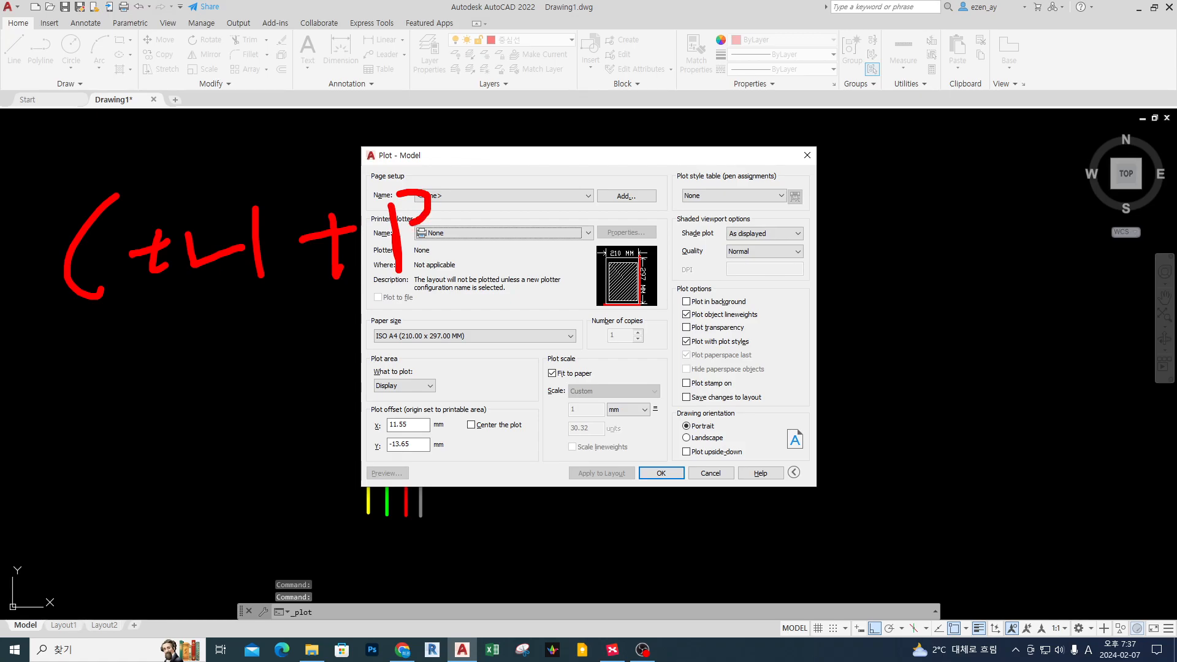
left_click_drag(90, 325, 433, 301)
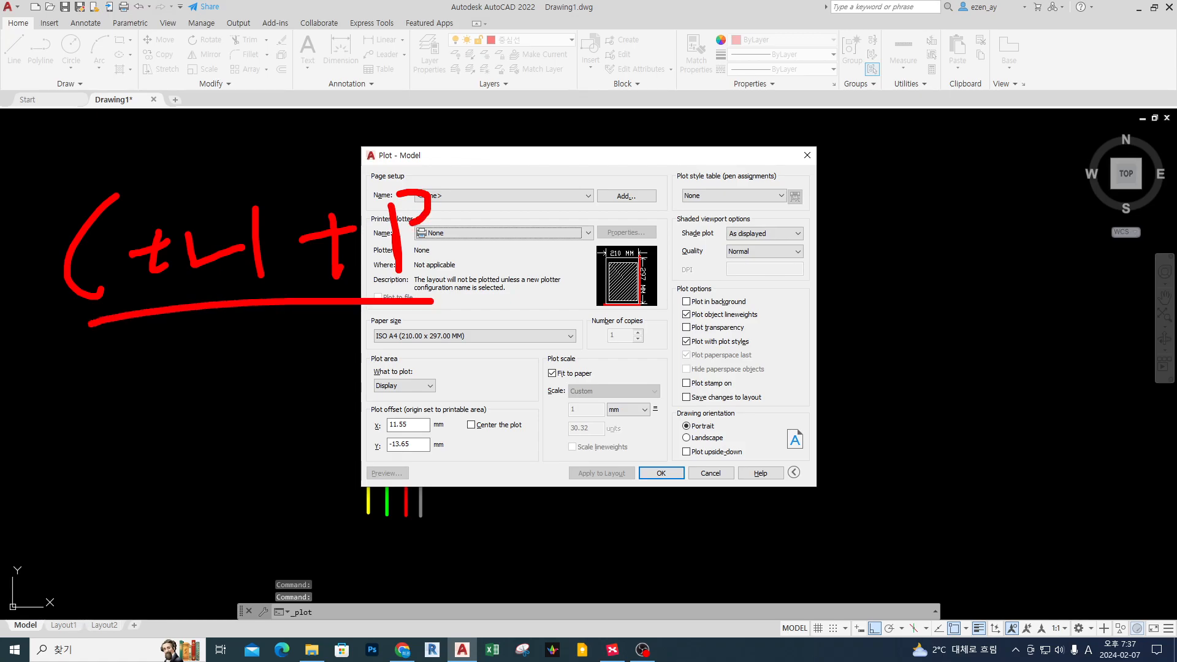
key("Escape")
key("ctrl+2")
scroll(483, 214, "up", 1)
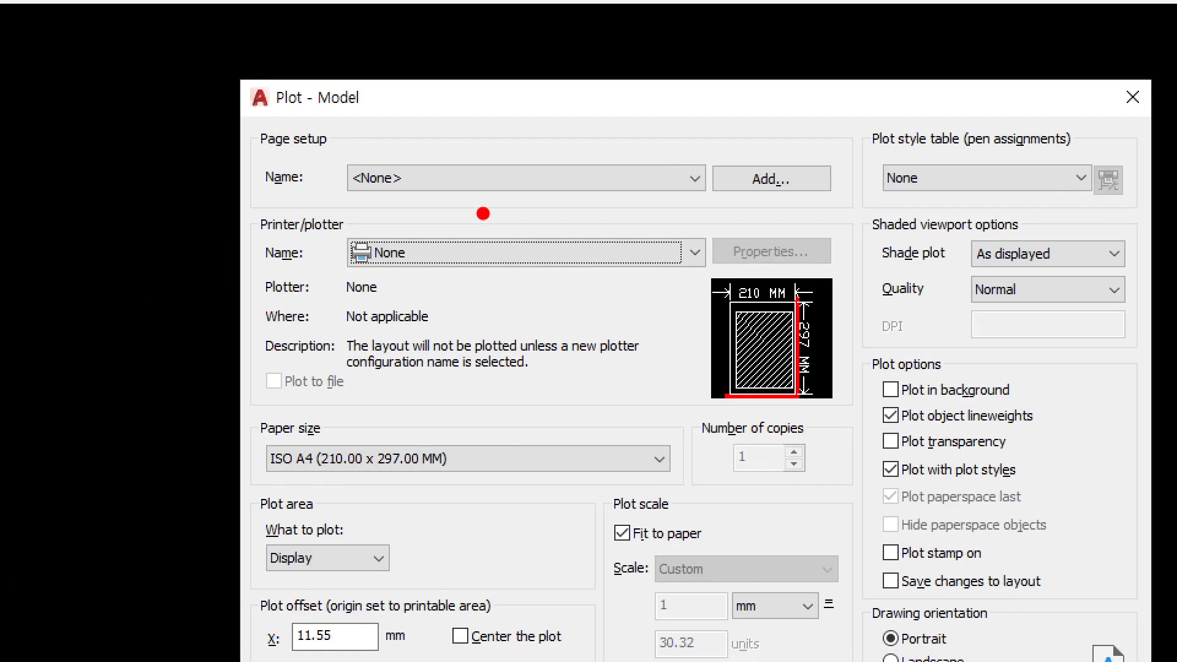
key("Escape")
key("ctrl+2")
scroll(484, 213, "up", 1)
mouse_move(266, 209)
left_mouse_down("ctrl")
mouse_move(556, 281)
mouse_move(754, 288)
left_mouse_up("ctrl")
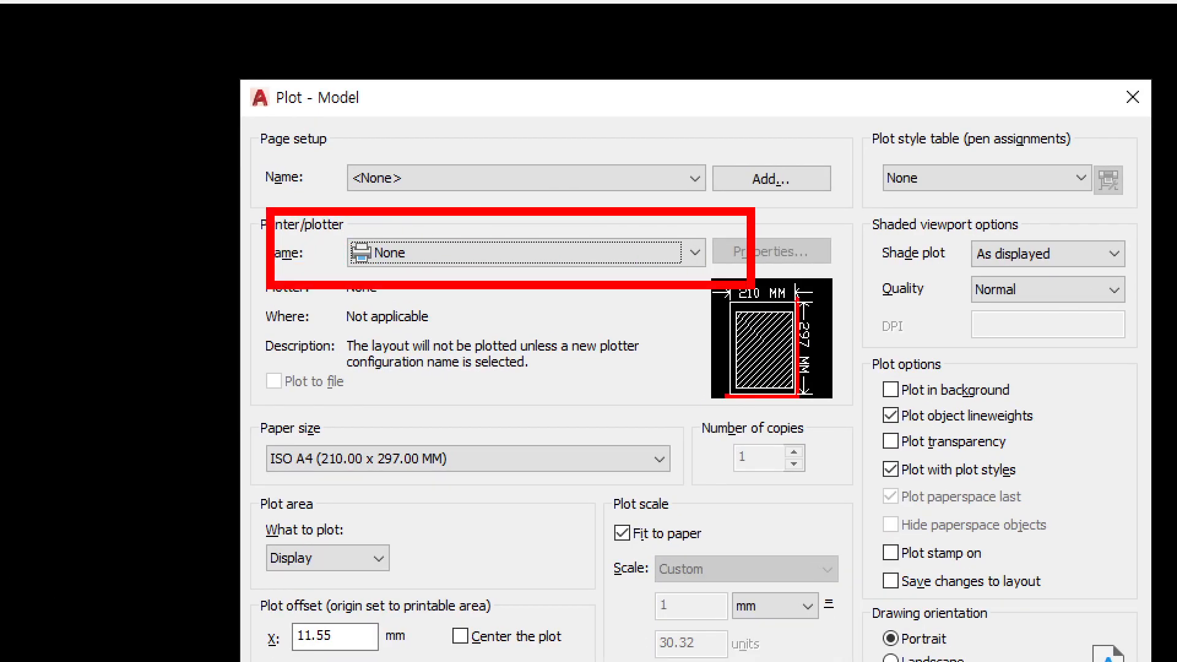
key("Escape")
- Choose DWG To PDF.pc3 as the plotter for the model
left_click(503, 233)
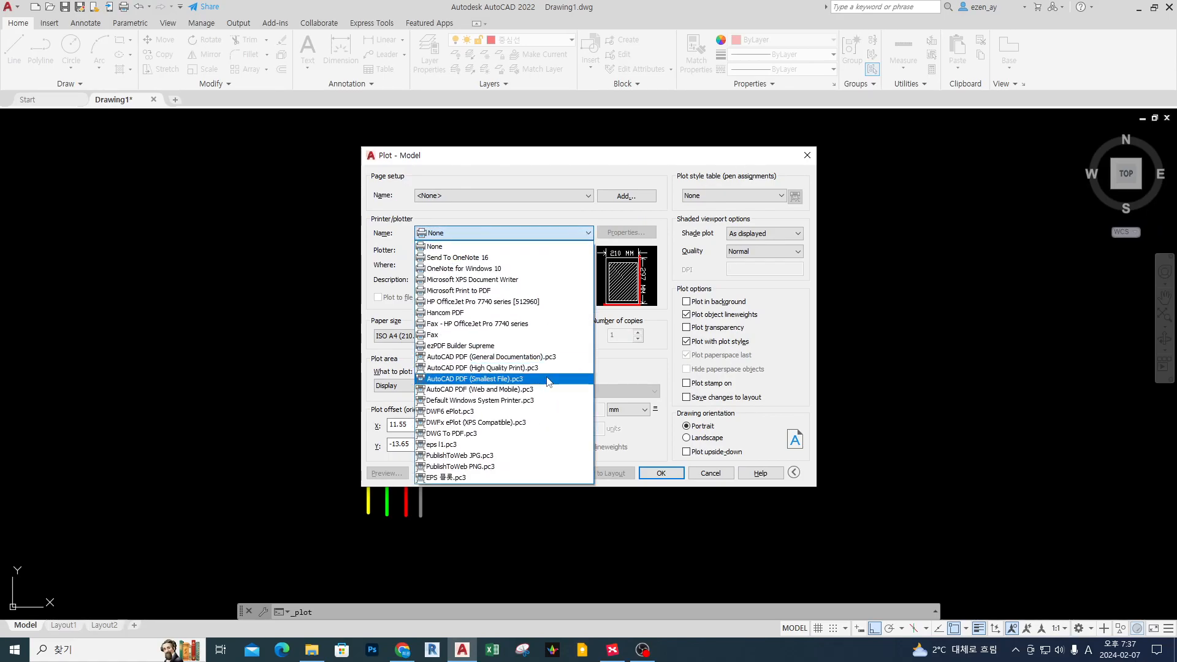
left_click(543, 434)
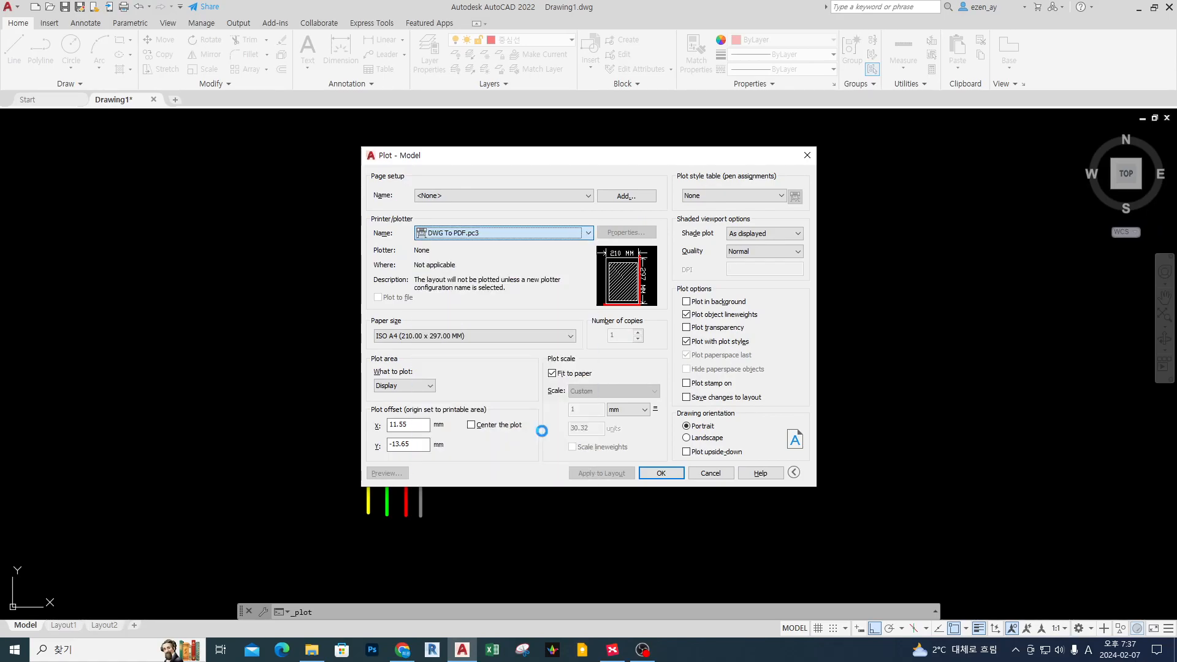
key("ctrl+1")
mouse_move(276, 217)
left_mouse_down("ctrl")
mouse_move(624, 330)
mouse_move(941, 349)
left_mouse_up("ctrl")
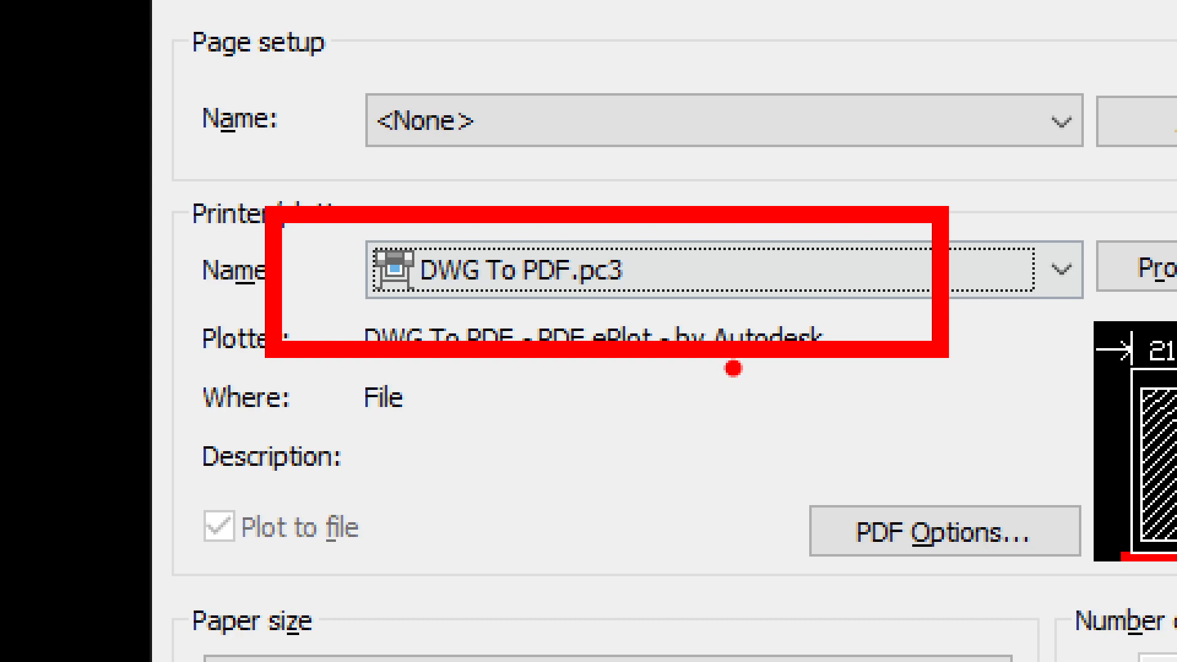
key("Escape")
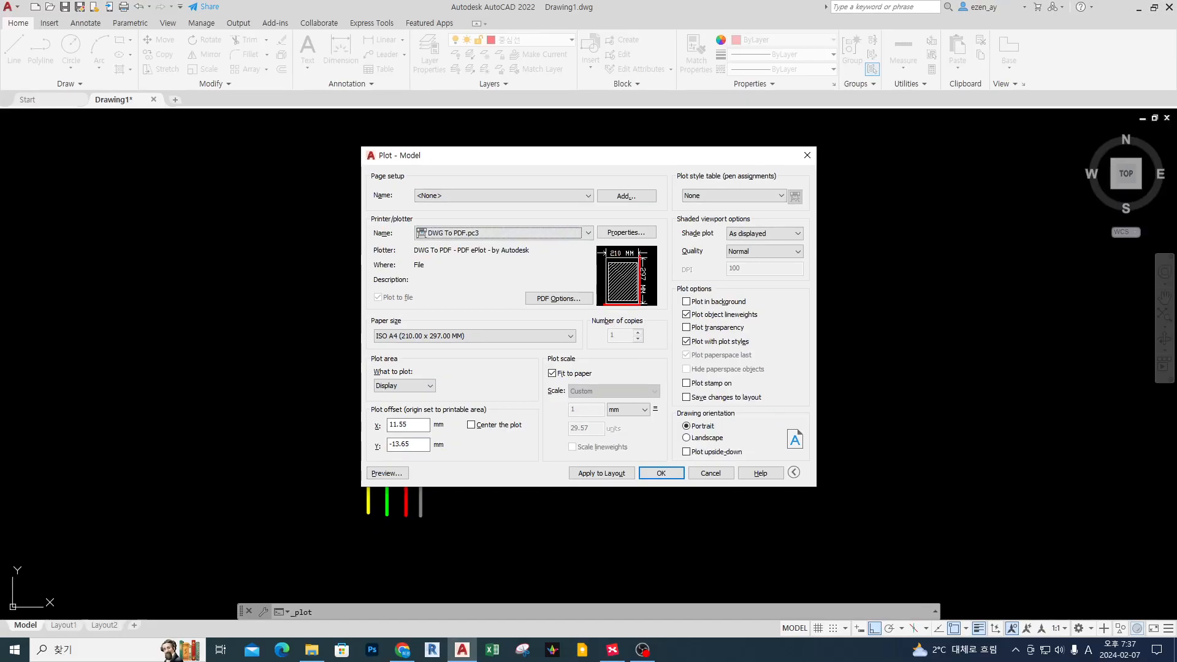
left_click(445, 303)
key("ctrl+1")
left_click(412, 353)
mouse_move(202, 212)
left_mouse_down("ctrl")
mouse_move(500, 325)
mouse_move(1132, 416)
left_mouse_up("ctrl")
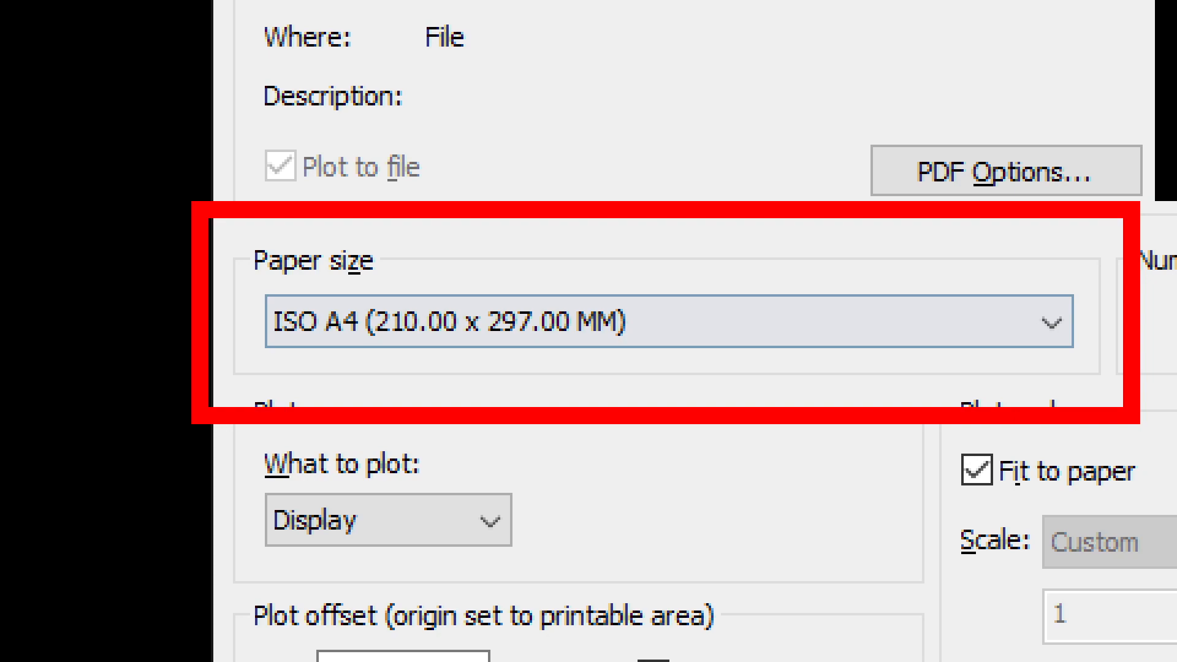
left_click_drag(150, 370, 778, 370, "shift")
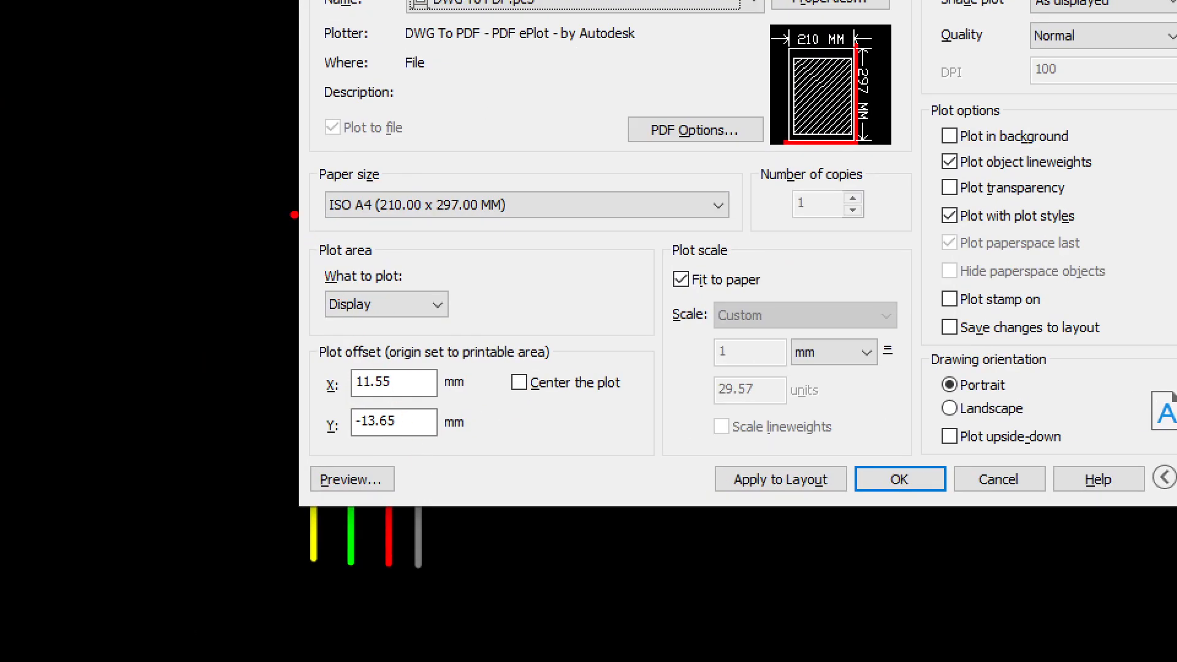
mouse_move(345, 315)
left_mouse_down("ctrl")
mouse_move(395, 352)
mouse_move(521, 391)
left_mouse_up("ctrl")
left_click_drag(584, 342, 680, 346, "ctrl")
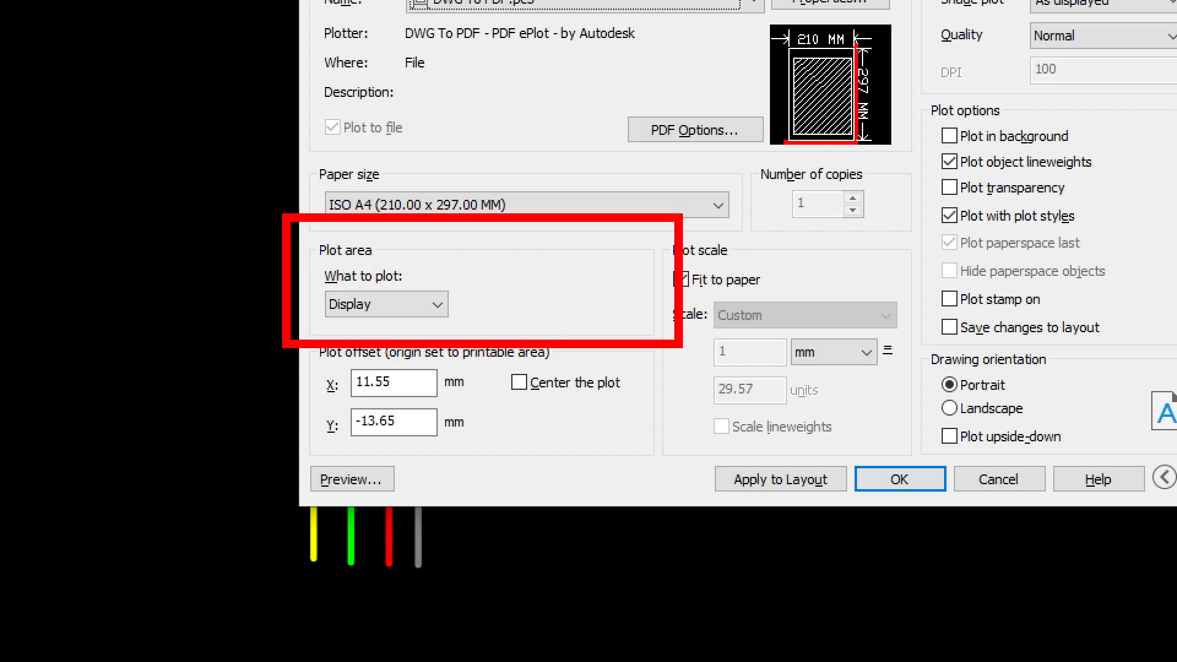
left_click_drag(305, 266, 396, 261)
mouse_move(399, 316)
left_mouse_down()
mouse_move(389, 332)
mouse_move(402, 275)
mouse_move(417, 348)
left_mouse_up()
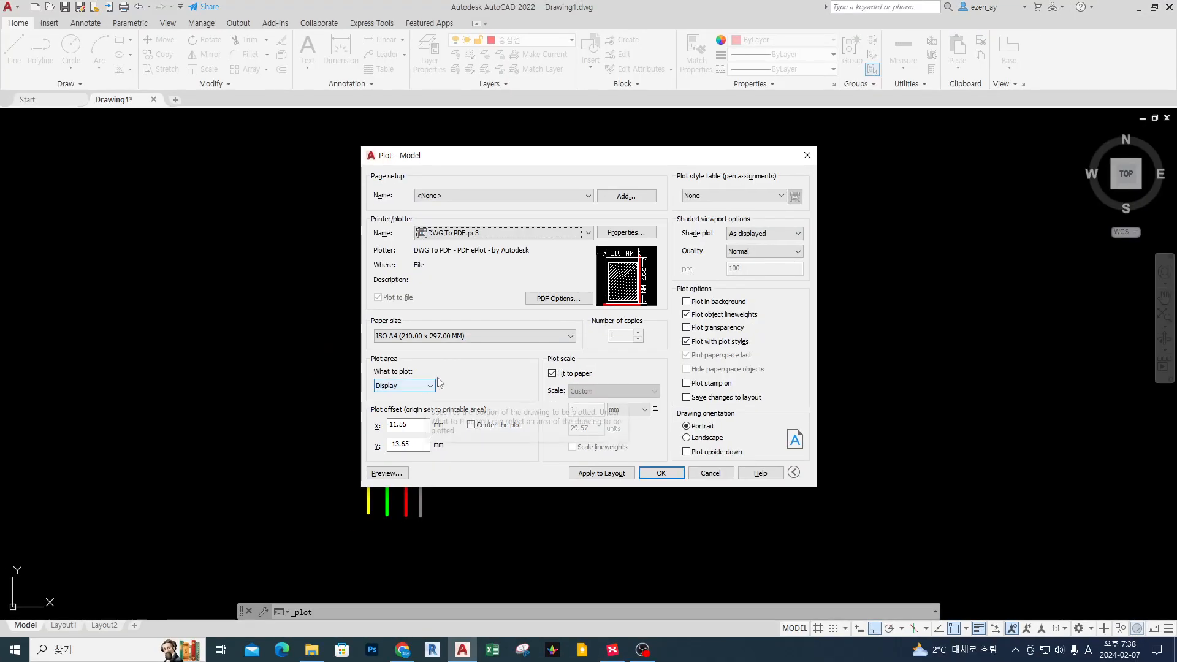
- Set the plot area to a window enclosing the four vertical lines with a generous margin on all sides
left_click(427, 305)
left_click(426, 387)
left_click(425, 387)
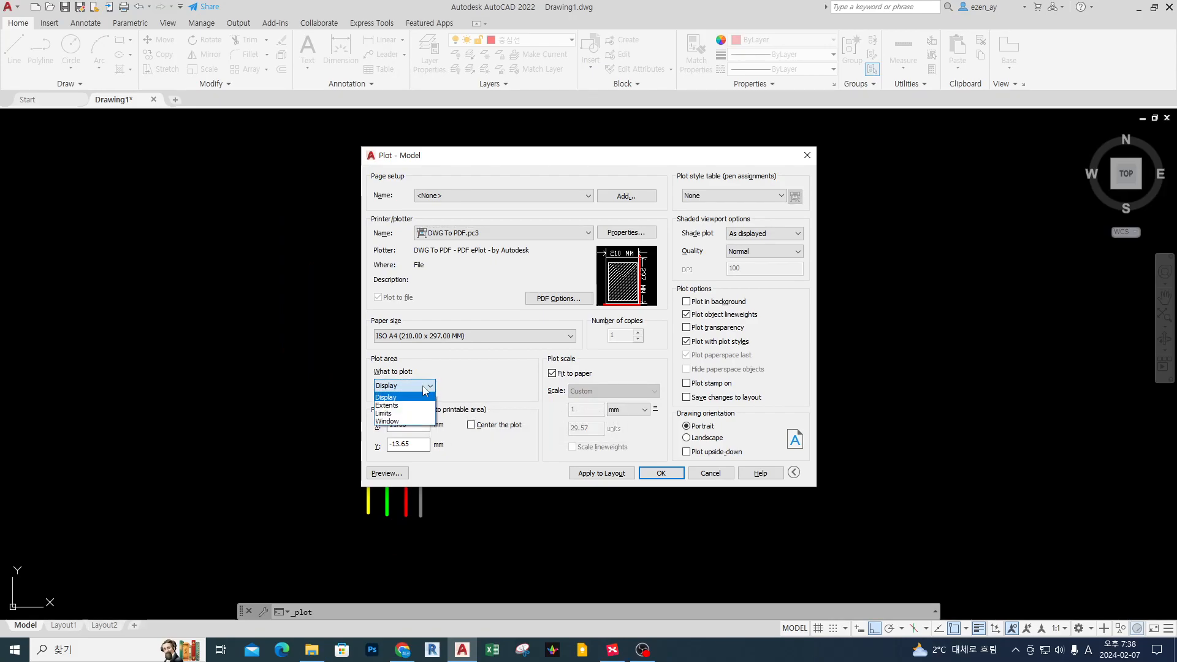
left_click(414, 422)
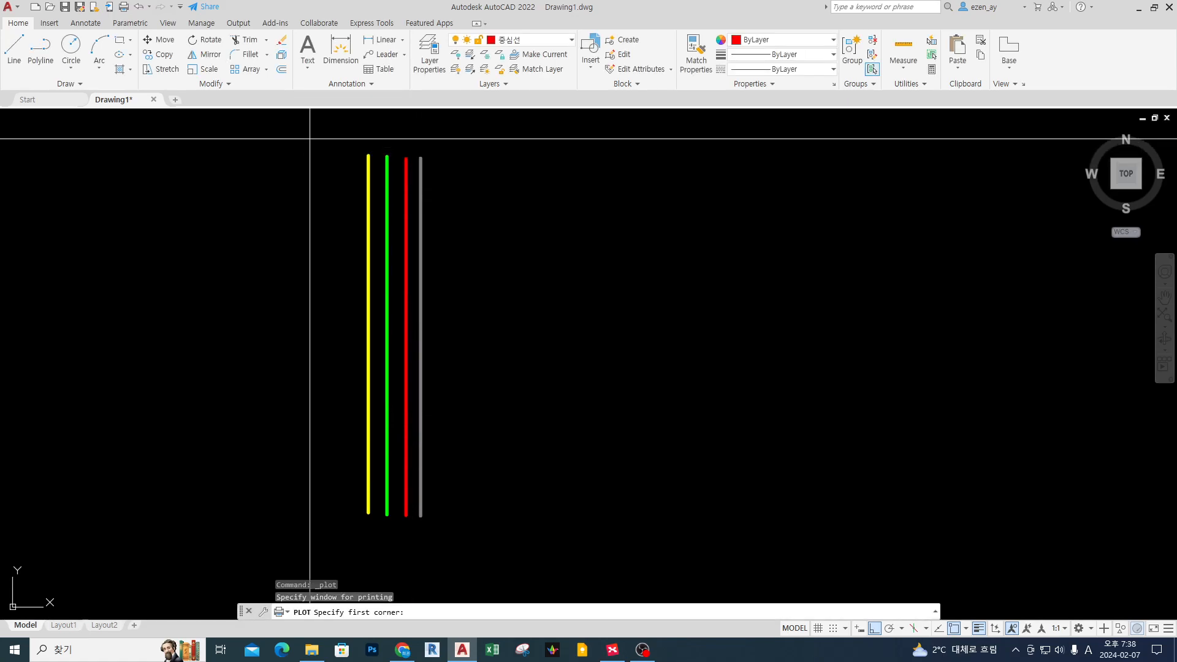
middle_click_drag(309, 138, 370, 157)
scroll(371, 158, "down", 2)
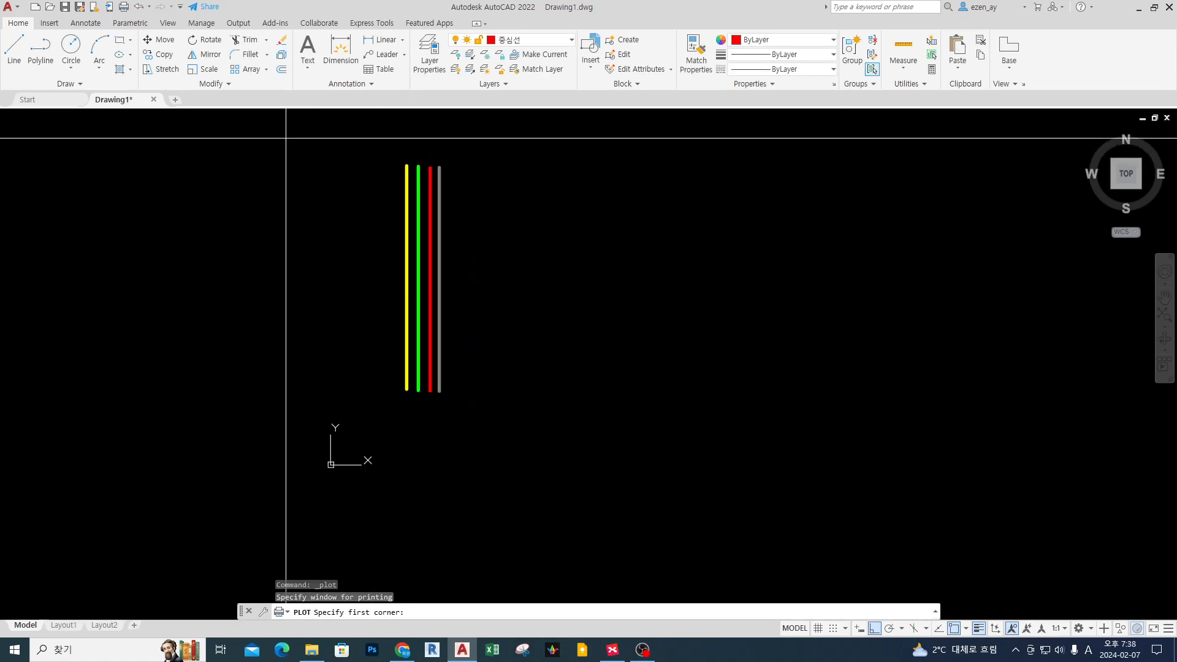
left_click(235, 117)
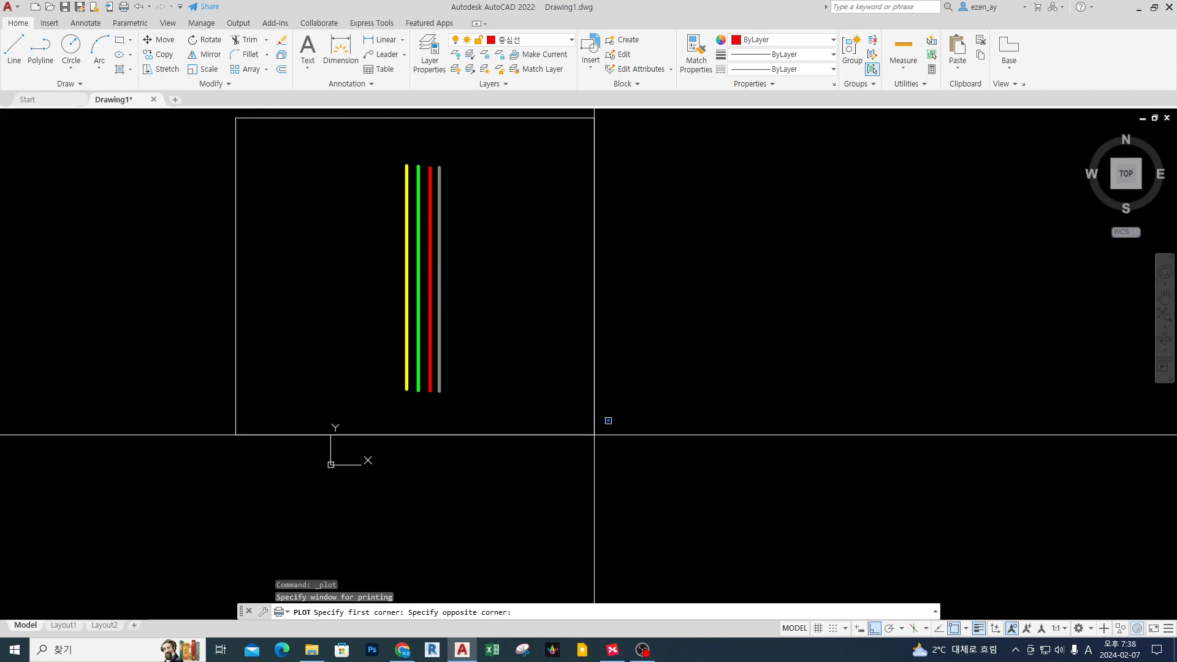
left_click(604, 437)
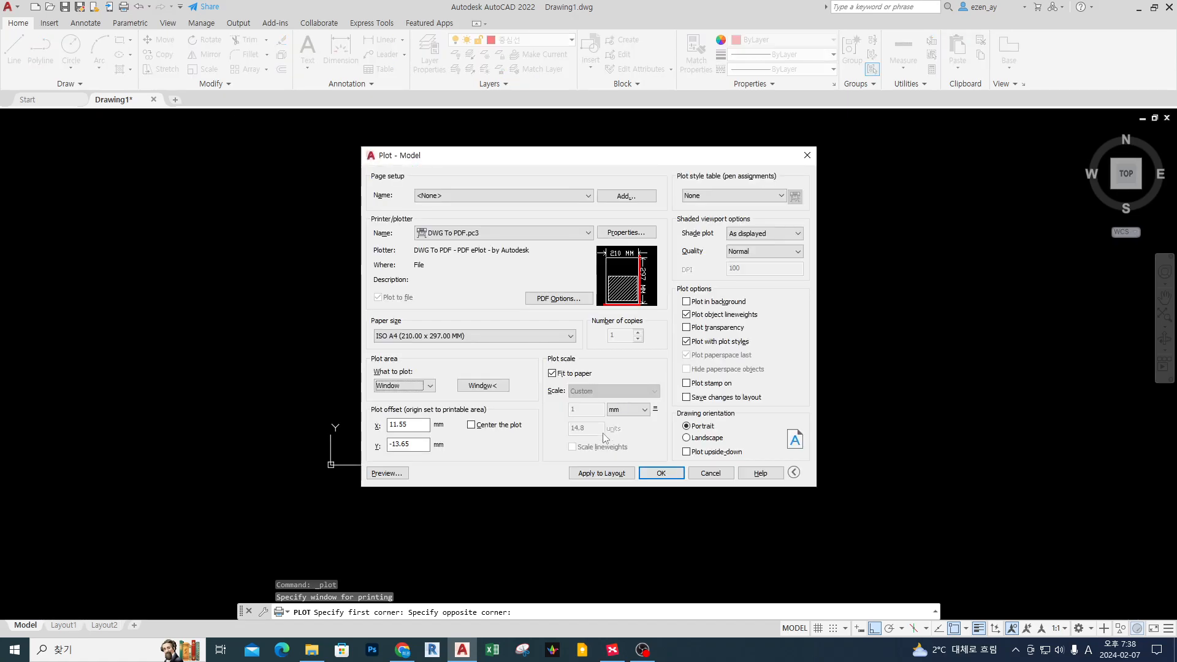
- Assign acad.ctb as the plot style table and preview the plot
left_click_drag(502, 158, 666, 148)
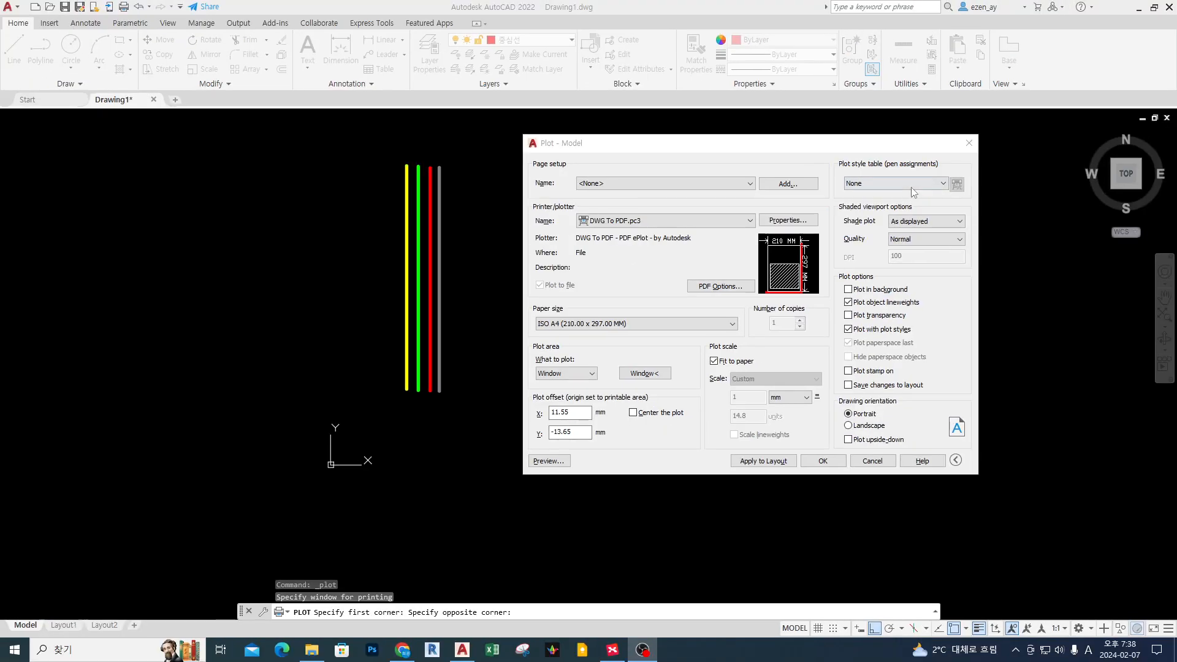
left_click(909, 205)
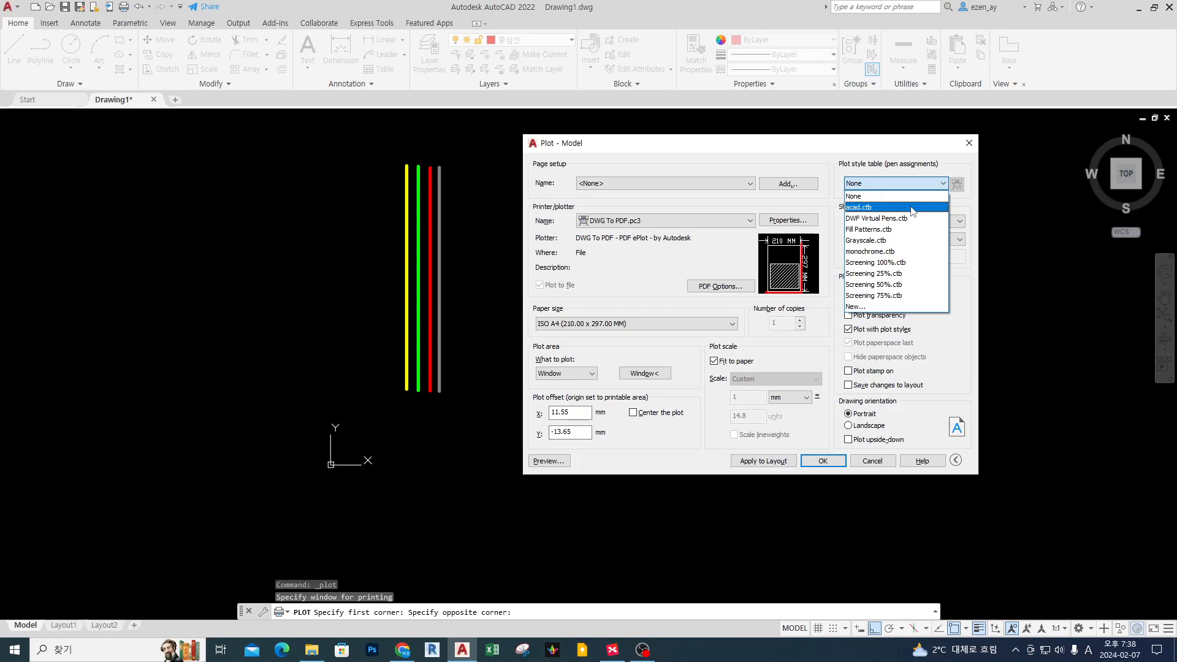
left_click(911, 208)
left_click(761, 338)
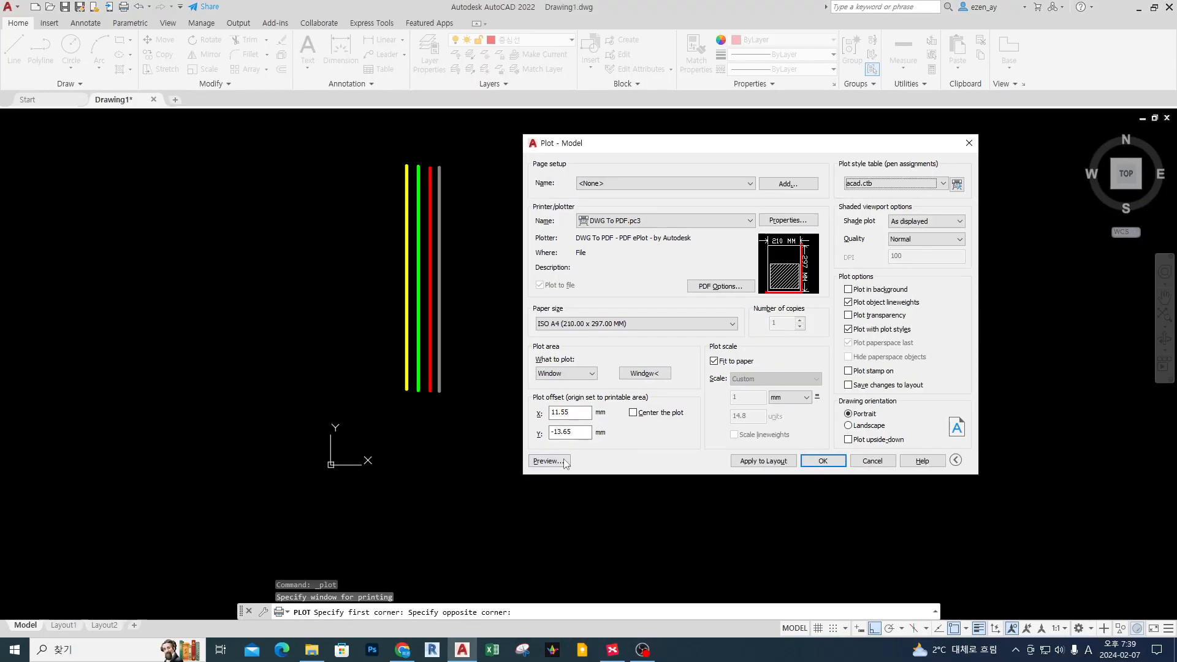
left_click(543, 437)
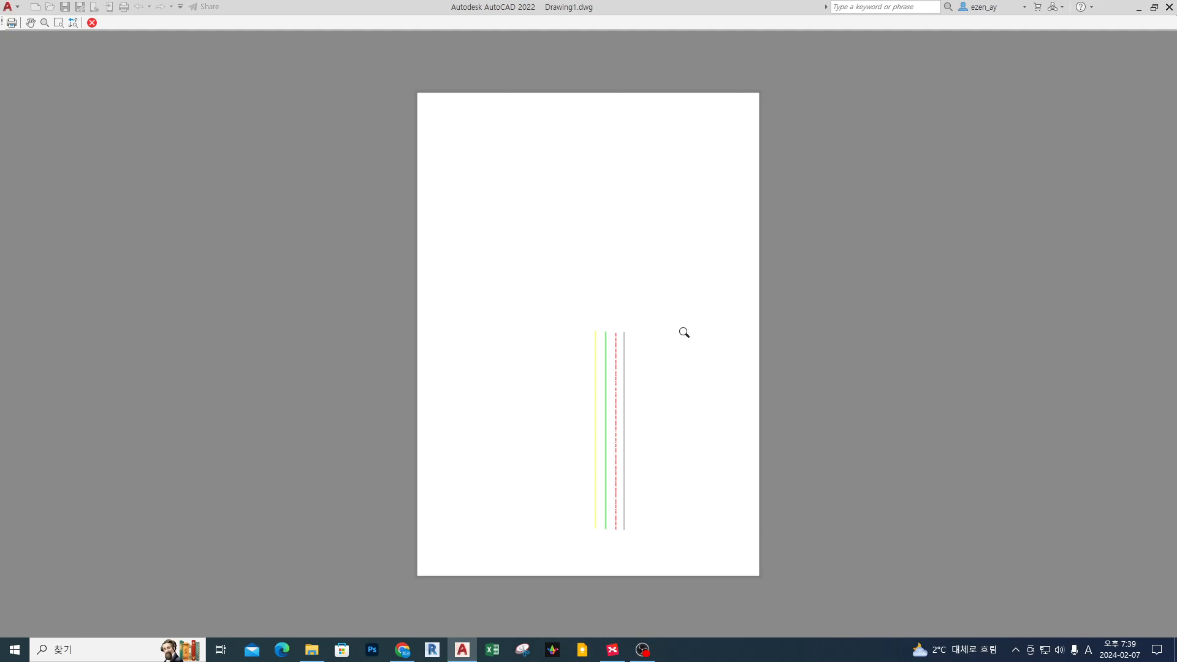
key("ctrl+1")
left_click(604, 385)
mouse_move(680, 404)
left_mouse_down()
mouse_move(577, 447)
mouse_move(570, 351)
mouse_move(707, 422)
left_mouse_up()
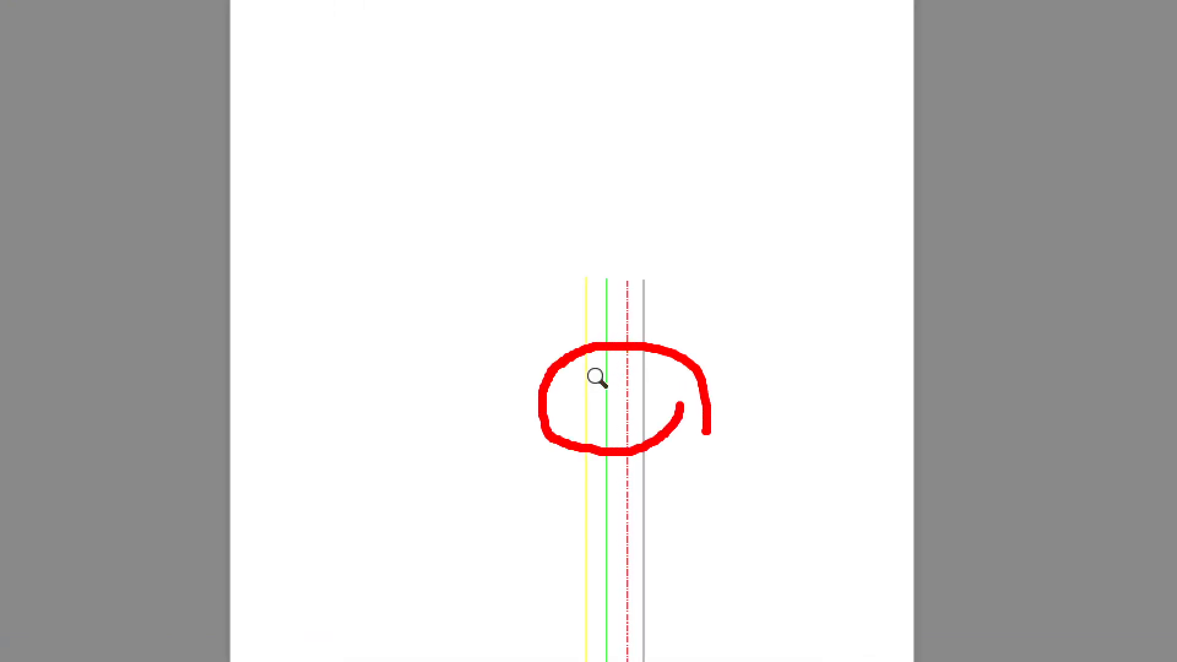
left_click_drag(507, 309, 560, 310, "shift")
mouse_move(436, 150)
left_mouse_down()
mouse_move(454, 210)
mouse_move(517, 205)
mouse_move(520, 228)
left_mouse_up()
mouse_move(575, 125)
left_mouse_down()
mouse_move(592, 124)
mouse_move(581, 159)
left_mouse_up()
left_click_drag(591, 147, 608, 155)
left_click_drag(637, 114, 636, 153)
left_click_drag(625, 169, 648, 159)
left_click_drag(709, 116, 684, 155)
left_click_drag(700, 147, 730, 134)
mouse_move(759, 97)
left_mouse_down()
mouse_move(794, 150)
mouse_move(779, 186)
left_mouse_up()
left_click_drag(469, 287, 868, 202)
left_click_drag(857, 182, 875, 203)
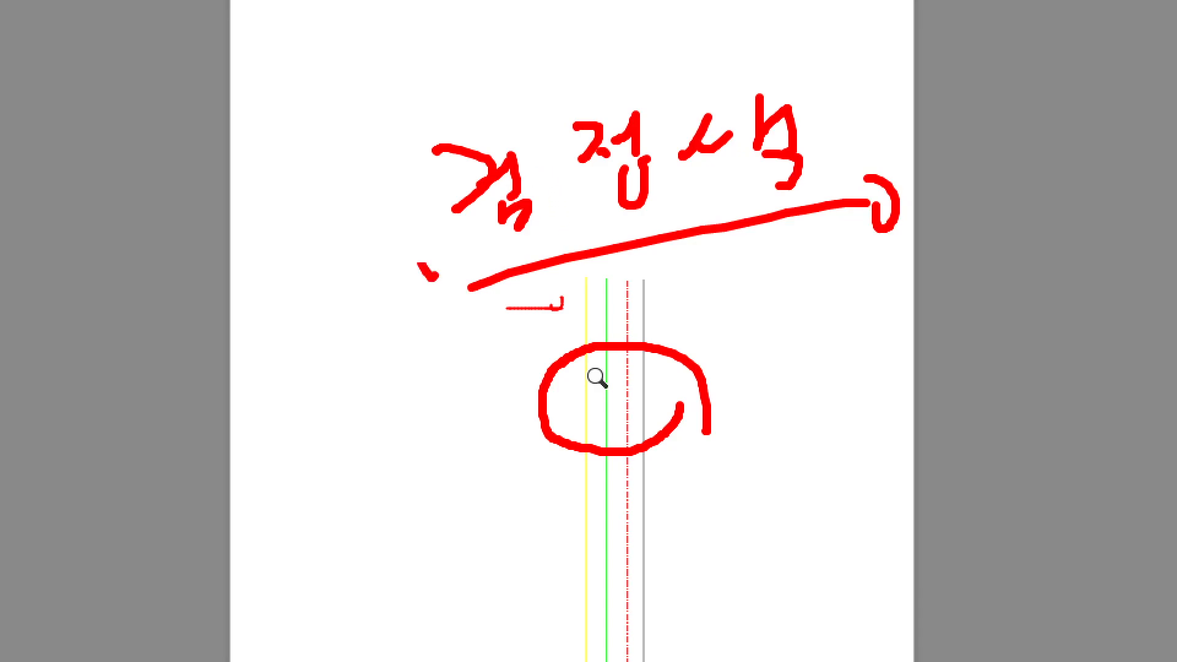
left_click_drag(432, 276, 945, 199)
key("Escape")
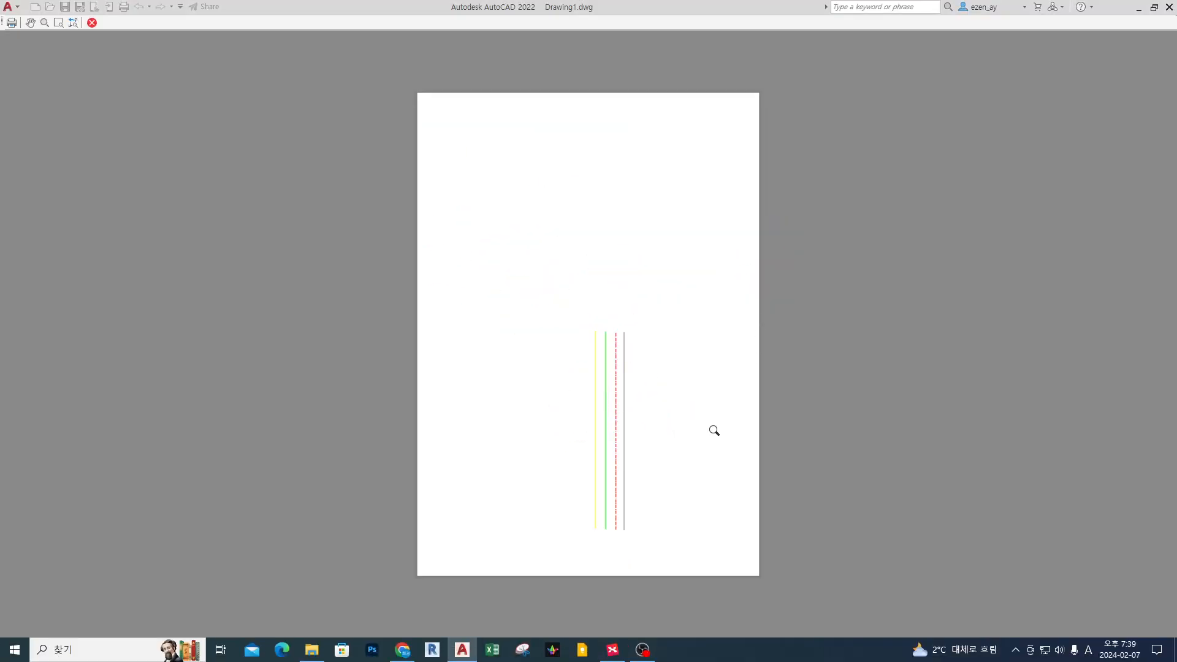
- Leave the plot preview and examine the color plot styles and their properties in acad.ctb, closing the table without changes
key("Escape")
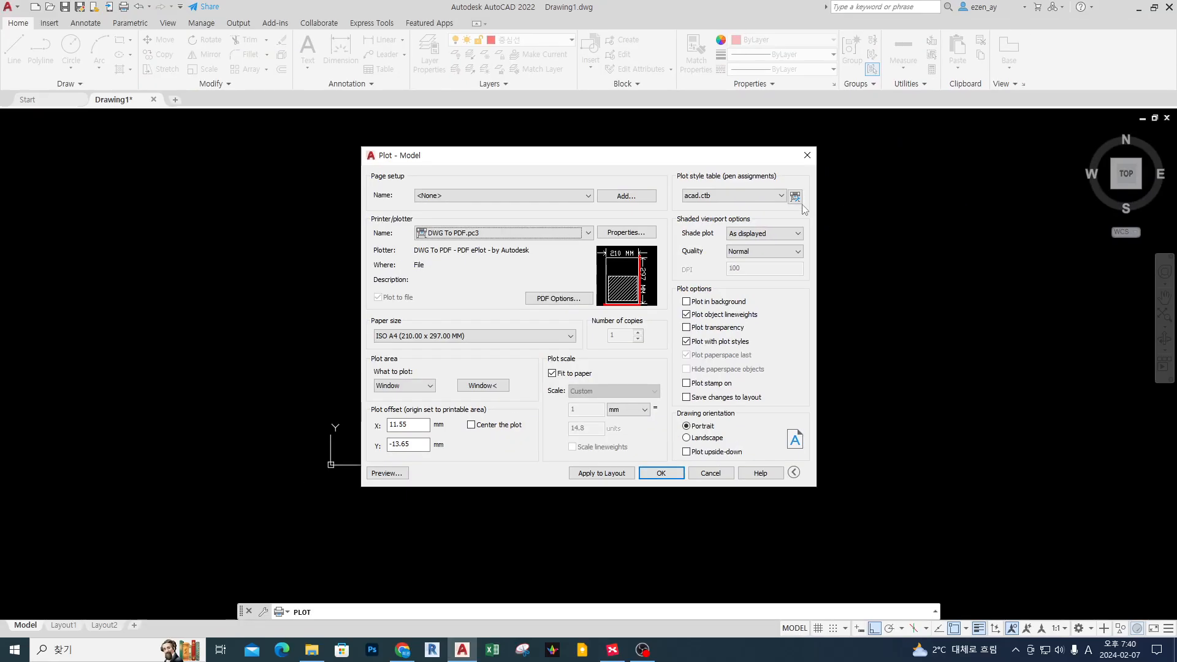
left_click(787, 208)
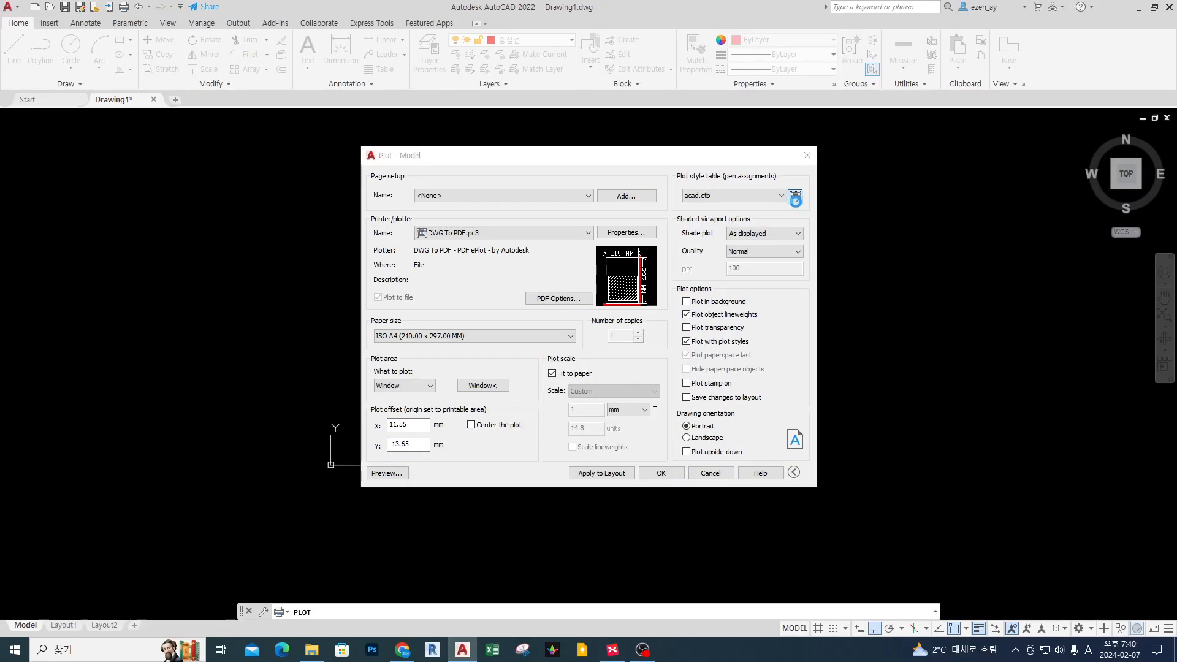
left_click_drag(566, 167, 639, 170)
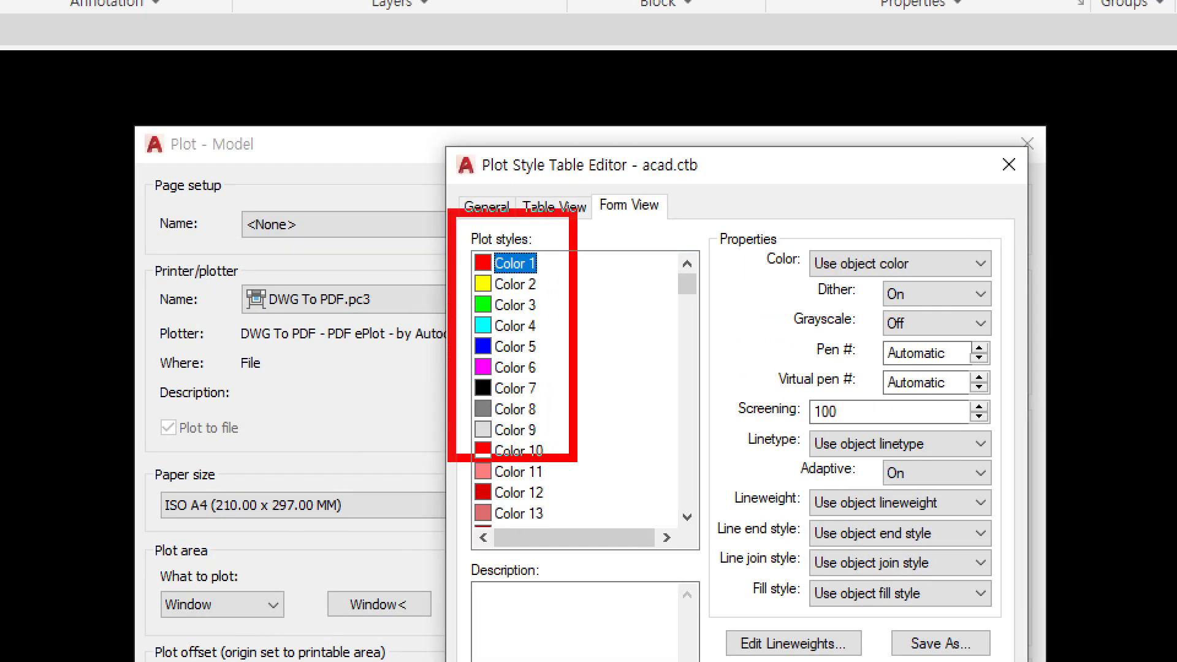
left_click_drag(559, 394, 722, 381)
left_click_drag(718, 367, 713, 396)
mouse_move(779, 230)
left_mouse_down()
mouse_move(750, 548)
mouse_move(720, 581)
mouse_move(743, 573)
left_mouse_up()
left_click(785, 330)
left_click_drag(753, 254, 759, 293)
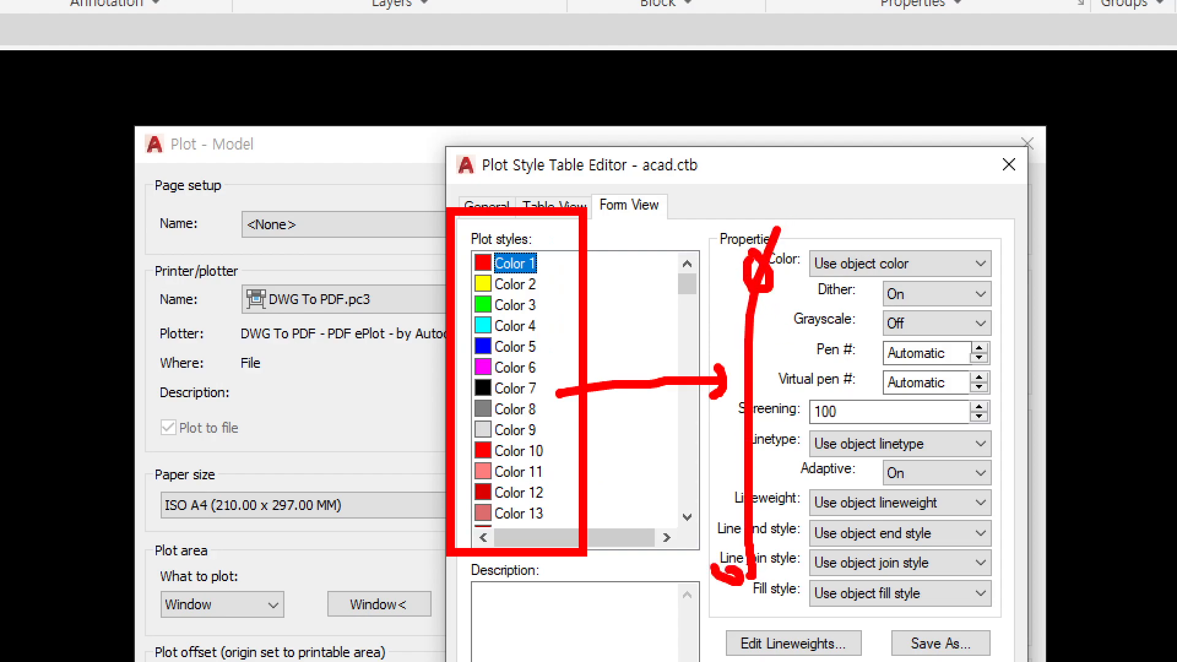
key("Escape")
key("Escape")
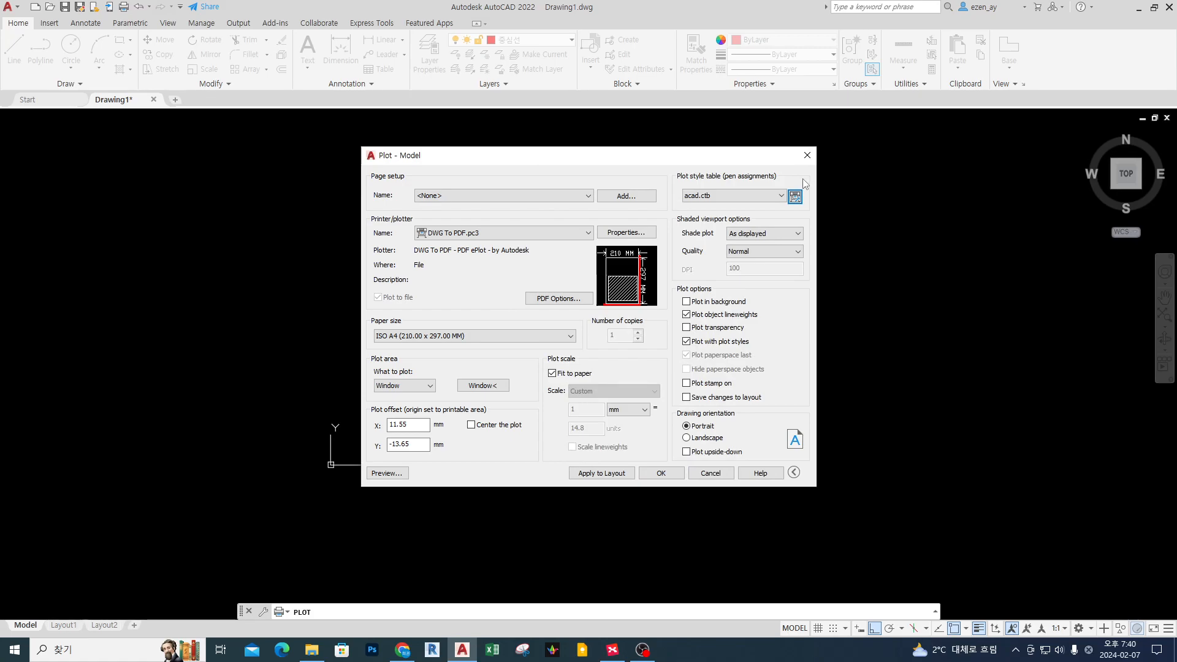
key("ctrl+1")
left_click(803, 179)
left_click_drag(688, 169, 833, 323, "ctrl")
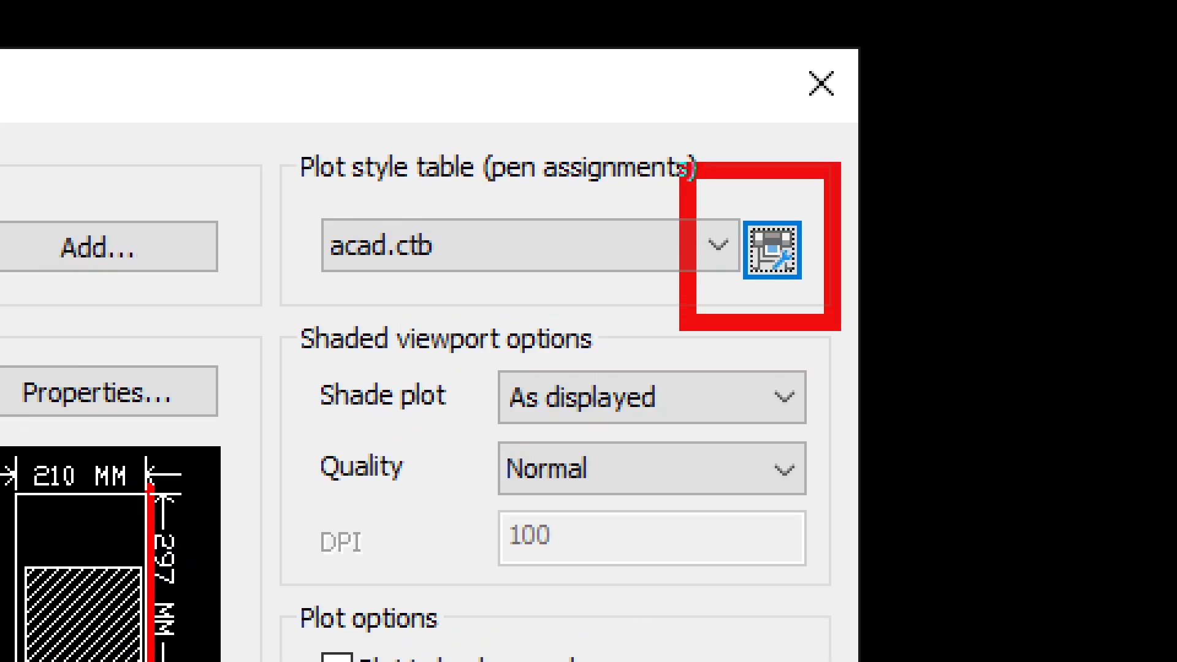
left_click_drag(685, 98, 765, 114)
key("Escape")
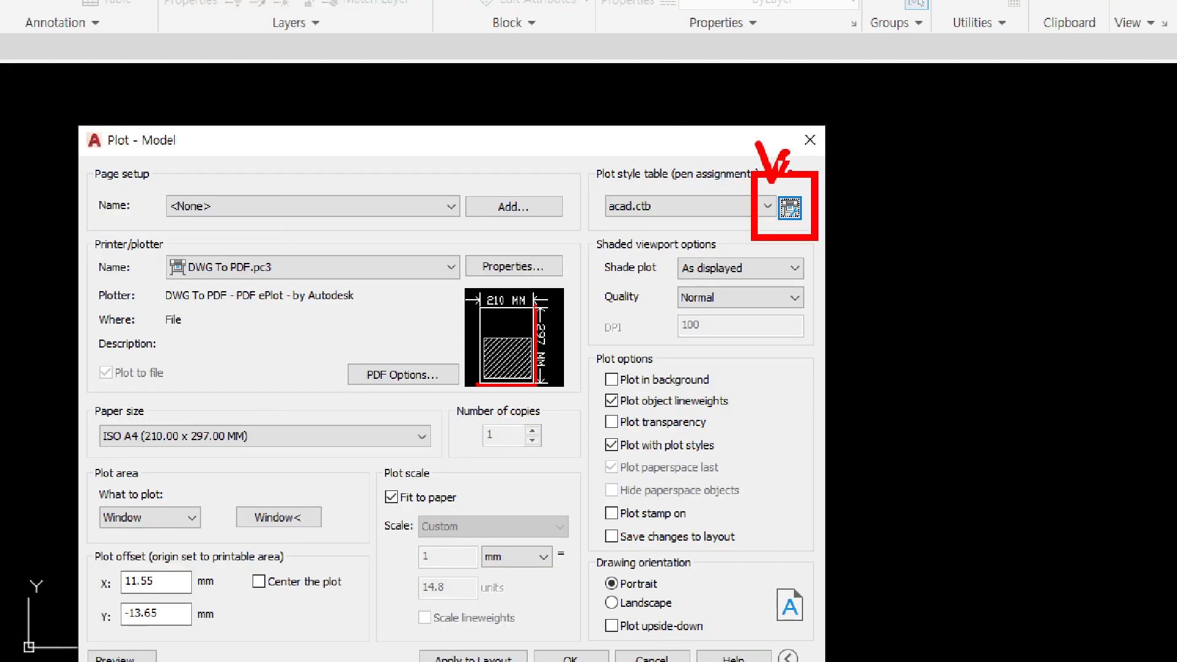
- Open the acad.ctb plot style table for editing again and move its editor aside from the plot settings
left_click(795, 197)
left_click_drag(627, 167, 806, 212)
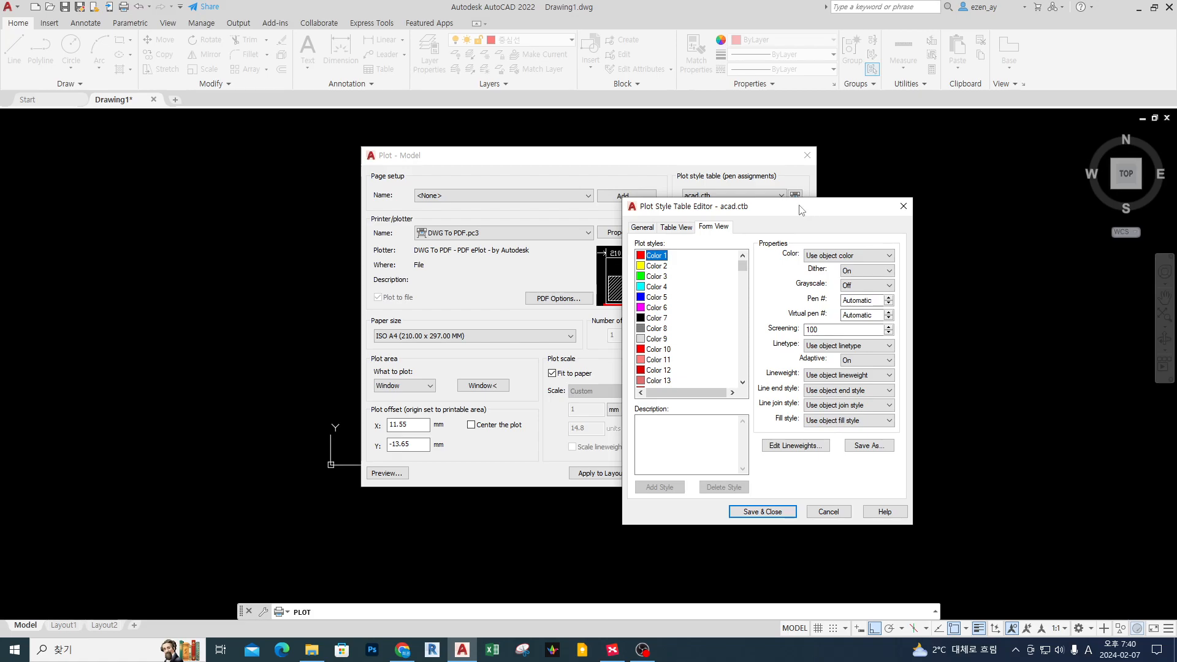
left_click_drag(806, 209, 798, 203)
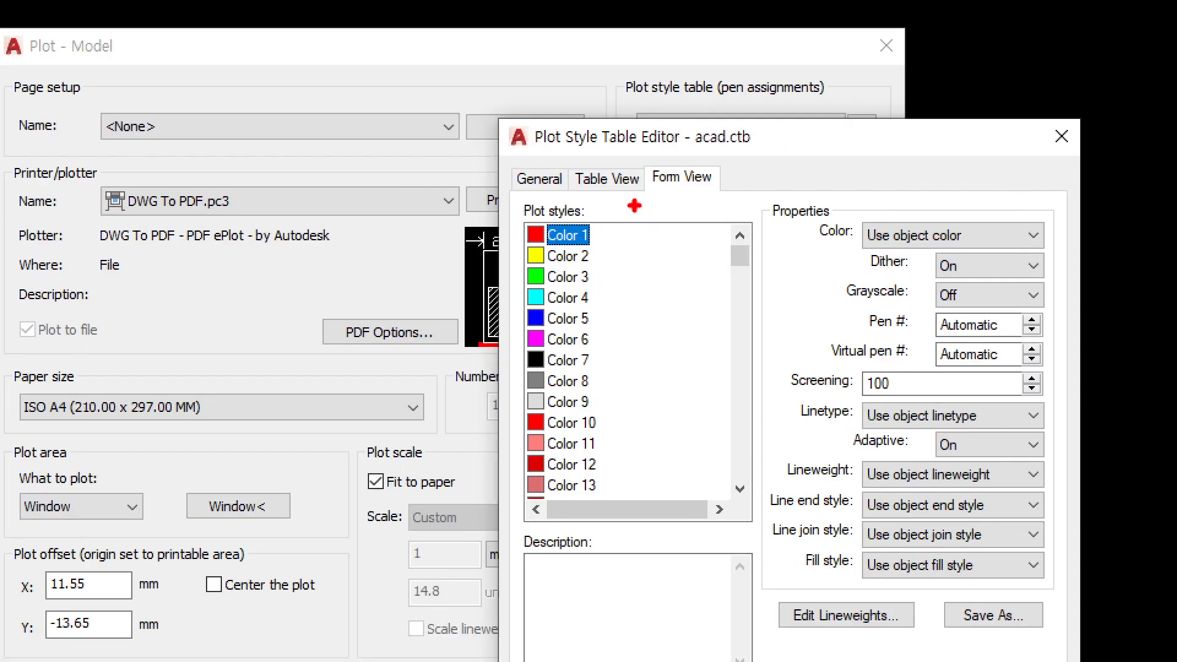
mouse_move(634, 207)
left_mouse_down()
mouse_move(688, 163)
mouse_move(744, 153)
left_mouse_up()
mouse_move(537, 153)
left_mouse_down()
mouse_move(562, 145)
mouse_move(590, 163)
mouse_move(608, 142)
left_mouse_up()
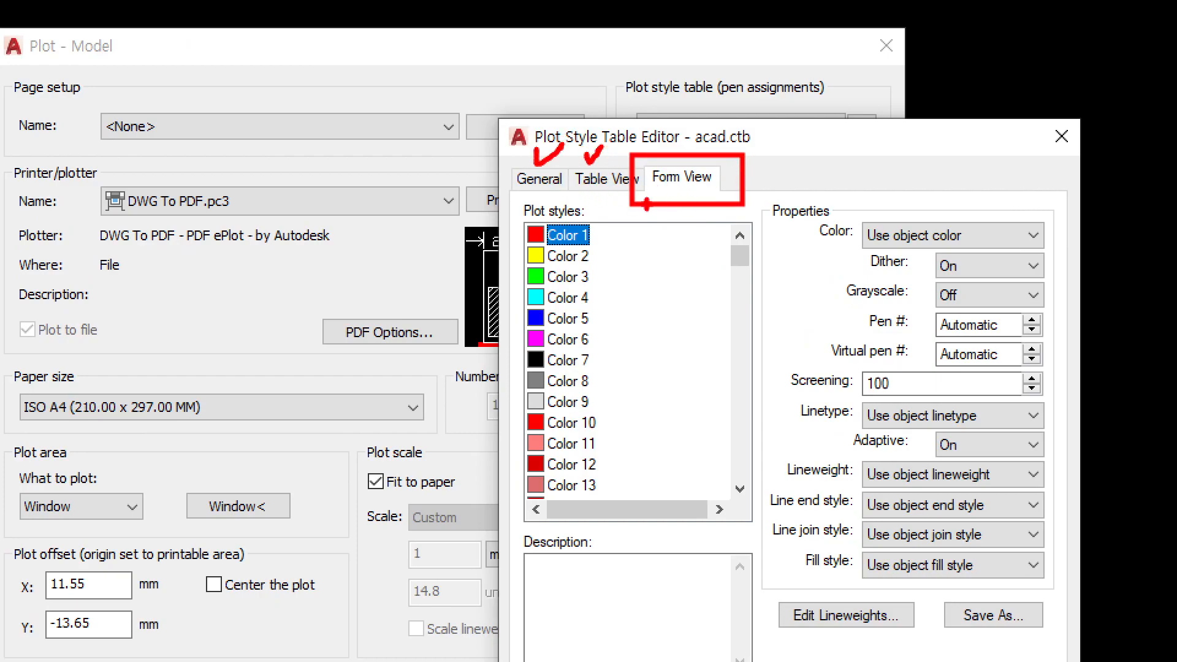
left_click_drag(608, 211, 763, 160)
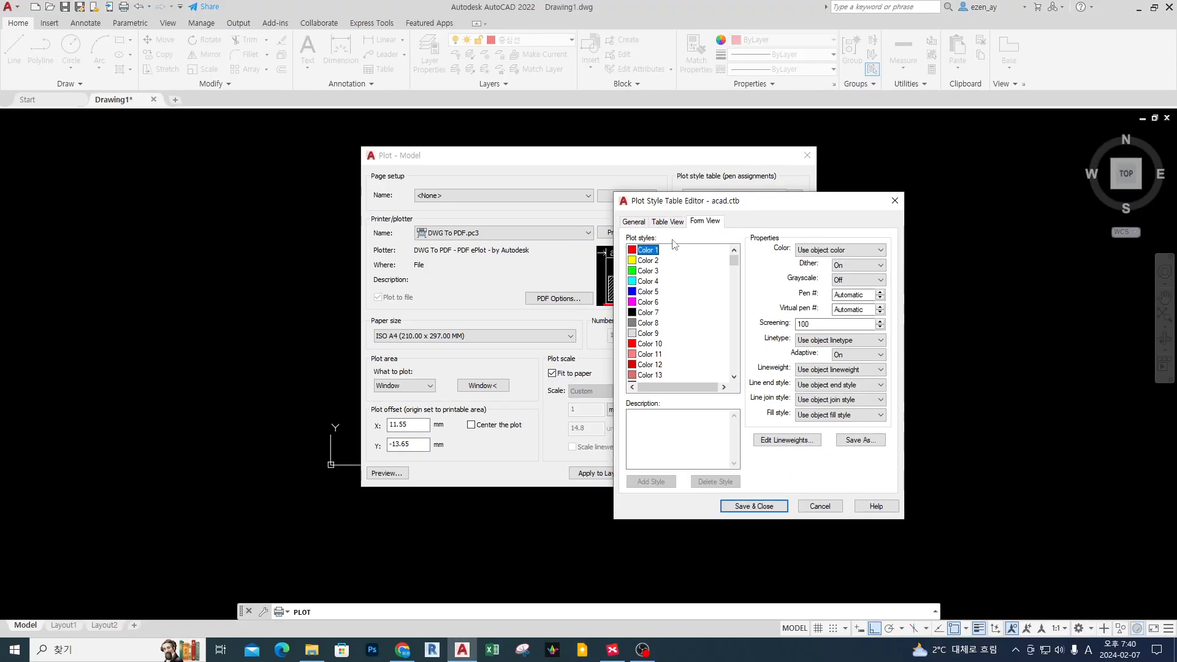
- Examine the general information of acad.ctb and compare its table and form views, ending in the form view
left_click(540, 178)
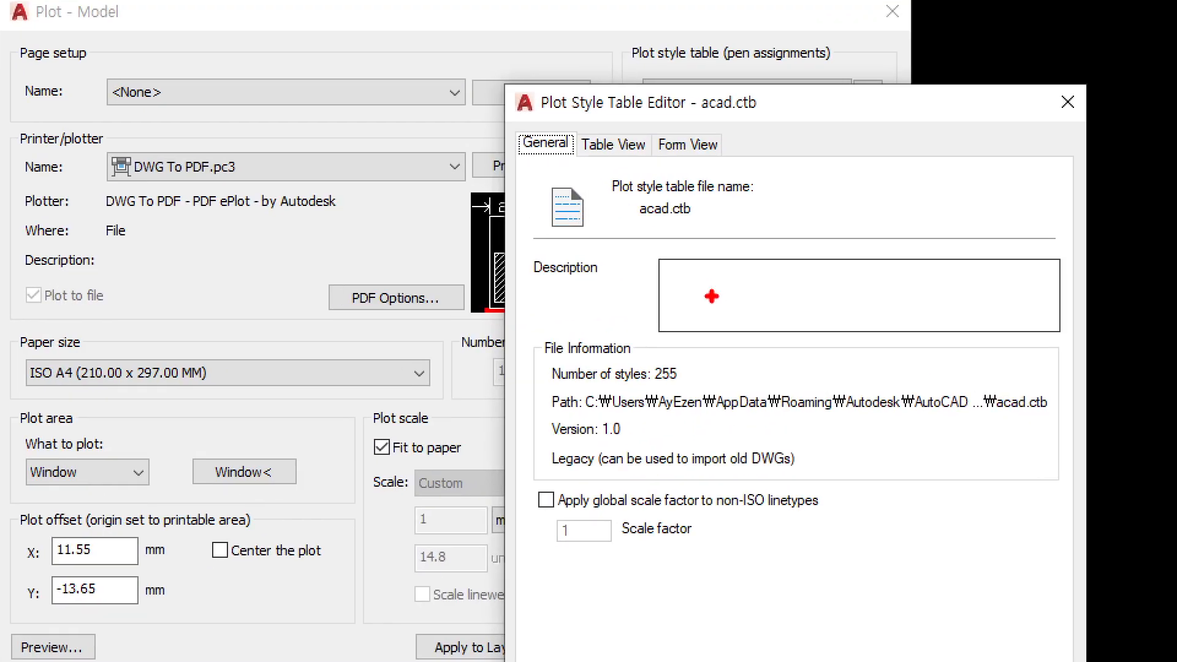
left_click_drag(515, 167, 1079, 533)
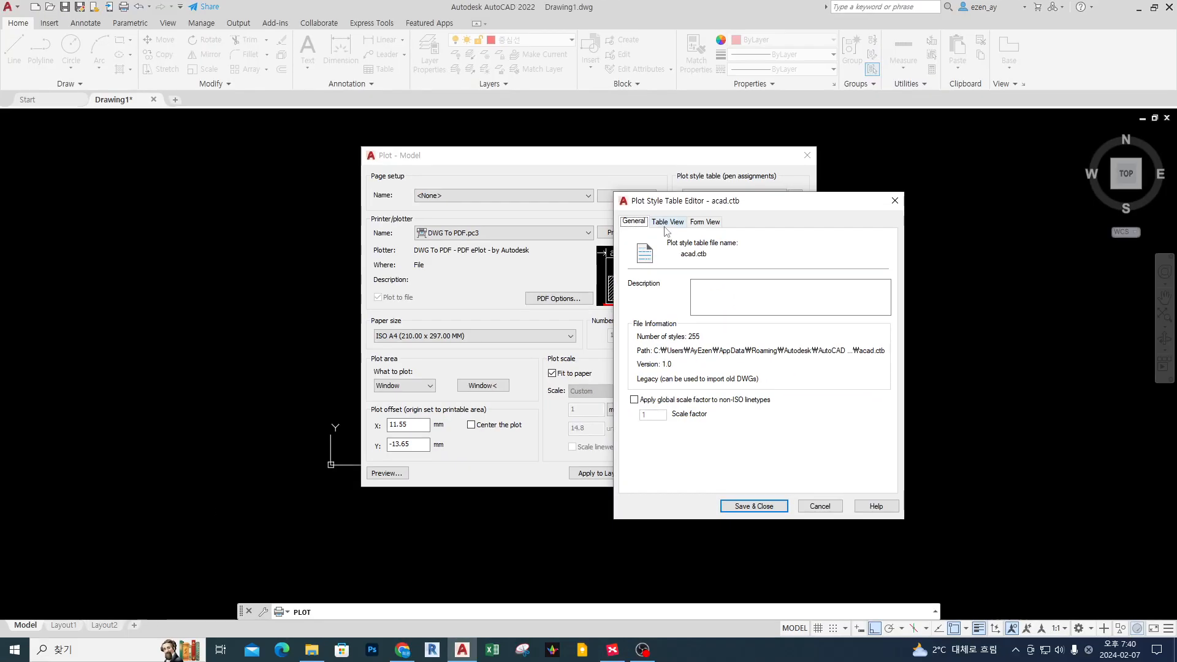
left_click(613, 144)
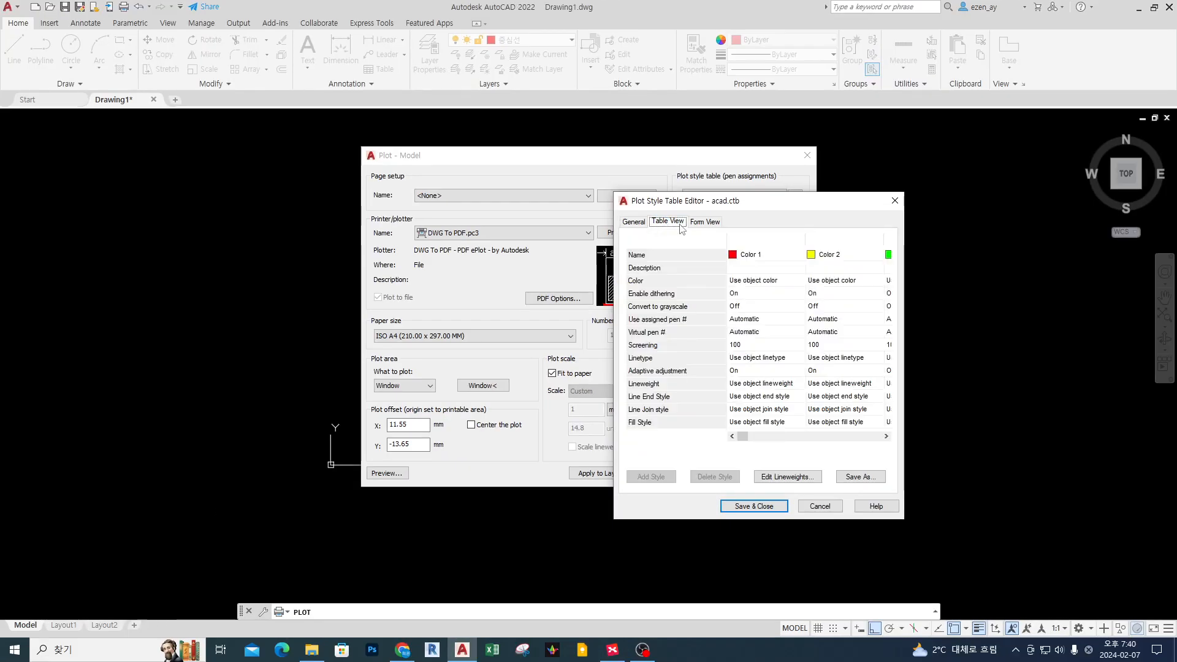
left_click(706, 221)
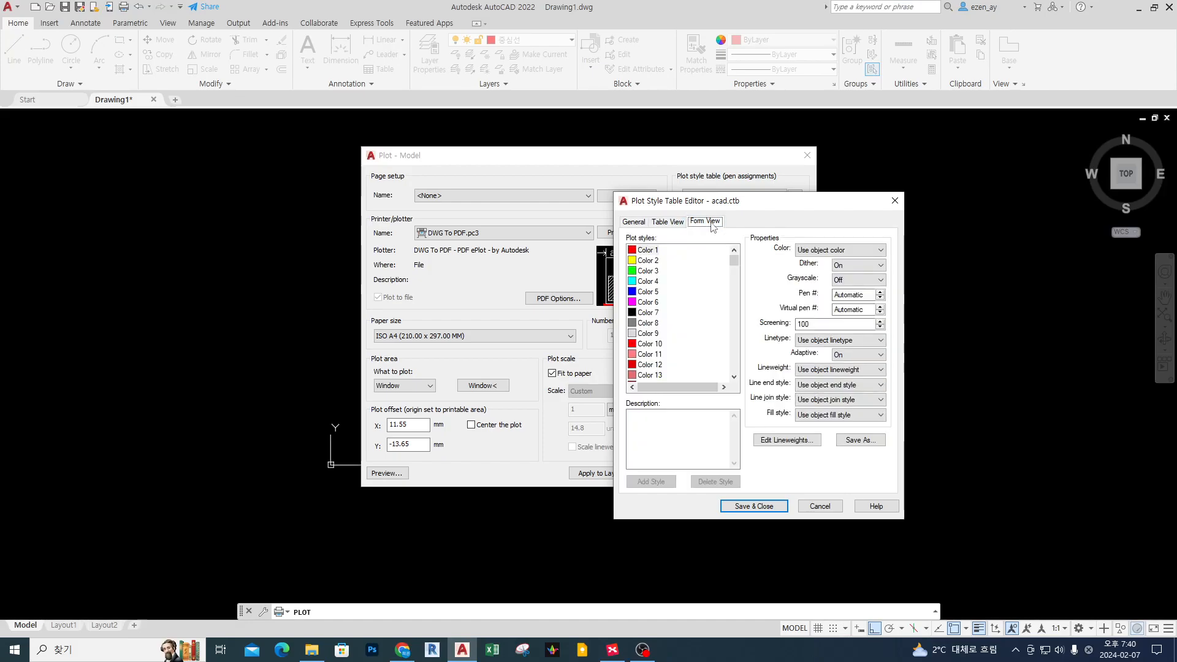
left_click(672, 226)
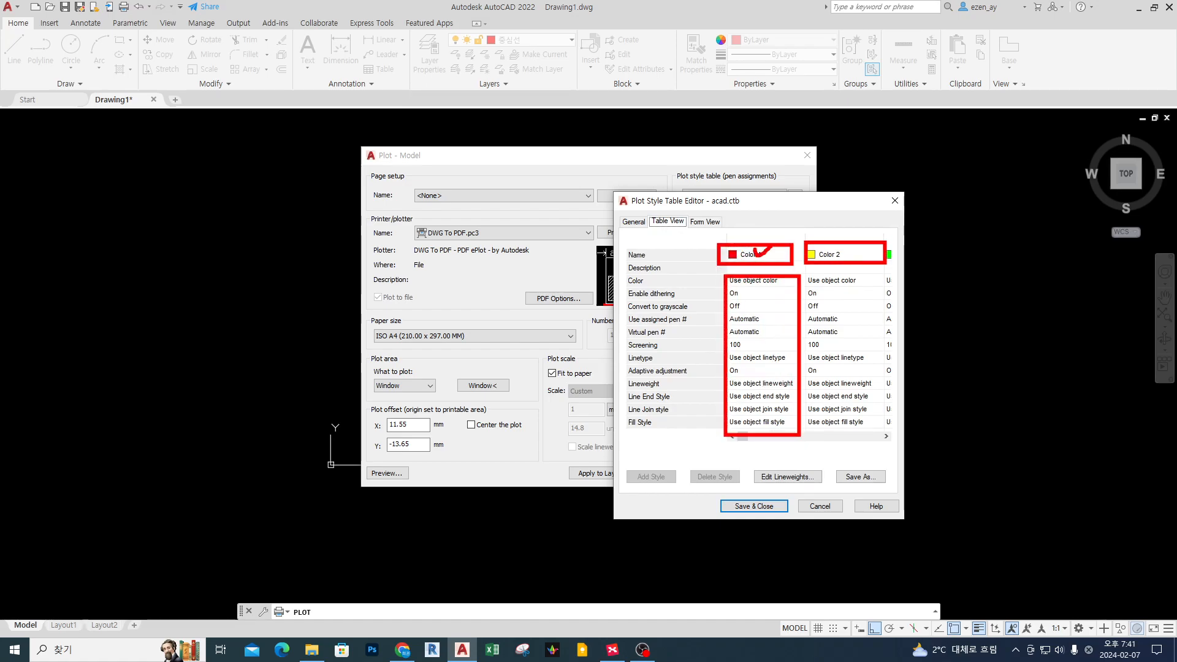
left_click(705, 221)
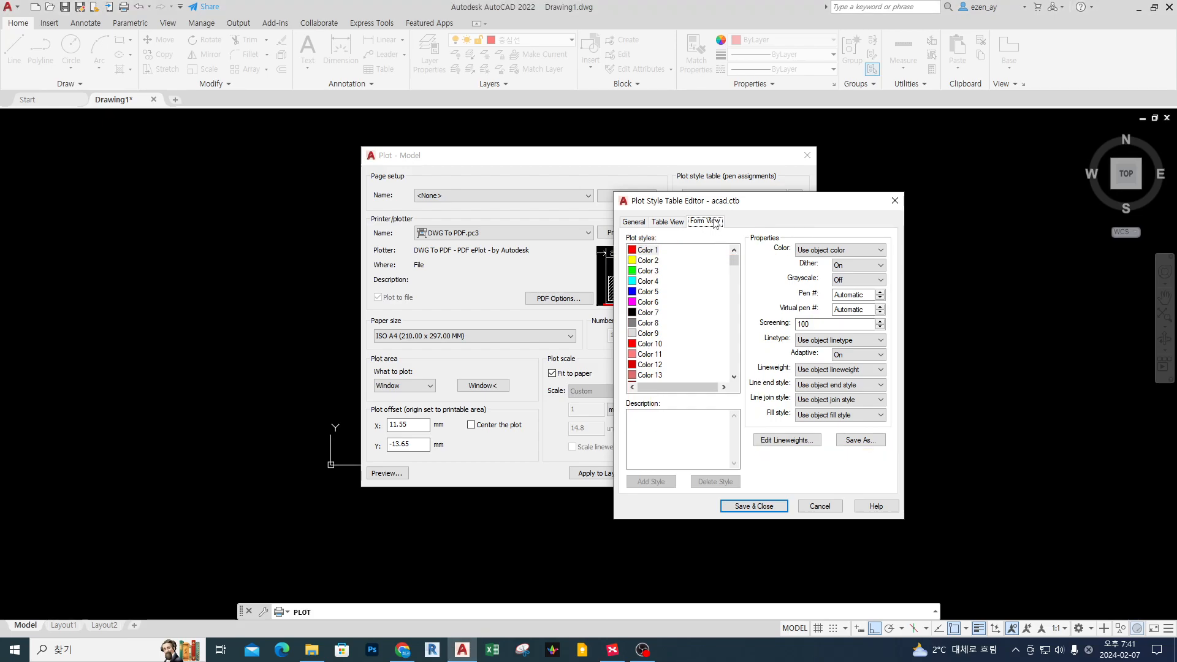
- Set the Color 1 plot style to Black with a 0.0500 mm lineweight
left_click(653, 251)
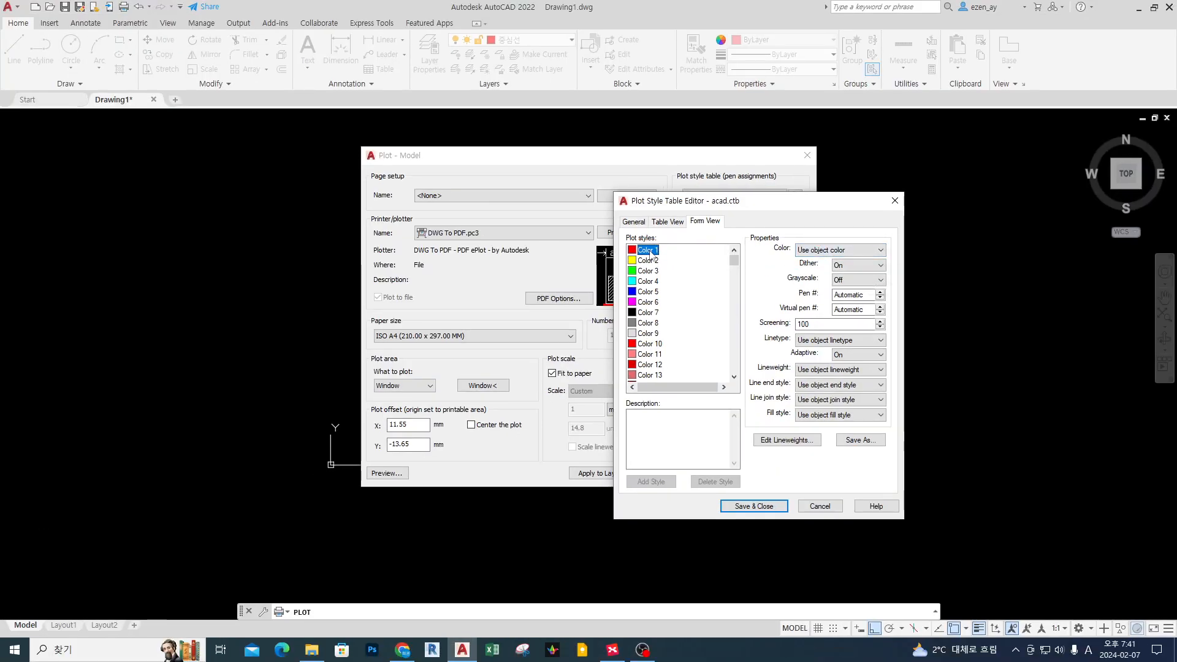
left_click(850, 252)
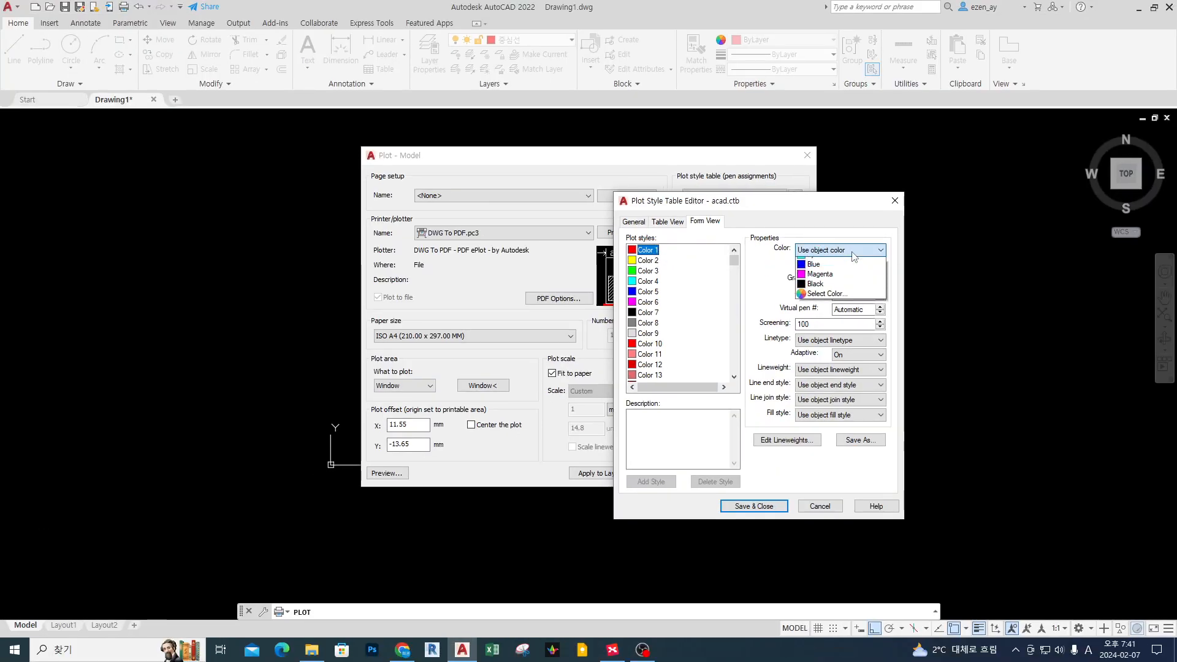
left_click(844, 332)
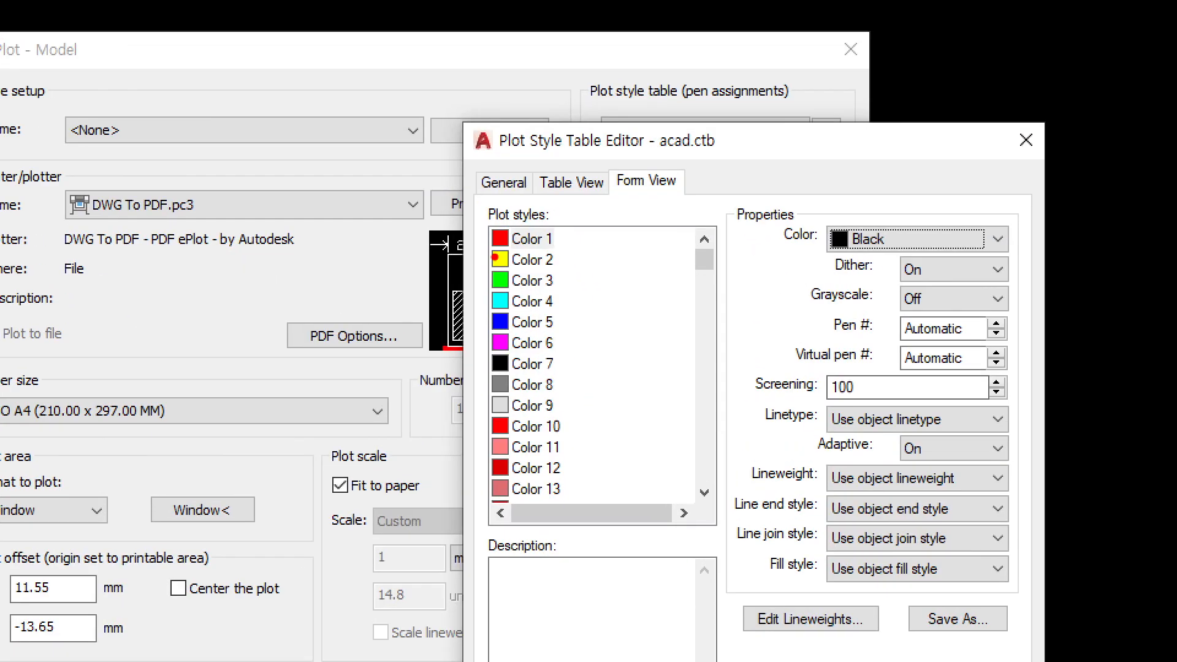
mouse_move(486, 252)
left_mouse_down()
mouse_move(601, 252)
mouse_move(800, 224)
mouse_move(791, 241)
left_mouse_up()
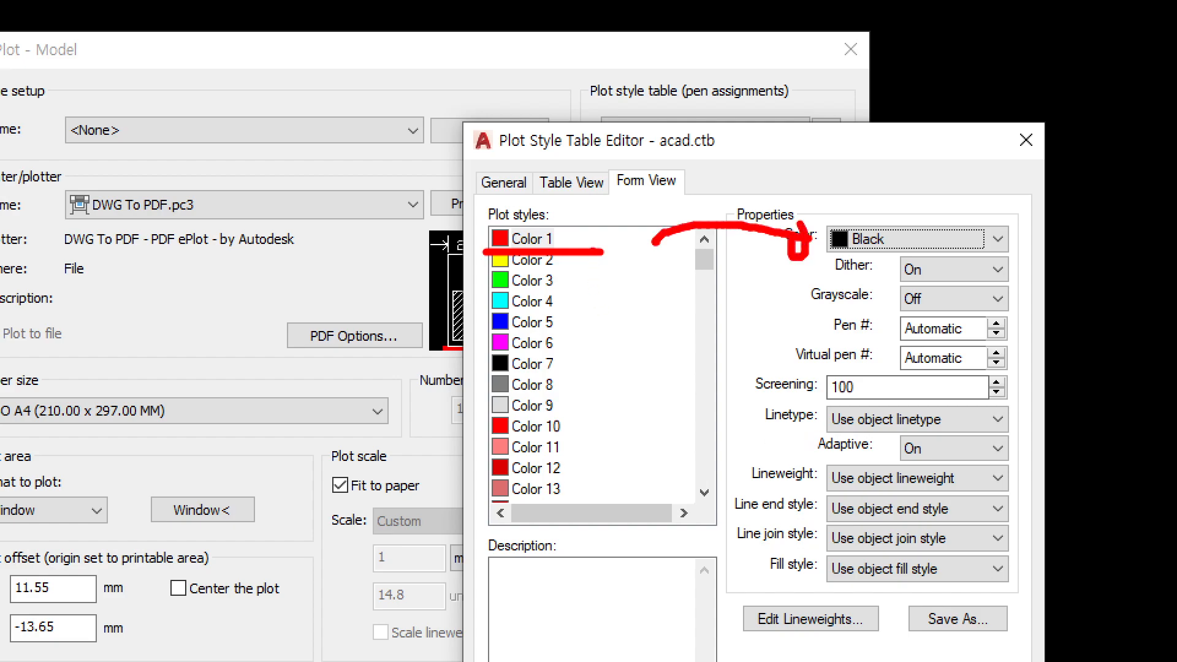
mouse_move(598, 252)
left_mouse_down()
mouse_move(630, 268)
mouse_move(681, 371)
mouse_move(704, 459)
mouse_move(761, 473)
mouse_move(753, 455)
mouse_move(759, 488)
mouse_move(1019, 460)
left_mouse_up()
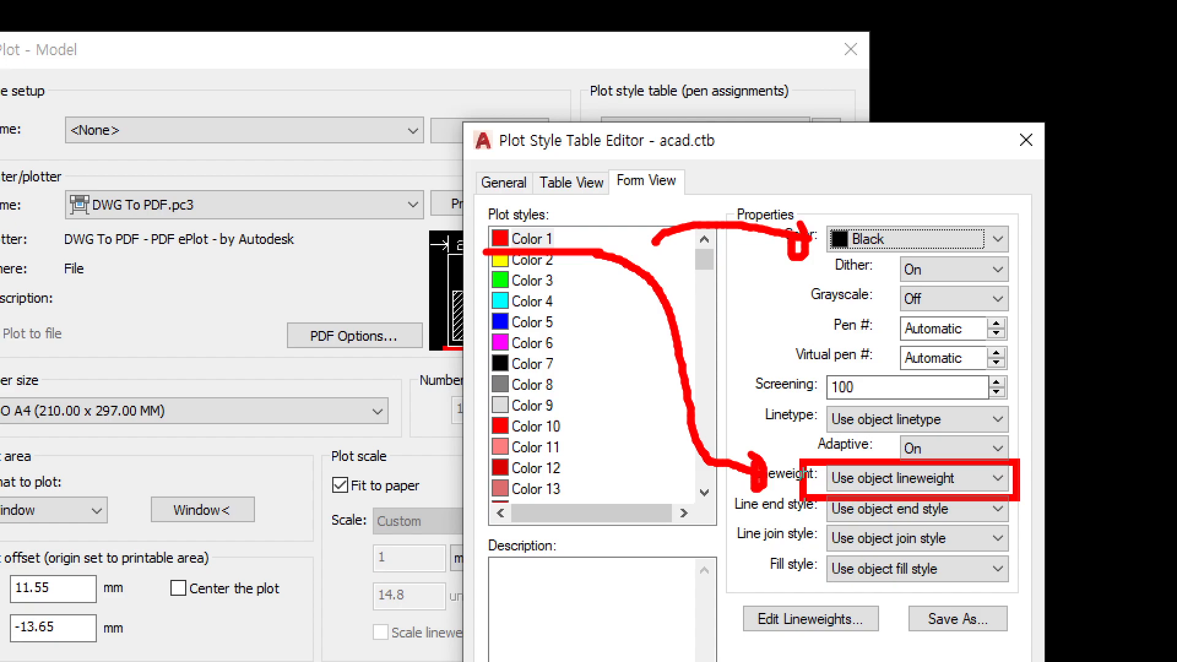
key("Escape")
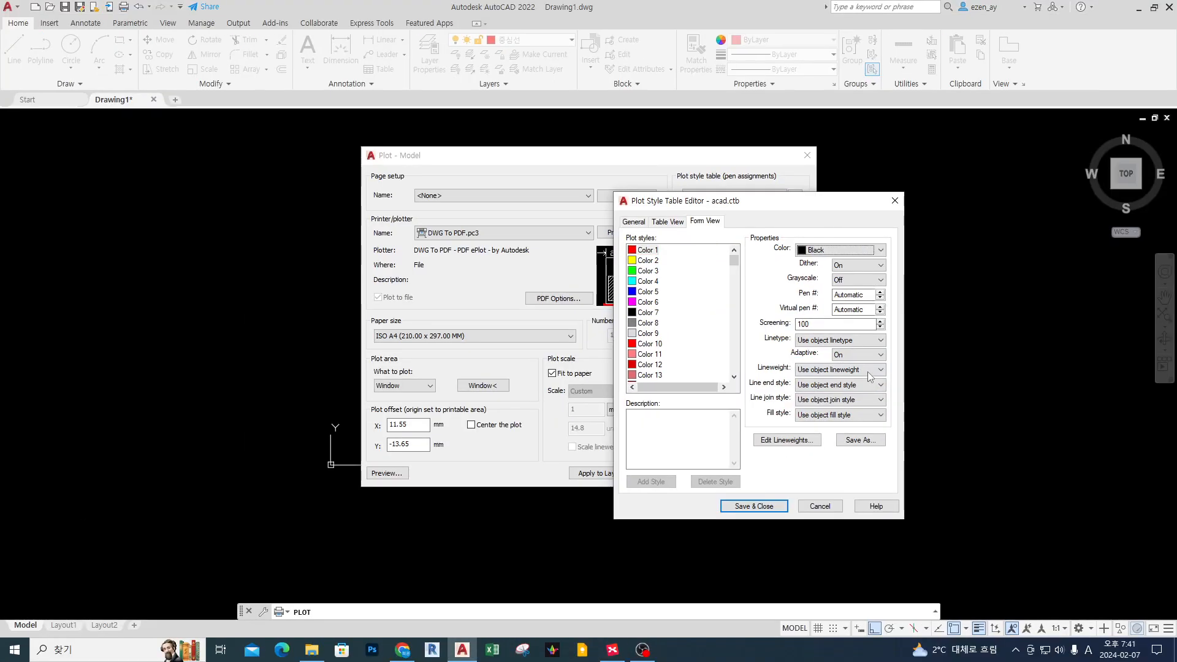
left_click(833, 371)
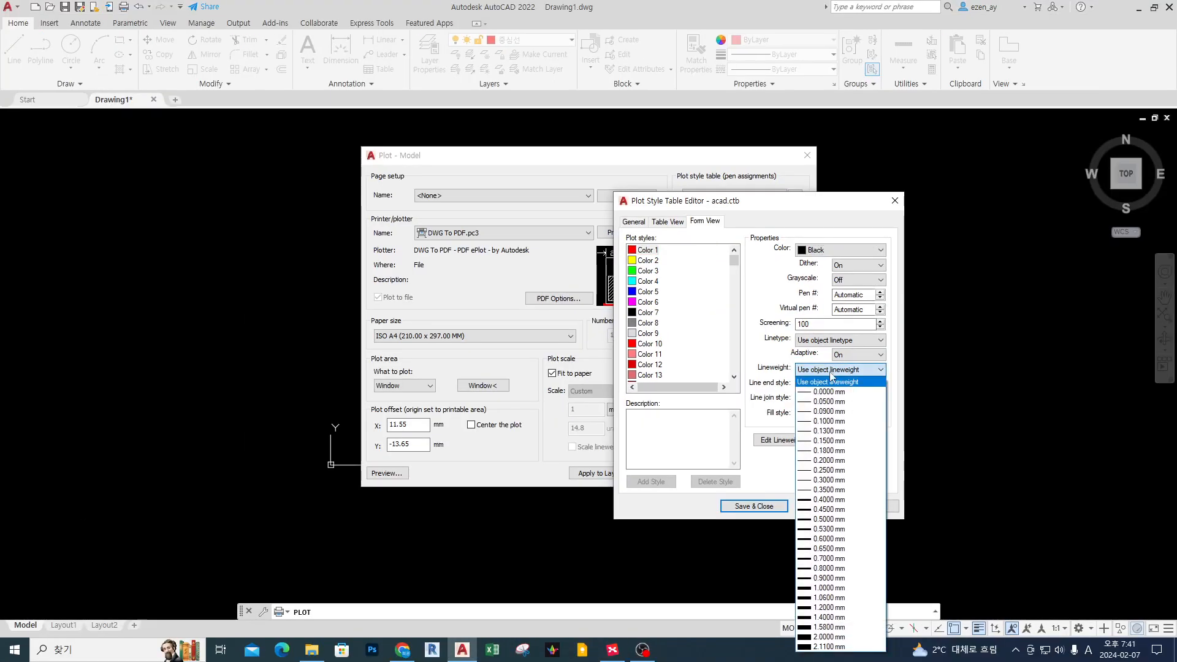
left_click(840, 403)
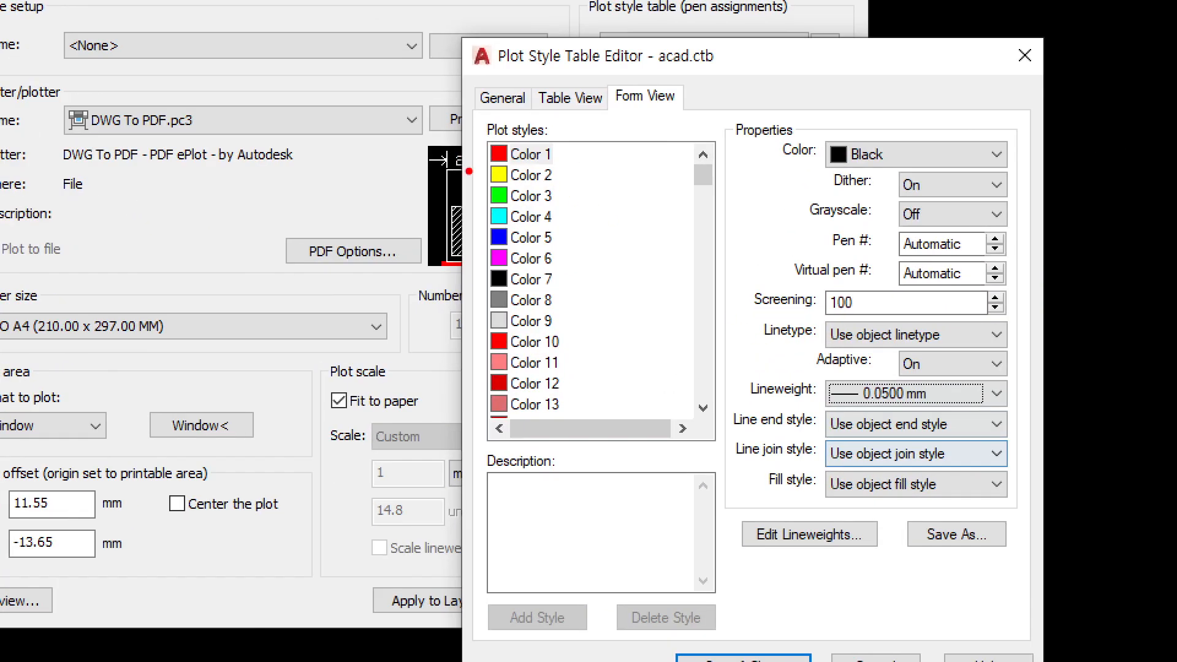
left_click_drag(470, 174, 575, 138, "ctrl")
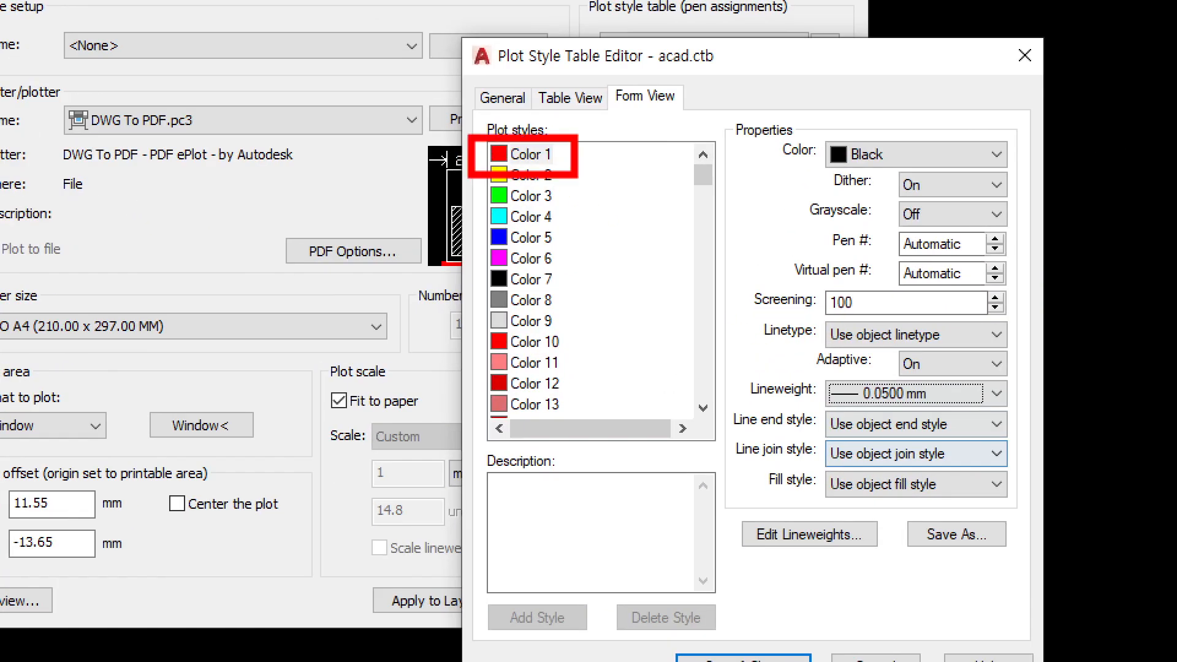
left_click_drag(717, 156, 790, 155, "ctrl+shift")
mouse_move(734, 395)
left_mouse_down("ctrl+shift")
mouse_move(778, 395)
mouse_move(791, 380)
mouse_move(784, 407)
left_mouse_up("ctrl+shift")
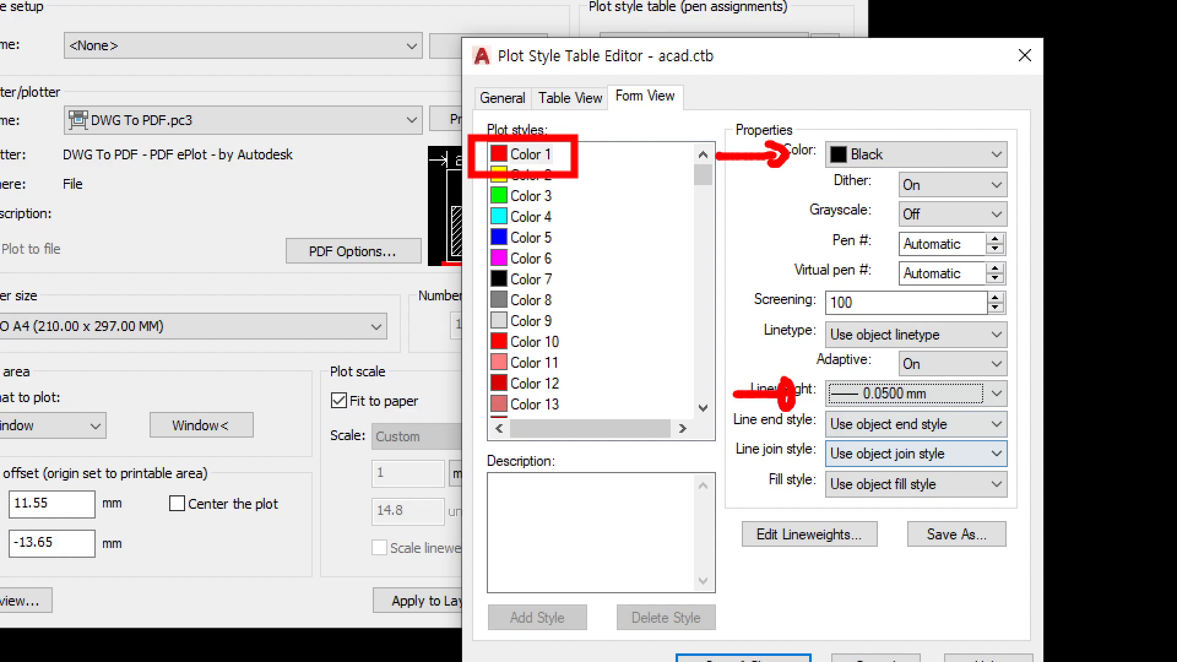
left_click_drag(584, 132, 611, 128)
mouse_move(379, 149)
left_mouse_down()
mouse_move(429, 134)
mouse_move(437, 152)
left_mouse_up()
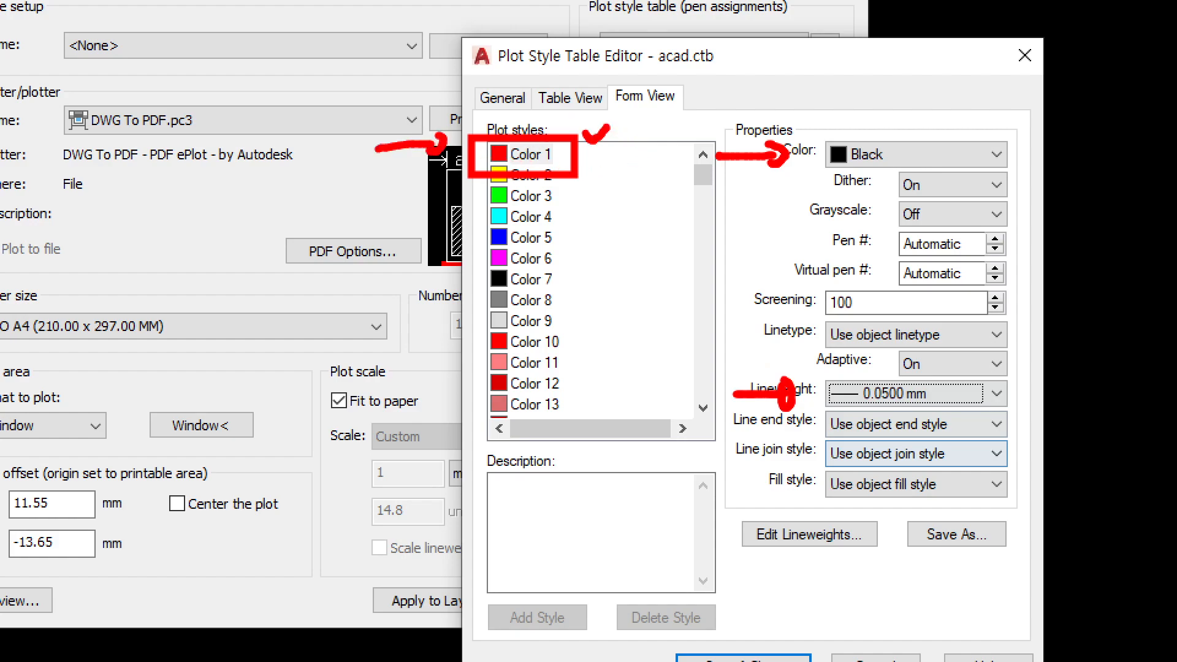
left_click_drag(787, 160, 780, 180)
key("Escape")
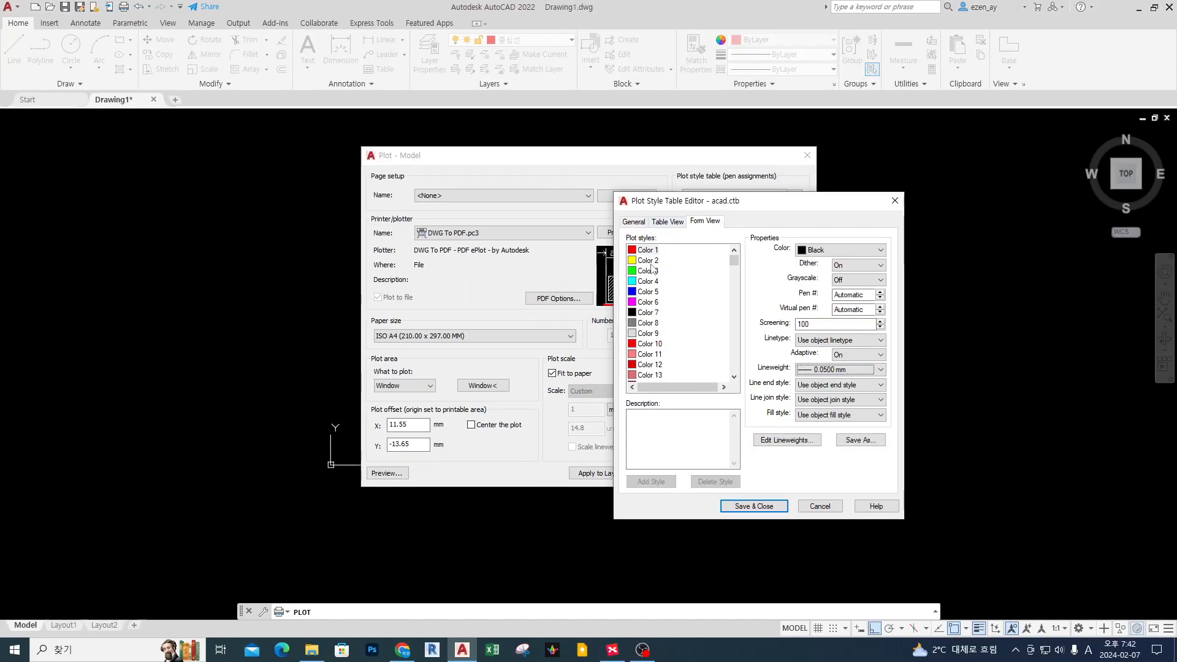
- Set the Color 2 plot style to Black with a 0.5000 mm lineweight and check it against Color 1
left_click(654, 267)
left_click(858, 250)
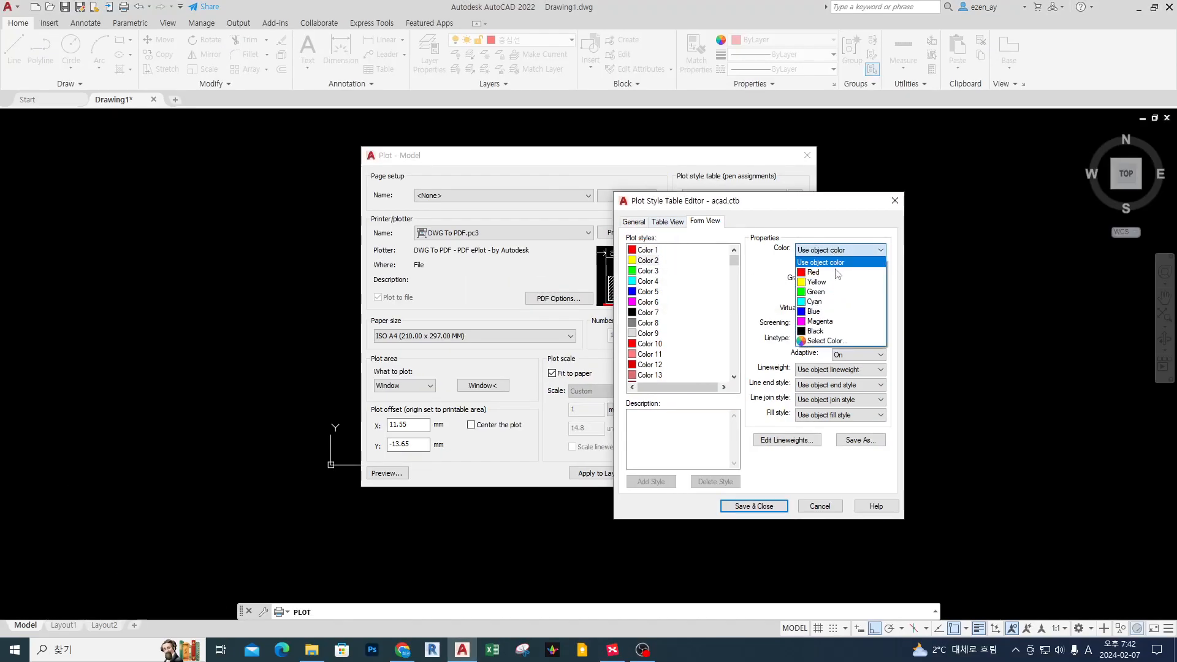
left_click(830, 332)
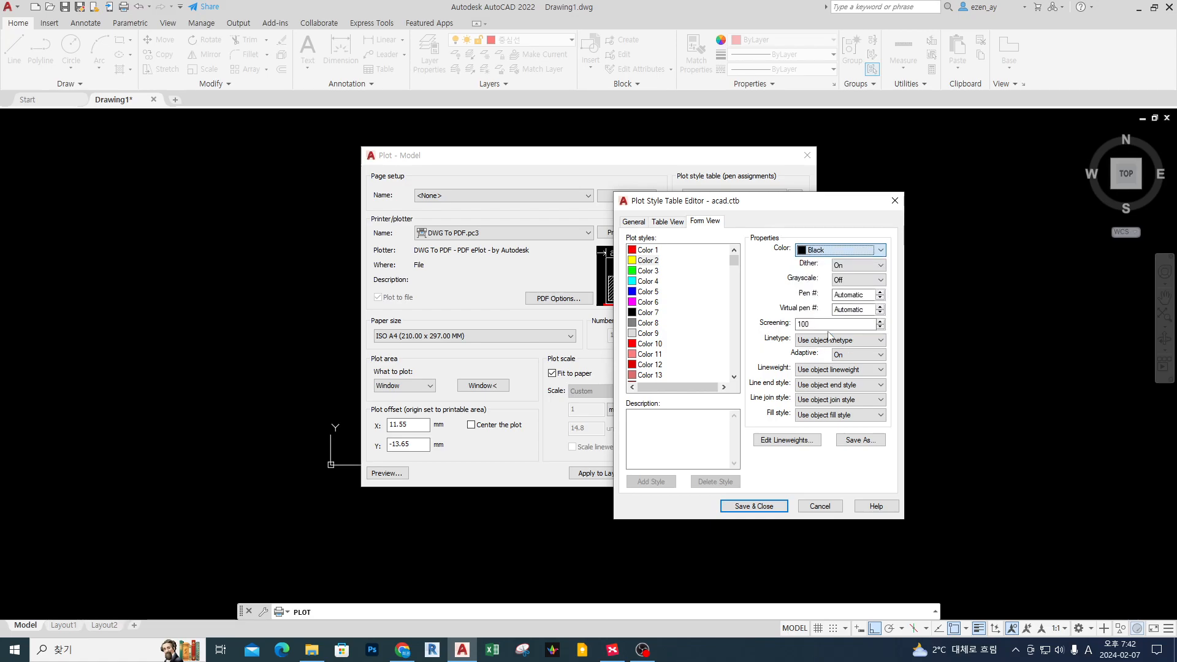
left_click(822, 371)
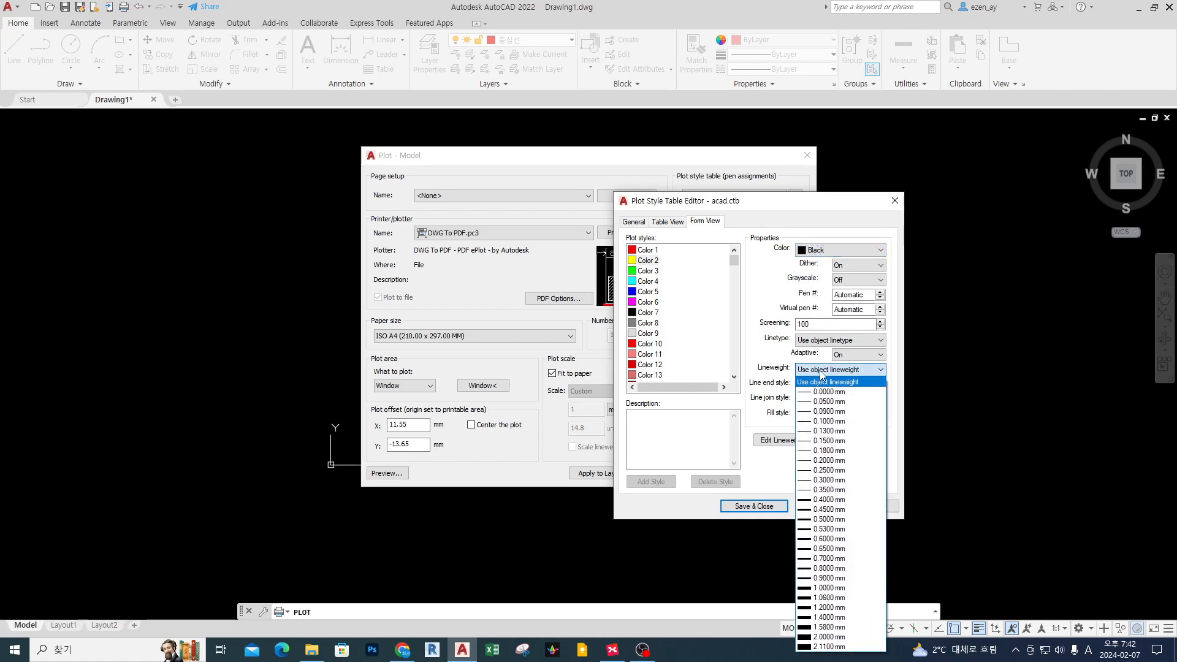
left_click(827, 521)
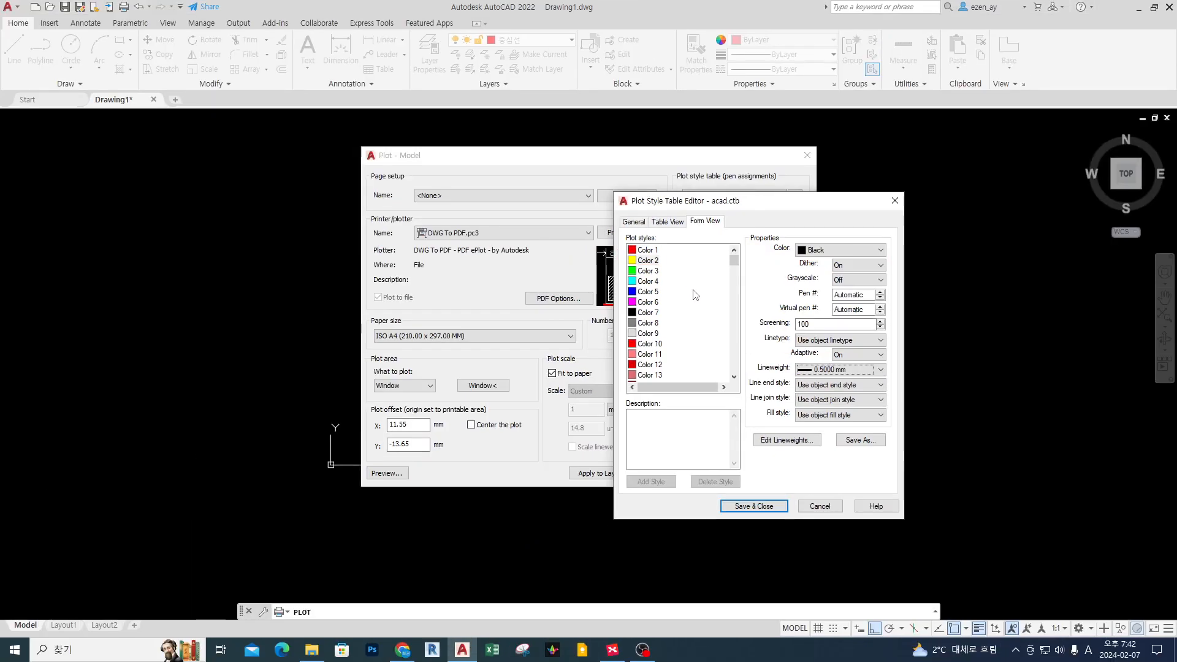
left_click(647, 261)
key("Up")
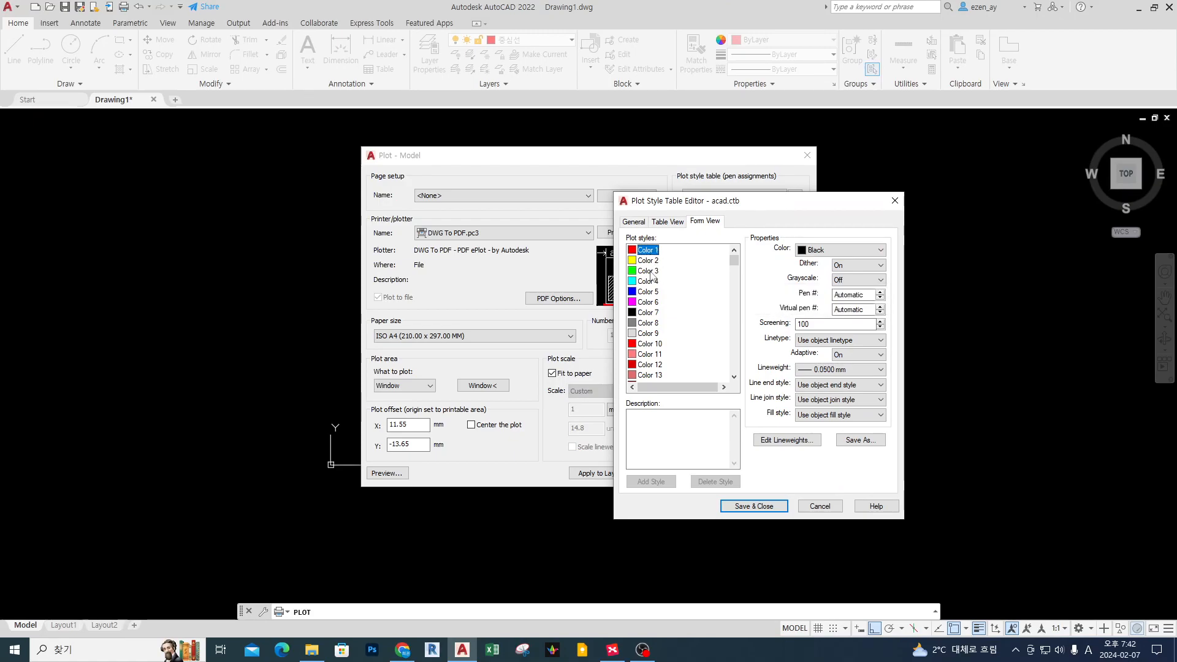
- Set plot styles Color 3, Color 4, Color 6 and Color 7 together to Black with a 0.3000 mm lineweight
left_click(650, 271)
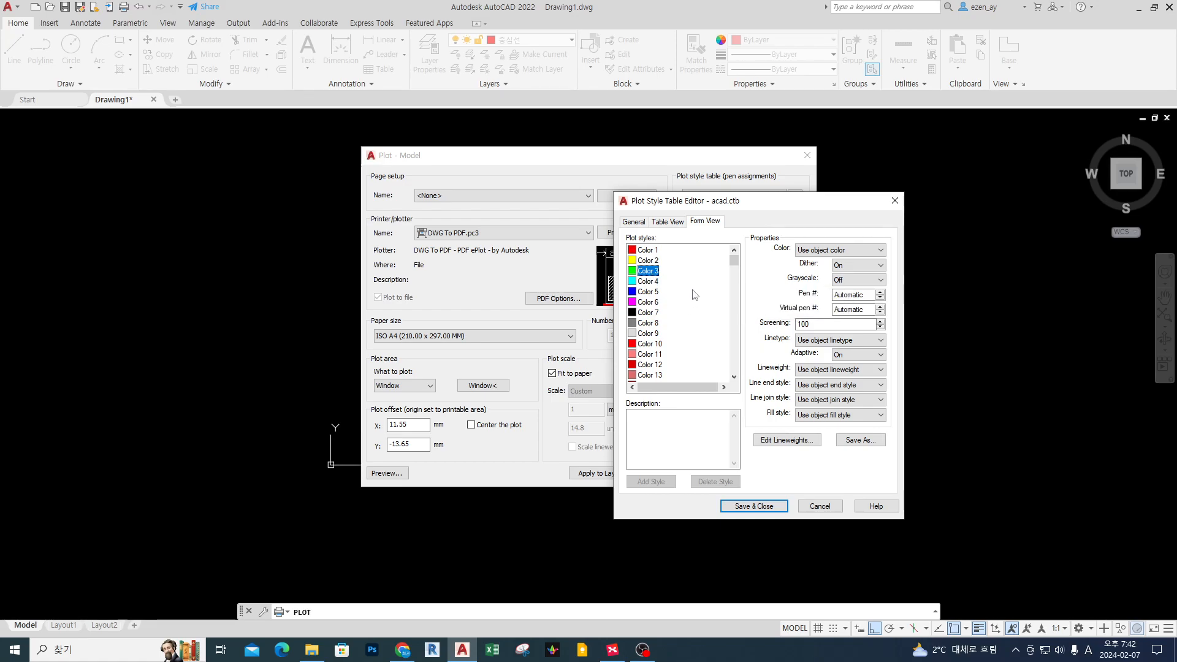
left_click(648, 282, "shift")
left_click(648, 302, "ctrl")
left_click(649, 313, "ctrl")
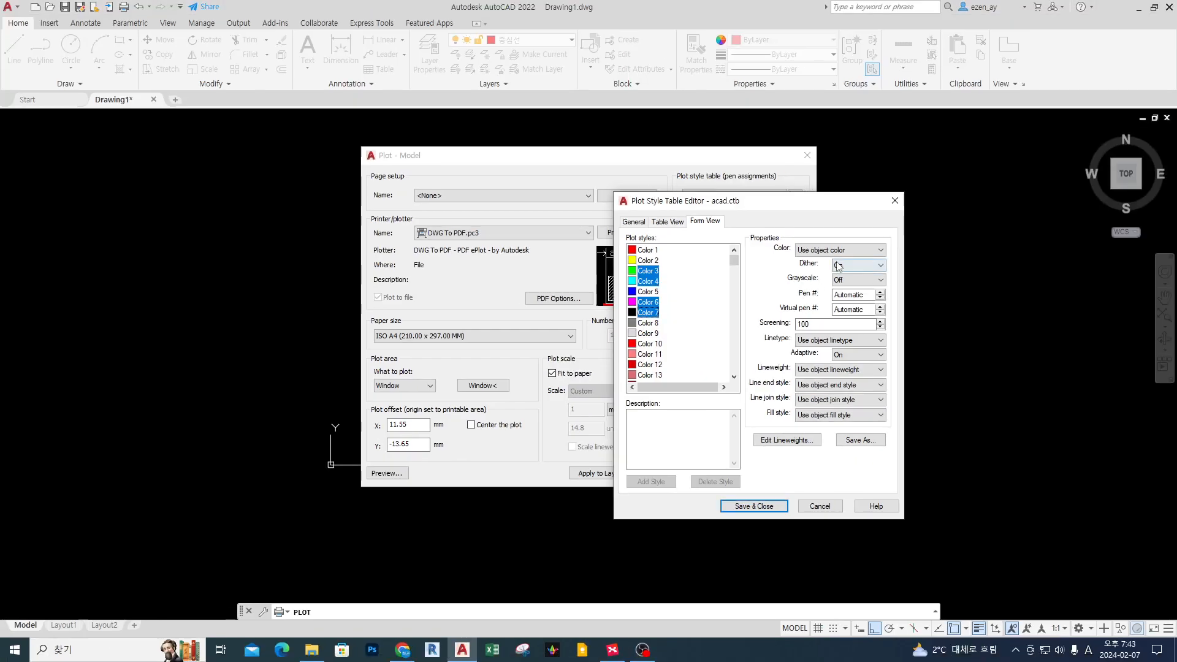
left_click(994, 181)
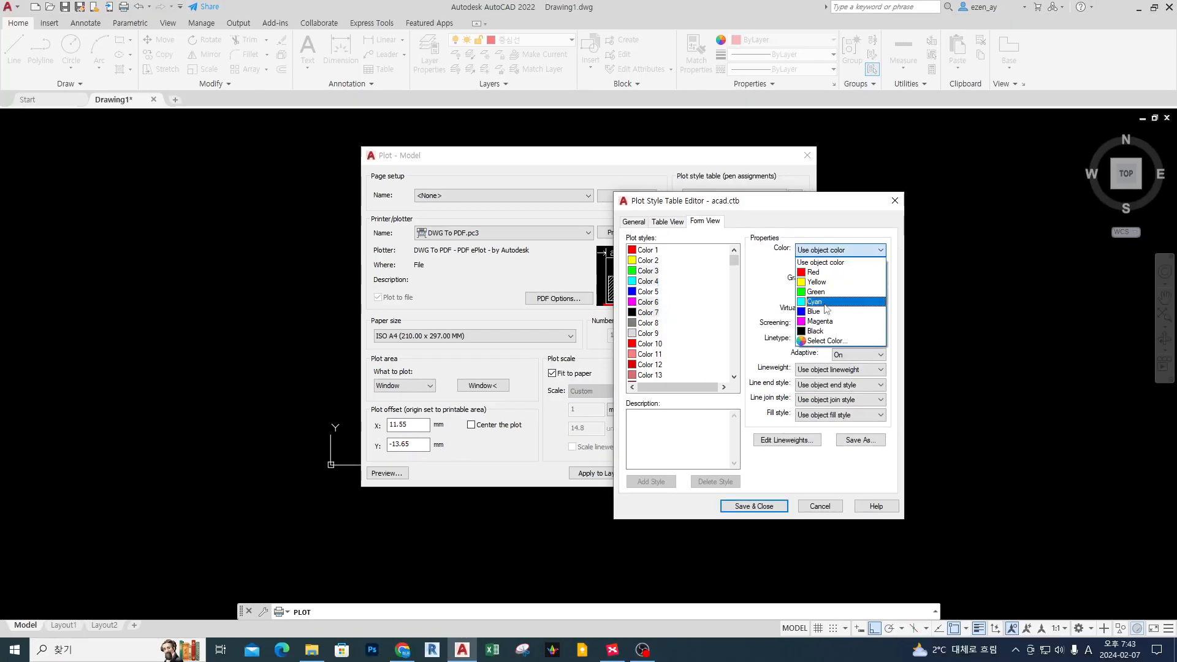
left_click(827, 332)
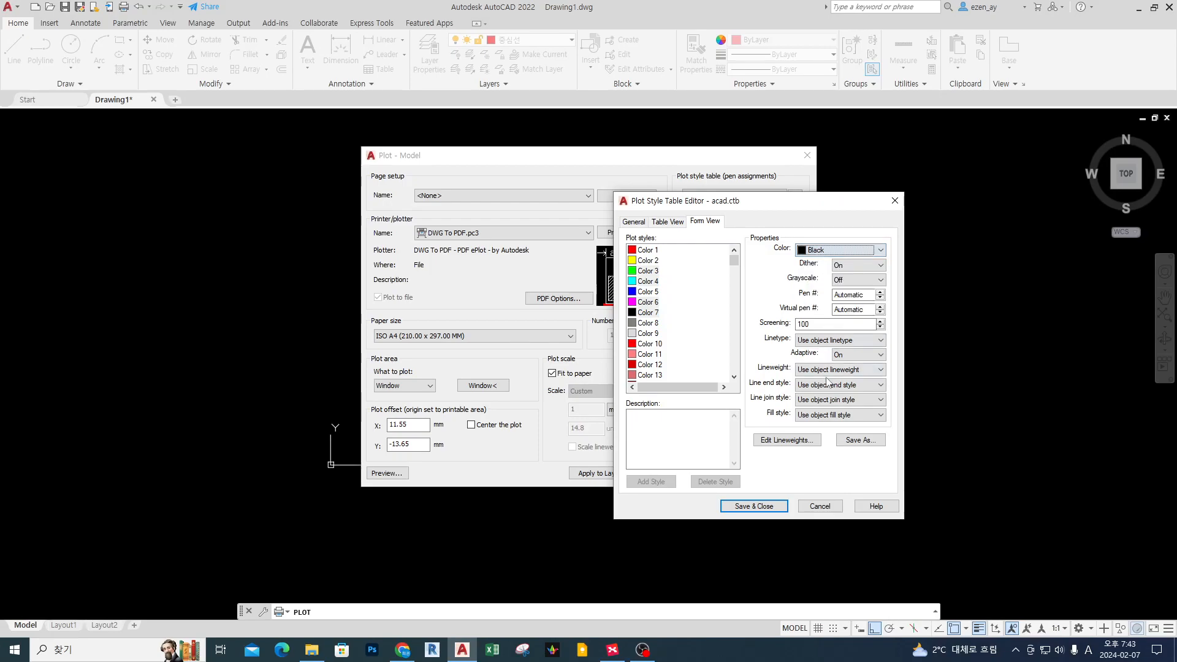
left_click(832, 369)
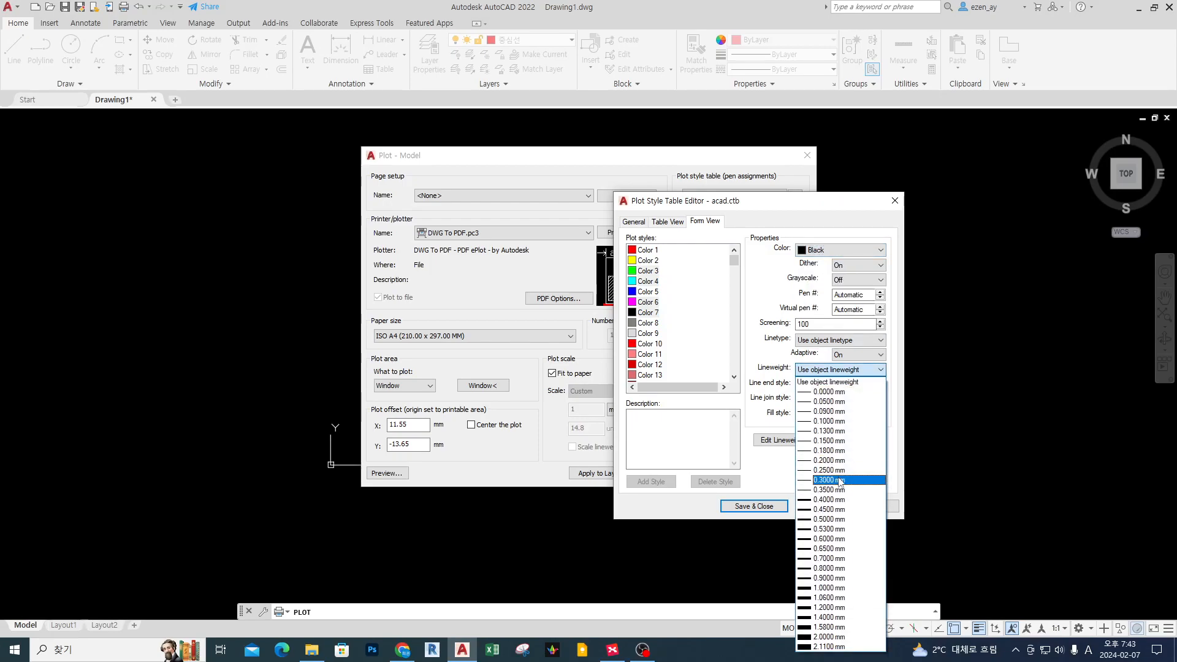
left_click(840, 480)
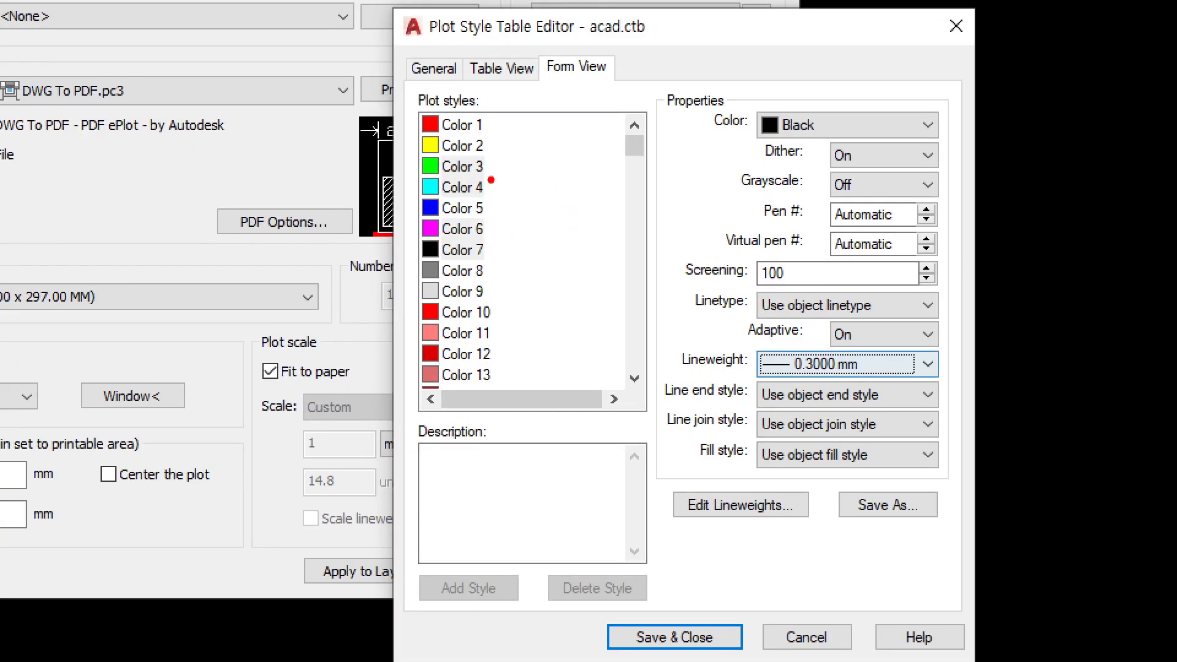
left_click_drag(415, 153, 496, 201, "ctrl")
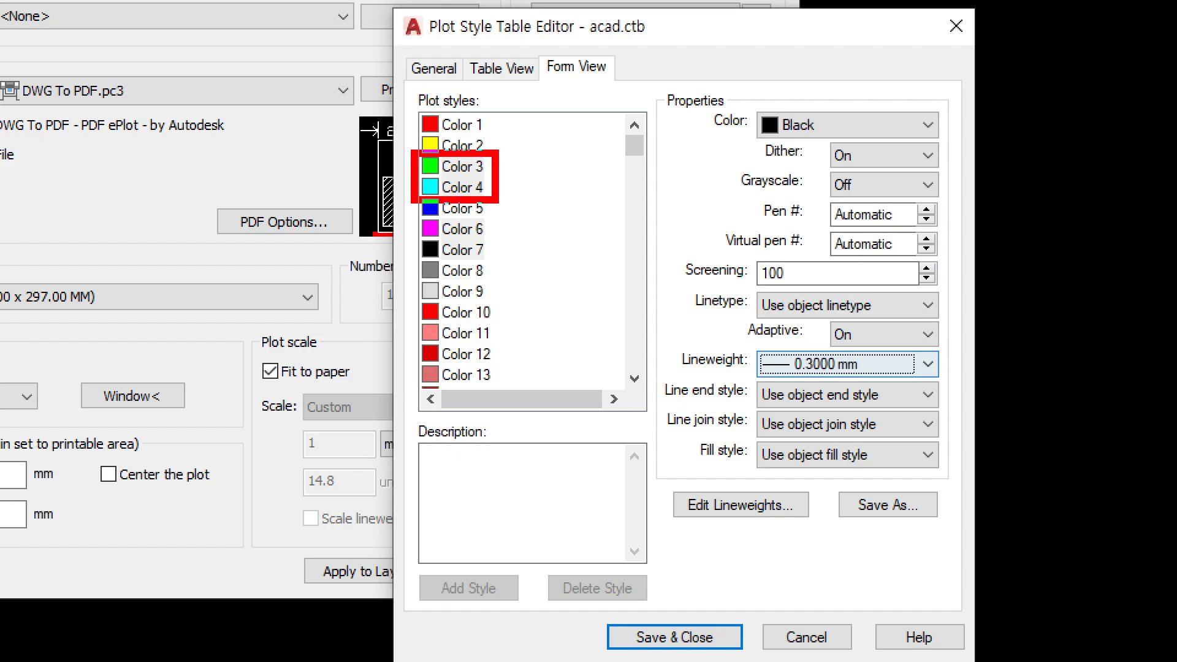
left_click_drag(410, 214, 504, 264, "ctrl")
mouse_move(807, 147)
left_mouse_down()
mouse_move(810, 96)
mouse_move(817, 163)
left_mouse_up()
mouse_move(734, 330)
left_mouse_down("ctrl")
mouse_move(834, 382)
mouse_move(893, 391)
left_mouse_up("ctrl")
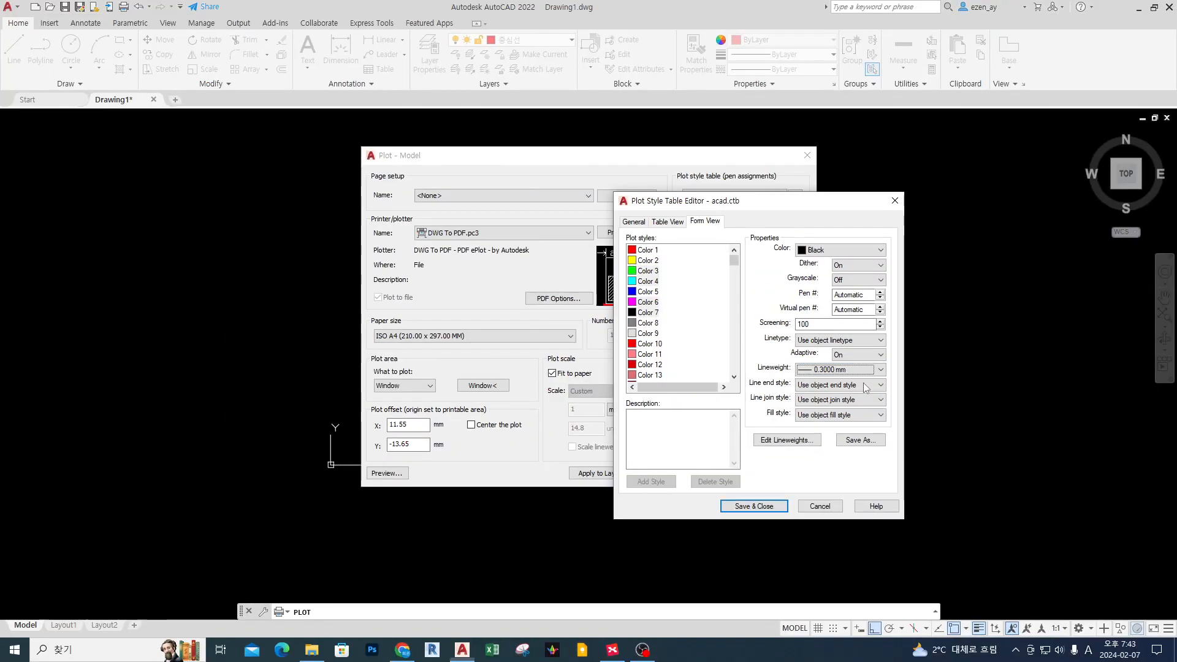
- Set plot styles Color 5, Color 8 and Color 9 to Black with a 0.0500 mm lineweight and save the acad.ctb table
left_click(651, 293)
left_click(649, 324, "ctrl")
left_click(648, 334, "ctrl")
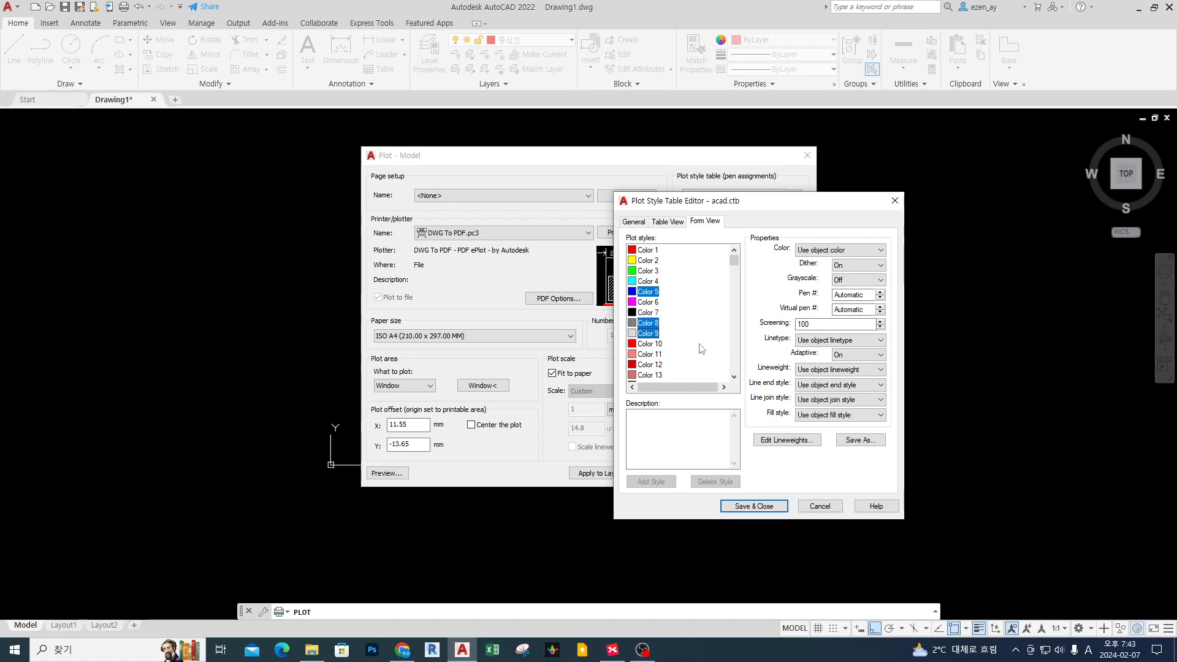
left_click(859, 251)
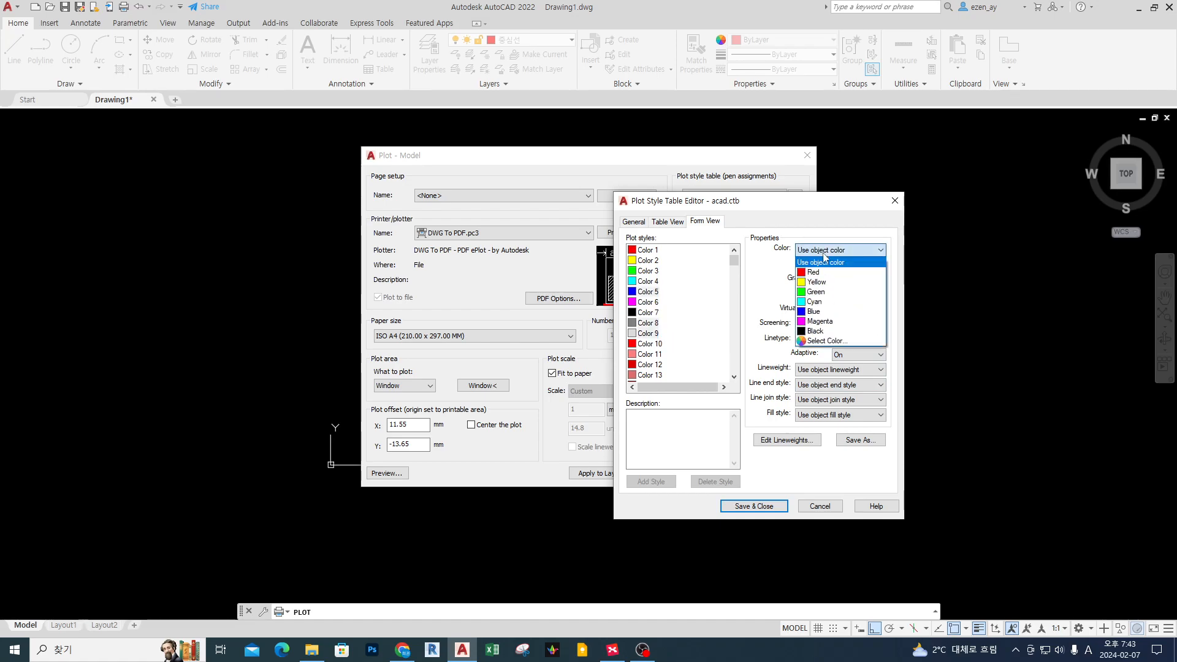
left_click(827, 331)
left_click(858, 370)
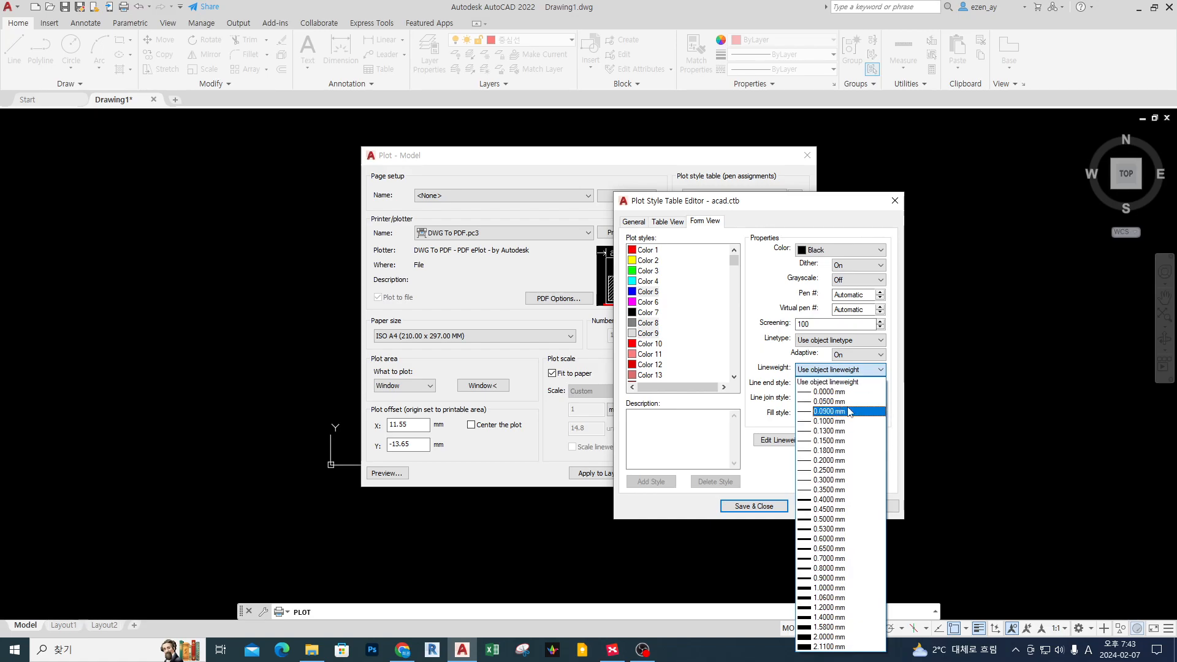
left_click(830, 402)
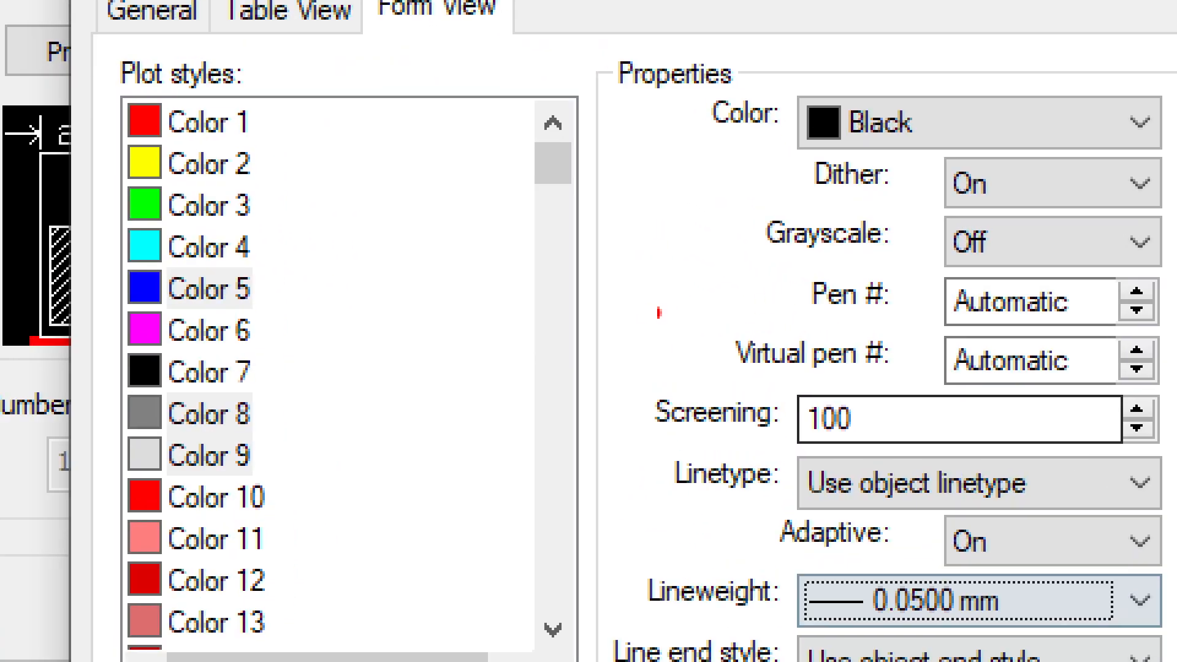
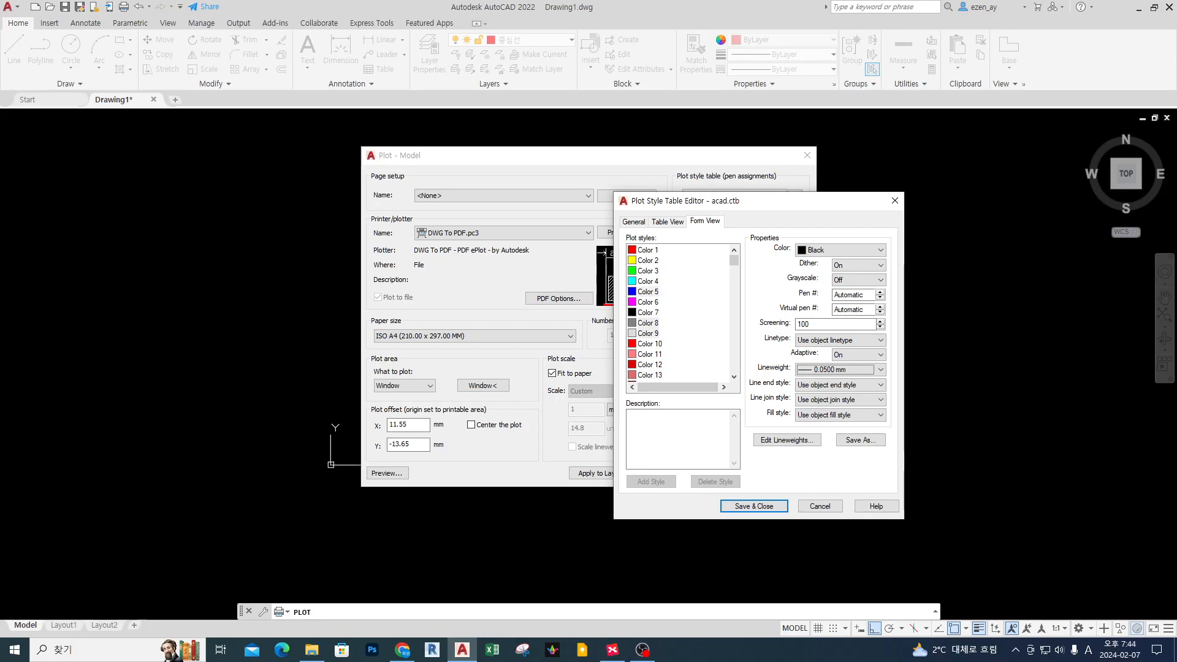
left_click(766, 508)
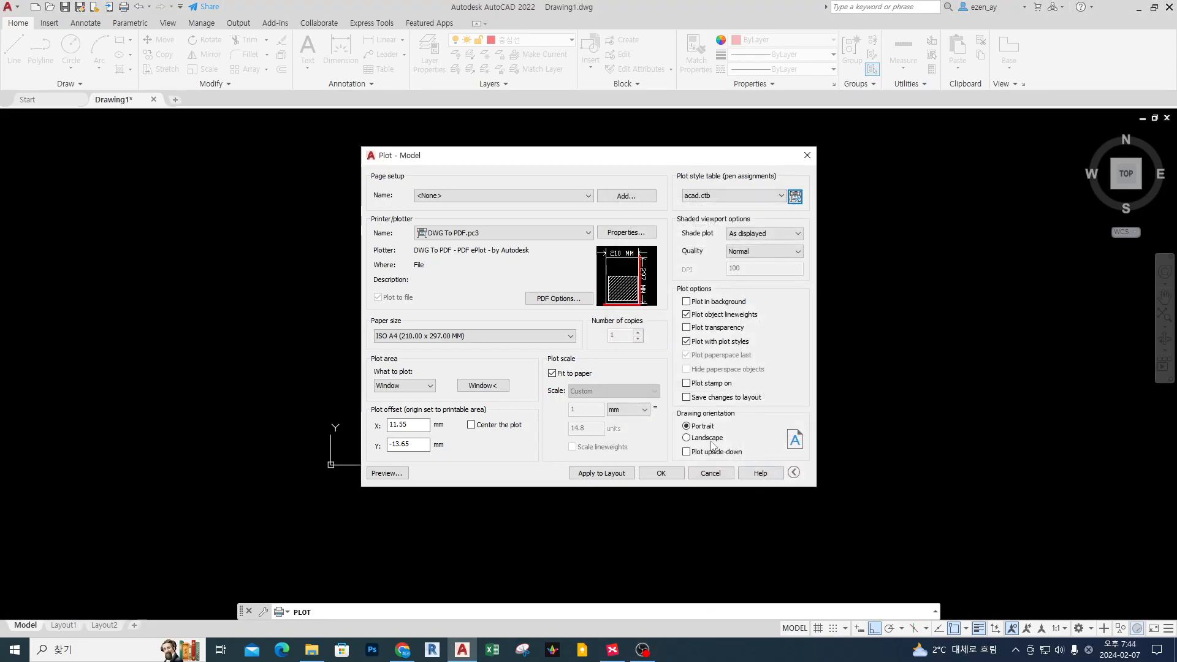
- Preview the plot to examine the color and thickness of the four lines up close, and exit without plotting
left_click(375, 474)
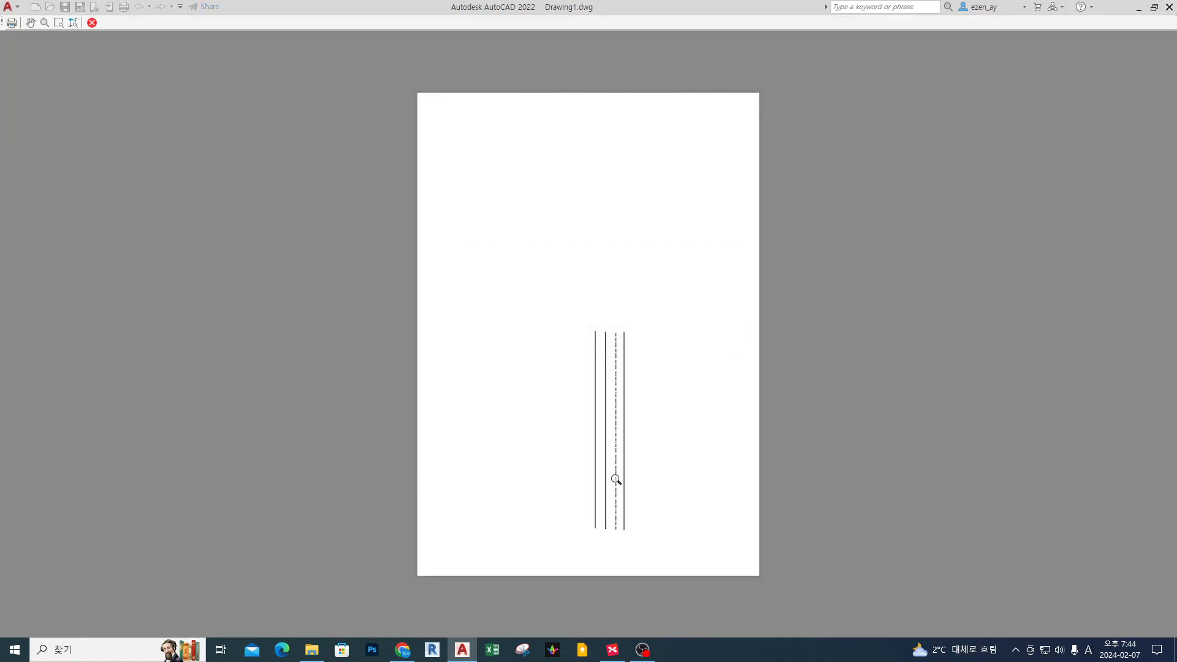
scroll(607, 473, "up", 6)
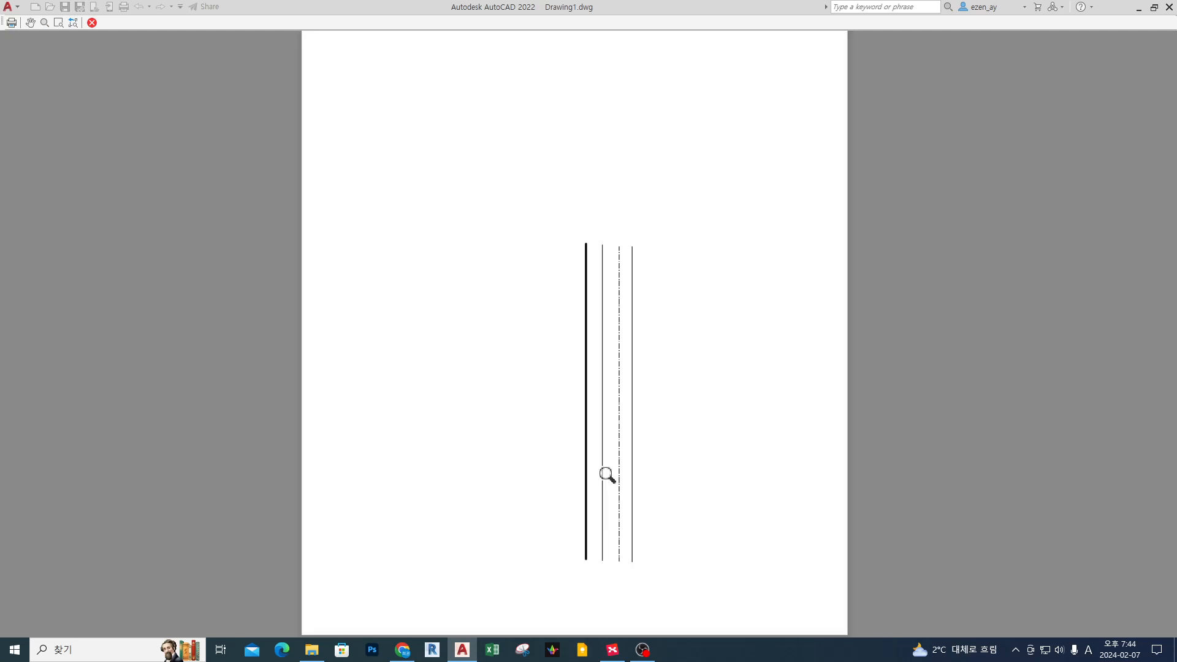
scroll(601, 471, "down", 6)
scroll(609, 473, "up", 6)
scroll(605, 468, "up", 2)
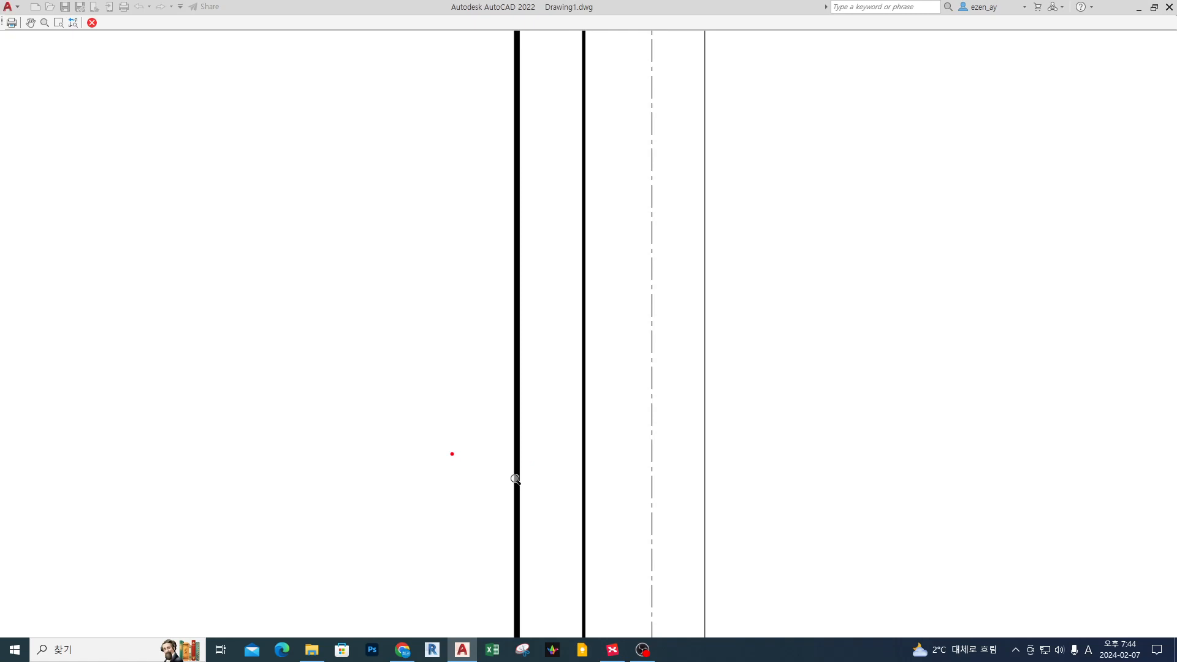
left_click_drag(408, 425, 777, 246)
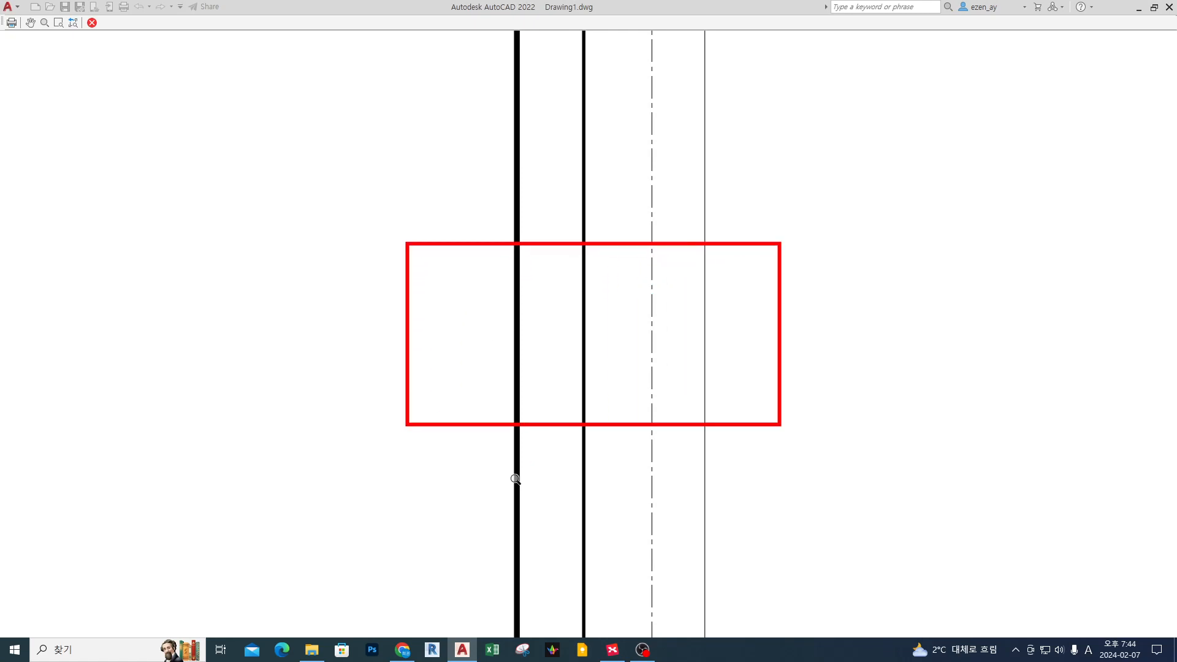
left_click_drag(438, 94, 506, 138)
mouse_move(549, 74)
left_mouse_down()
mouse_move(581, 108)
mouse_move(700, 132)
left_mouse_up()
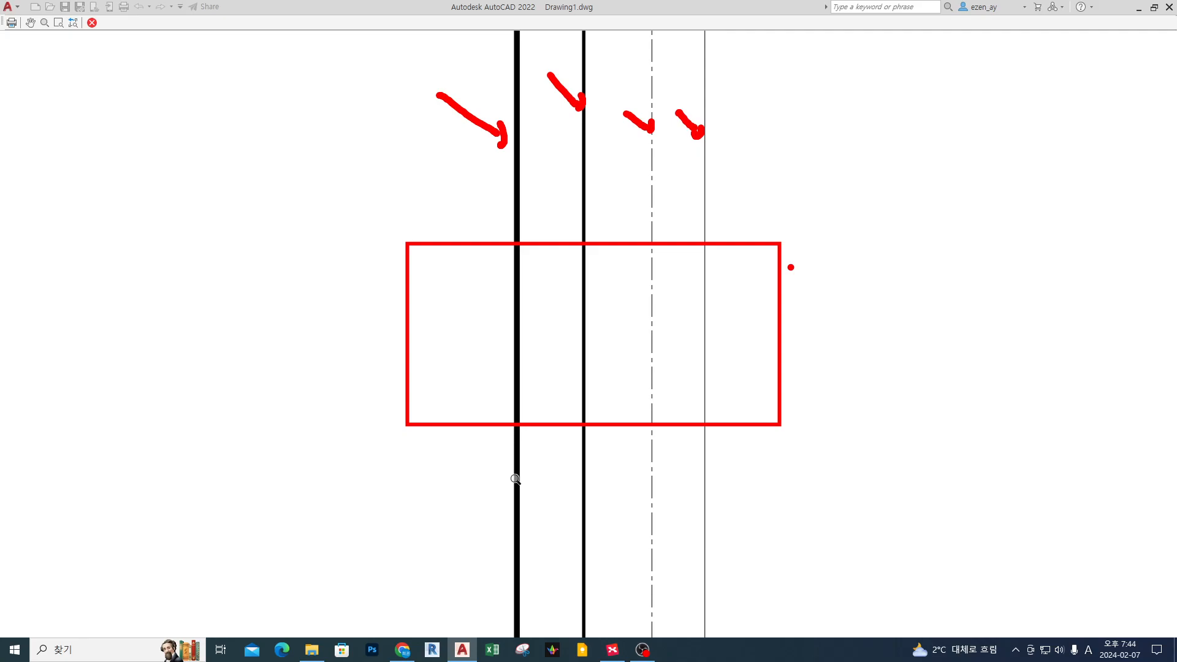
key("Escape")
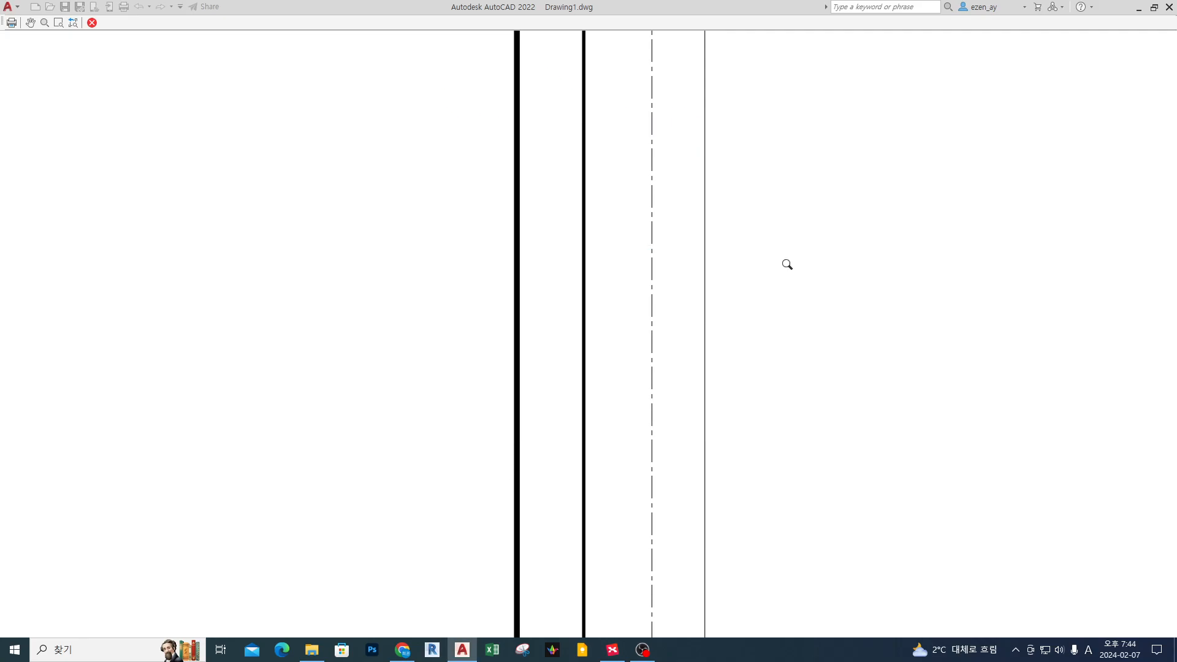
key("Escape")
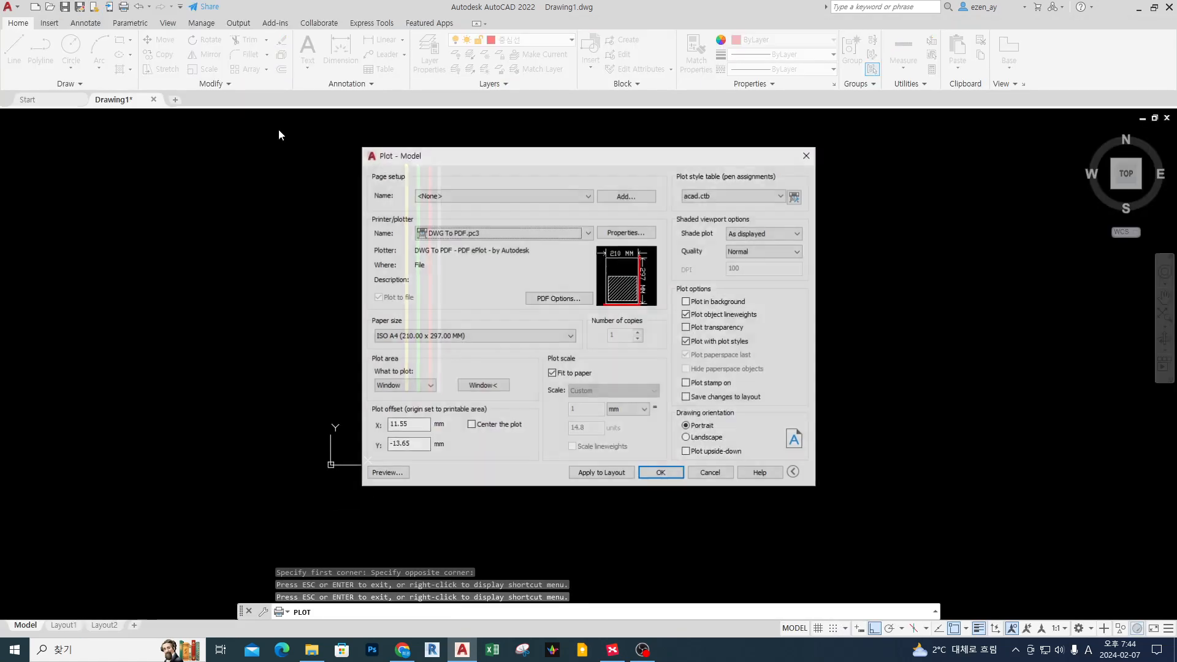
left_click(706, 476)
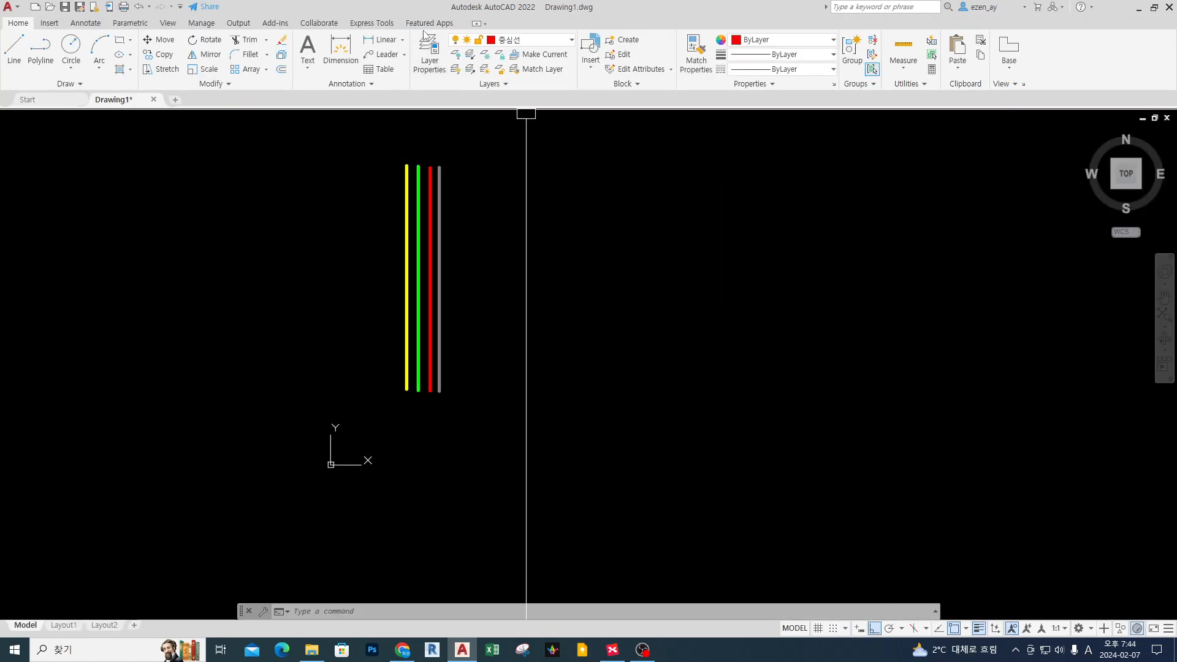
- Open the layer properties manager and review the colours, linetypes and lineweights of the listed layers
left_click(429, 54)
mouse_move(429, 188)
left_mouse_down("ctrl")
mouse_move(731, 293)
mouse_move(816, 309)
left_mouse_up("ctrl")
left_click_drag(696, 203, 668, 183)
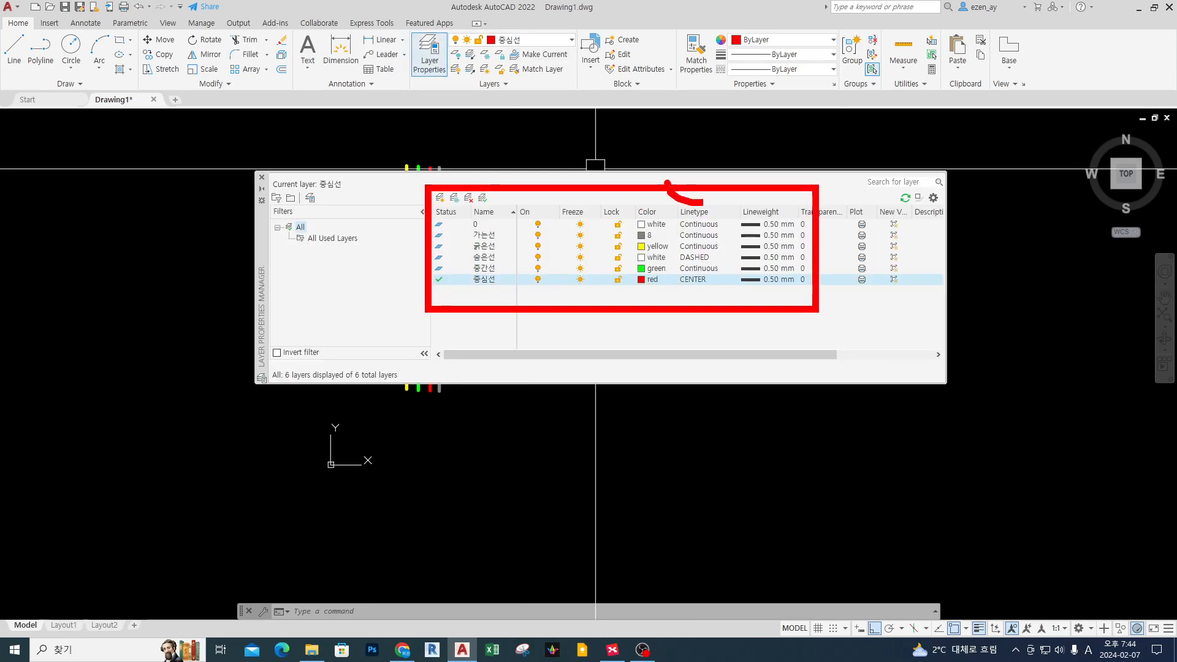
key("Escape")
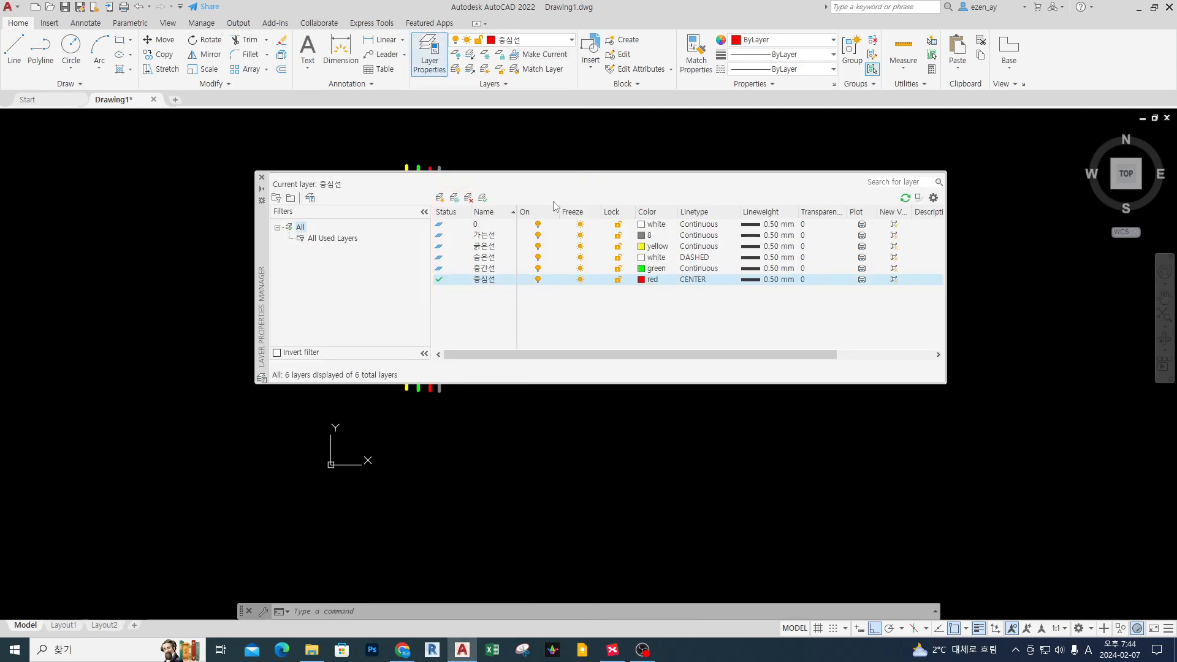
- Inspect the index colours offered for the 굵은선 layer, cancel the colour selection and close the layer manager
left_click(644, 246)
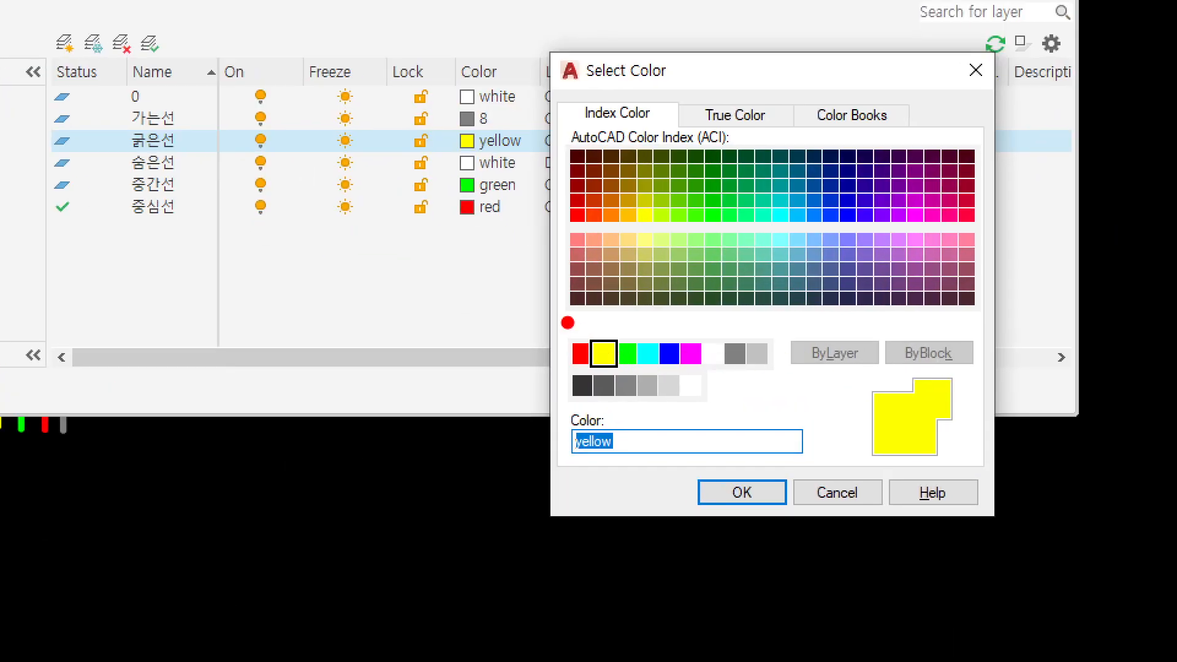
mouse_move(671, 333)
left_mouse_down("ctrl")
mouse_move(729, 360)
mouse_move(813, 366)
mouse_move(802, 388)
left_mouse_up("ctrl")
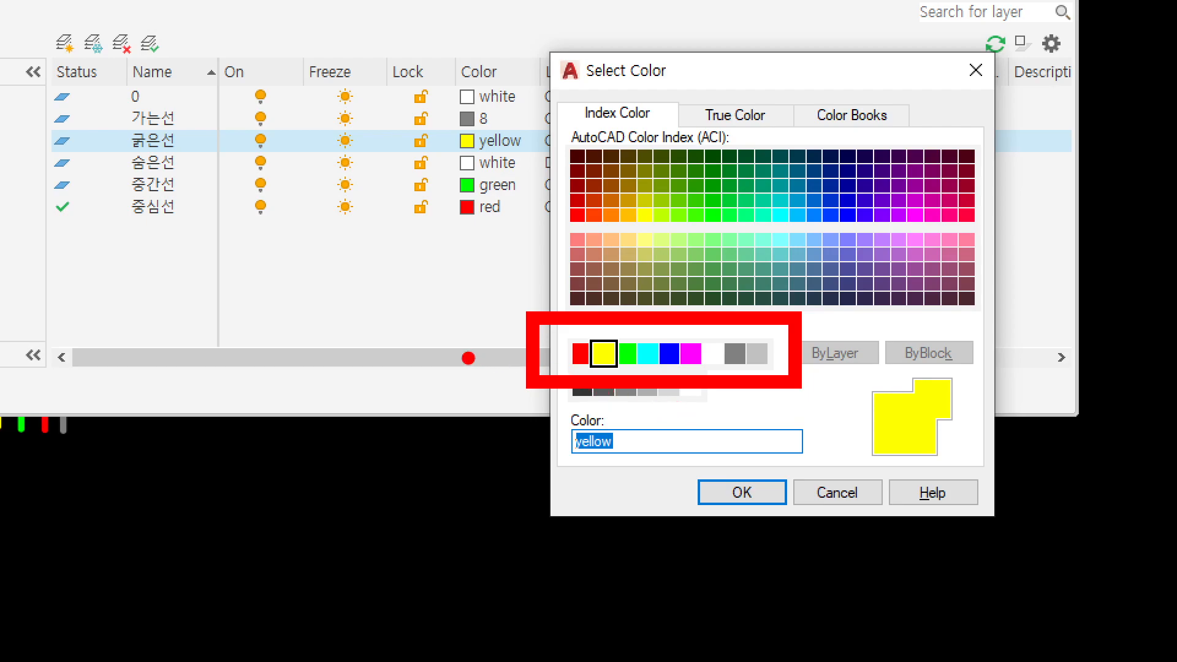
key("Escape")
key("ctrl+2")
mouse_move(693, 361)
left_mouse_down("shift")
mouse_move(791, 362)
mouse_move(788, 373)
left_mouse_up("shift")
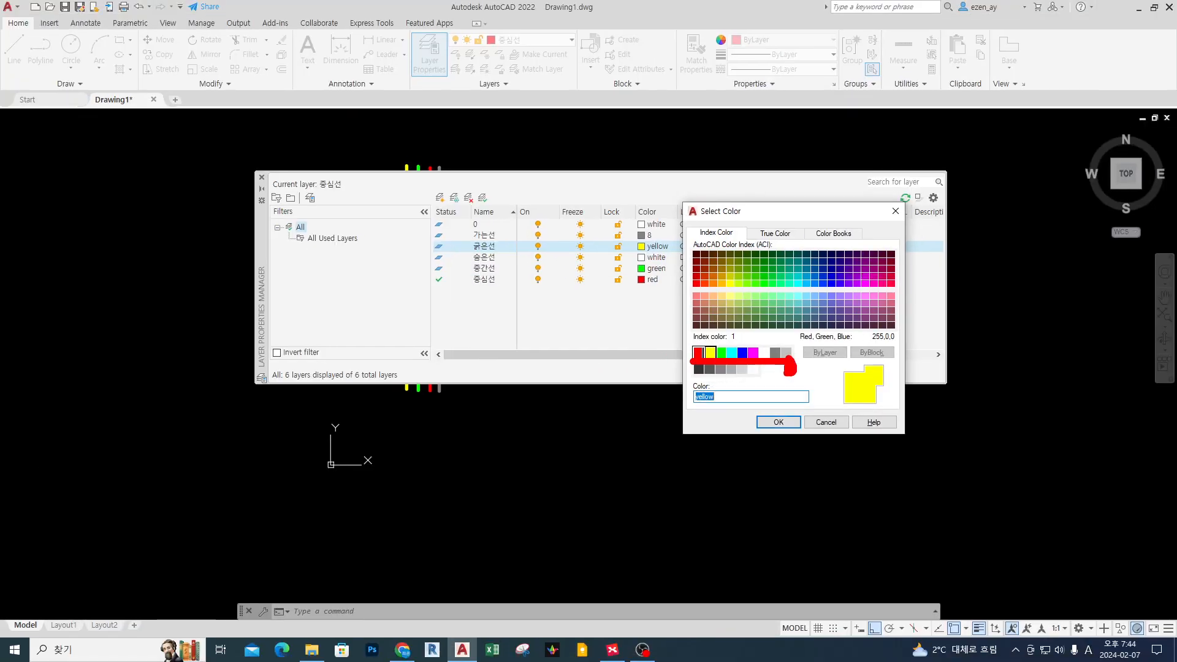
left_click_drag(812, 327, 790, 344)
key("Escape")
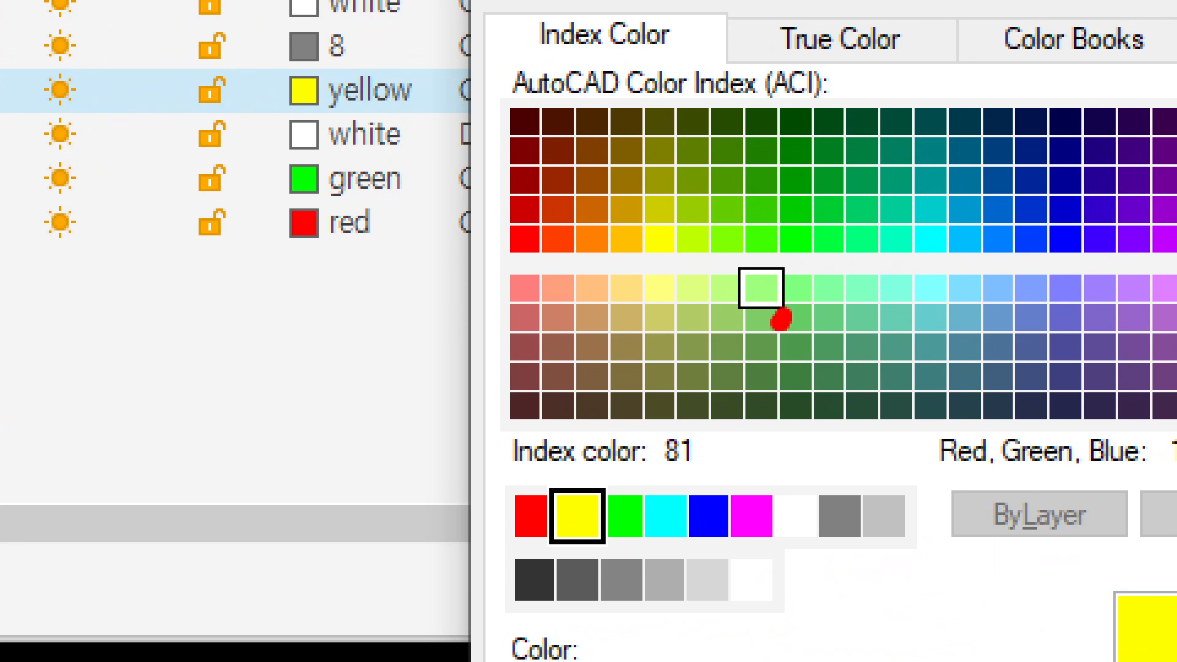
mouse_move(781, 318)
left_mouse_down()
mouse_move(731, 267)
mouse_move(782, 334)
mouse_move(758, 342)
left_mouse_up()
left_click_drag(753, 287, 760, 312)
mouse_move(725, 494)
left_mouse_down()
mouse_move(625, 414)
mouse_move(686, 400)
left_mouse_up()
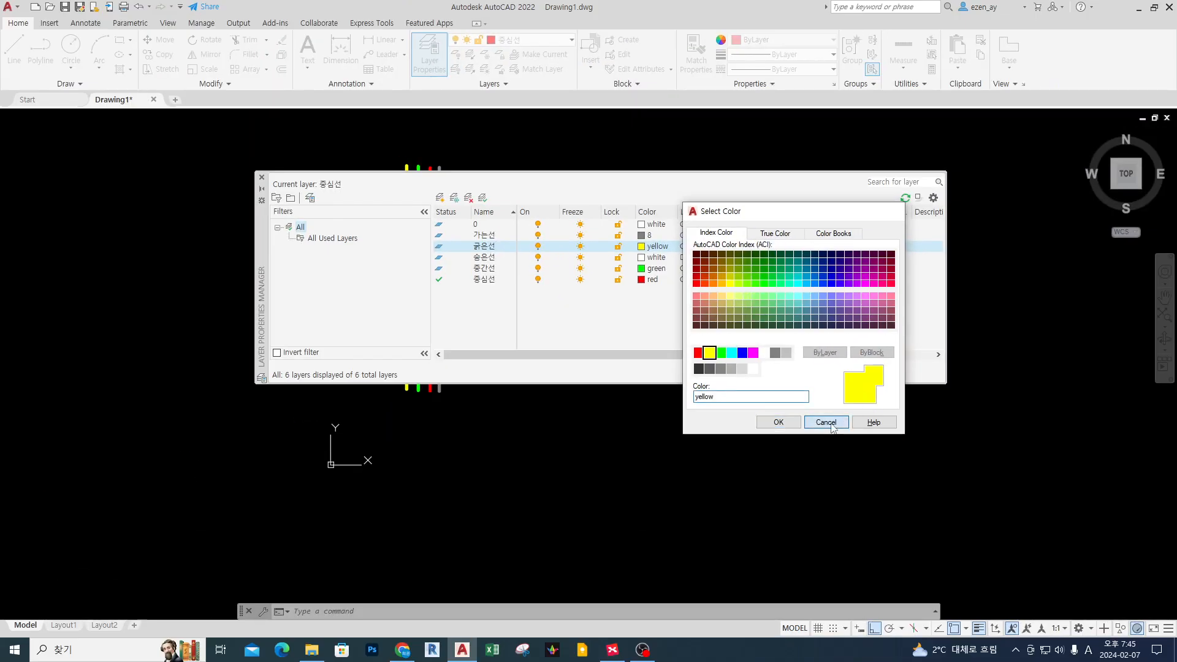
left_click(826, 422)
left_click(262, 177)
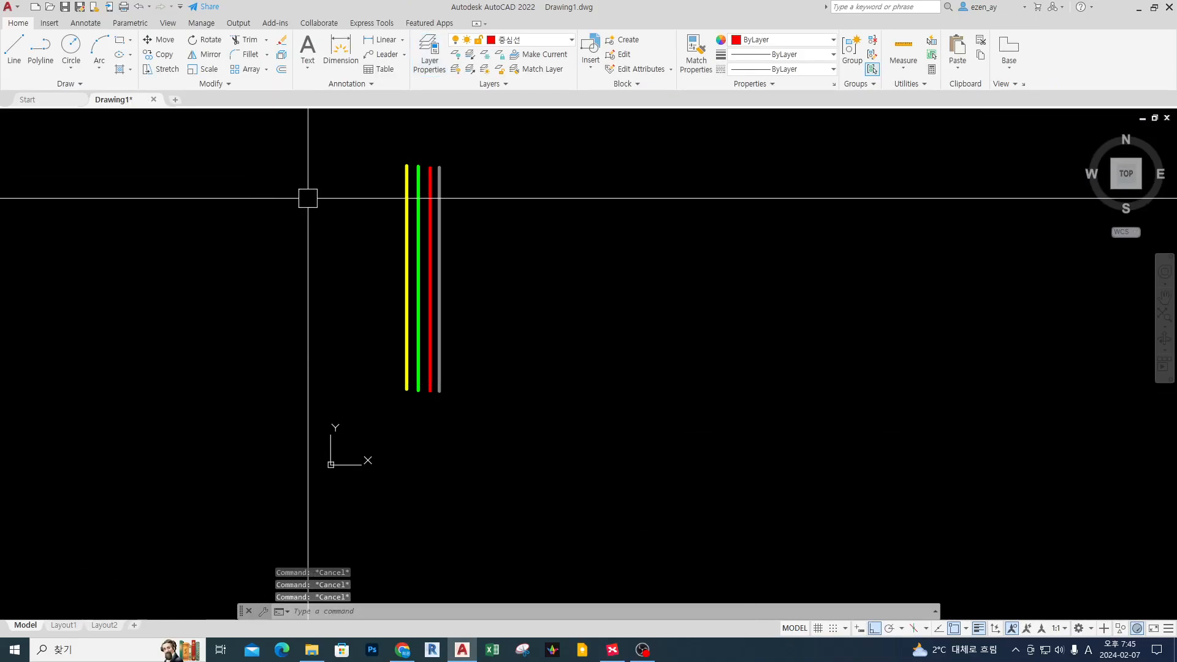
- Open the acad.ctb plot style table from the plot settings and inspect the properties of Color 81
key("ctrl+p")
left_click(795, 195)
left_click_drag(734, 253, 735, 291)
left_click(651, 313)
left_click(649, 344)
scroll(649, 336, "down", 3)
left_click(650, 323)
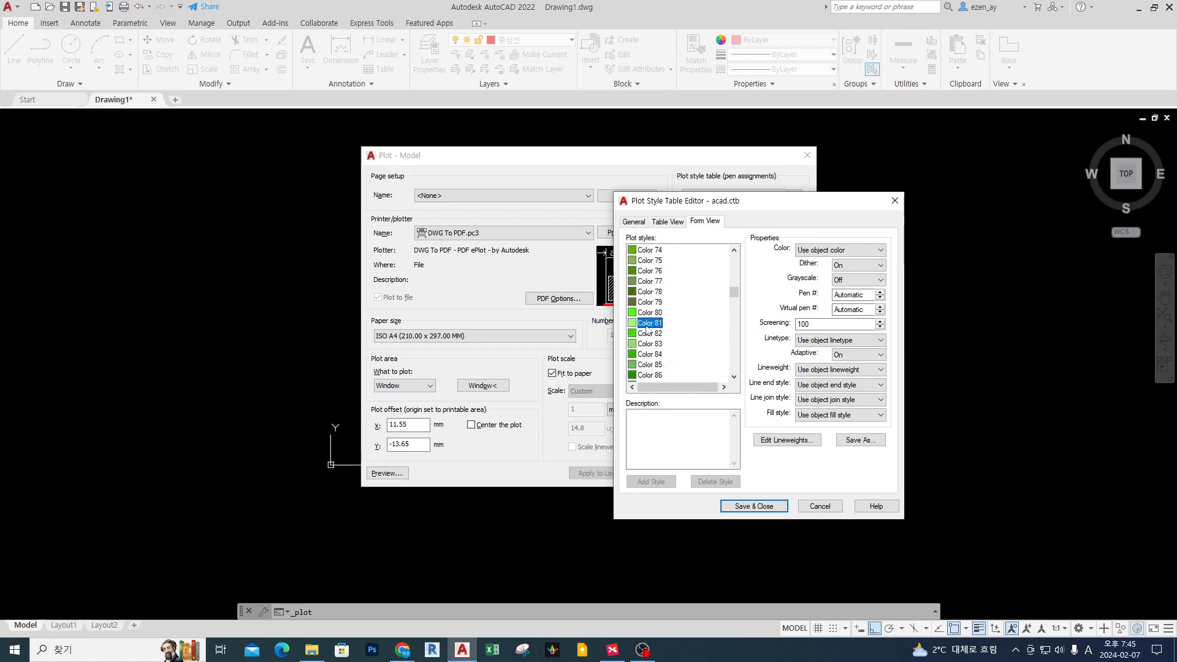
left_click(820, 249)
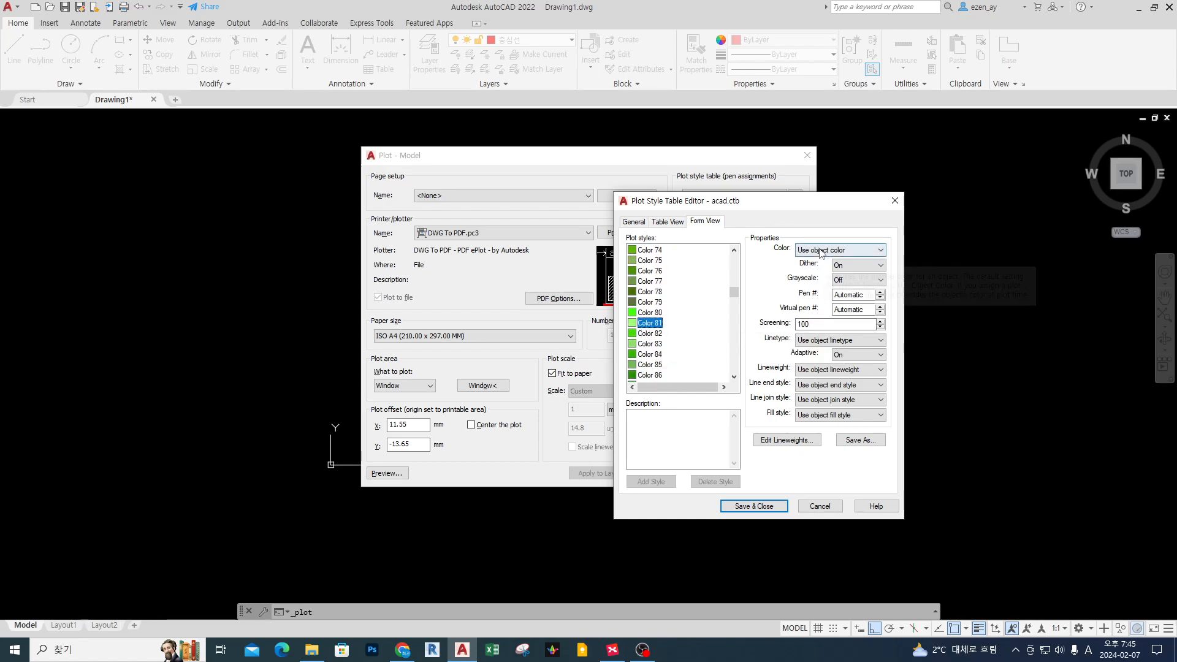
left_click(770, 224)
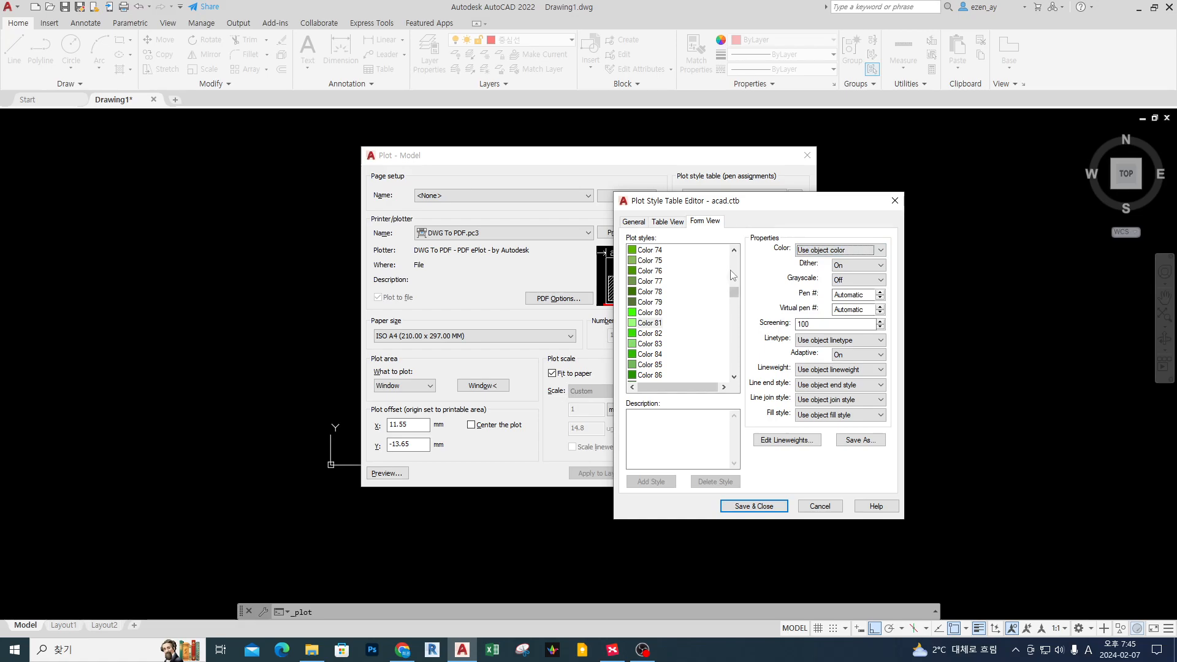
- Review plot styles Color 1 to Color 9 and close the table editor and plot settings without saving
left_click_drag(731, 293, 734, 259)
mouse_move(620, 237)
left_mouse_down()
mouse_move(662, 306)
mouse_move(669, 346)
left_mouse_up()
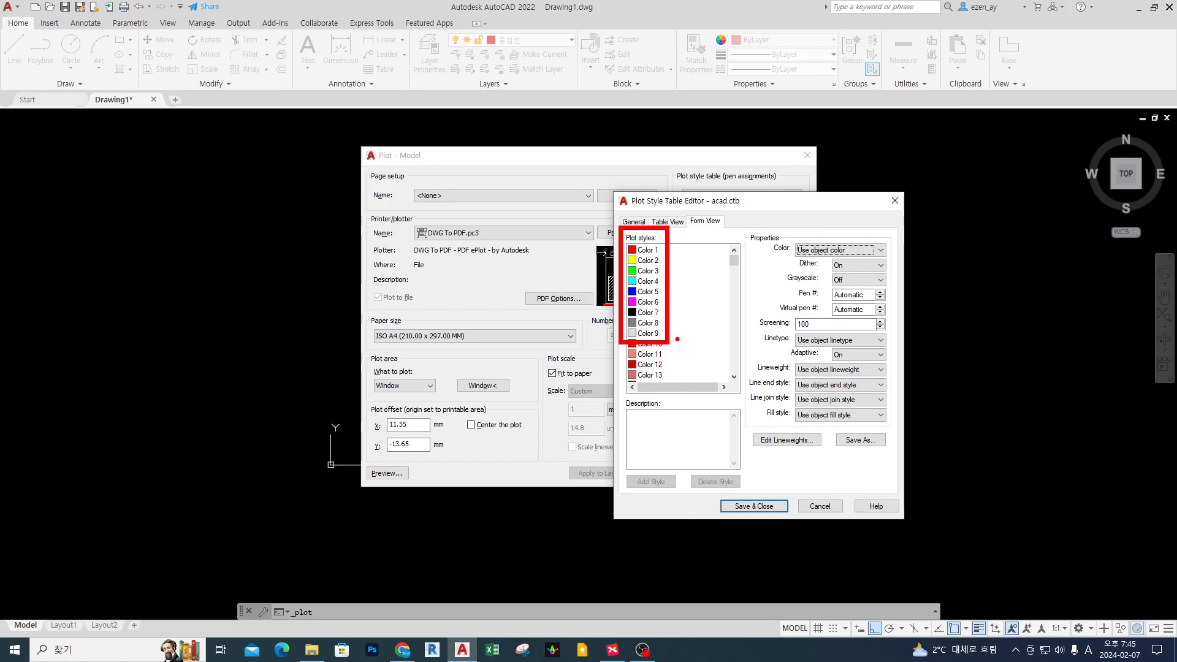
left_click_drag(690, 251, 717, 229)
key("Escape")
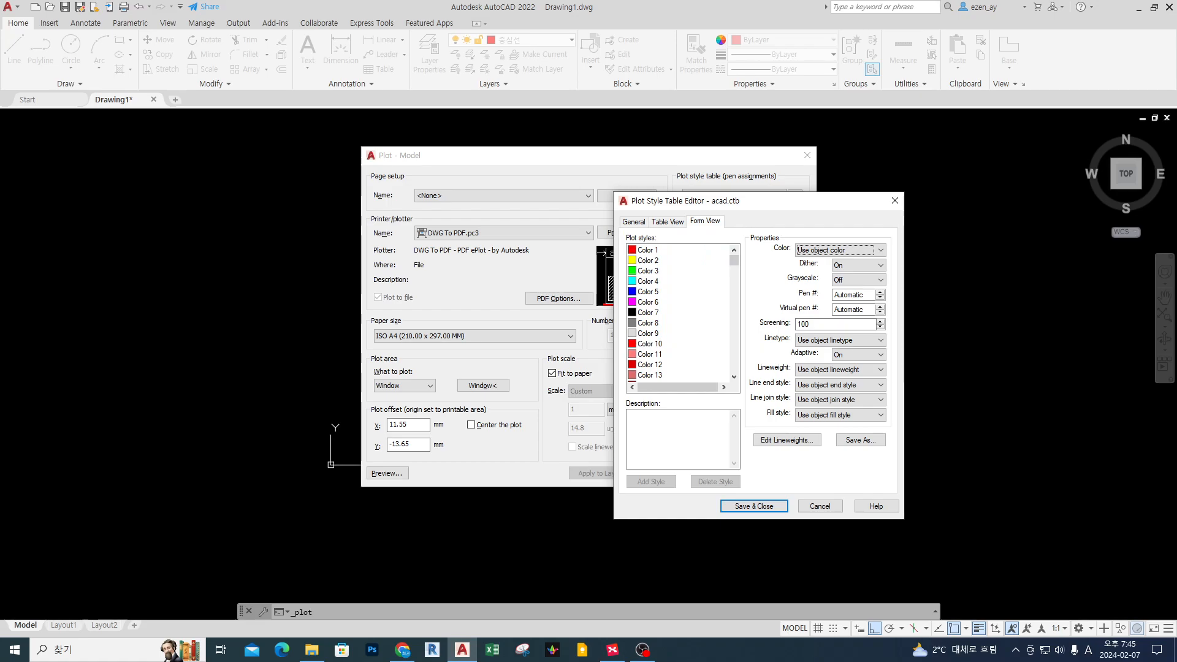
key("Escape")
key("Escape")
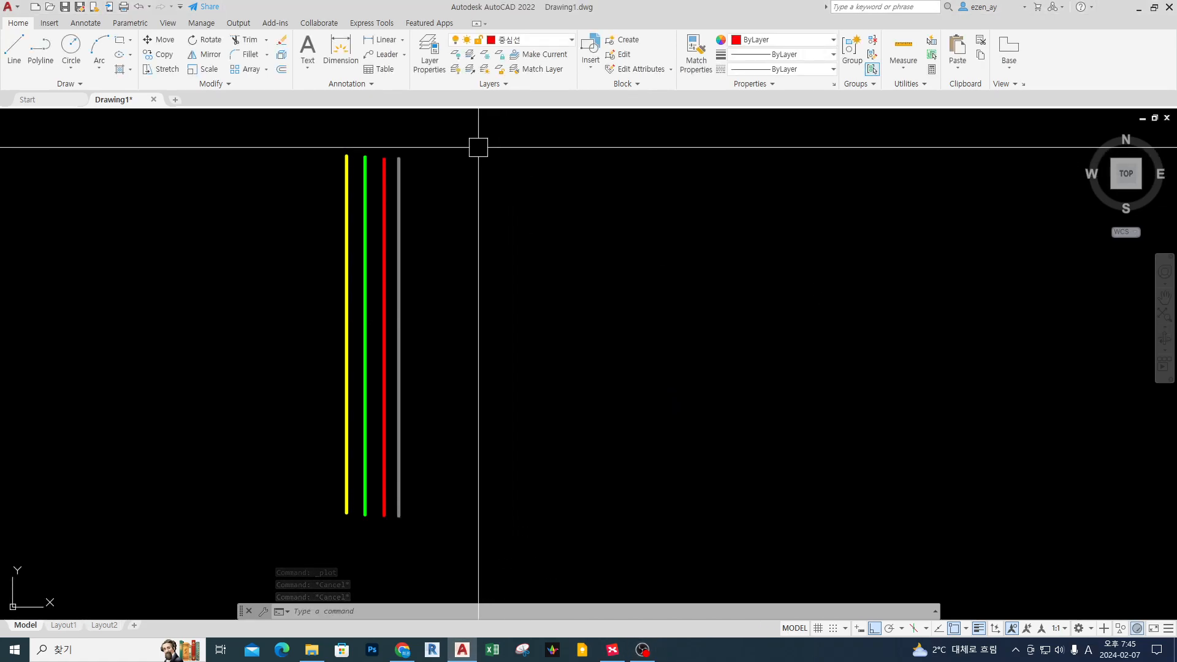
- Open the layer properties manager and move it lower so the upper part of the drawn lines stays visible
left_click(435, 59)
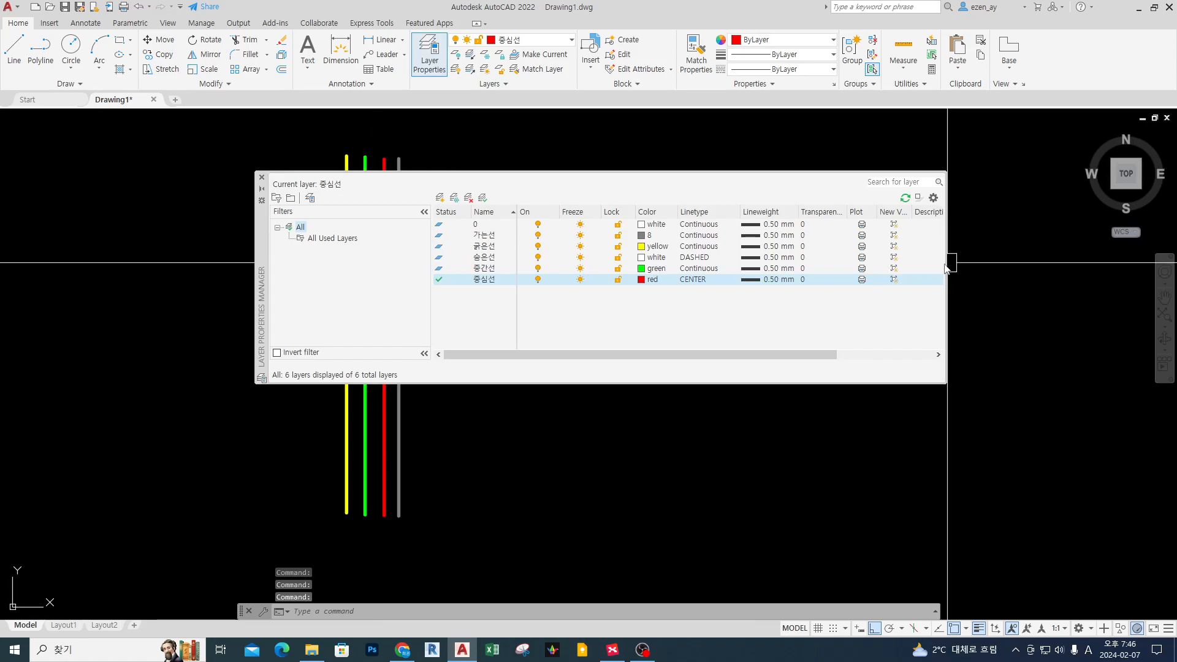
left_click_drag(259, 254, 254, 383)
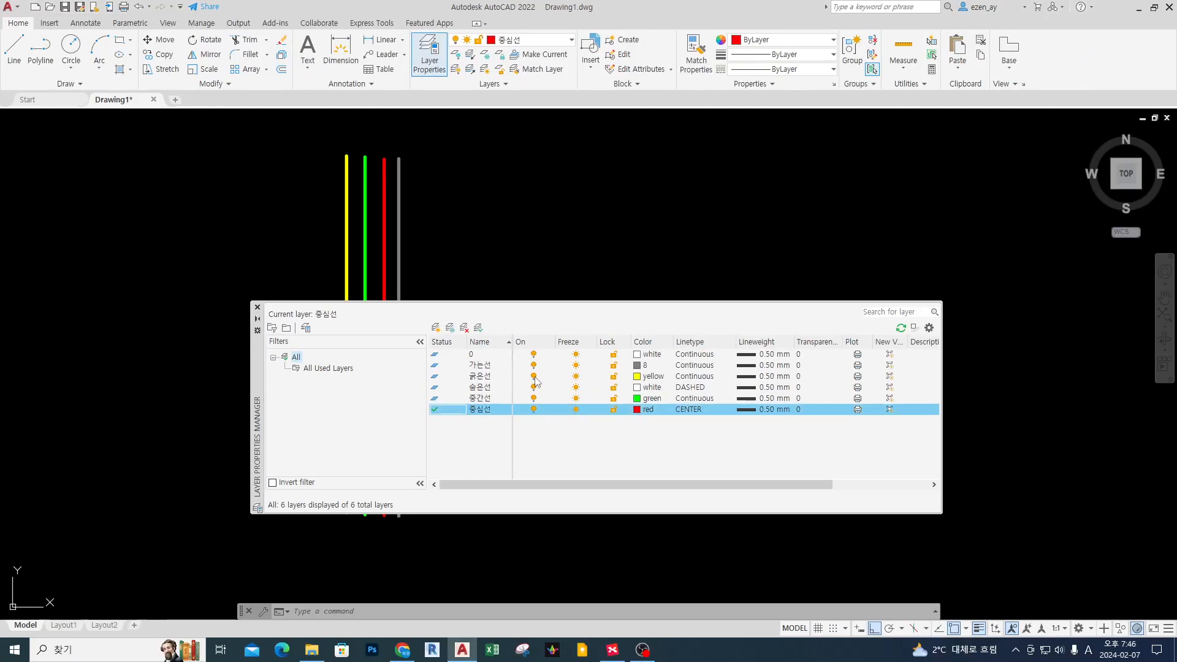
- Turn the 굵은선 layer off and back on several times, ending with it on
left_click(534, 376)
left_click(534, 377)
left_click(534, 376)
left_click(534, 376)
left_click(534, 376)
left_click(534, 376)
left_click(534, 376)
left_click(534, 377)
left_click(534, 377)
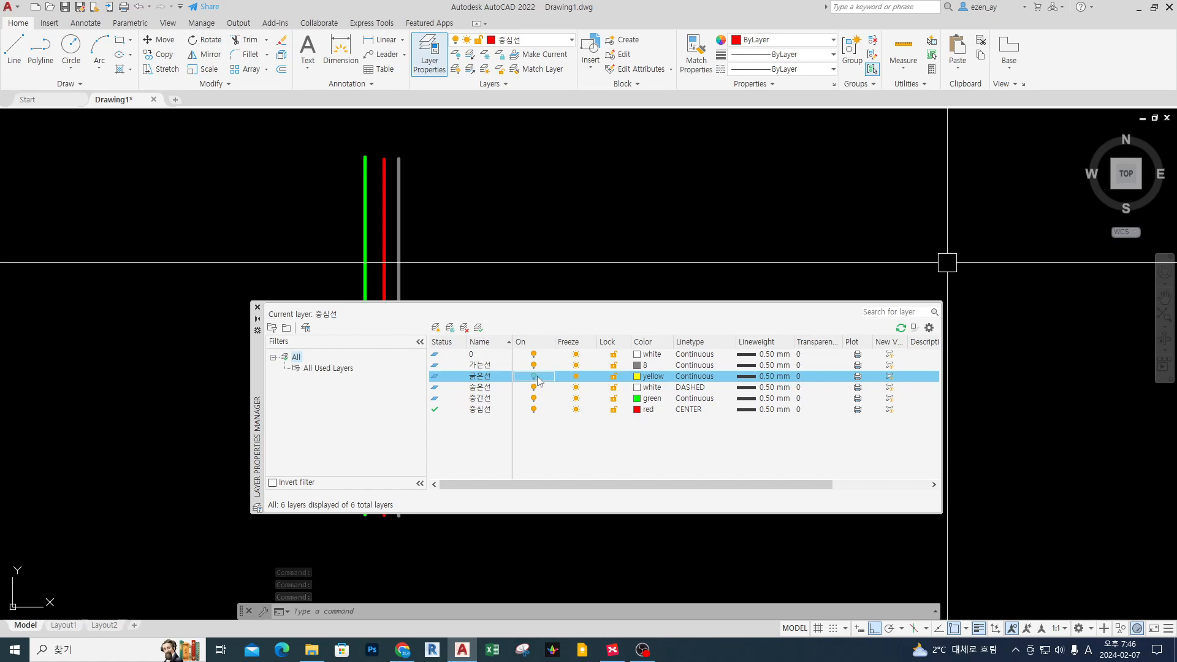
left_click(537, 378)
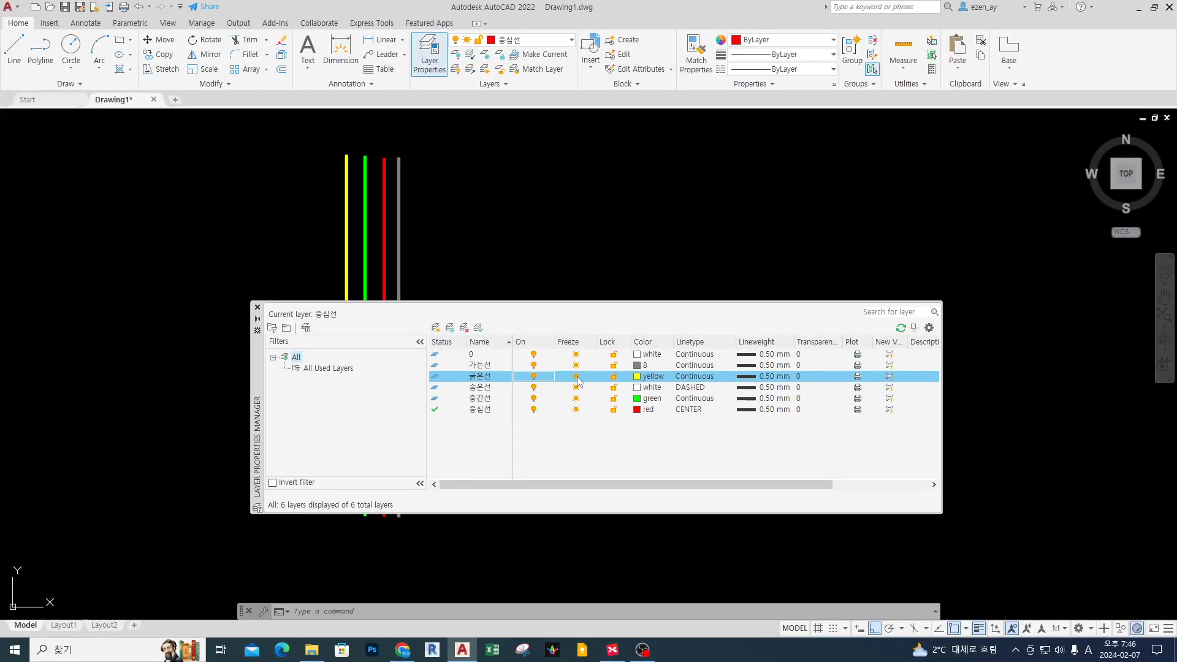
- Freeze and thaw the 굵은선 layer several times, ending with it thawed
left_click(577, 378)
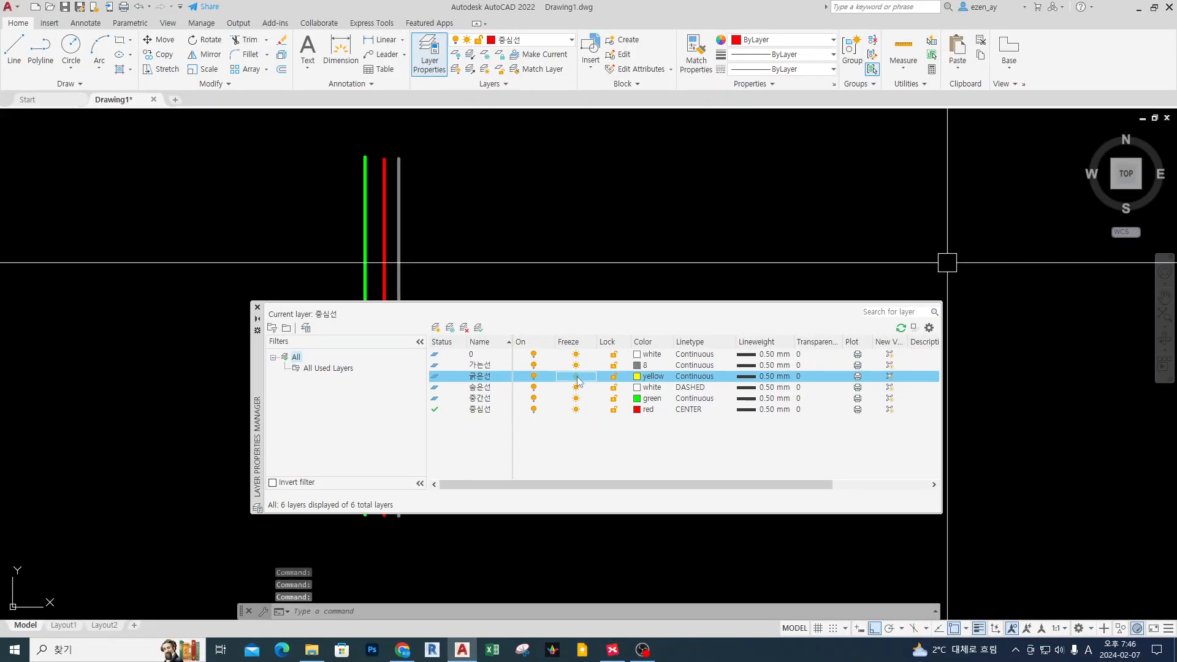
left_click(577, 378)
left_click(577, 377)
left_click(577, 378)
left_click(577, 378)
left_click(577, 378)
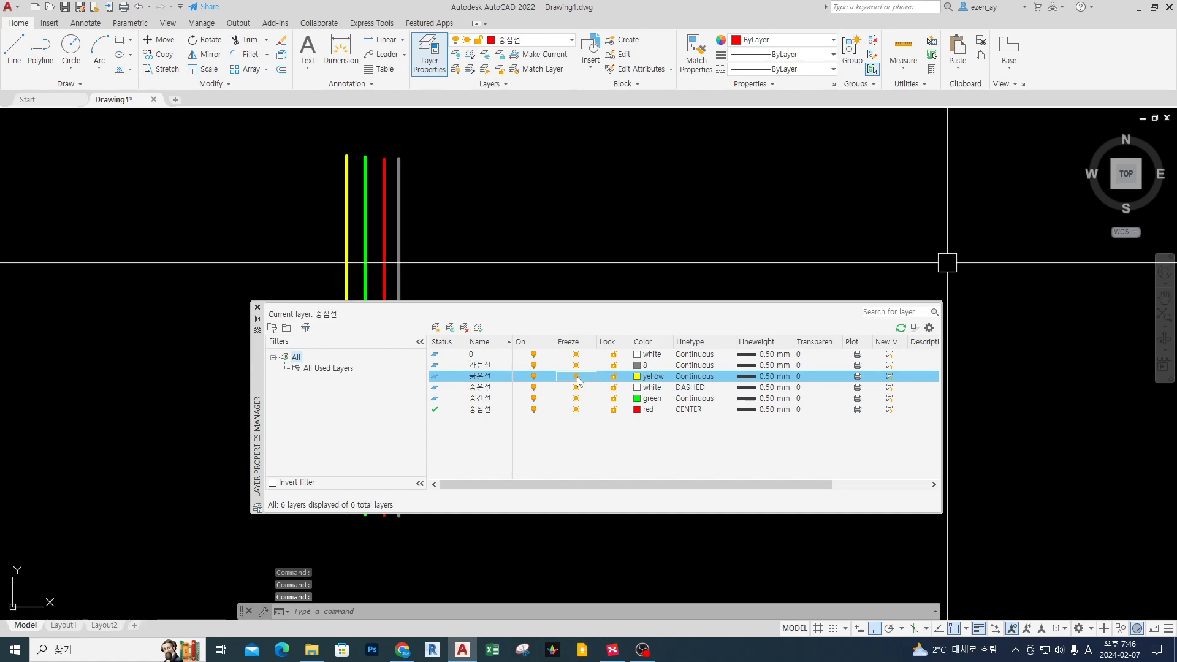
left_click_drag(556, 352, 548, 331)
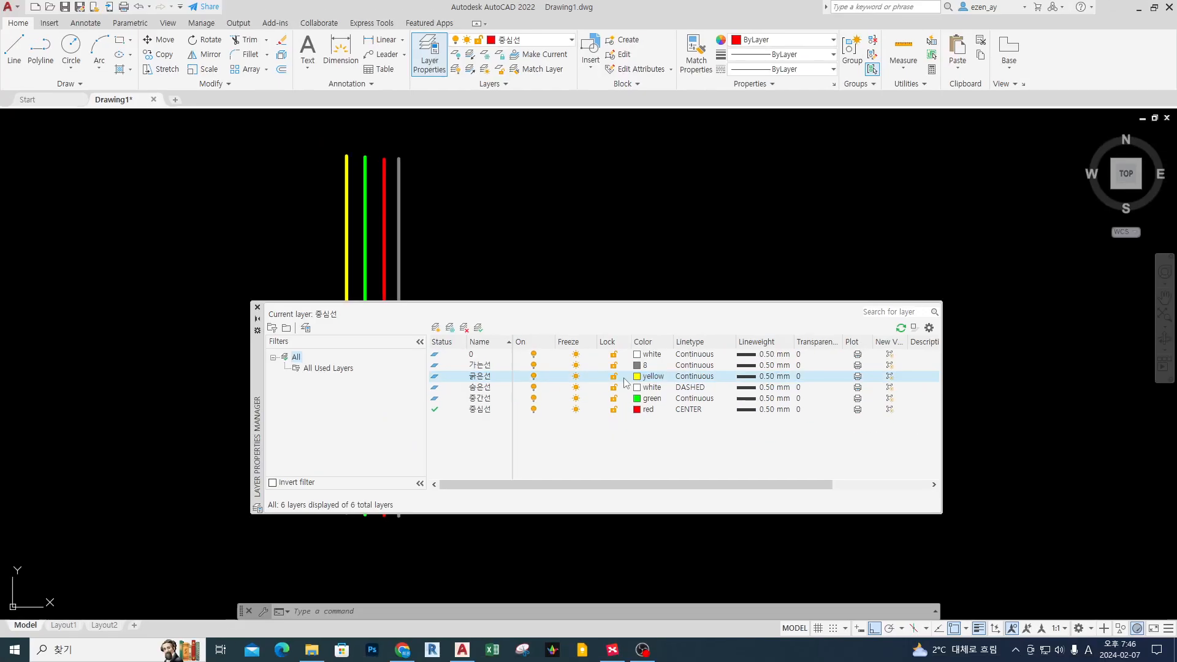
- Lock the 굵은선 layer and select its yellow line in the drawing
left_click(616, 380)
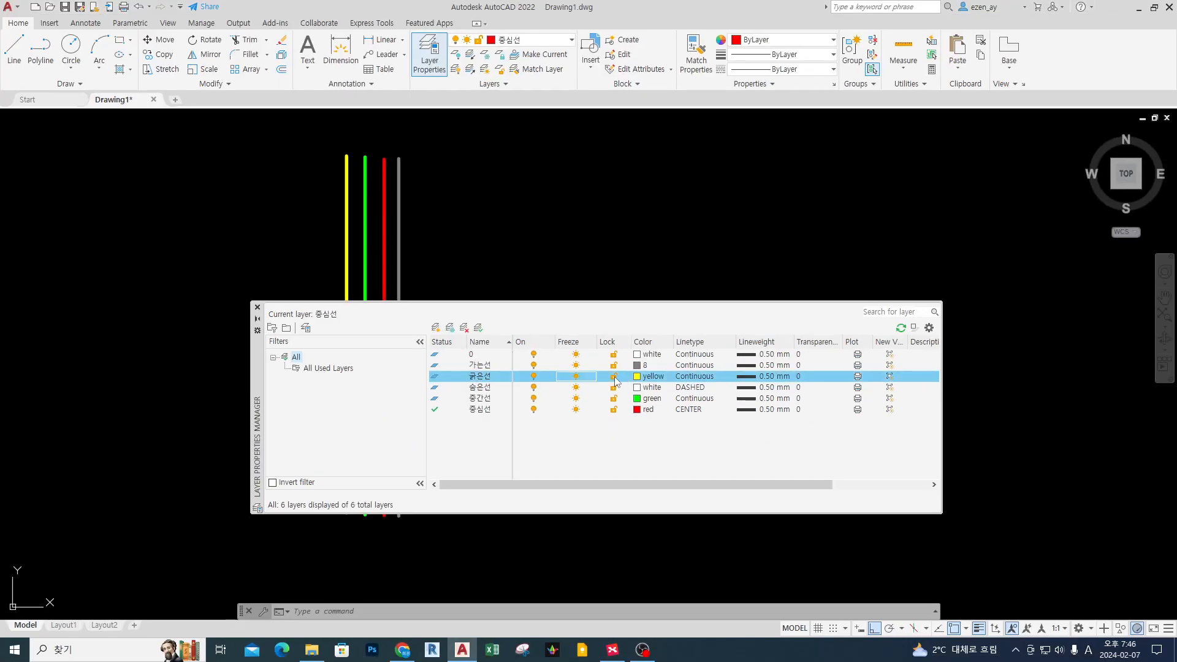
left_click(614, 377)
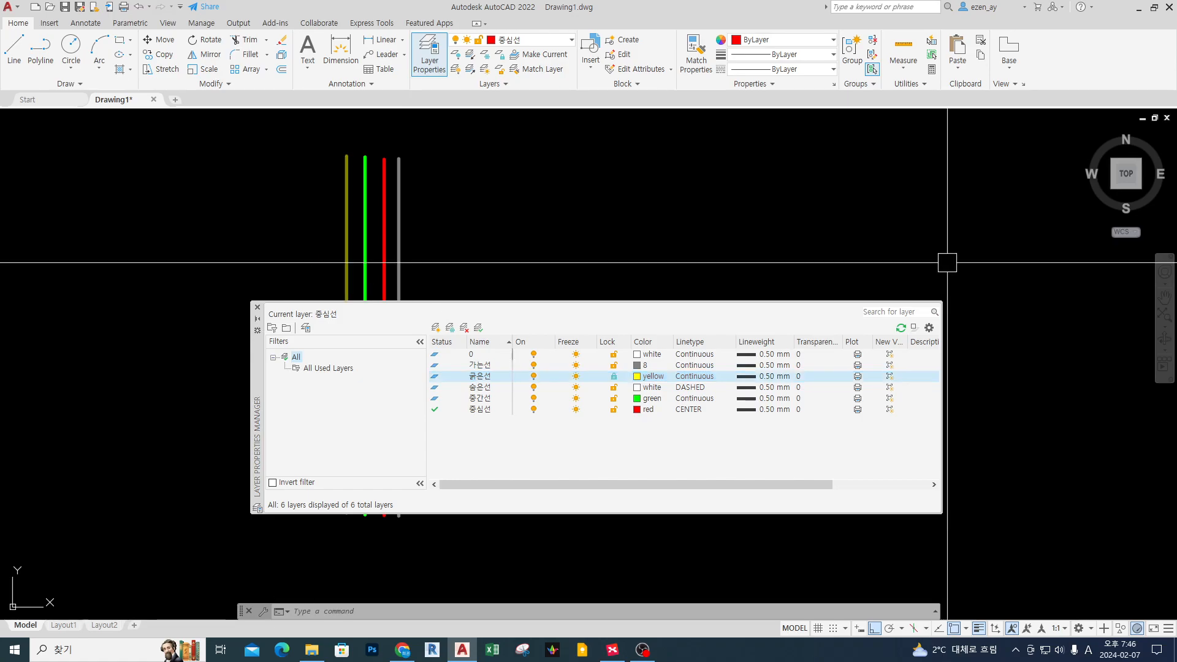
scroll(283, 263, "up", 4)
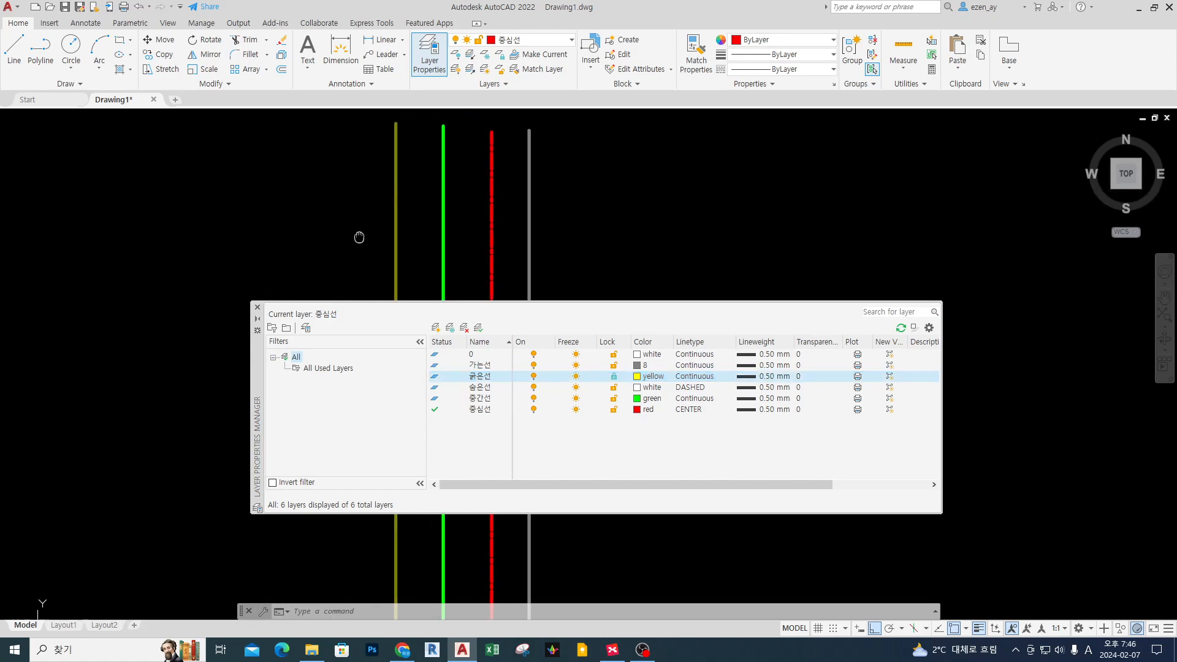
left_click(391, 216)
left_click(408, 196)
left_click(410, 195)
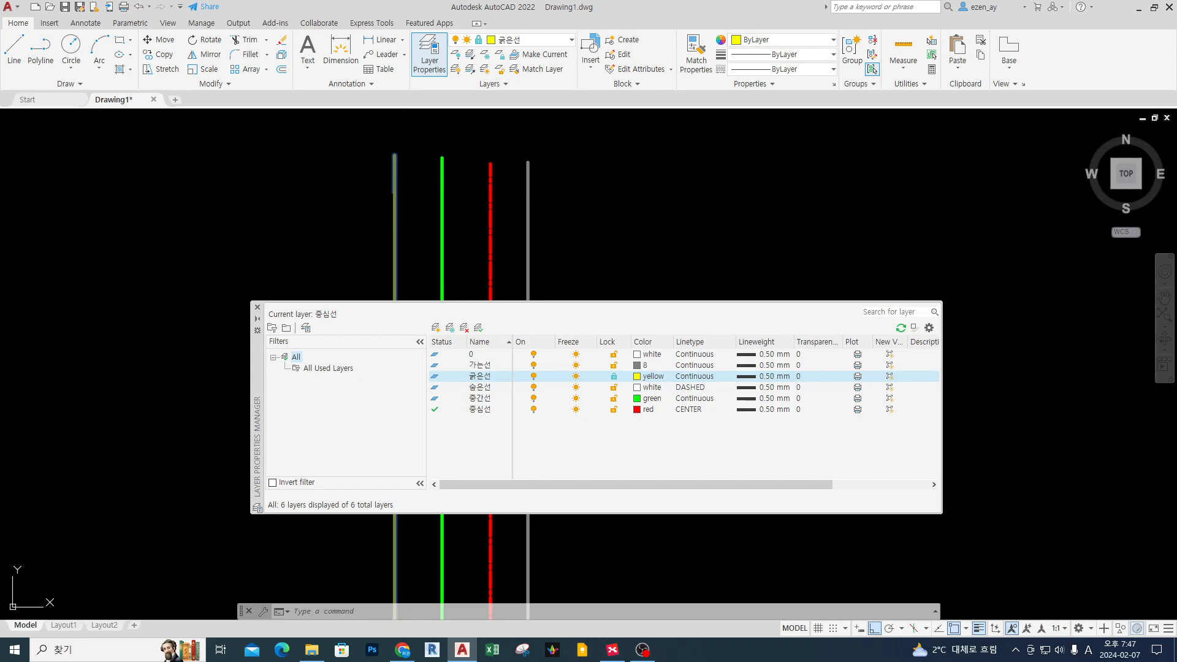
- Try to erase the yellow line on the locked 굵은선 layer, then cancel the Erase command
key("Delete")
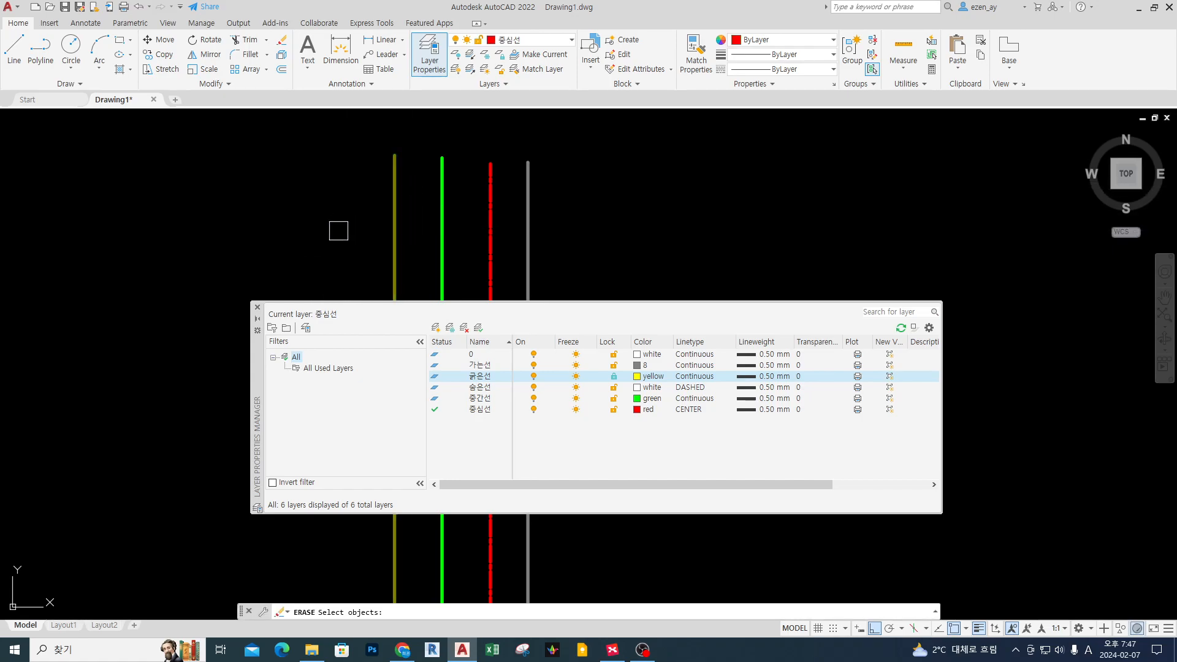
left_click(401, 209)
left_click(393, 217)
left_click(349, 237)
left_click(342, 243)
key("Escape")
left_click(394, 212)
scroll(344, 248, "down", 2)
key("Escape")
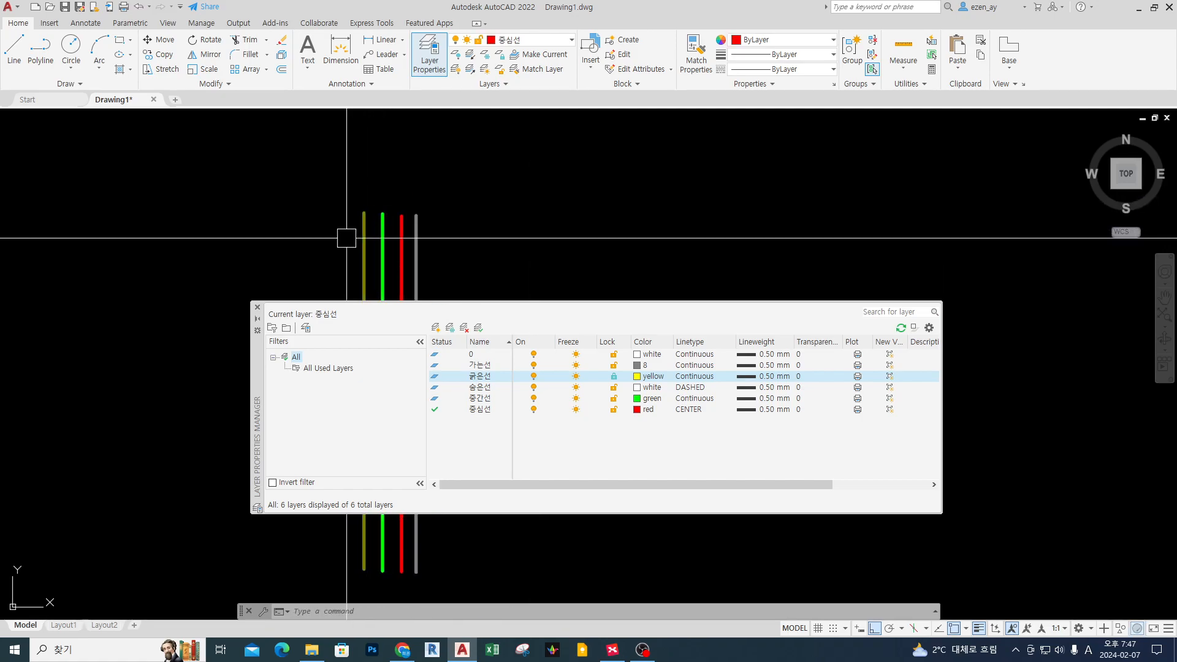
- Try to move the yellow line on the locked 굵은선 layer, cancel, and unlock the layer
type("m")
key("Escape")
left_click(355, 232)
left_click(340, 240)
left_click(322, 248)
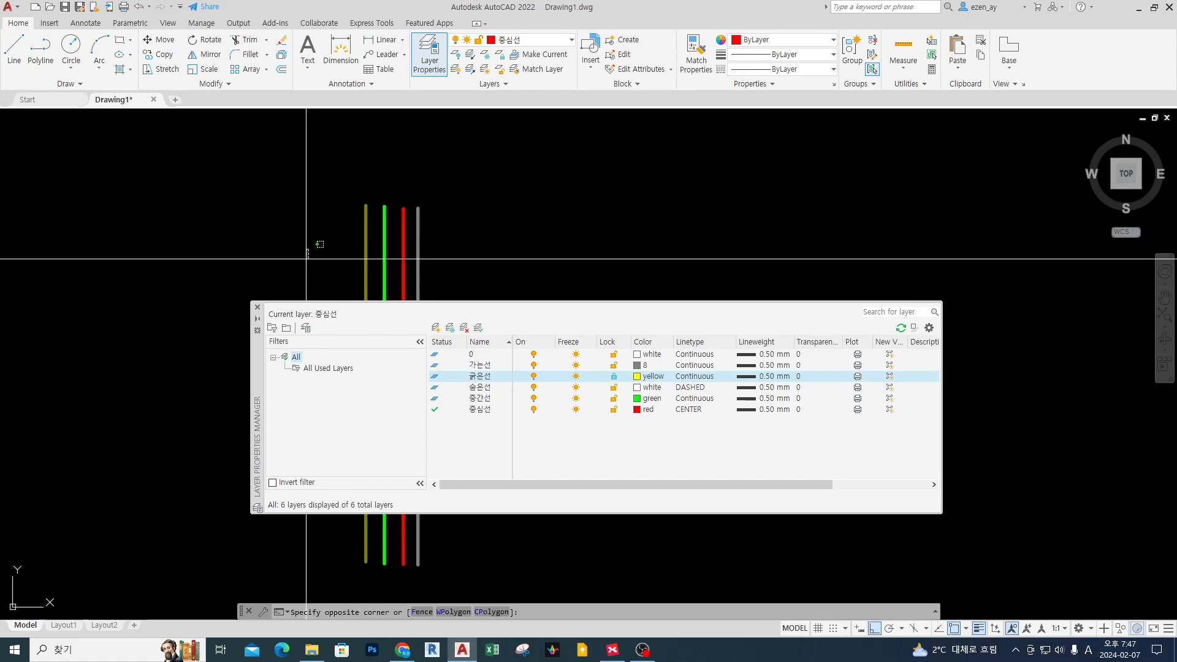
left_click(325, 241)
middle_click_drag(327, 239, 334, 210)
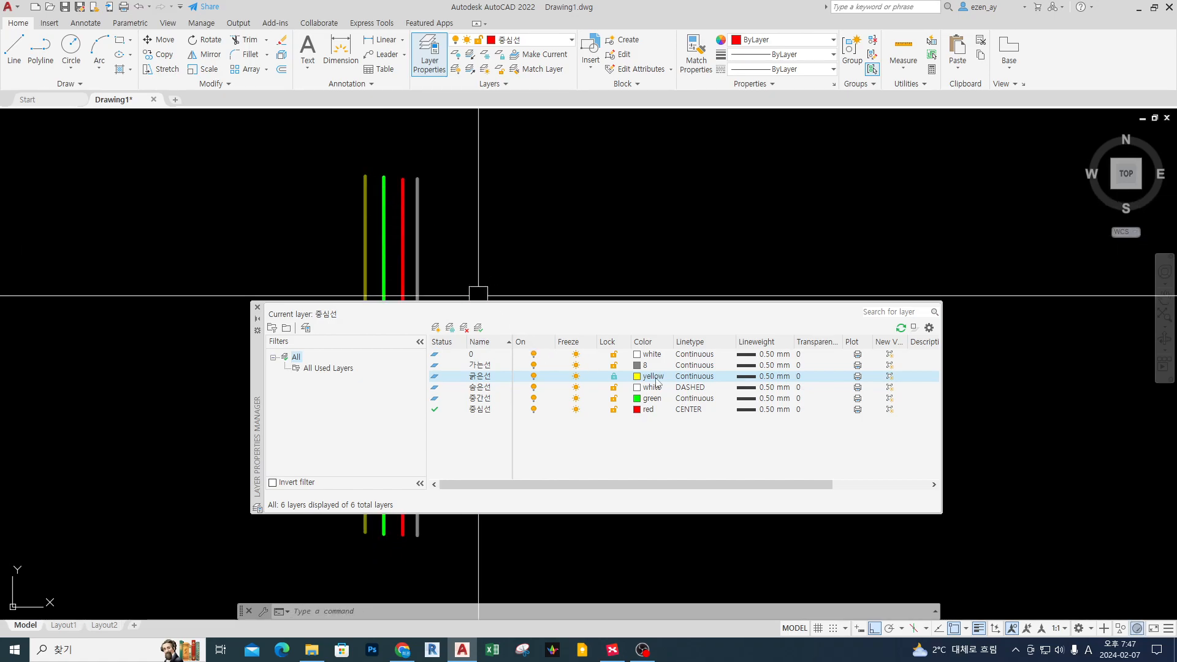
left_click(614, 380)
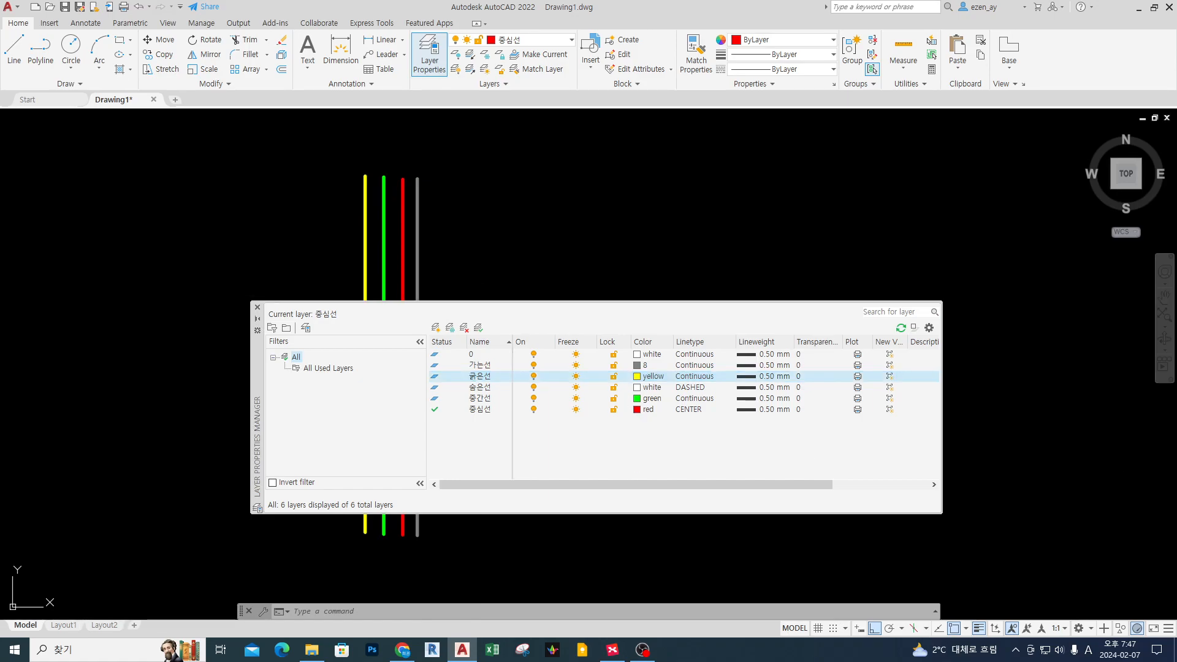
middle_click_drag(452, 267, 452, 254)
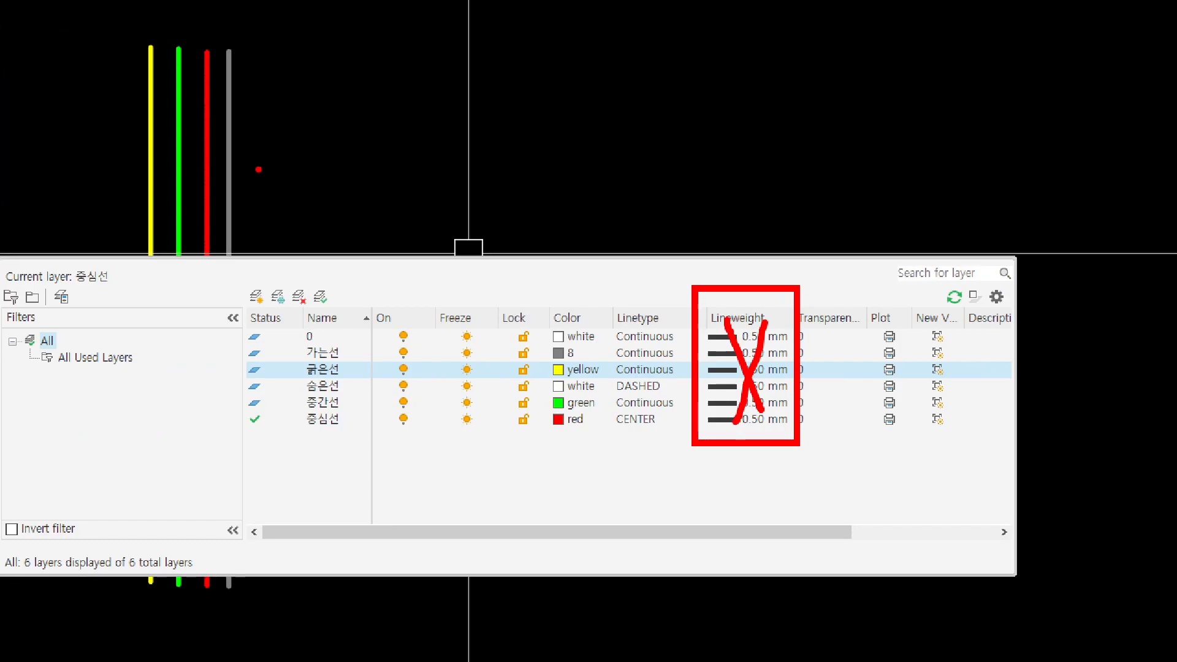
- Examine the lineweight settings in the layer list and widen the Transparency column to fit its full heading
mouse_move(258, 170)
left_mouse_down()
mouse_move(116, 131)
mouse_move(228, 178)
left_mouse_up()
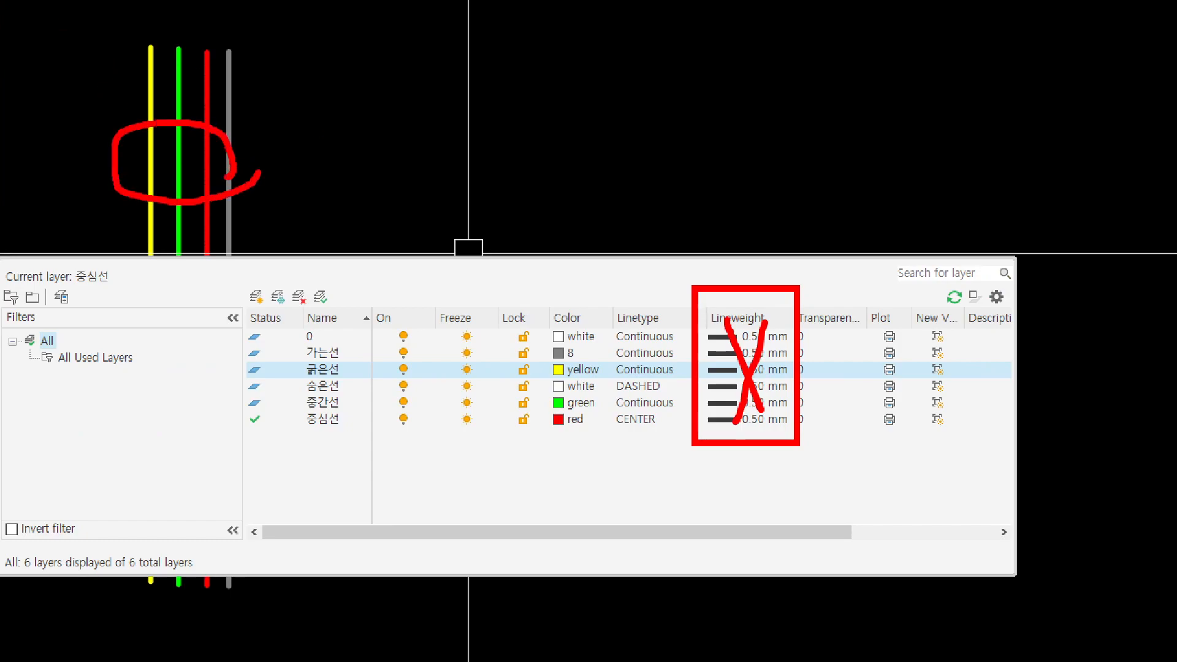
mouse_move(588, 218)
left_mouse_down()
mouse_move(649, 276)
mouse_move(632, 282)
left_mouse_up()
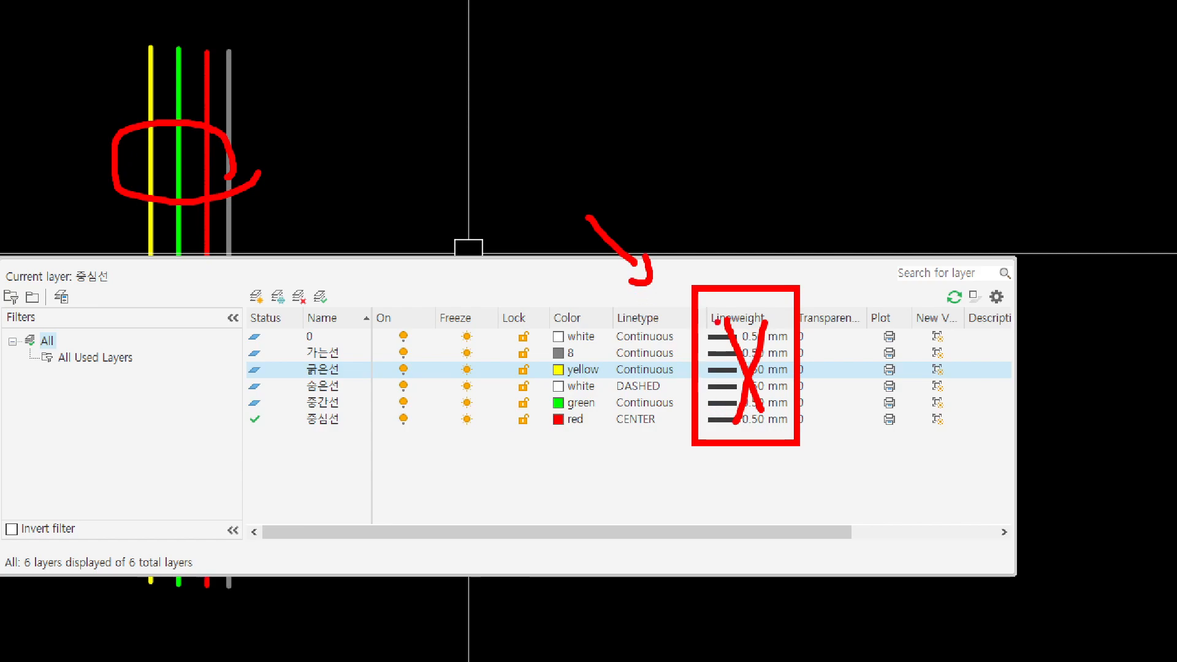
left_click_drag(731, 311, 713, 438)
left_click_drag(755, 291, 751, 390)
mouse_move(543, 293)
left_mouse_down()
mouse_move(544, 343)
mouse_move(594, 368)
mouse_move(545, 293)
left_mouse_up()
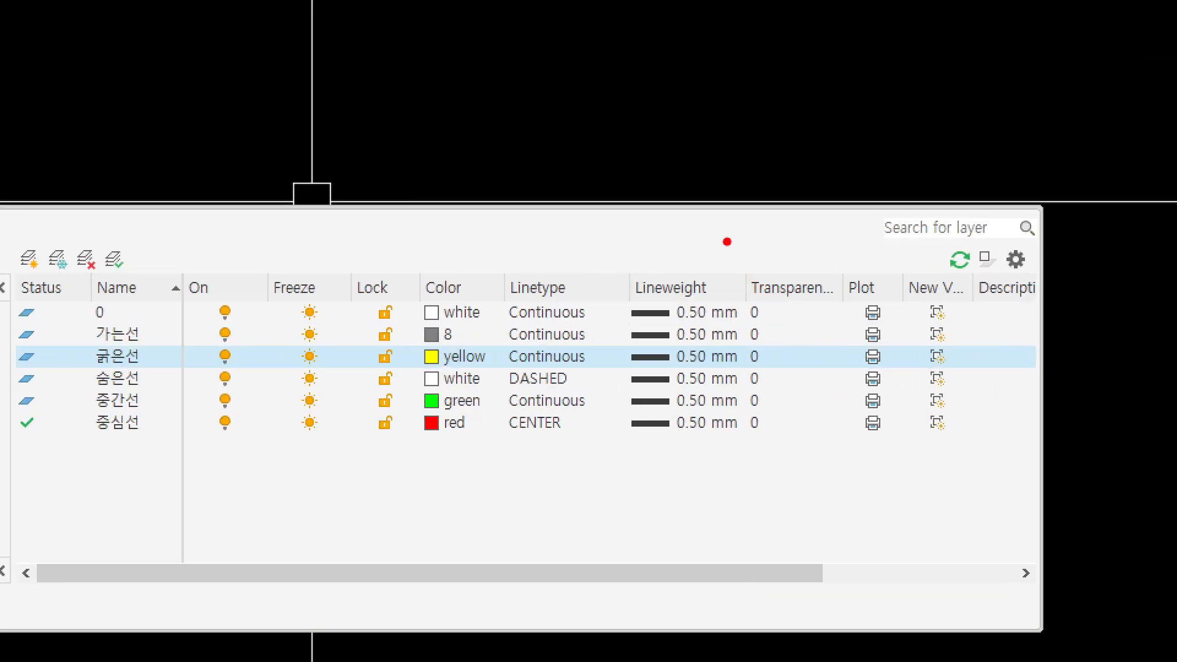
mouse_move(784, 318)
left_mouse_down()
mouse_move(845, 423)
mouse_move(865, 336)
mouse_move(846, 335)
left_mouse_up()
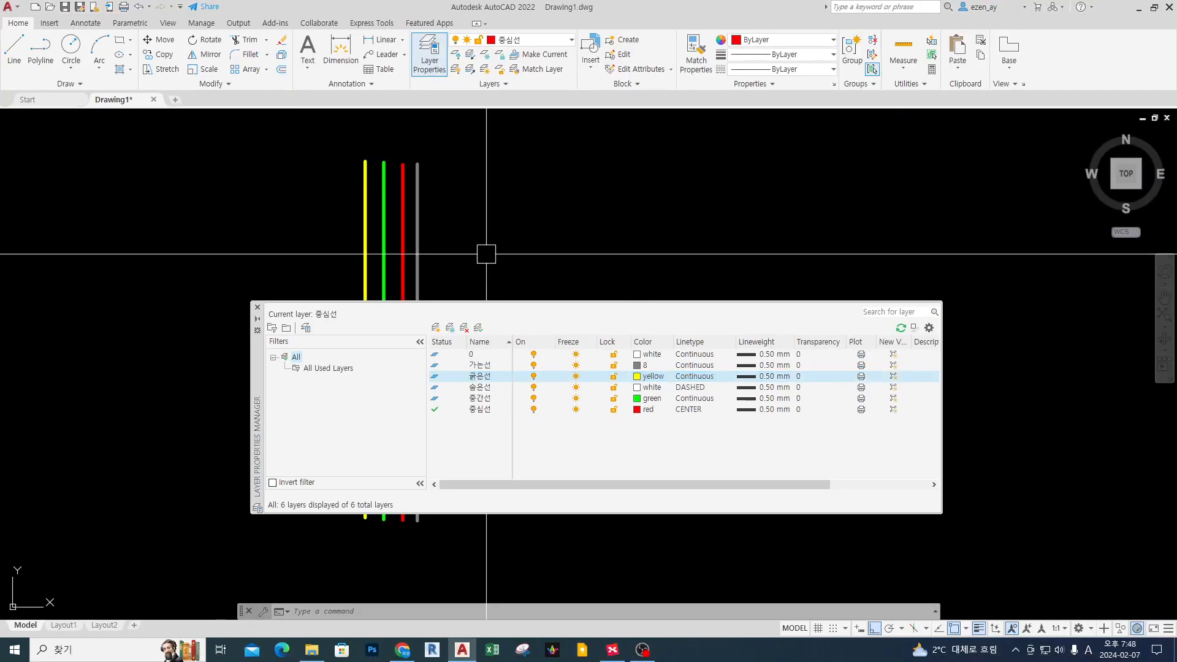
- Set the transparency of the 굵은선 layer to 80 and examine its vertical line in the drawing
key("ctrl+2")
mouse_move(422, 262)
left_mouse_down()
mouse_move(399, 244)
mouse_move(387, 251)
left_mouse_up()
key("Escape")
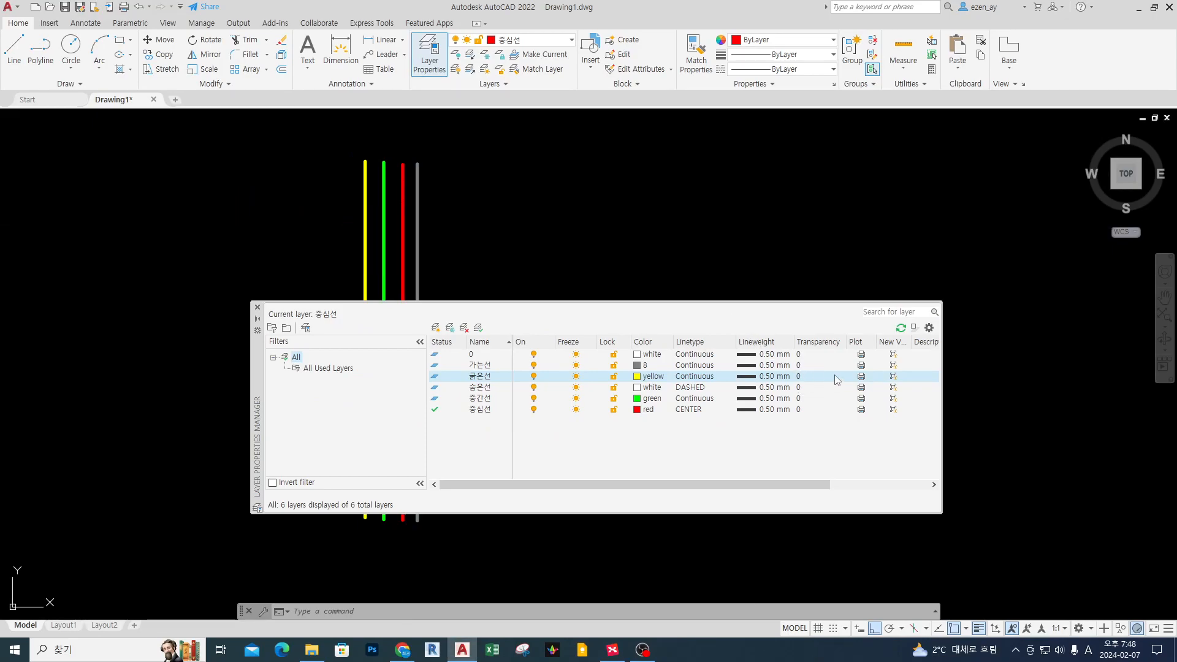
left_click(800, 376)
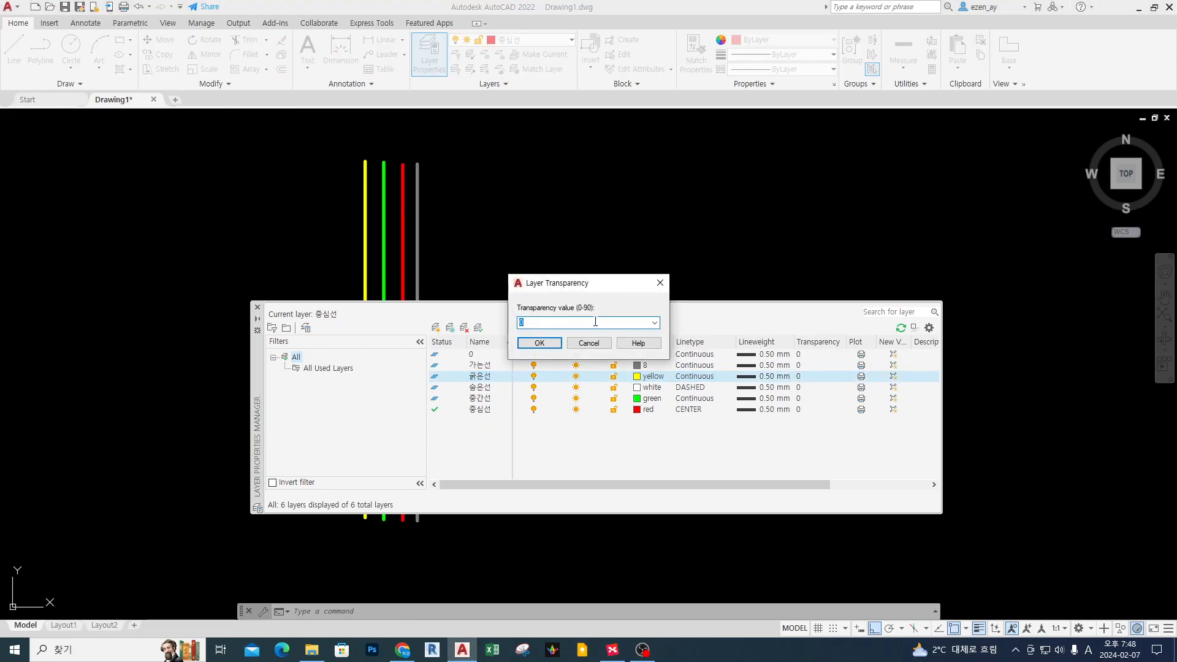
type("80")
left_click(555, 344)
key("ctrl+1")
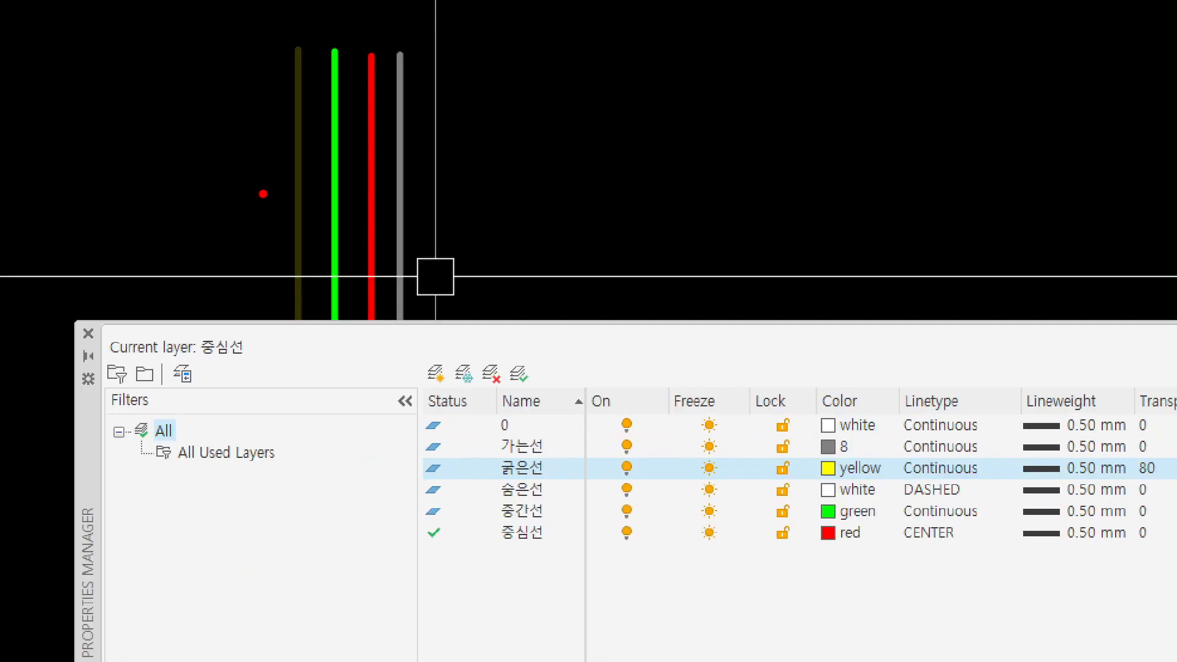
scroll(436, 278, "up", 2)
left_click(436, 279)
scroll(436, 278, "down", 1)
left_click_drag(182, 244, 228, 247)
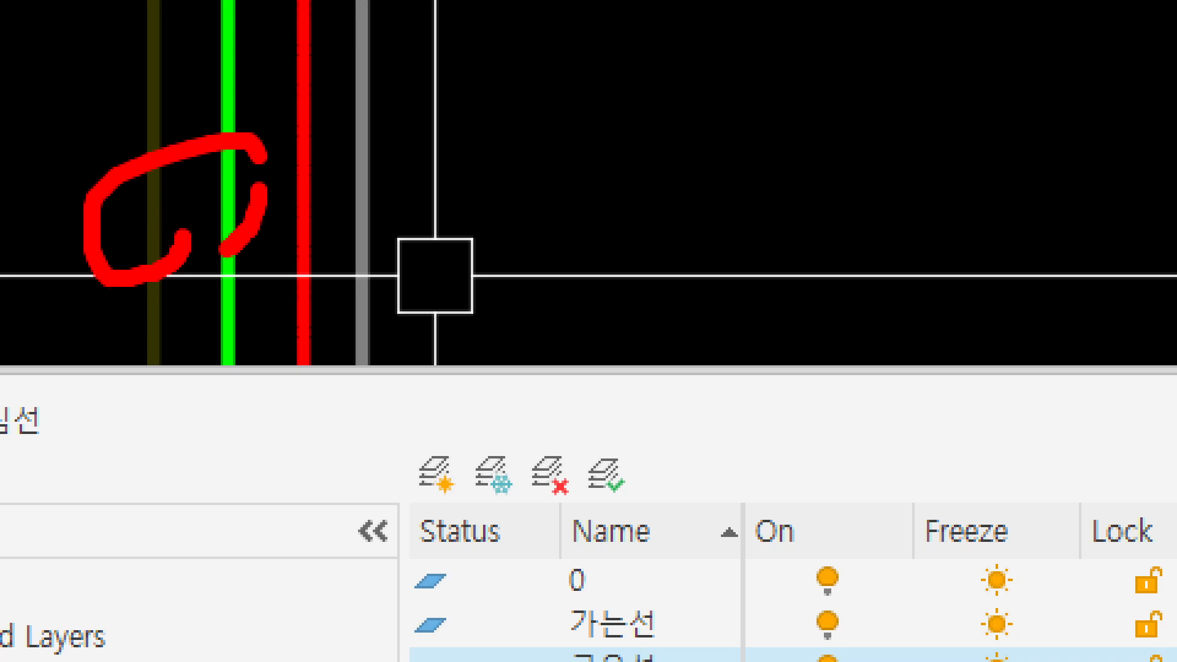
key("Escape")
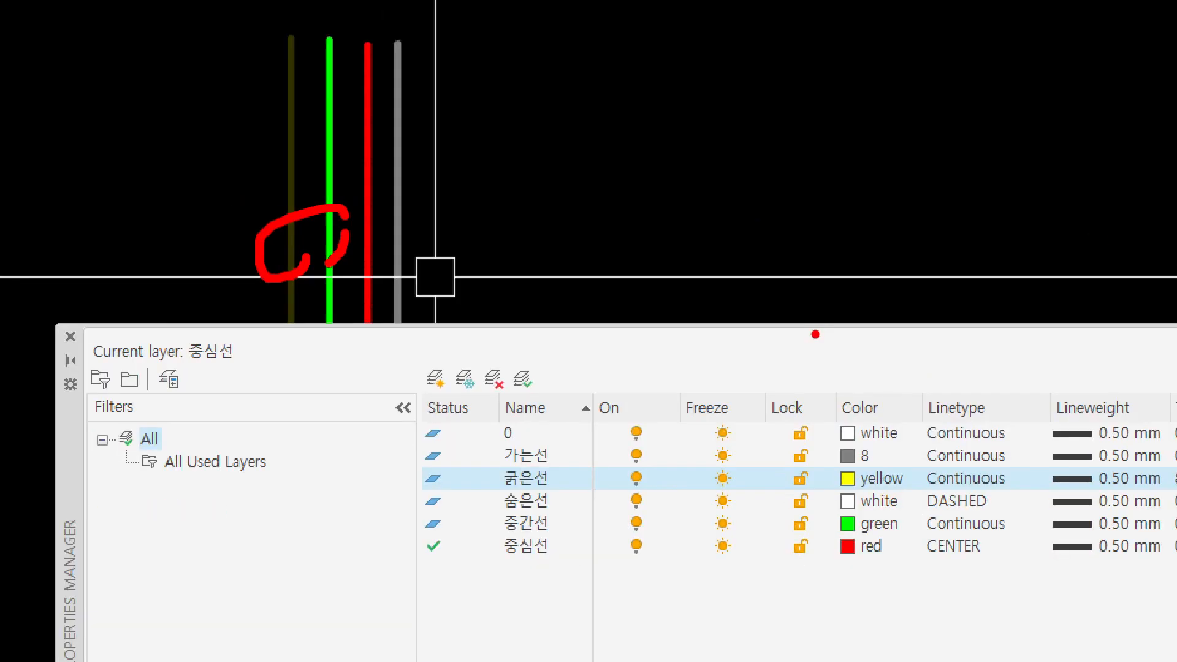
- Reset the transparency of the 굵은선 layer to 0
left_click(805, 374)
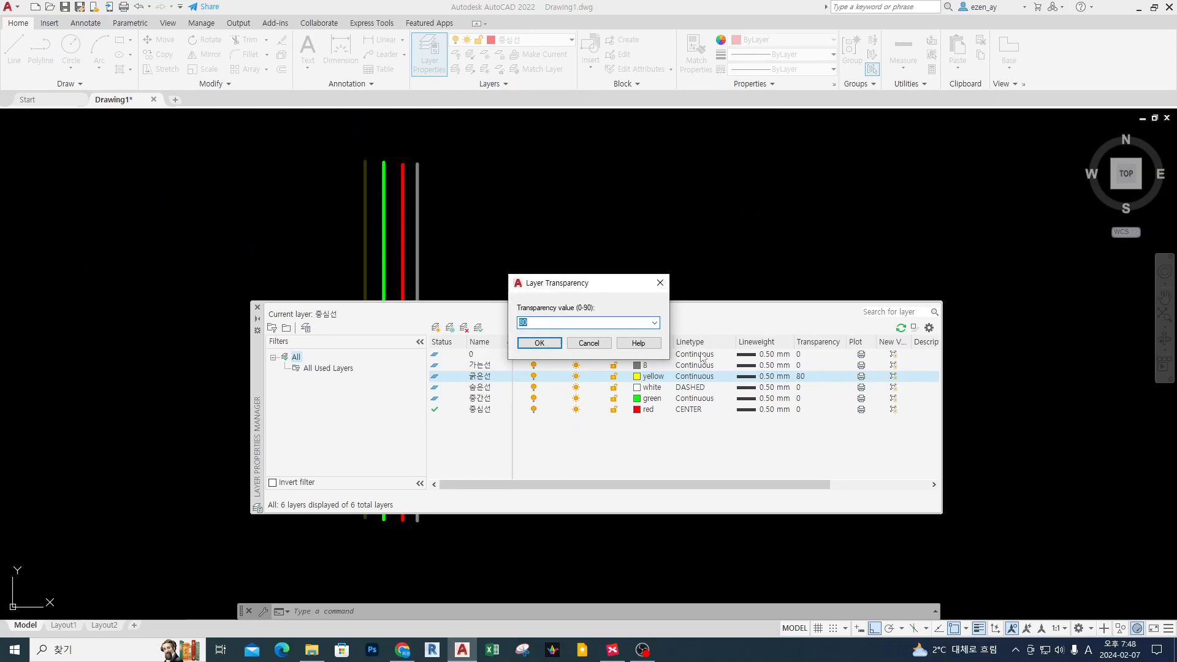
type("0")
key("Return")
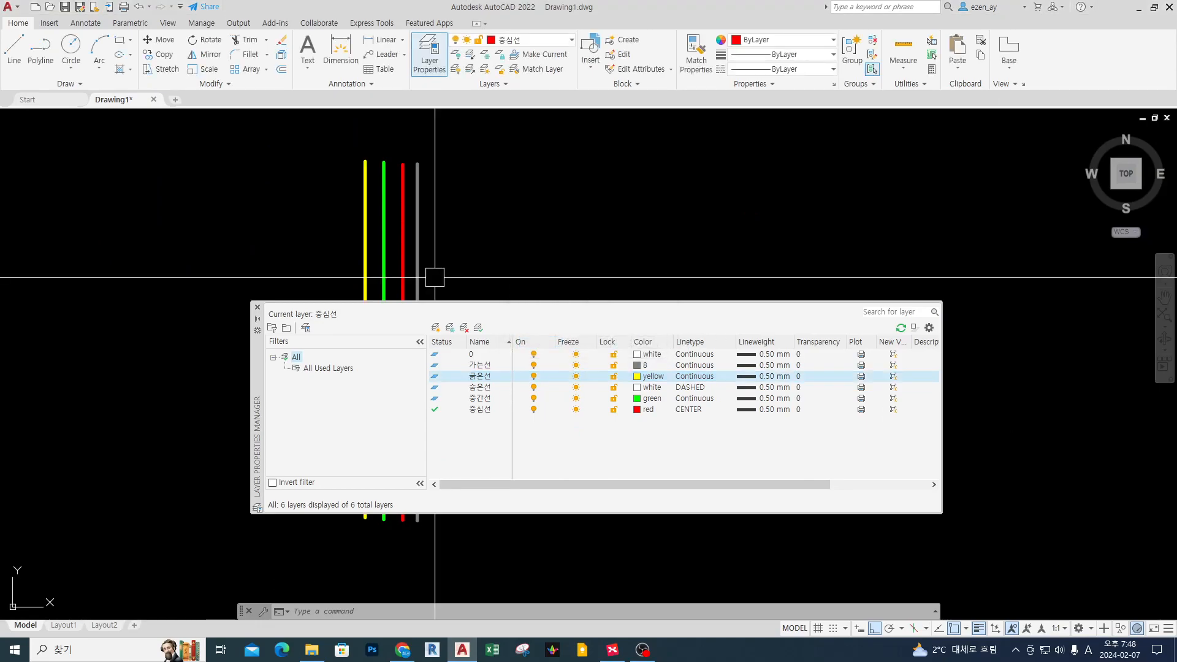
- Narrow the Transparency column, turn off plotting for the 굵은선 layer, and close the layer manager
left_click_drag(845, 336, 817, 337)
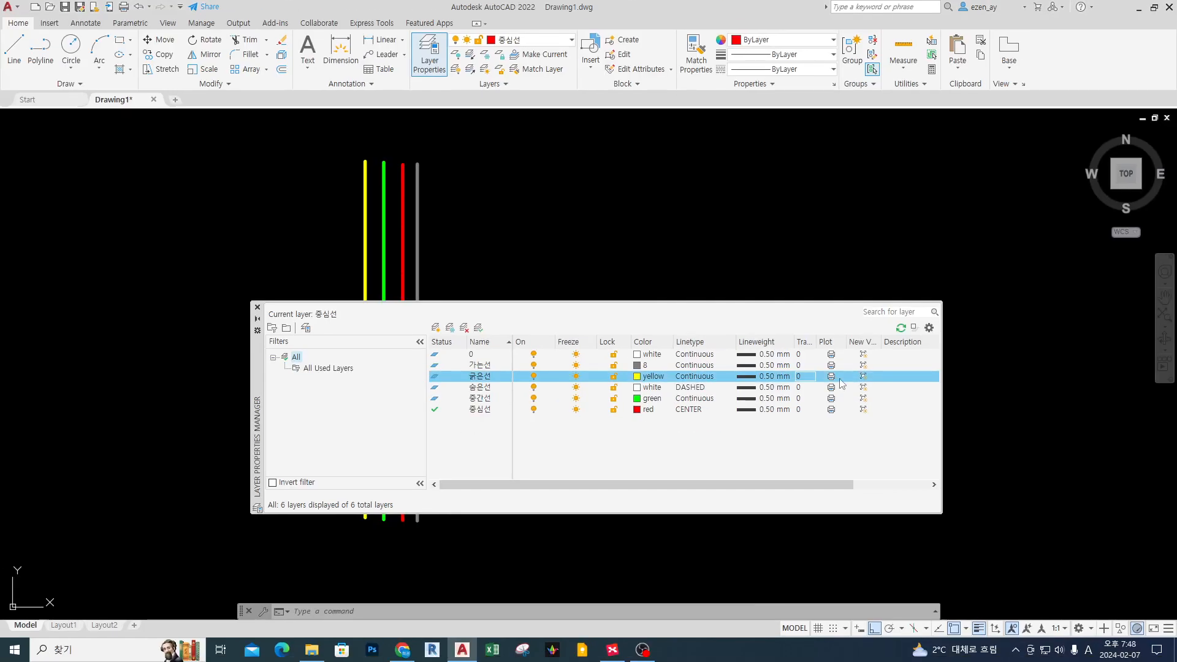
left_click(831, 377)
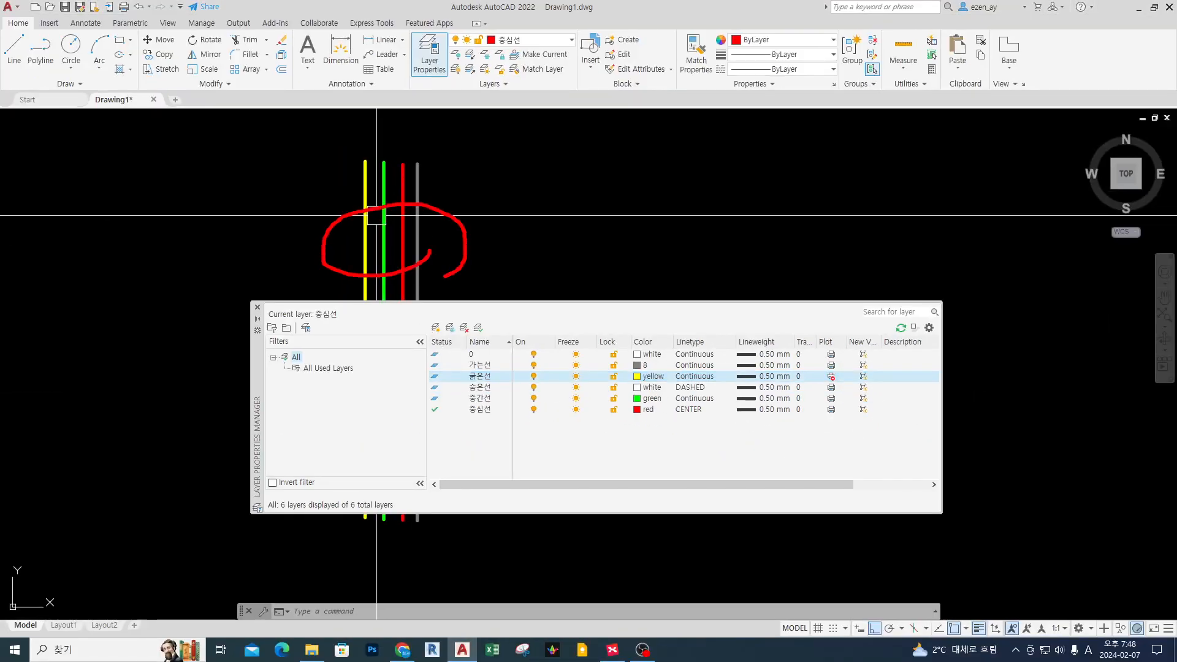
left_click(258, 307)
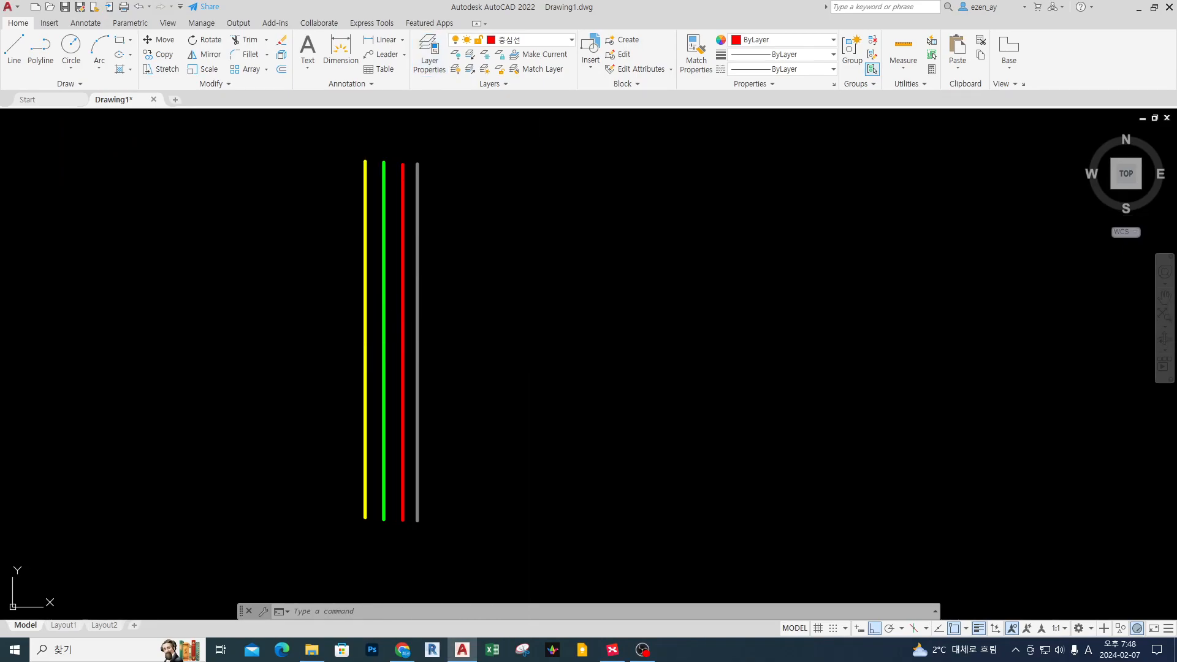
- Preview the model plot with DWG To PDF.pc3 to check which lines print, then leave without plotting
key("ctrl+p")
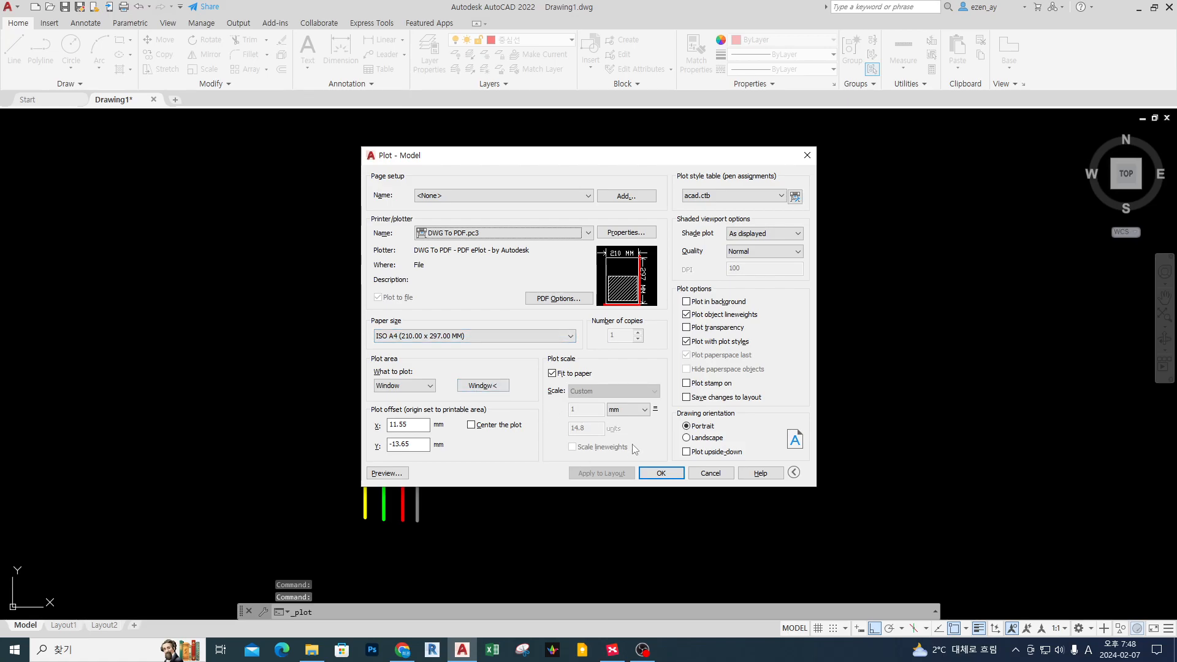
left_click(387, 474)
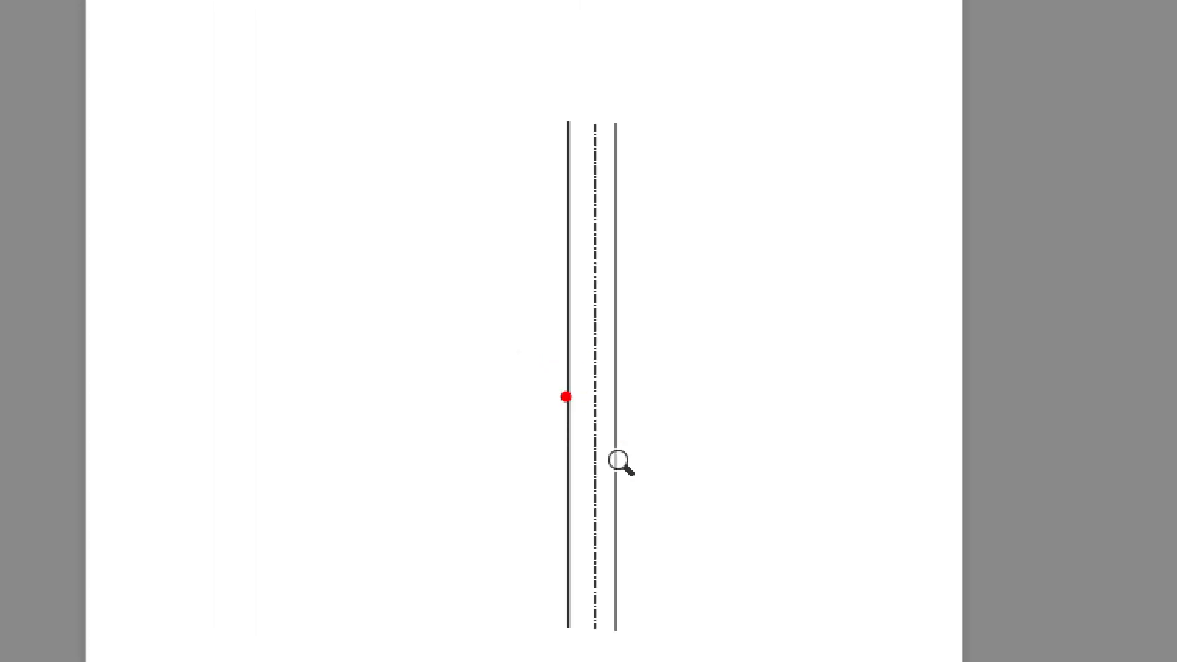
scroll(566, 396, "down", 4)
mouse_move(572, 388)
left_mouse_down()
mouse_move(540, 417)
mouse_move(583, 431)
left_mouse_up()
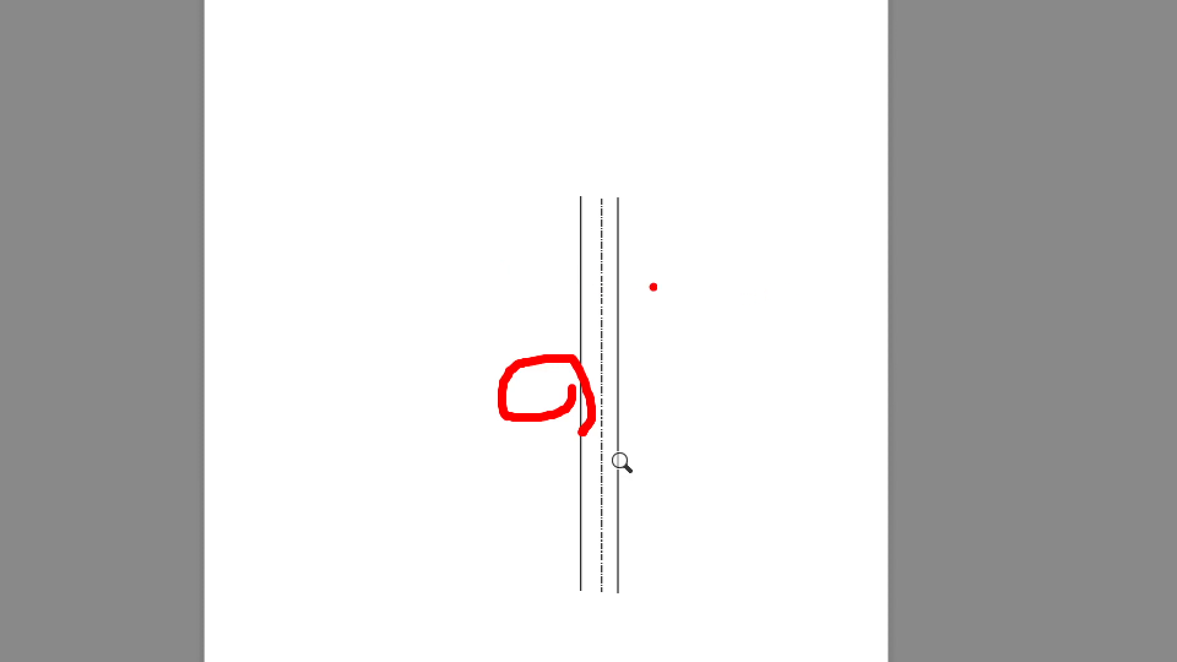
key("Escape")
key("Escape")
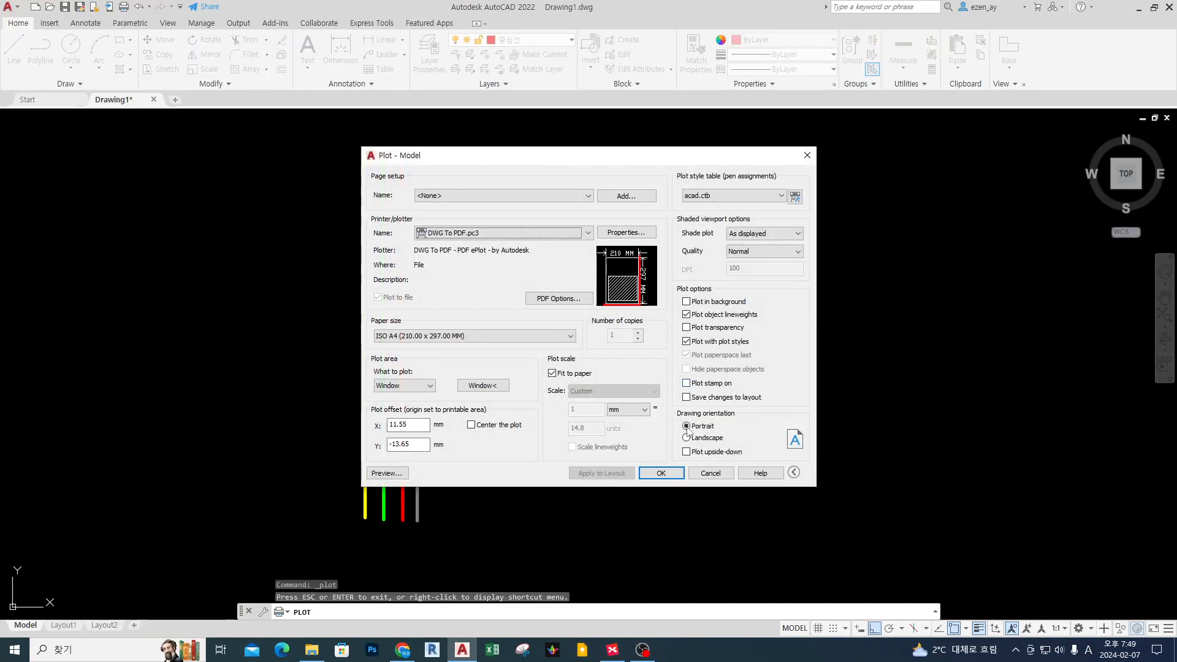
left_click(710, 473)
- Reopen the layer manager, narrow the Plot column, and close the manager
left_click(430, 55)
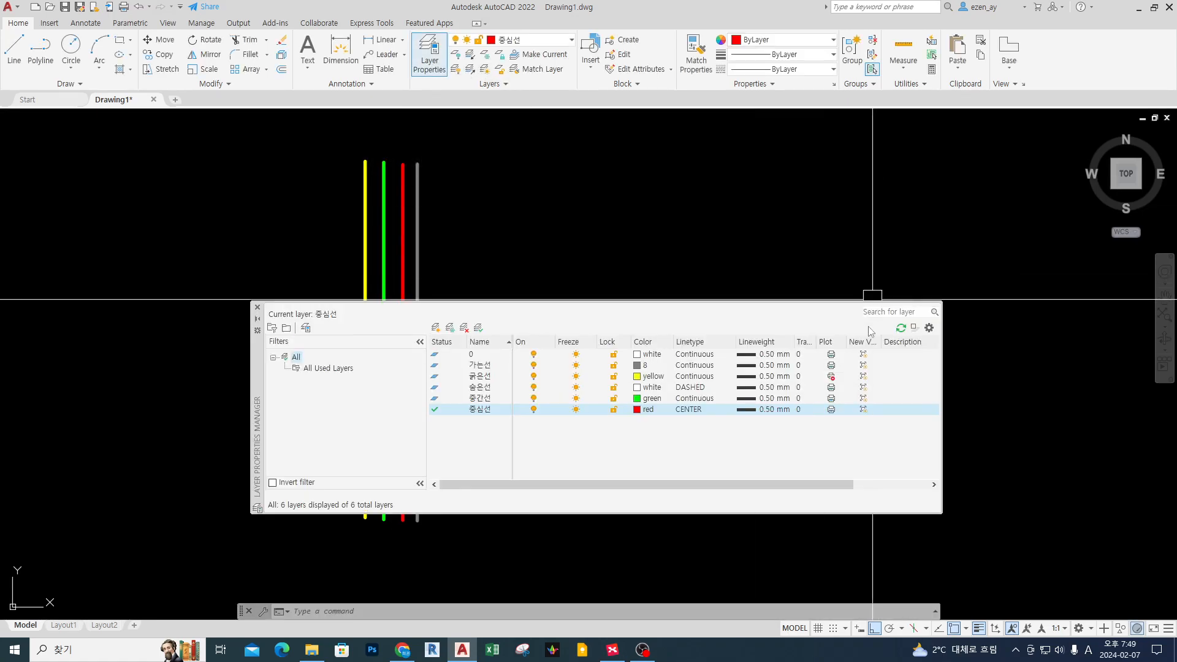
key("ctrl+2")
left_click_drag(830, 376, 843, 367)
key("Escape")
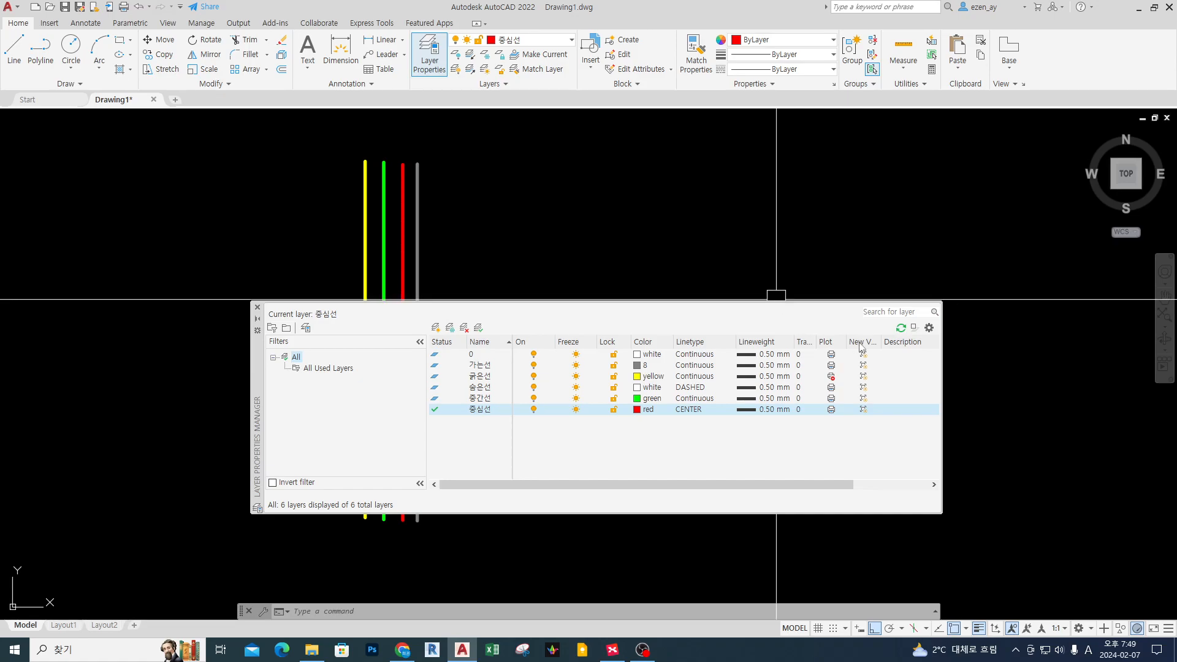
left_click_drag(847, 342, 831, 342)
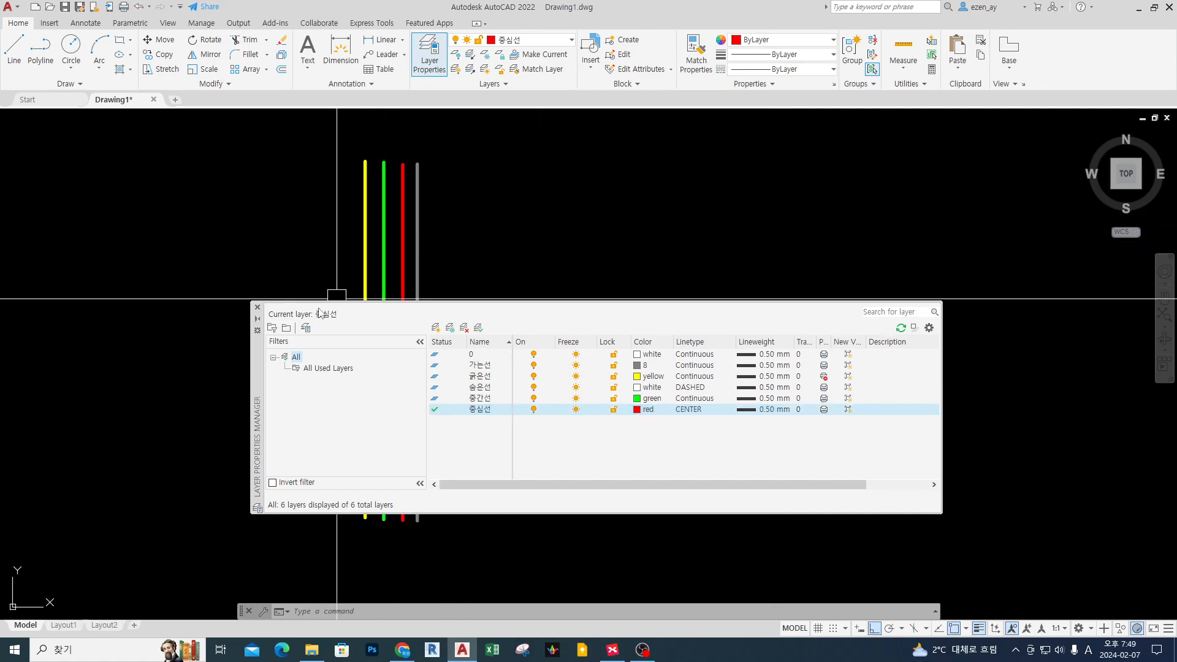
left_click(258, 308)
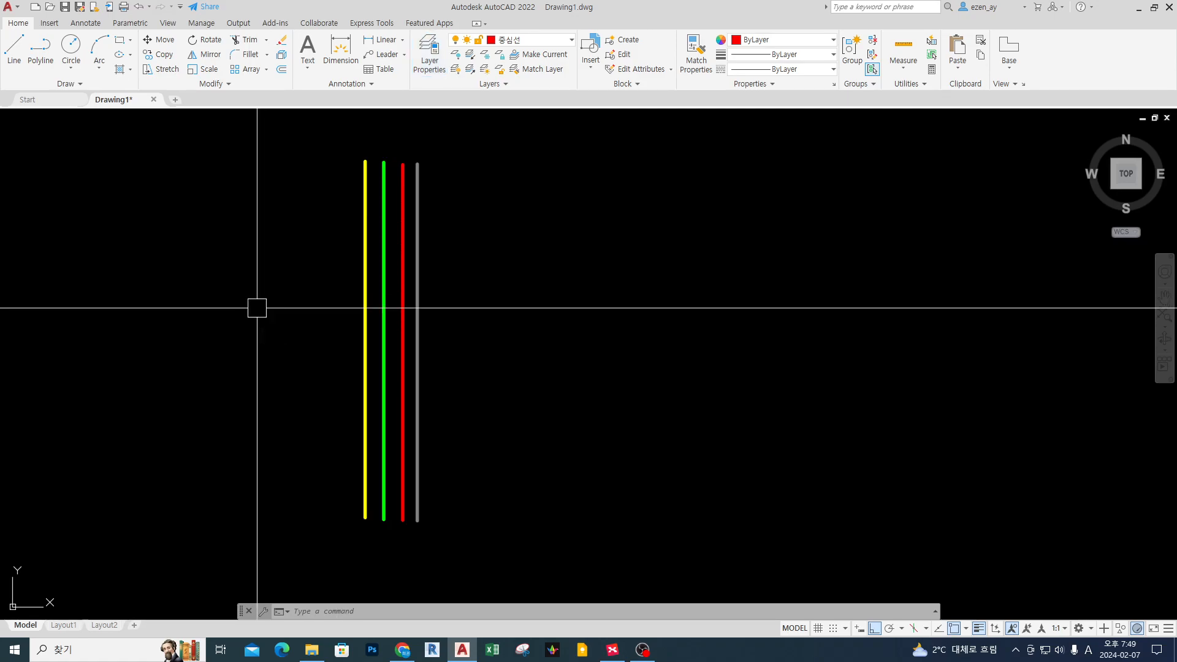
mouse_move(371, 260)
left_mouse_down()
mouse_move(366, 274)
mouse_move(372, 252)
mouse_move(357, 269)
mouse_move(304, 245)
mouse_move(314, 253)
left_mouse_up()
key("Escape")
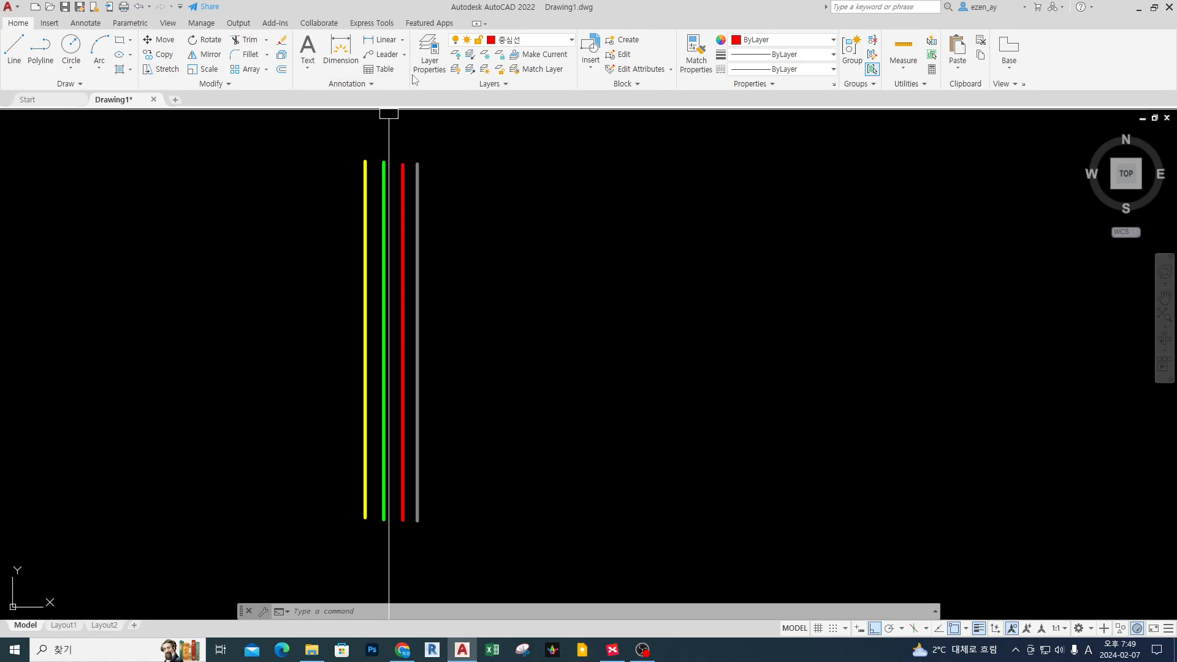
- Examine the Plot and On columns for all layers in the layer manager, then close it
left_click(428, 59)
left_click_drag(812, 321, 838, 430)
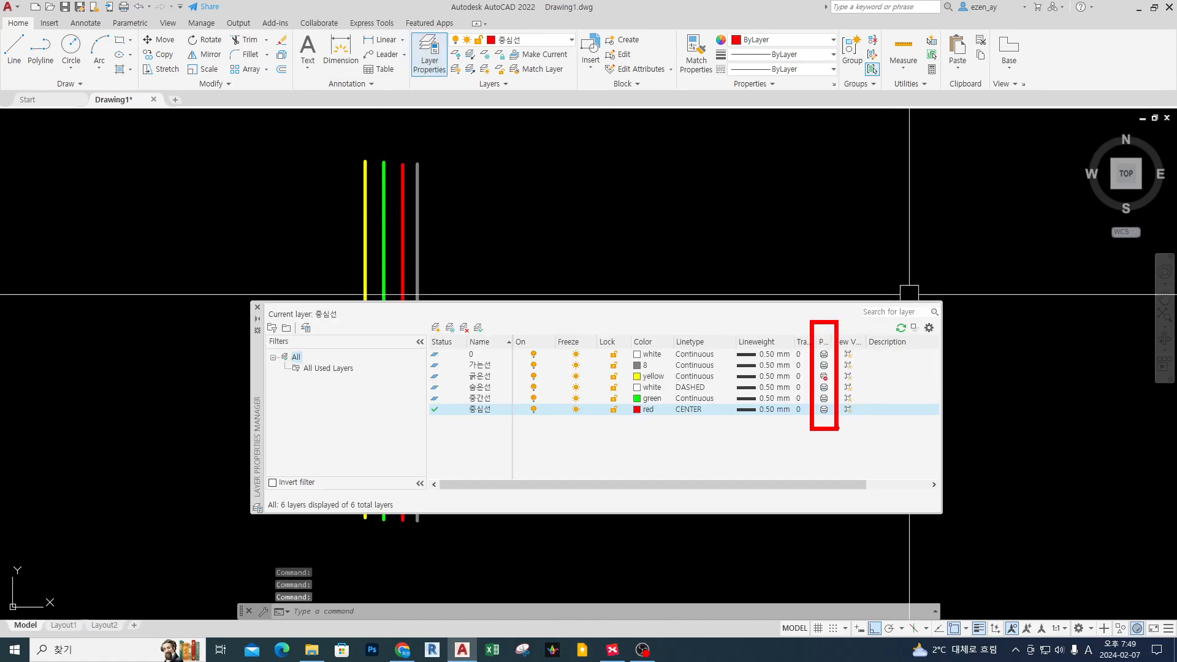
mouse_move(823, 281)
left_mouse_down()
mouse_move(808, 293)
mouse_move(814, 319)
left_mouse_up()
left_click_drag(847, 226, 840, 298)
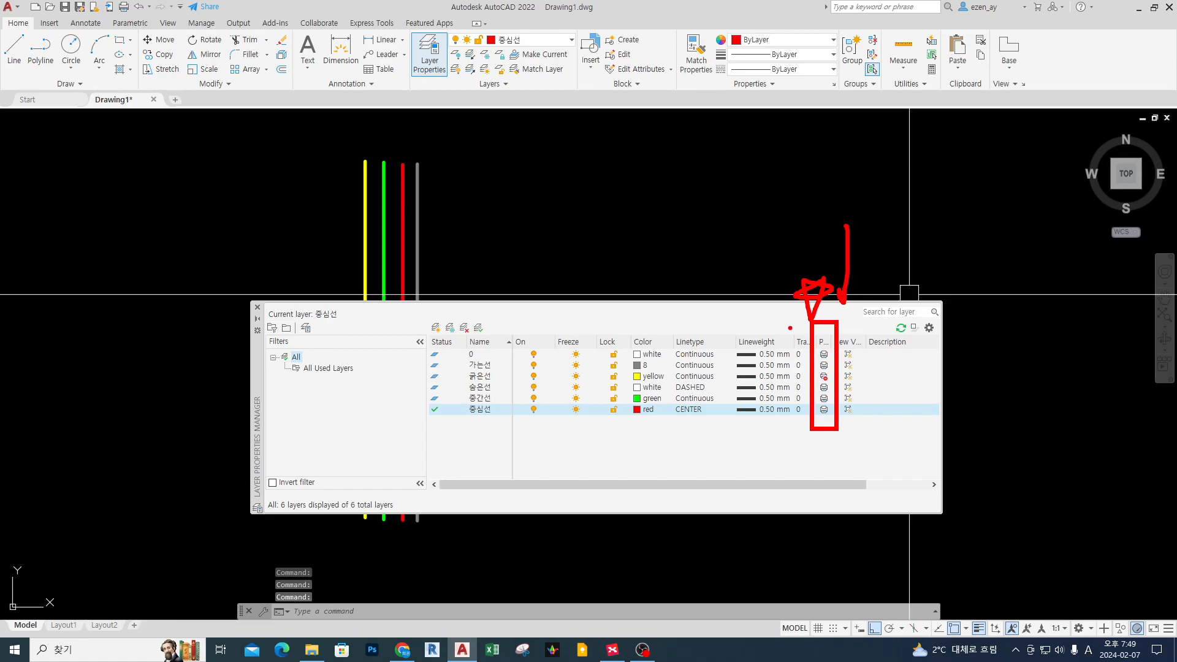
mouse_move(822, 312)
left_mouse_down()
mouse_move(804, 356)
mouse_move(804, 433)
mouse_move(845, 433)
mouse_move(844, 314)
left_mouse_up()
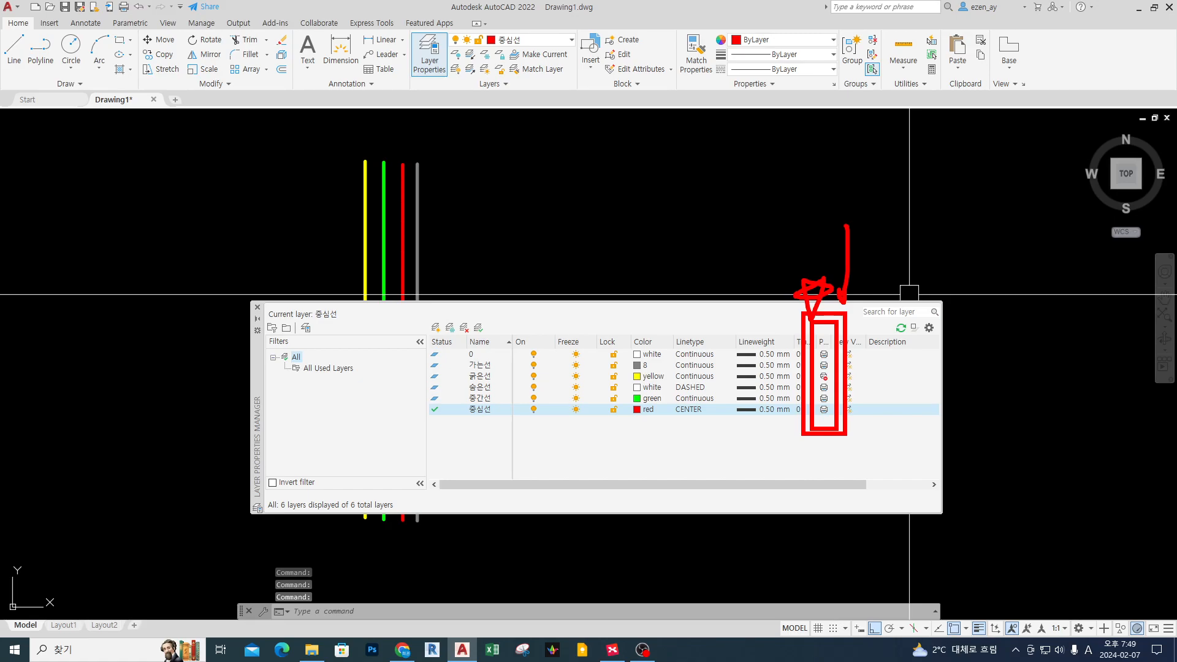
left_click_drag(782, 455, 807, 432)
mouse_move(538, 327)
left_mouse_down()
mouse_move(548, 432)
mouse_move(549, 326)
left_mouse_up()
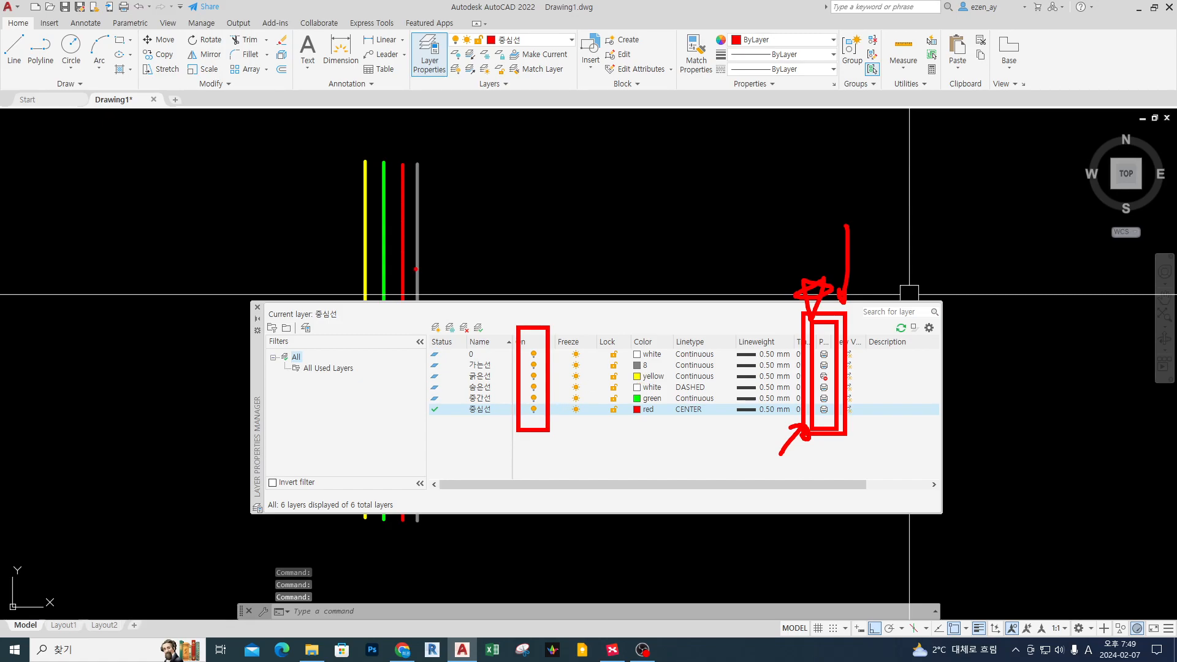
key("Escape")
left_click(257, 307)
key("Escape")
key("Escape")
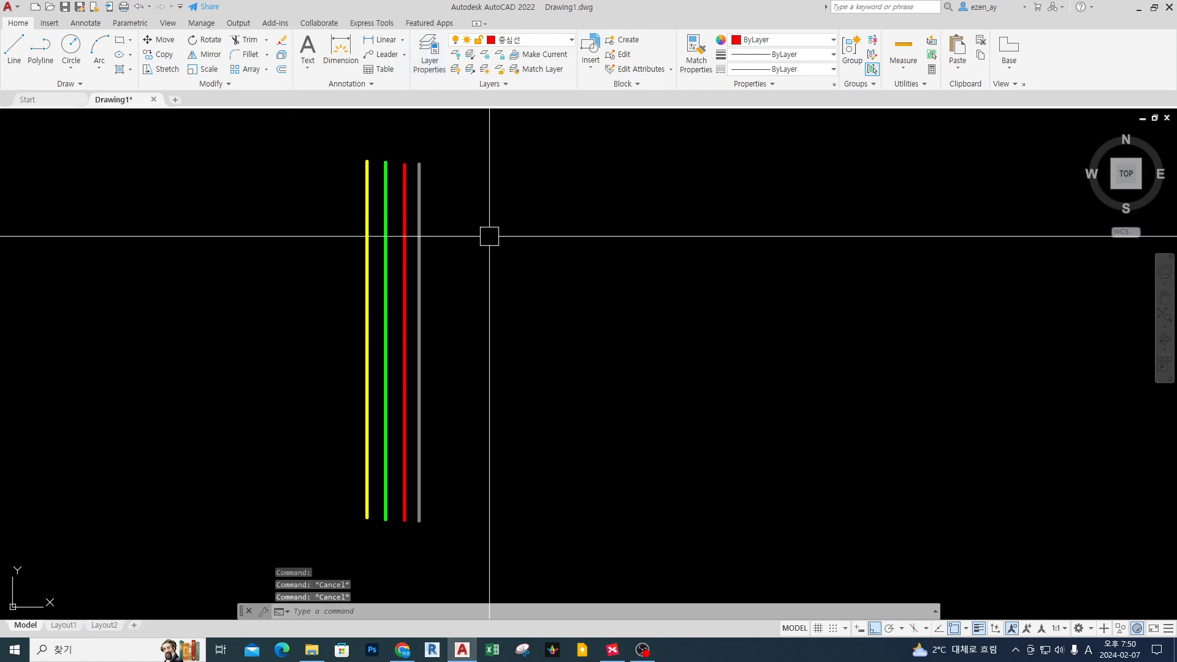
- Draw a chain of connected horizontal and vertical lines on the 중심선 layer, beside the four existing vertical lines
middle_click_drag(597, 252, 577, 255)
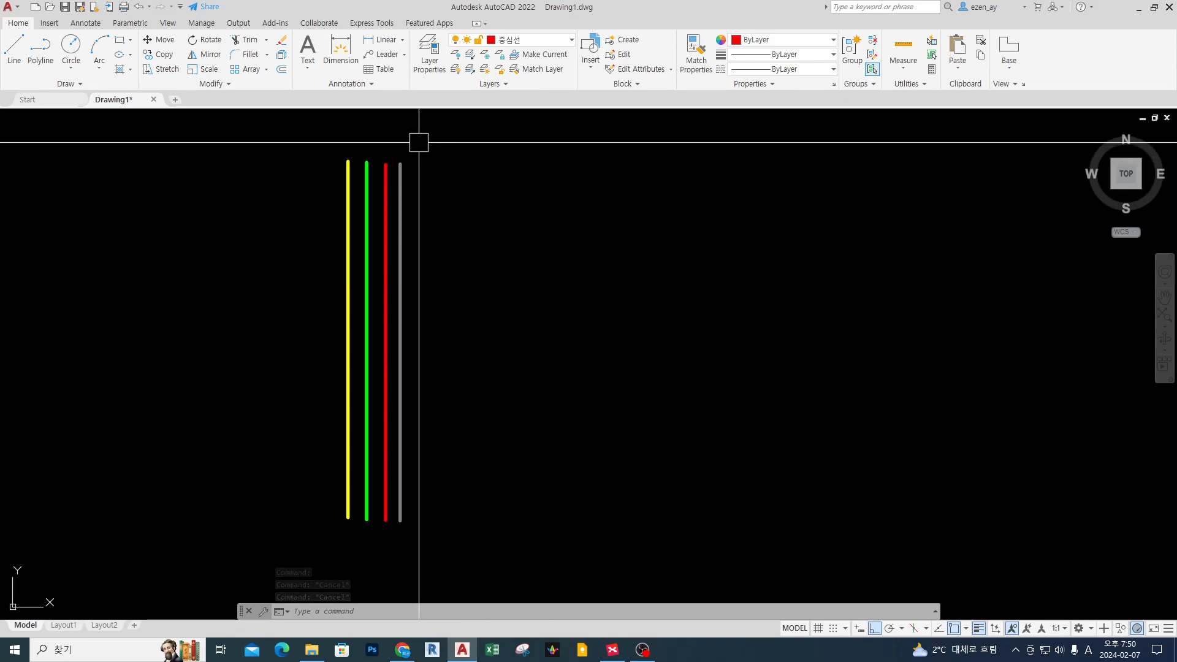
scroll(414, 178, "down", 2)
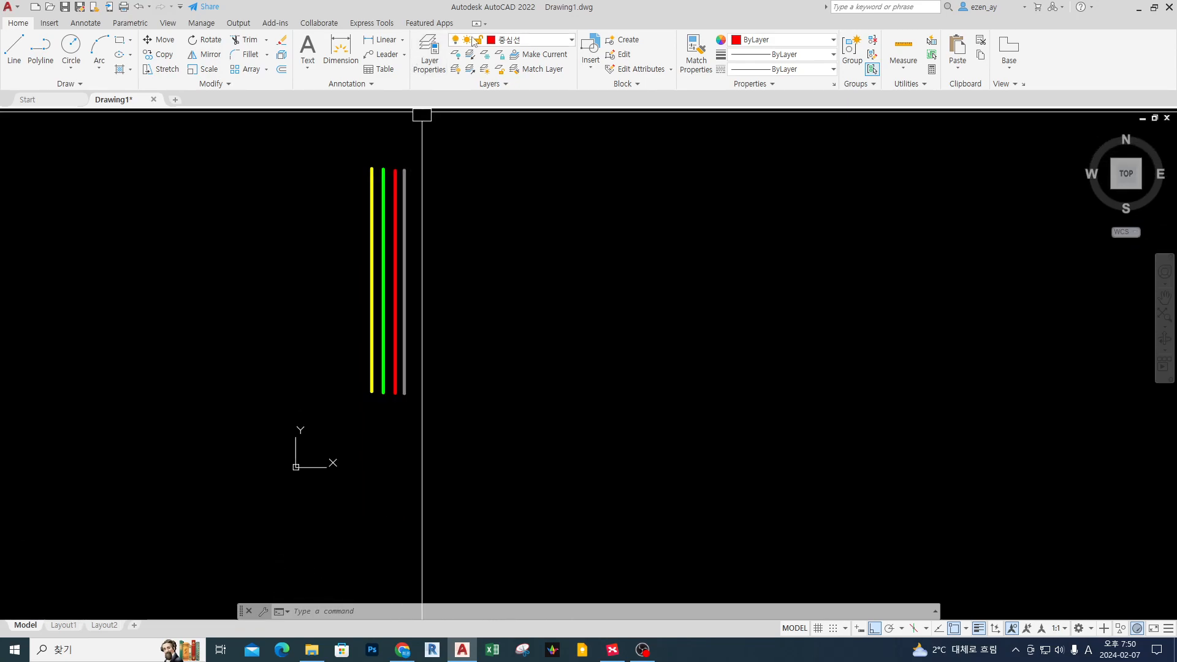
left_click(533, 40)
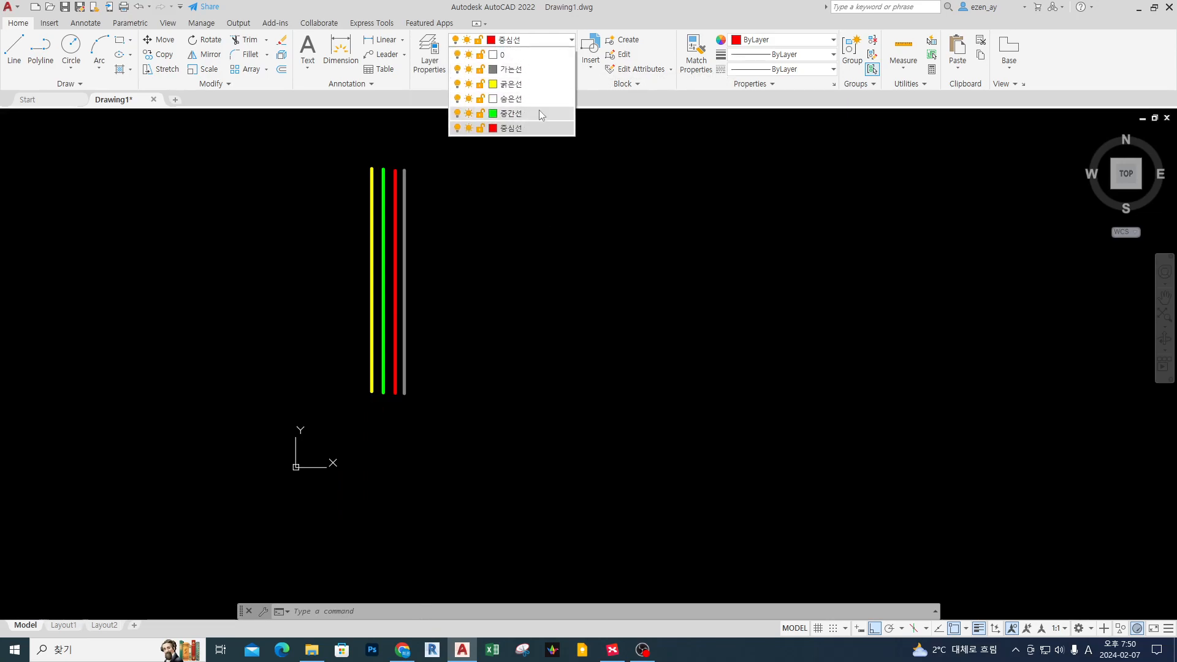
type("l")
key("Return")
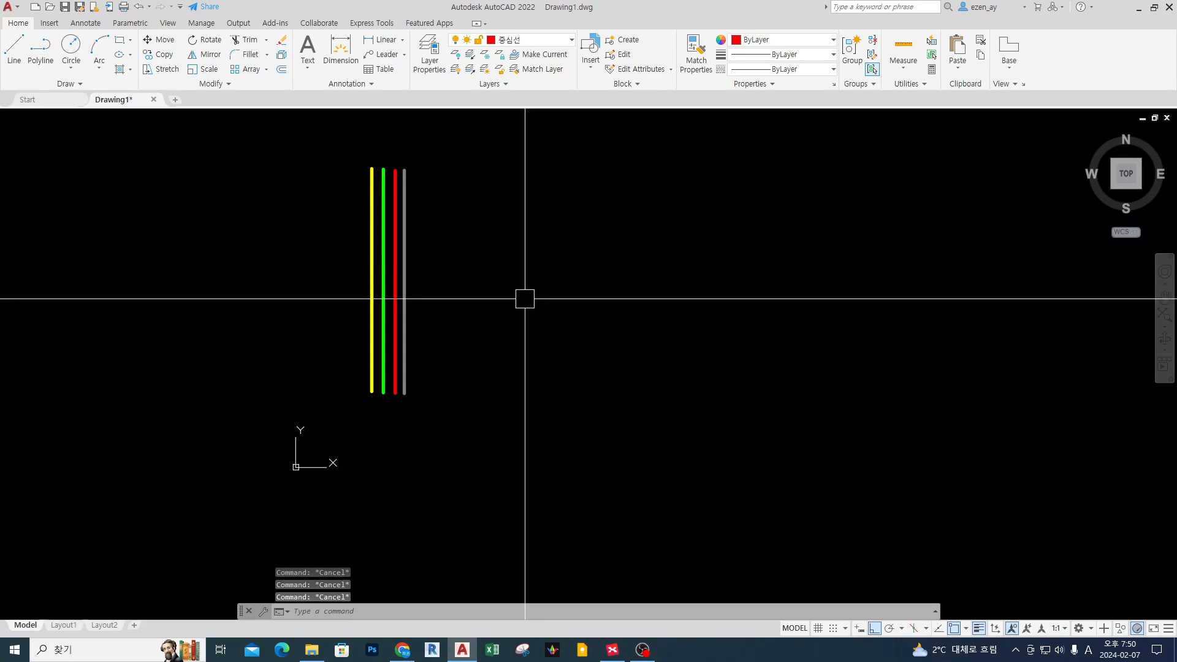
left_click(491, 314)
left_click(596, 313)
left_click(664, 235)
left_click(673, 326)
left_click(531, 364)
left_click(625, 326)
left_click(625, 246)
left_click(780, 246)
left_click(780, 376)
left_click(559, 375)
left_click(560, 265)
key("Return")
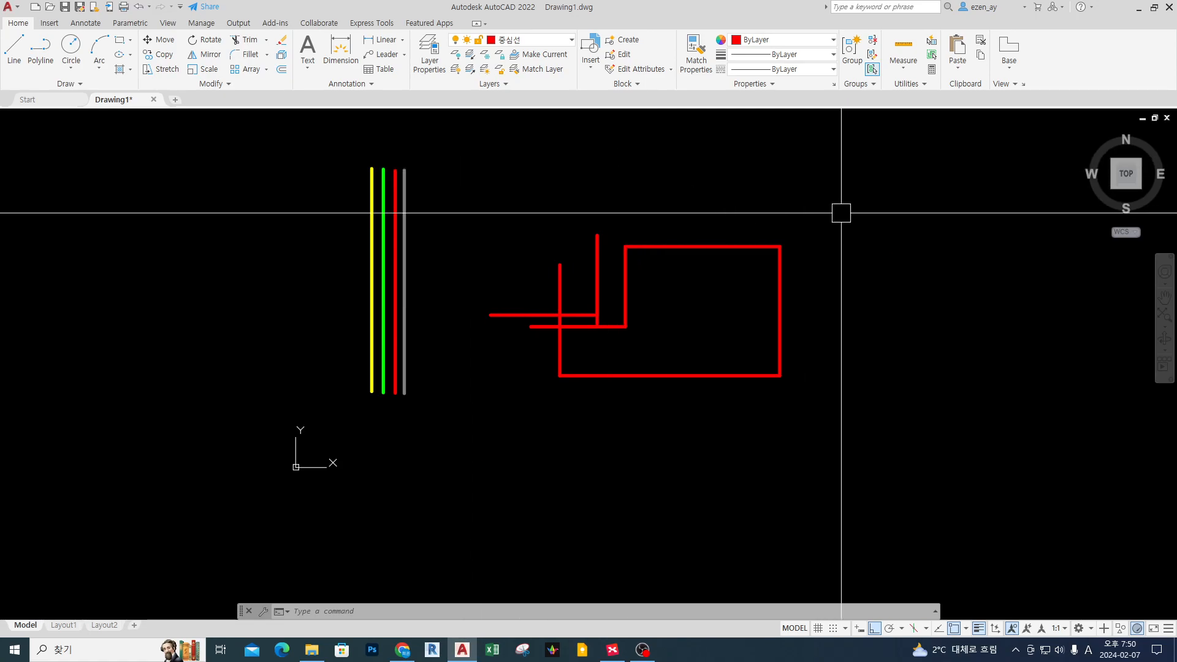
left_click(862, 176)
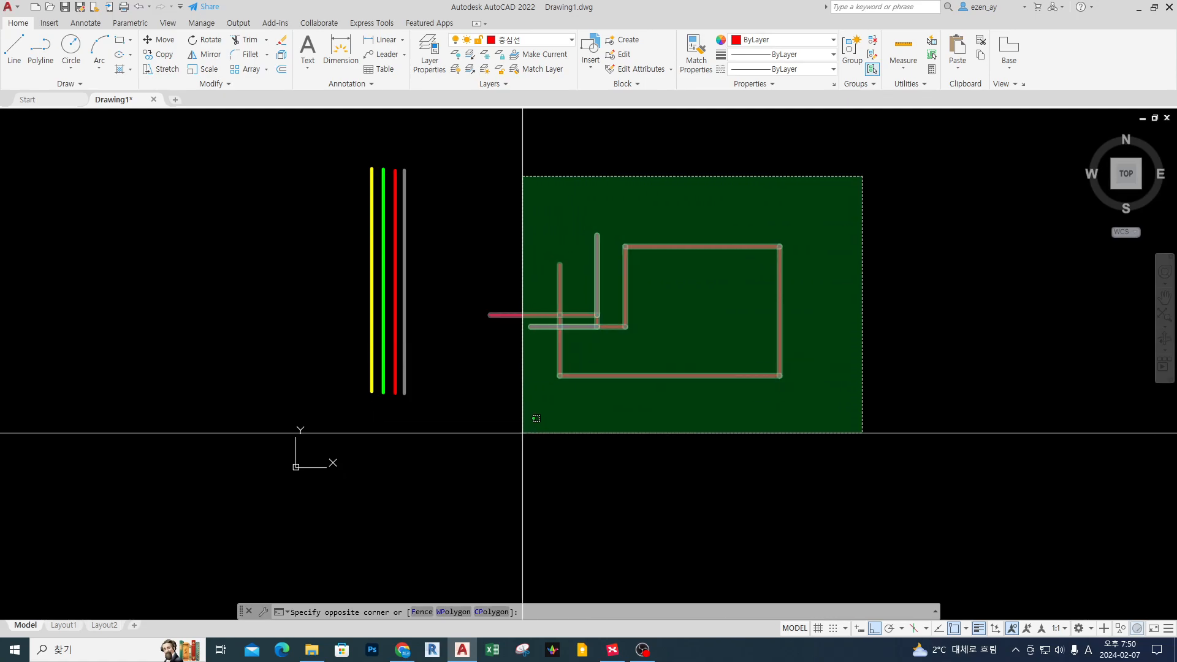
left_click(471, 464)
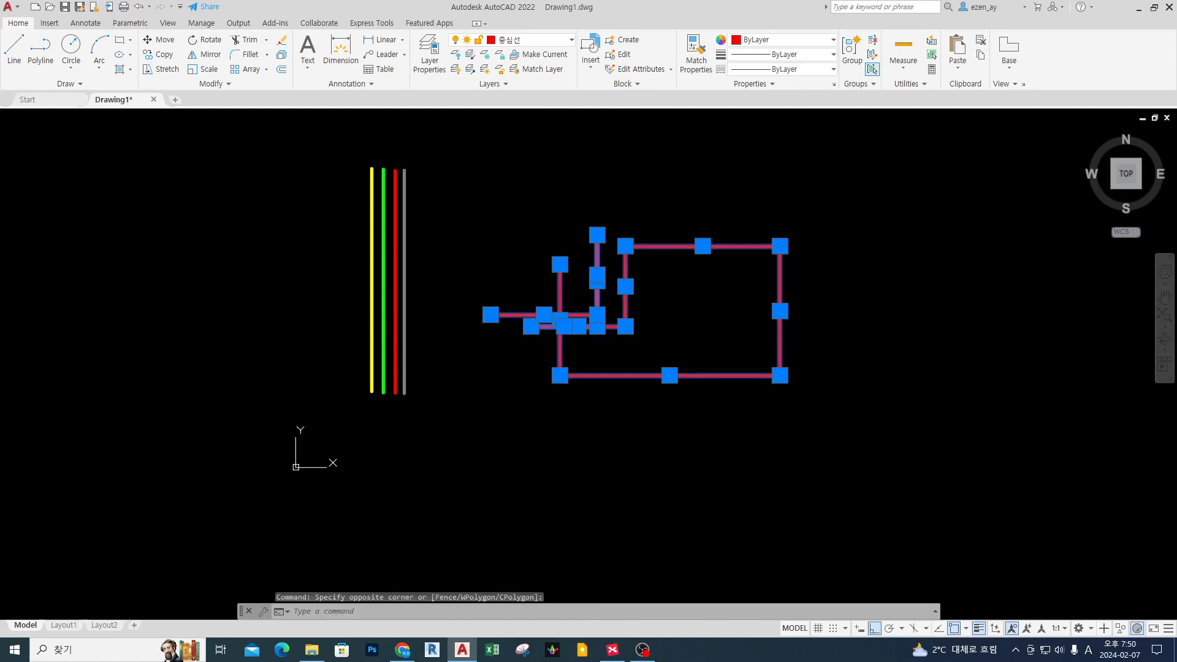
key("Escape")
key("Escape")
- Select all the newly drawn red lines, reassign them to the 굵은선 layer, and clear the selection
left_click(860, 176)
left_click(461, 434)
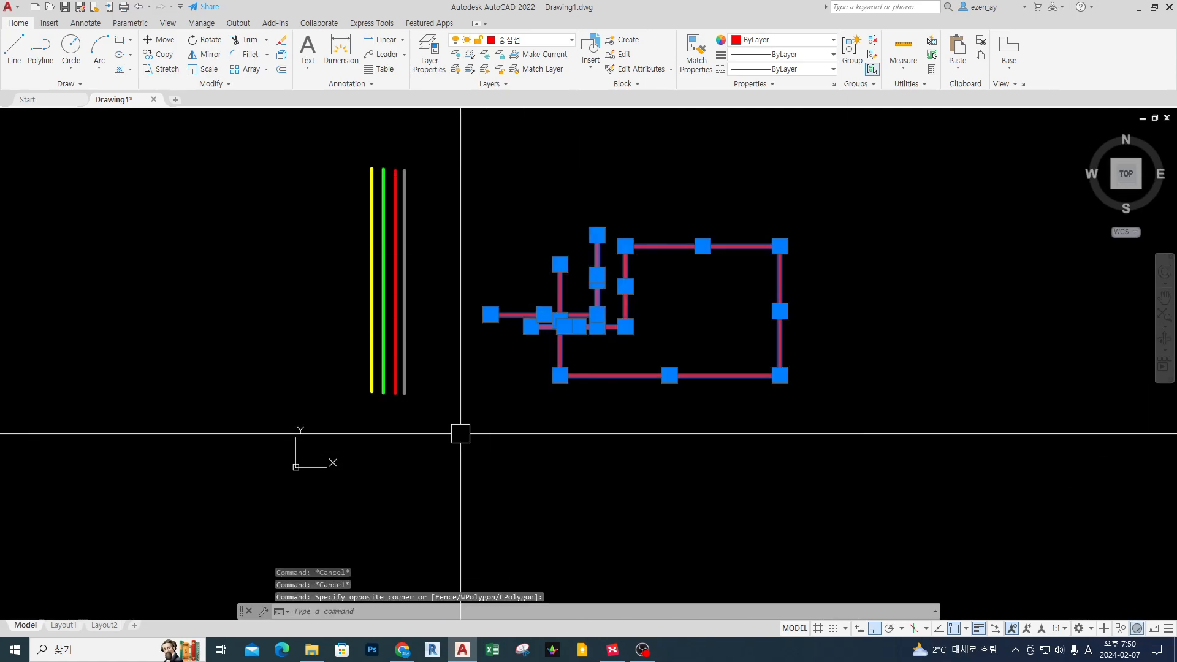
left_click(528, 41)
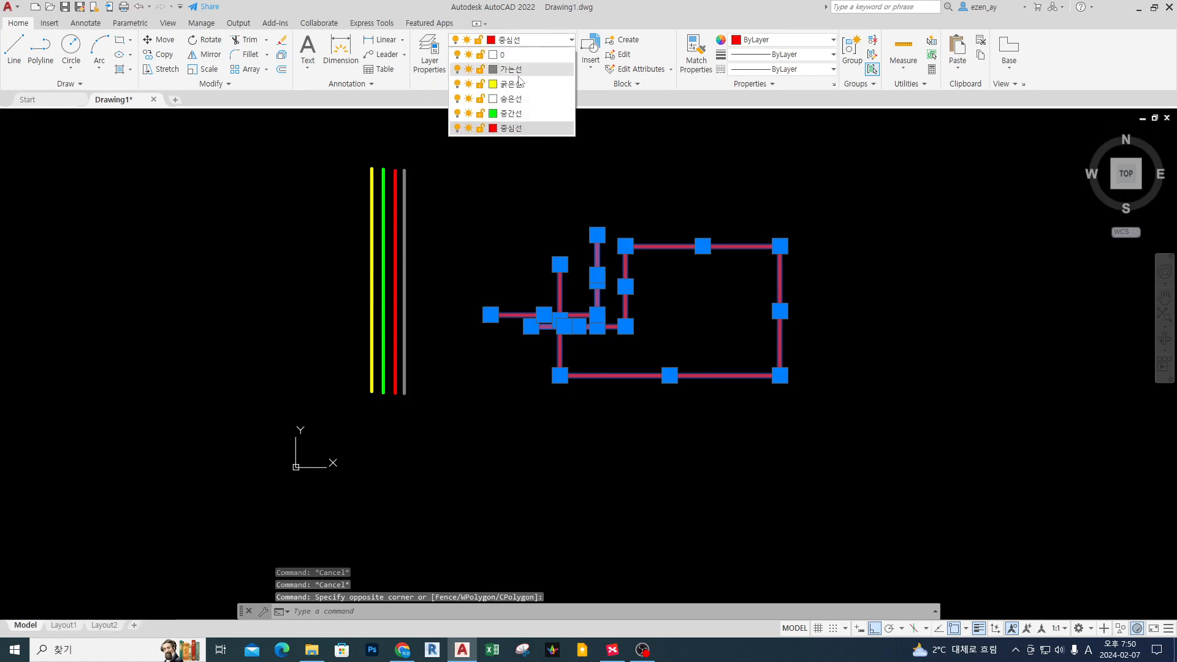
left_click(518, 84)
left_click(518, 85)
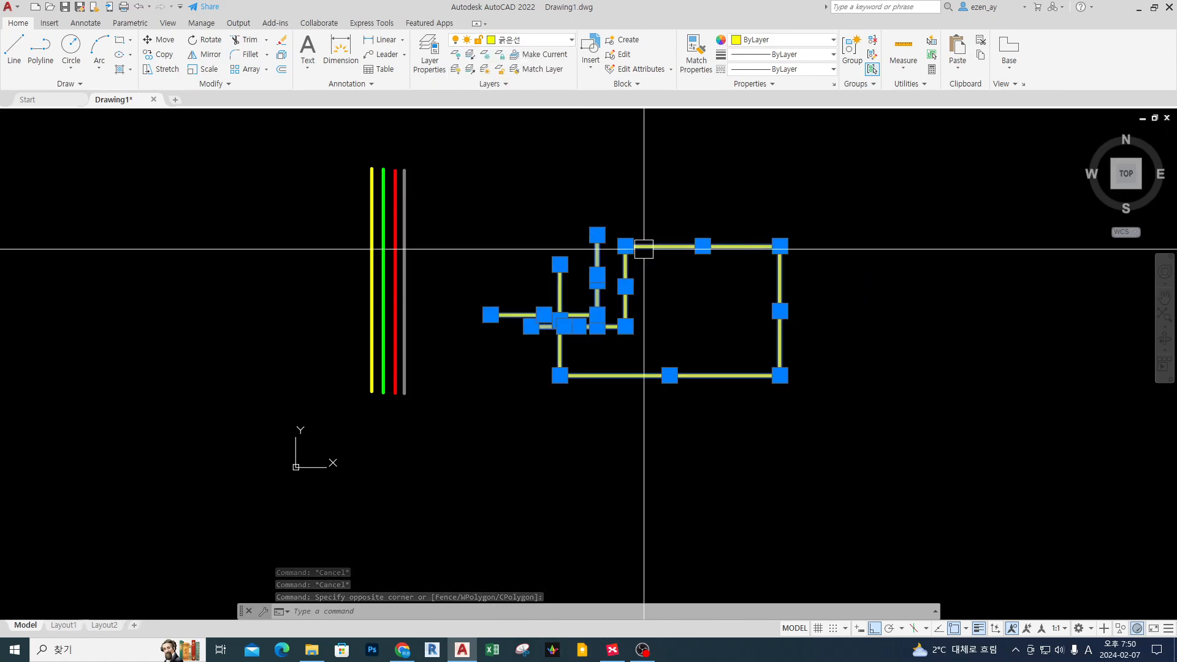
key("Escape")
key("Escape")
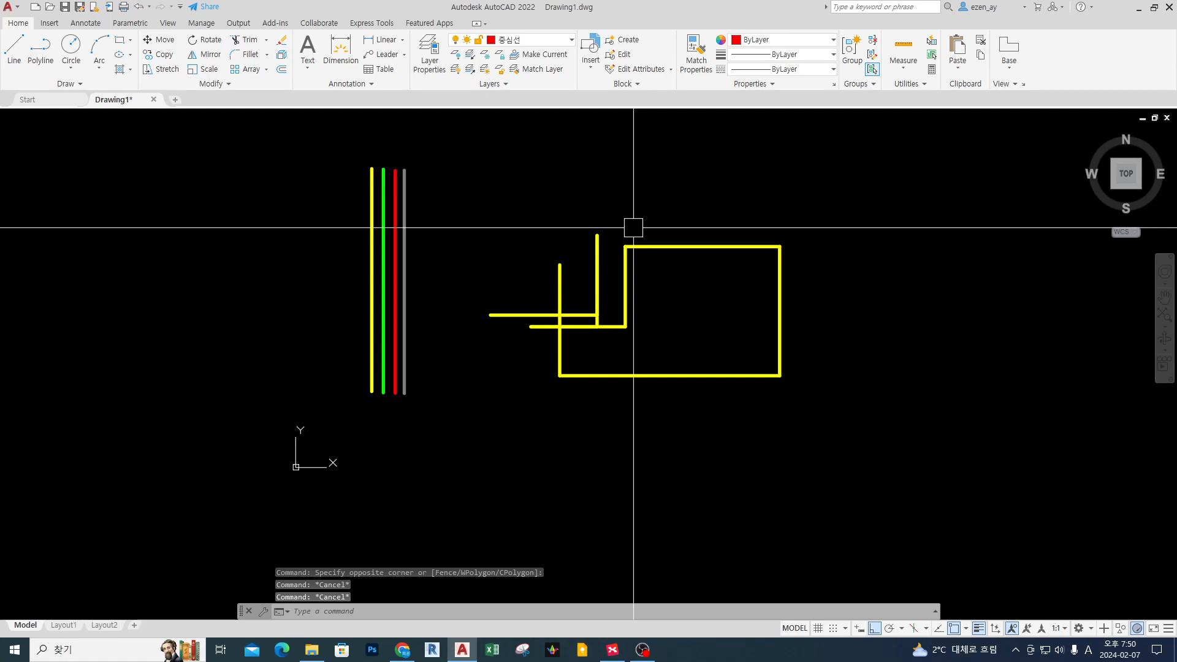
middle_click_drag(529, 239, 525, 288)
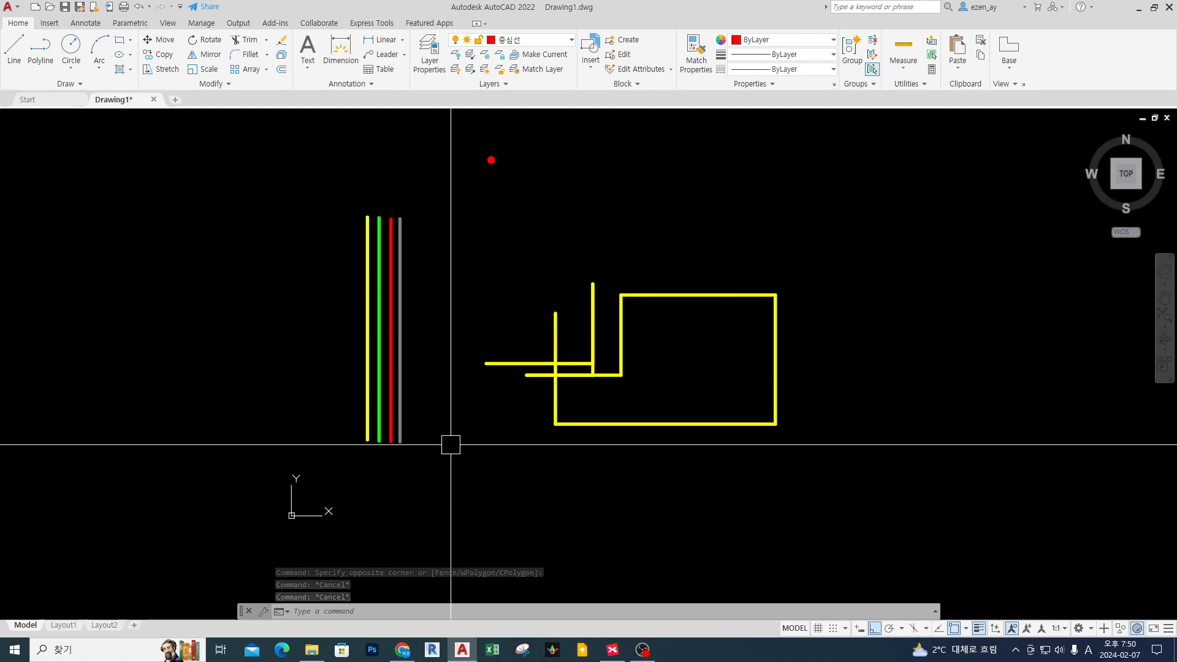
mouse_move(499, 149)
left_mouse_down()
mouse_move(495, 211)
mouse_move(542, 150)
mouse_move(544, 219)
left_mouse_up()
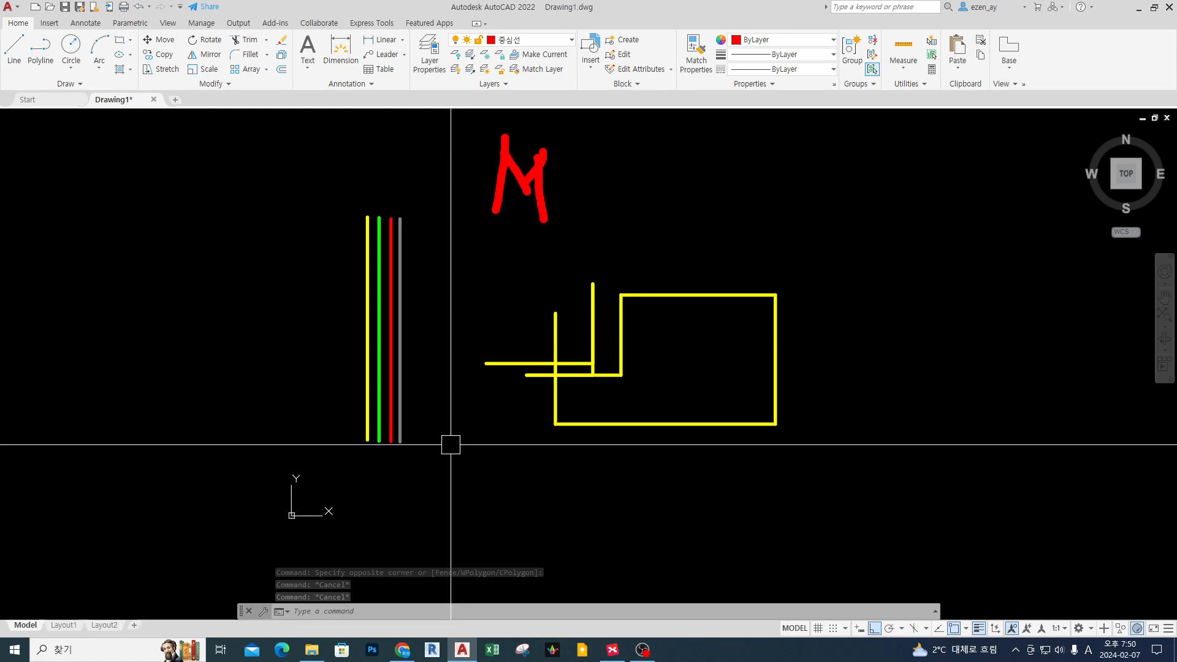
mouse_move(604, 177)
left_mouse_down()
mouse_move(592, 212)
mouse_move(616, 218)
left_mouse_up()
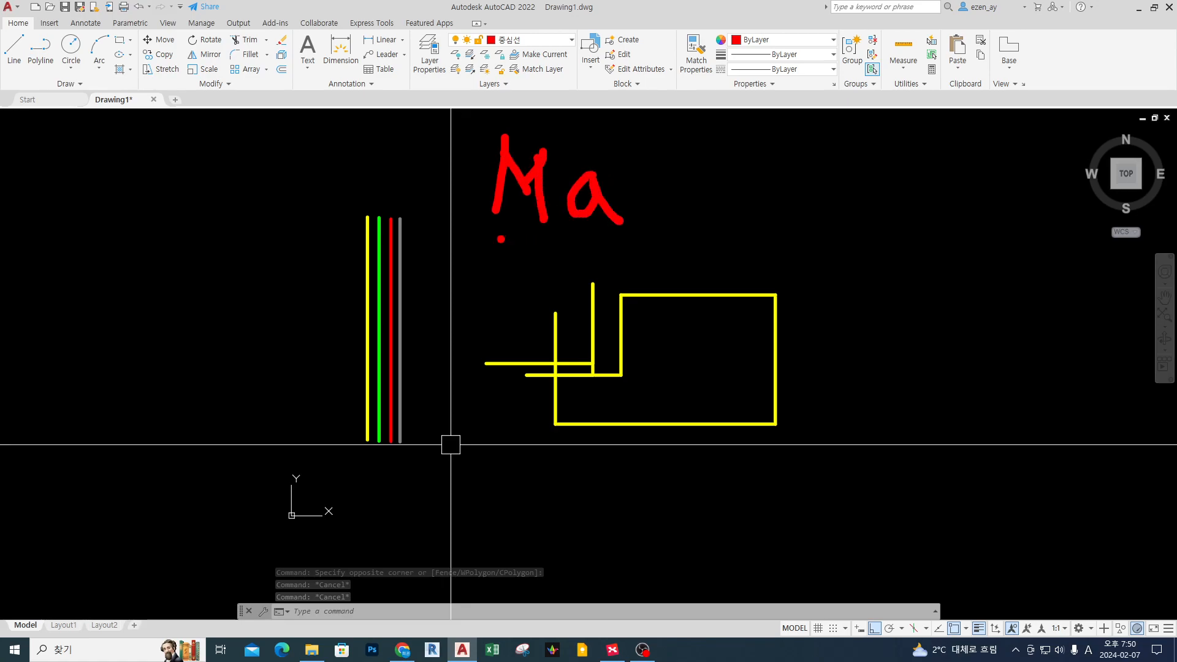
left_click_drag(466, 233, 667, 246)
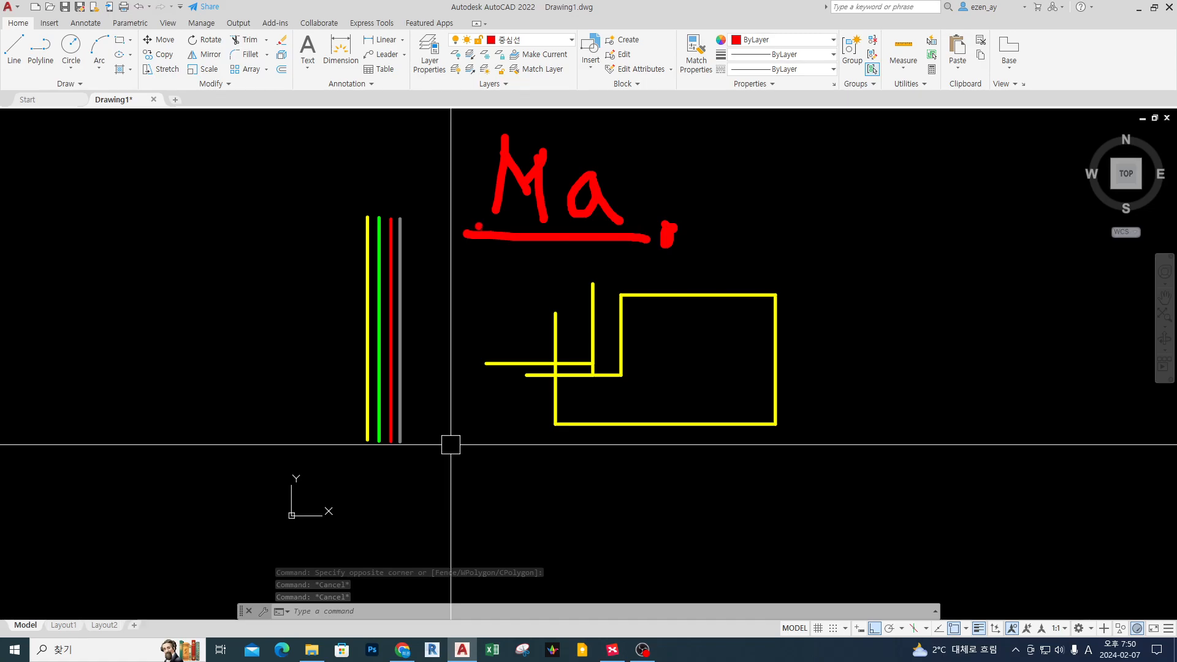
left_click_drag(471, 216, 480, 244)
mouse_move(449, 104)
left_mouse_down()
mouse_move(466, 107)
mouse_move(420, 123)
left_mouse_up()
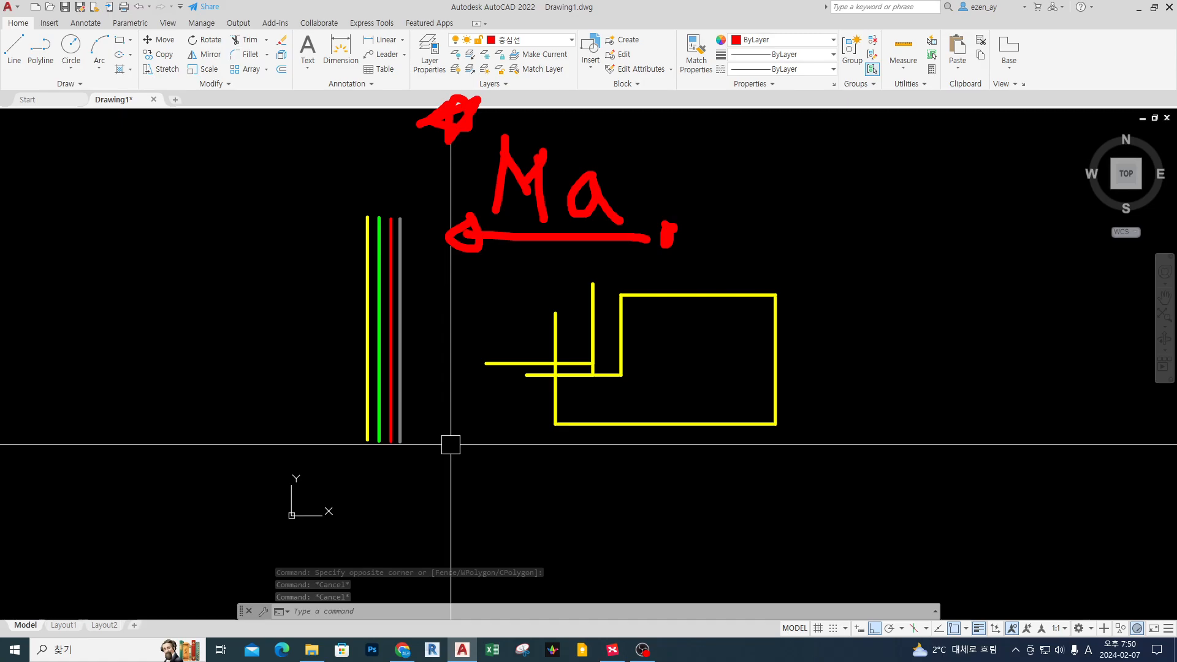
left_click_drag(457, 159, 457, 216)
mouse_move(488, 116)
left_mouse_down()
mouse_move(571, 117)
mouse_move(656, 175)
left_mouse_up()
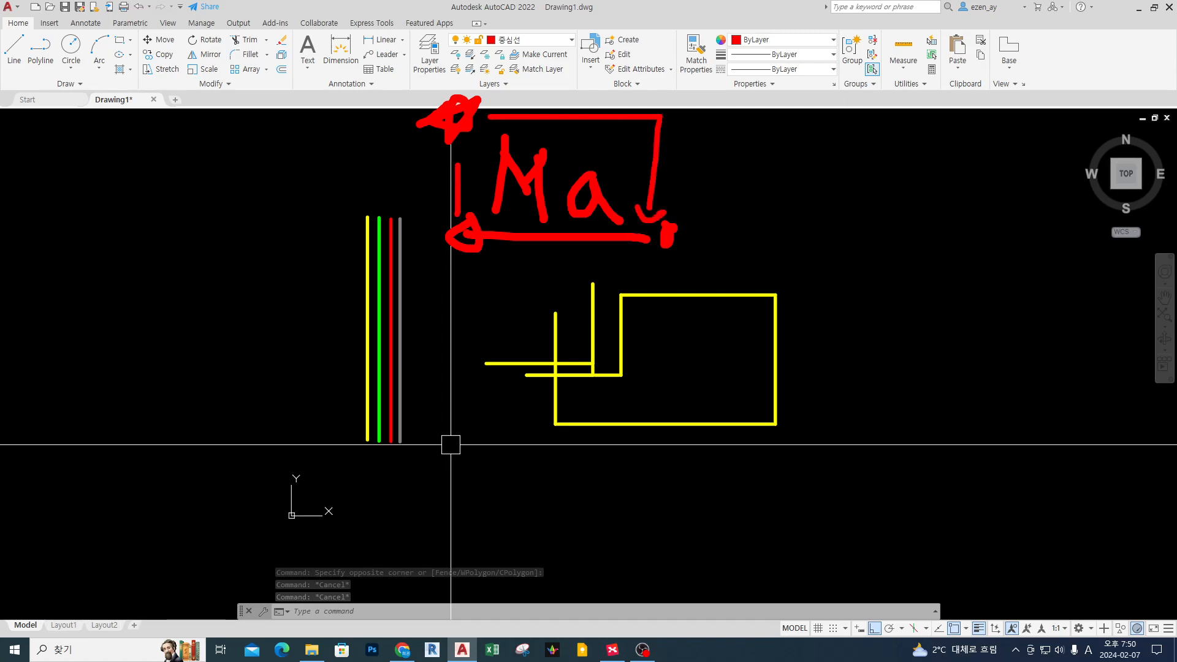
mouse_move(675, 70)
left_mouse_down()
mouse_move(638, 105)
mouse_move(703, 64)
left_mouse_up()
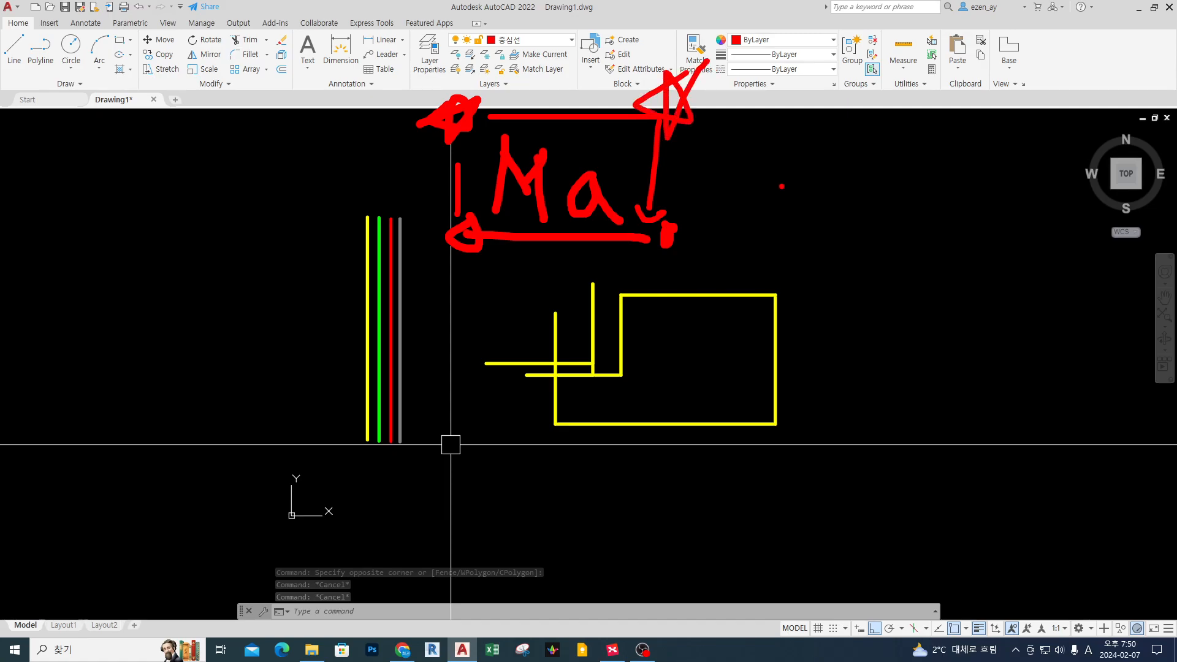
key("Escape")
key("Escape")
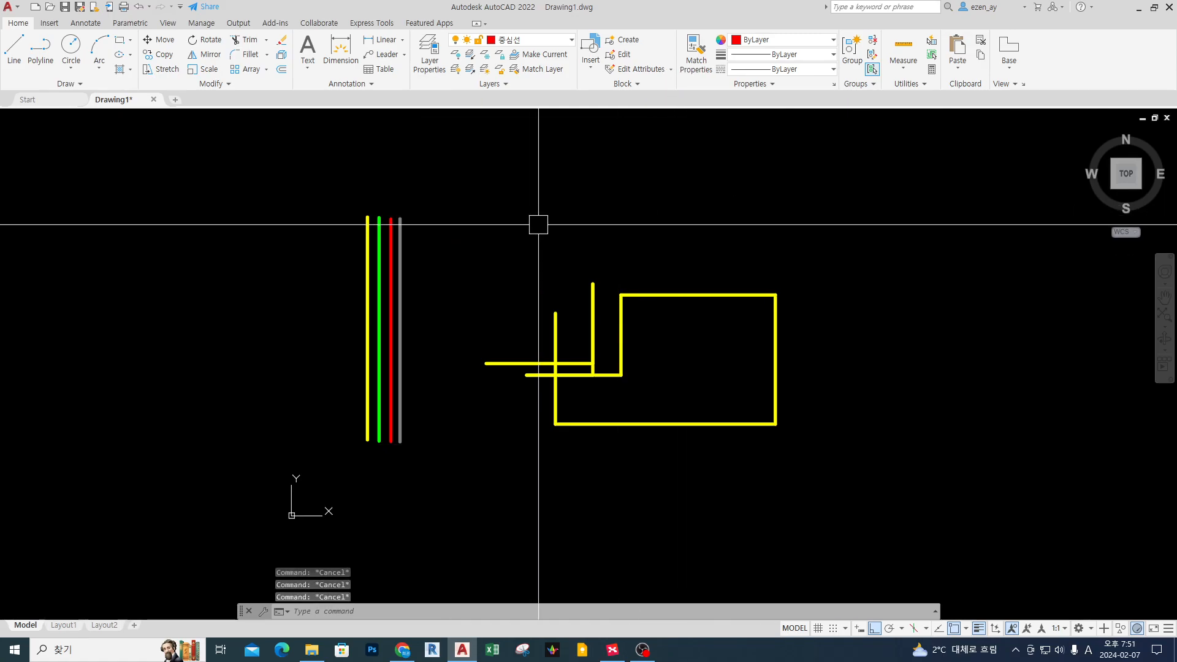
- Use Match Properties to copy the red vertical line's properties onto the crossing yellow lines on the left side of the outline
scroll(541, 224, "down", 2)
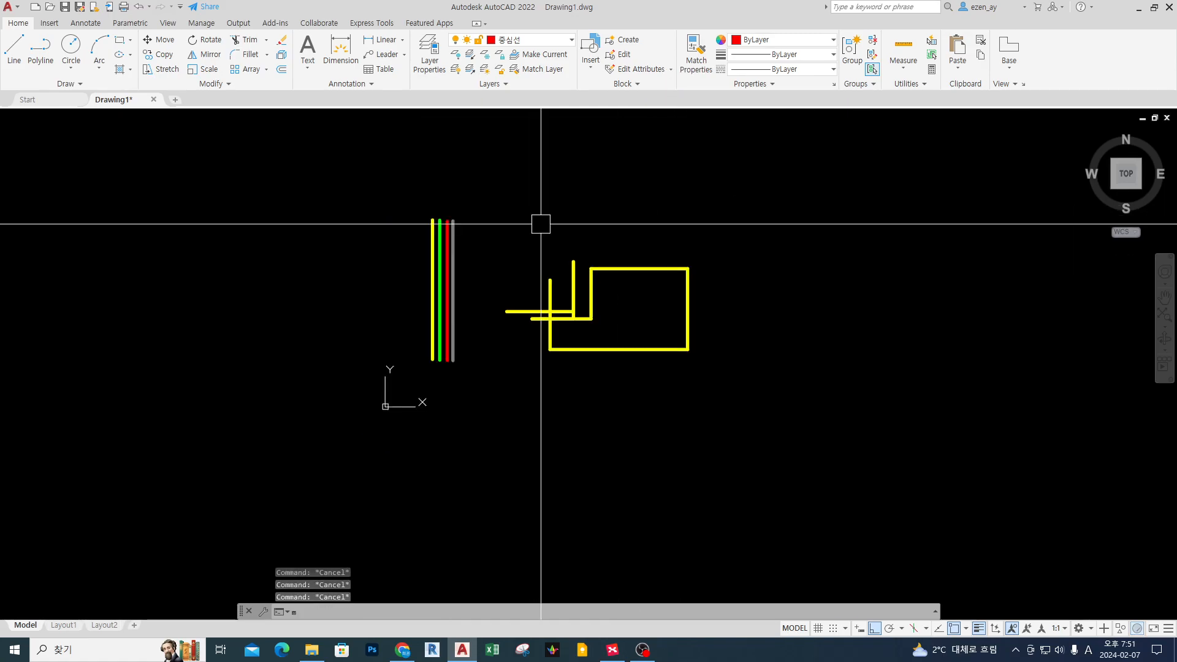
type("ma")
key("Return")
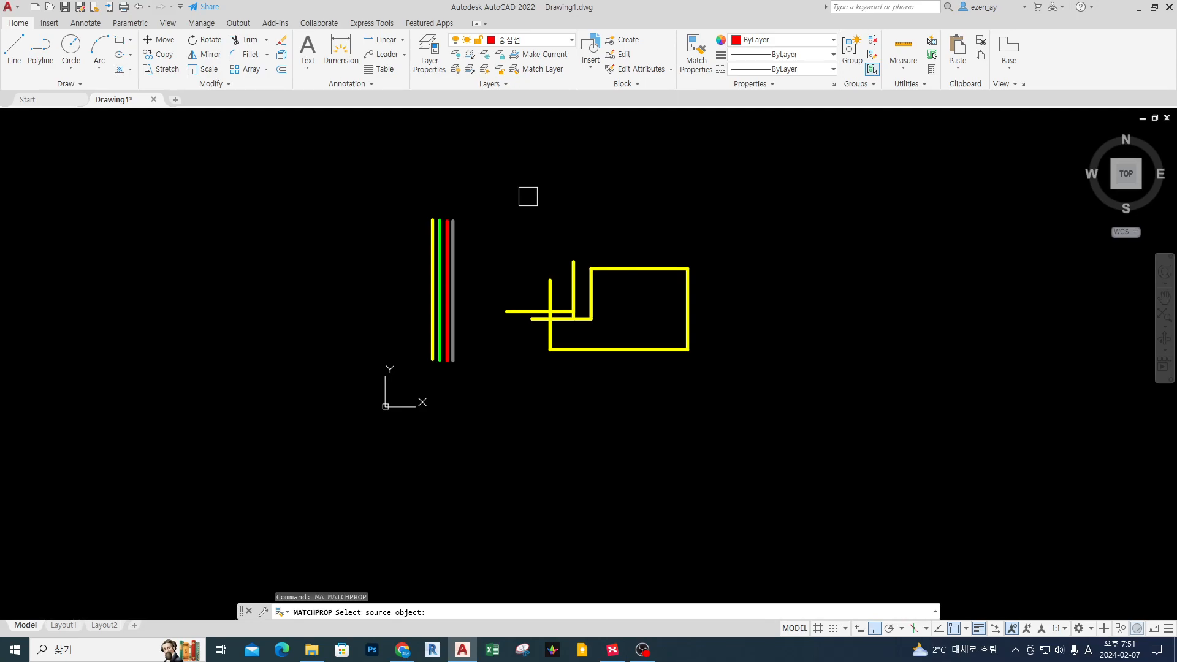
scroll(488, 245, "up", 4)
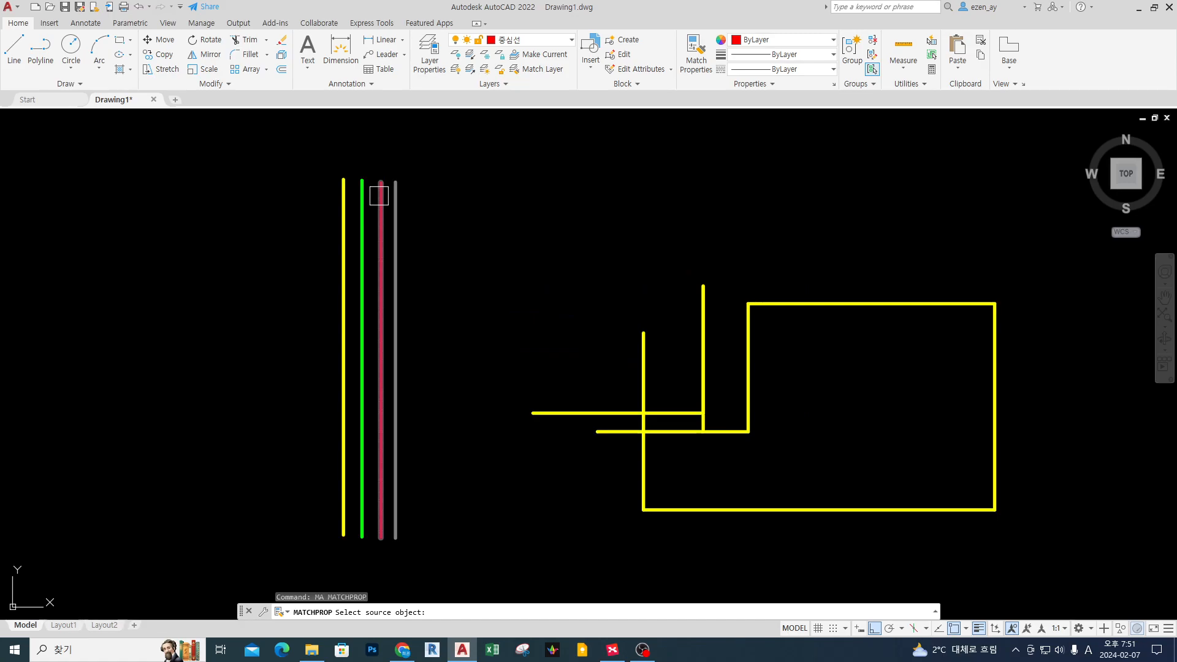
left_click(379, 196)
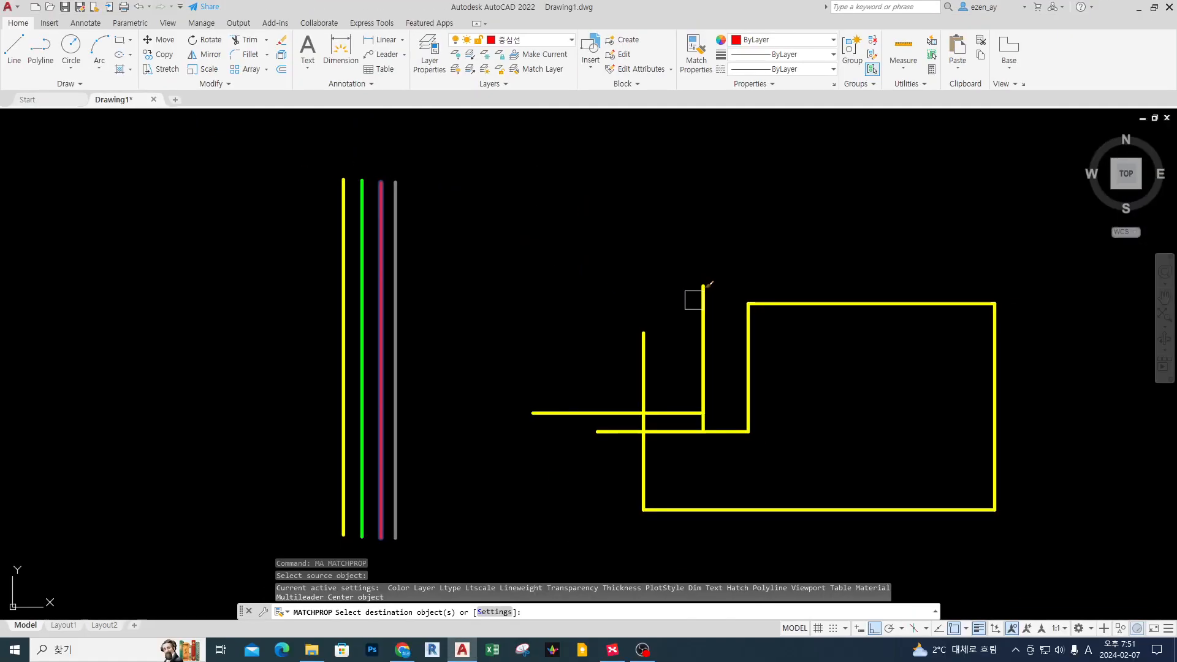
left_click(702, 306)
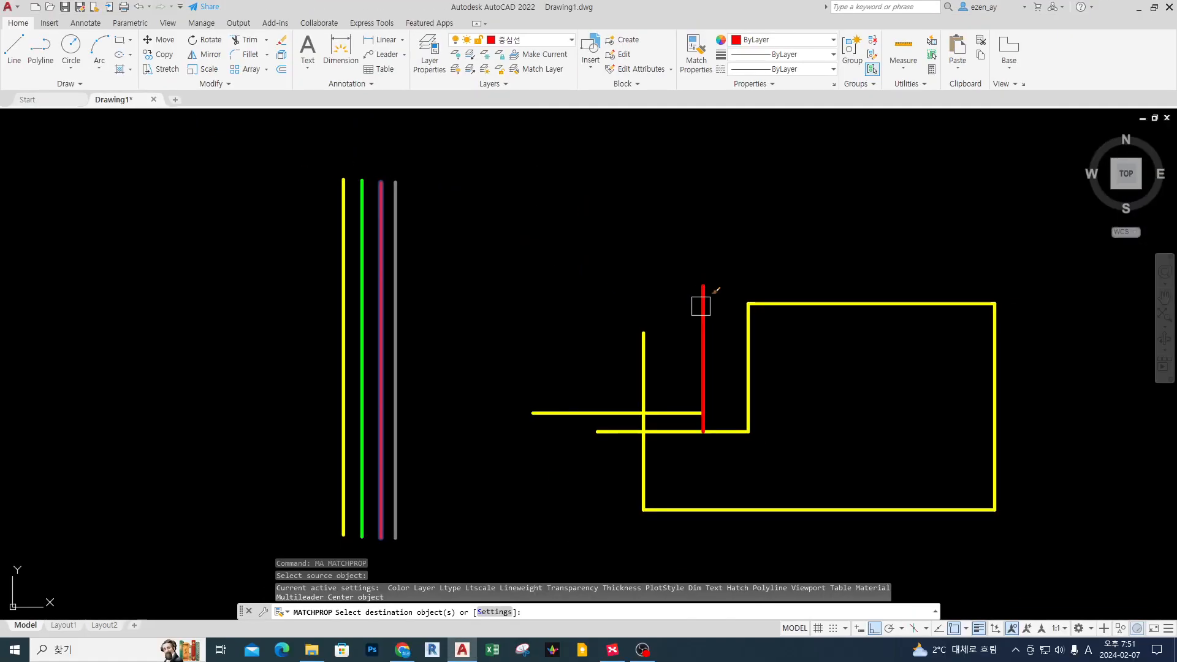
left_click(723, 274)
left_click(679, 318)
left_click(646, 349)
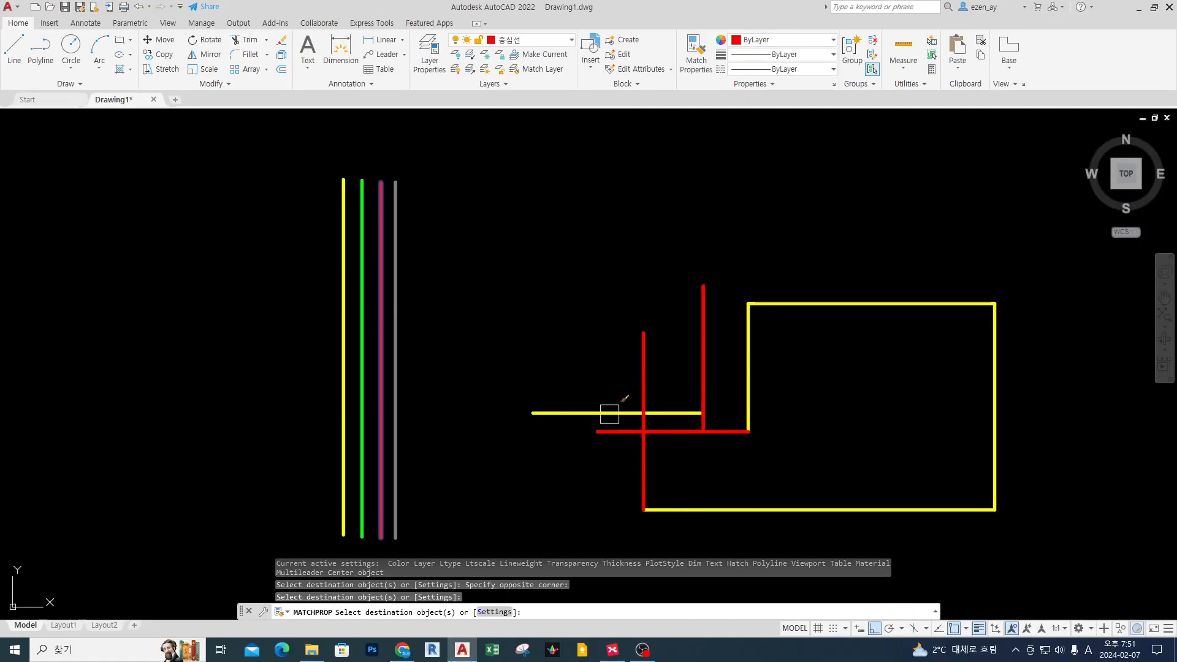
left_click(607, 417)
left_click(693, 429)
- Apply the red line's properties to the remaining yellow lines of the large rectangular outline and finish matching
left_click(1016, 248)
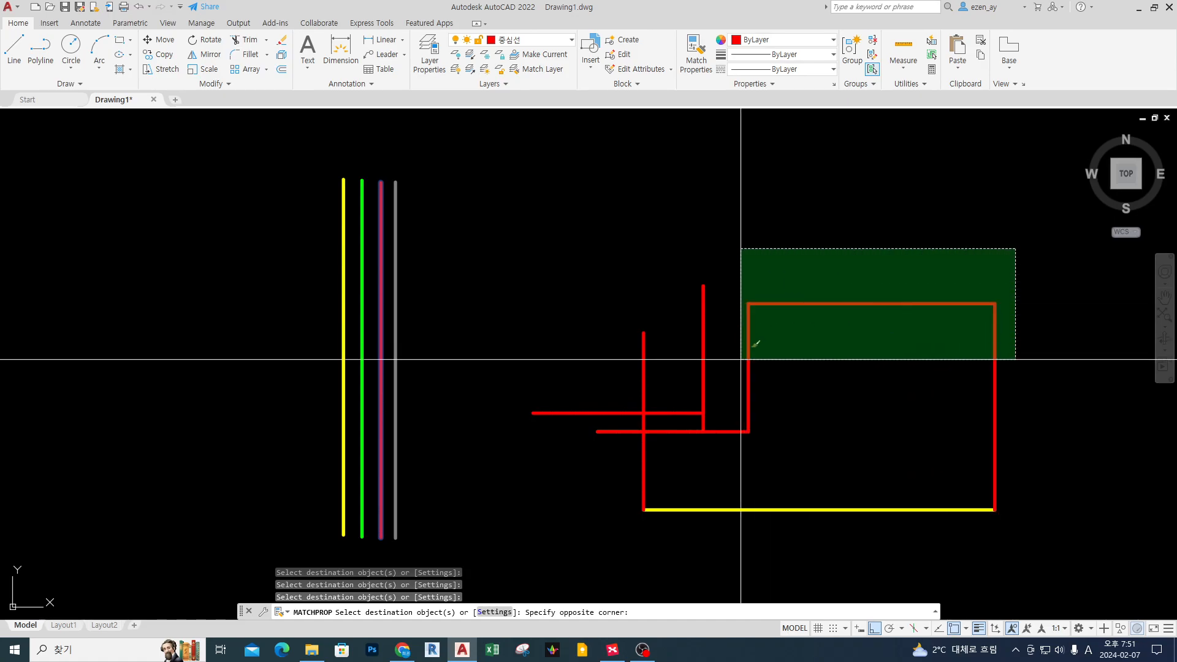
left_click(740, 359)
middle_click_drag(896, 447, 863, 358)
left_click(1044, 489)
left_click(835, 295)
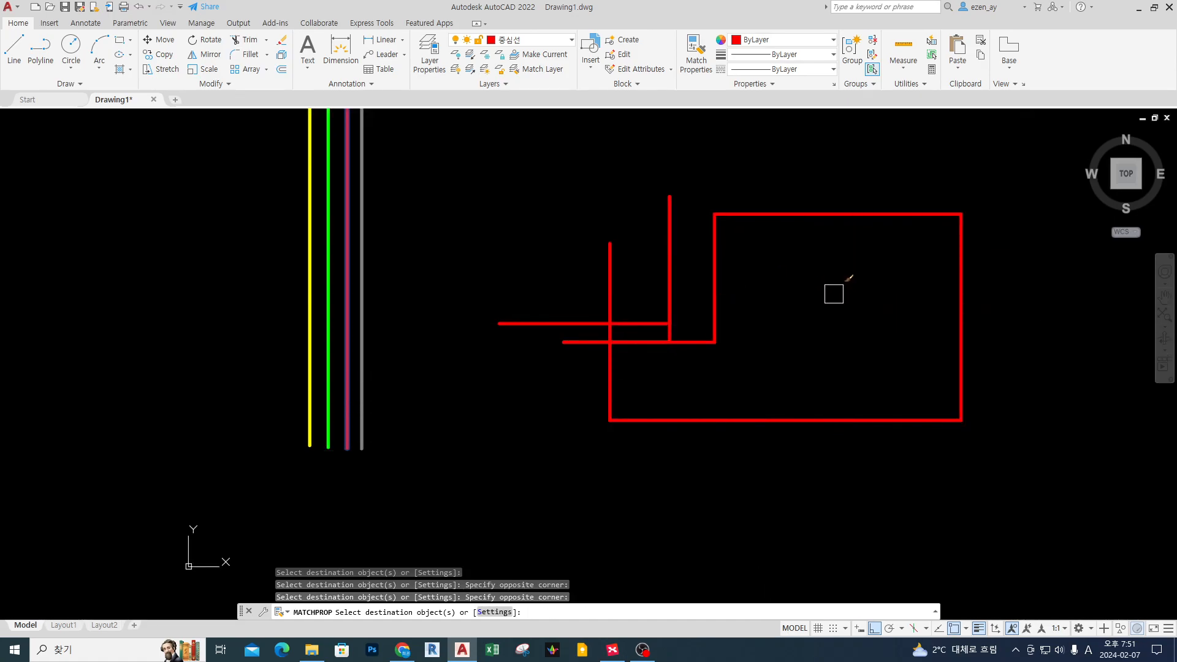
key("Return")
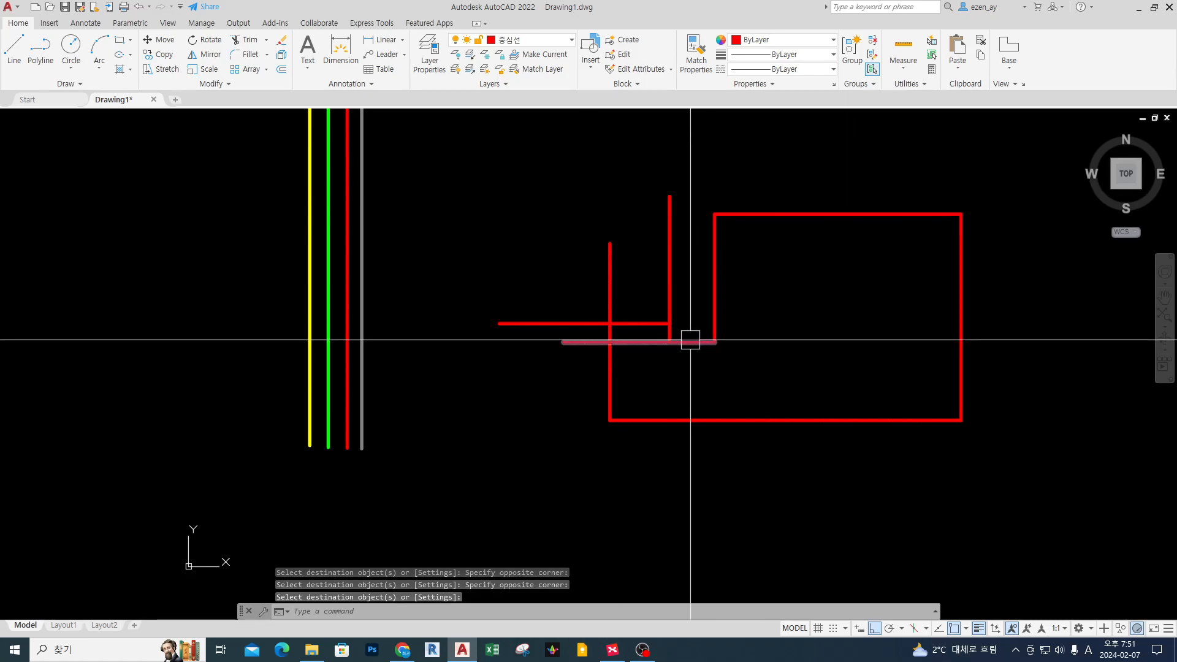
scroll(691, 336, "down", 1)
key("Escape")
key("Escape")
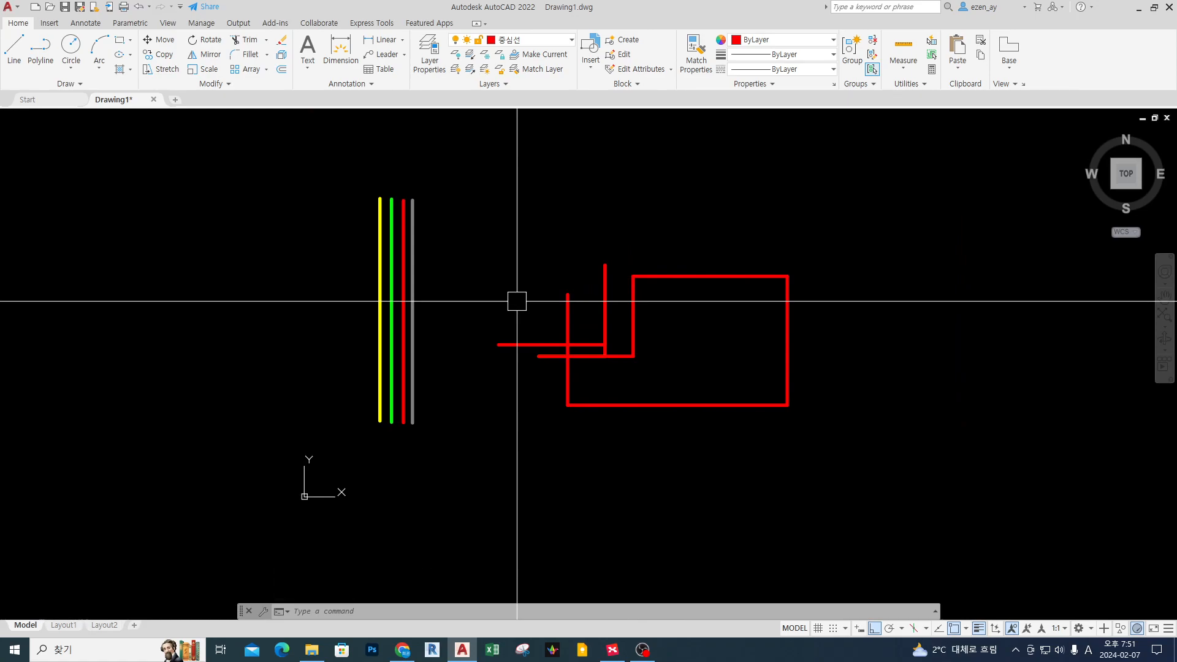
key("Escape")
key("Escape")
mouse_move(440, 283)
left_mouse_down()
mouse_move(426, 299)
mouse_move(402, 236)
mouse_move(430, 316)
left_mouse_up()
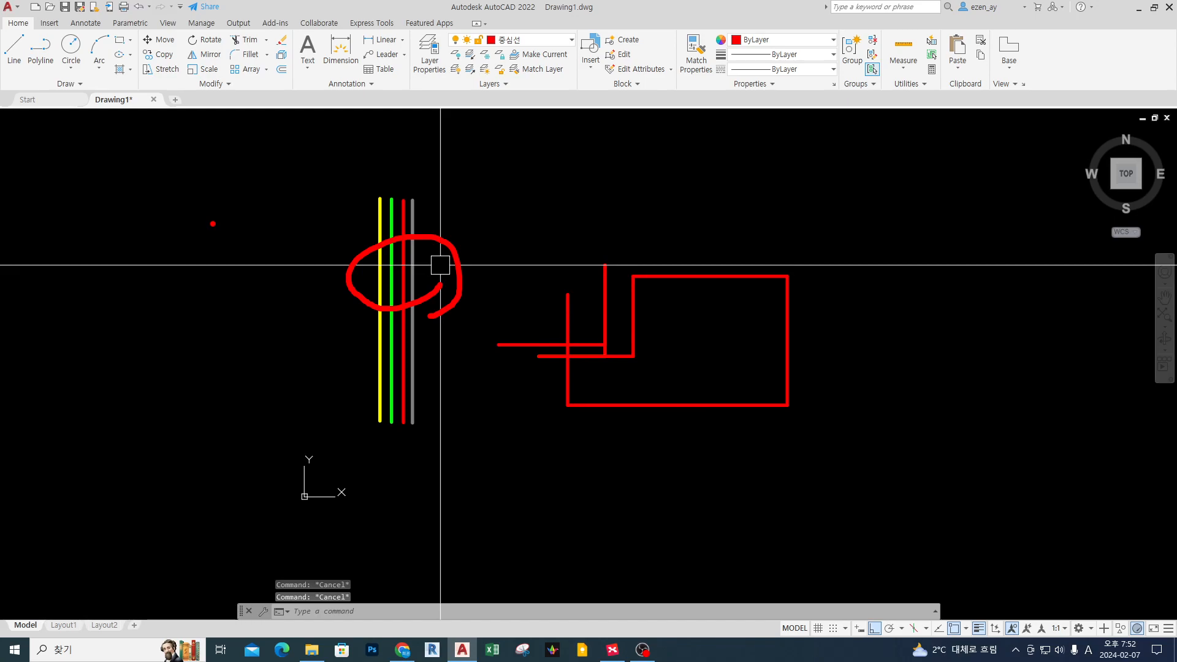
key("Escape")
key("ctrl+2")
mouse_move(426, 296)
left_mouse_down()
mouse_move(382, 245)
mouse_move(433, 305)
left_mouse_up()
key("Escape")
middle_click_drag(525, 328, 525, 328)
- Draw three connected lines forming a bracket shape open to the left, in the empty area left of the four vertical lines
type("l")
key("space")
left_click(128, 236)
left_click(236, 320)
left_click(218, 388)
left_click(151, 368)
key("Escape")
key("Escape")
key("Escape")
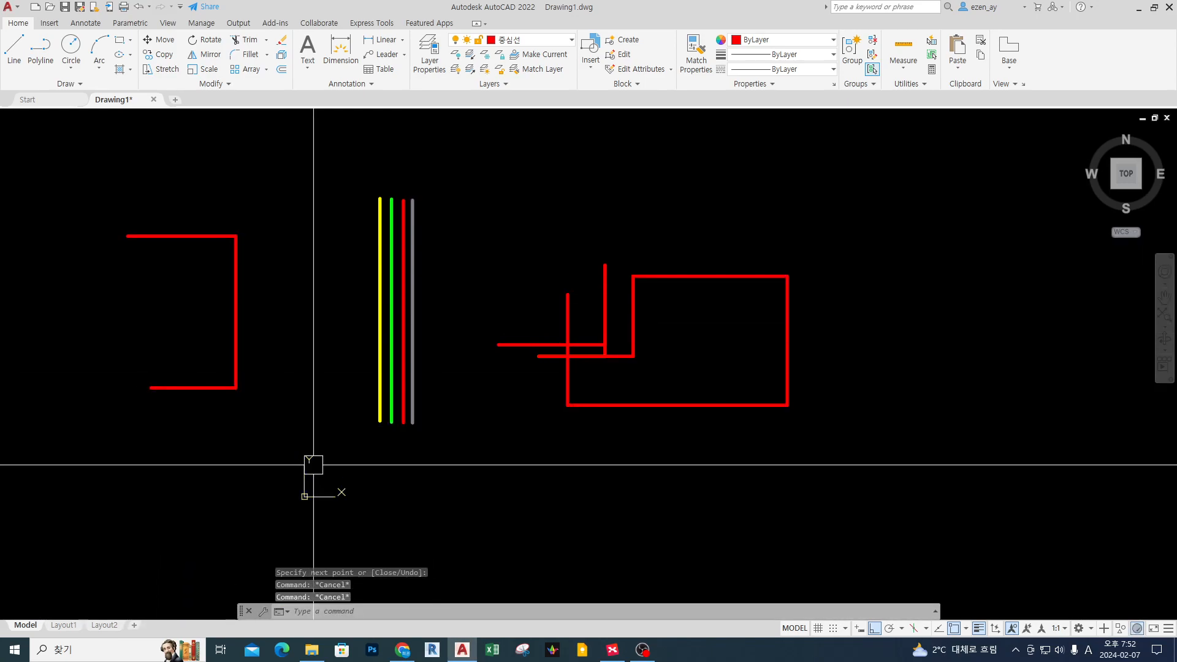
type("m")
key("Escape")
key("Escape")
key("Escape")
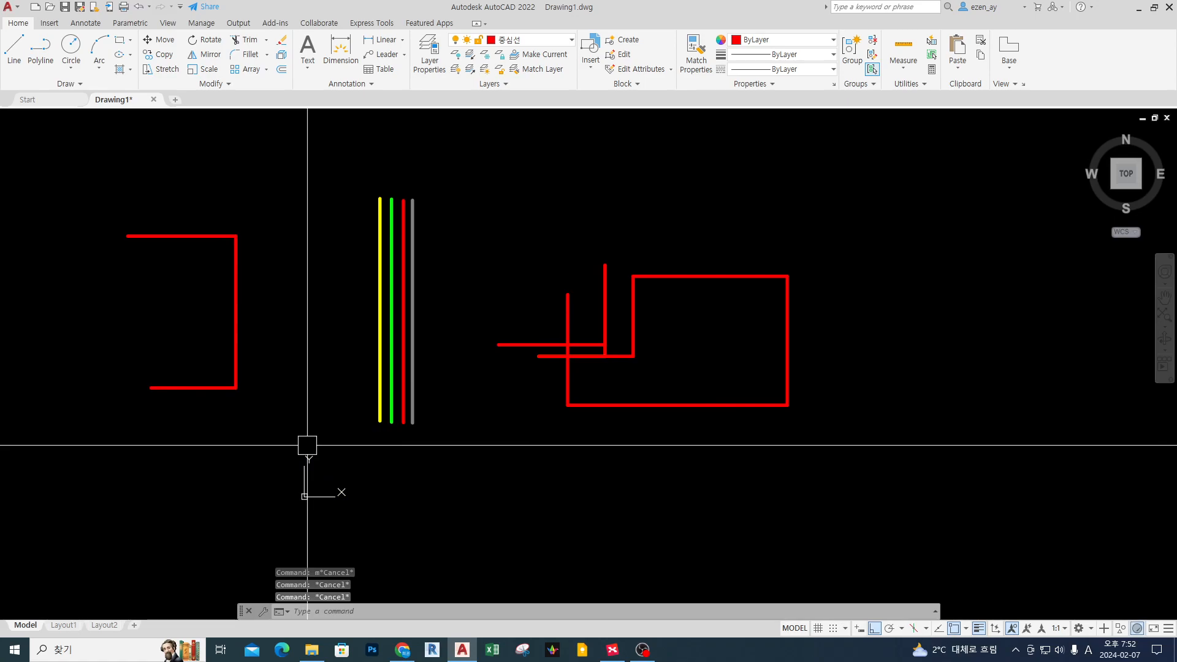
- Use Match Properties to copy the green vertical line's properties onto the three bracket-shaped lines
type("ma")
key("space")
scroll(393, 416, "up", 4)
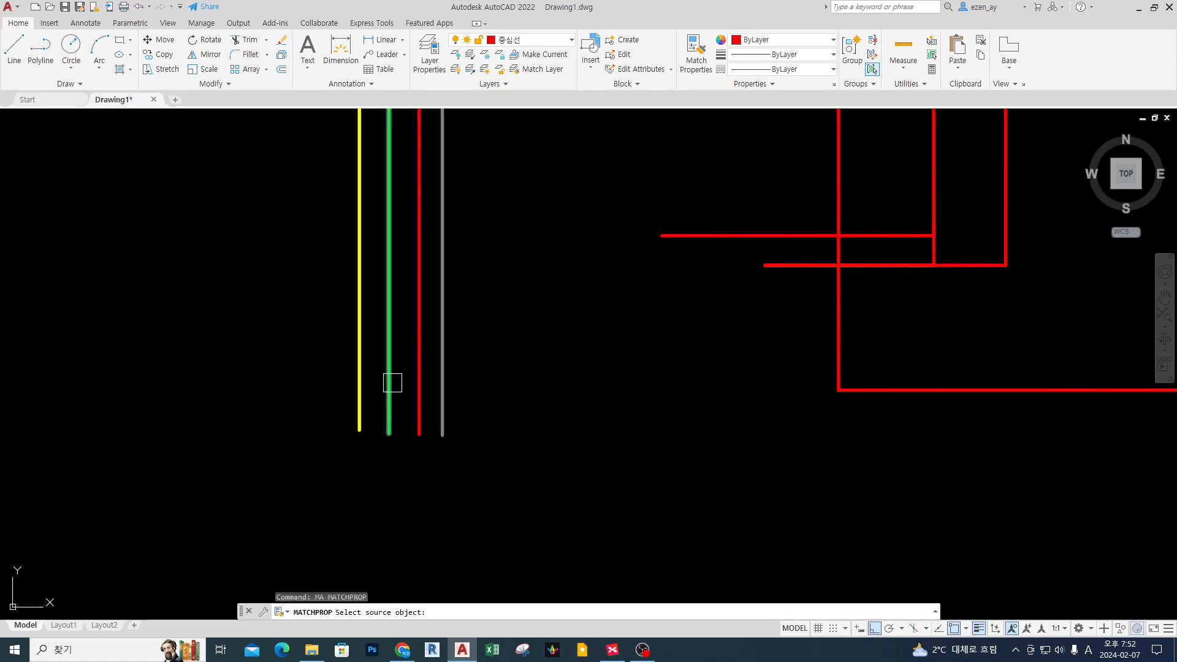
left_click(392, 382)
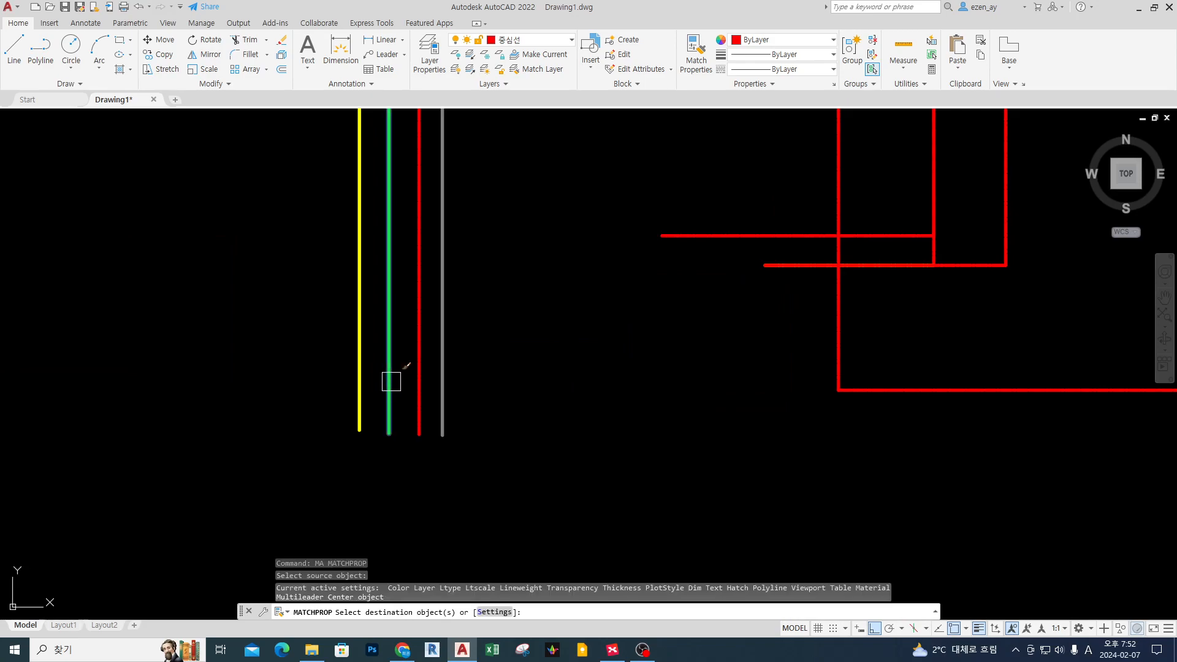
scroll(391, 381, "down", 5)
left_click(324, 250)
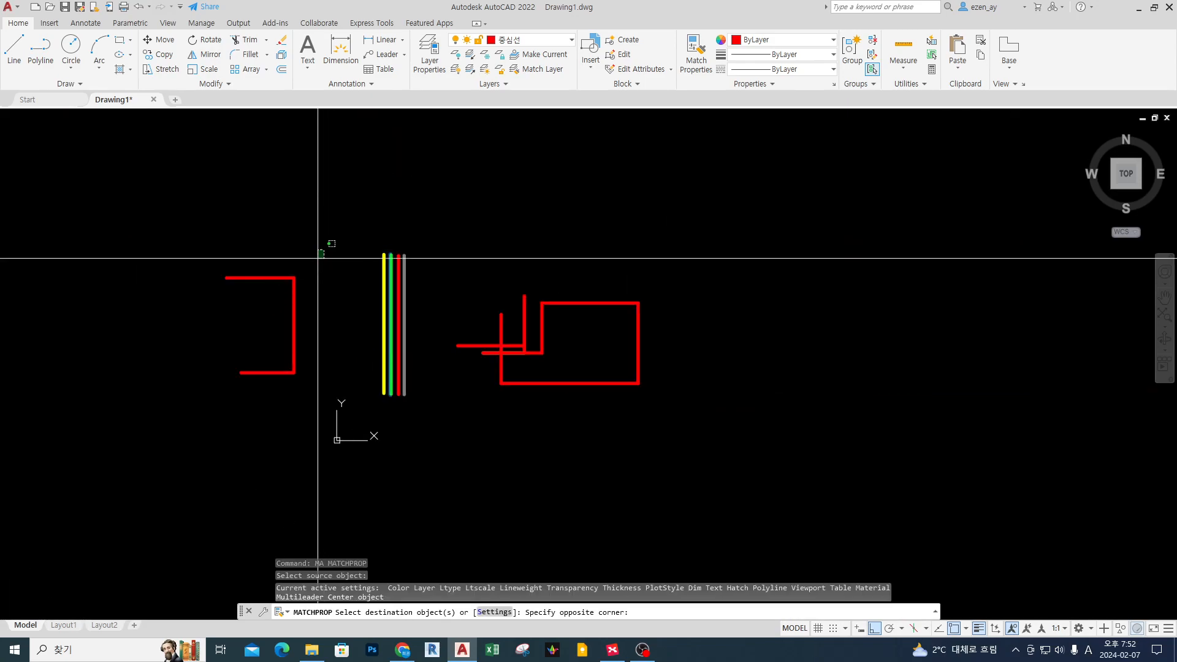
left_click(260, 407)
key("Return")
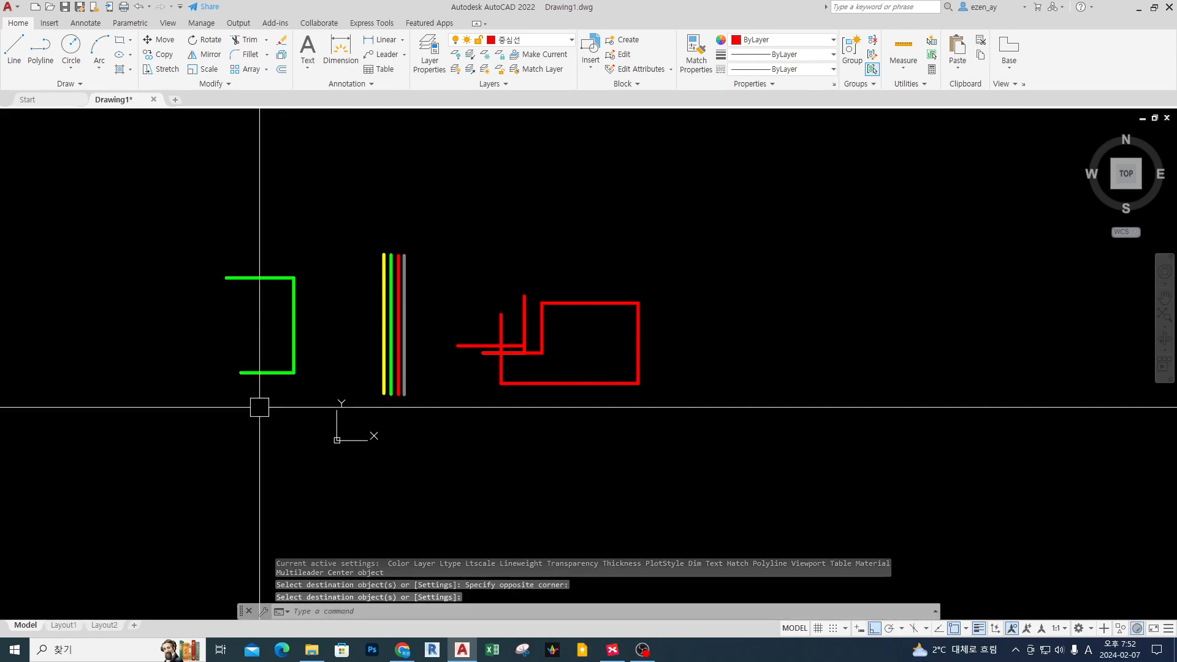
- Use Match Properties to copy the grey vertical line's properties onto the three bracket-shaped lines
type("ma")
key("Return")
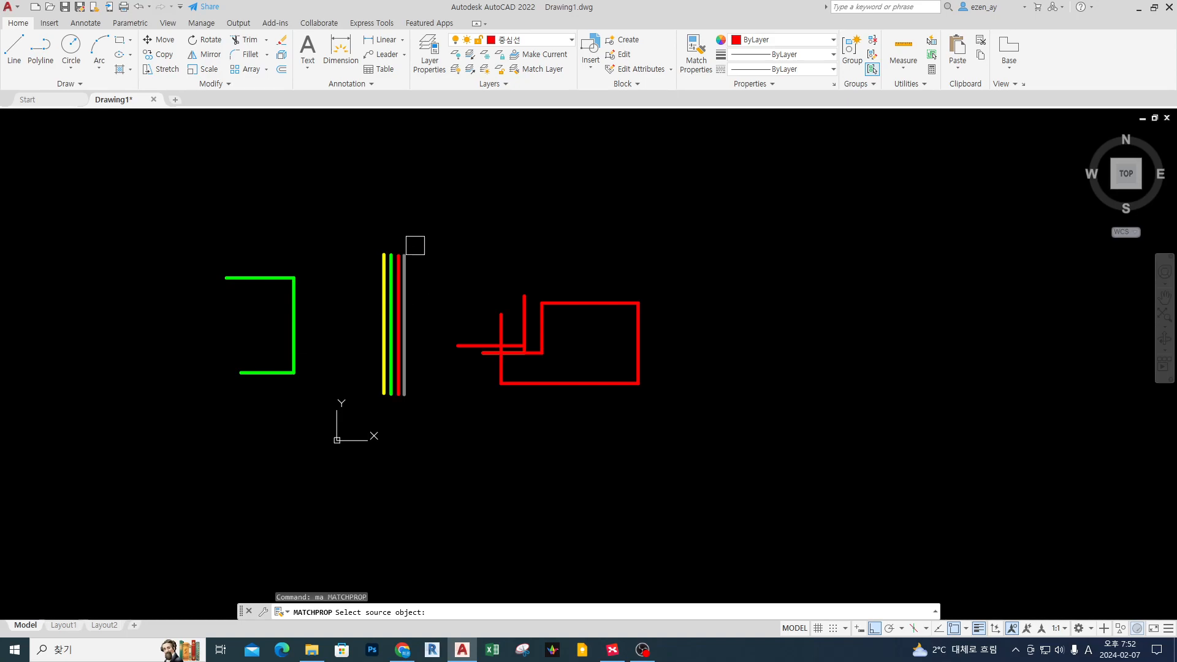
scroll(408, 260, "up", 2)
left_click(415, 263)
left_click(300, 248)
left_click(214, 447)
key("space")
- Use Match Properties to copy the yellow vertical line's properties onto the three bracket-shaped lines
key("space")
scroll(395, 262, "up", 5)
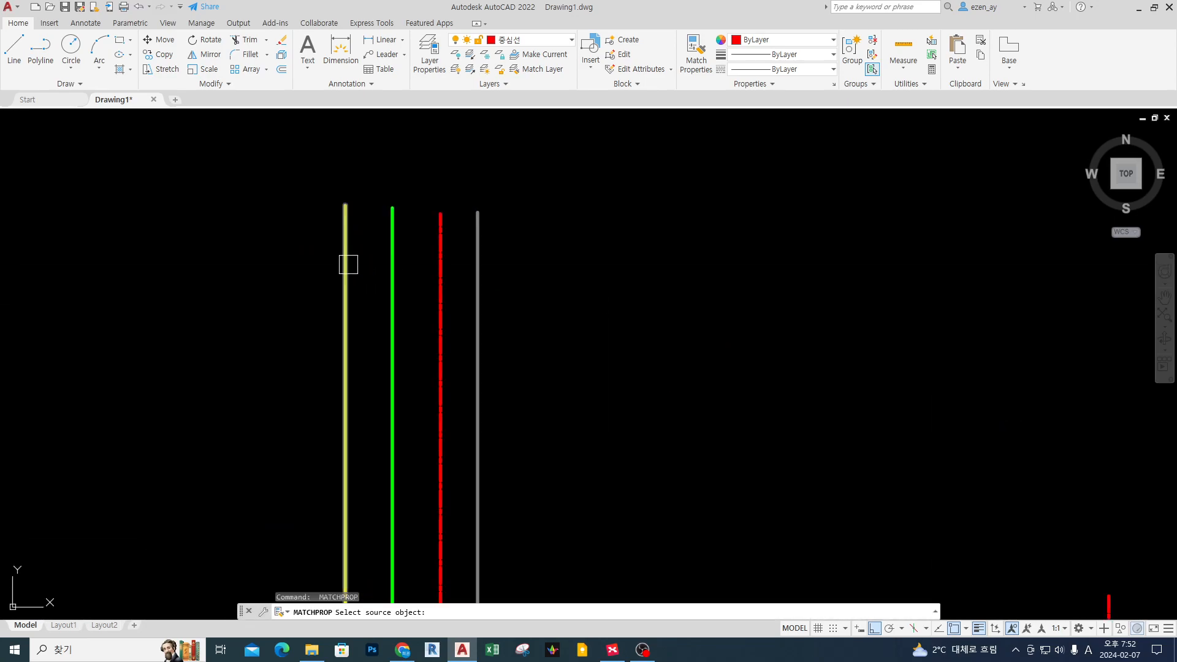
left_click(348, 260)
scroll(358, 263, "down", 5)
left_click(271, 241)
left_click(169, 474)
key("space")
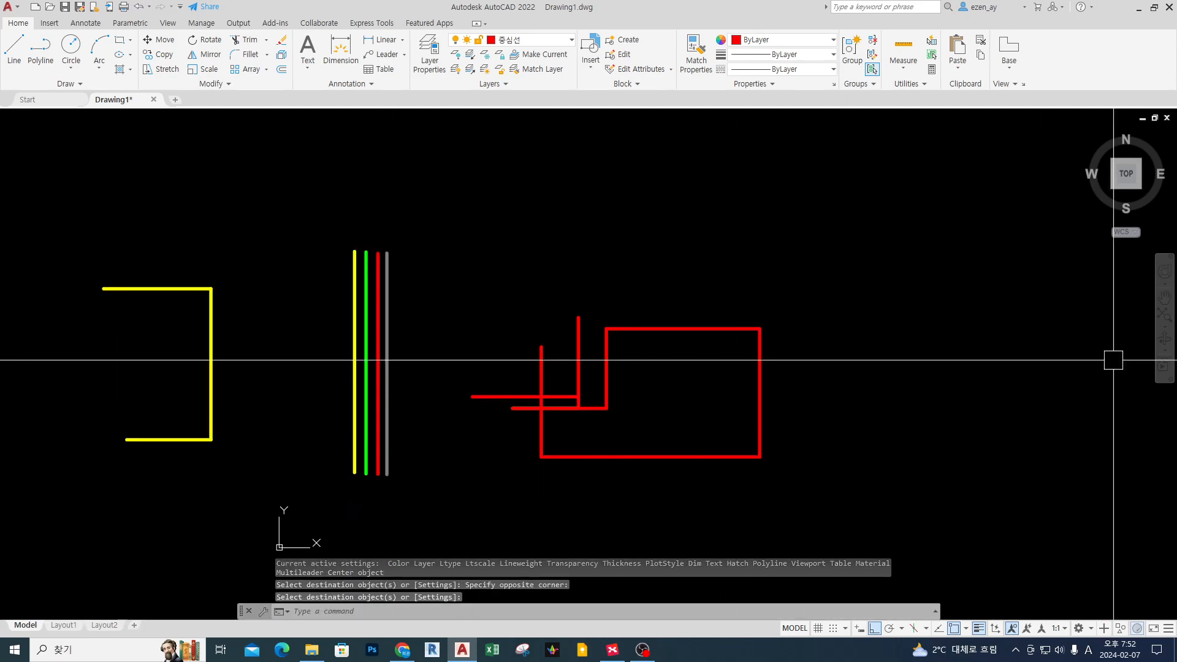
- Erase the three bracket-shaped lines left of the four vertical lines
type("e")
key("space")
left_click(252, 252)
left_click(166, 460)
key("space")
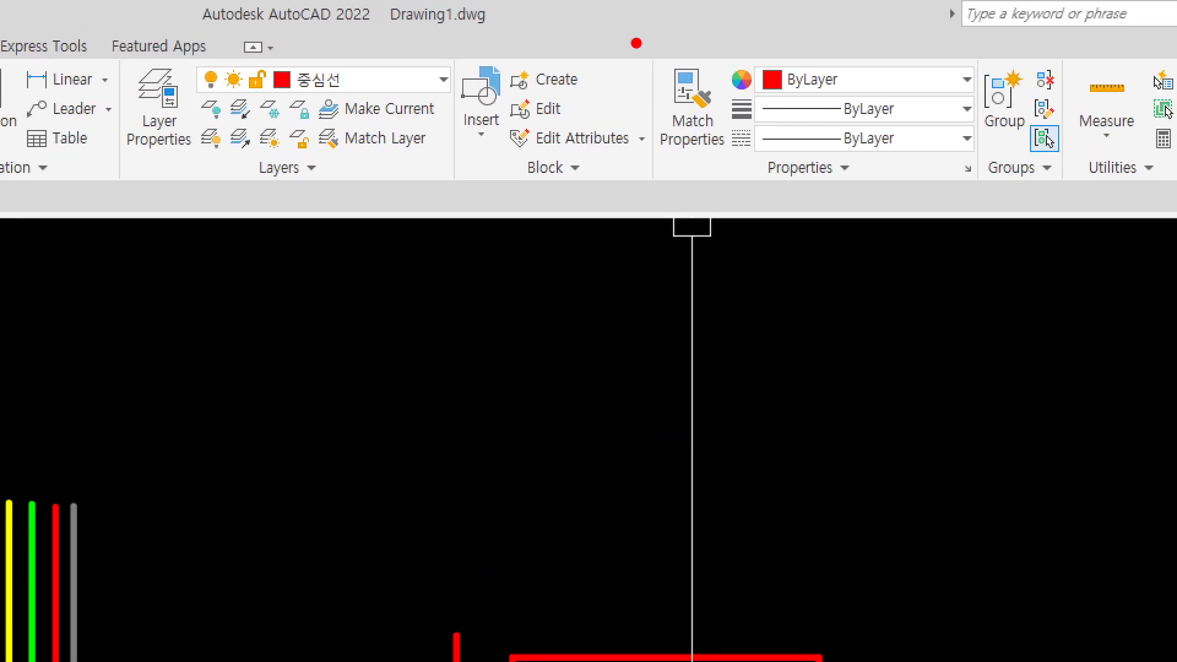
mouse_move(518, 343)
left_mouse_down()
mouse_move(638, 331)
mouse_move(656, 211)
mouse_move(632, 205)
mouse_move(675, 197)
left_mouse_up()
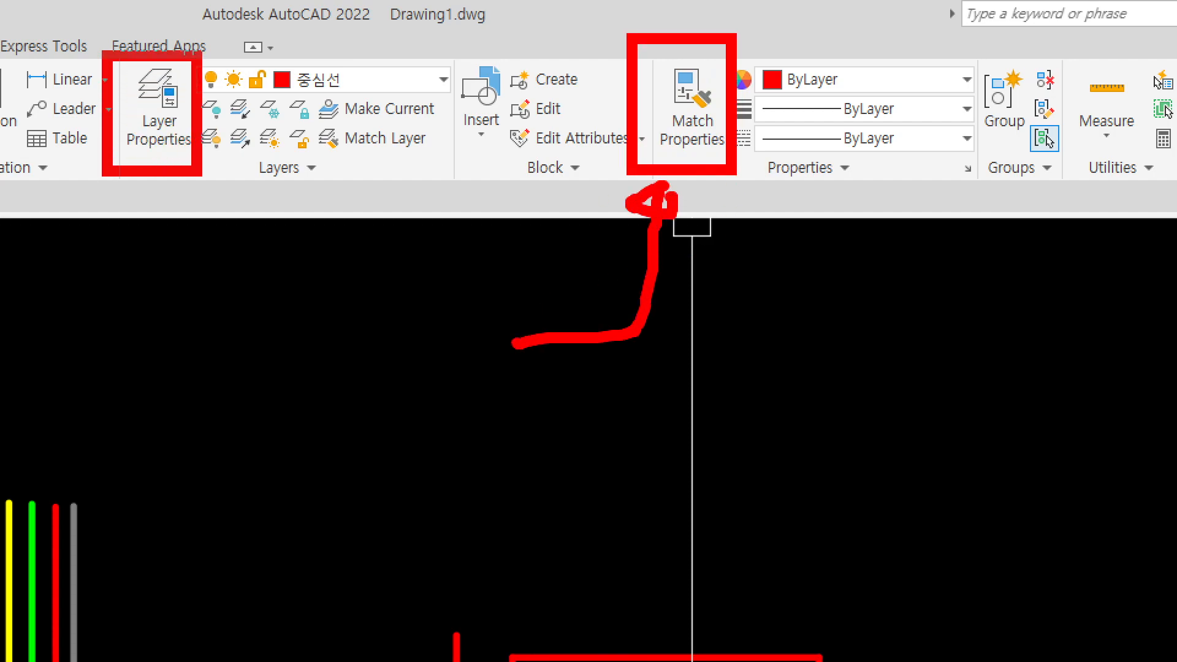
mouse_move(107, 302)
left_mouse_down()
mouse_move(130, 196)
mouse_move(142, 229)
left_mouse_up()
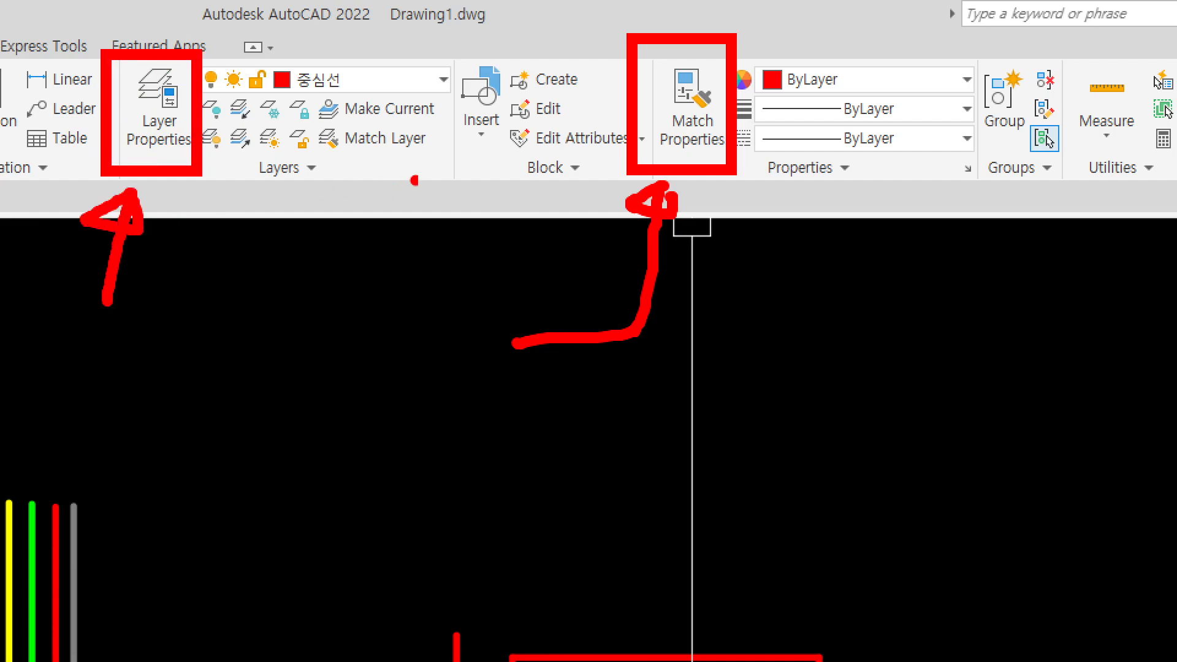
mouse_move(600, 23)
left_mouse_down()
mouse_move(738, 93)
mouse_move(991, 184)
left_mouse_up()
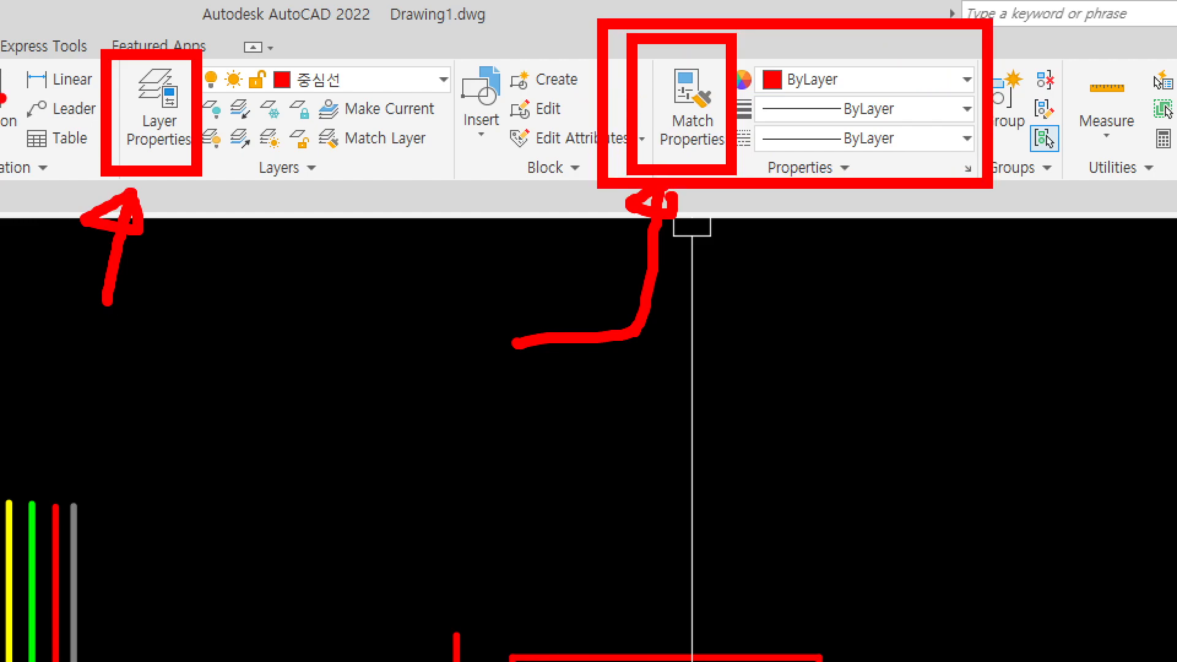
left_click_drag(123, 106, 193, 88)
mouse_move(807, 34)
left_mouse_down()
mouse_move(816, 58)
mouse_move(792, 56)
left_mouse_up()
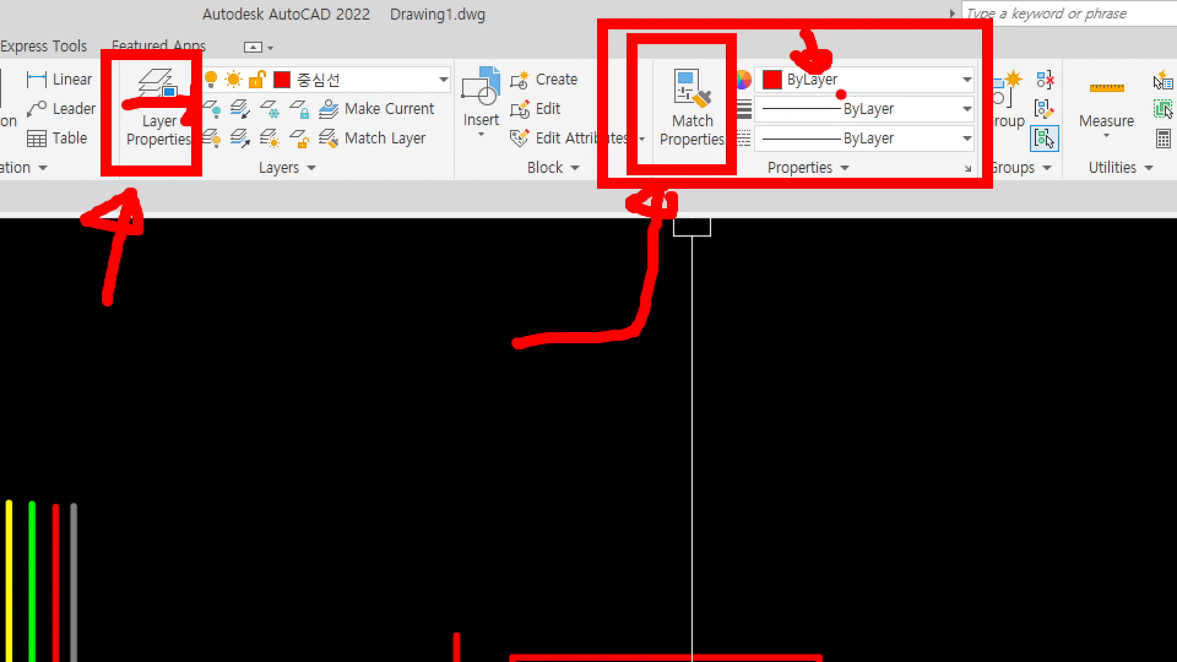
mouse_move(927, 56)
left_mouse_down()
mouse_move(905, 123)
mouse_move(920, 53)
left_mouse_up()
left_click_drag(905, 161, 896, 152)
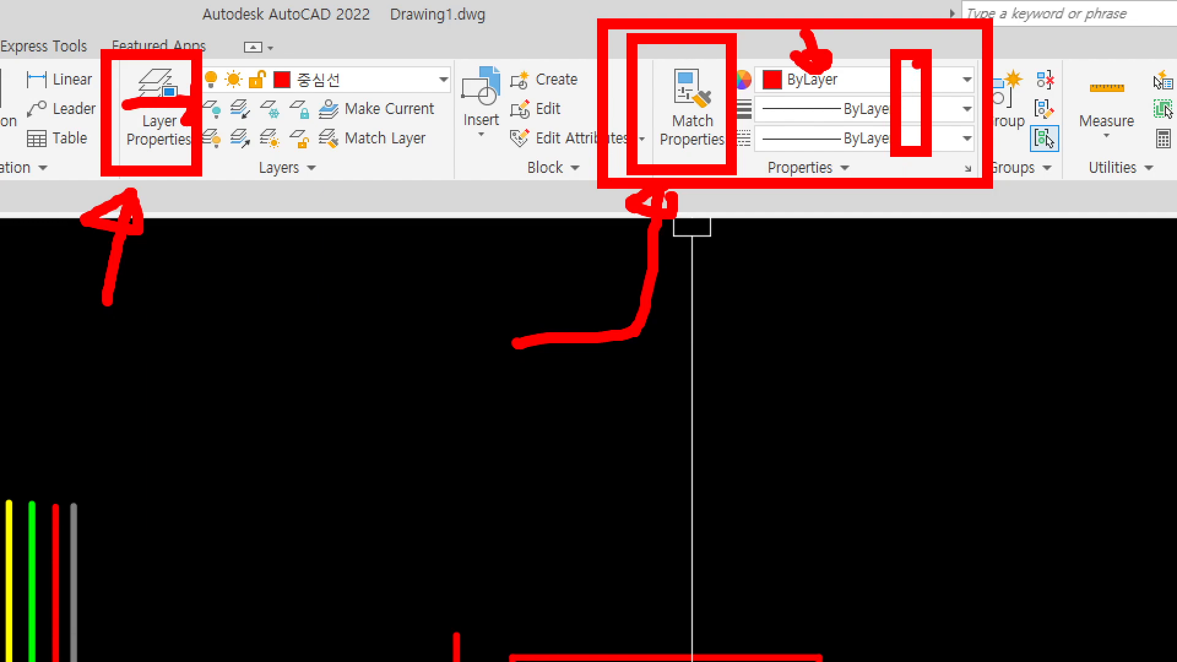
mouse_move(839, 71)
left_mouse_down()
mouse_move(841, 89)
mouse_move(768, 79)
mouse_move(888, 76)
left_mouse_up()
mouse_move(708, 165)
left_mouse_down()
mouse_move(643, 48)
mouse_move(705, 164)
left_mouse_up()
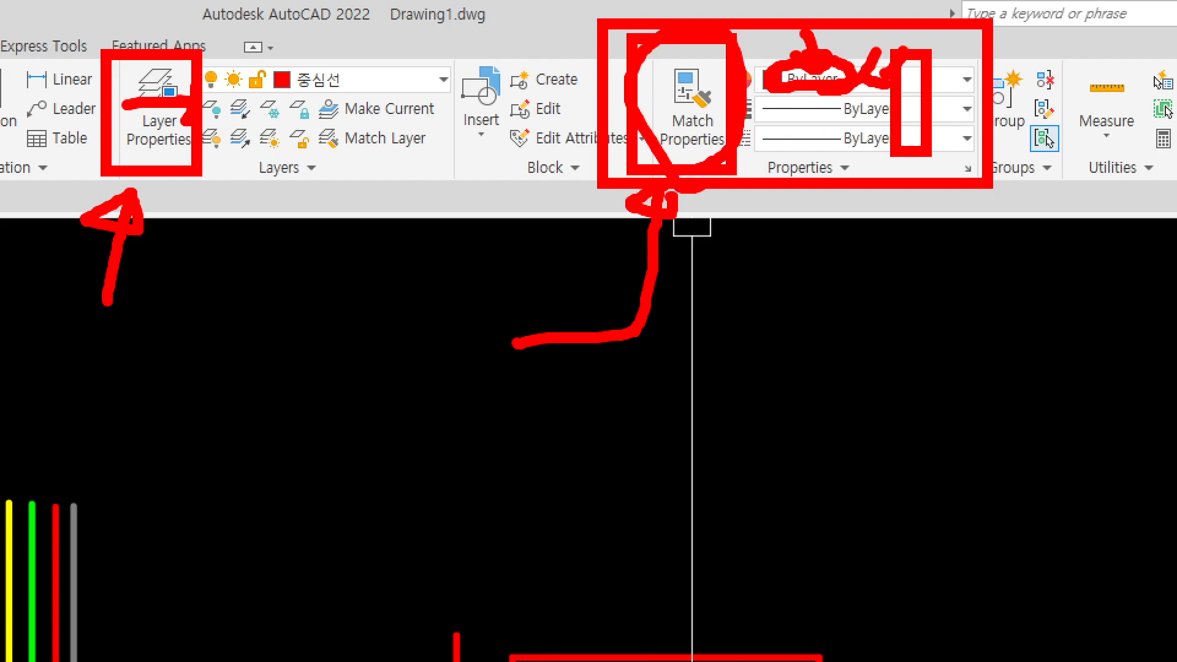
- Open the Layer Properties Manager with the drawn lines kept in view above it
key("Escape")
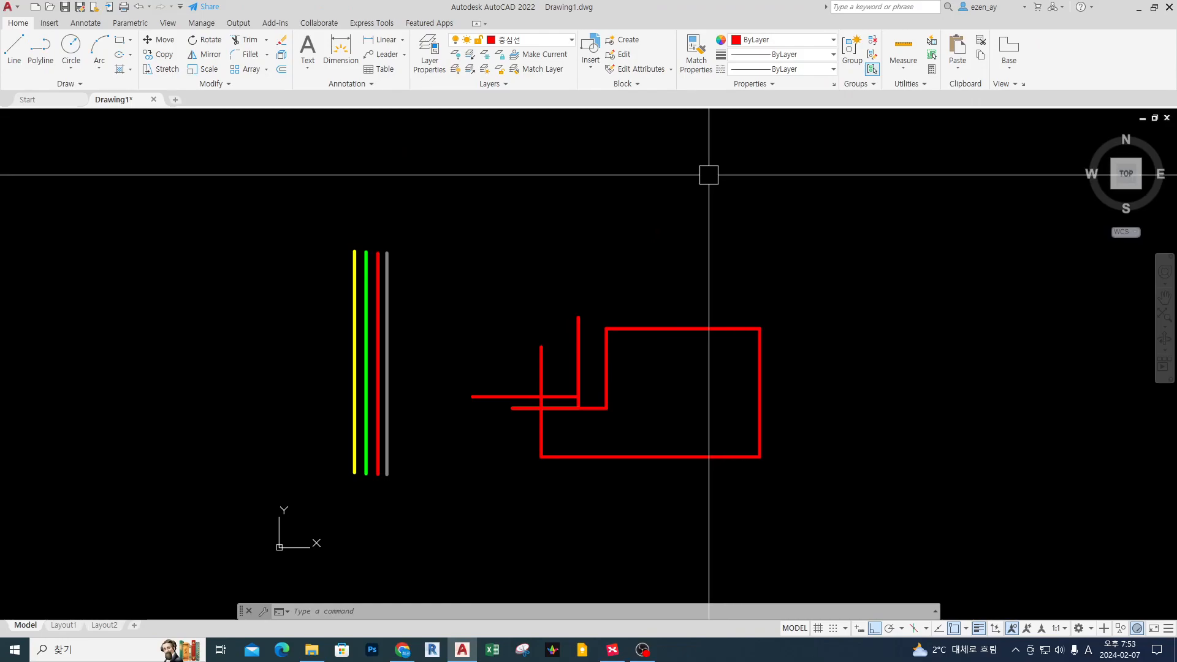
key("ctrl+2")
scroll(751, 8, "up", 2)
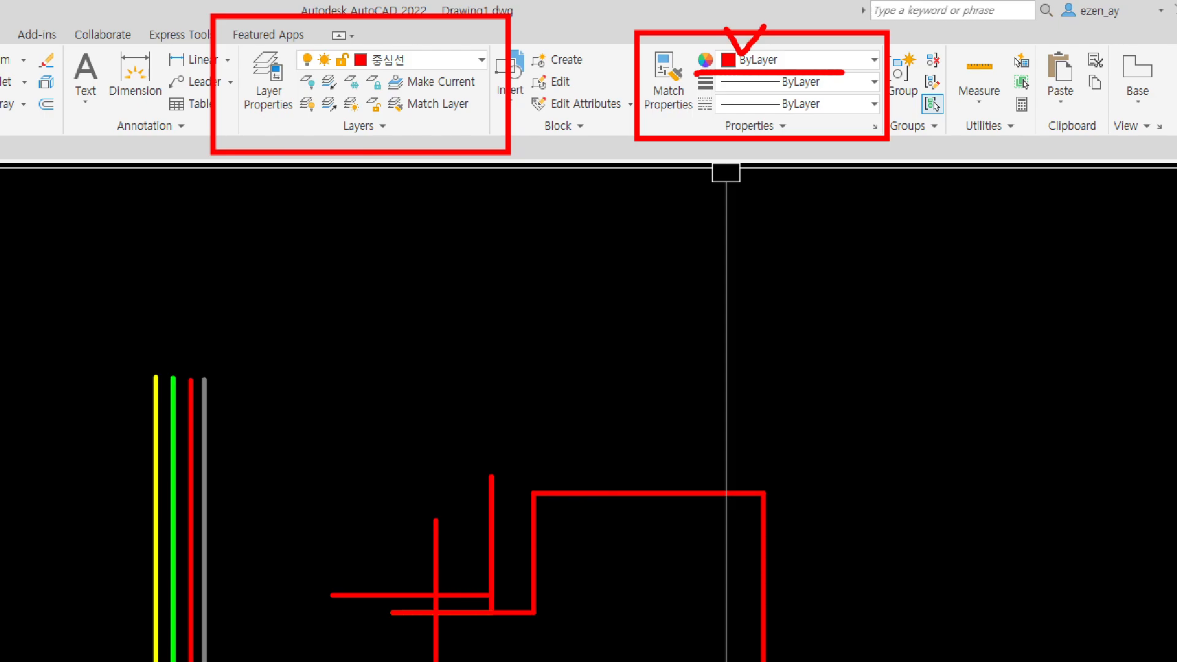
left_click(270, 81)
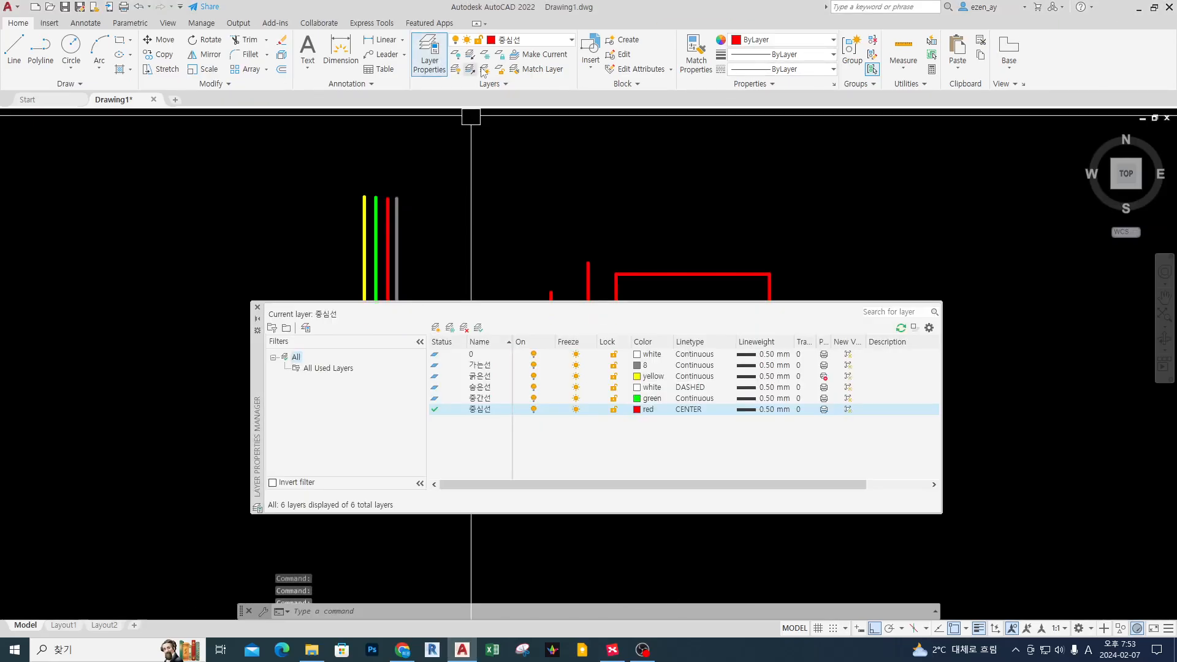
middle_click_drag(520, 271, 531, 184)
scroll(563, 236, "up", 2)
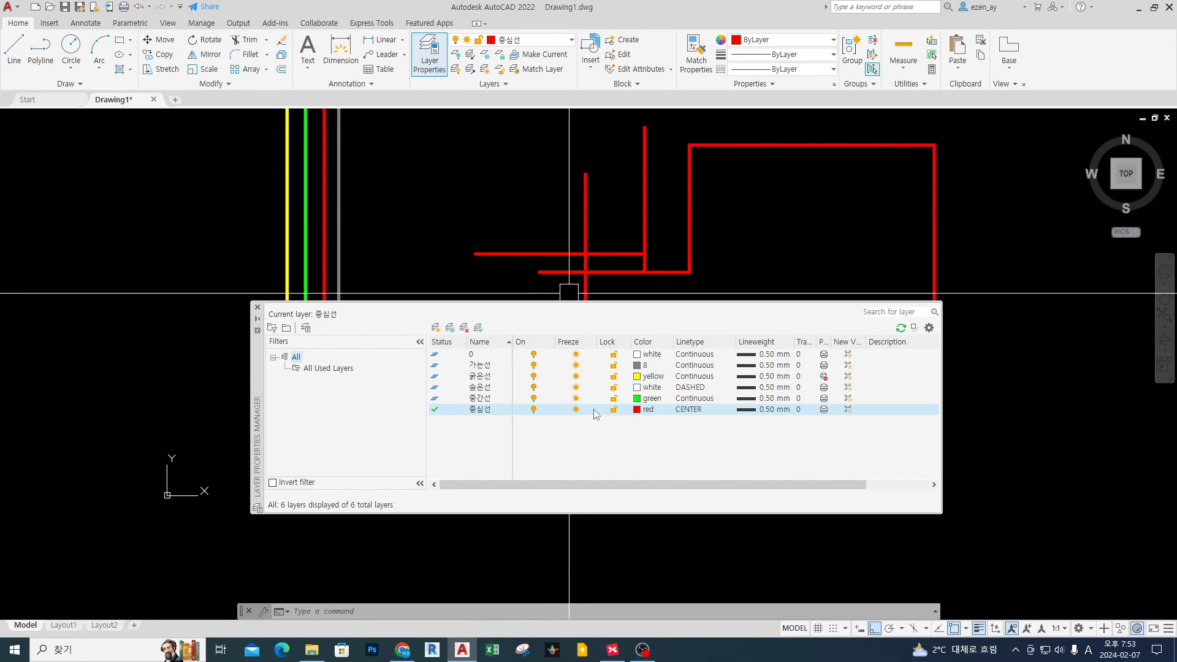
- Set the 중심선 layer's color to magenta
left_click(637, 411)
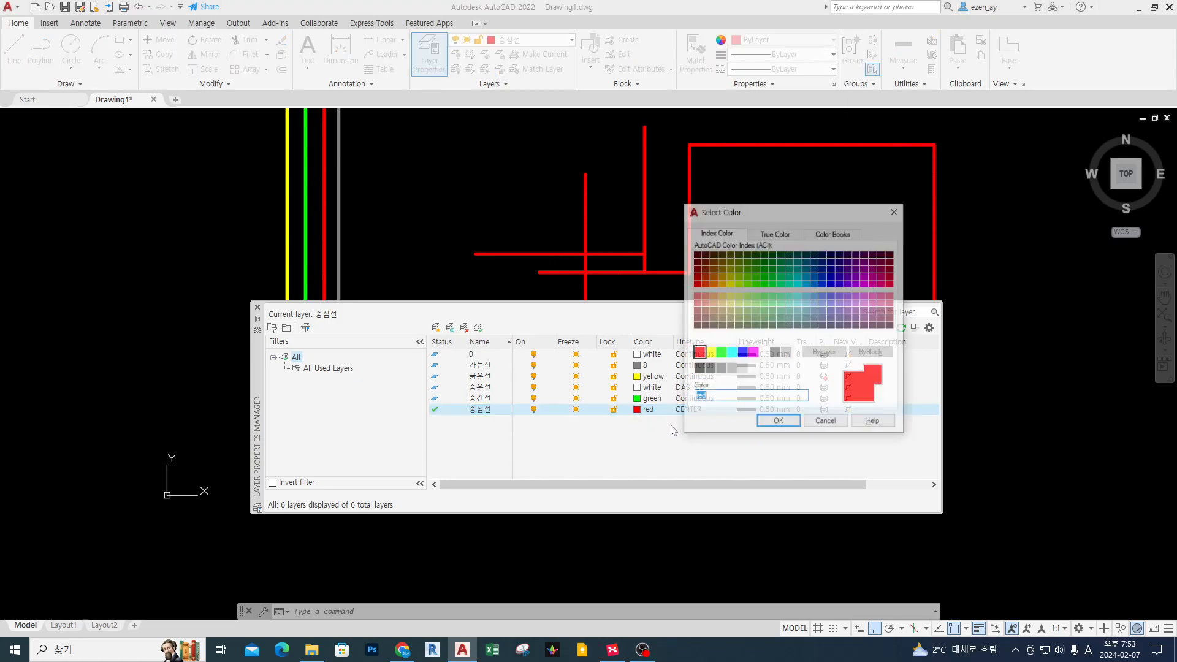
left_click(722, 353)
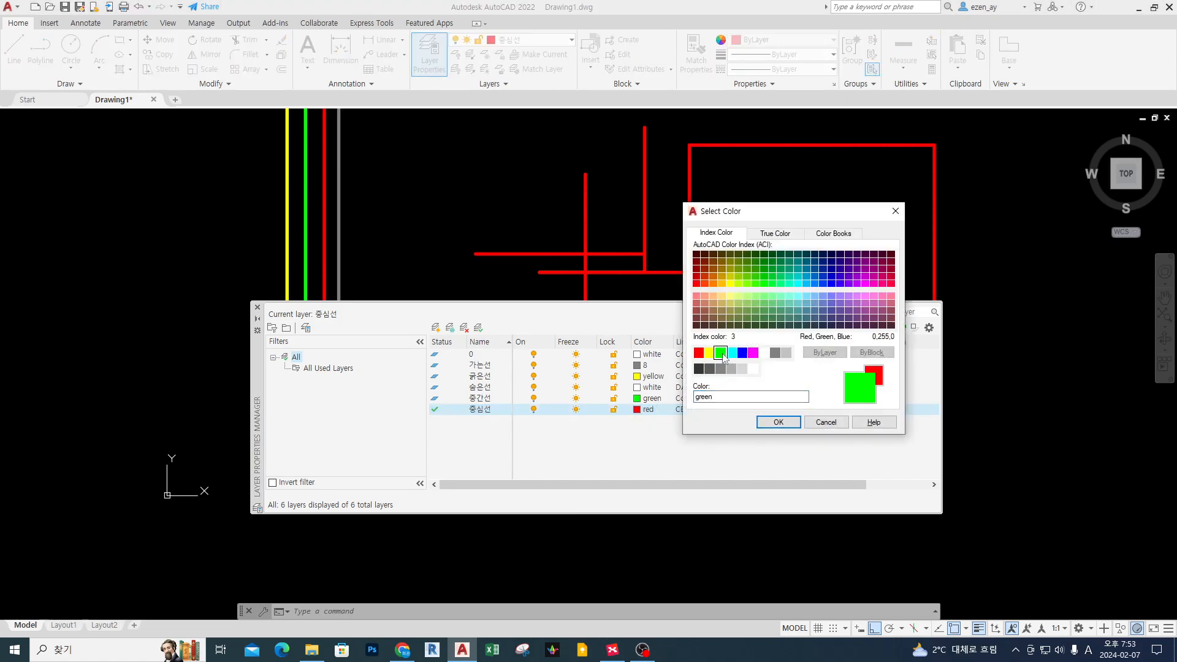
left_click(754, 353)
left_click(778, 423)
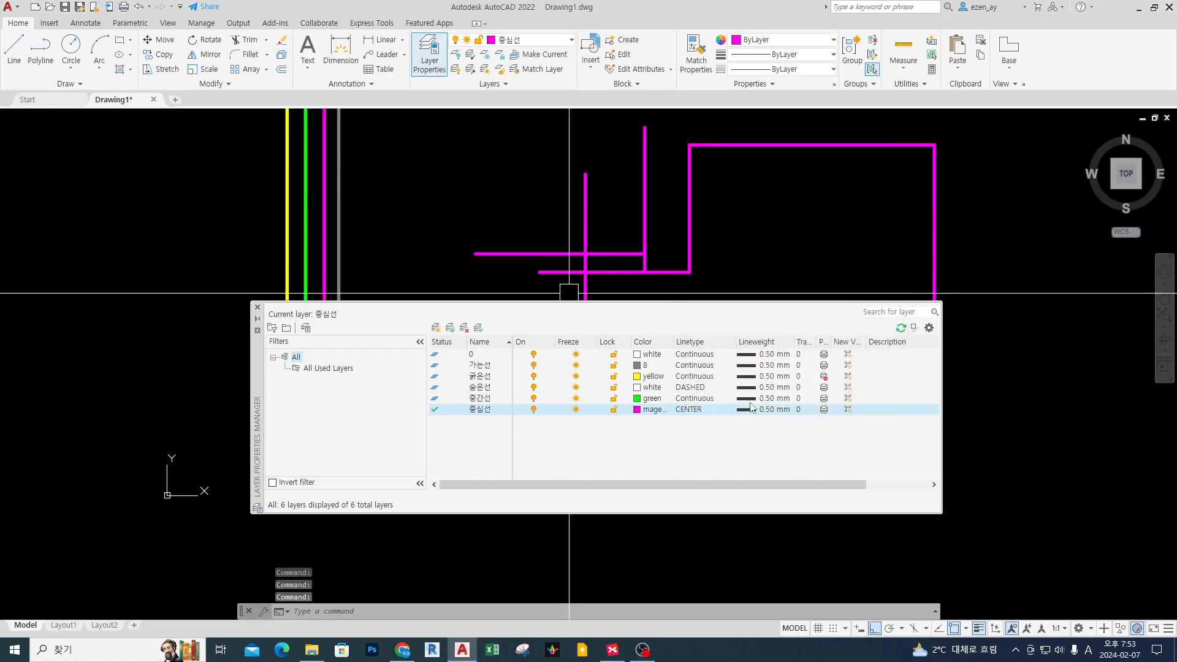
mouse_move(336, 237)
left_mouse_down()
mouse_move(339, 223)
mouse_move(337, 246)
left_mouse_up()
mouse_move(550, 274)
left_mouse_down()
mouse_move(502, 247)
mouse_move(553, 275)
left_mouse_up()
left_click_drag(655, 280, 593, 287)
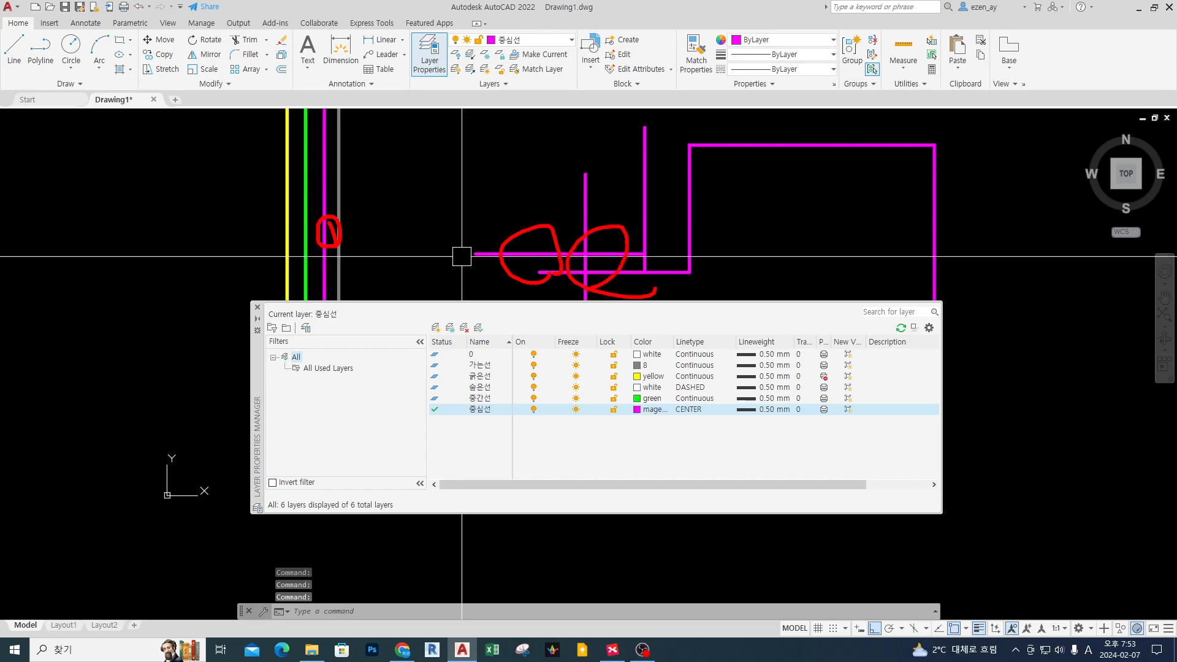
- Set the 중심선 layer's color back to red
left_click(631, 409)
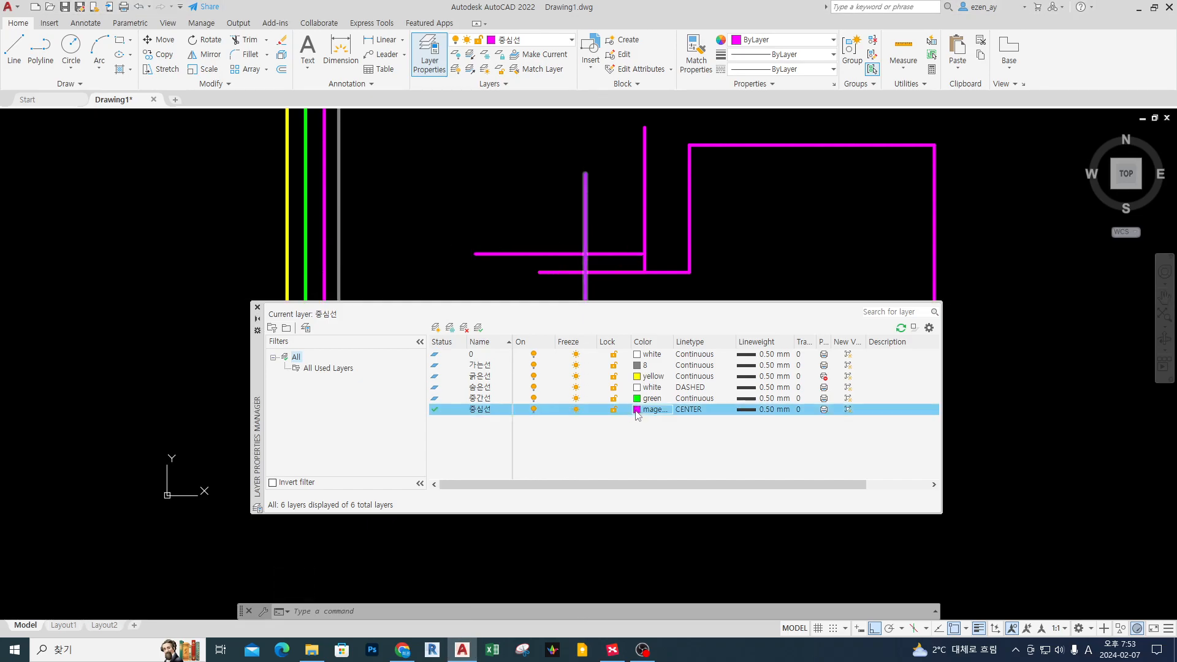
left_click(699, 353)
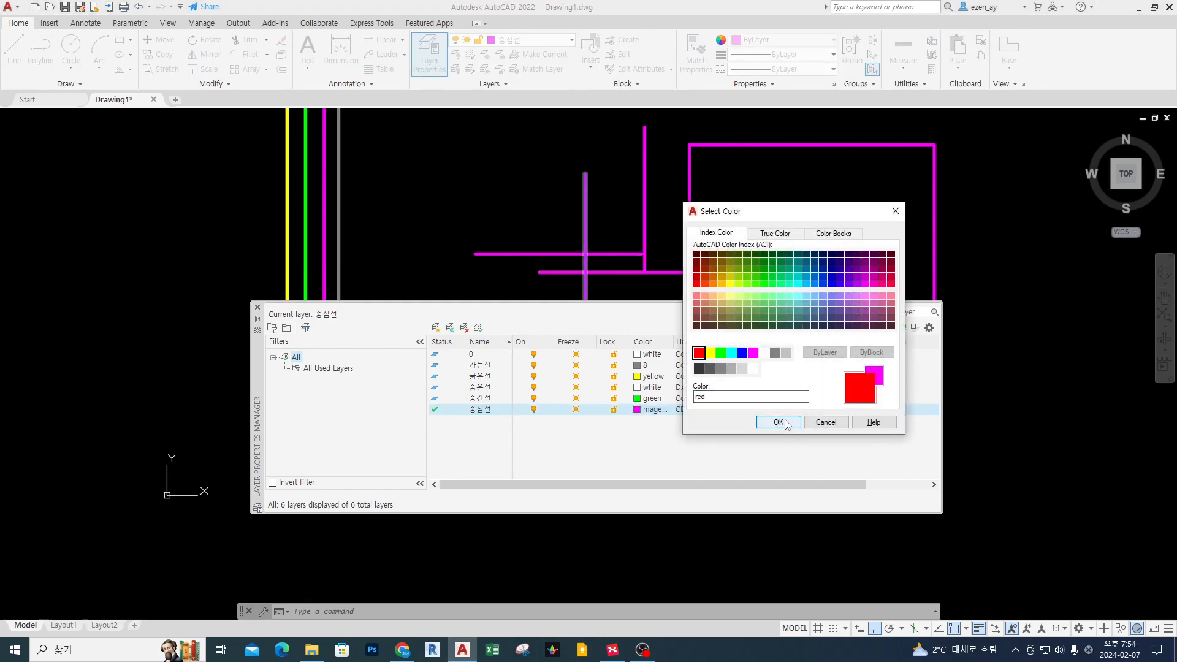
left_click(787, 423)
mouse_move(334, 225)
left_mouse_down()
mouse_move(330, 239)
mouse_move(331, 228)
left_mouse_up()
left_click_drag(688, 270, 649, 249)
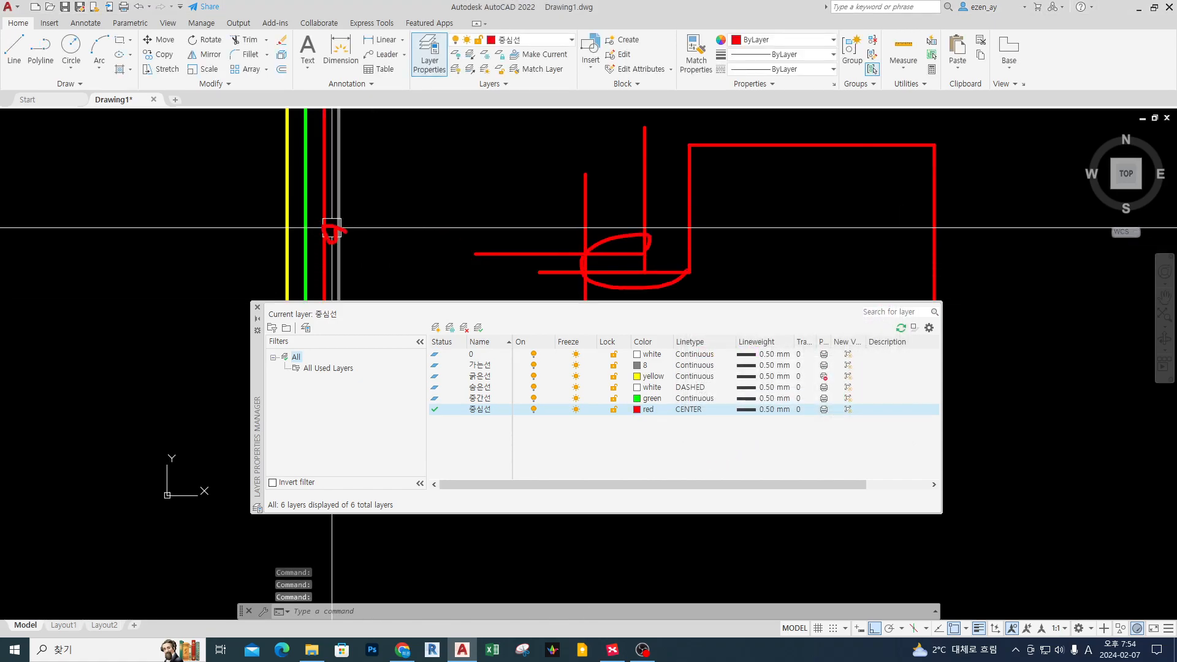
key("Escape")
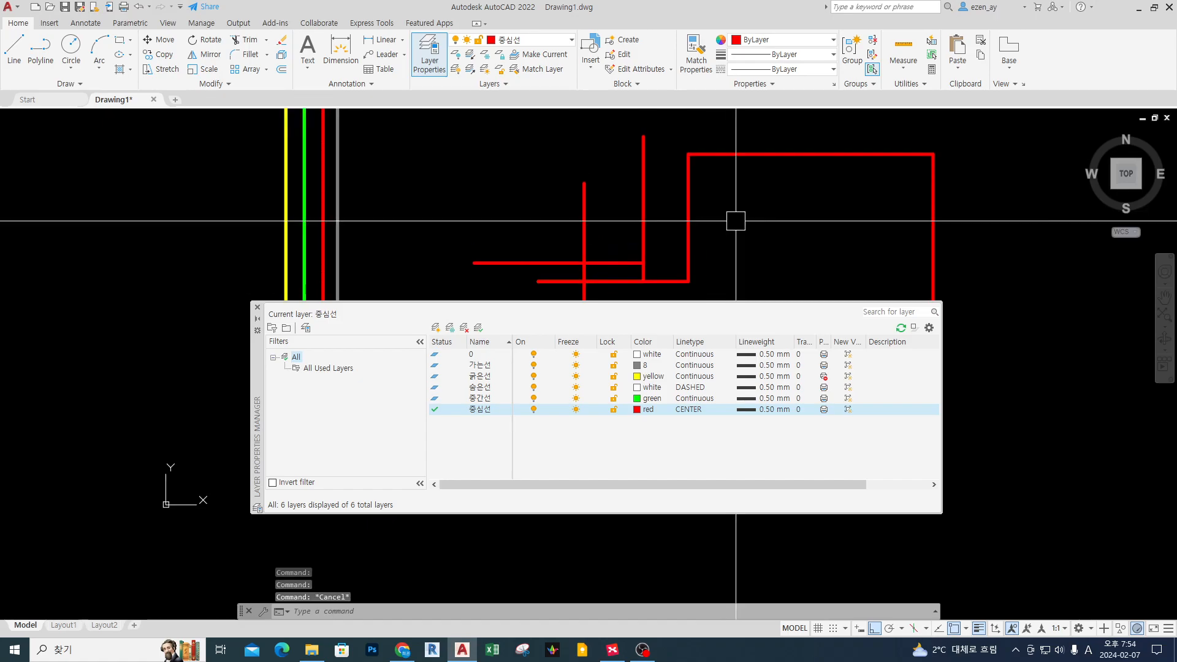
- Select the rectangle's upper horizontal line and examine its color property against its layer, then clear the selection
left_click(816, 133)
left_click(753, 206)
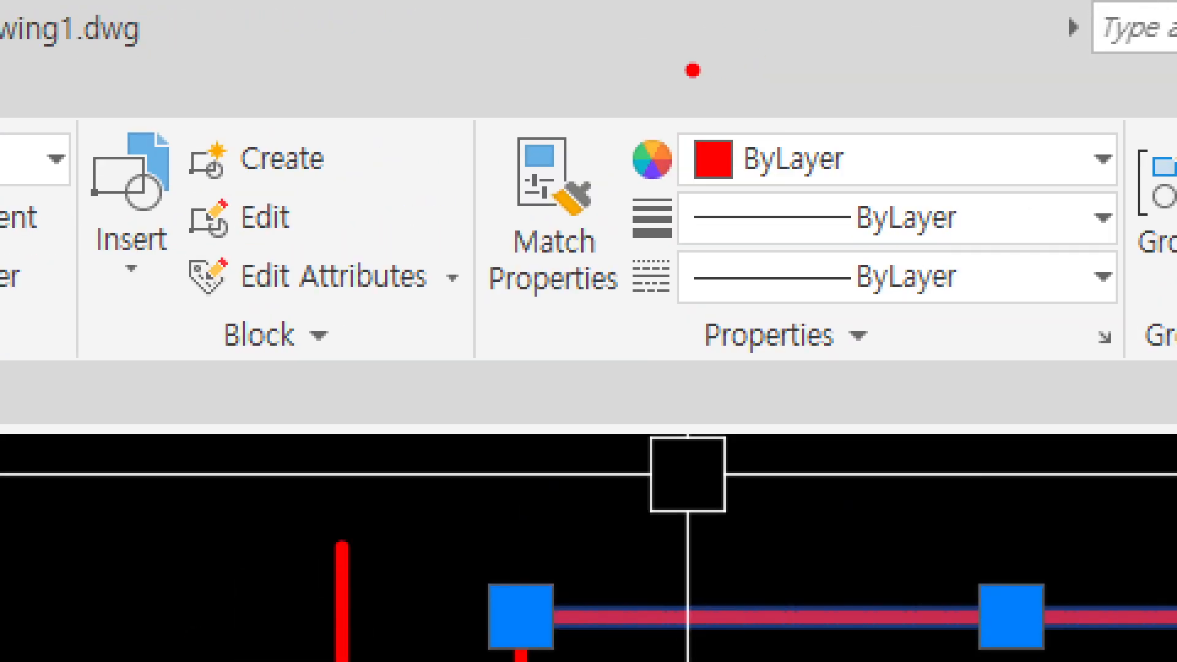
left_click_drag(697, 23, 811, 61, "ctrl")
left_click_drag(1015, 245, 1172, 232, "ctrl")
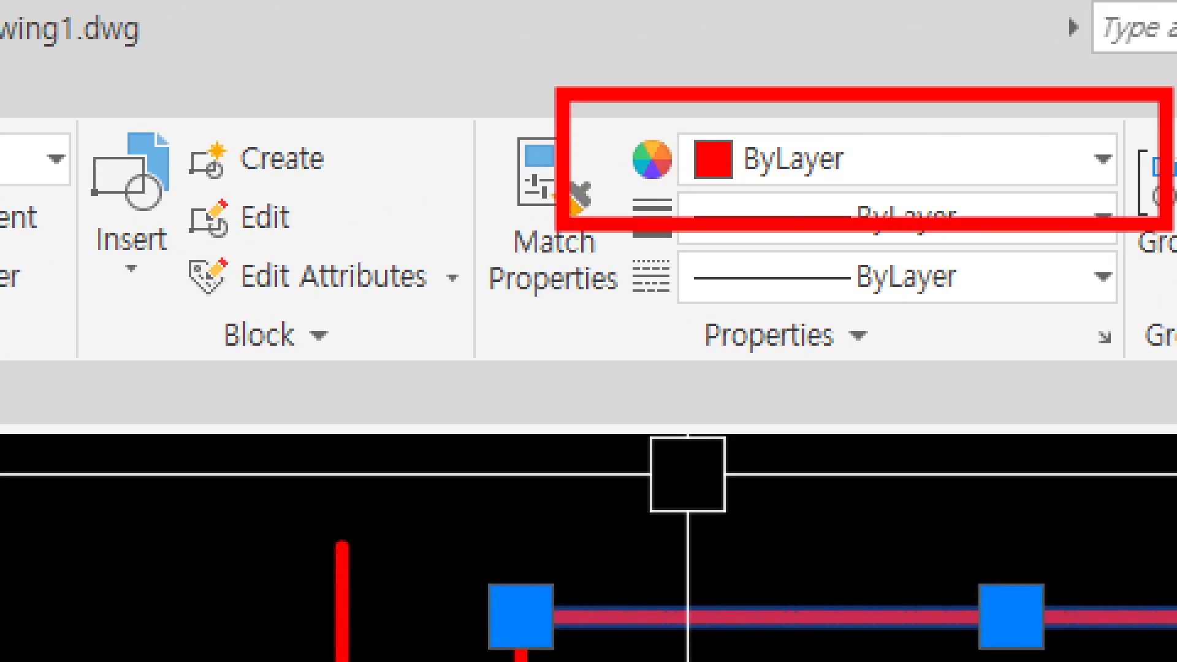
left_click_drag(709, 49, 739, 42)
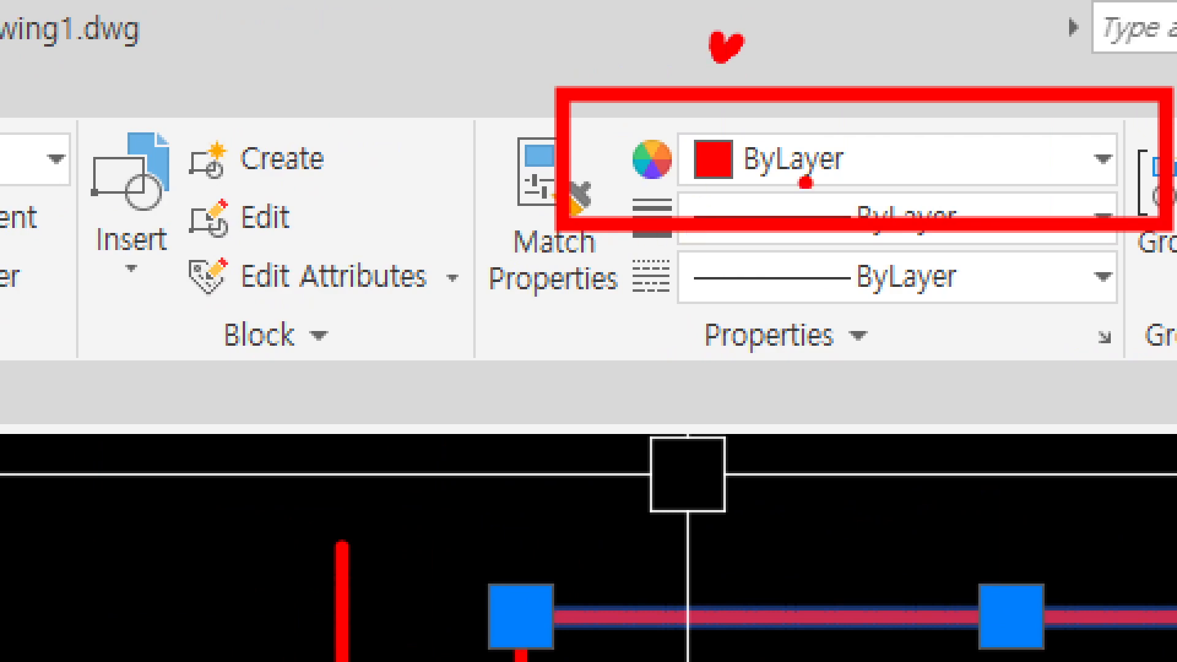
mouse_move(654, 193)
left_mouse_down()
mouse_move(877, 192)
mouse_move(818, 97)
mouse_move(834, 211)
left_mouse_up()
key("Escape")
mouse_move(733, 41)
left_mouse_down()
mouse_move(552, 35)
mouse_move(520, 49)
mouse_move(531, 53)
left_mouse_up()
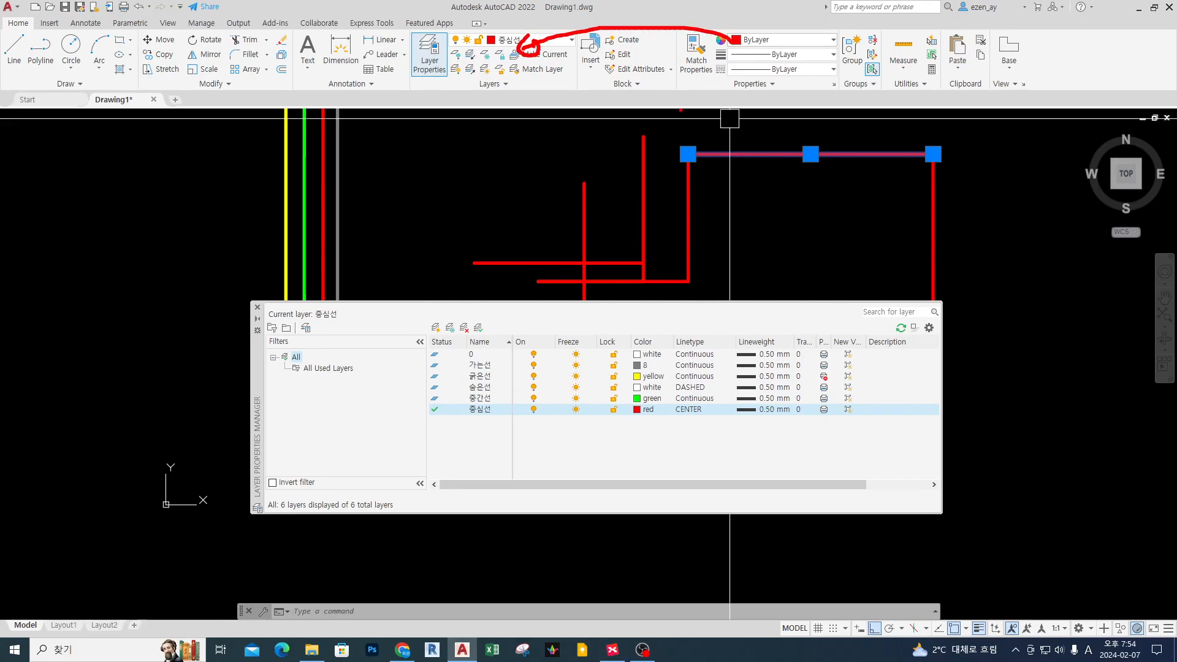
key("Escape")
key("Escape")
key("Escape")
- Override the object color of the rectangle's upper horizontal line with index color red and check its color property
middle_click_drag(791, 201, 773, 226)
left_click(763, 178)
key("ctrl+2")
mouse_move(810, 214)
left_mouse_down()
mouse_move(778, 178)
mouse_move(745, 219)
left_mouse_up()
key("Escape")
left_click(804, 42)
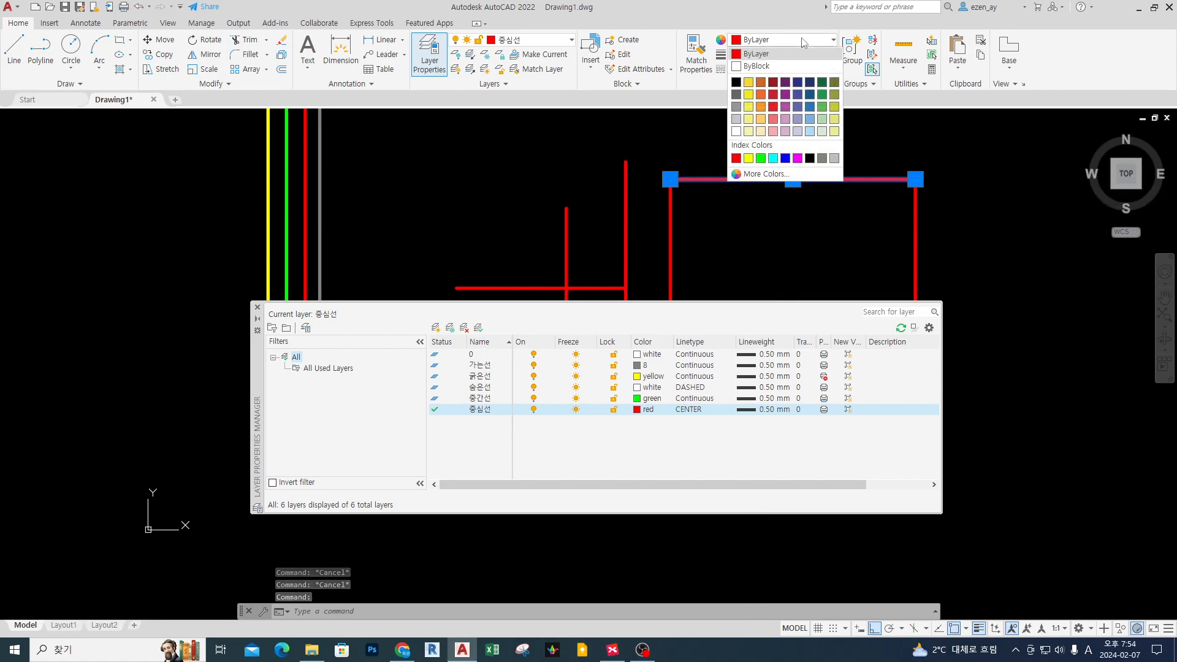
left_click(737, 159)
key("Escape")
key("Escape")
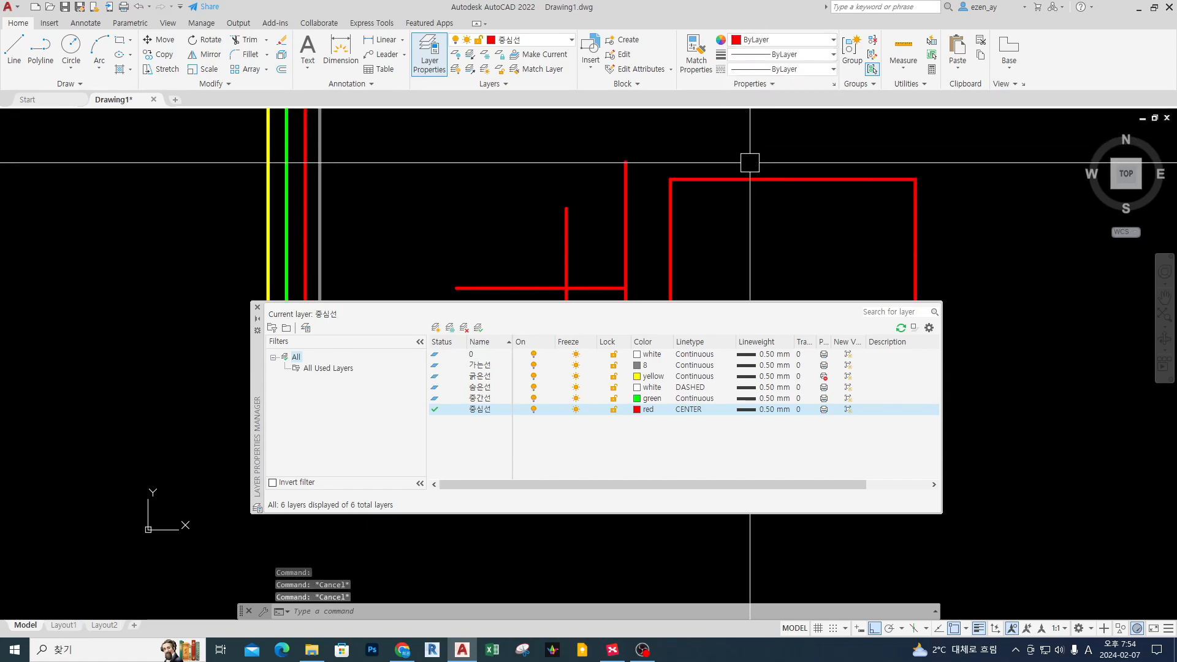
left_click(751, 179)
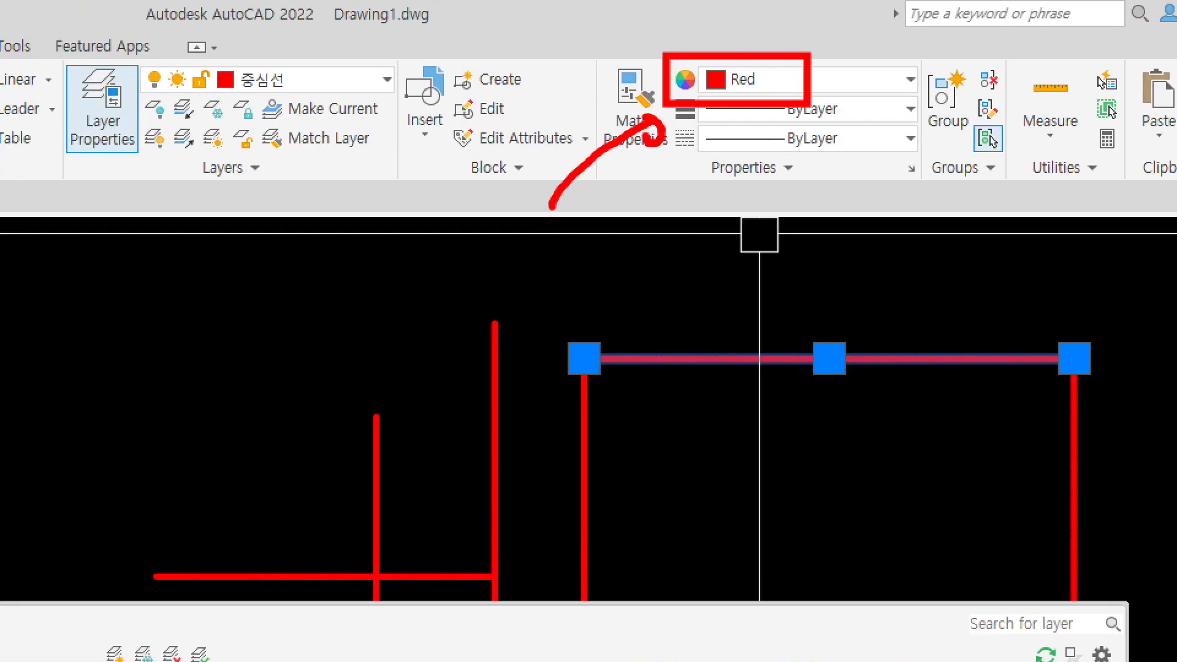
key("Escape")
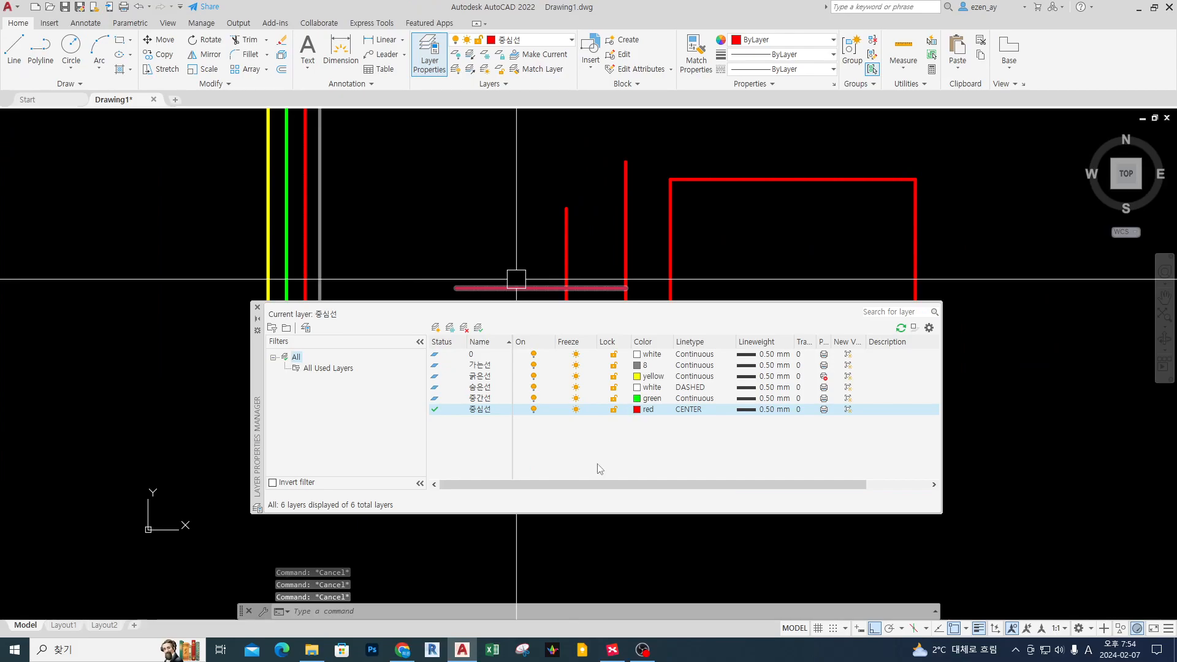
- Set the 중심선 layer's color to cyan
left_click(638, 410)
left_click(754, 353)
left_click(742, 354)
left_click(731, 353)
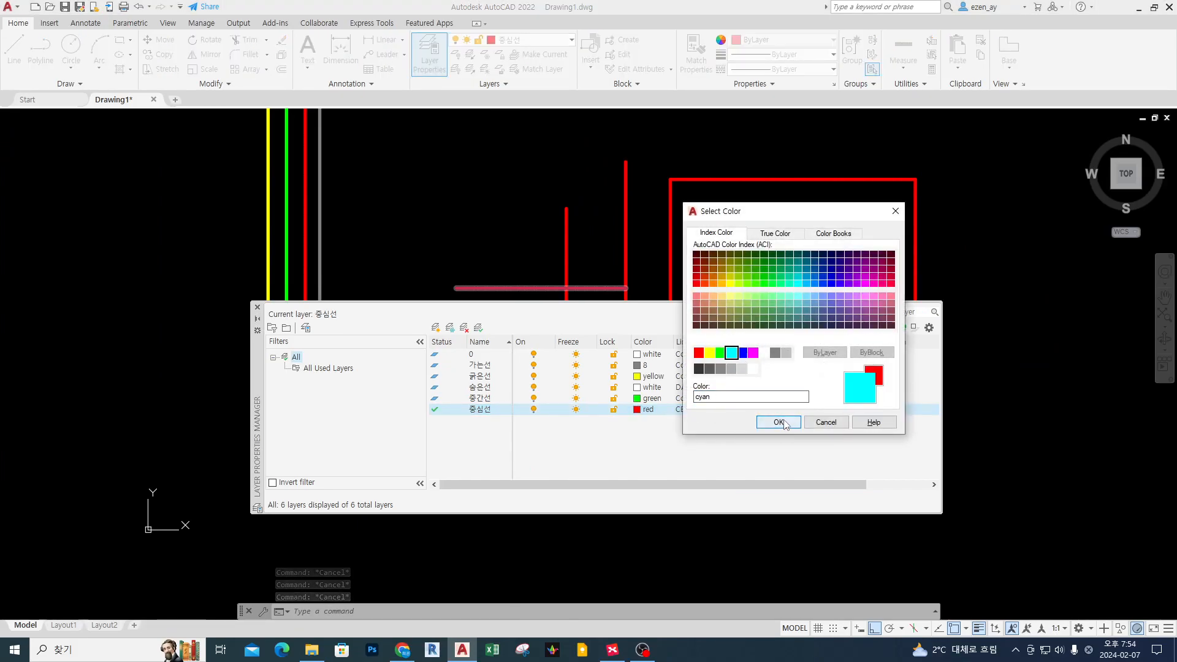
left_click(779, 423)
mouse_move(803, 224)
left_mouse_down()
mouse_move(774, 225)
mouse_move(786, 247)
left_mouse_up()
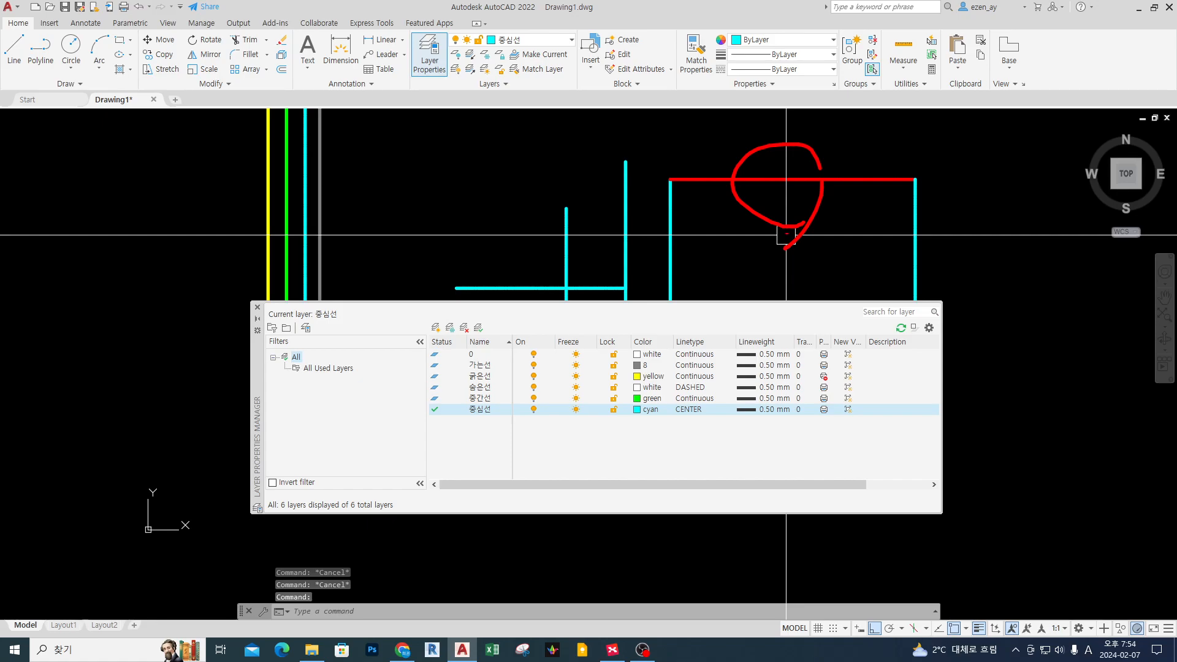
key("Escape")
key("ctrl+2")
left_click_drag(705, 61, 860, 27)
key("Escape")
middle_click_drag(602, 192, 635, 474)
key("ctrl+2")
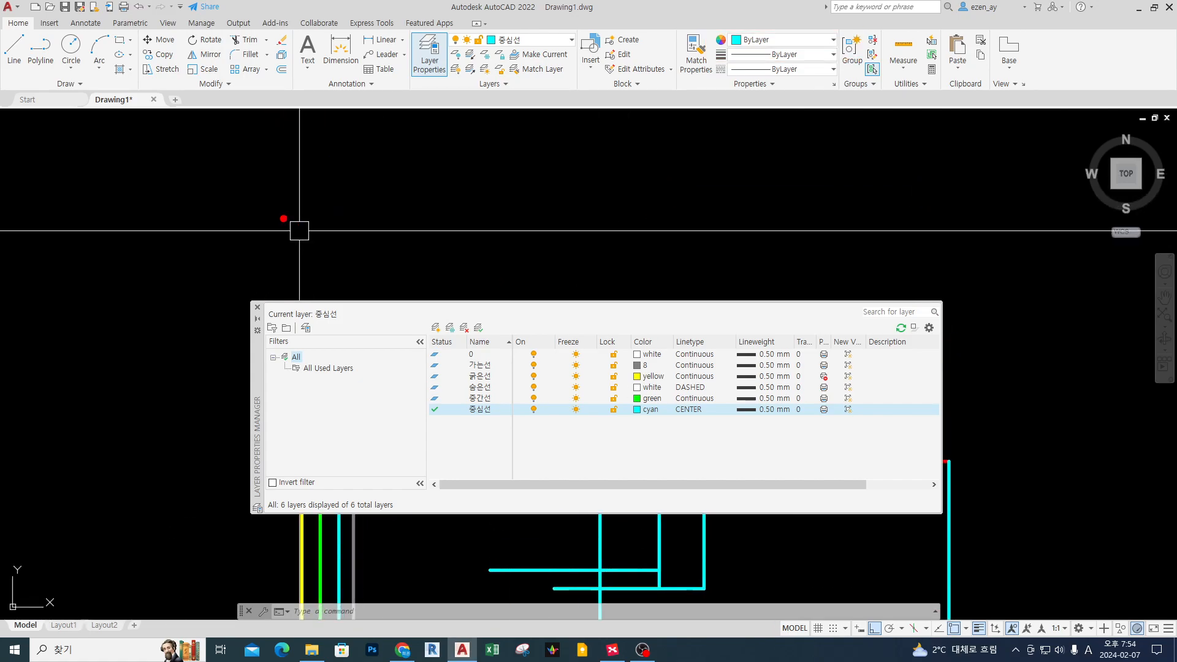
left_click_drag(234, 172, 992, 165)
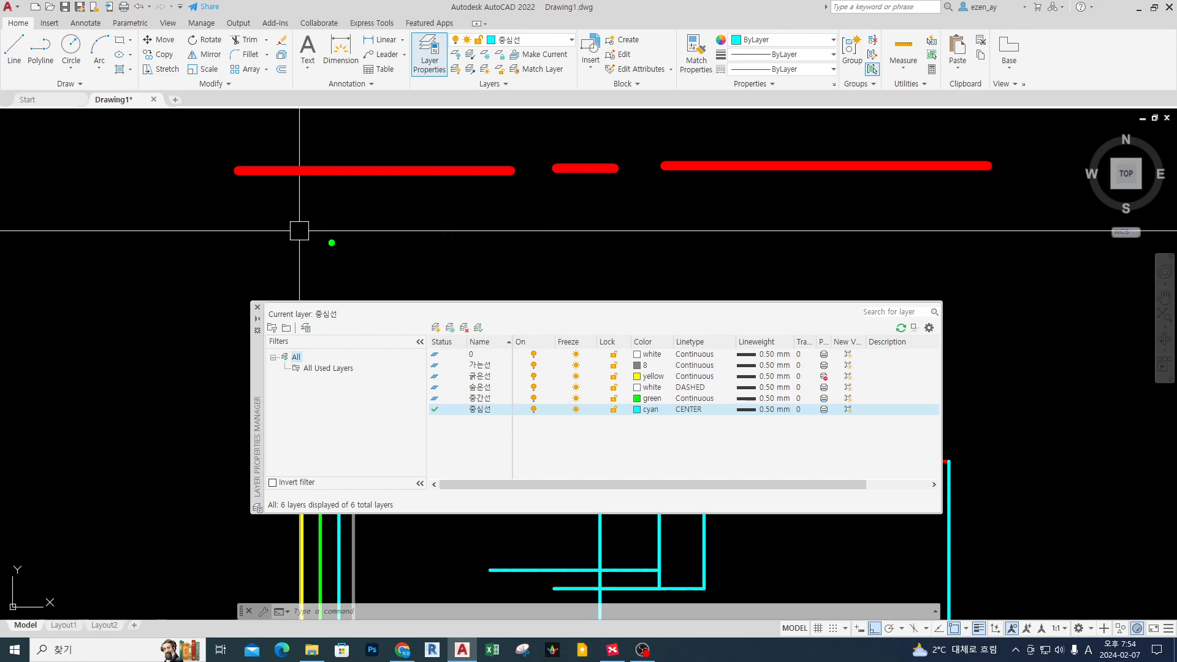
left_click_drag(233, 249, 1000, 248)
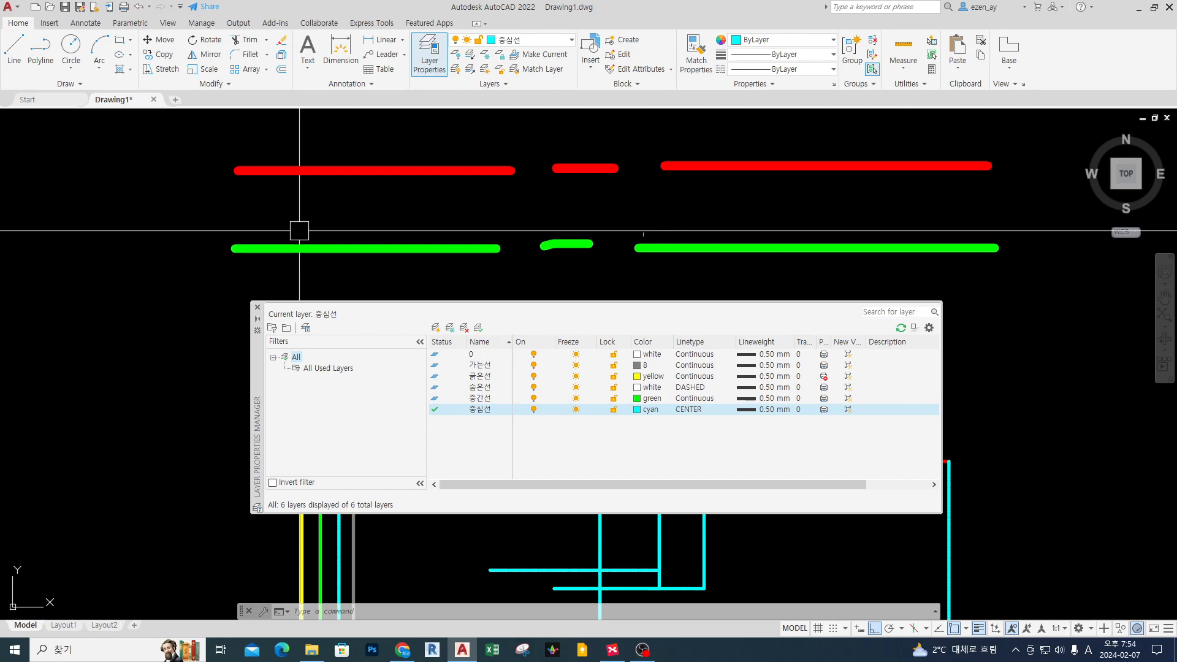
left_click_drag(409, 198, 437, 231)
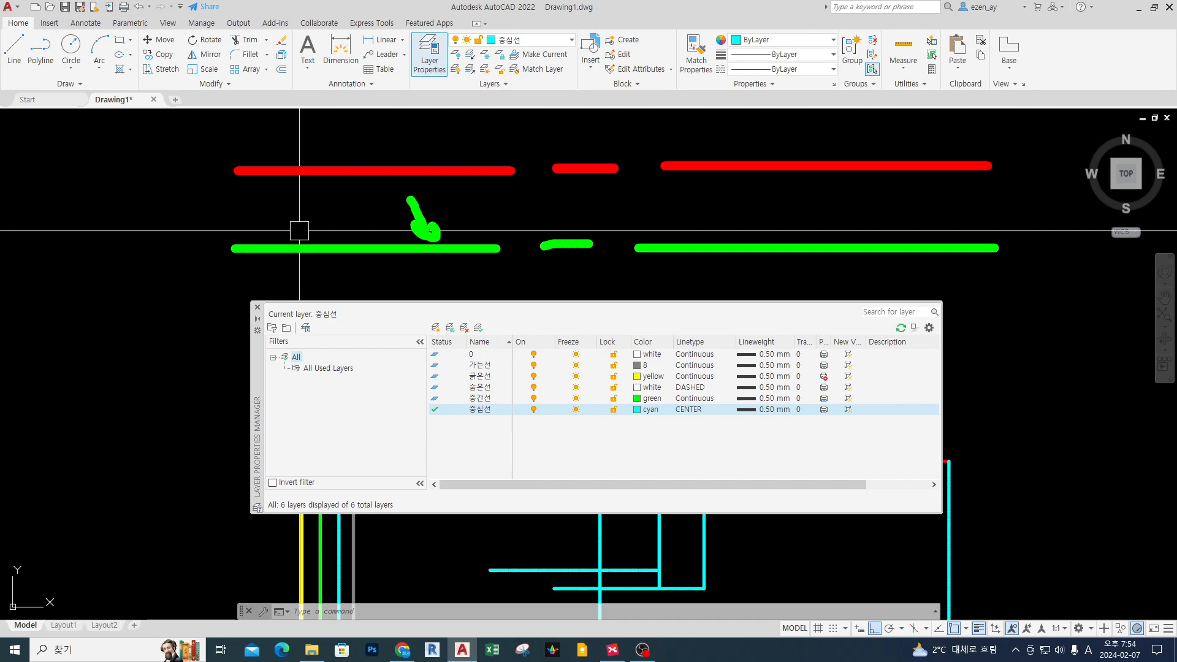
left_click_drag(330, 260, 357, 263)
mouse_move(377, 201)
left_mouse_down()
mouse_move(383, 239)
mouse_move(392, 236)
left_mouse_up()
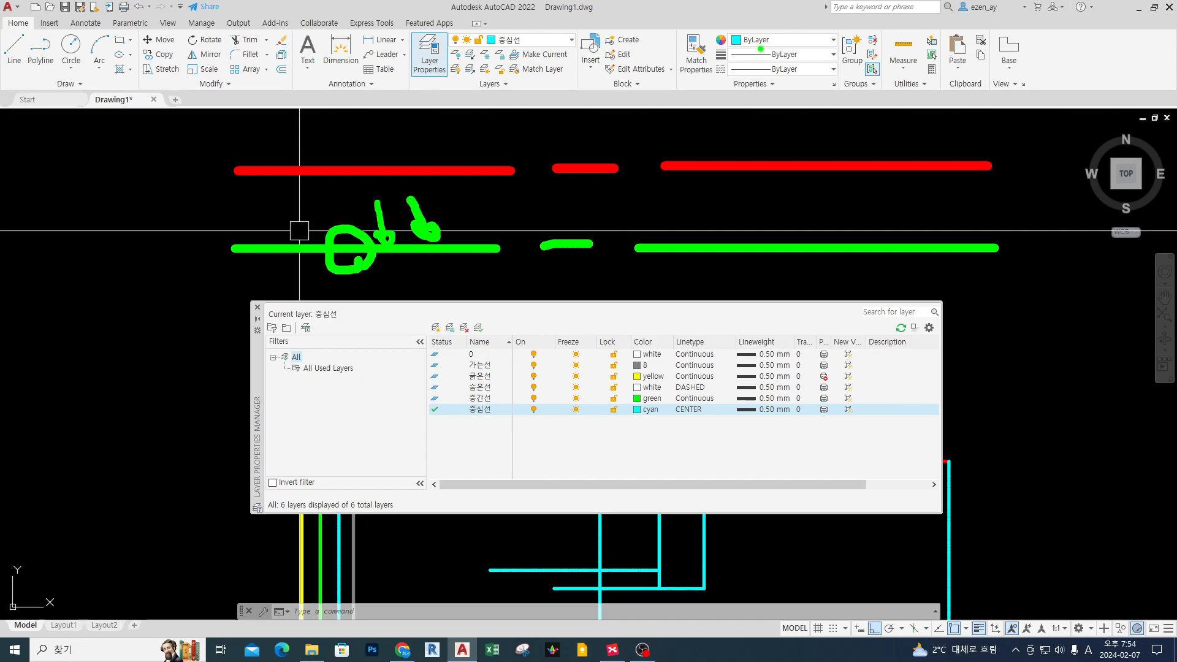
left_click_drag(712, 26, 824, 57)
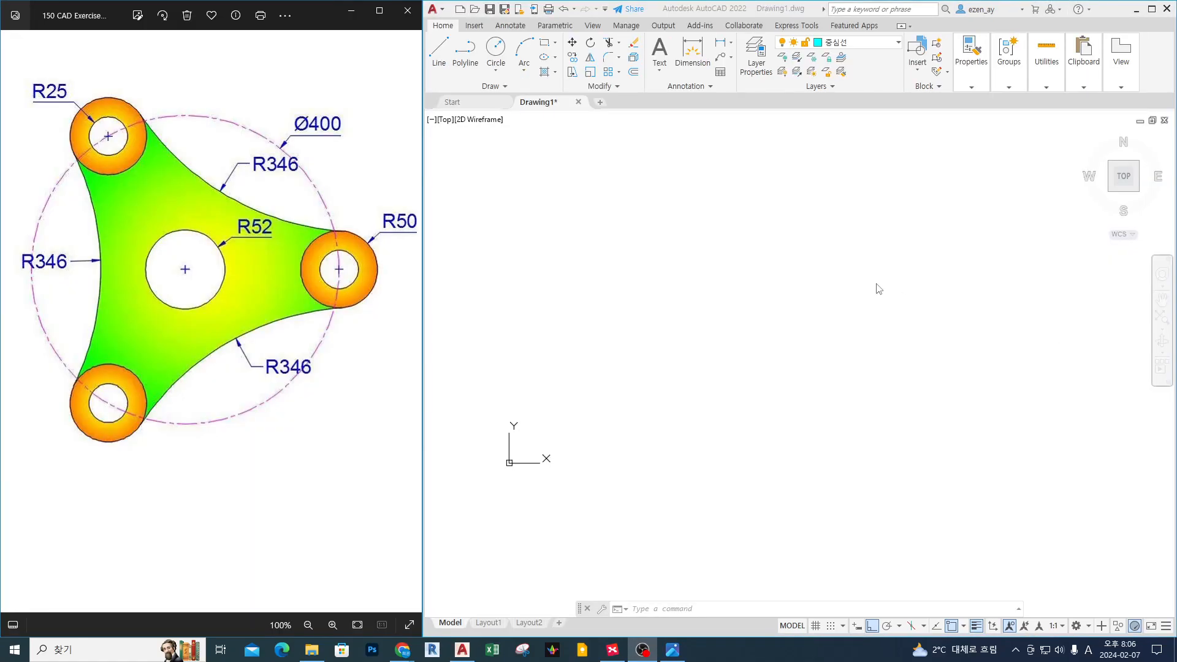
- Examine the reference drawing's dash-dot Ø400 circle, its R346 arcs, and the centers of the rings and the middle hole
left_click(880, 288)
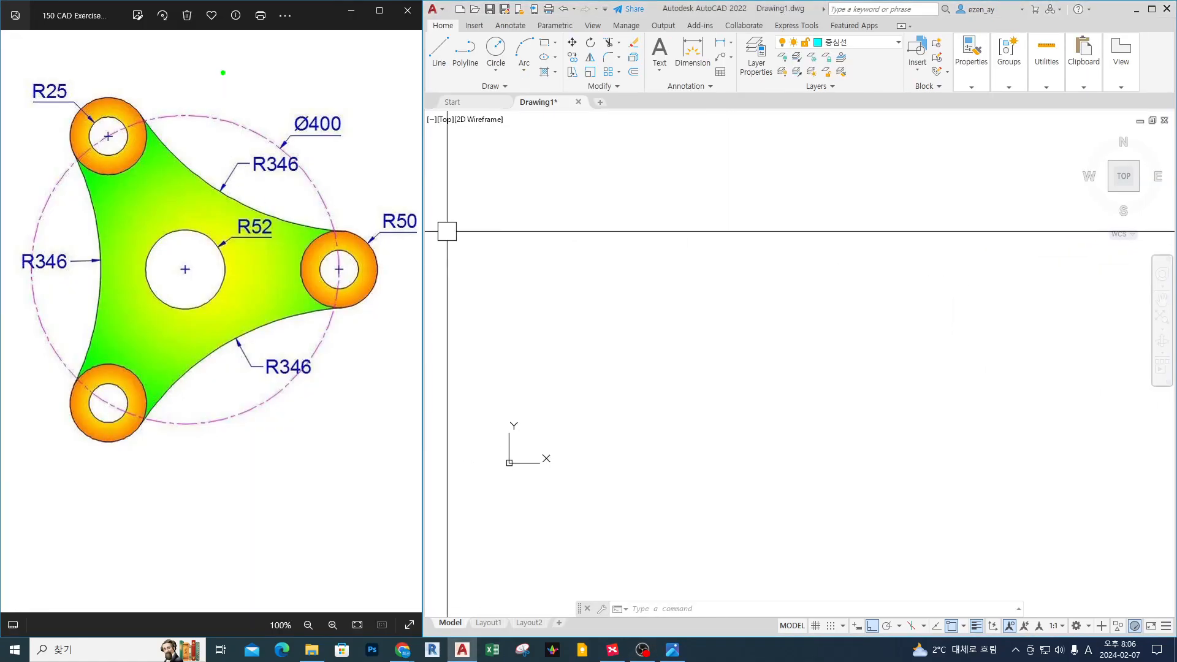
left_click_drag(252, 53, 232, 86)
left_click_drag(219, 75, 214, 98)
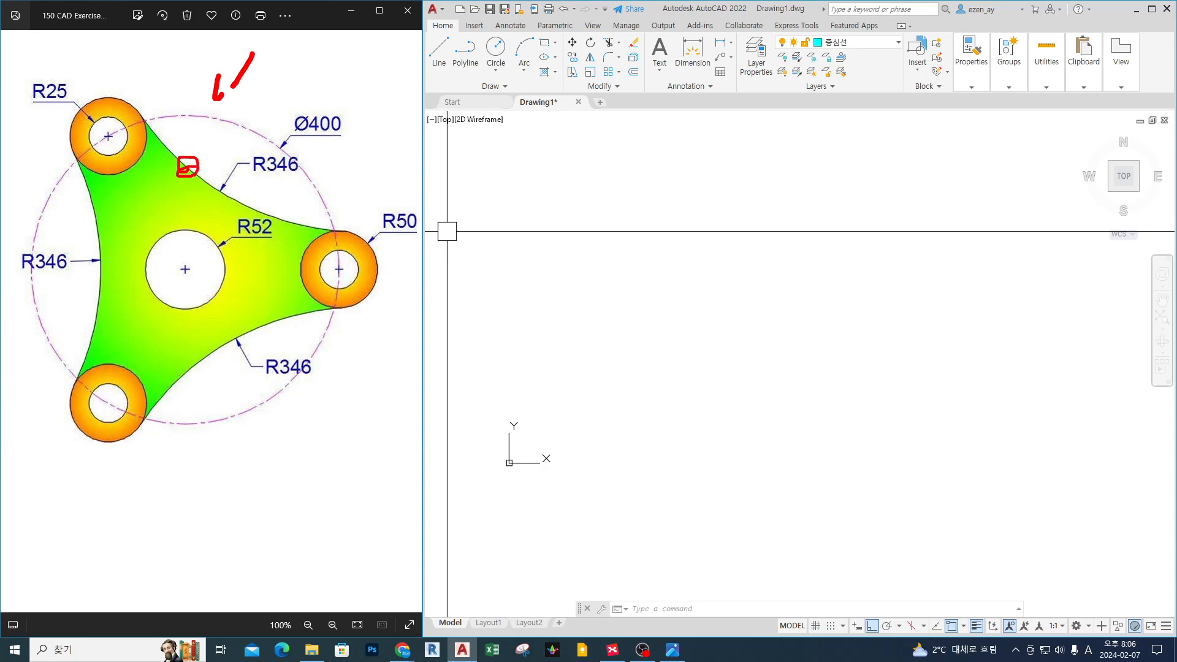
mouse_move(274, 90)
left_mouse_down()
mouse_move(236, 148)
mouse_move(228, 105)
mouse_move(166, 120)
left_mouse_up()
left_click_drag(171, 109, 166, 120)
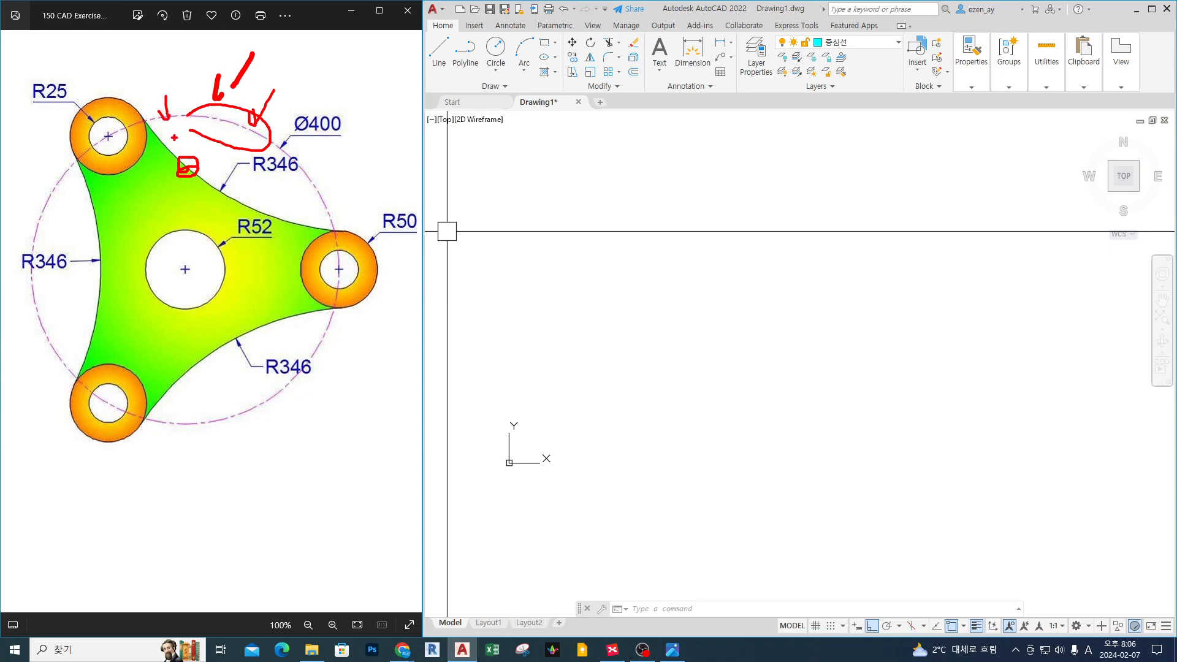
mouse_move(97, 147)
left_mouse_down()
mouse_move(176, 119)
mouse_move(304, 188)
mouse_move(322, 287)
left_mouse_up()
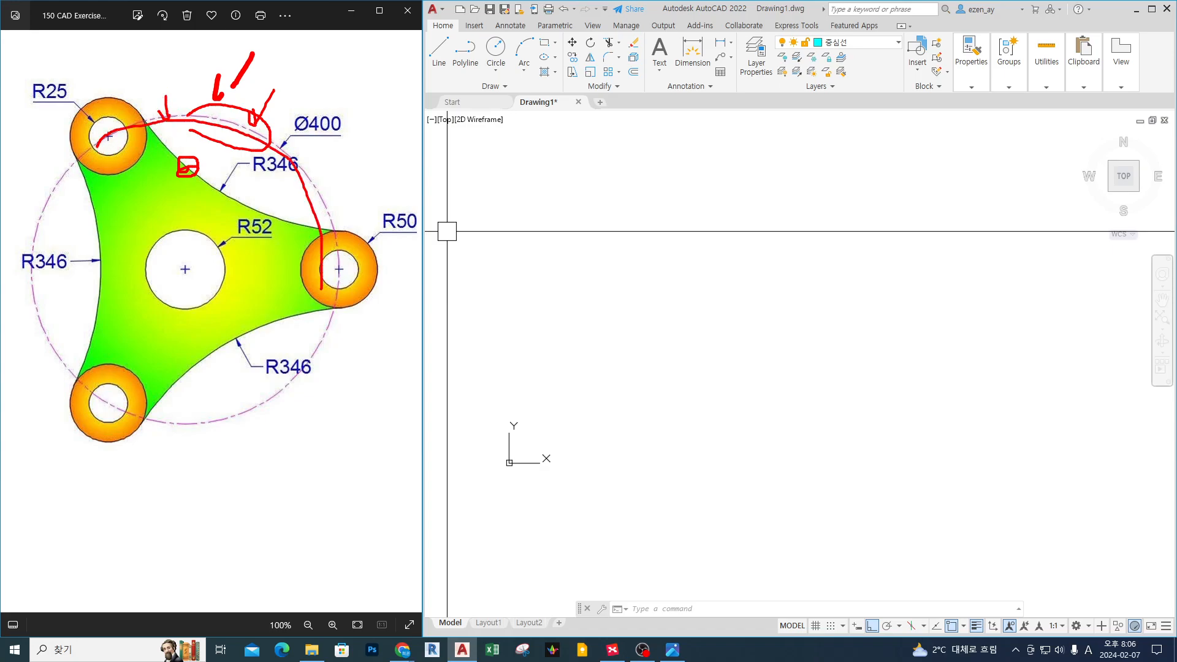
key("Escape")
key("ctrl+2")
left_click_drag(319, 189, 310, 195)
key("Escape")
key("ctrl+2")
left_click_drag(192, 155, 185, 152)
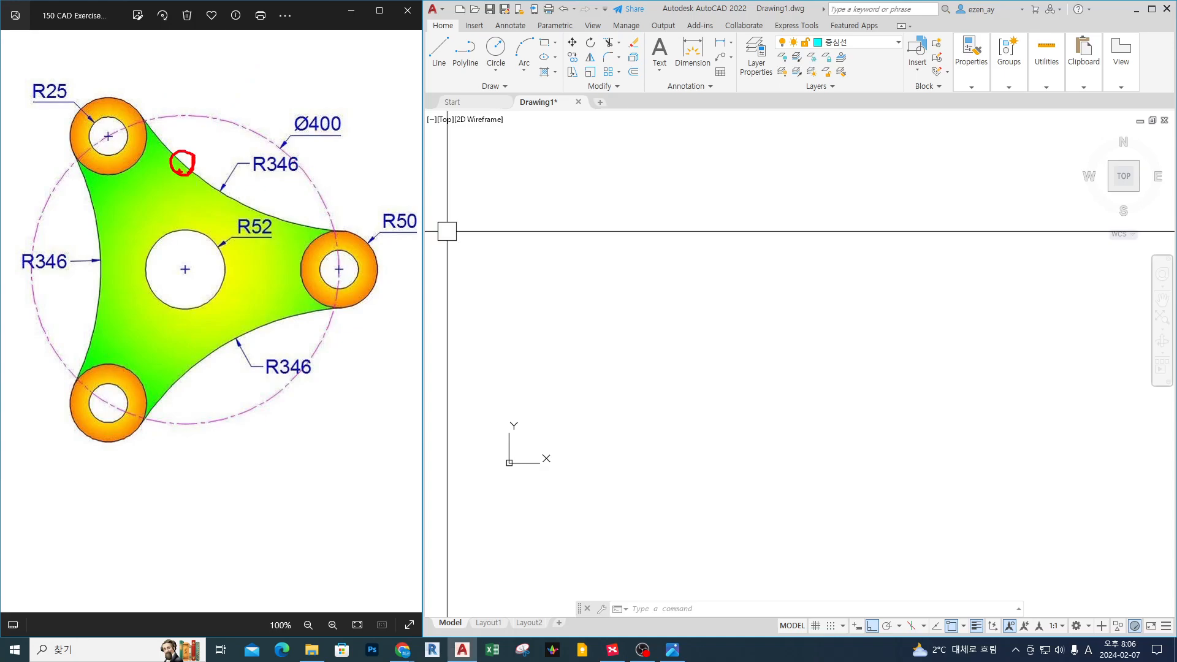
mouse_move(113, 99)
left_mouse_down()
mouse_move(69, 174)
mouse_move(138, 120)
mouse_move(109, 101)
left_mouse_up()
mouse_move(347, 223)
left_mouse_down()
mouse_move(306, 310)
mouse_move(352, 240)
left_mouse_up()
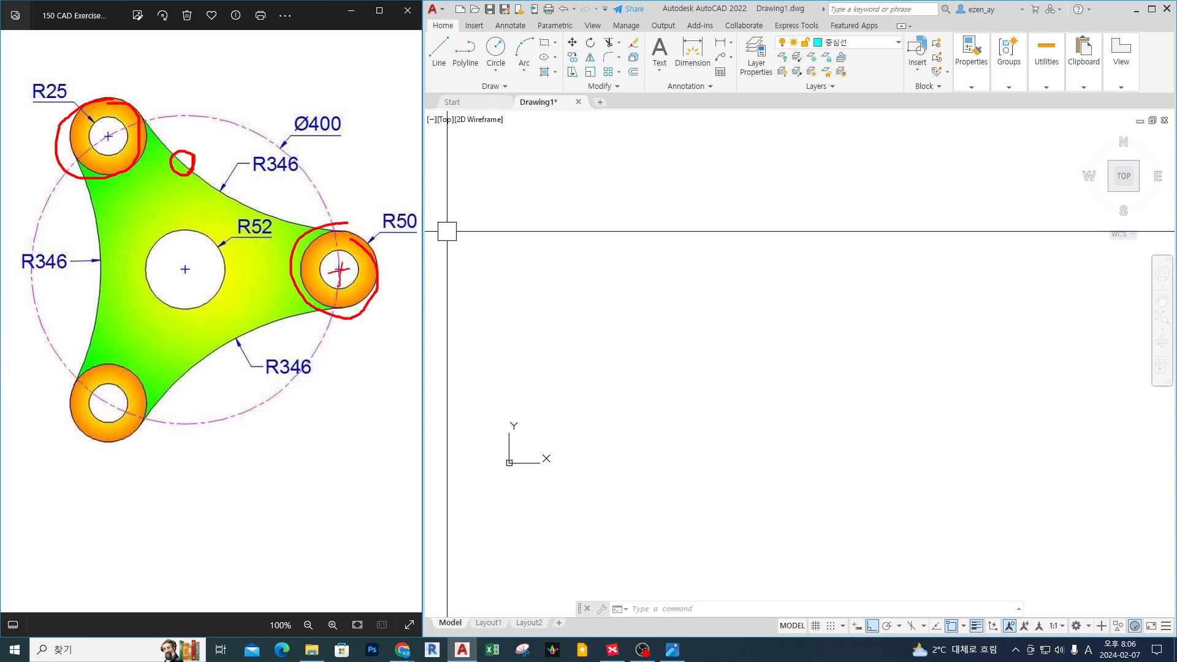
mouse_move(92, 133)
left_mouse_down()
mouse_move(129, 136)
mouse_move(106, 146)
left_mouse_up()
left_click_drag(341, 285, 337, 299)
left_click_drag(316, 189, 323, 192)
mouse_move(176, 270)
left_mouse_down()
mouse_move(202, 270)
mouse_move(186, 289)
mouse_move(293, 268)
mouse_move(442, 268)
left_mouse_up()
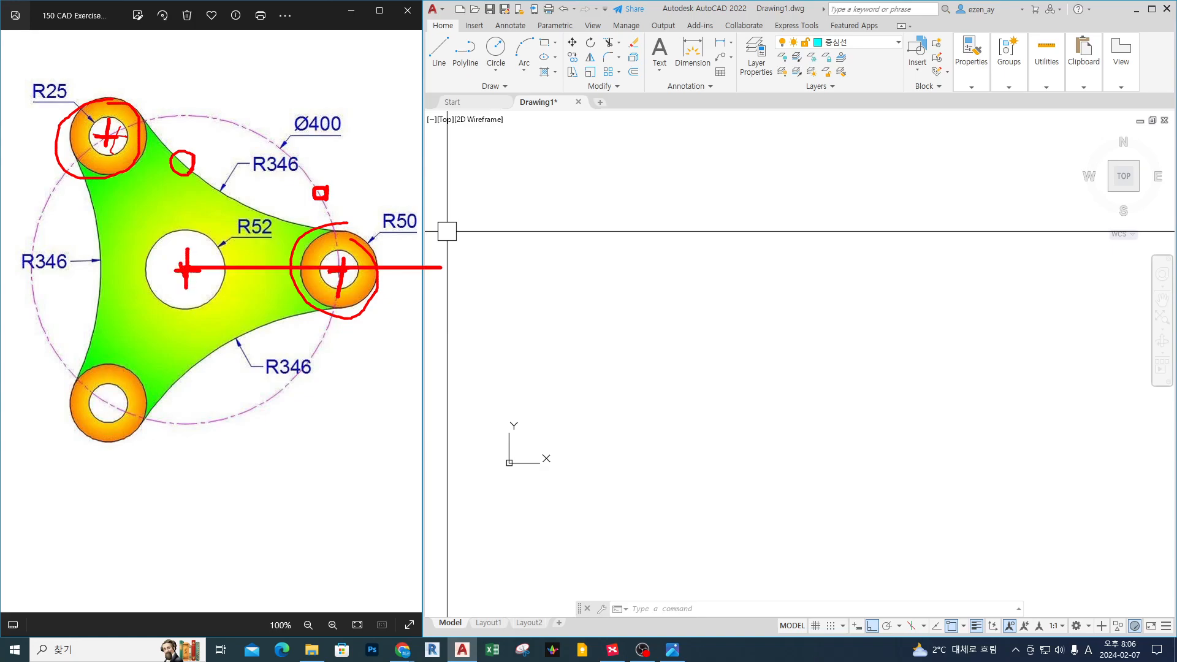
- Examine the reference drawing's Ø400 circle, the ring on its horizontal center axis, and the equal angular spacing of the three lobes
mouse_move(294, 161)
left_mouse_down()
mouse_move(349, 294)
mouse_move(301, 399)
left_mouse_up()
mouse_move(326, 227)
left_mouse_down()
mouse_move(346, 306)
mouse_move(357, 237)
left_mouse_up()
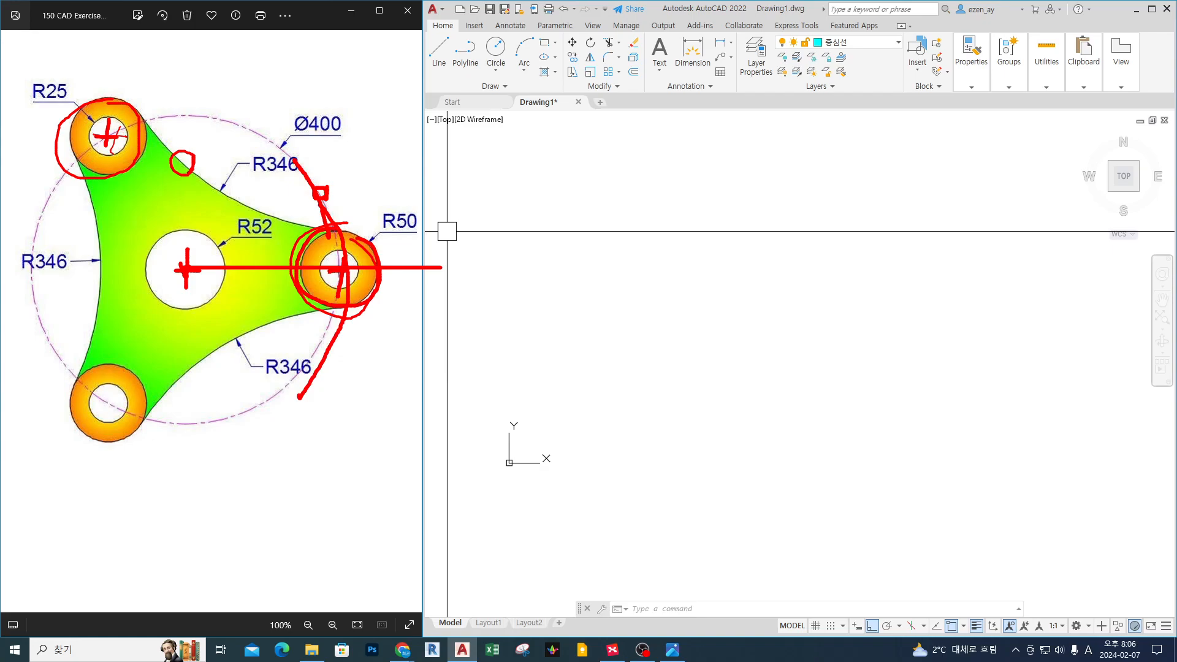
mouse_move(187, 270)
left_mouse_down()
mouse_move(62, 61)
mouse_move(176, 299)
mouse_move(65, 472)
left_mouse_up()
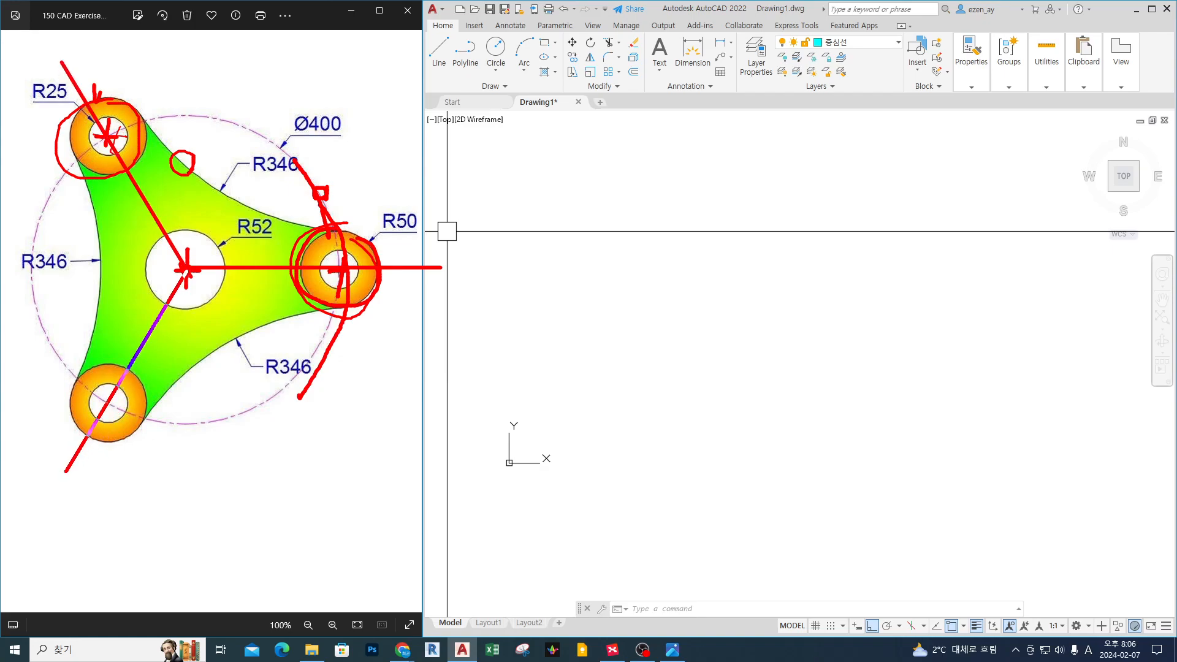
mouse_move(243, 259)
left_mouse_down()
mouse_move(207, 224)
mouse_move(179, 219)
mouse_move(139, 246)
mouse_move(136, 311)
mouse_move(123, 318)
mouse_move(109, 303)
left_mouse_up()
mouse_move(259, 276)
left_mouse_down()
mouse_move(177, 344)
mouse_move(195, 341)
left_mouse_up()
mouse_move(30, 233)
left_mouse_down()
mouse_move(89, 392)
mouse_move(256, 403)
mouse_move(305, 371)
left_mouse_up()
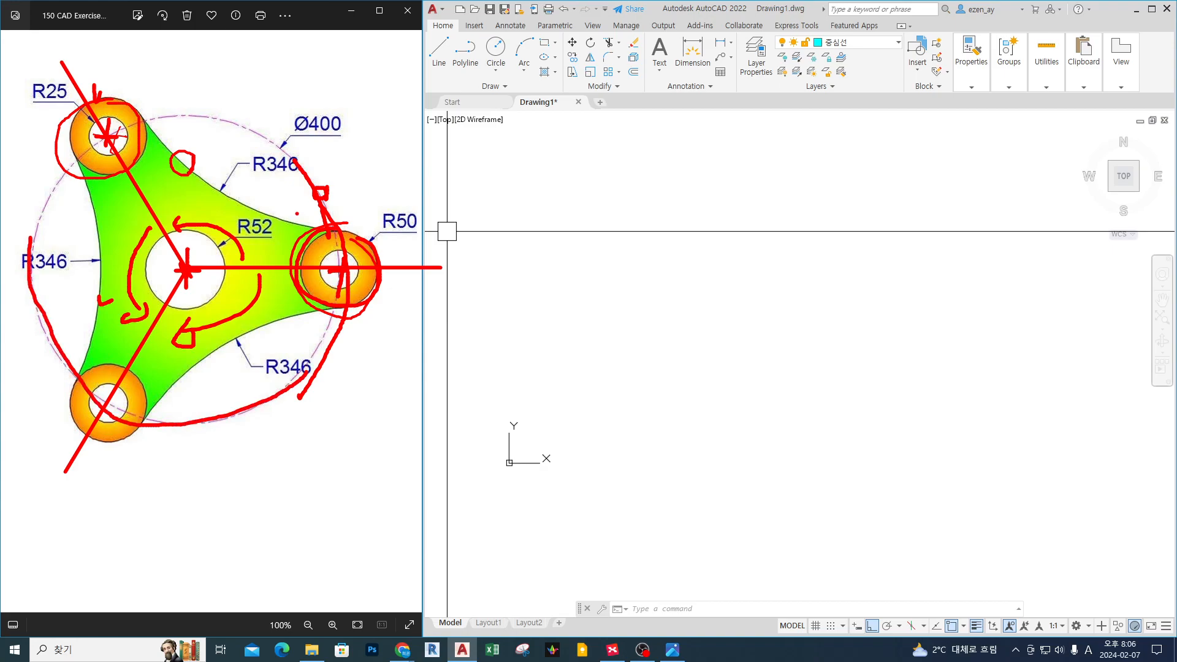
mouse_move(197, 270)
left_mouse_down()
mouse_move(184, 280)
mouse_move(195, 262)
mouse_move(459, 268)
mouse_move(449, 283)
left_mouse_up()
mouse_move(339, 147)
left_mouse_down()
mouse_move(276, 123)
mouse_move(348, 155)
left_mouse_up()
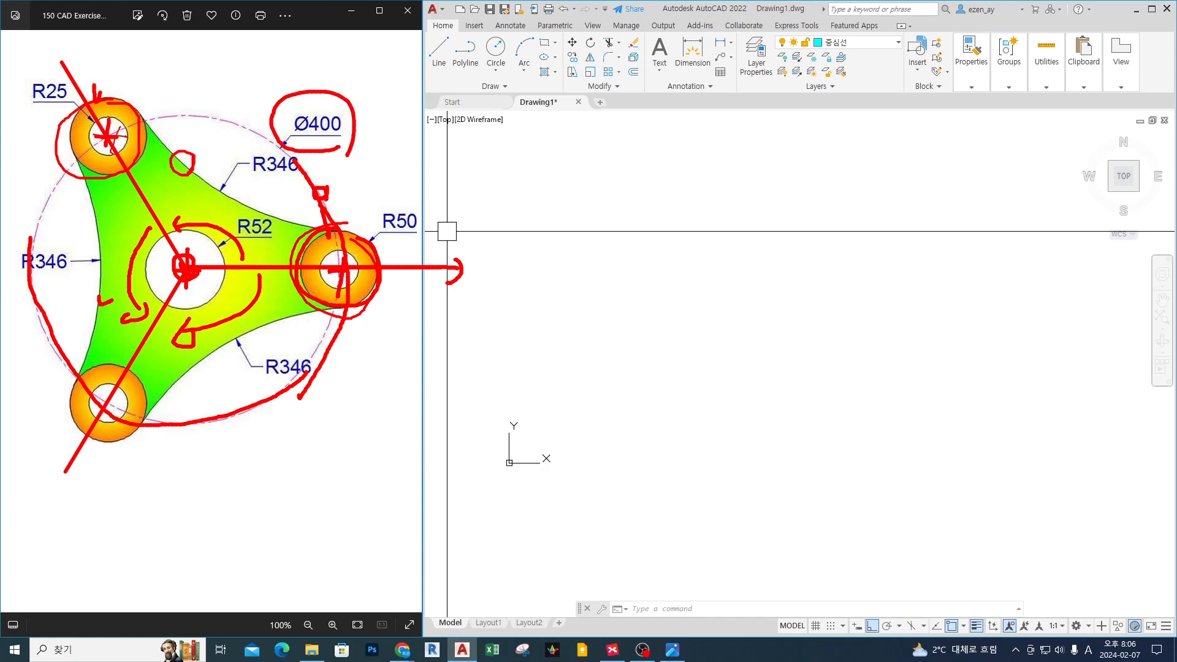
mouse_move(193, 259)
left_mouse_down()
mouse_move(313, 207)
mouse_move(417, 265)
left_mouse_up()
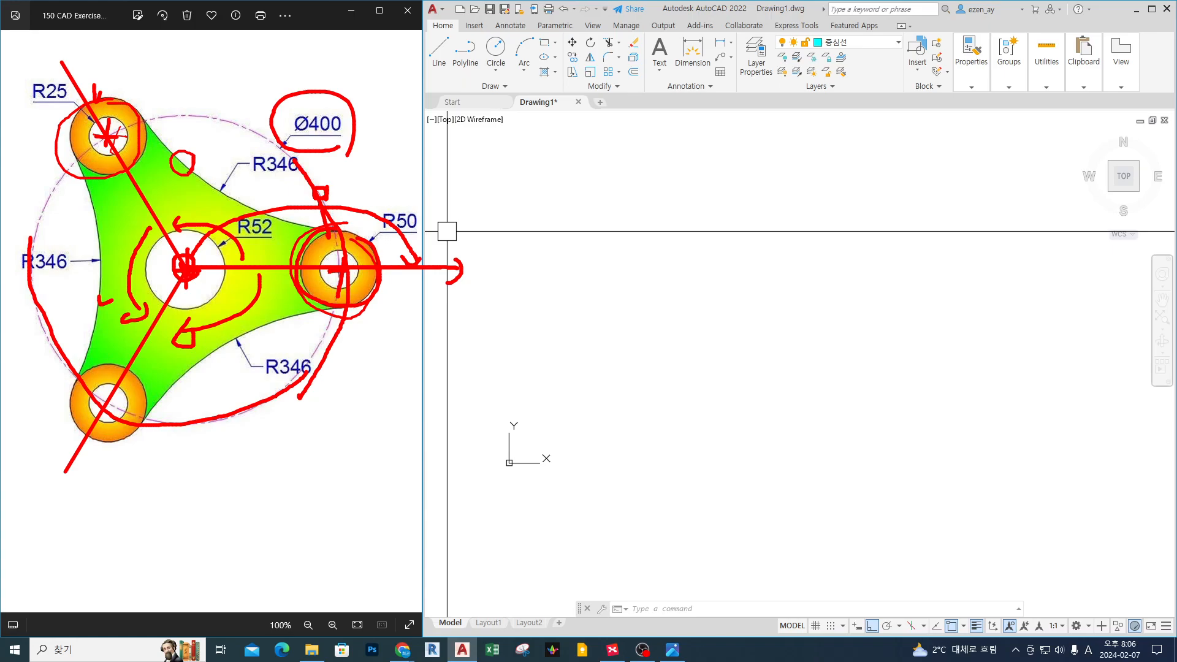
key("Escape")
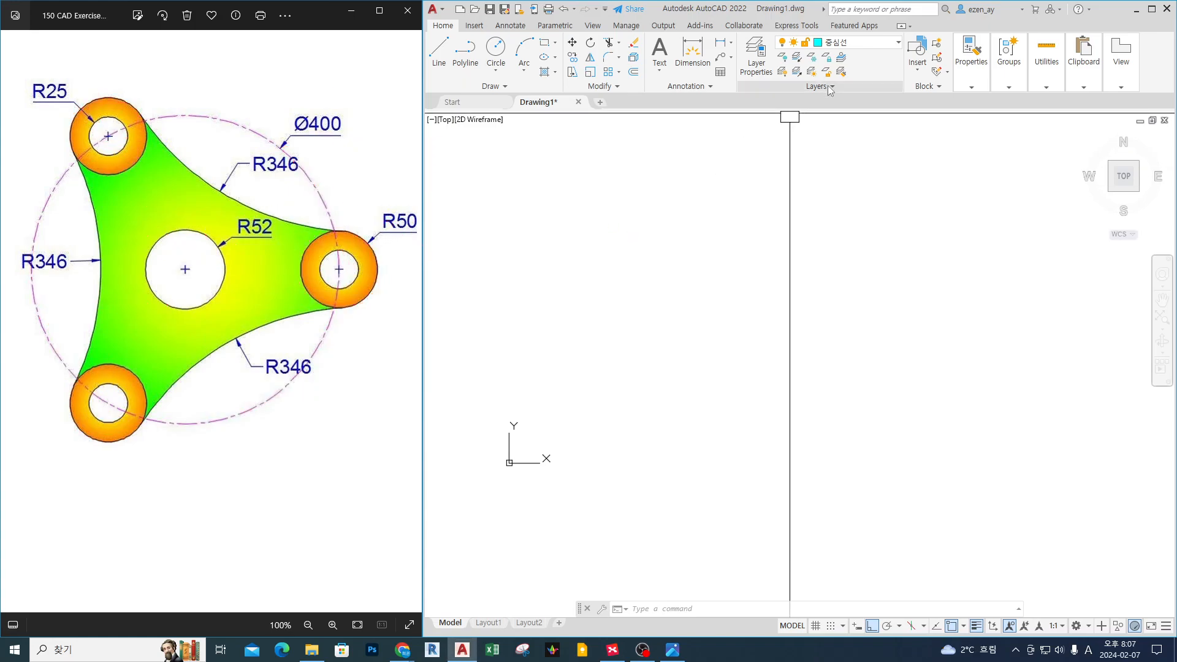
- Make 중심선 the current layer
left_click(865, 42)
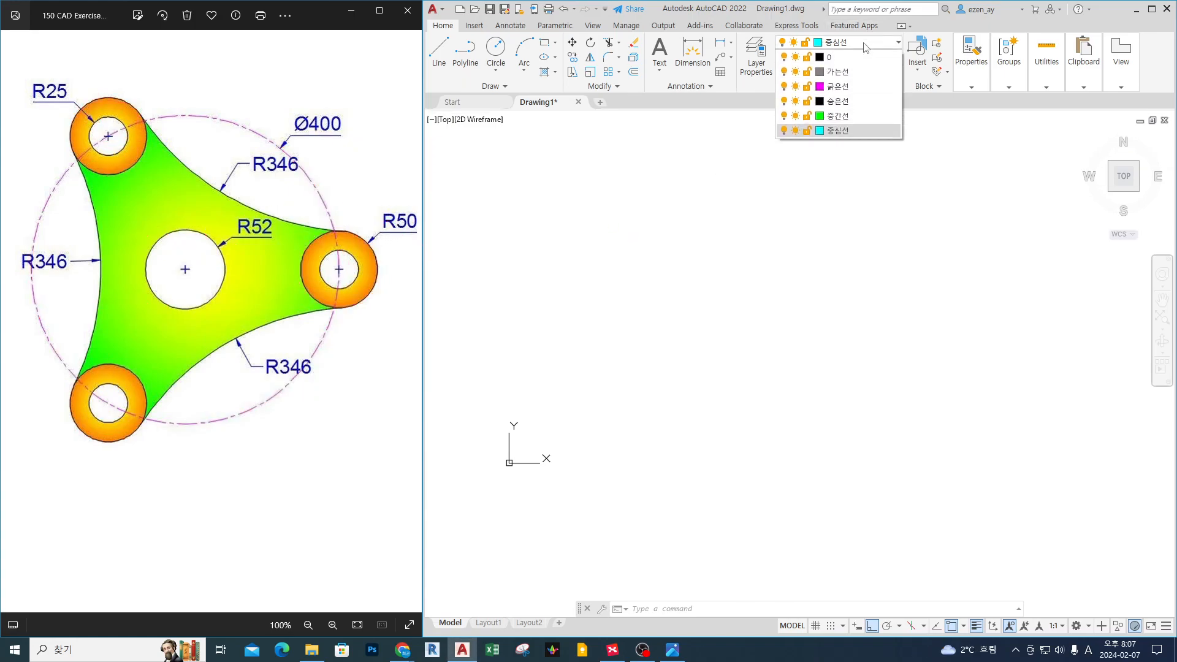
left_click(858, 131)
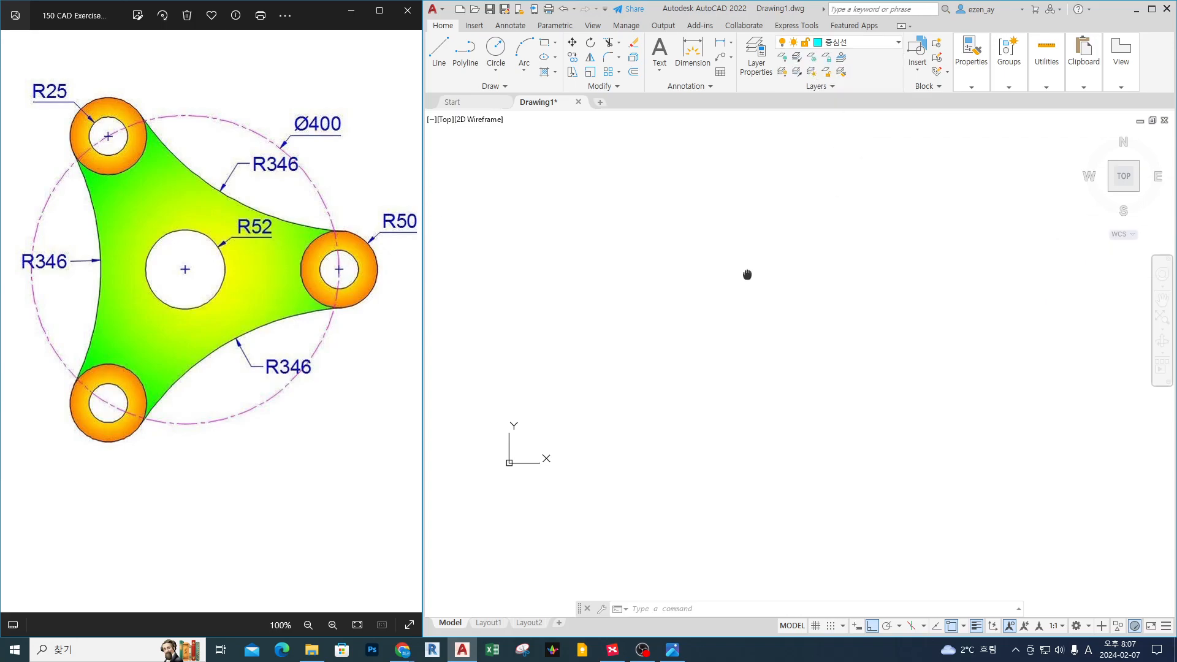
type("1")
key("Return")
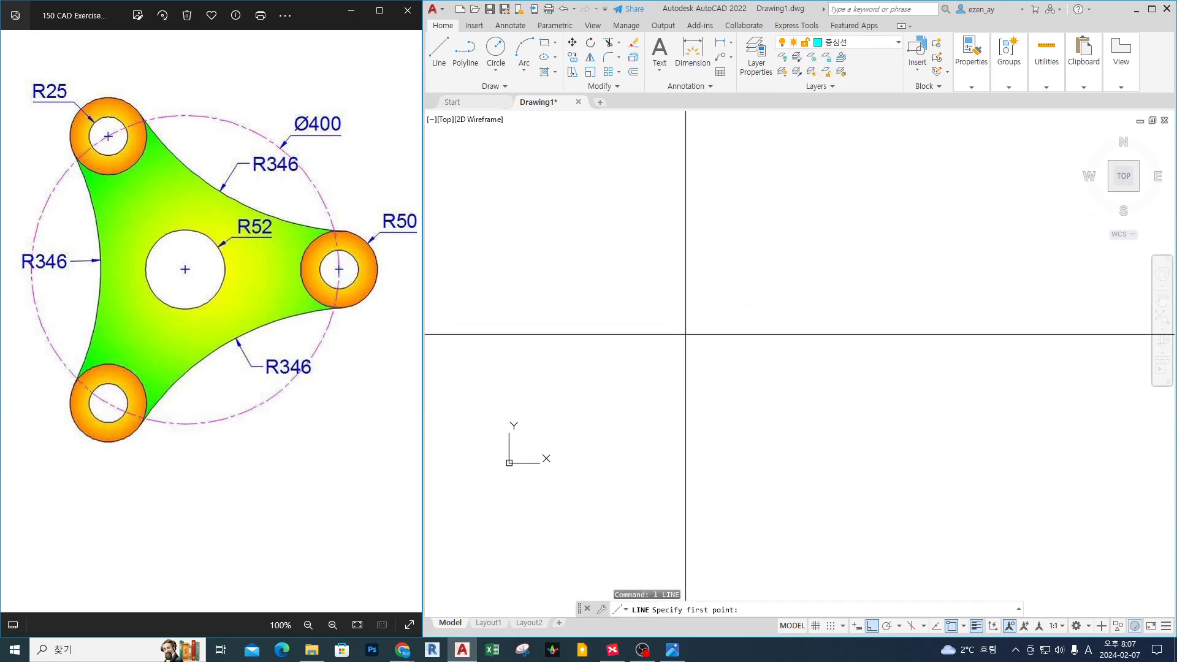
left_click(584, 400)
middle_click_drag(639, 413, 656, 335)
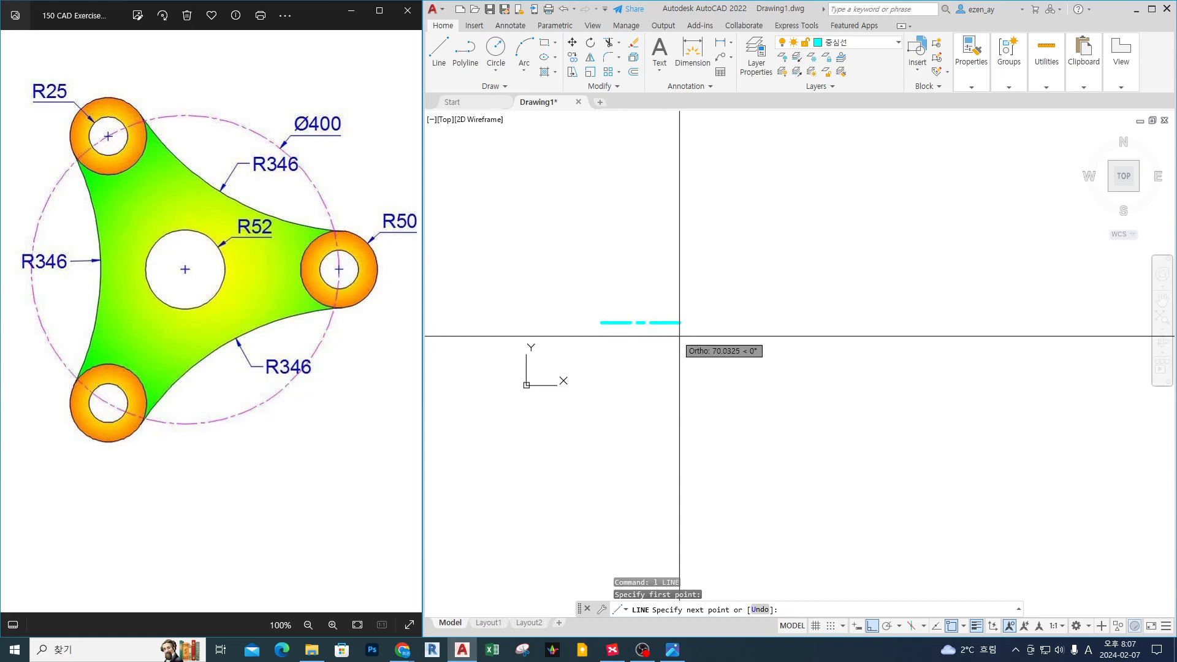
middle_click_drag(762, 337, 815, 337)
scroll(820, 336, "up", 2)
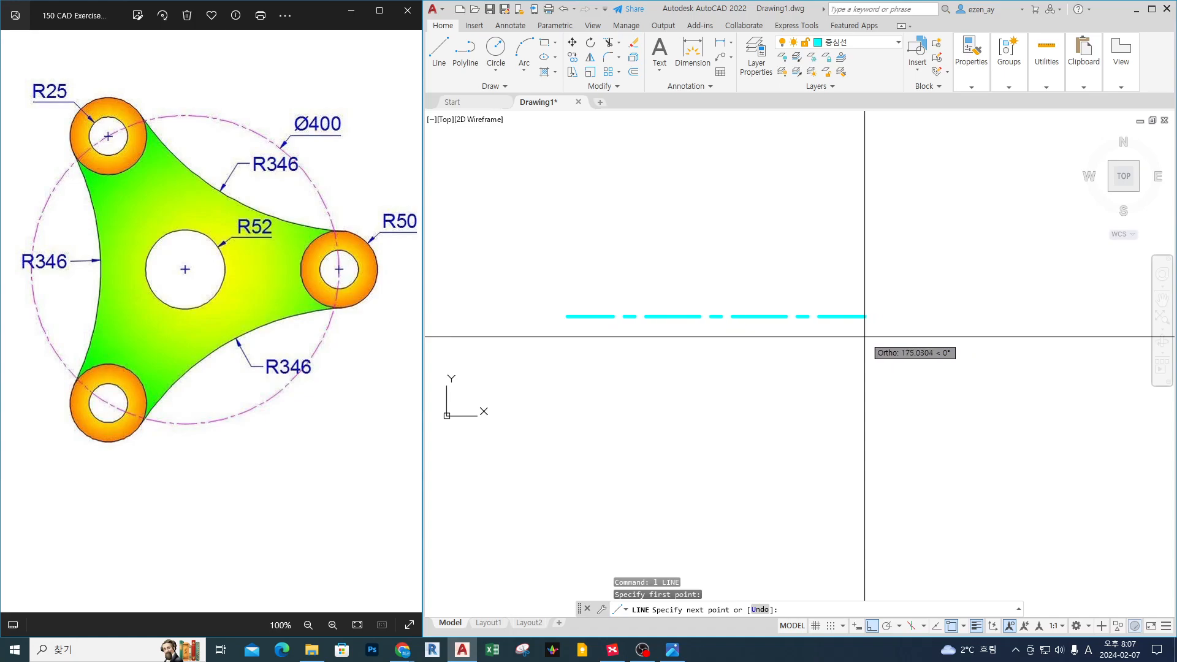
middle_click_drag(735, 316, 834, 333)
scroll(834, 333, "up", 2)
middle_click_drag(713, 348, 721, 348)
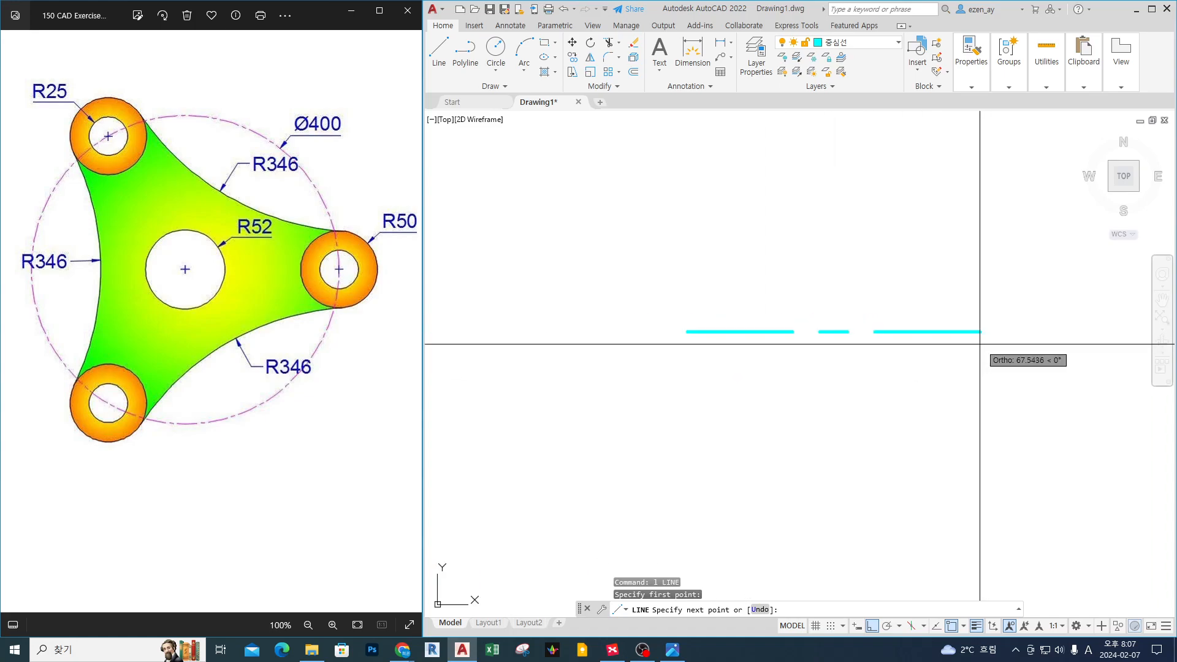
mouse_move(983, 342)
middle_mouse_down()
mouse_move(923, 319)
mouse_move(978, 323)
mouse_move(825, 310)
middle_mouse_up()
scroll(922, 321, "down", 3)
scroll(998, 310, "down", 4)
middle_click_drag(999, 310, 761, 397)
key("Escape")
- Draw a horizontal center line about 300 units long on the 중심선 layer in the empty drawing area
key("space")
left_click(747, 353)
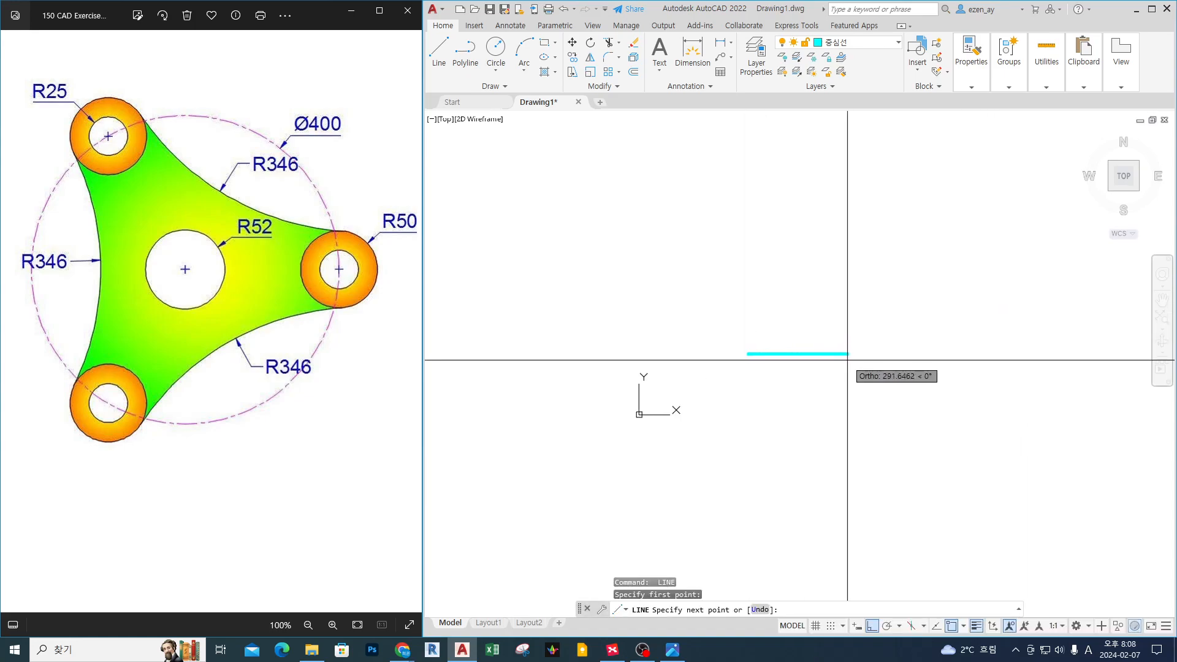
left_click(856, 360)
key("Escape")
key("Escape")
scroll(778, 363, "up", 4)
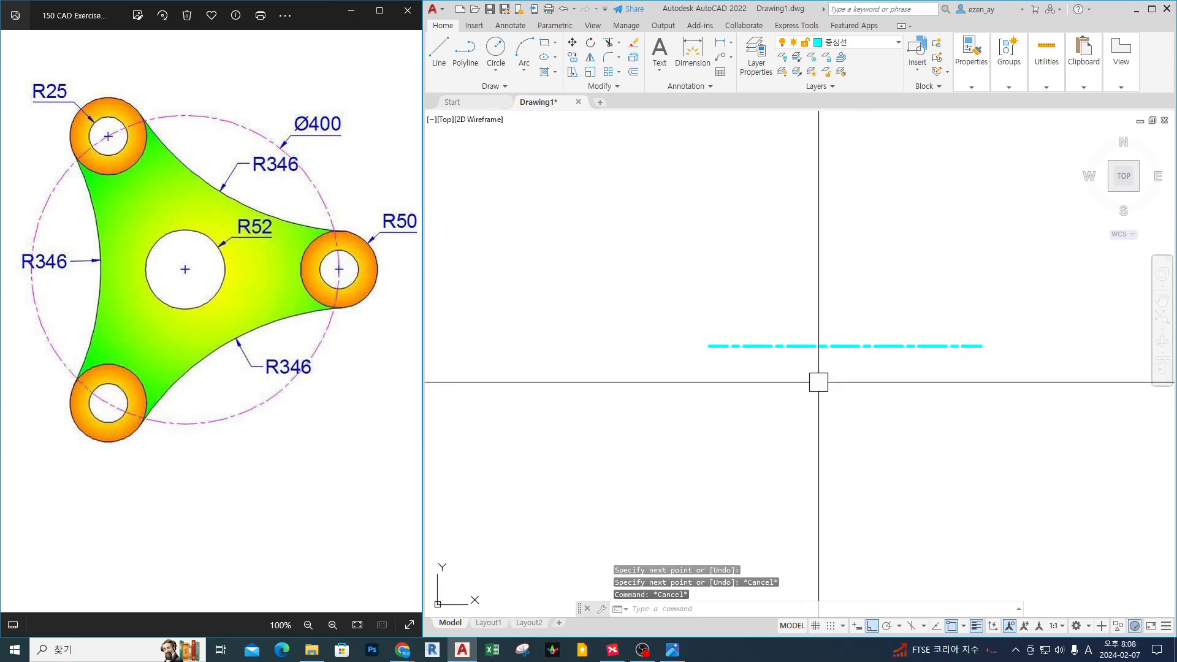
- Examine the dash-dot pattern and dash spacing of the cyan horizontal center line
mouse_move(854, 375)
left_mouse_down()
mouse_move(783, 373)
mouse_move(867, 320)
mouse_move(832, 390)
left_mouse_up()
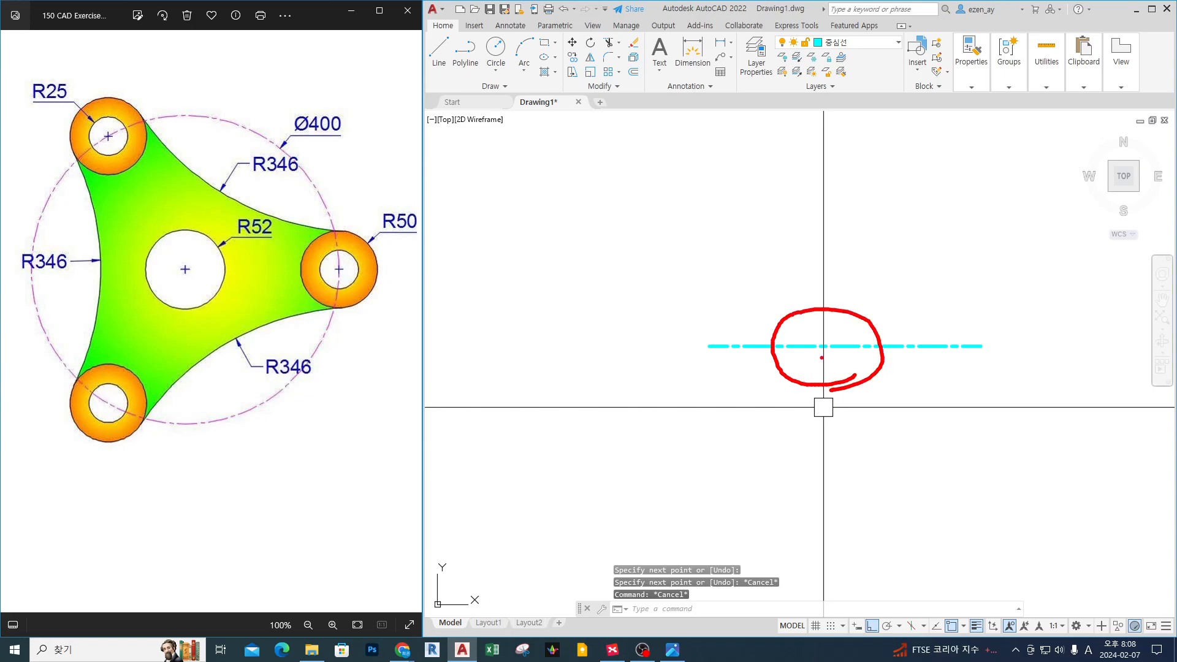
left_click_drag(757, 254, 778, 306)
left_click_drag(761, 299, 774, 313)
mouse_move(587, 190)
left_mouse_down()
mouse_move(696, 185)
mouse_move(663, 161)
mouse_move(653, 212)
left_mouse_up()
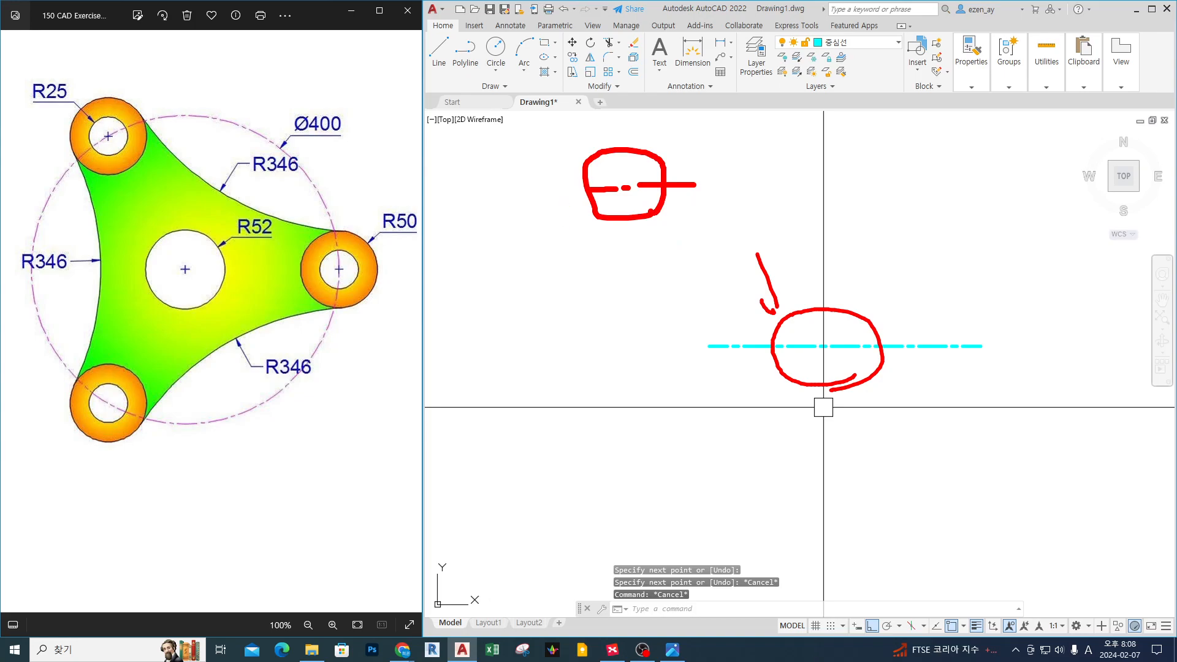
key("Escape")
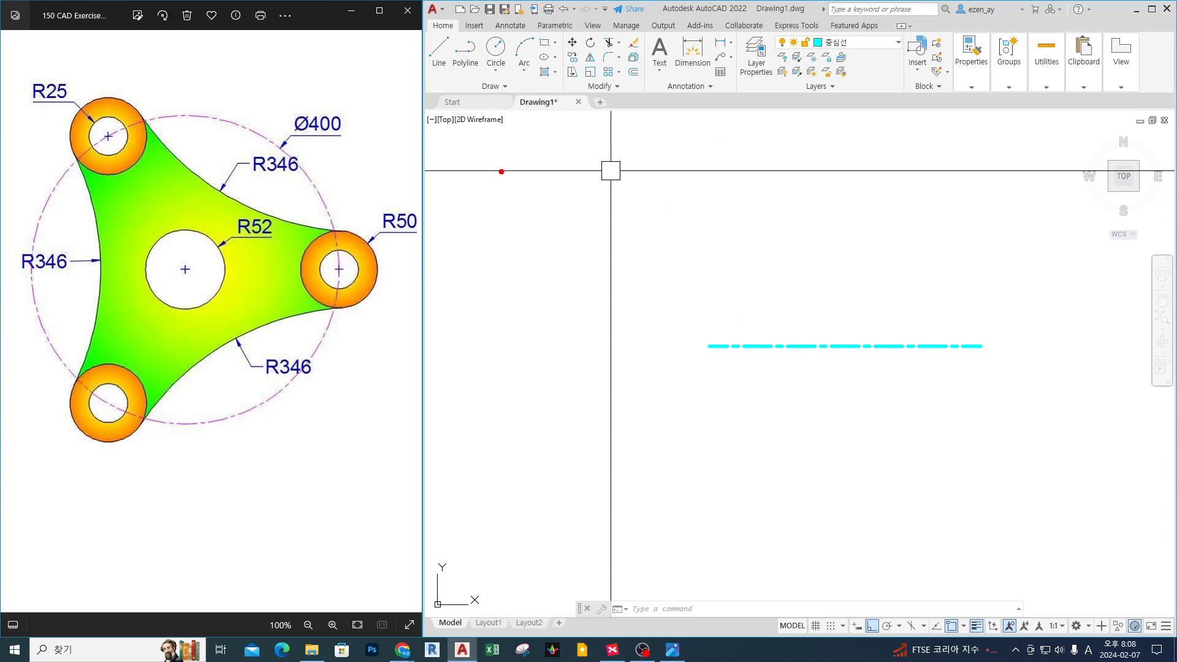
left_click_drag(503, 176, 553, 229)
left_click_drag(568, 161, 620, 153)
left_click_drag(603, 170, 604, 206)
key("Escape")
- Check the linetypes assigned to the layers in the layer properties, and close the layer list
left_click(756, 58)
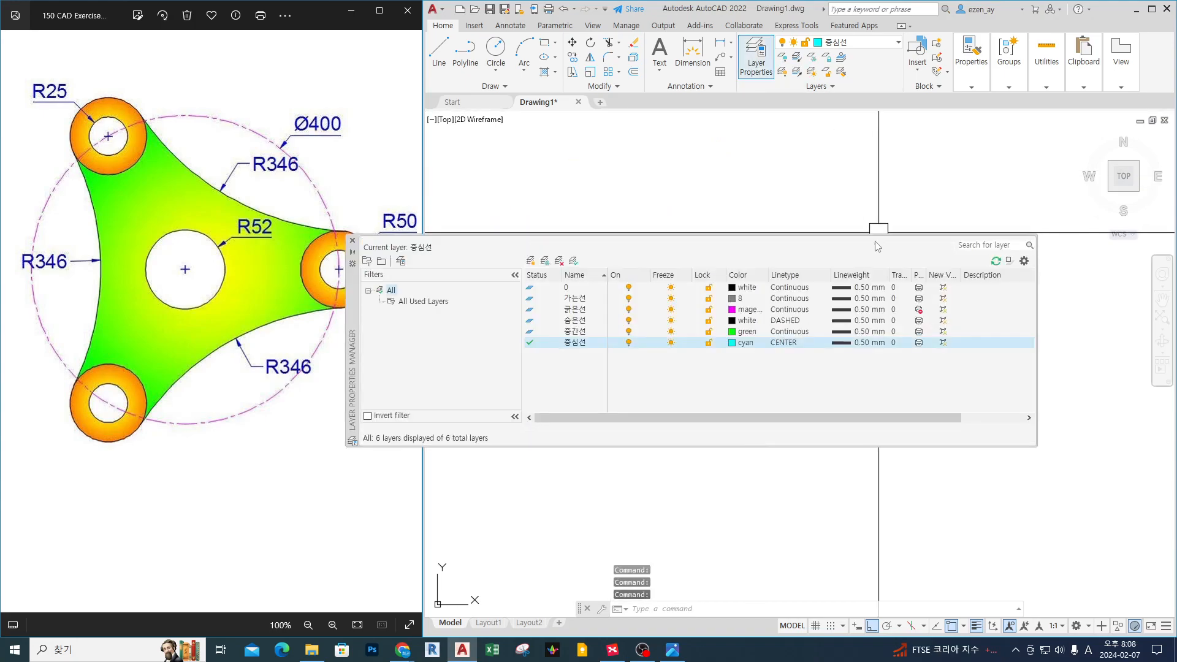
key("ctrl+1")
left_click(763, 306)
left_click_drag(749, 194, 872, 410, "ctrl")
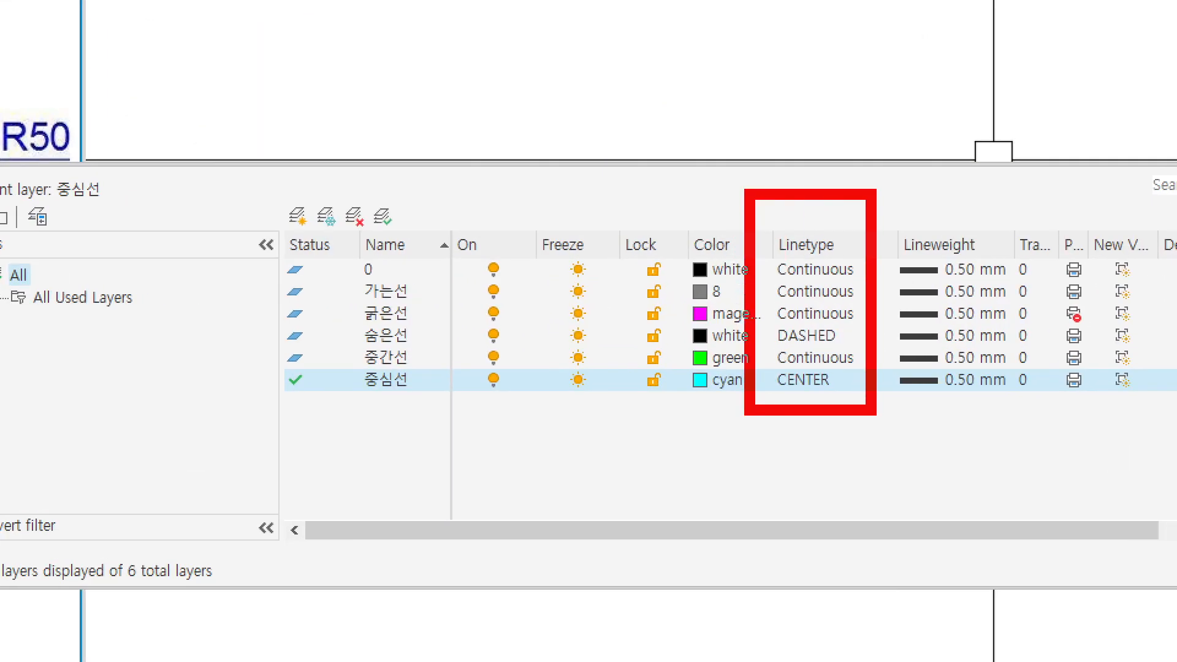
key("Escape")
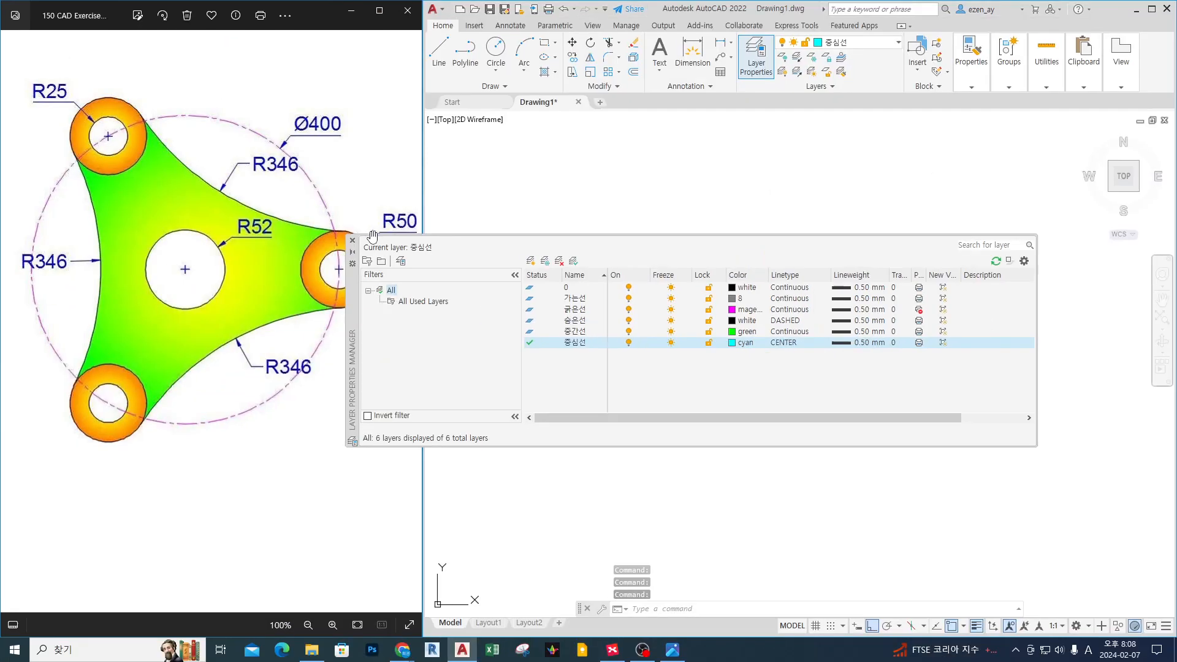
left_click(353, 241)
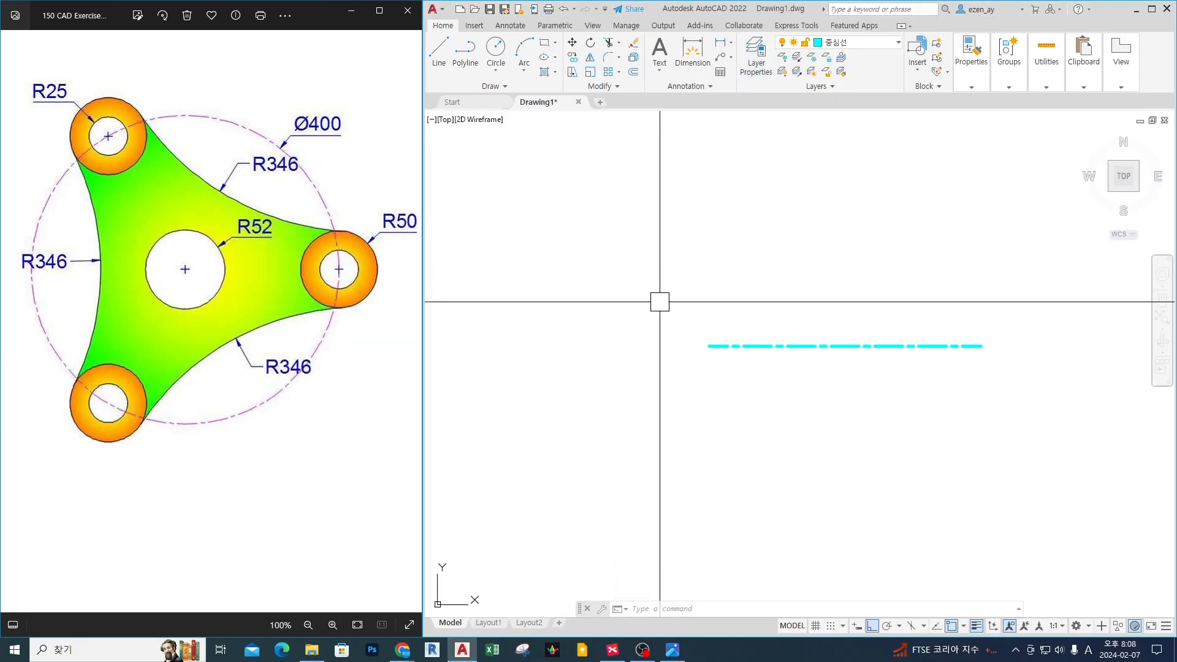
key("ctrl+2")
left_click_drag(543, 158, 588, 222)
mouse_move(601, 165)
left_mouse_down()
mouse_move(647, 162)
mouse_move(631, 204)
left_mouse_up()
left_click_drag(715, 146, 699, 214)
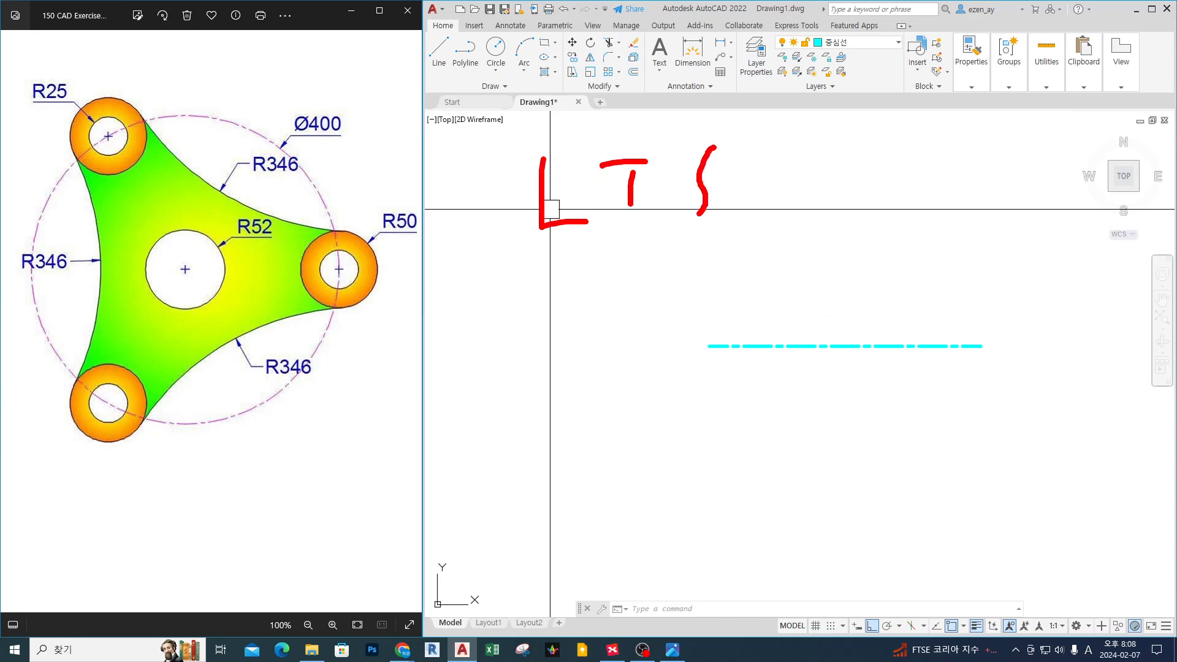
mouse_move(500, 258)
left_mouse_down()
mouse_move(779, 257)
mouse_move(778, 237)
mouse_move(768, 255)
left_mouse_up()
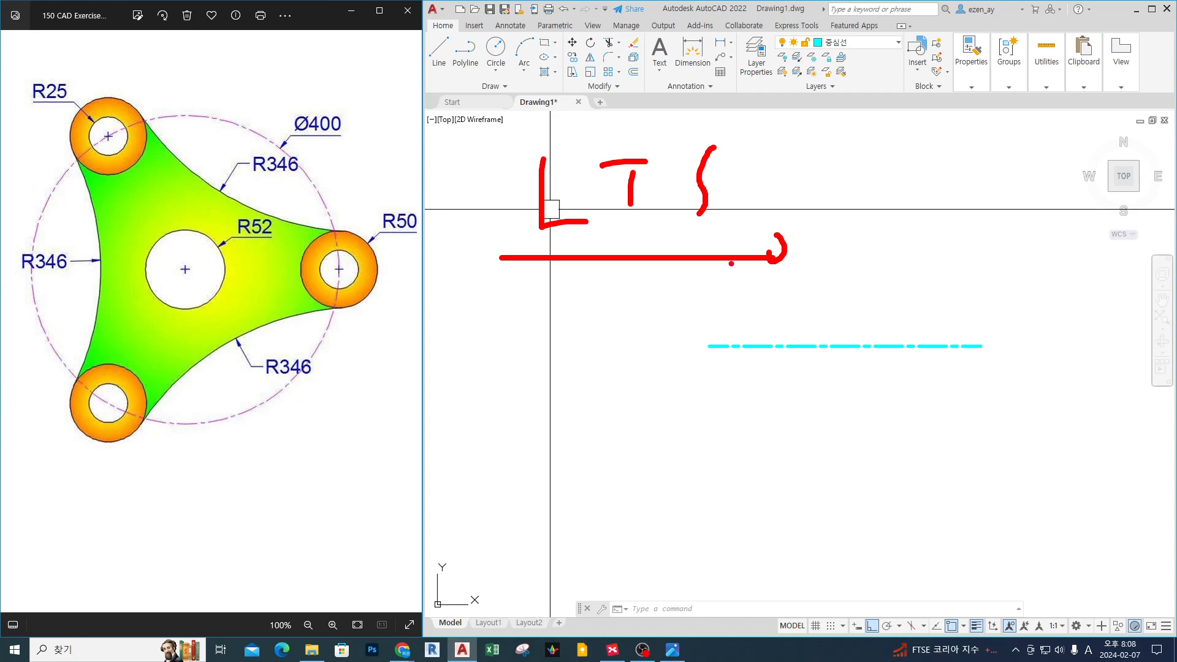
mouse_move(543, 297)
left_mouse_down()
mouse_move(539, 333)
mouse_move(580, 284)
mouse_move(595, 331)
left_mouse_up()
mouse_move(605, 318)
left_mouse_down()
mouse_move(627, 301)
mouse_move(638, 332)
left_mouse_up()
mouse_move(504, 167)
left_mouse_down()
mouse_move(472, 288)
mouse_move(498, 339)
left_mouse_up()
left_click_drag(491, 315, 498, 334)
left_click_drag(478, 166, 493, 195)
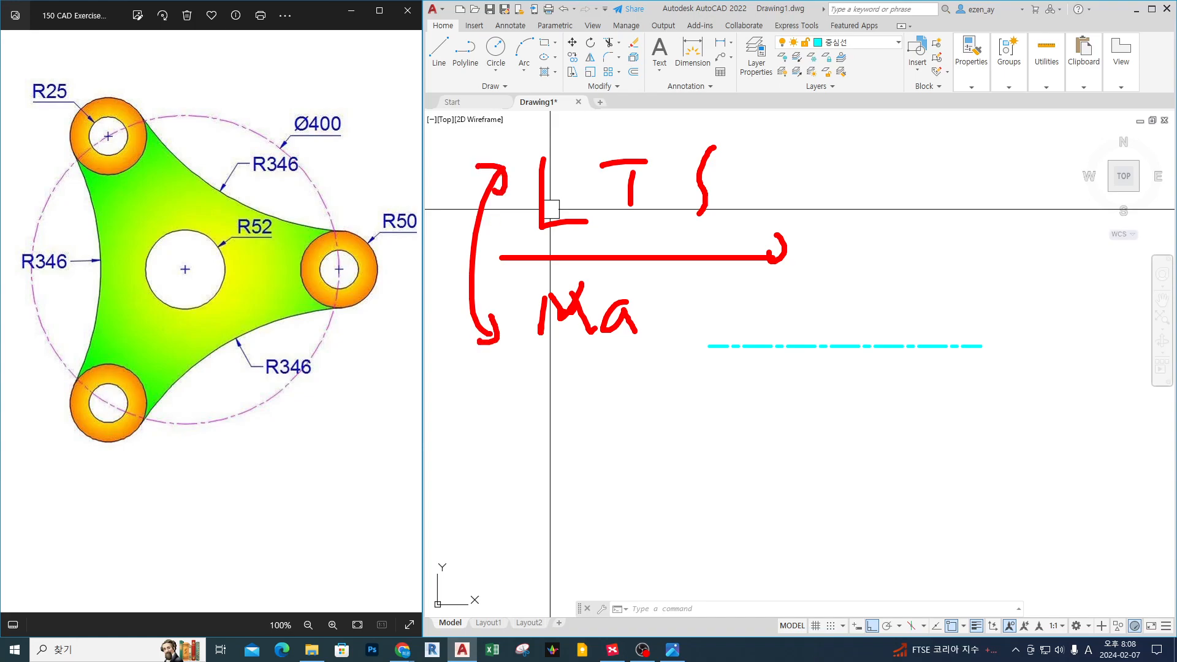
left_click_drag(481, 122, 769, 355, "ctrl+shift")
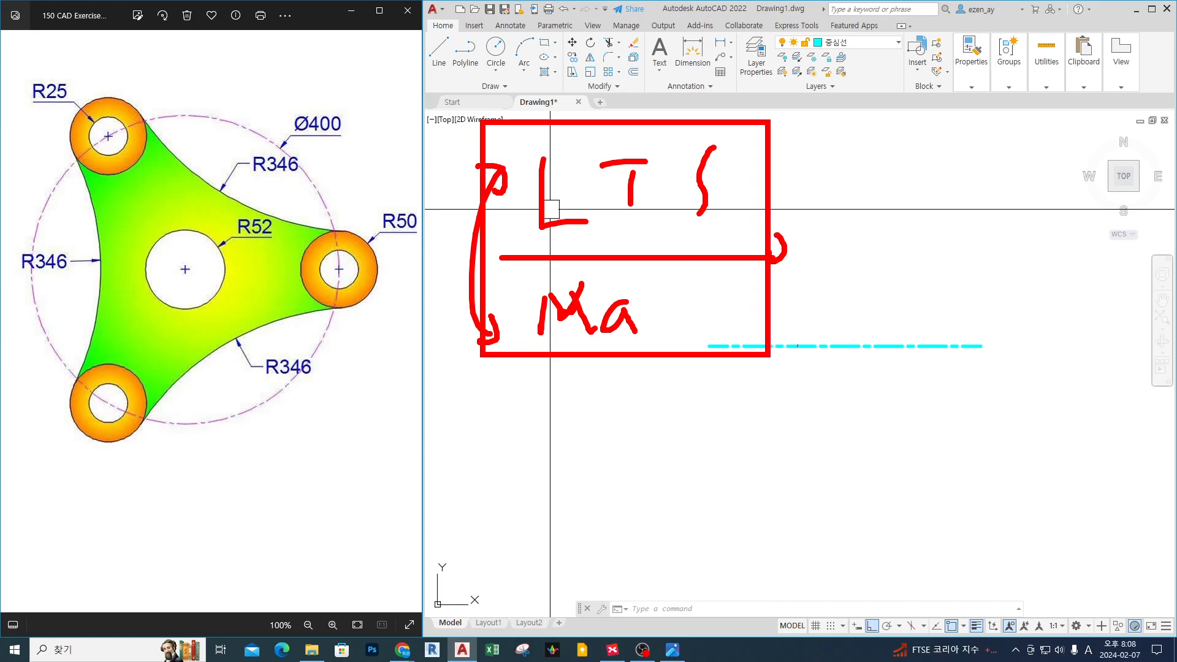
key("Escape")
key("Escape")
key("Escape")
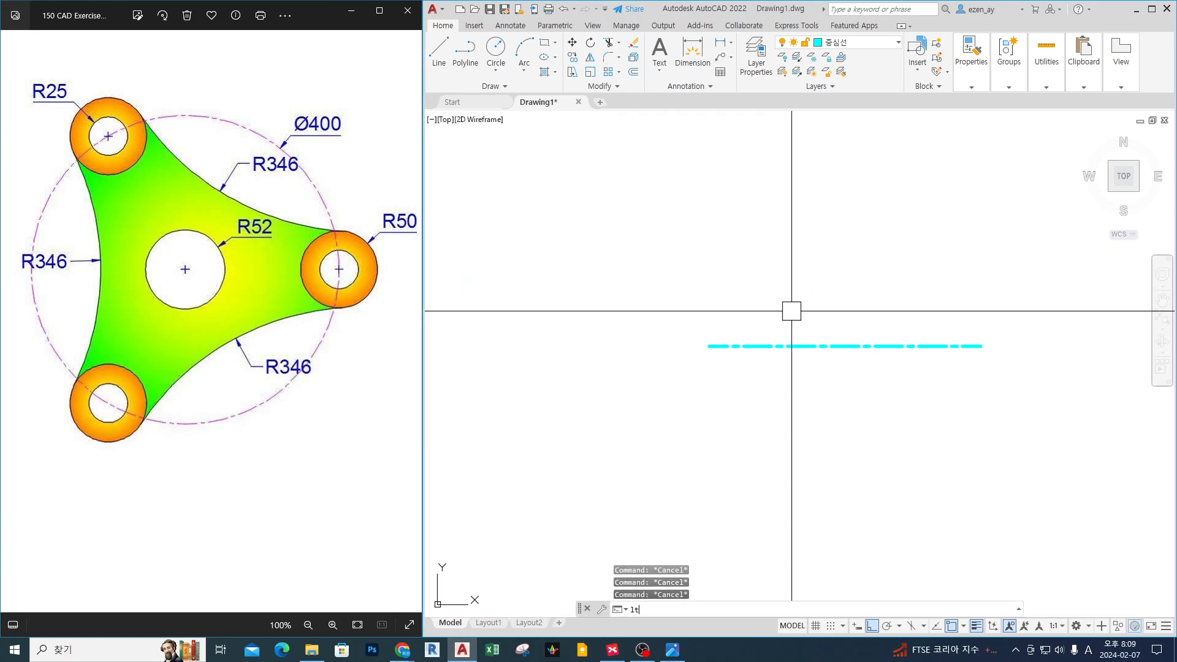
- Try a global linetype scale factor (LTSCALE) of 2 on the center line and settle on 3
type("LTS")
key("Return")
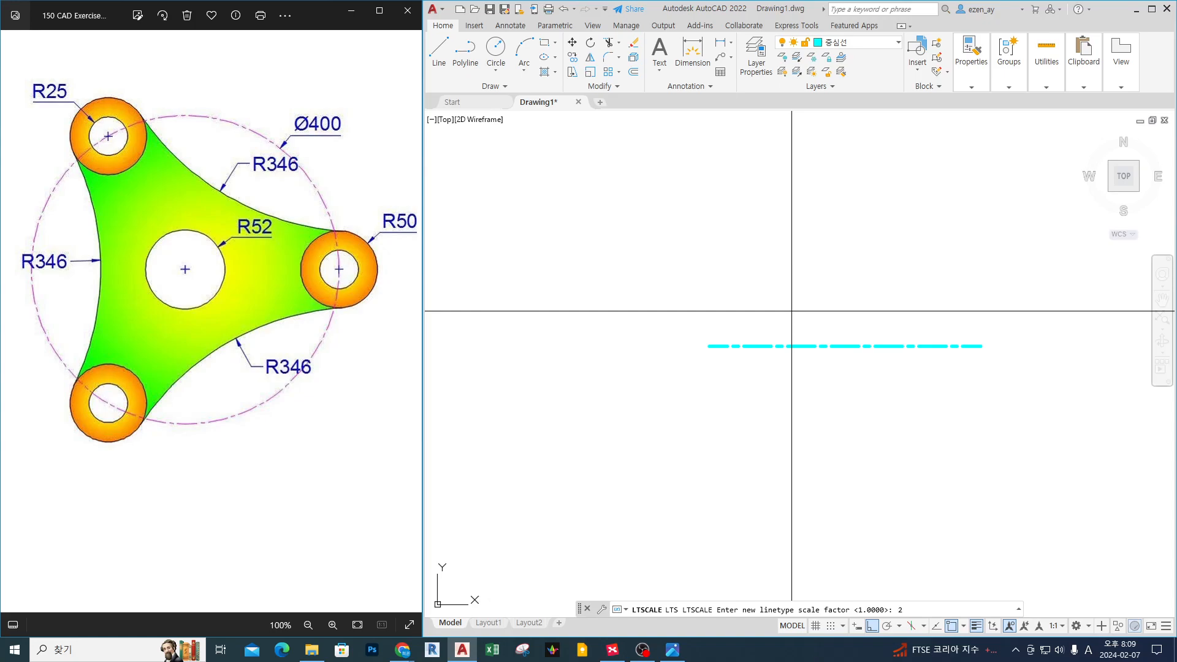
key("Return")
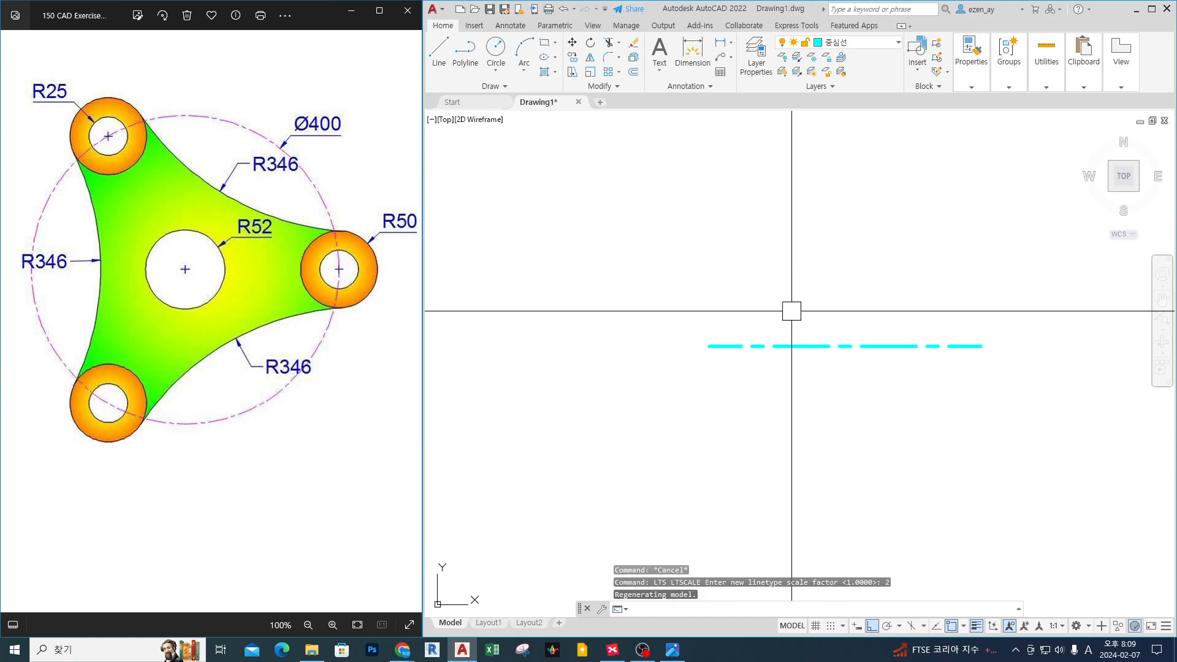
key("Return")
type("3")
key("Return")
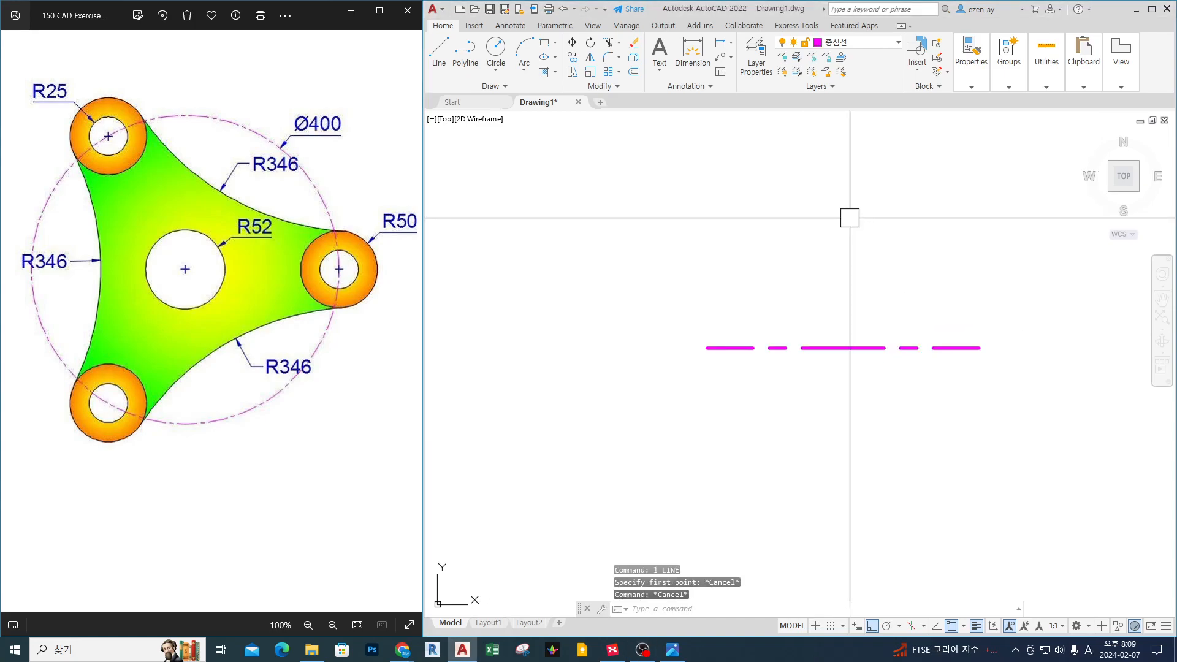
- With ortho off, draw a line about 330 units long at 120° from the horizontal center line's left endpoint
type("l")
key("Return")
left_click(715, 366)
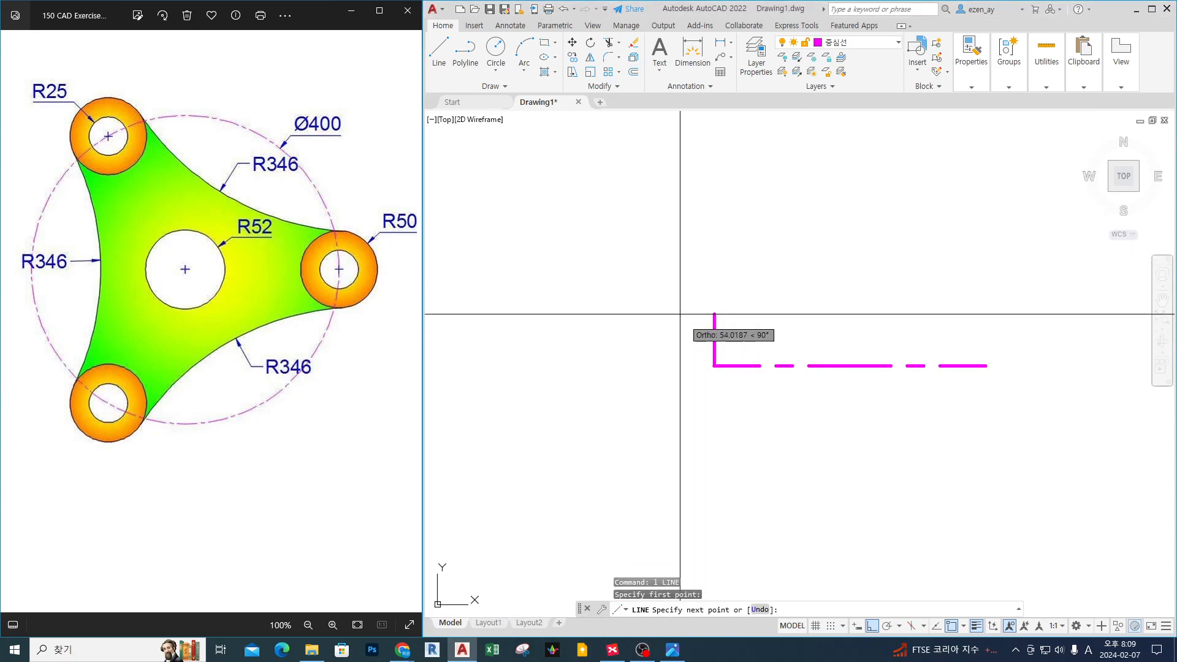
key("F8")
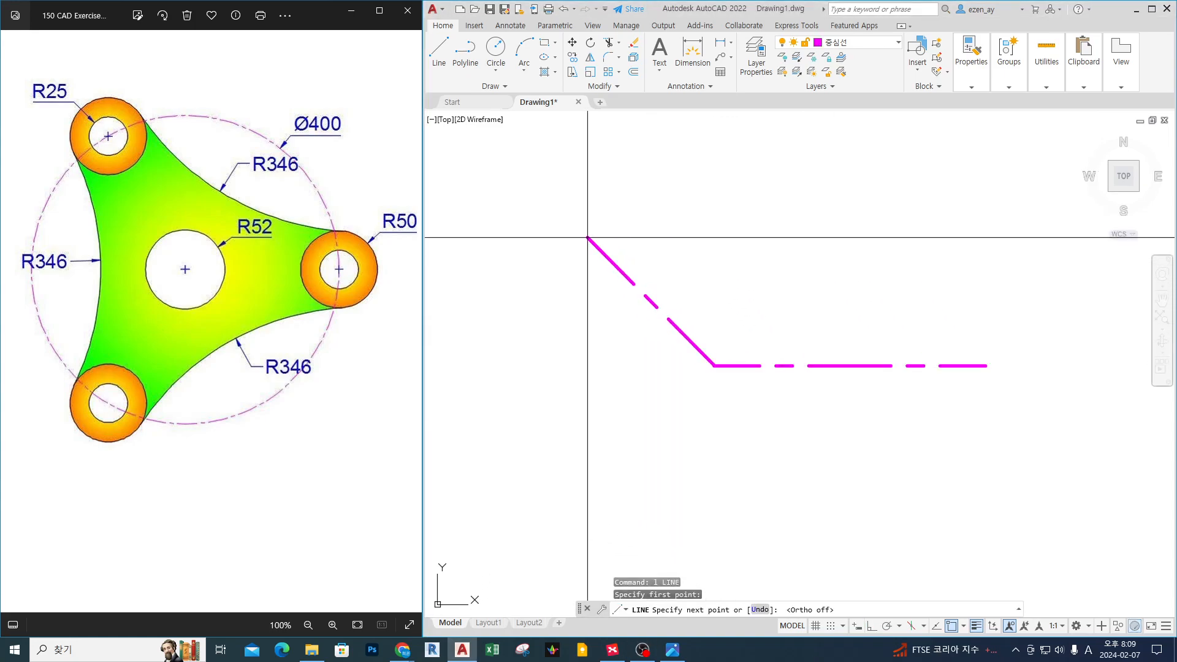
type("<120")
left_click_drag(647, 140, 633, 224)
mouse_move(667, 161)
left_mouse_down()
mouse_move(666, 213)
mouse_move(766, 204)
mouse_move(791, 173)
left_mouse_up()
key("Return")
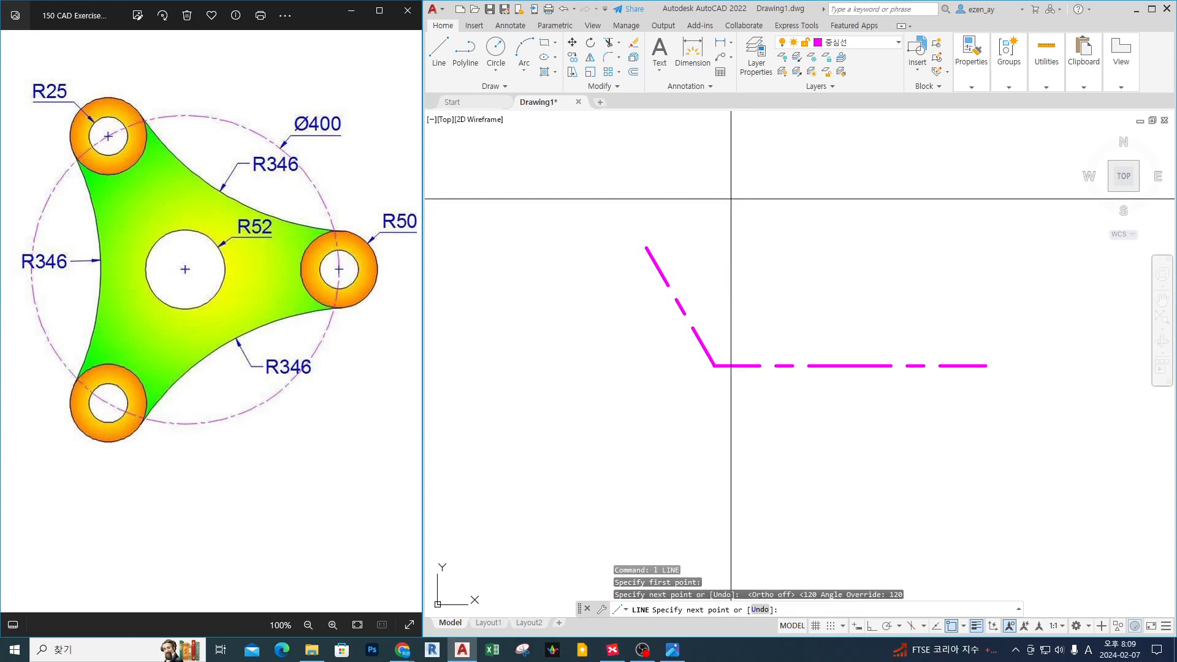
middle_click_drag(617, 210, 668, 276)
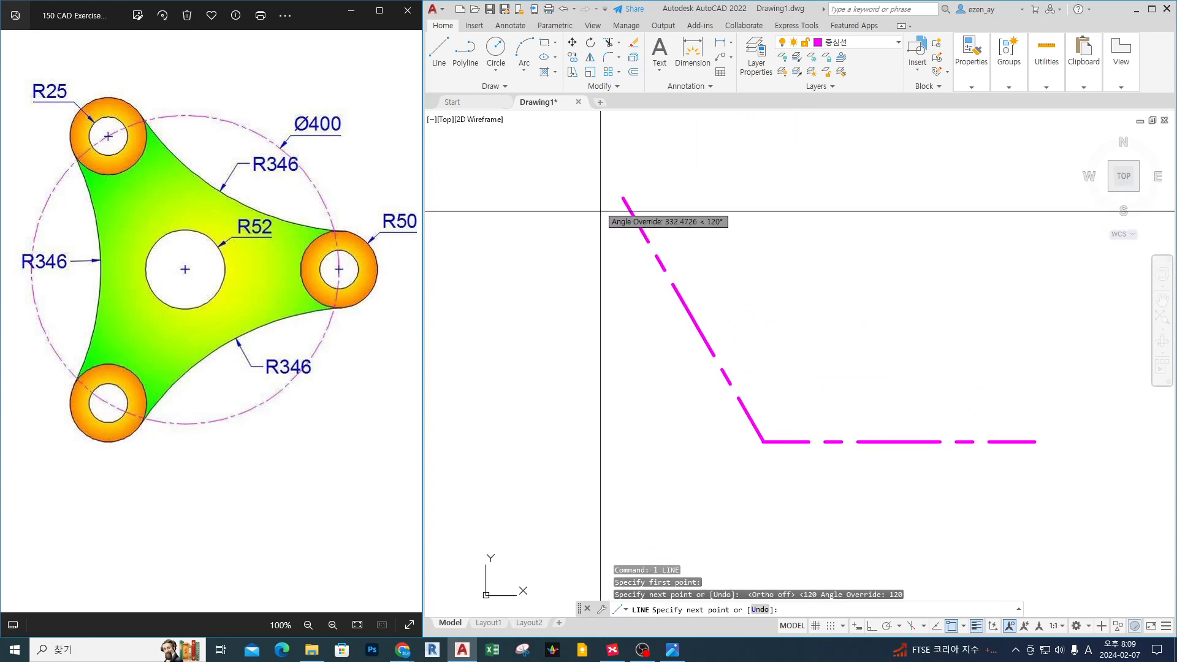
left_click(566, 227)
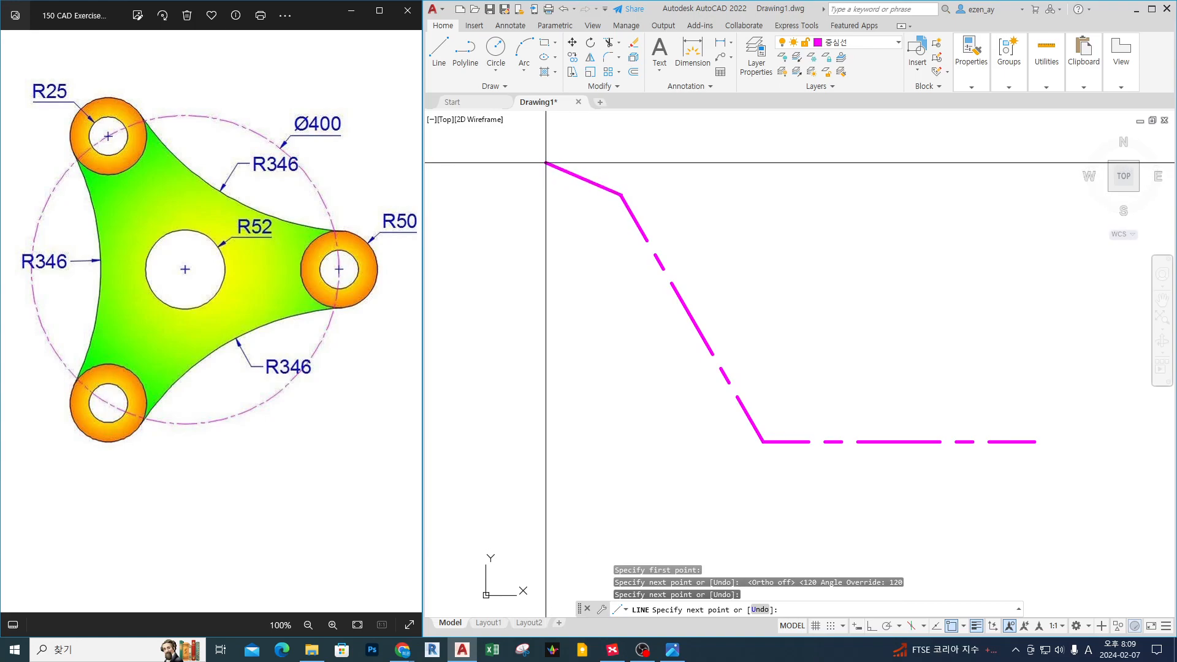
key("Return")
middle_click_drag(794, 336, 807, 231)
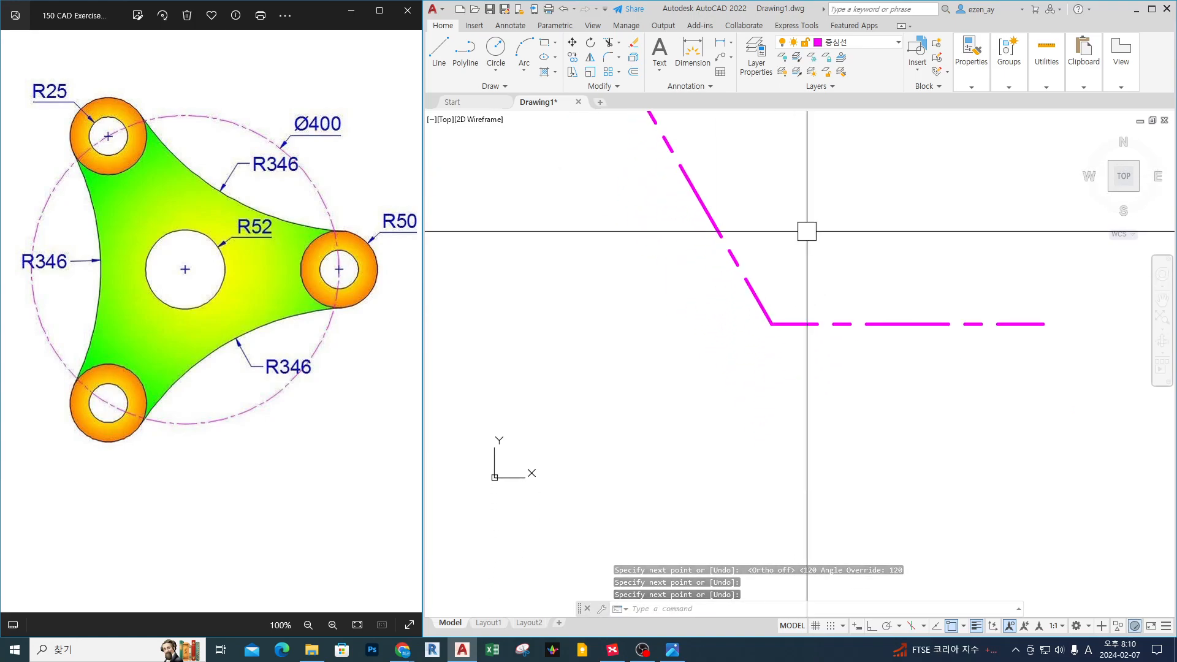
- Draw a line at 240° from the center lines' common point, about as long as the other two center lines
key("Return")
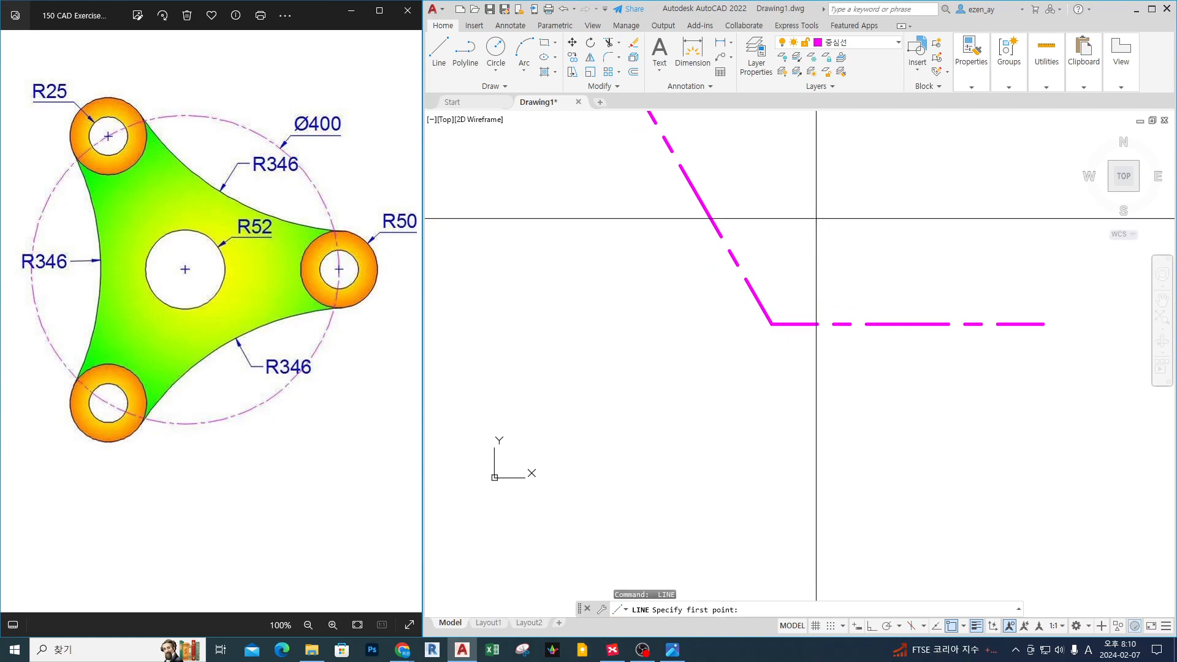
left_click(772, 324)
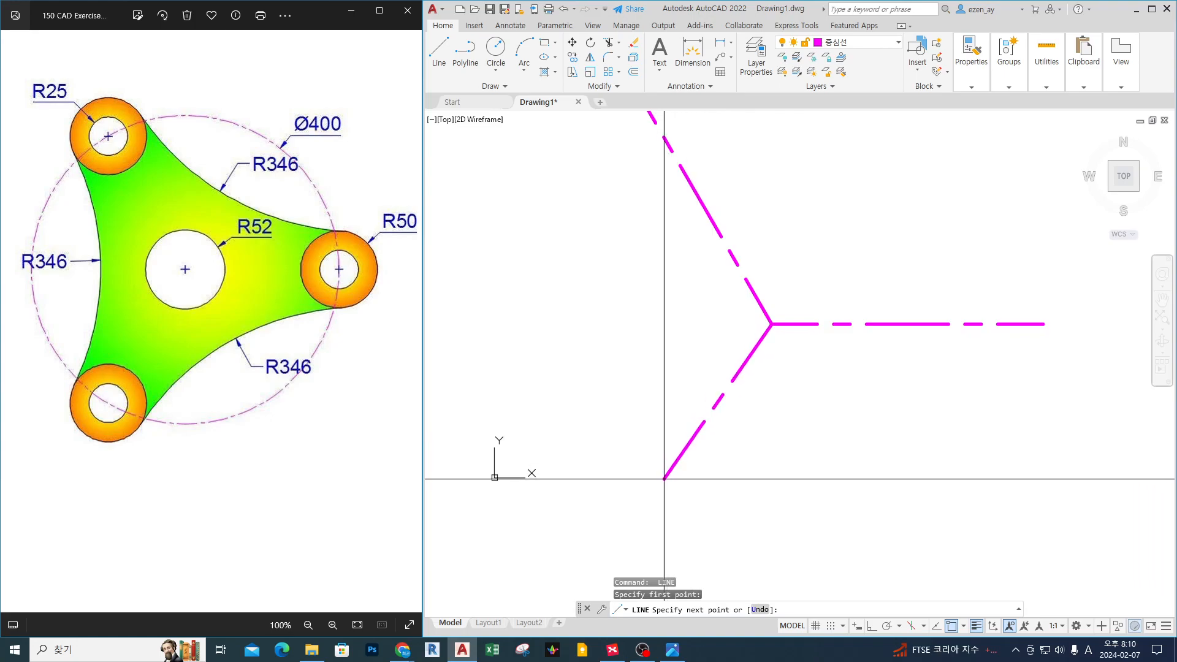
type("<240")
key("Return")
scroll(648, 332, "down", 4)
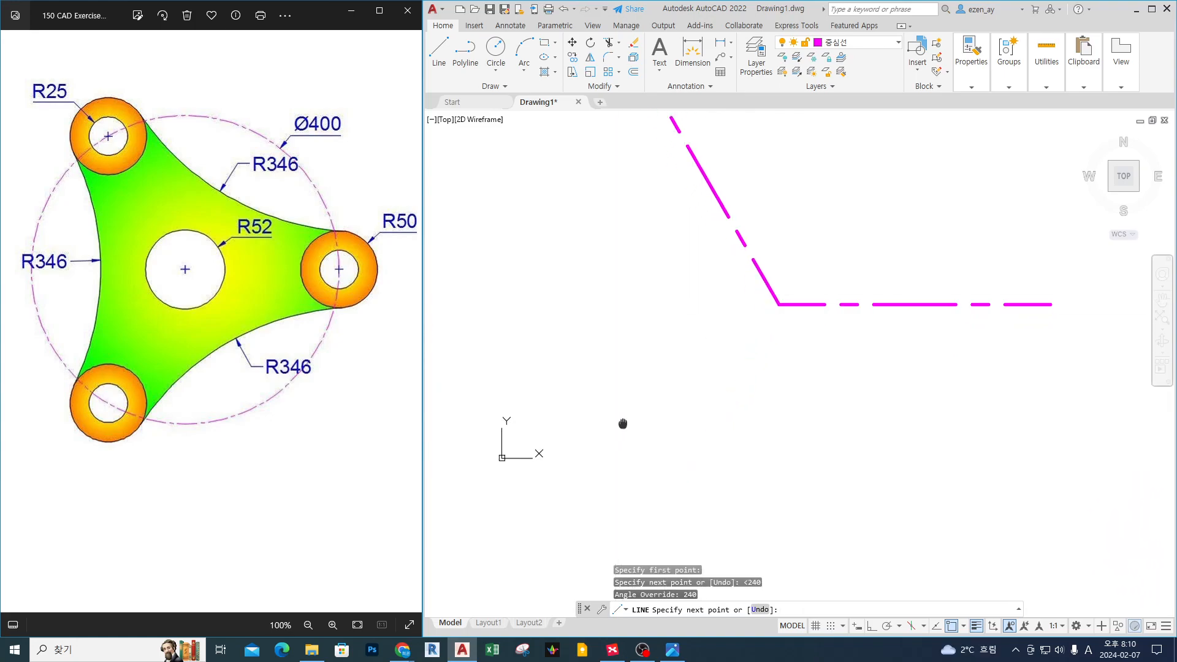
scroll(637, 376, "up", 2)
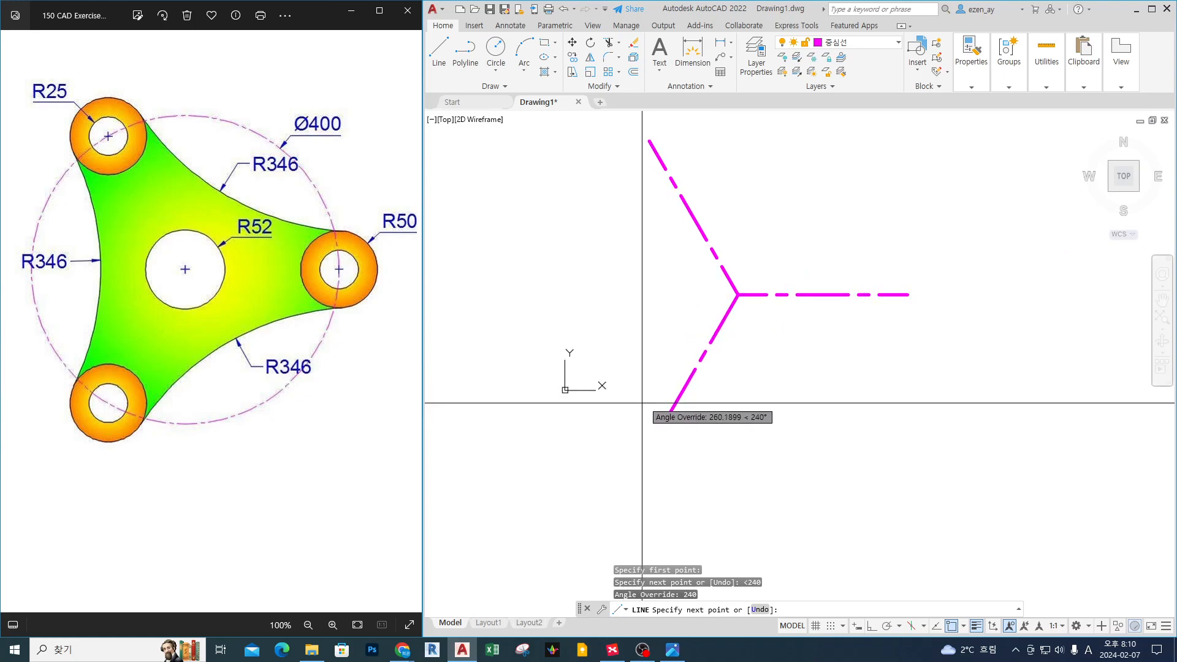
left_click(622, 429)
key("Return")
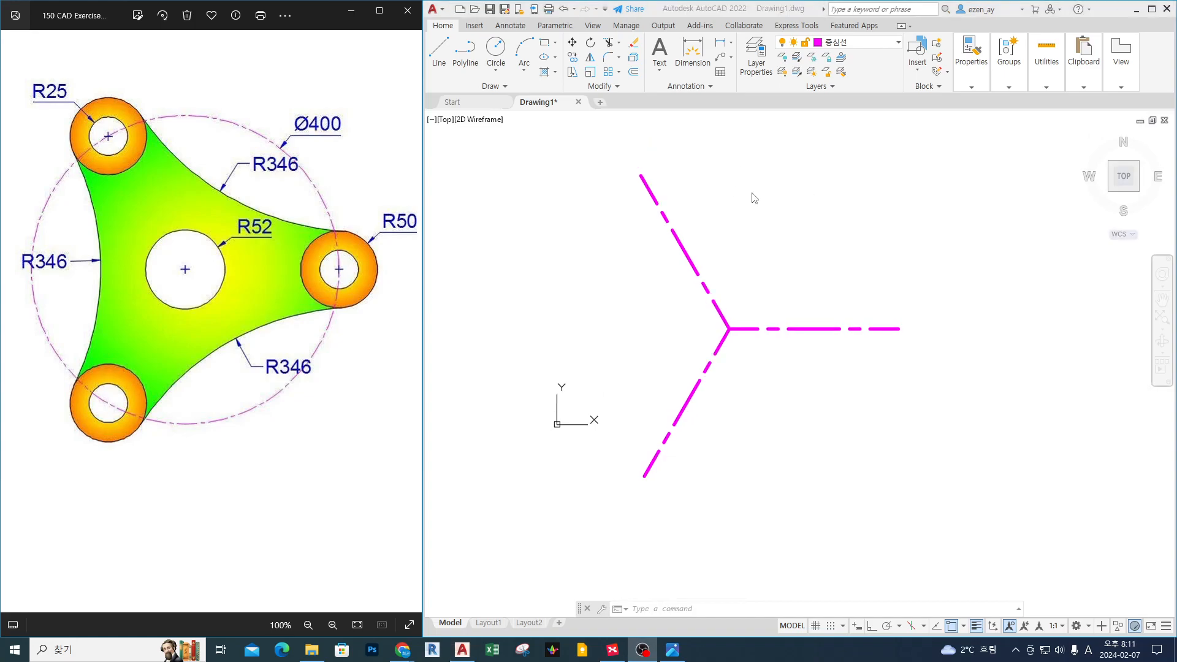
- Draw a center-line circle of diameter 400 around the point where the three center lines meet
left_click(791, 219)
type("c")
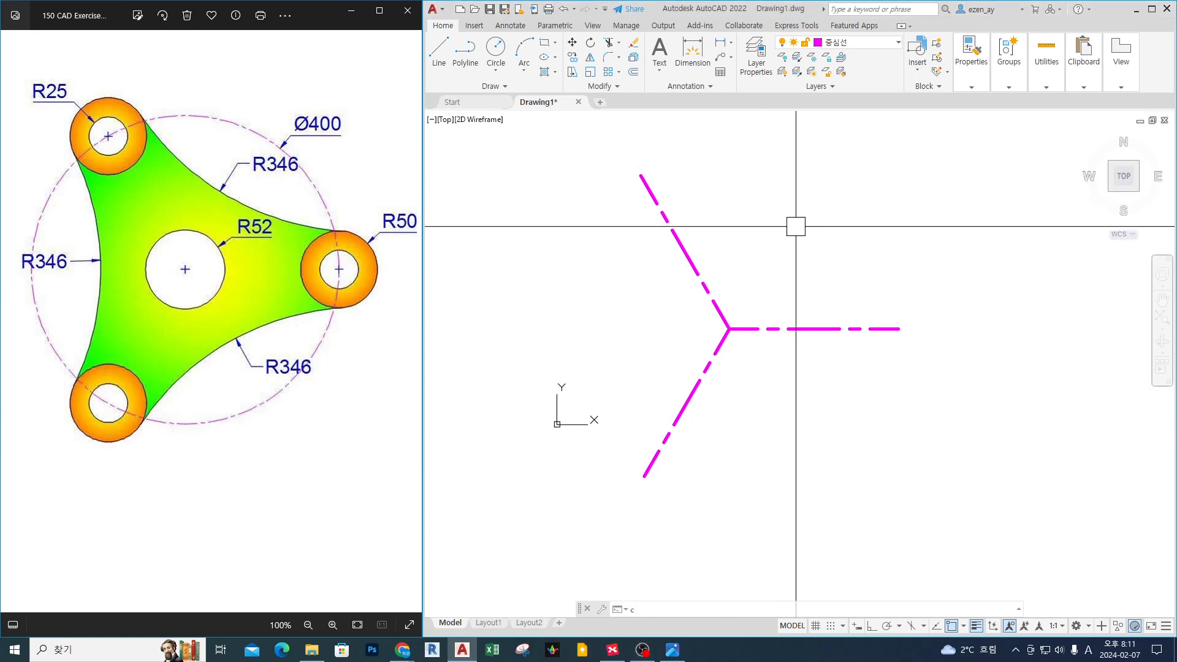
key("Return")
left_click(729, 330)
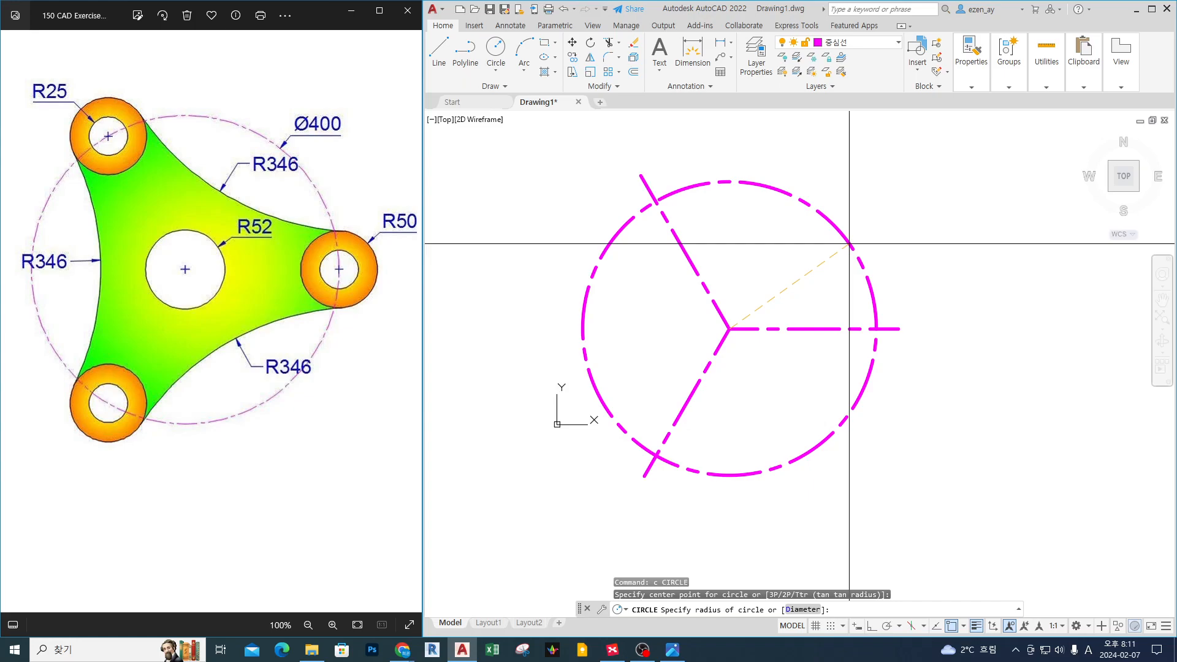
key("Return")
type("400")
key("Return")
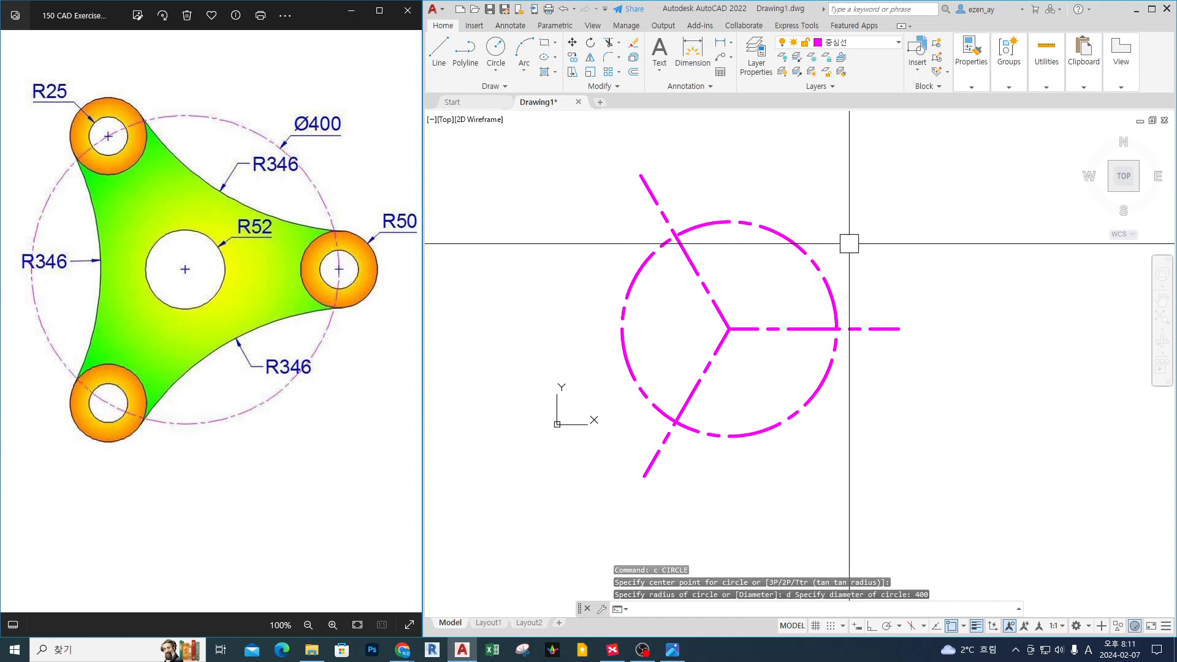
left_click_drag(262, 105, 366, 152)
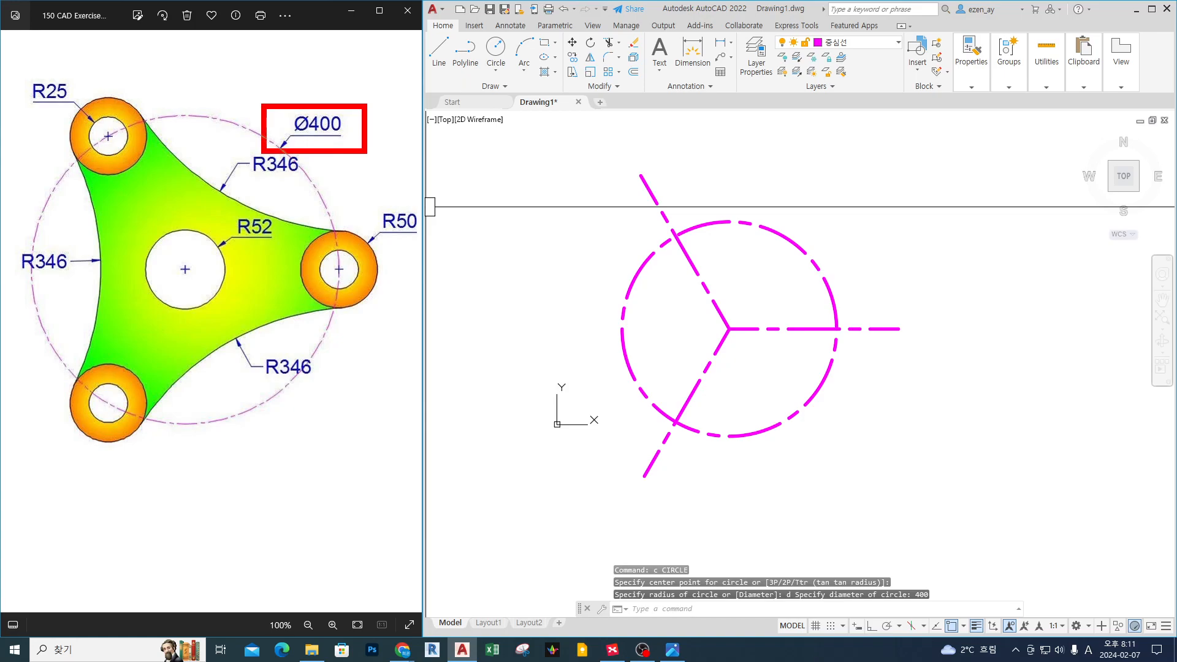
key("Escape")
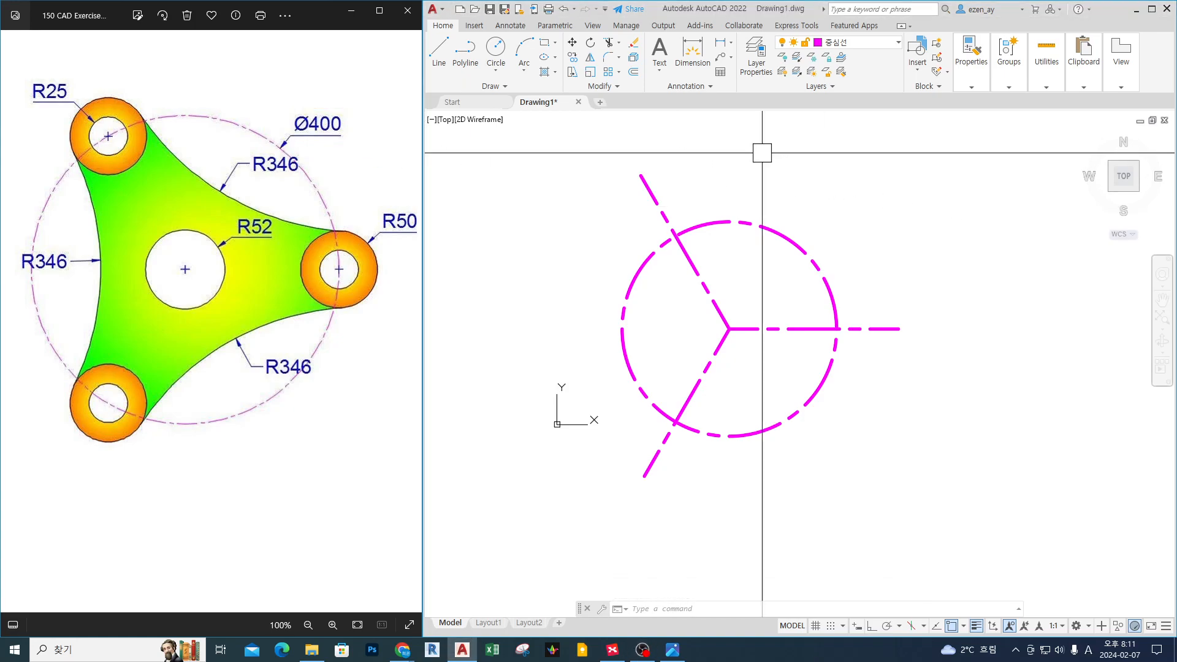
- Make the 굵은선 layer current and draw a circle of radius 25 where the 120° center line crosses the 400 circle
left_click(846, 42)
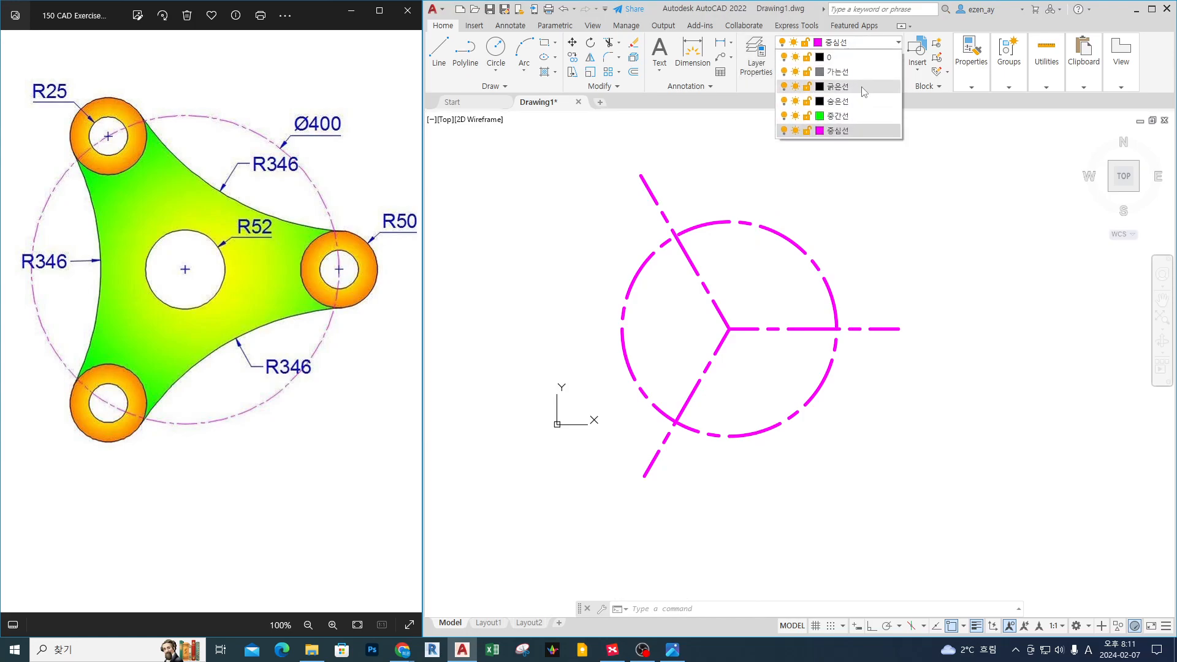
left_click(863, 88)
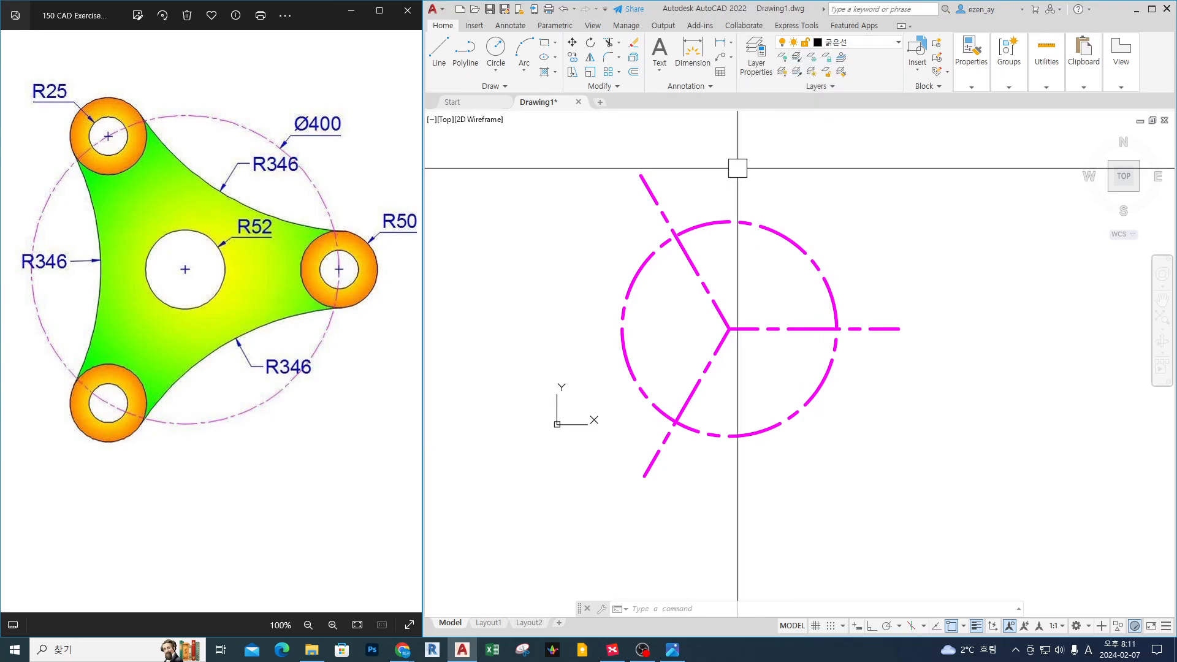
type("c")
key("Return")
left_click(675, 236)
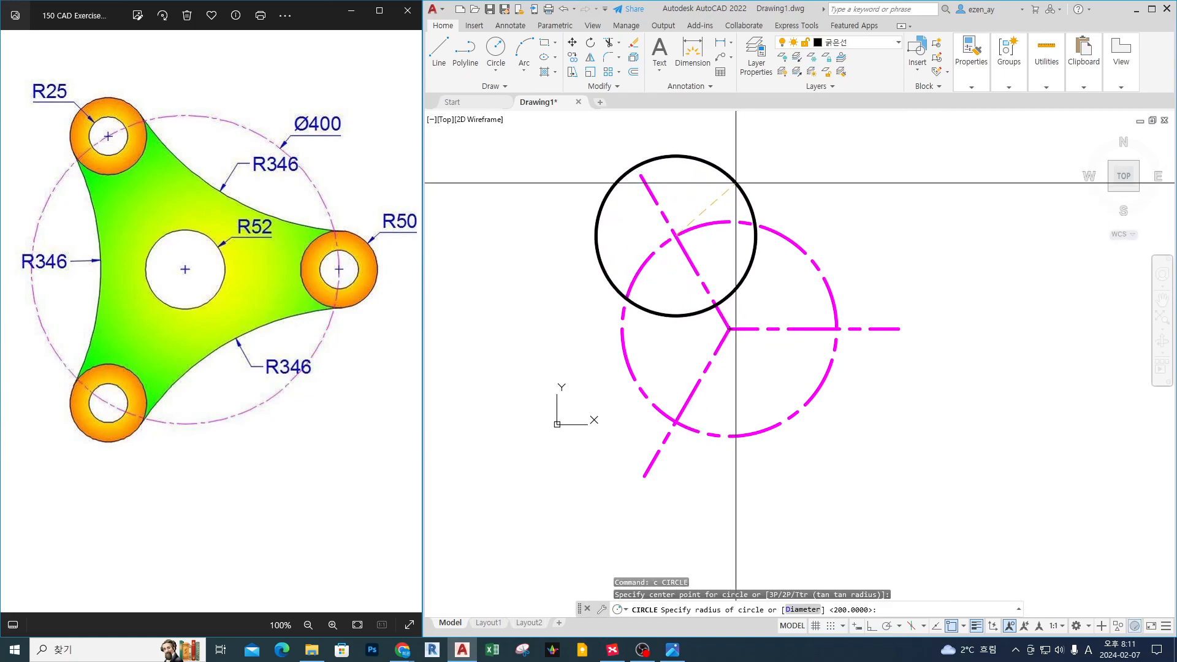
key("Return")
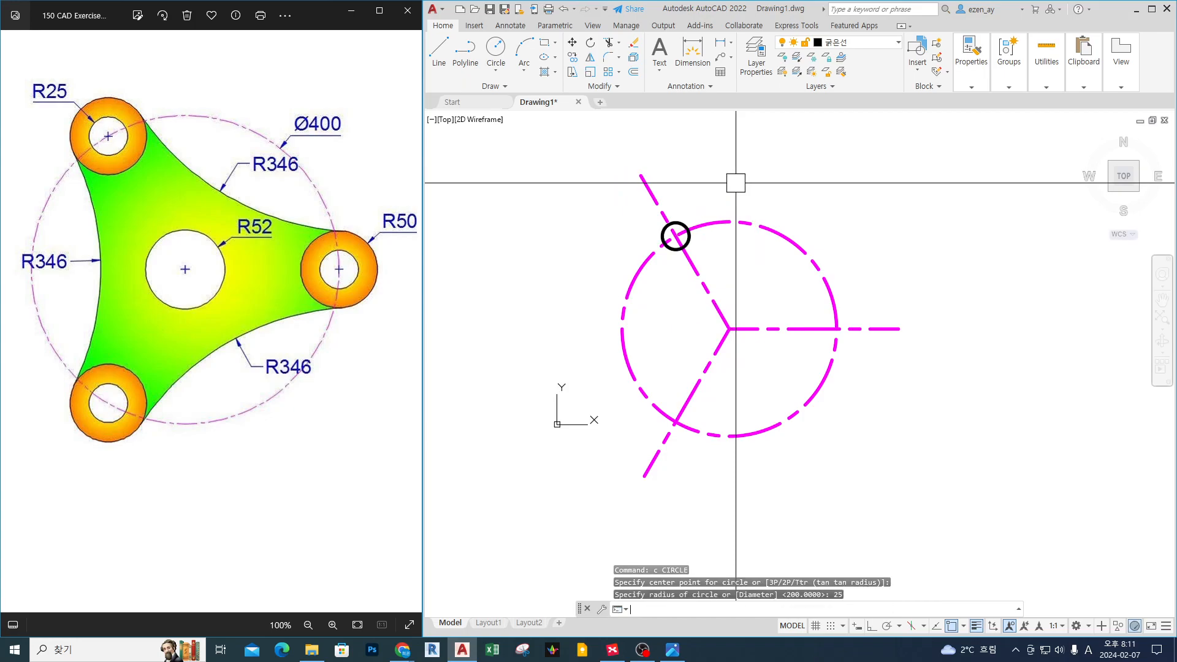
- Draw circles of radius 25 where the 240° and horizontal center lines cross the 400 circle
key("Return")
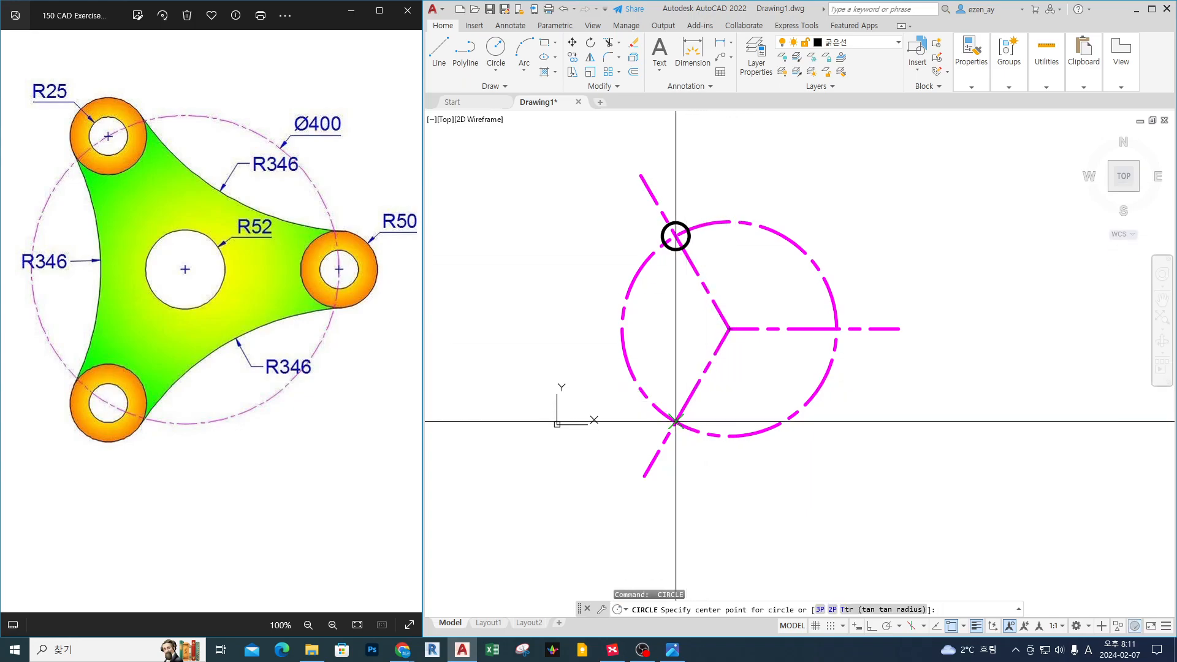
left_click(676, 421)
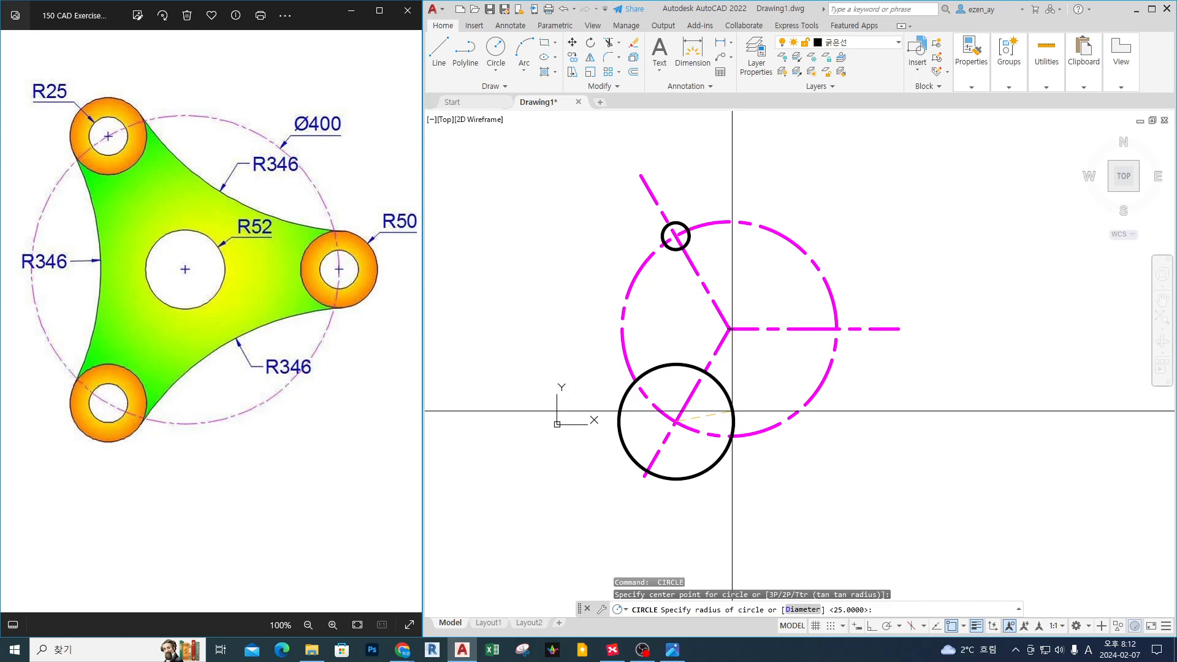
key("Return")
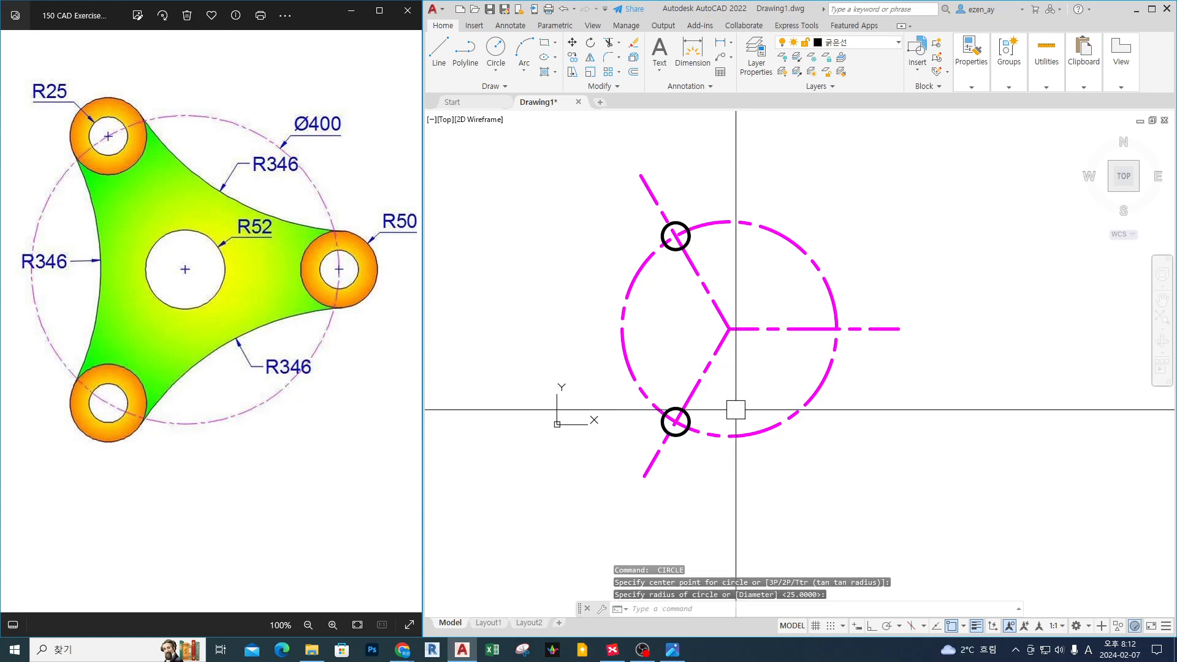
key("Return")
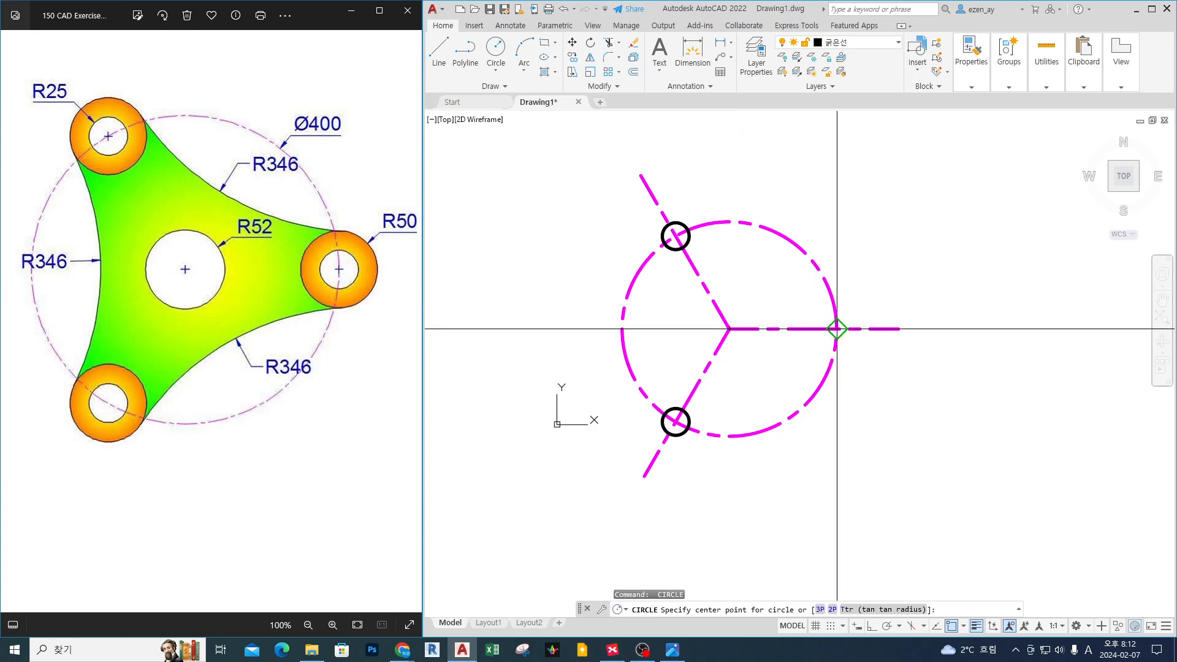
left_click(837, 329)
key("Return")
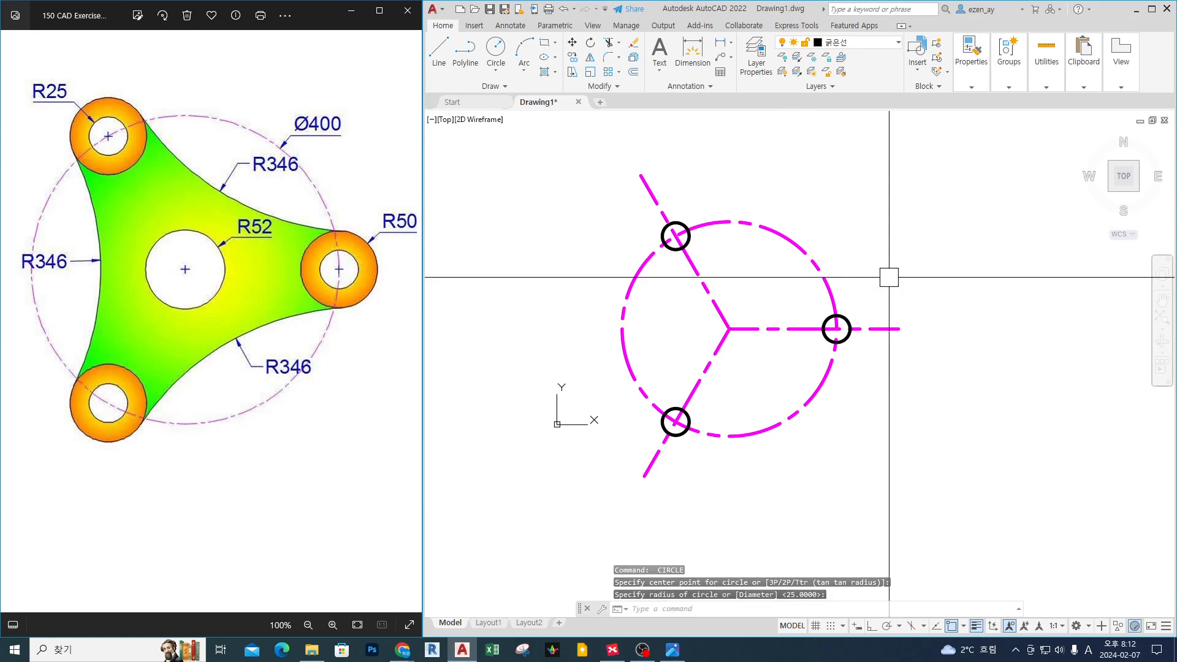
- Draw a concentric circle of radius 50 around each of the three radius 25 circles
scroll(890, 277, "up", 3)
middle_click_drag(871, 279, 961, 274)
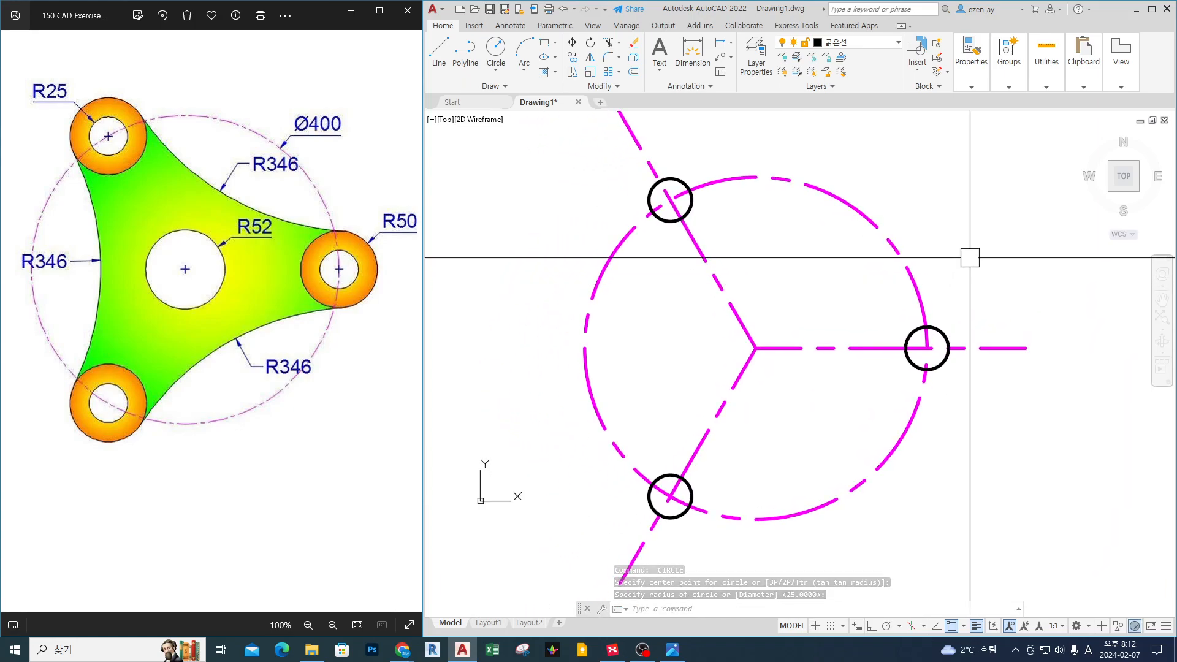
key("Return")
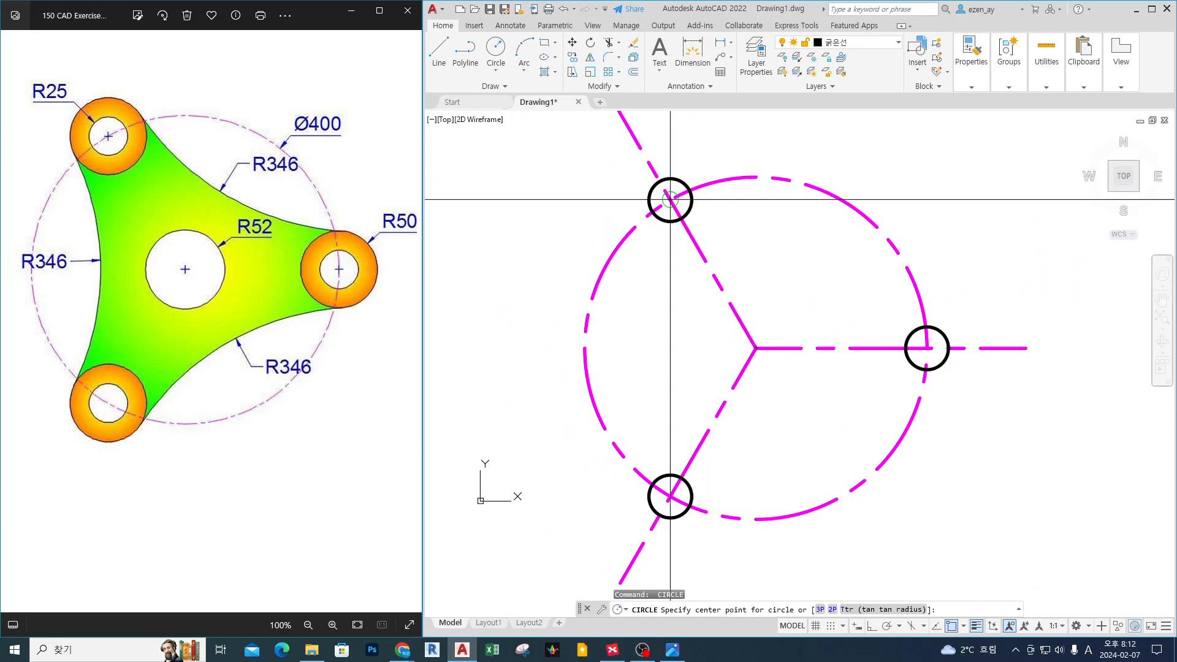
left_click(691, 191)
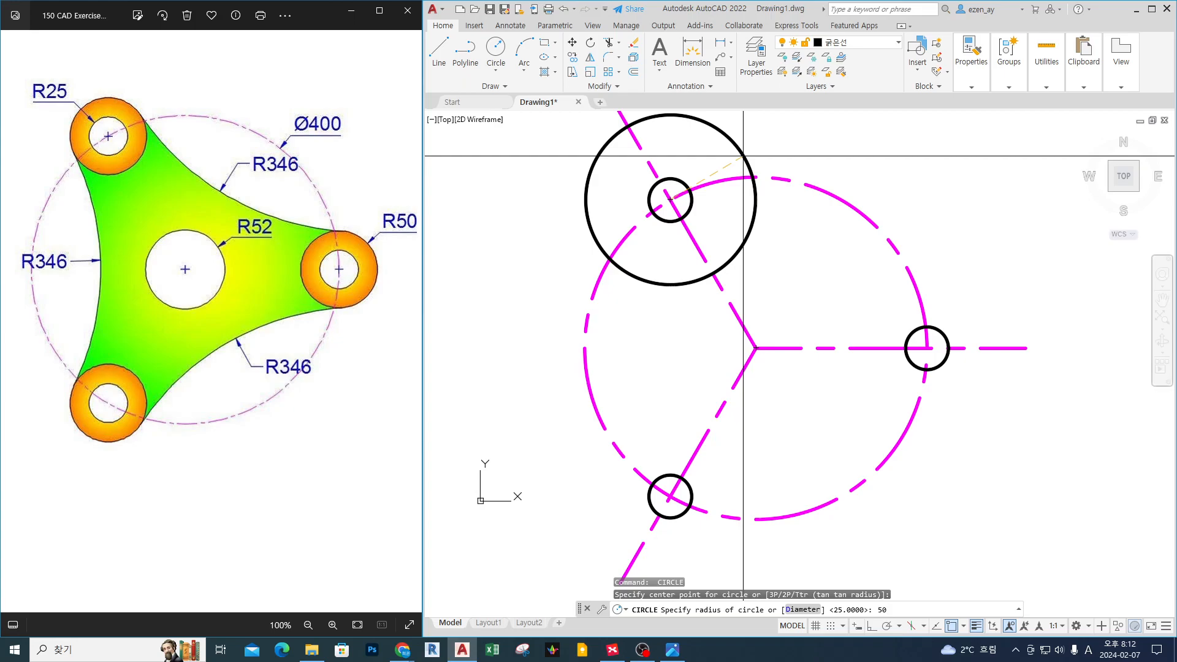
key("Return")
key("space")
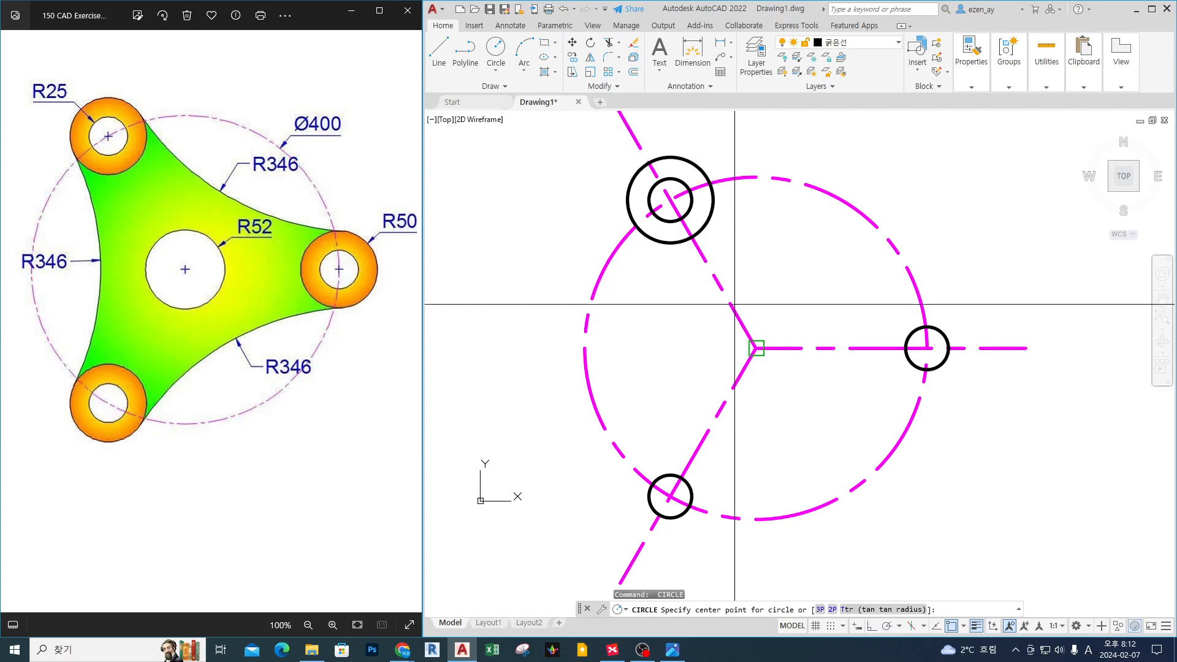
left_click(670, 497)
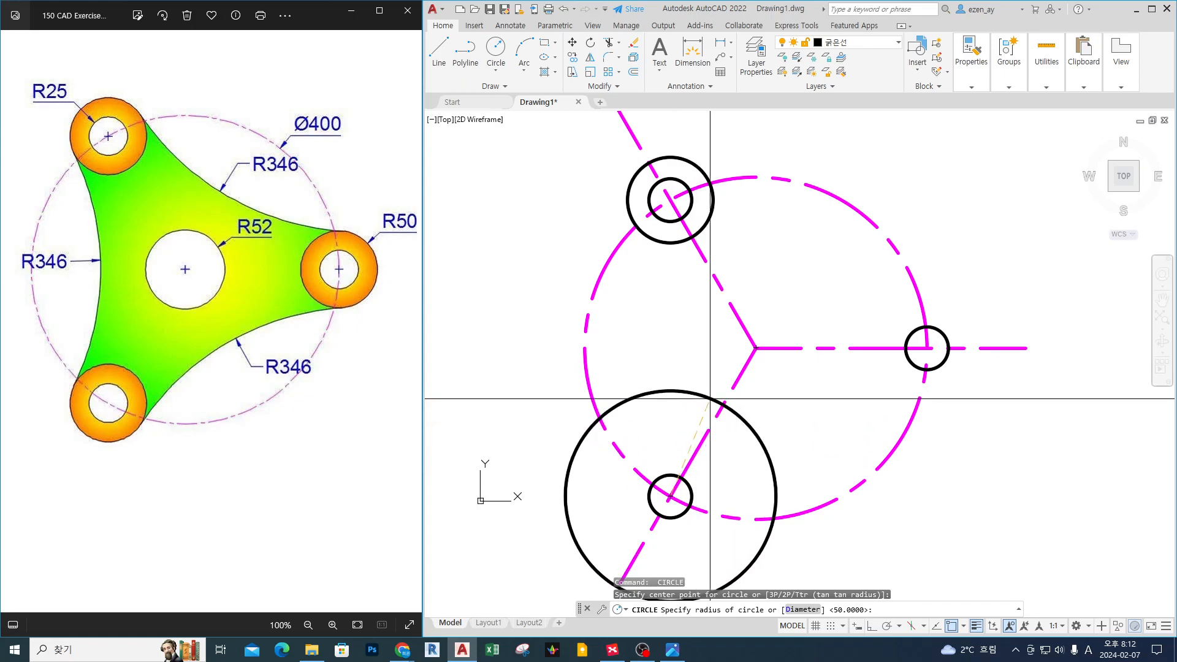
key("Return")
key("space")
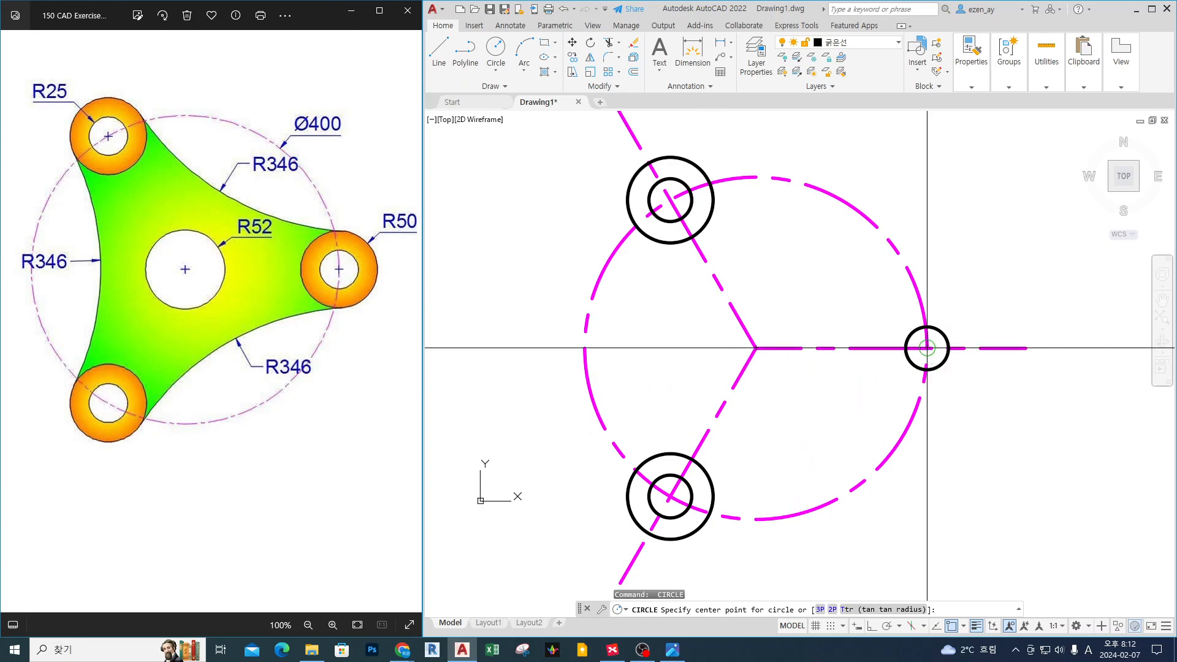
left_click(926, 348)
key("Return")
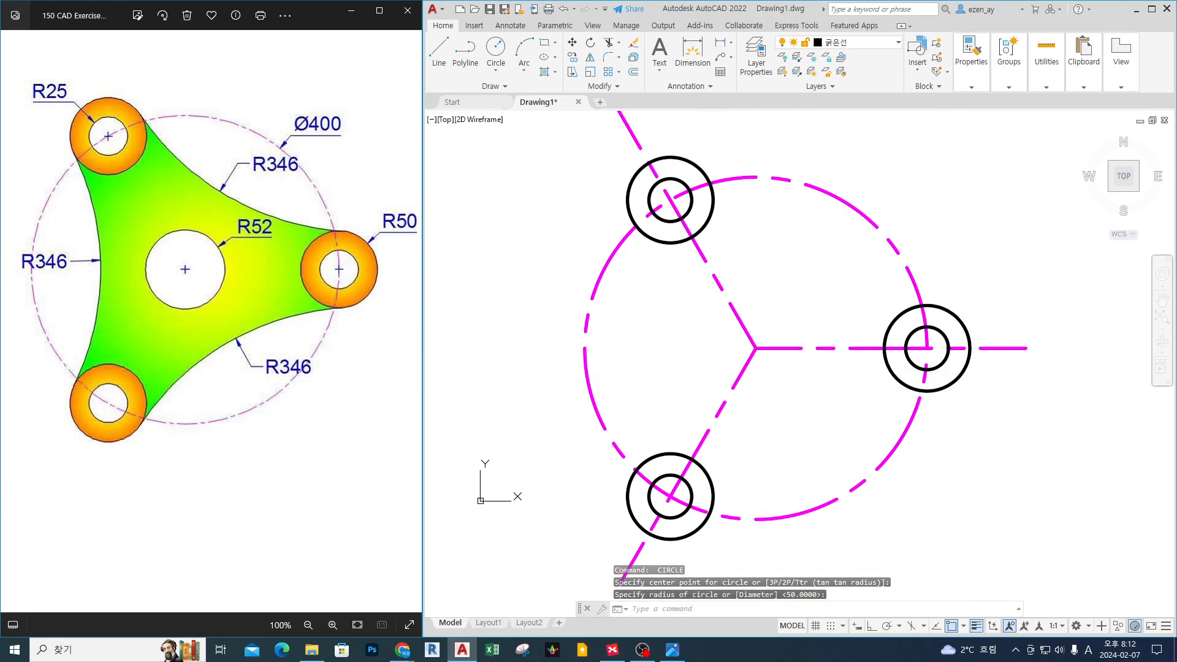
- Draw a circle of radius 52 centered where the three center lines meet
key("space")
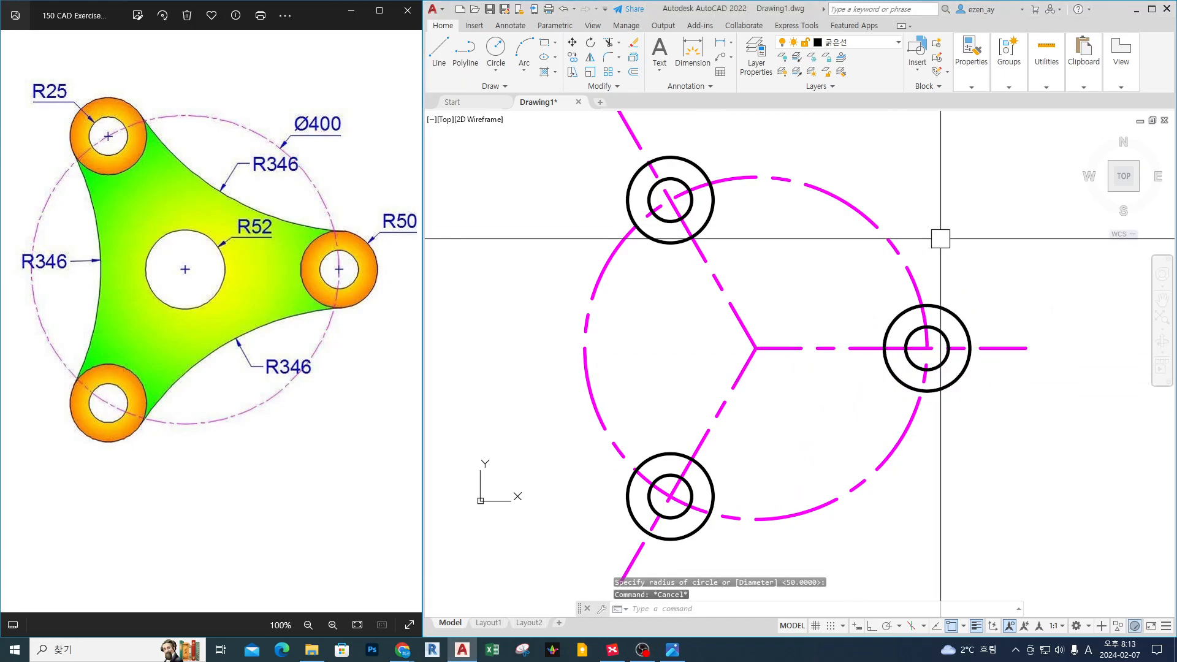
left_click(756, 348)
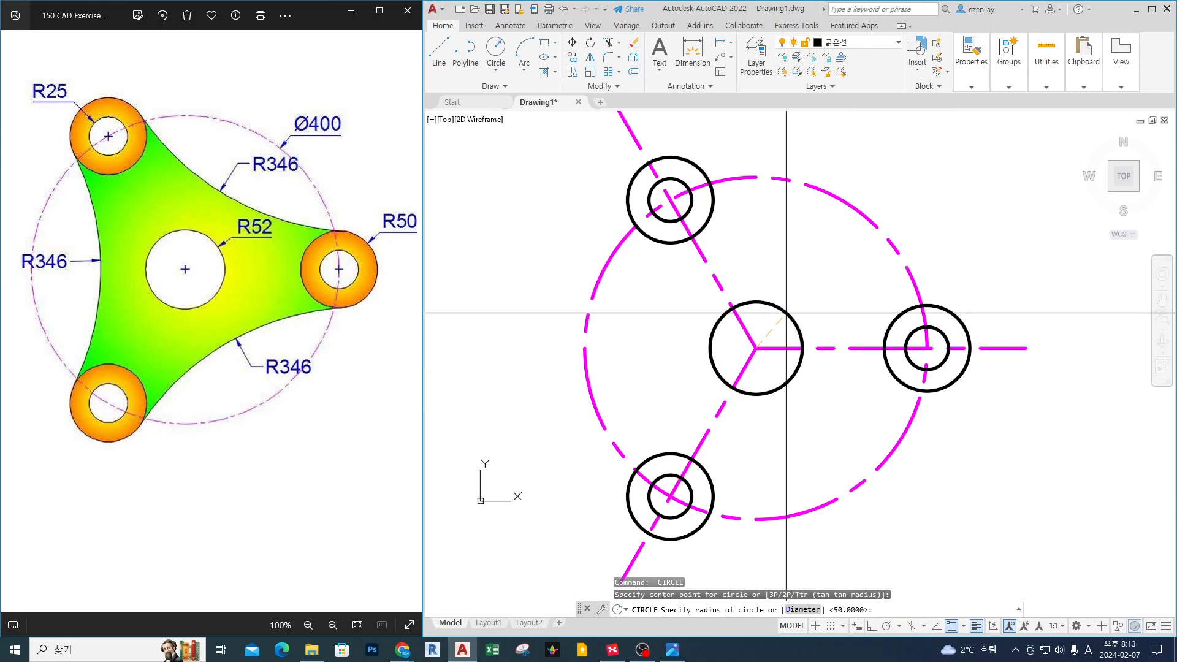
key("Return")
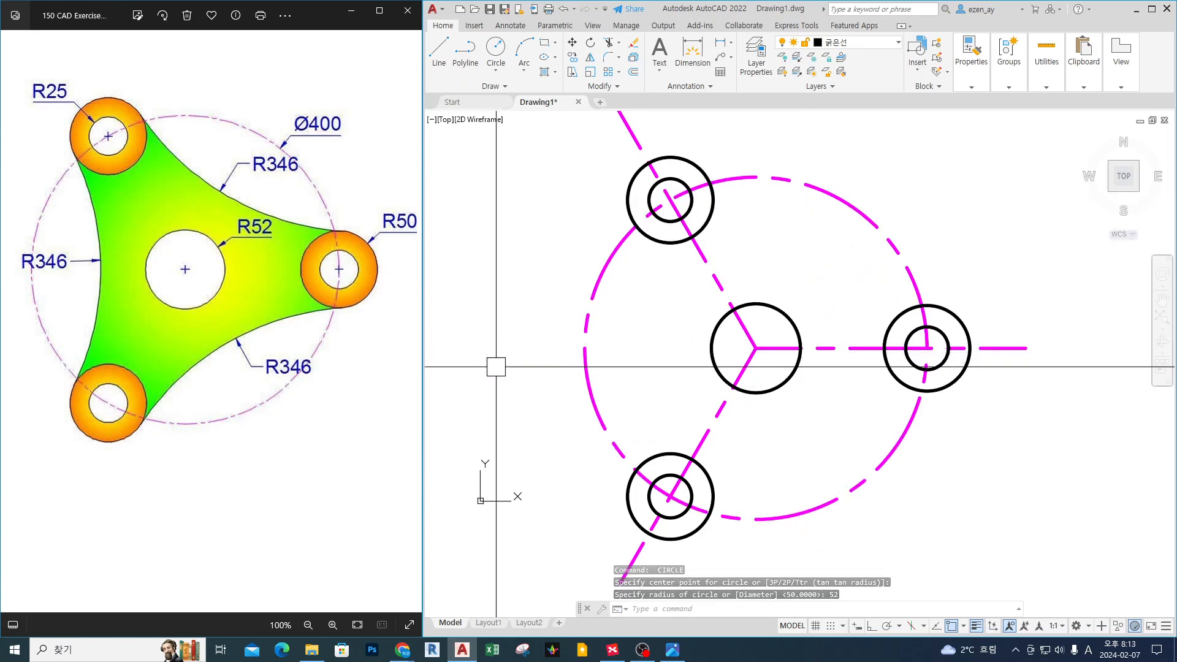
mouse_move(690, 124)
left_mouse_down()
mouse_move(726, 208)
mouse_move(780, 246)
mouse_move(881, 297)
mouse_move(1021, 292)
left_mouse_up()
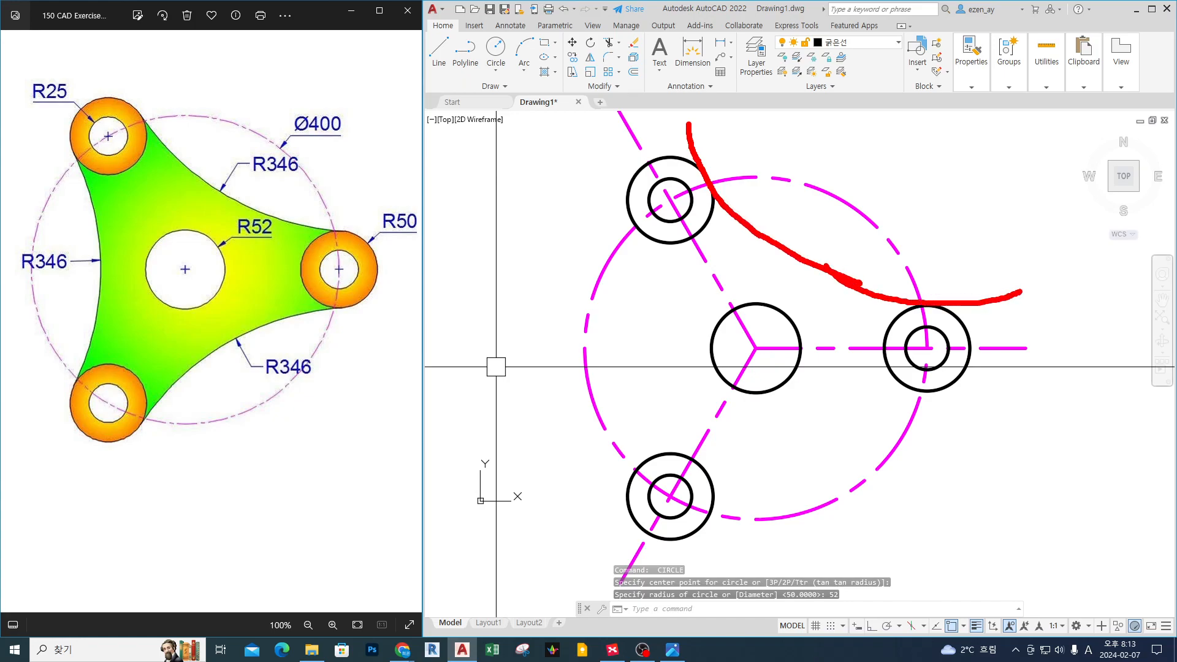
left_click_drag(462, 172, 520, 171)
mouse_move(505, 157)
left_mouse_down()
mouse_move(499, 205)
mouse_move(528, 204)
left_mouse_up()
left_click_drag(542, 187, 567, 184)
mouse_move(556, 163)
left_mouse_down()
mouse_move(598, 222)
mouse_move(647, 198)
left_mouse_up()
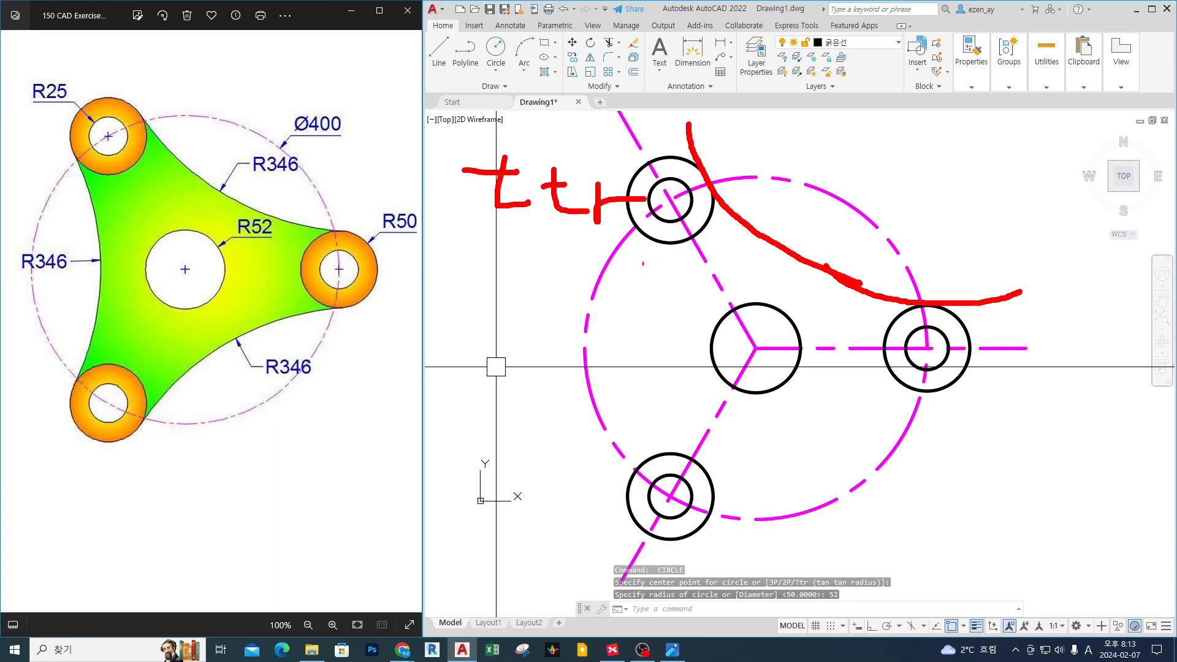
mouse_move(78, 122)
left_mouse_down()
mouse_move(83, 100)
mouse_move(125, 96)
mouse_move(201, 181)
mouse_move(263, 216)
mouse_move(372, 246)
mouse_move(380, 287)
left_mouse_up()
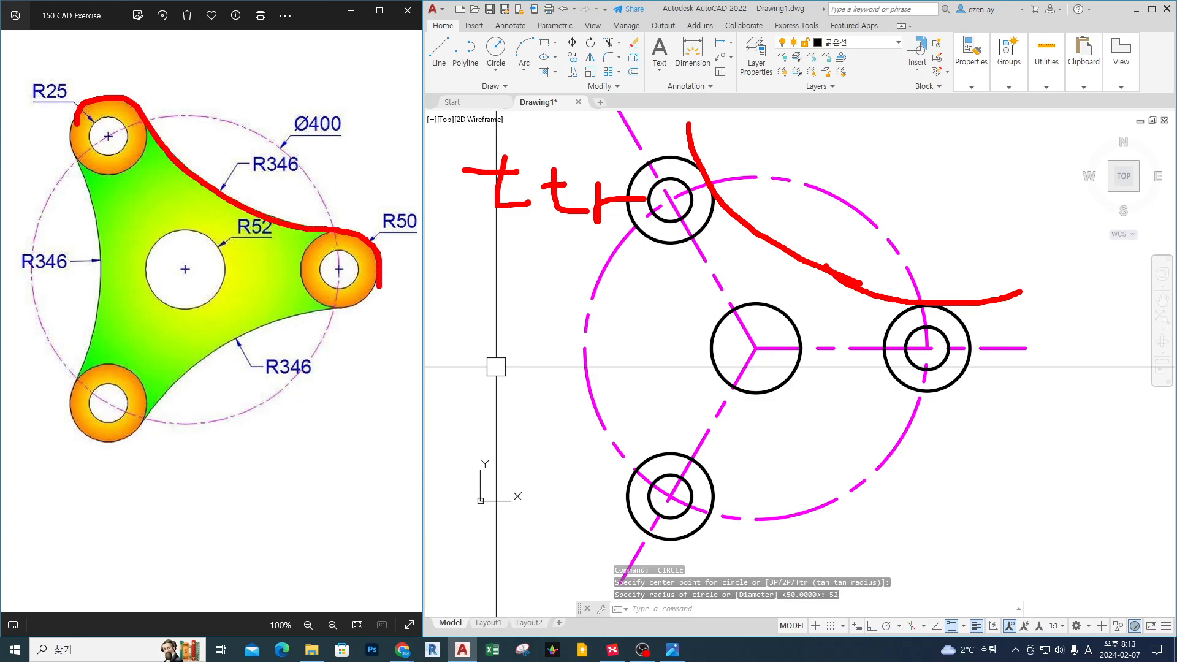
mouse_move(148, 106)
left_mouse_down()
mouse_move(138, 127)
mouse_move(146, 101)
left_mouse_up()
mouse_move(336, 215)
left_mouse_down()
mouse_move(327, 232)
mouse_move(346, 222)
left_mouse_up()
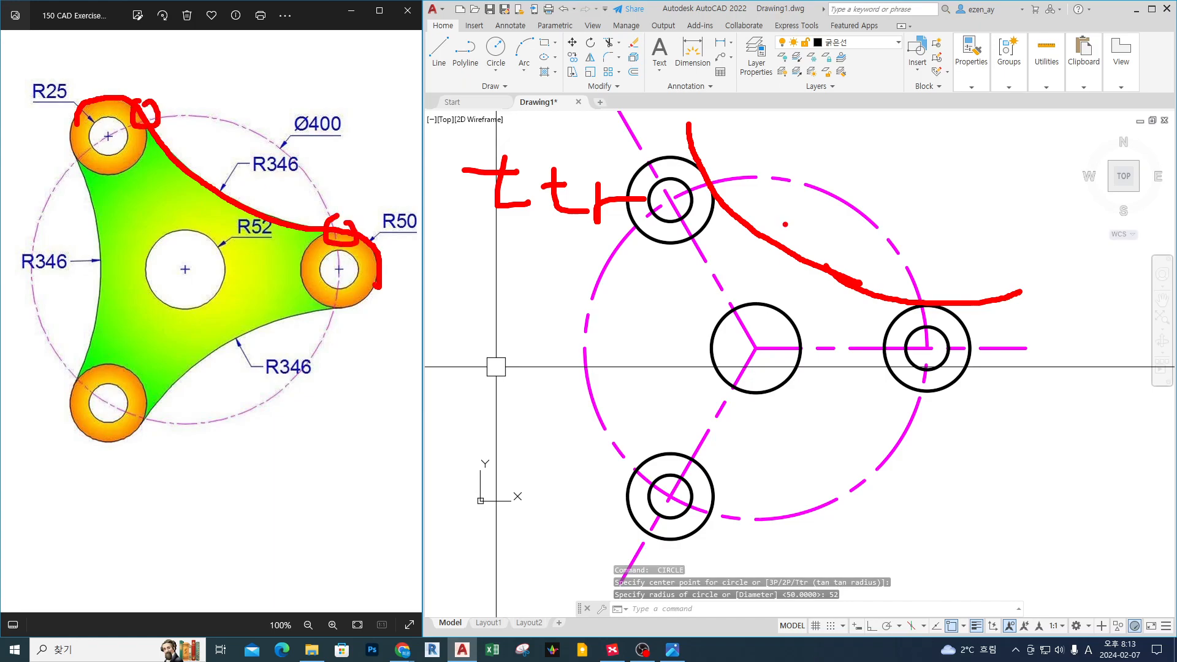
key("Escape")
- Try to draw a tangent-tangent-radius circle of radius 346, picking the outer sides of the 120° and horizontal-axis radius 50 circles
type("c")
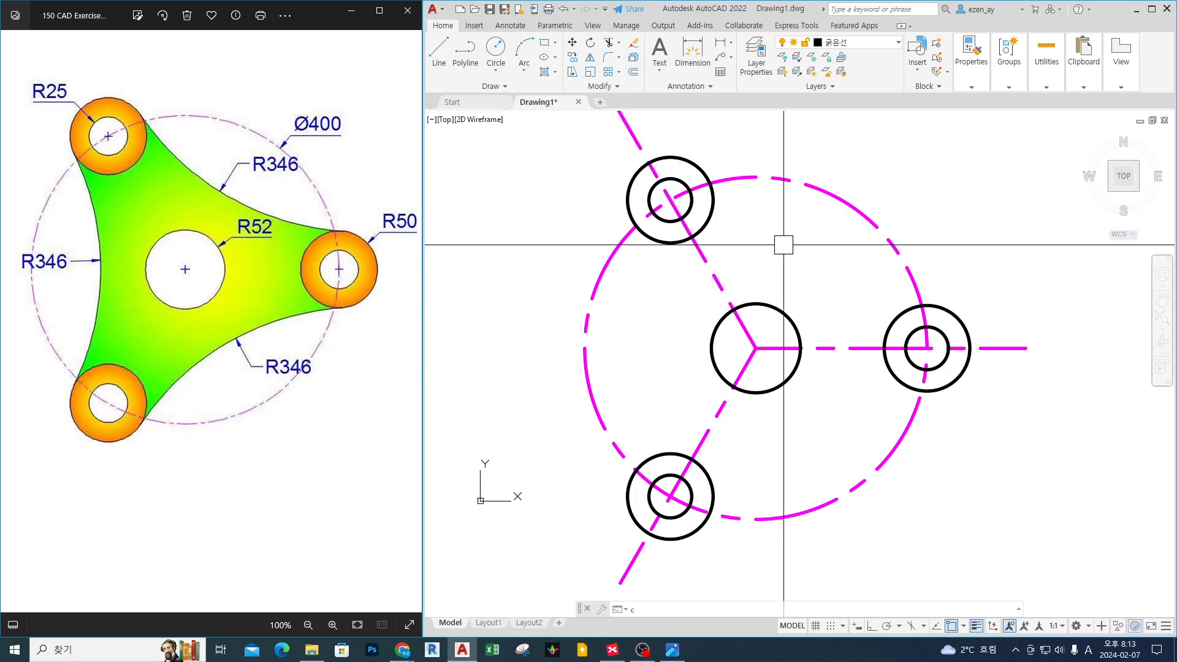
key("Return")
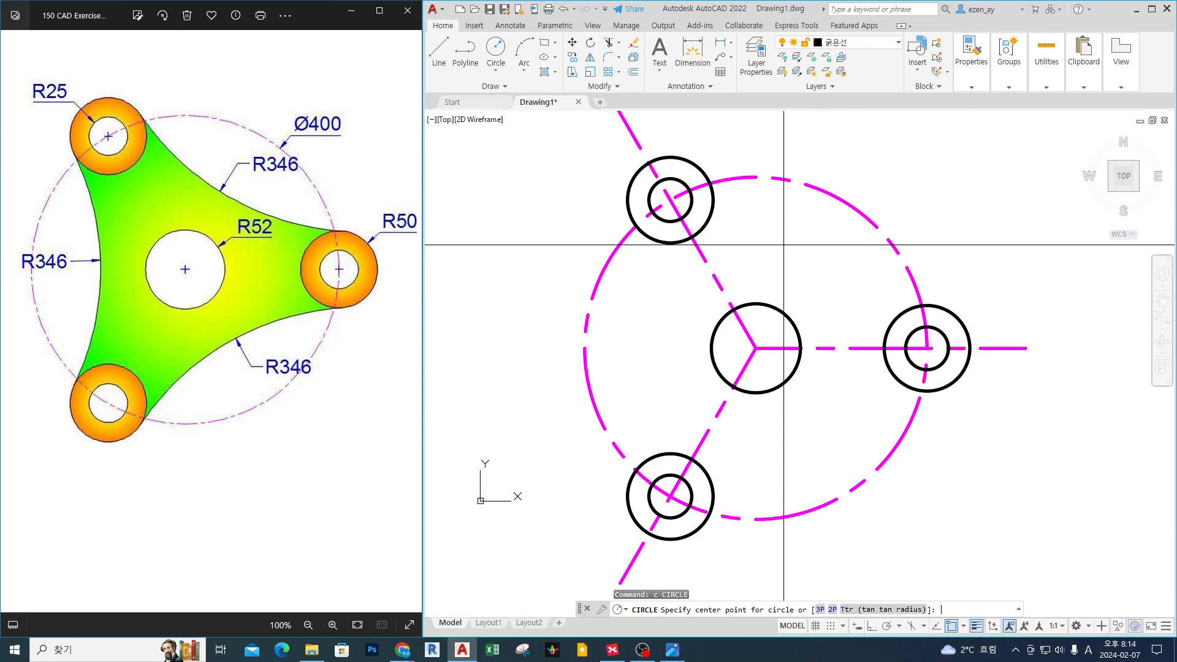
key("Return")
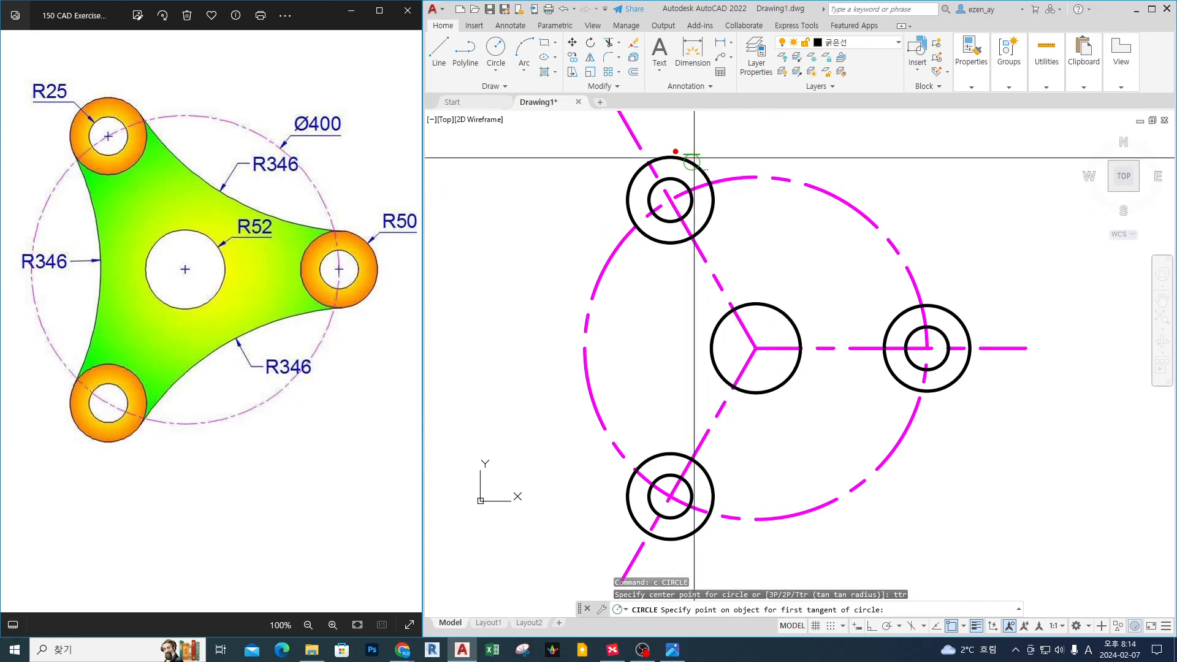
mouse_move(673, 152)
left_mouse_down()
mouse_move(697, 177)
mouse_move(714, 172)
mouse_move(674, 151)
left_mouse_up()
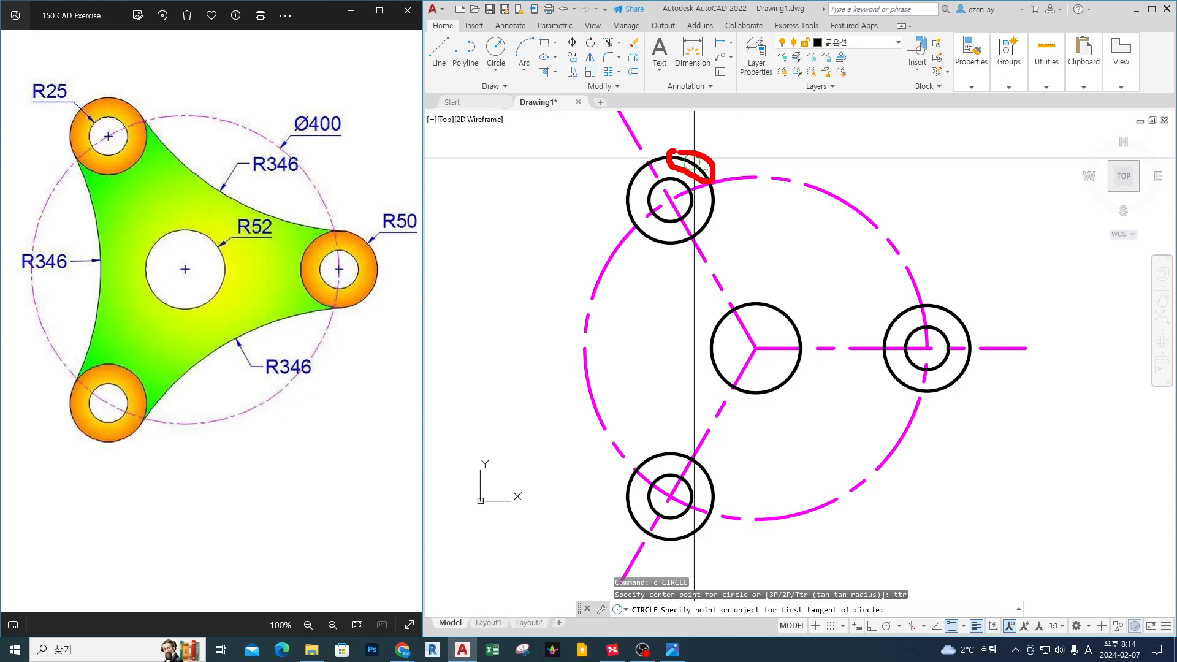
left_click_drag(789, 186, 693, 204)
key("Escape")
key("ctrl+2")
mouse_move(676, 147)
left_mouse_down()
mouse_move(661, 168)
mouse_move(712, 179)
mouse_move(679, 147)
left_mouse_up()
key("Escape")
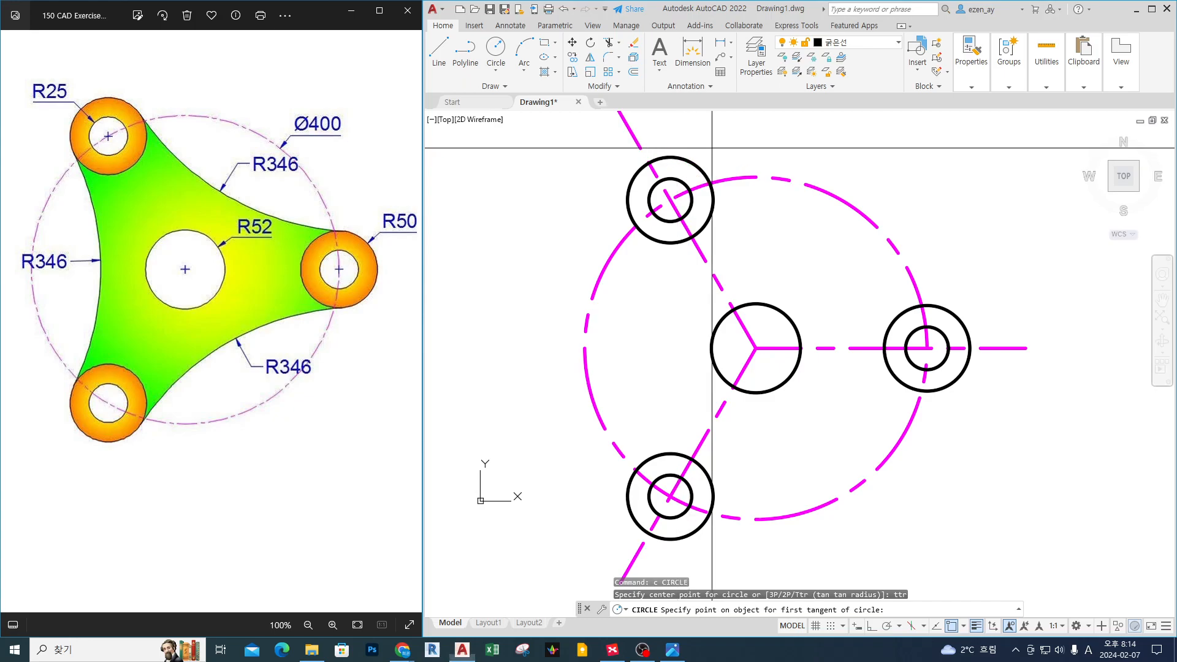
left_click(679, 158)
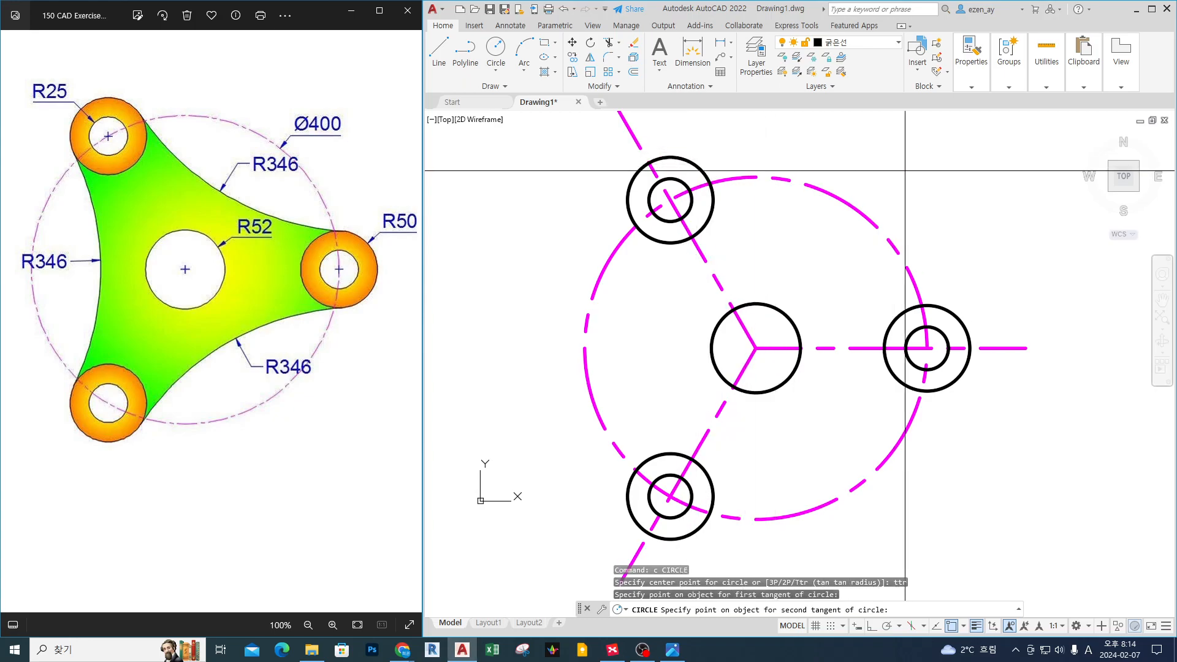
key("ctrl+2")
mouse_move(954, 300)
left_mouse_down()
mouse_move(923, 312)
mouse_move(981, 337)
mouse_move(957, 295)
left_mouse_up()
key("Escape")
left_click(956, 314)
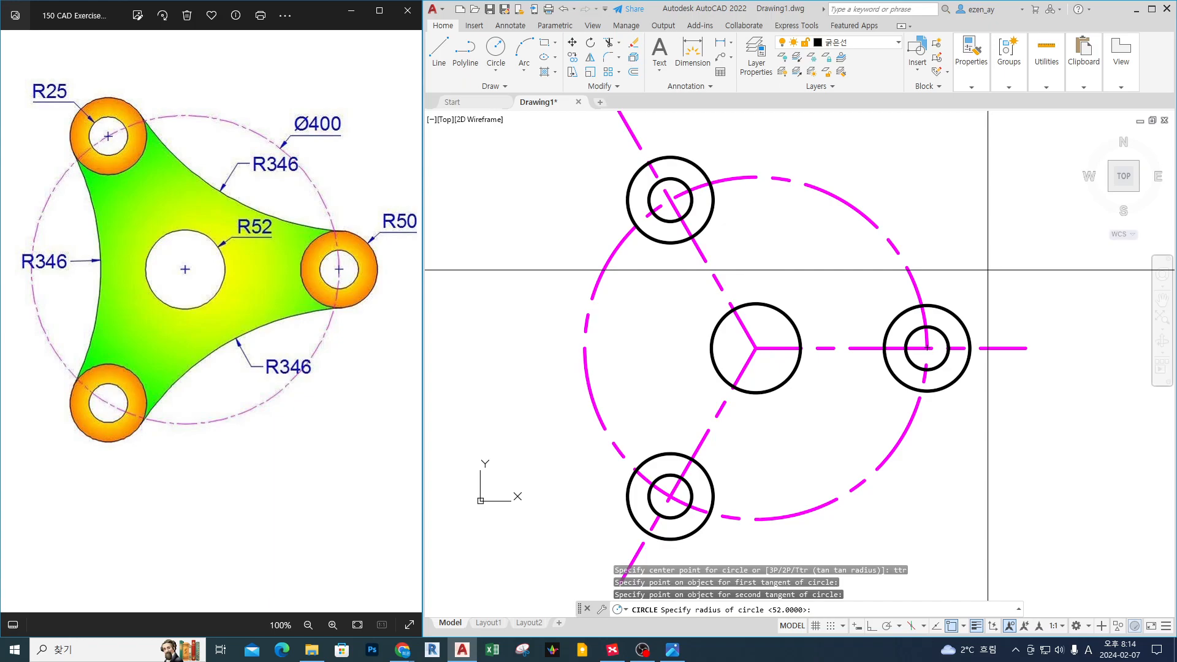
type("346")
key("Return")
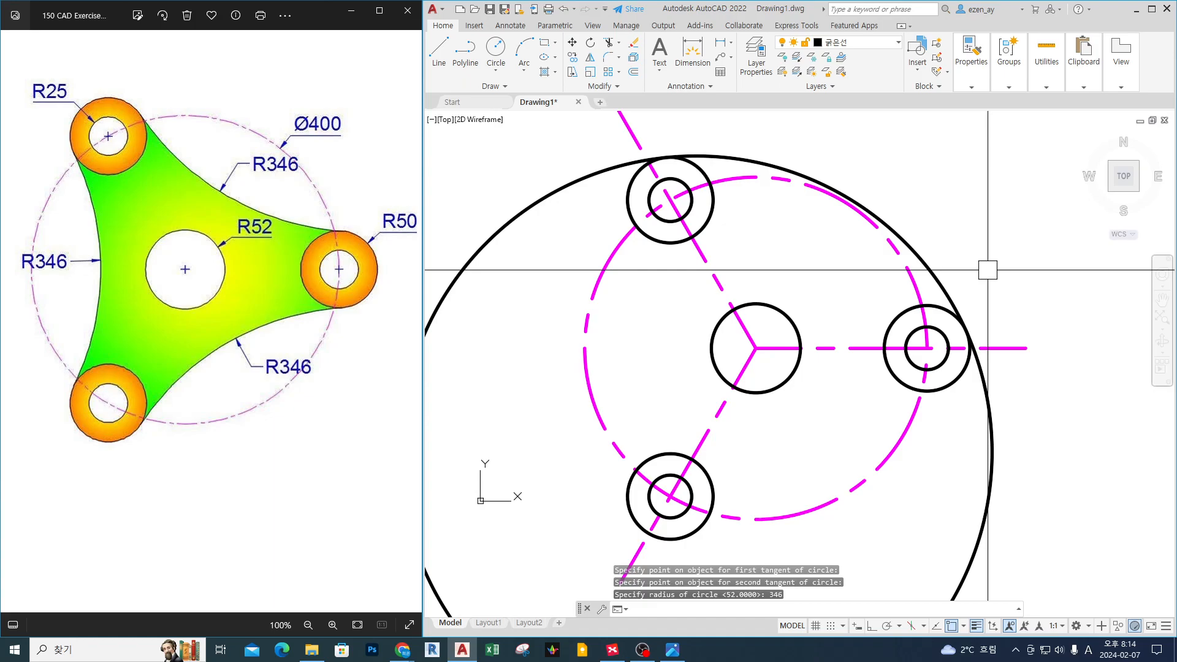
- Delete the radius 346 circle that encloses the radius 50 circles
left_click_drag(658, 149, 659, 156)
left_click_drag(969, 332, 968, 341)
mouse_move(577, 189)
left_mouse_down()
mouse_move(677, 157)
mouse_move(948, 267)
mouse_move(969, 335)
left_mouse_up()
key("Escape")
key("ctrl+2")
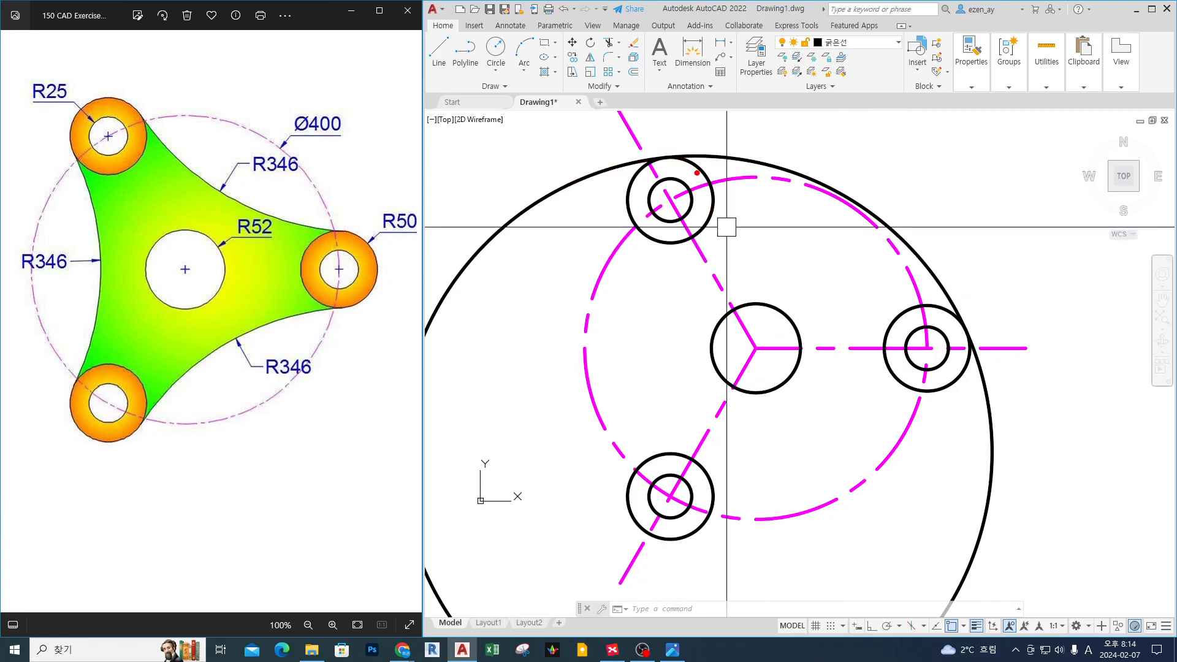
mouse_move(693, 161)
left_mouse_down()
mouse_move(697, 174)
mouse_move(709, 159)
left_mouse_up()
left_click_drag(939, 298, 935, 310)
key("Escape")
left_click(909, 250)
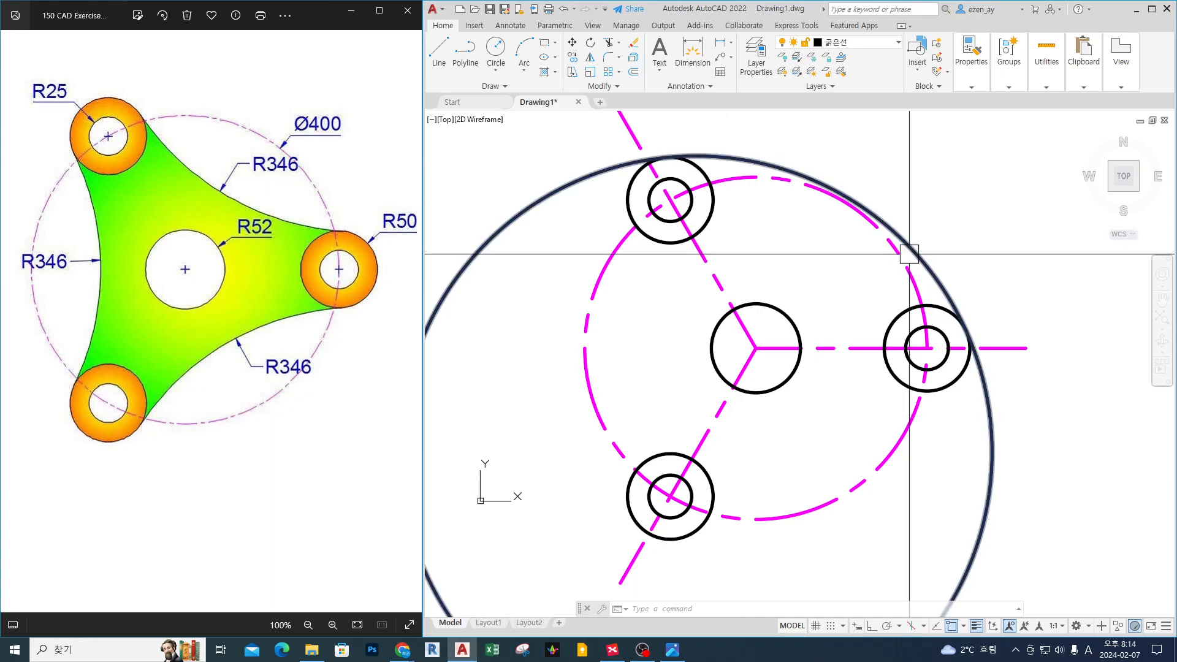
key("Delete")
- Draw a tangent-tangent-radius circle of radius 346 touching the facing sides of the 120° and horizontal-axis radius 50 circles from outside
type("c")
key("Return")
type("ttr")
key("Return")
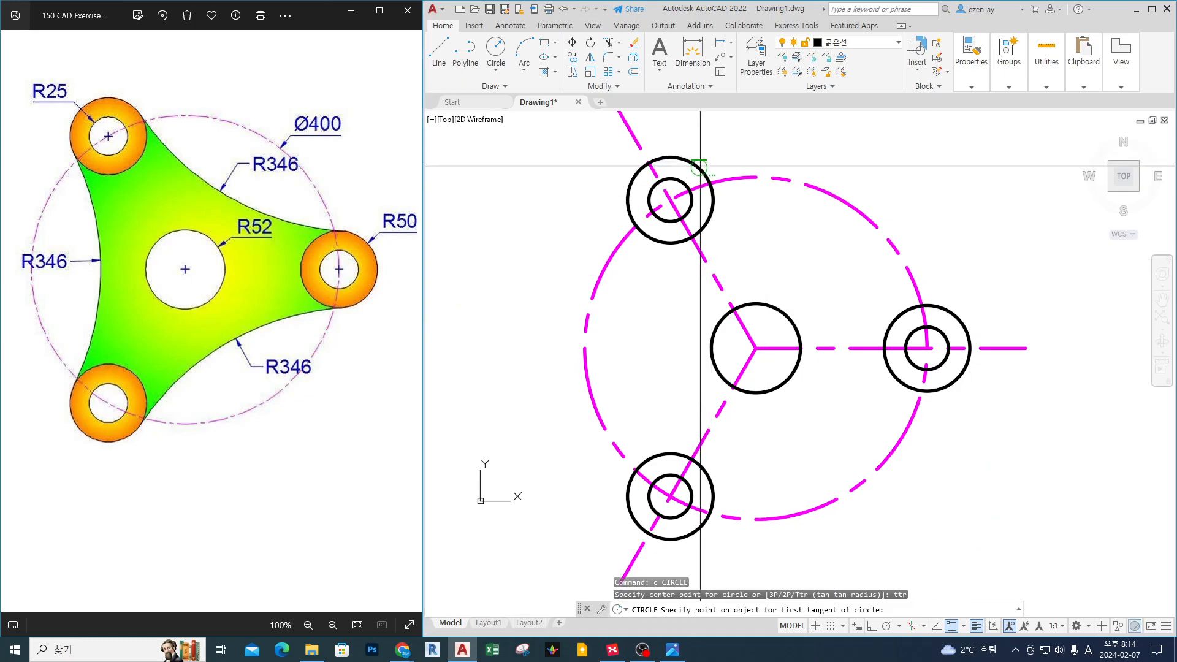
left_click(700, 166)
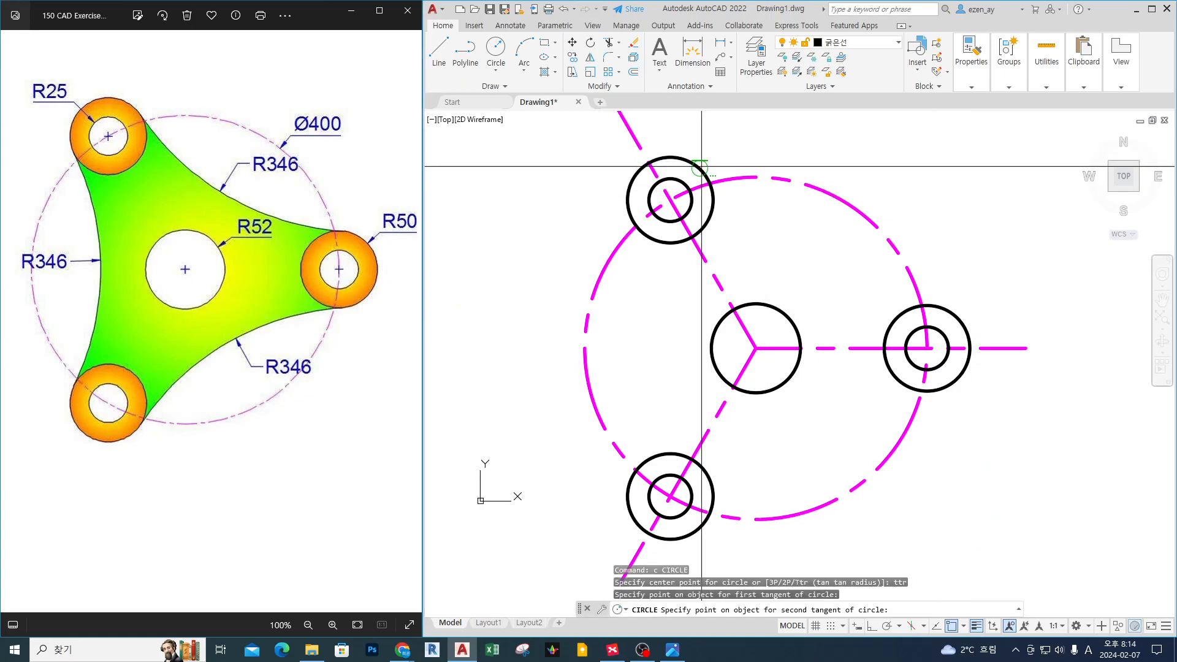
left_click(927, 305)
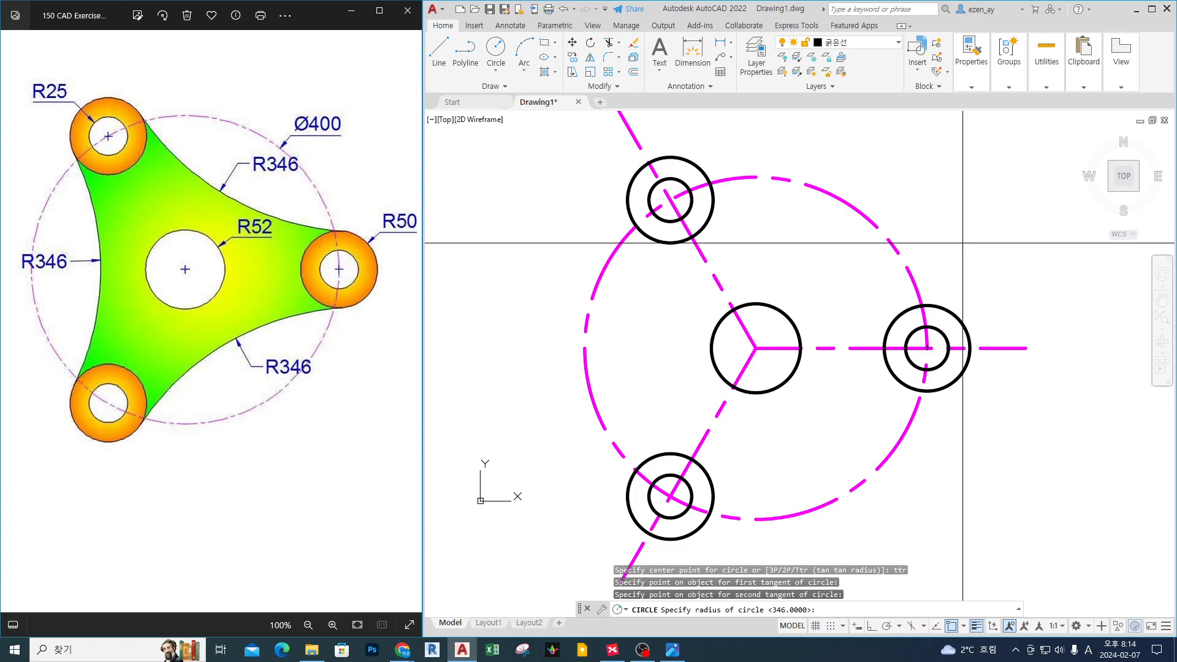
key("Return")
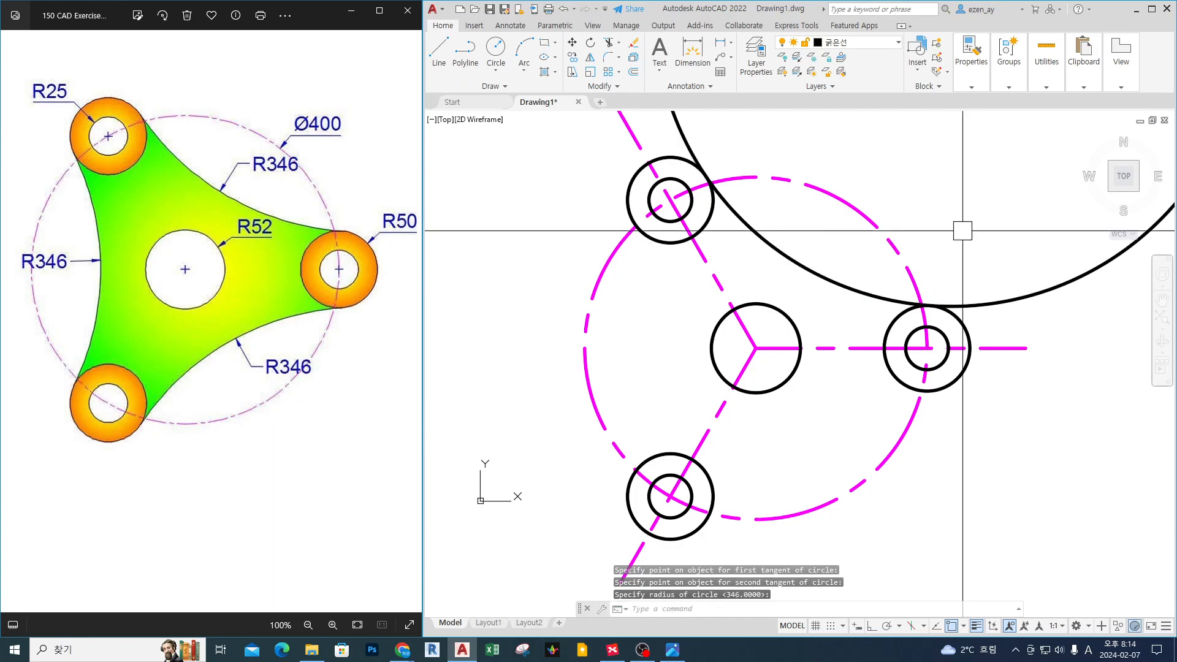
middle_click_drag(967, 229, 980, 240)
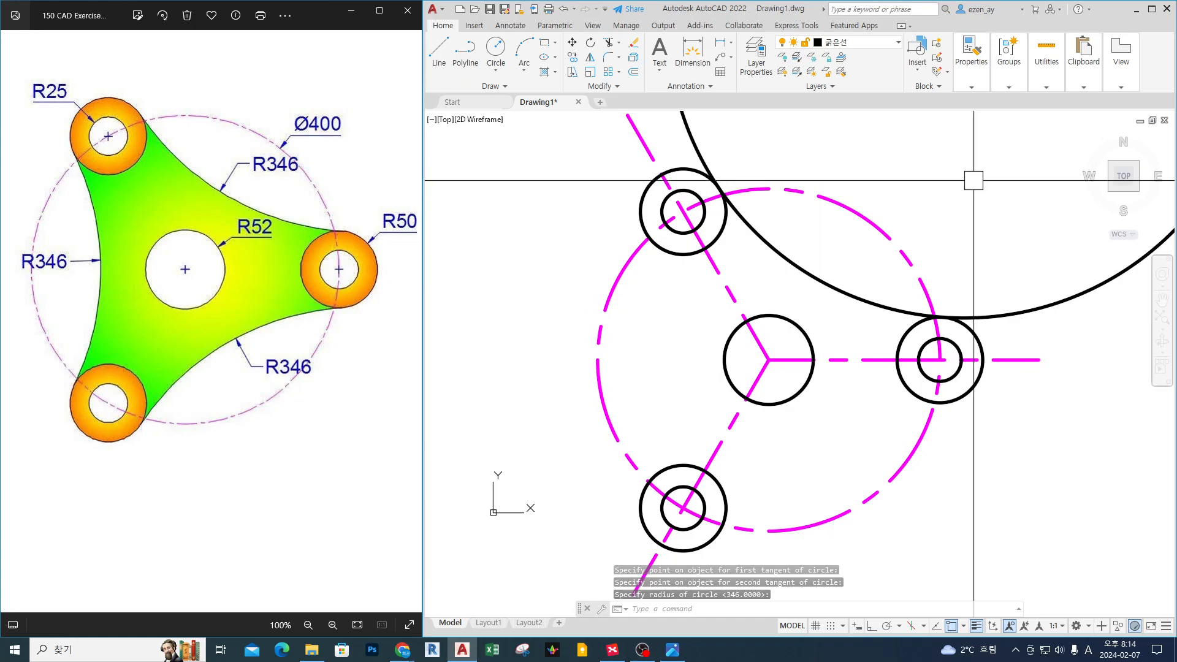
- Draw a tangent-tangent-radius circle of radius 346 touching the outward sides of the 120° and 240° radius 50 circles
key("Return")
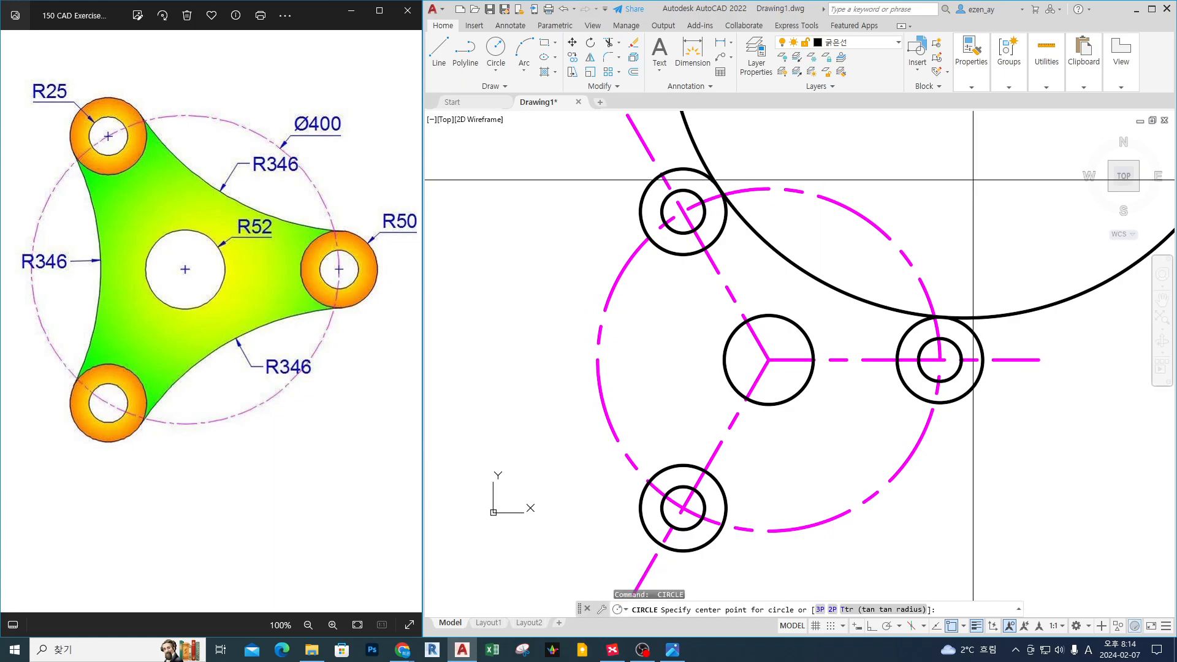
type("ttr")
key("Return")
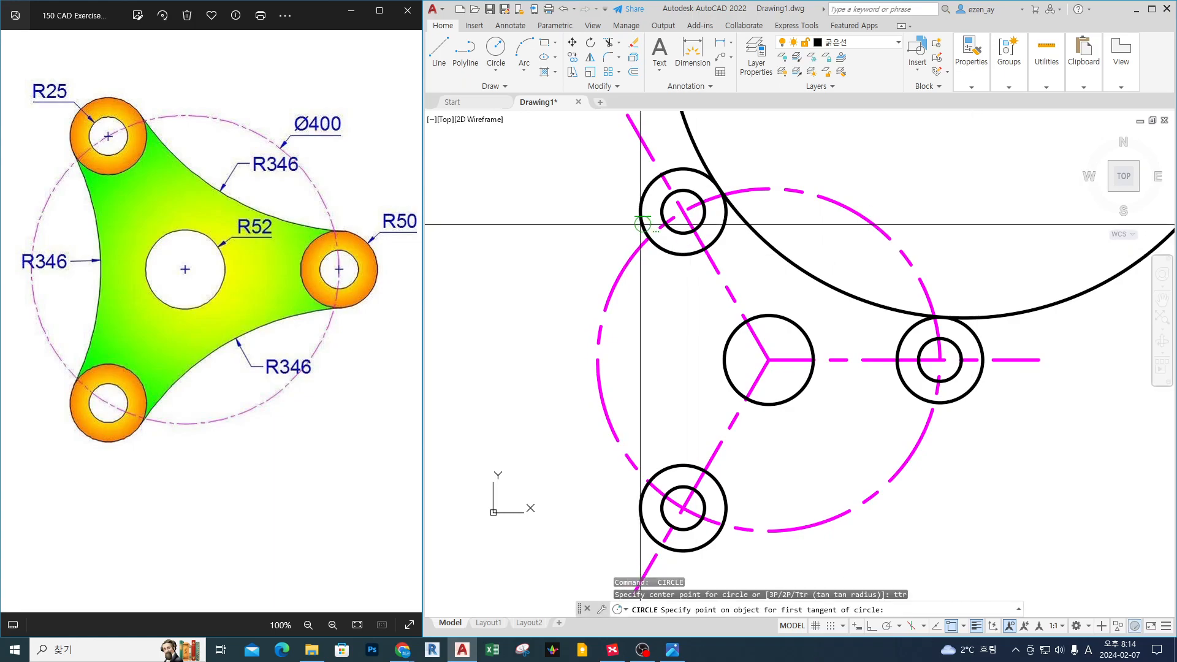
left_click(641, 242)
left_click(641, 500)
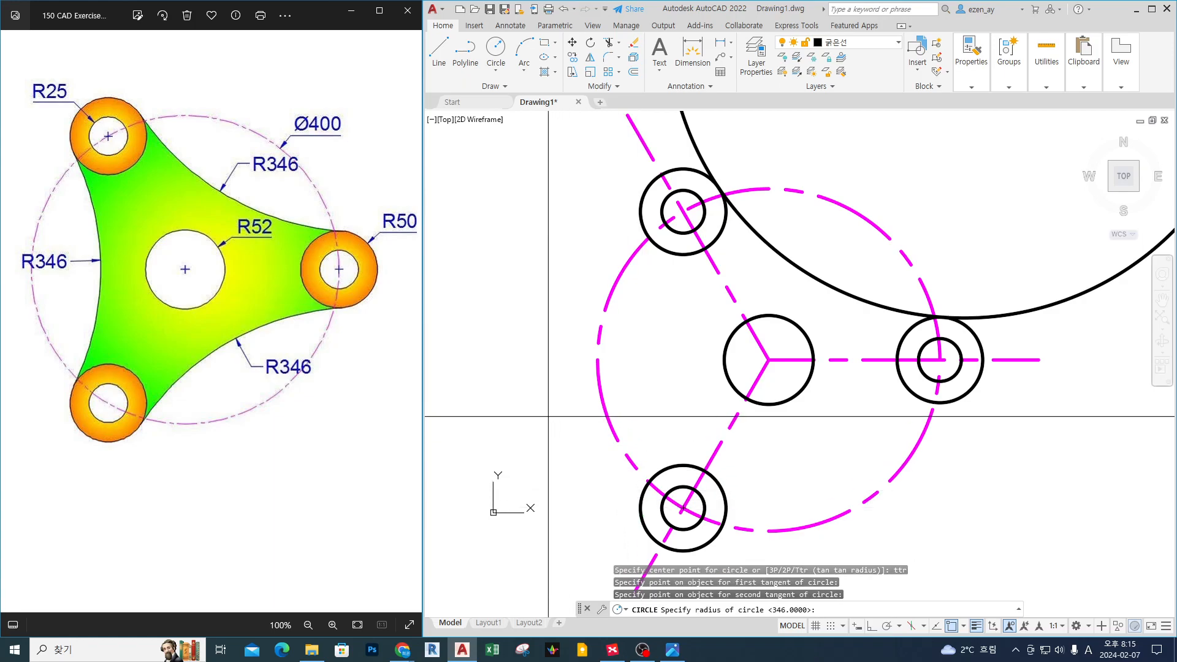
key("Return")
- Draw a tangent-tangent-radius circle of radius 346 touching the undersides of the 240° and horizontal-axis radius 50 circles
middle_click_drag(815, 417, 791, 339)
key("Return")
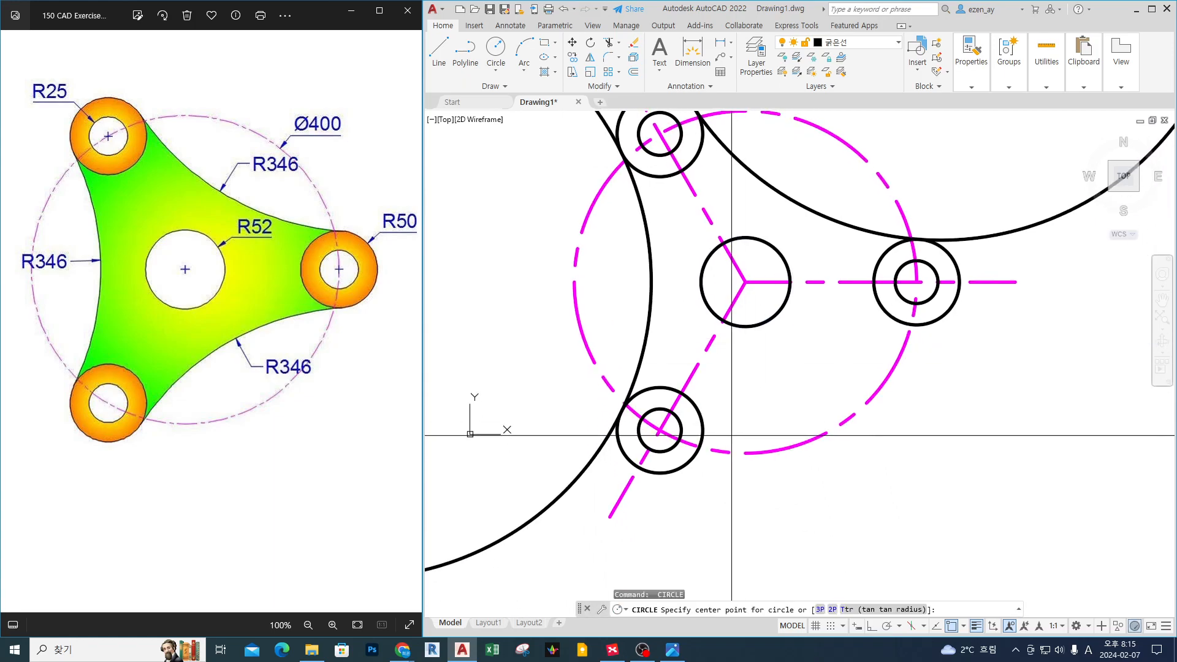
type("ttr")
key("Return")
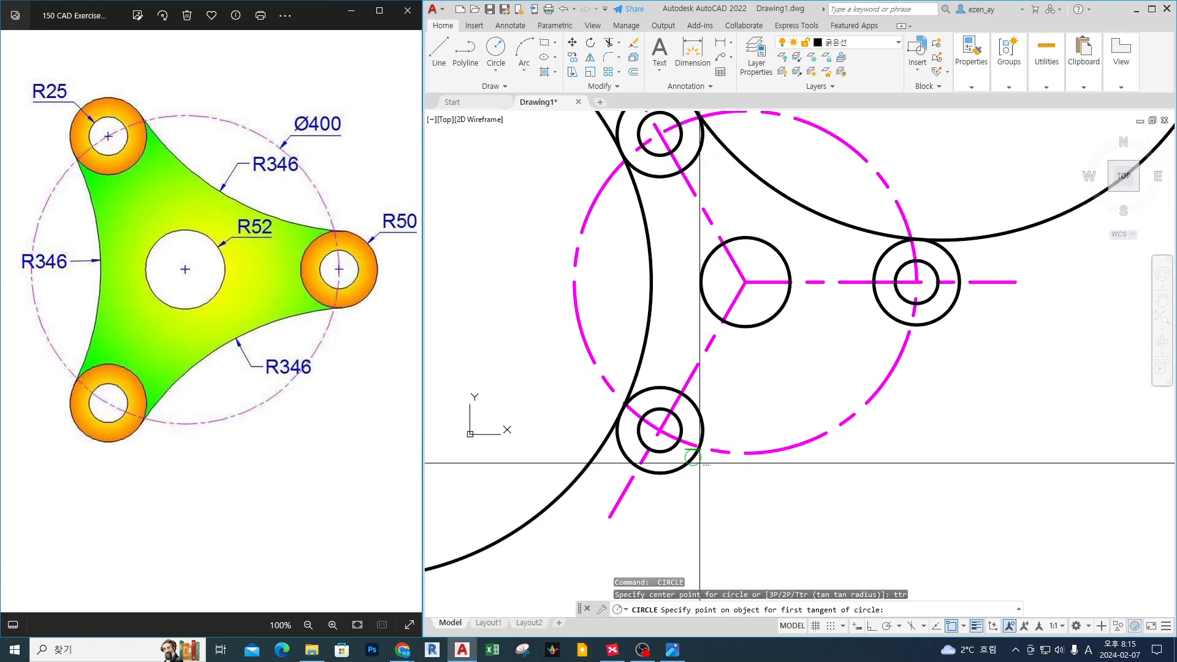
left_click(688, 463)
left_click(936, 329)
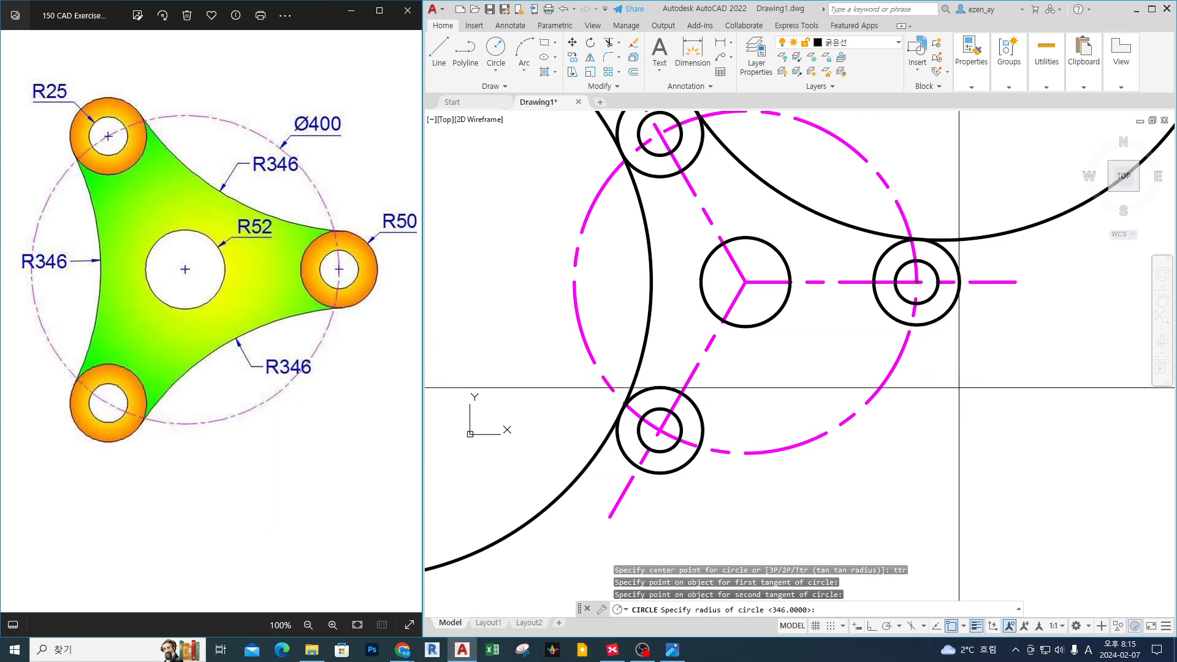
key("Return")
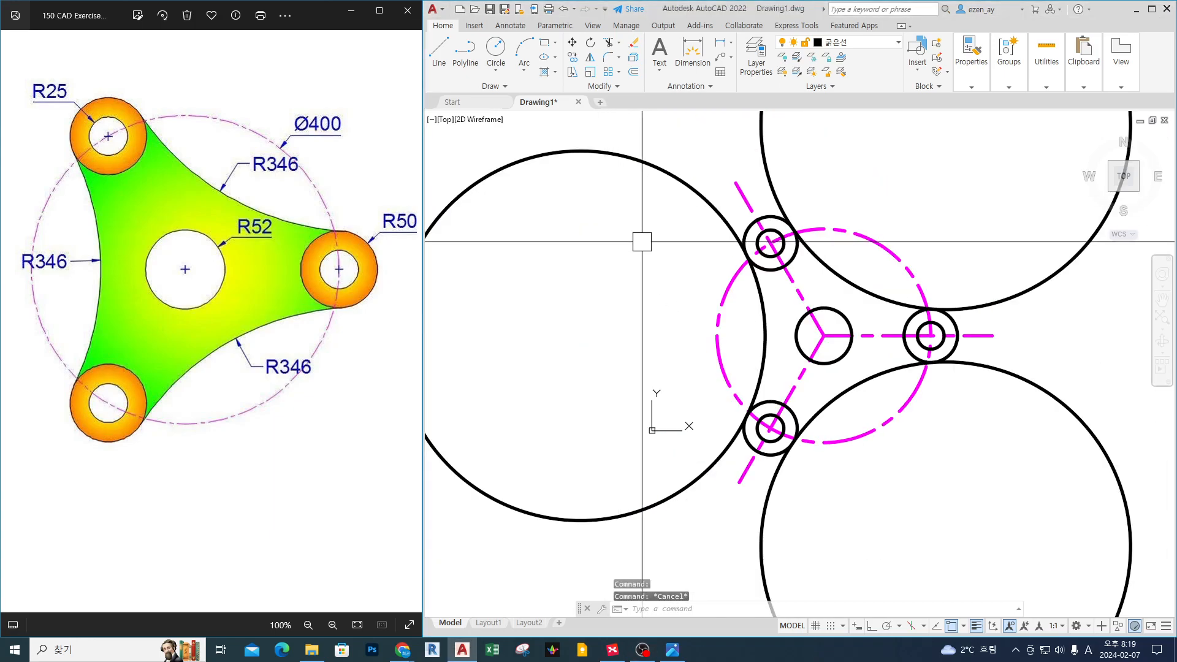
- Start Trim with the cutting edges option and choose the three radius 50 circles as the cutting edges
scroll(642, 242, "down", 4)
type("tr")
key("Return")
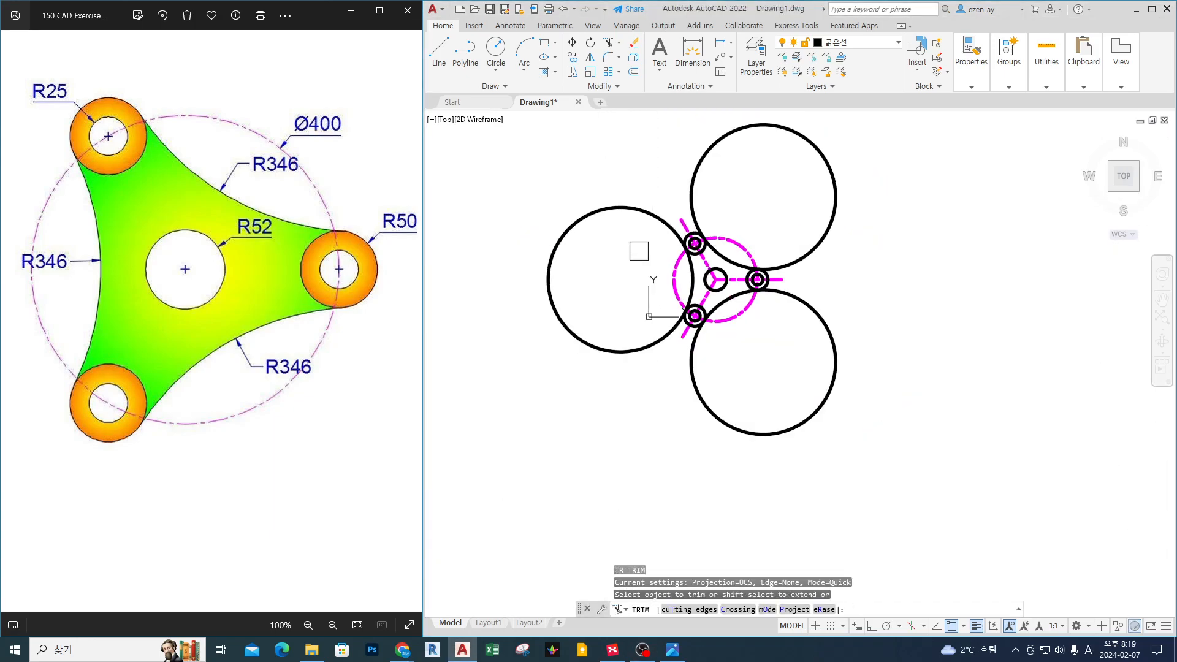
scroll(641, 251, "up", 4)
scroll(644, 254, "down", 2)
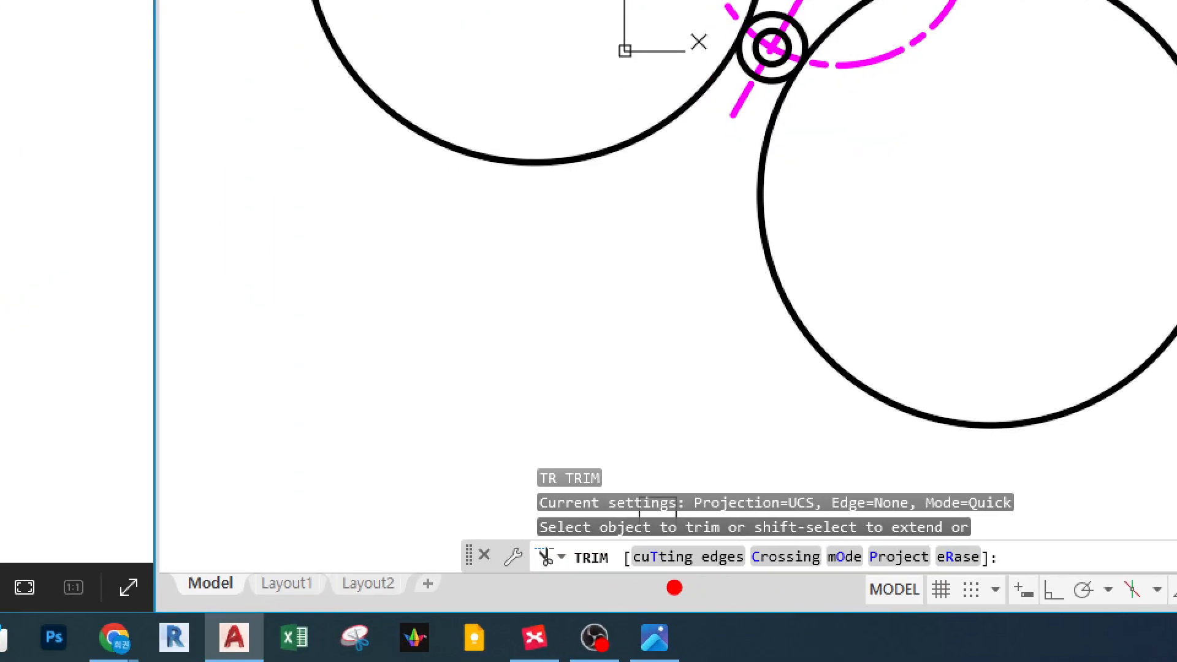
left_click_drag(615, 584, 762, 526, "ctrl")
left_click_drag(599, 406, 647, 369)
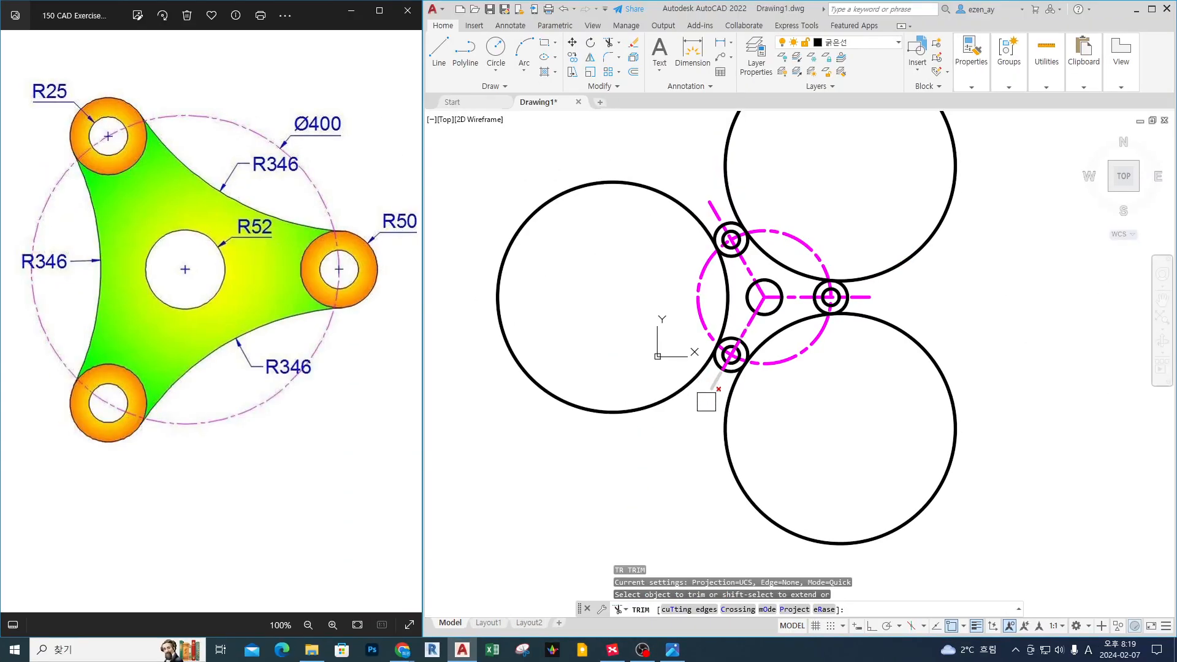
type("t")
key("Return")
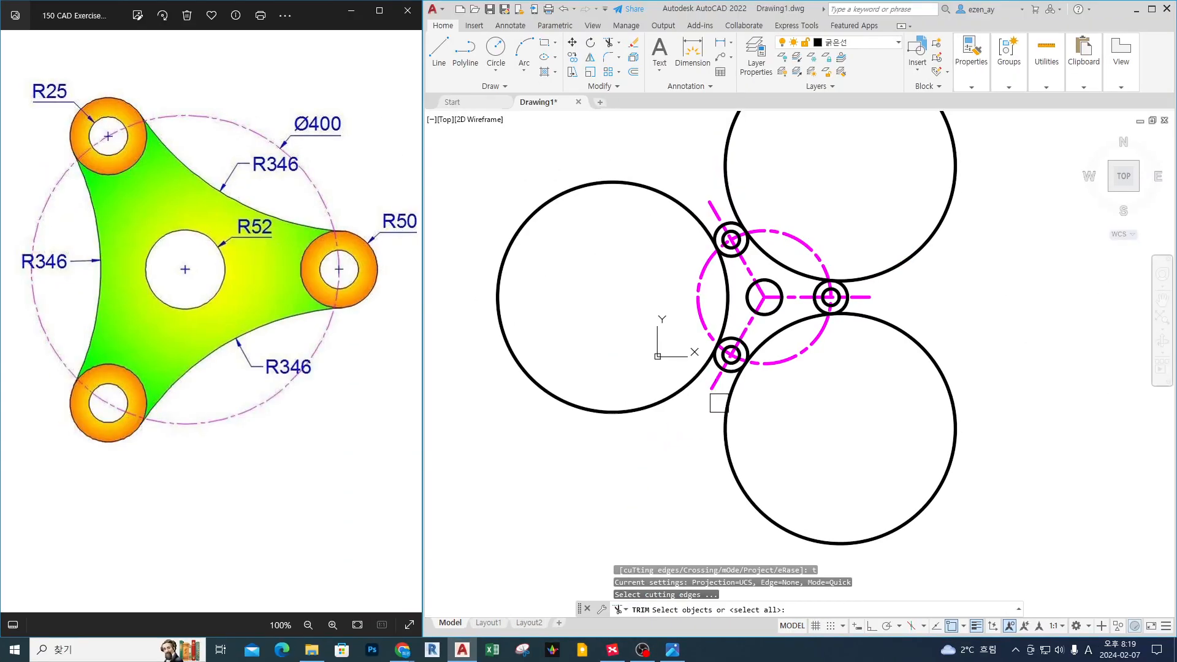
scroll(730, 258, "up", 5)
left_click(762, 281)
scroll(723, 331, "down", 3)
scroll(903, 223, "up", 2)
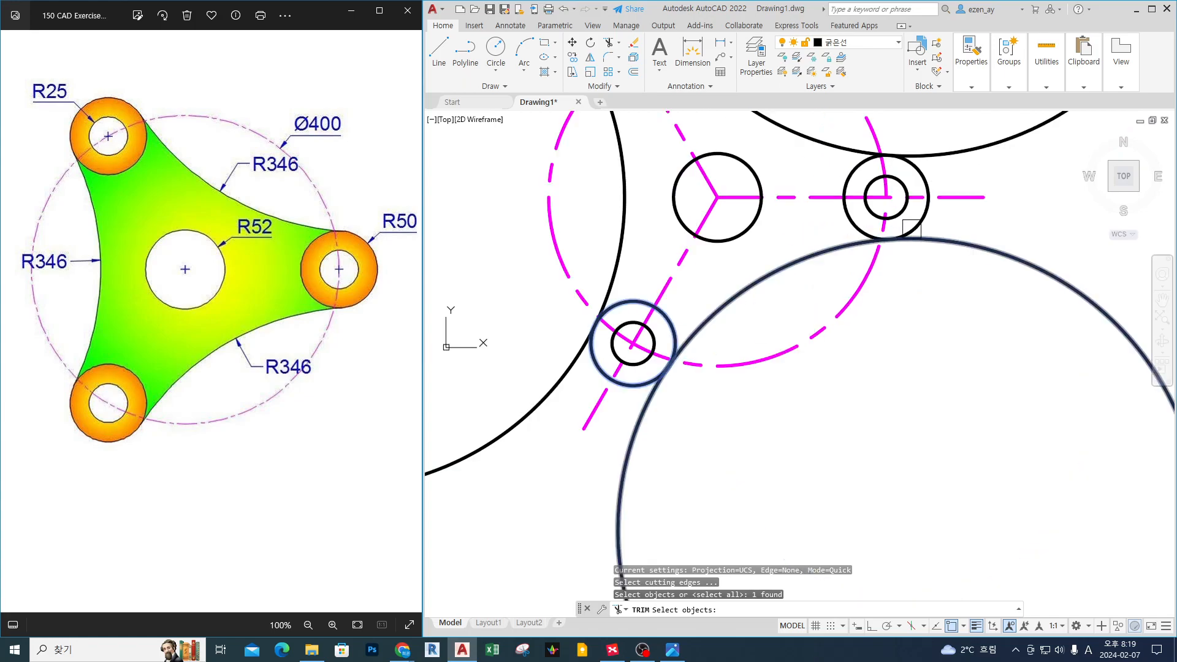
left_click(915, 232)
scroll(973, 474, "down", 2)
scroll(764, 184, "up", 4)
left_click(754, 190)
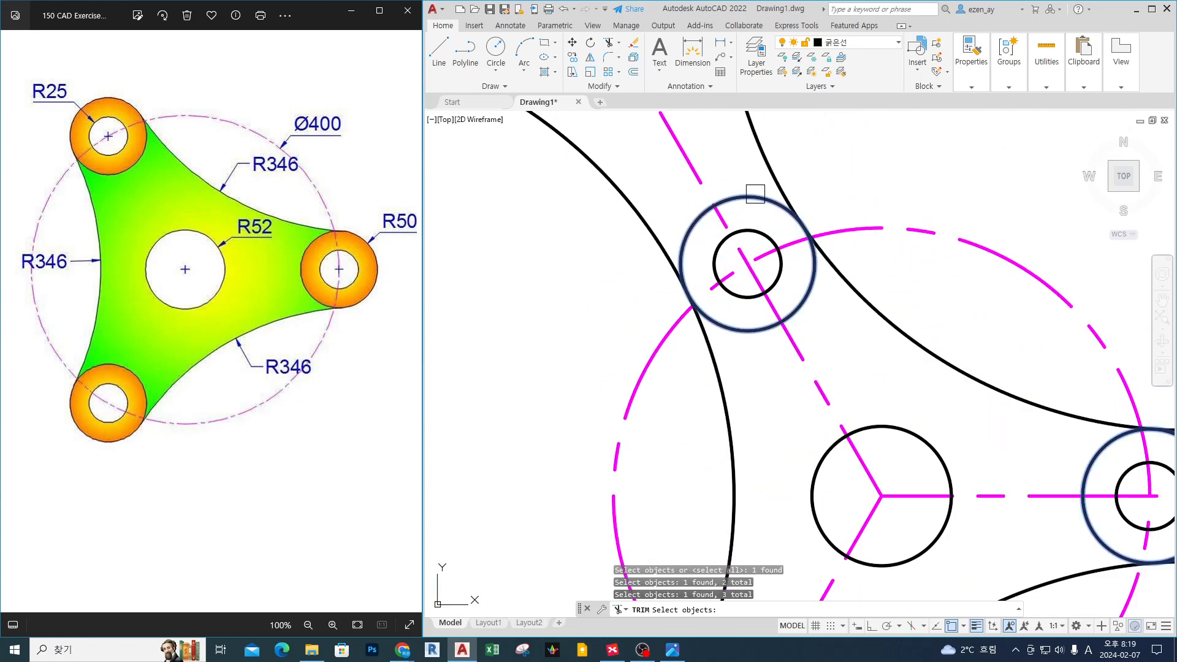
scroll(754, 192, "down", 5)
key("Return")
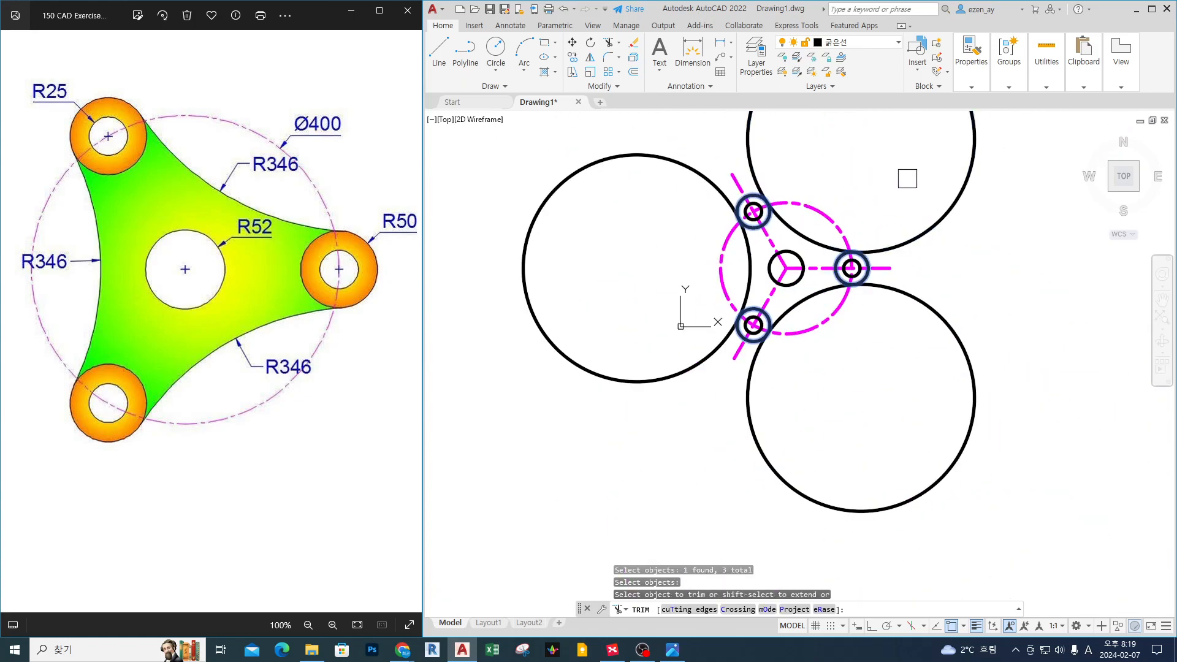
- Trim the outer portions of the three radius 346 circles, keeping only the arcs between neighbouring radius 50 circles
left_click(934, 207)
left_click(890, 396)
left_click(711, 397)
left_click(638, 361)
key("Return")
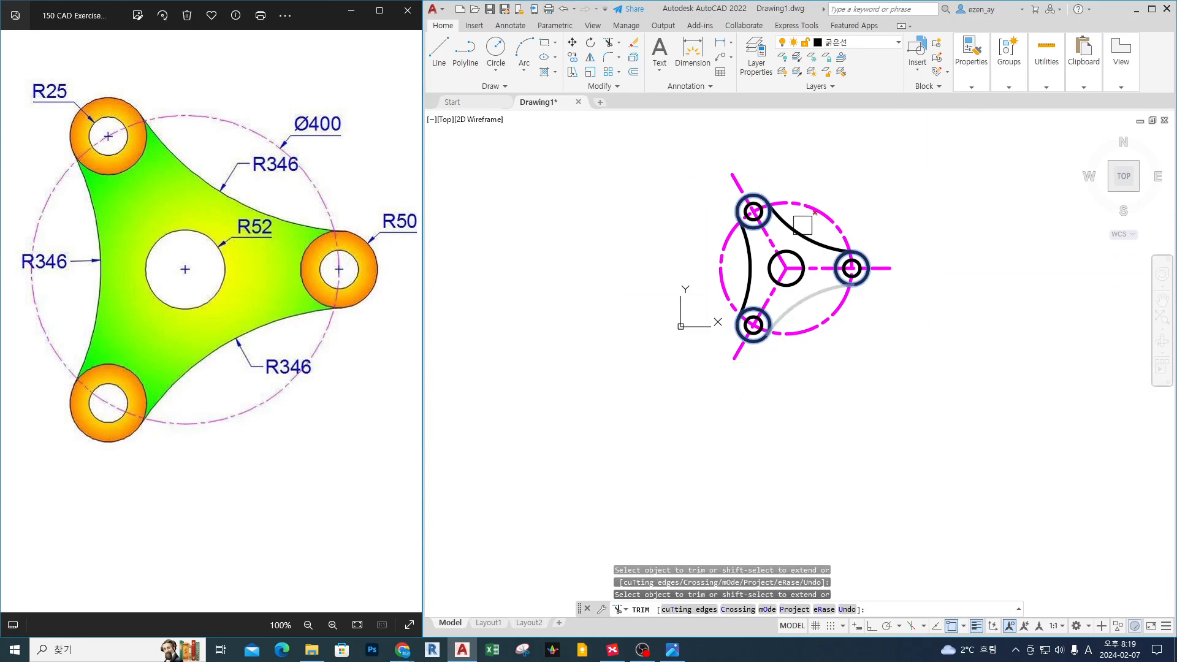
key("Return")
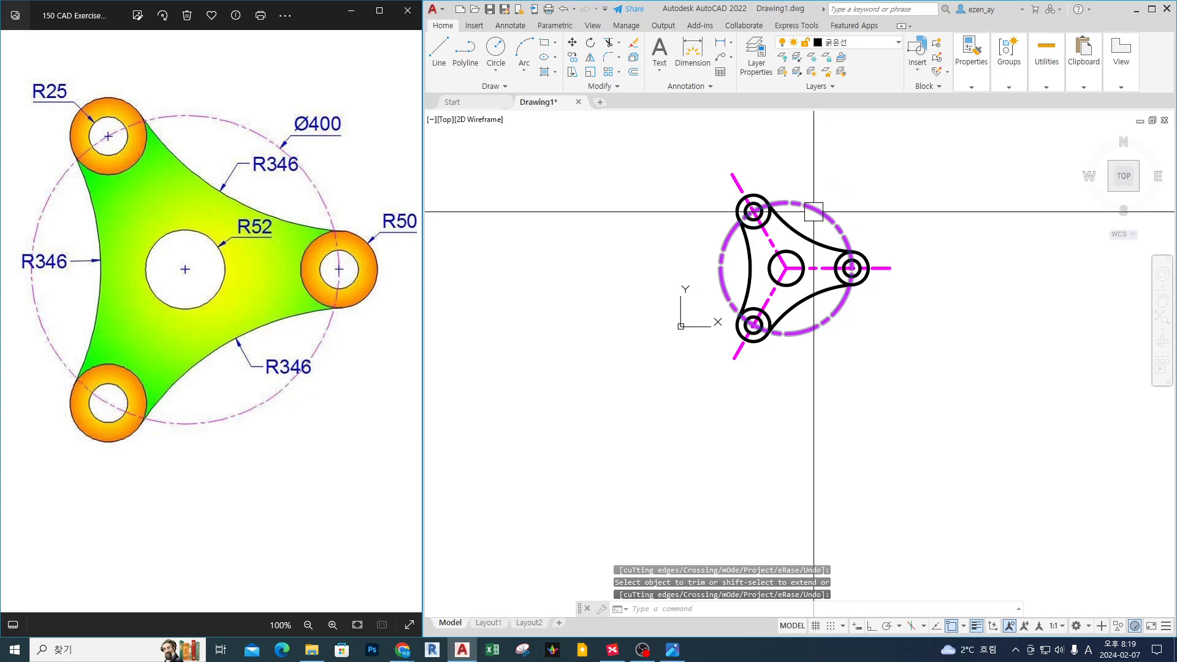
scroll(791, 179, "up", 4)
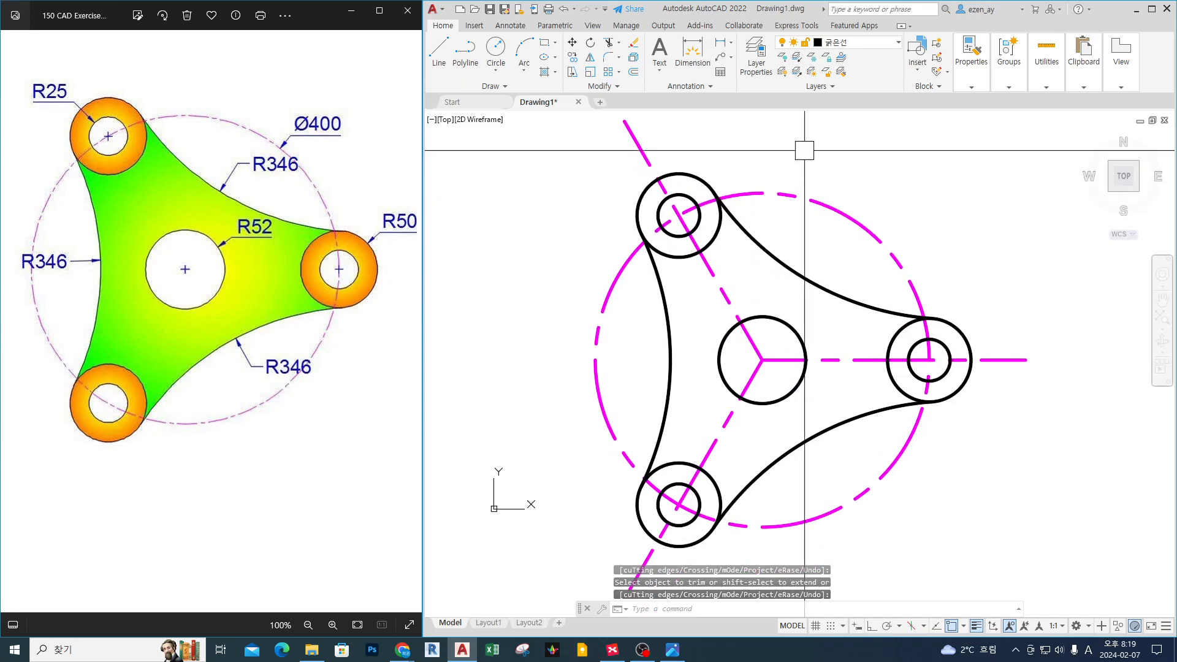
scroll(763, 183, "down", 2)
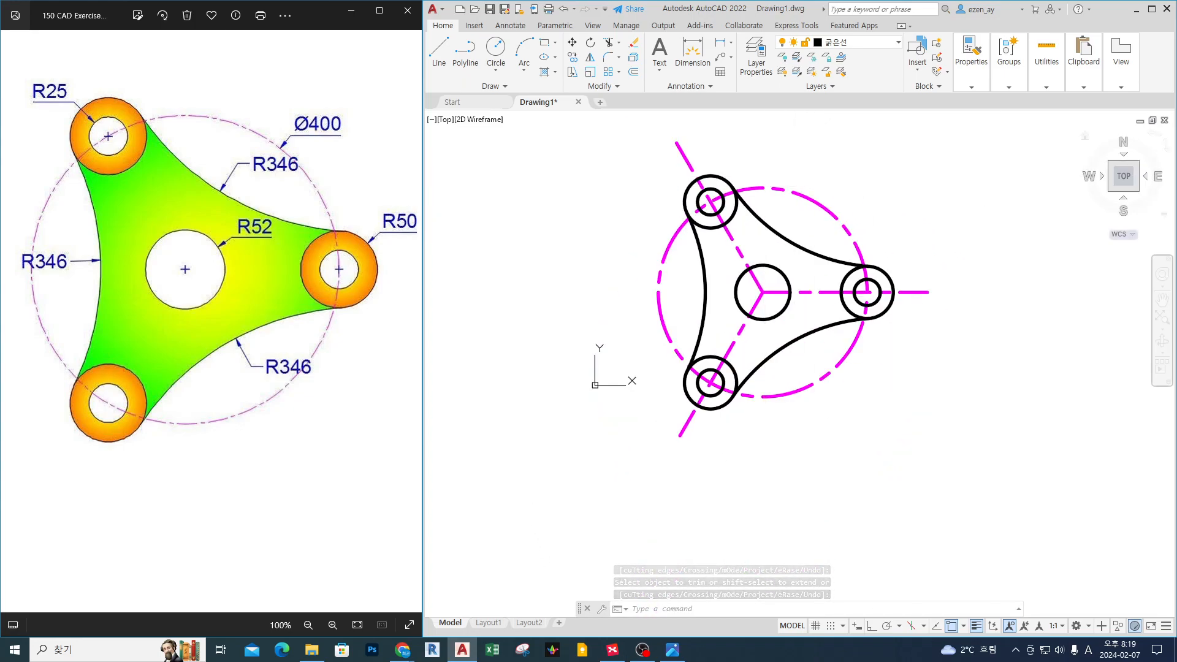
middle_click_drag(697, 285, 687, 336)
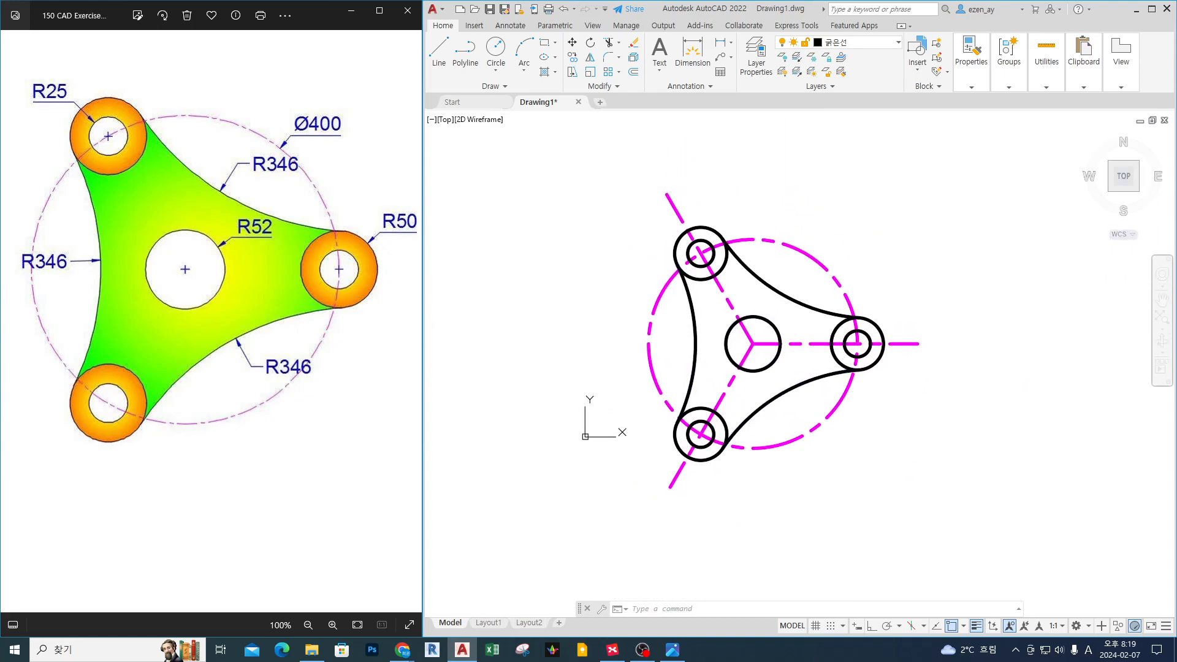
mouse_move(493, 200)
left_mouse_down()
mouse_move(498, 219)
mouse_move(536, 223)
left_mouse_up()
mouse_move(571, 190)
left_mouse_down()
mouse_move(552, 217)
mouse_move(576, 219)
left_mouse_up()
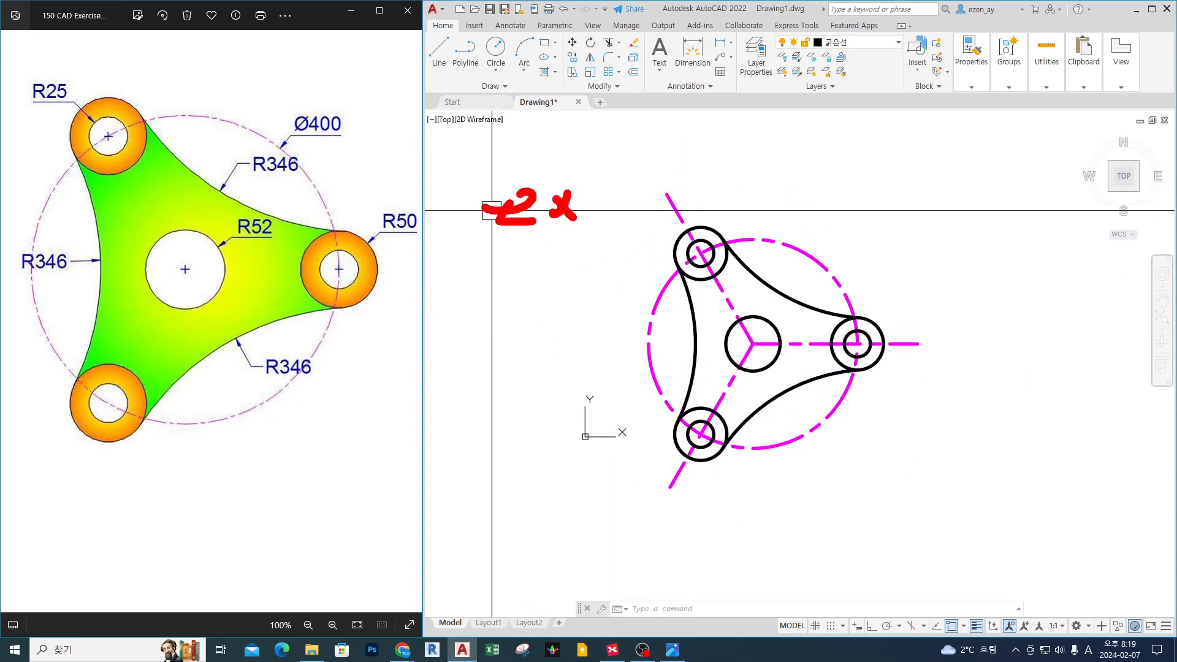
mouse_move(461, 233)
left_mouse_down()
mouse_move(648, 236)
mouse_move(641, 246)
left_mouse_up()
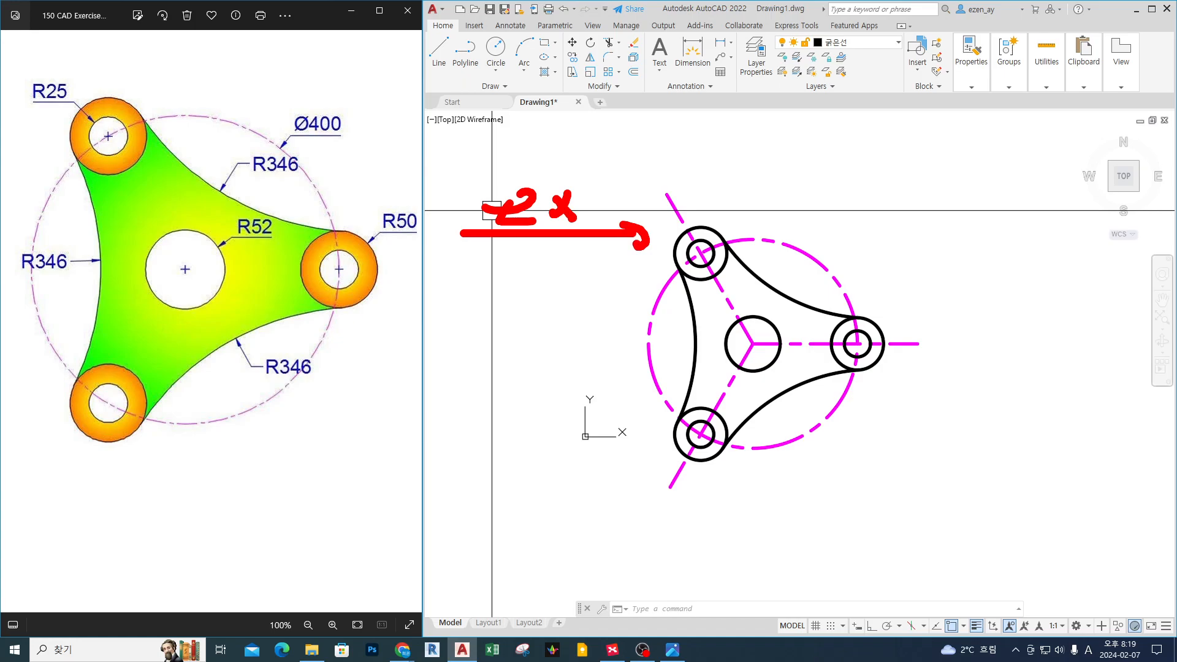
key("Escape")
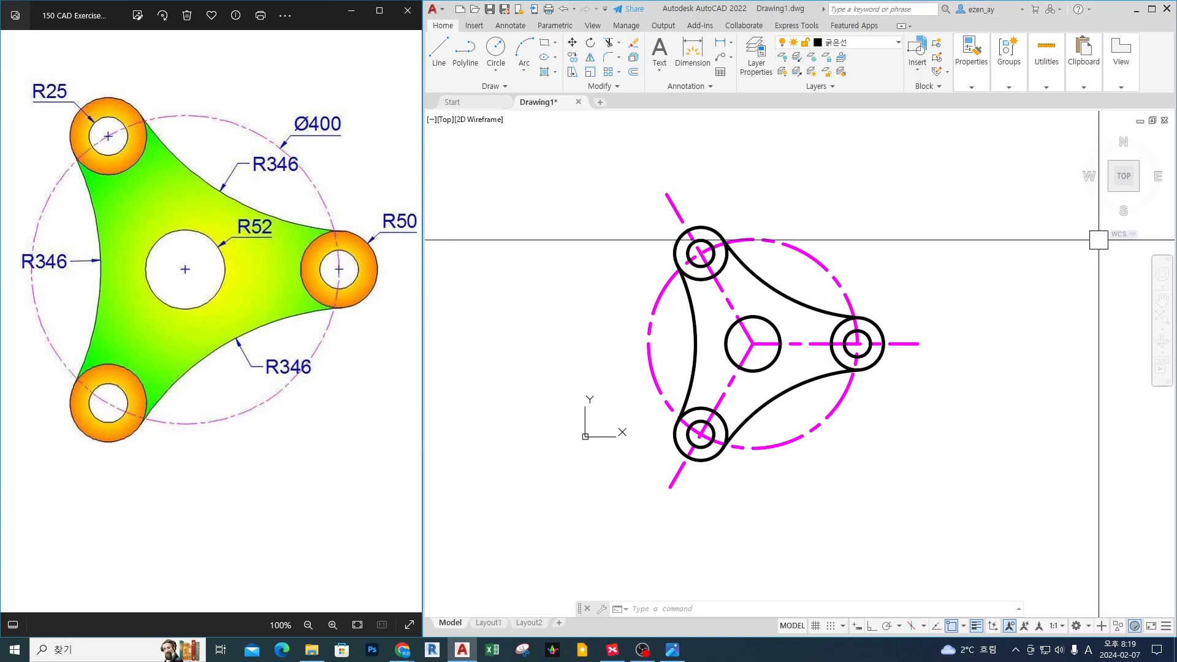